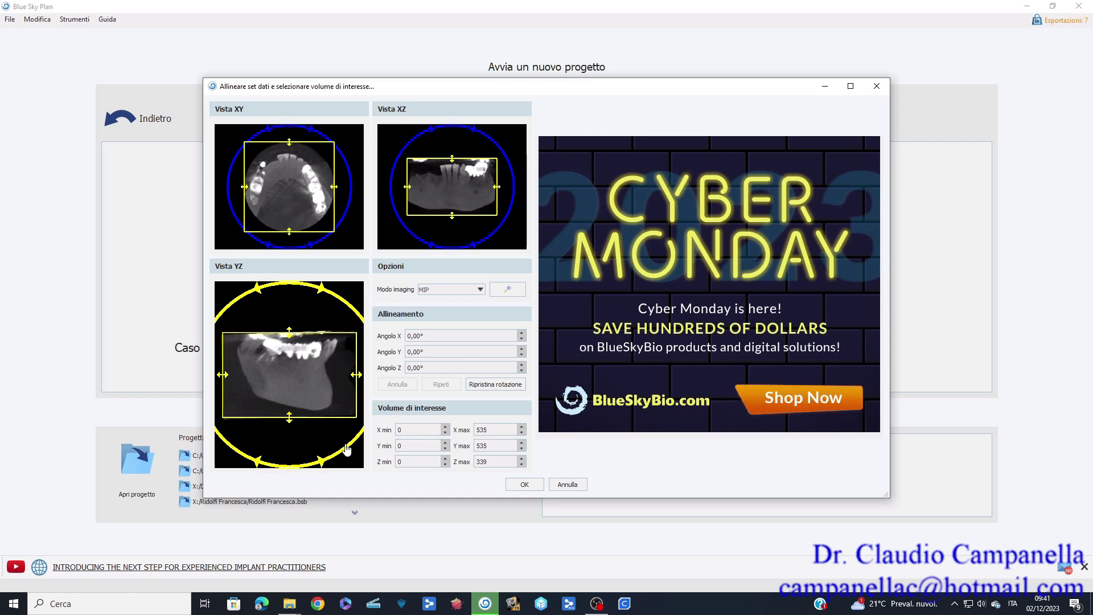
# - Tilt the CT dataset slightly in the YZ view and crop the volume of interest to Y 69–505 and Z 50–352
pyautogui.moveTo(346, 450); pyautogui.dragTo(348, 447)
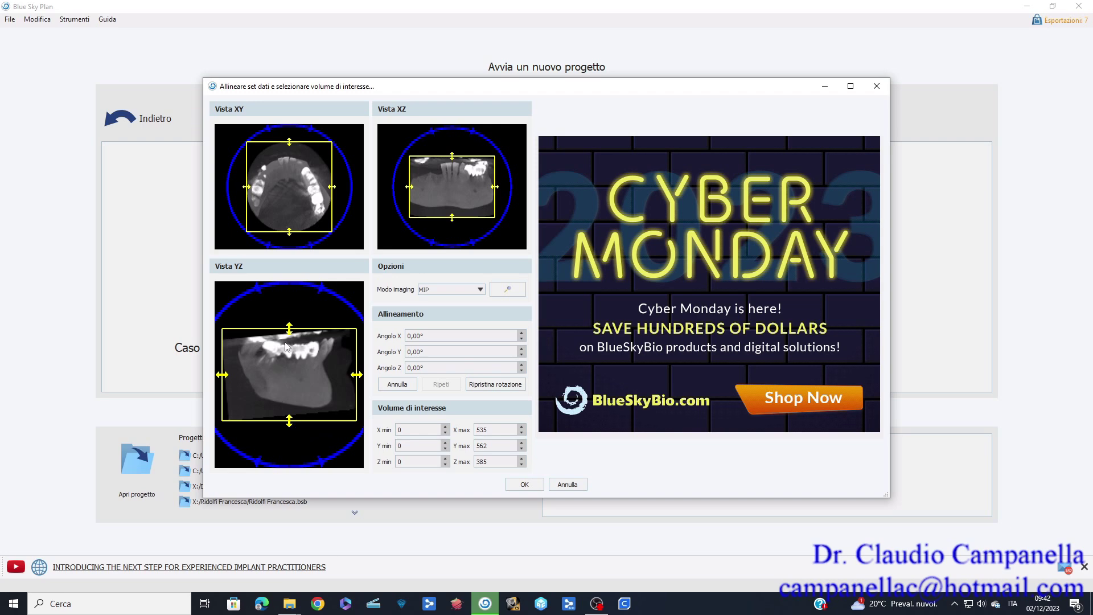
pyautogui.moveTo(289, 337); pyautogui.dragTo(289, 345)
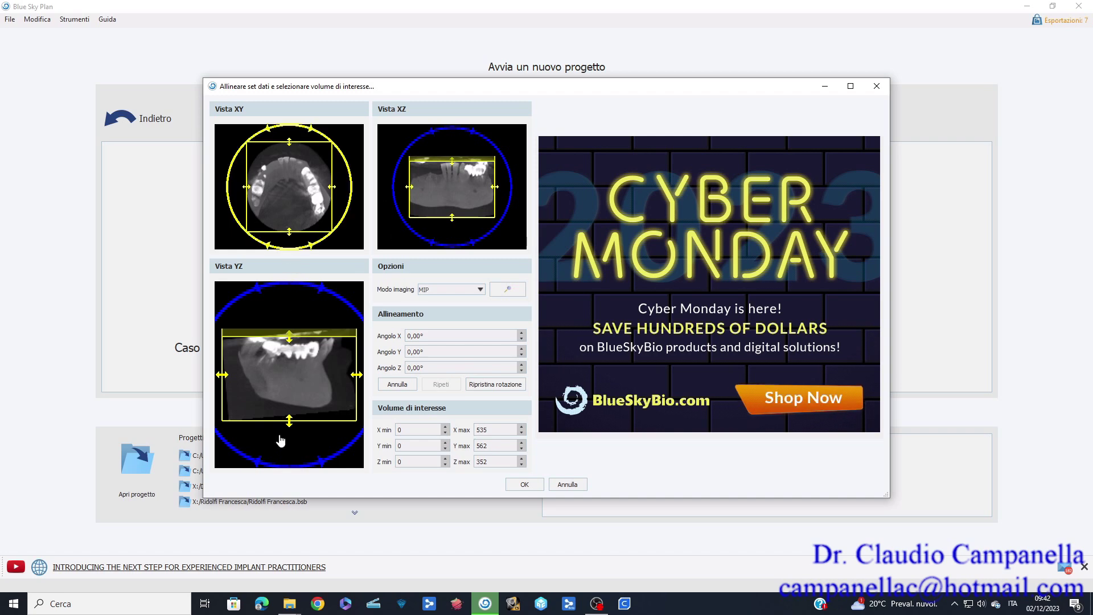
pyautogui.moveTo(289, 430); pyautogui.dragTo(289, 417)
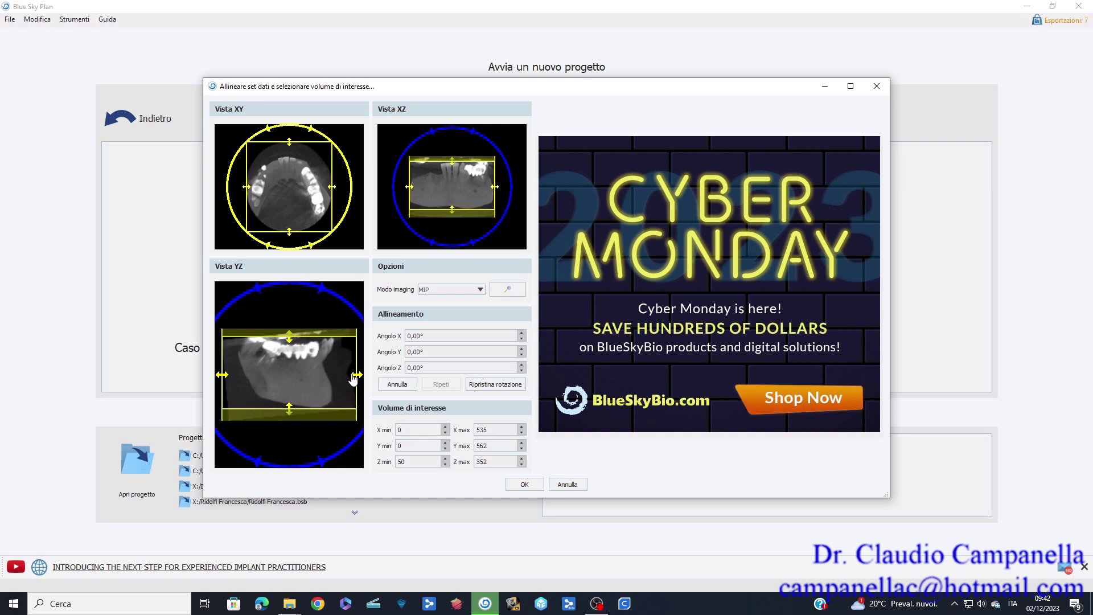
pyautogui.moveTo(354, 378); pyautogui.dragTo(339, 378)
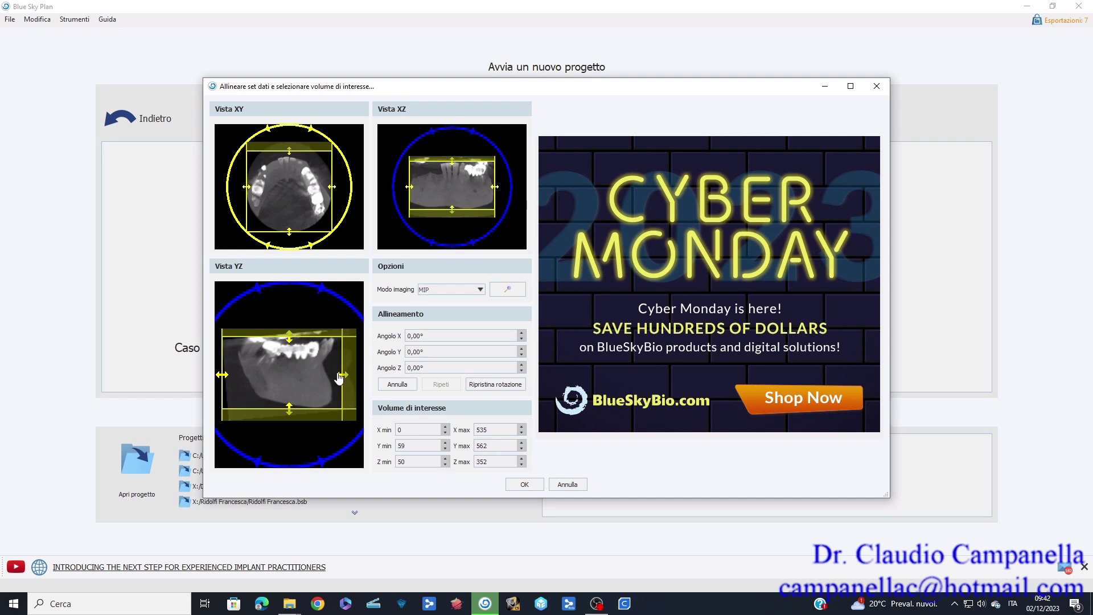
pyautogui.moveTo(339, 377); pyautogui.dragTo(337, 377)
pyautogui.moveTo(225, 378); pyautogui.dragTo(239, 379)
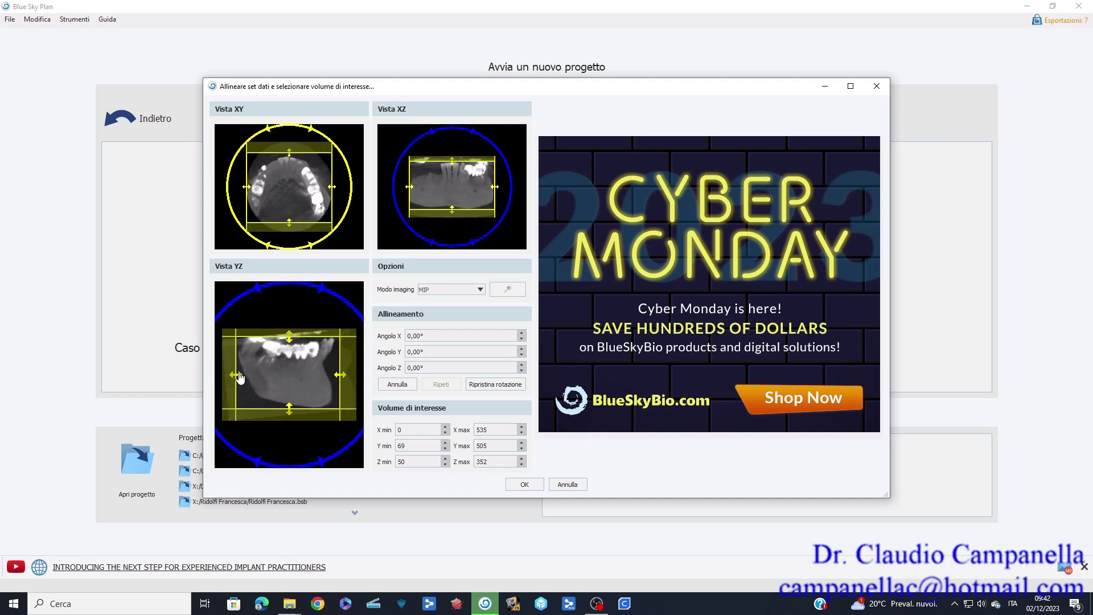
pyautogui.click(524, 484)
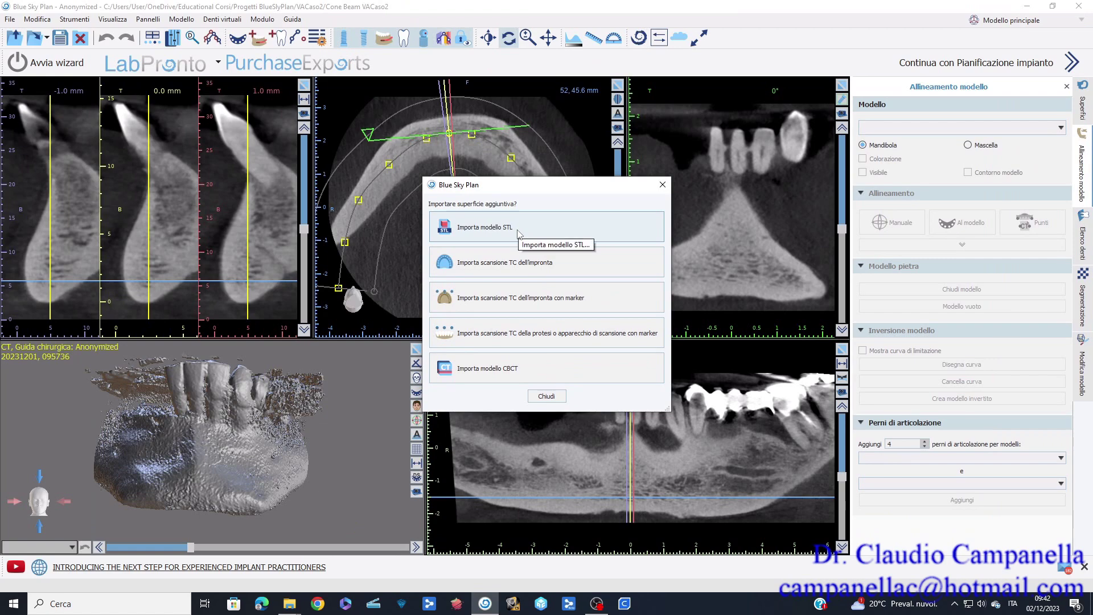
# - Preview the STL scans in the MeditVACaso2 folder and import VA-preoperationmandibular as the mandible model, accepting the alignment notice
pyautogui.click(517, 231)
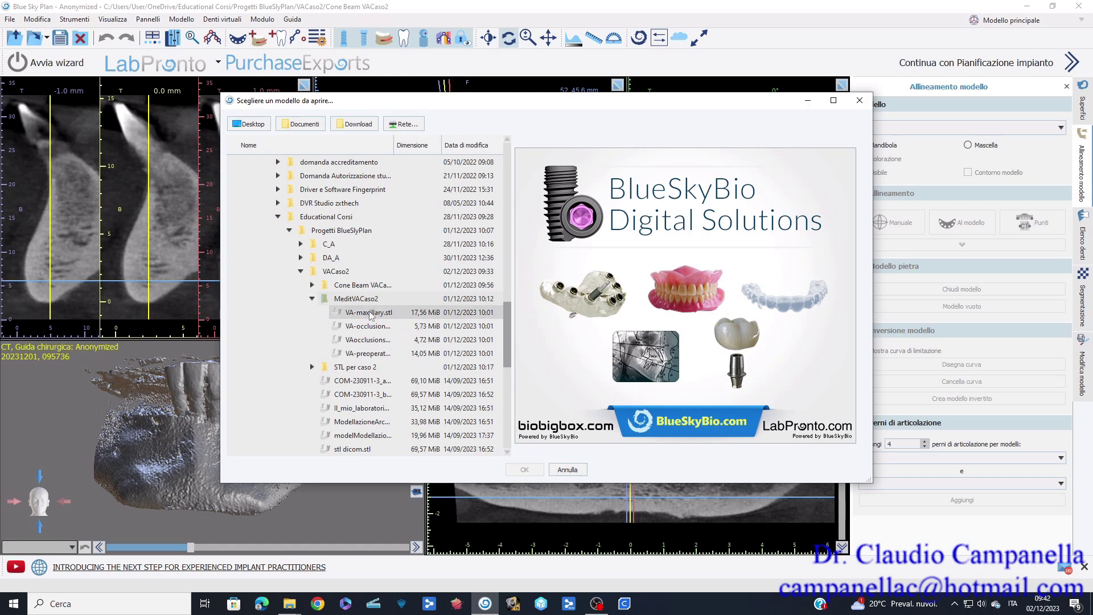
pyautogui.click(371, 354)
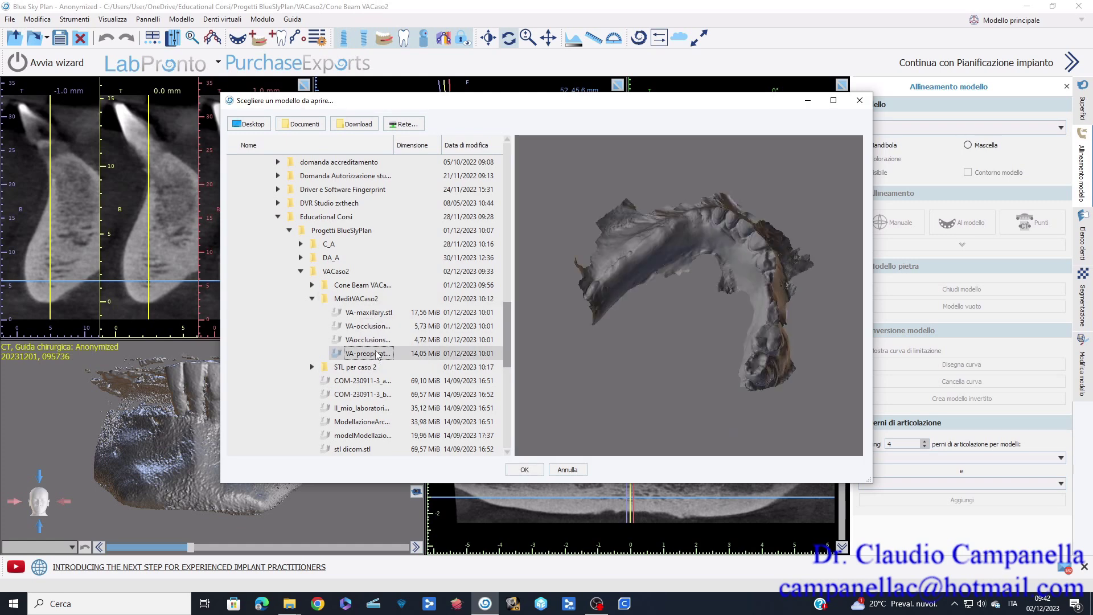
pyautogui.moveTo(688, 210); pyautogui.dragTo(746, 245)
pyautogui.click(373, 341)
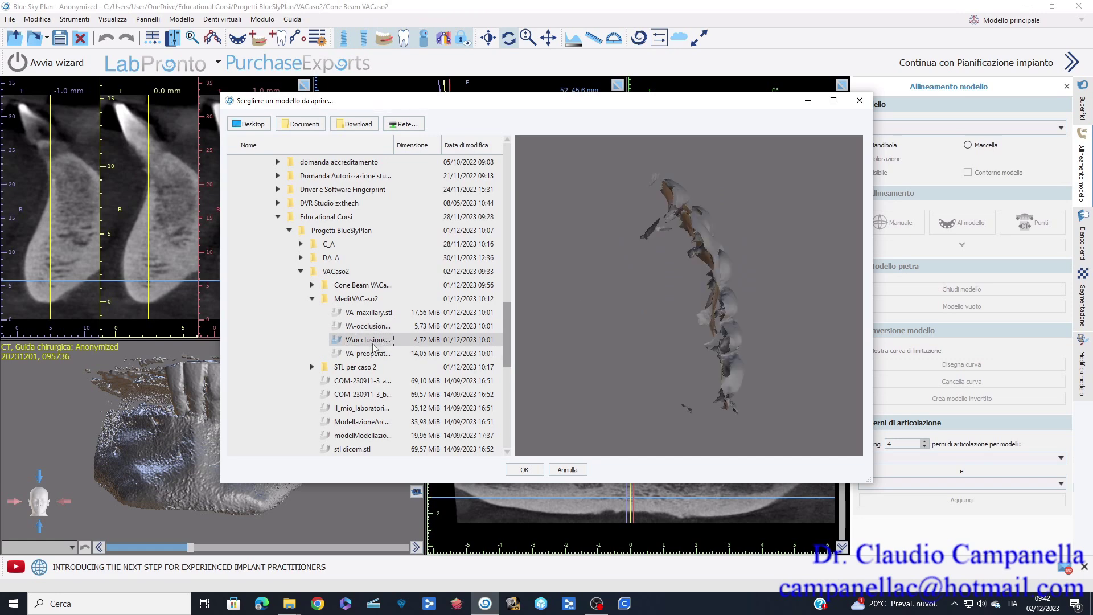
pyautogui.click(377, 329)
pyautogui.click(377, 312)
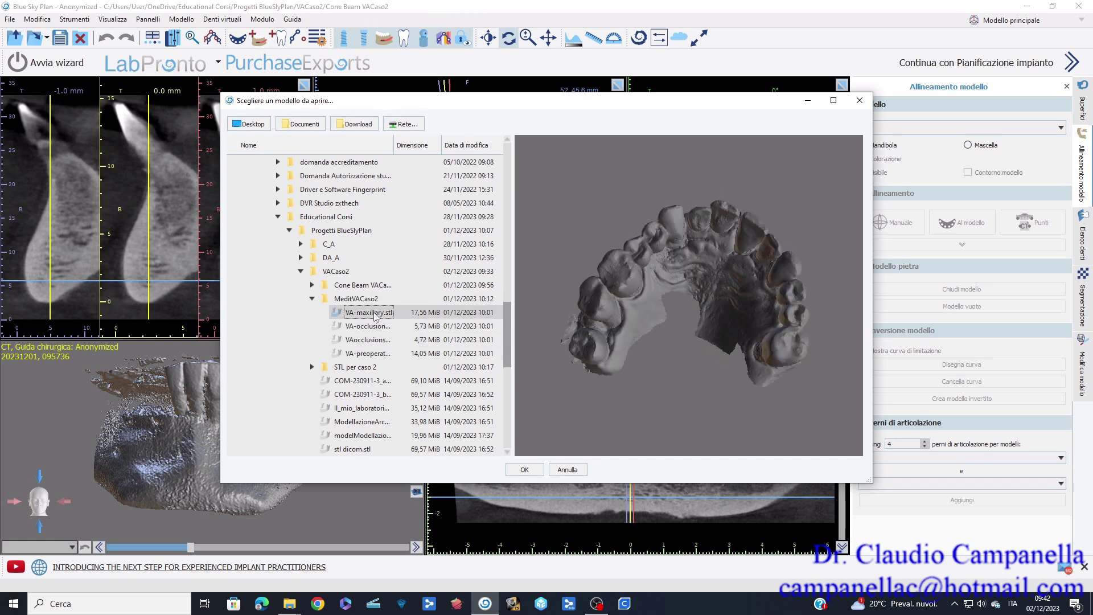
pyautogui.click(368, 353)
pyautogui.moveTo(719, 232); pyautogui.dragTo(712, 322)
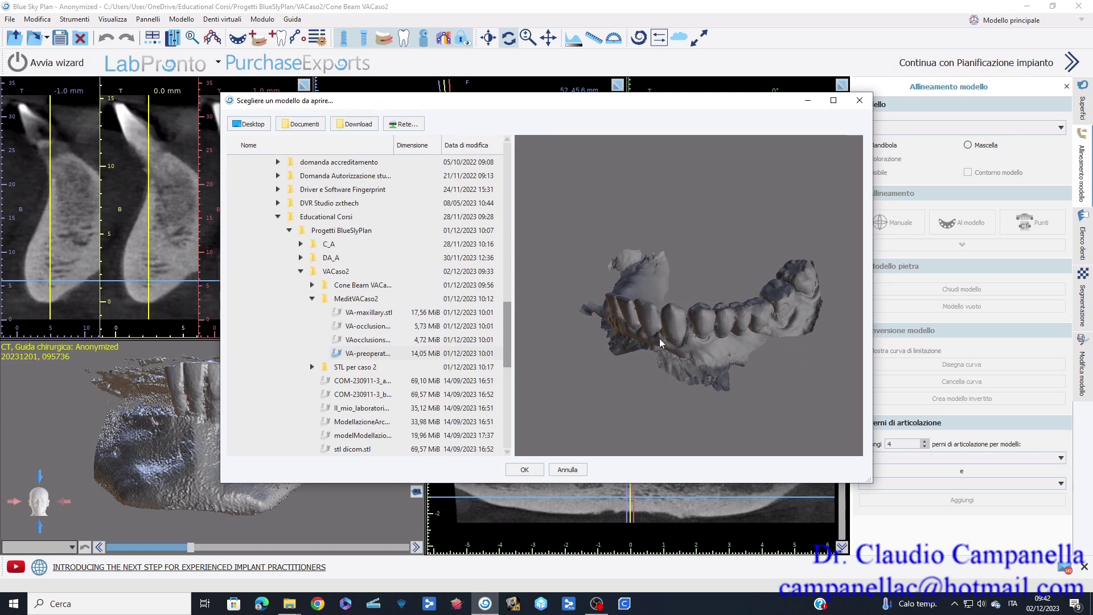
pyautogui.click(524, 470)
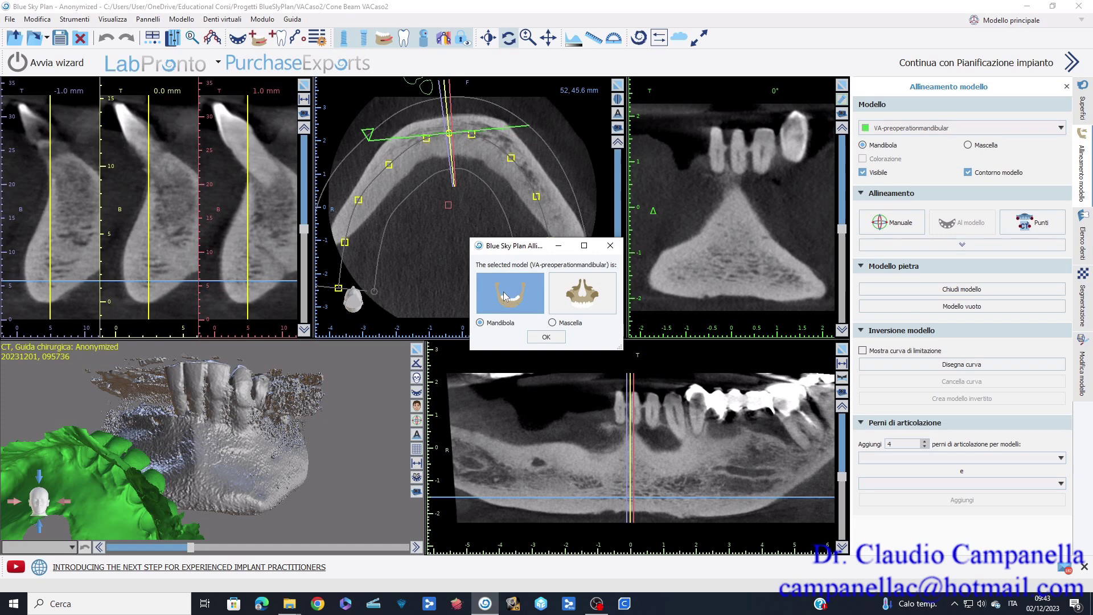
pyautogui.click(545, 338)
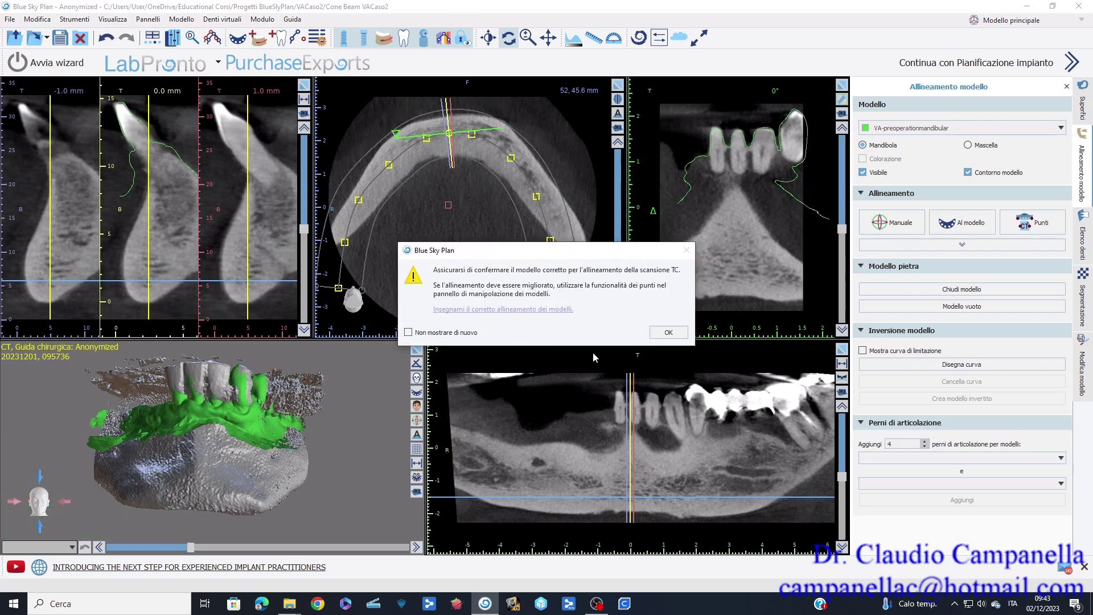
pyautogui.click(667, 335)
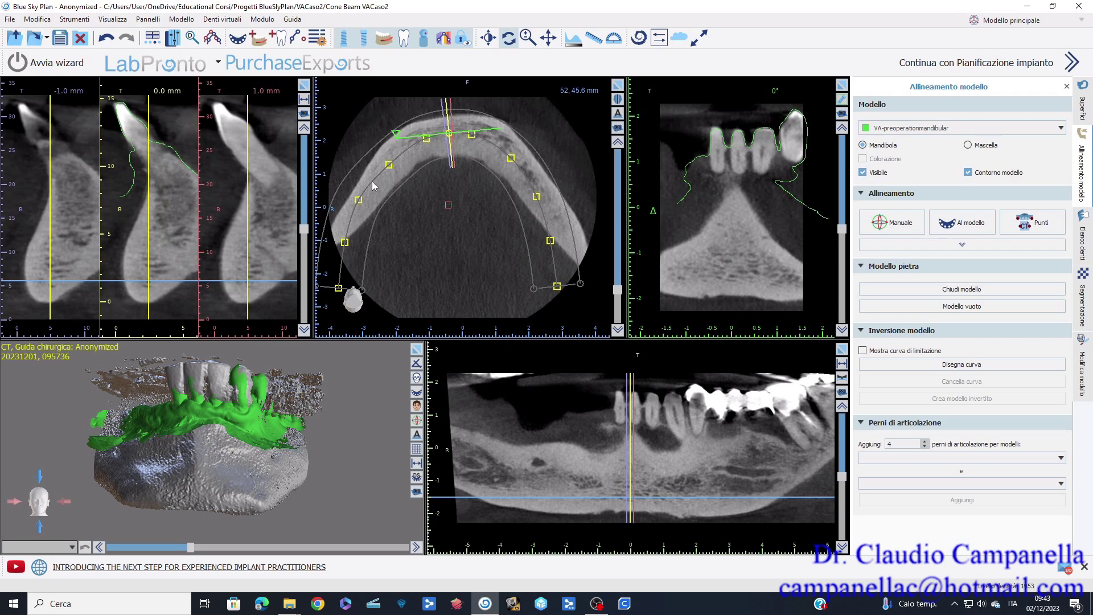
# - Draw a new panoramic curve along the mandibular arch on axial slice 190, from one posterior end to the other
pyautogui.moveTo(618, 289); pyautogui.dragTo(617, 257)
pyautogui.click(219, 41)
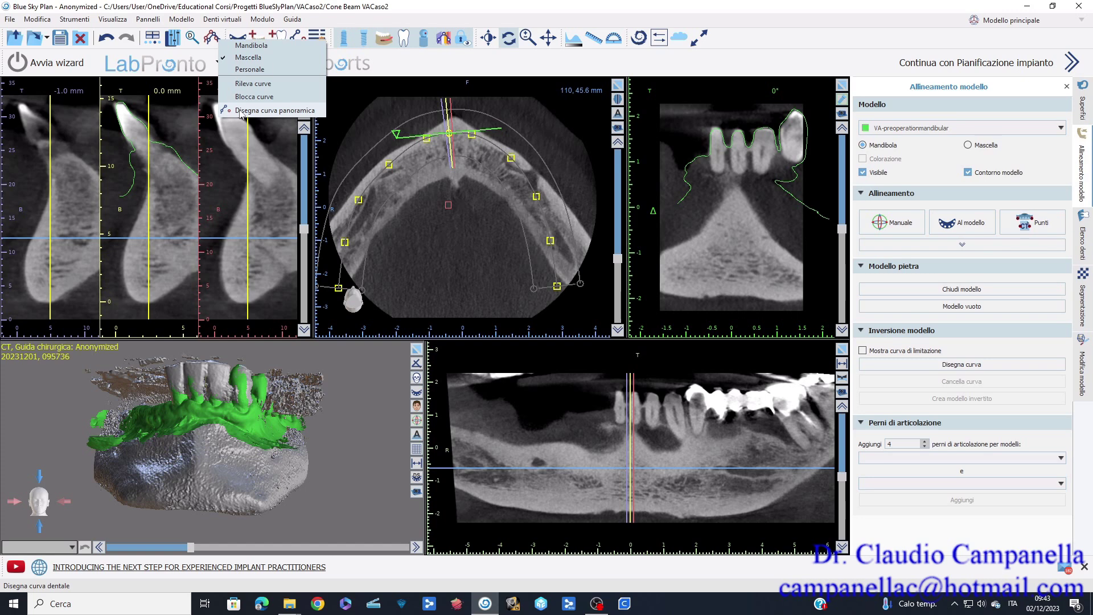
pyautogui.click(268, 111)
pyautogui.moveTo(619, 262); pyautogui.dragTo(618, 219)
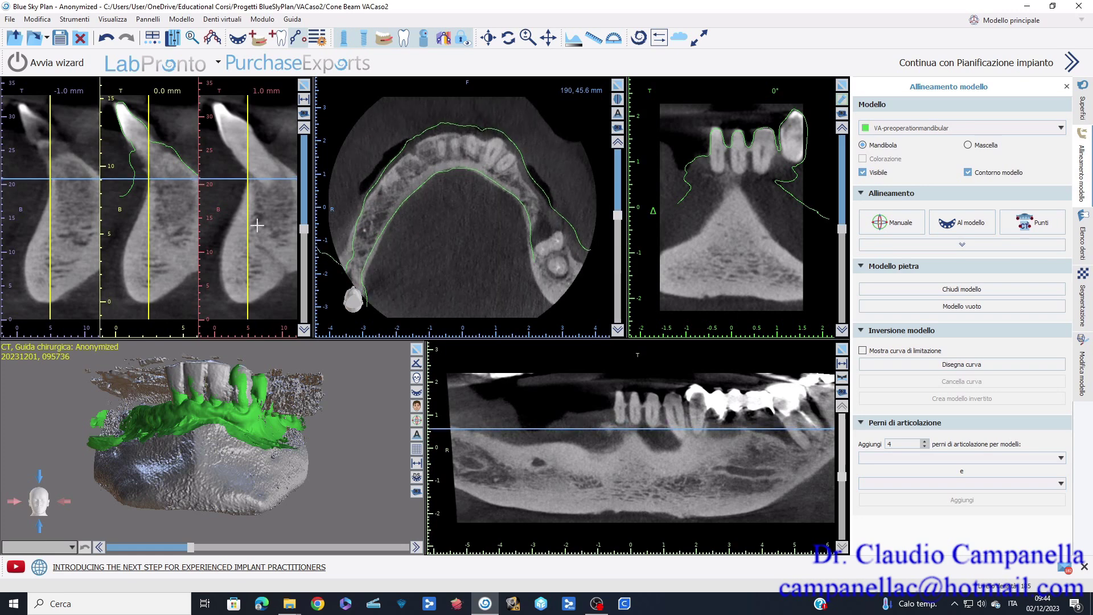
pyautogui.click(347, 277)
pyautogui.click(411, 168)
pyautogui.click(455, 147)
pyautogui.click(492, 156)
pyautogui.click(522, 188)
pyautogui.click(569, 281)
pyautogui.doubleClick(562, 292)
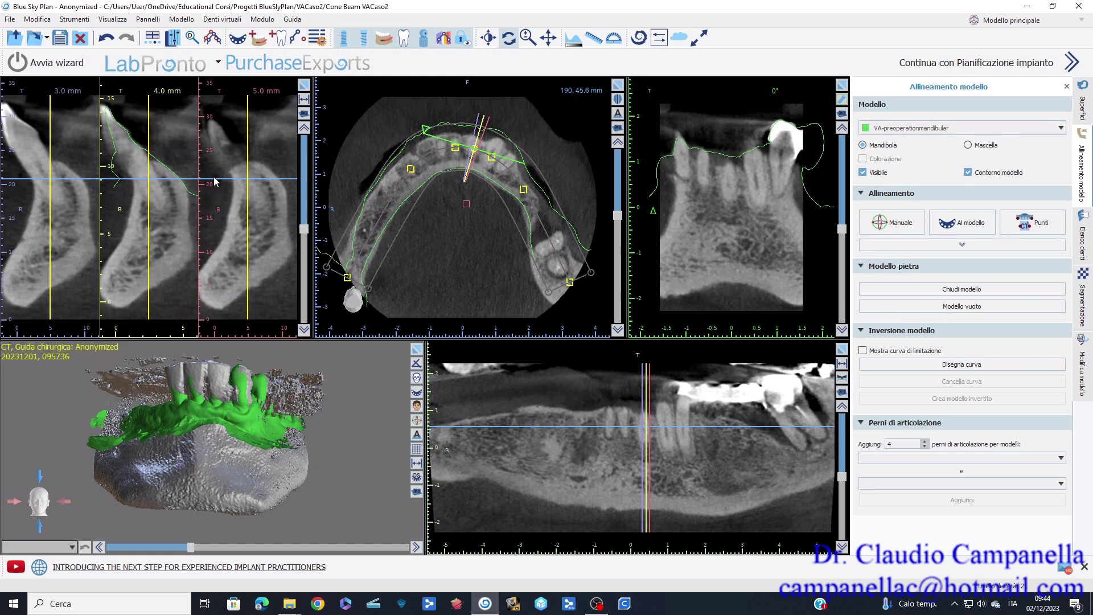
# - Check the scan contour against the CT on the molar cross-sections at 39 mm, and open point-based alignment for the mandibular scan
pyautogui.moveTo(303, 233); pyautogui.dragTo(310, 165)
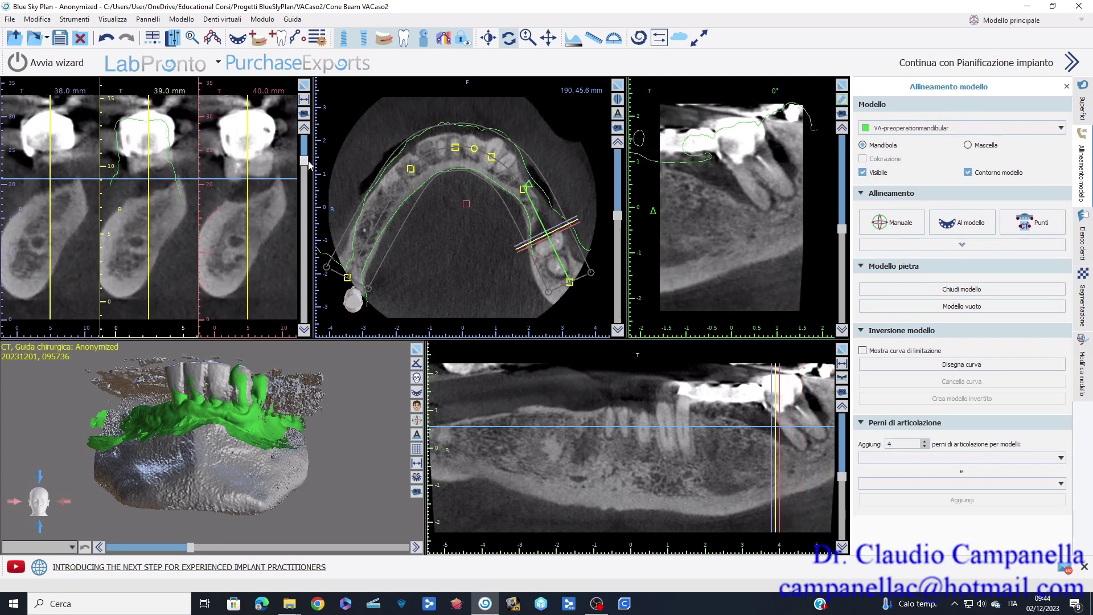
pyautogui.moveTo(206, 376); pyautogui.dragTo(162, 403)
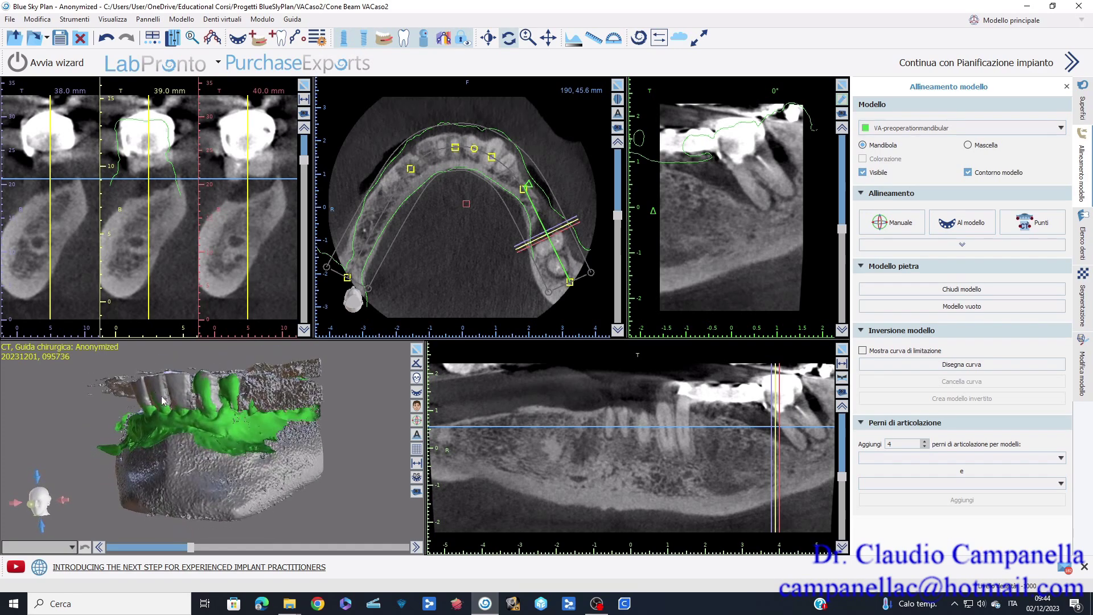
pyautogui.click(962, 246)
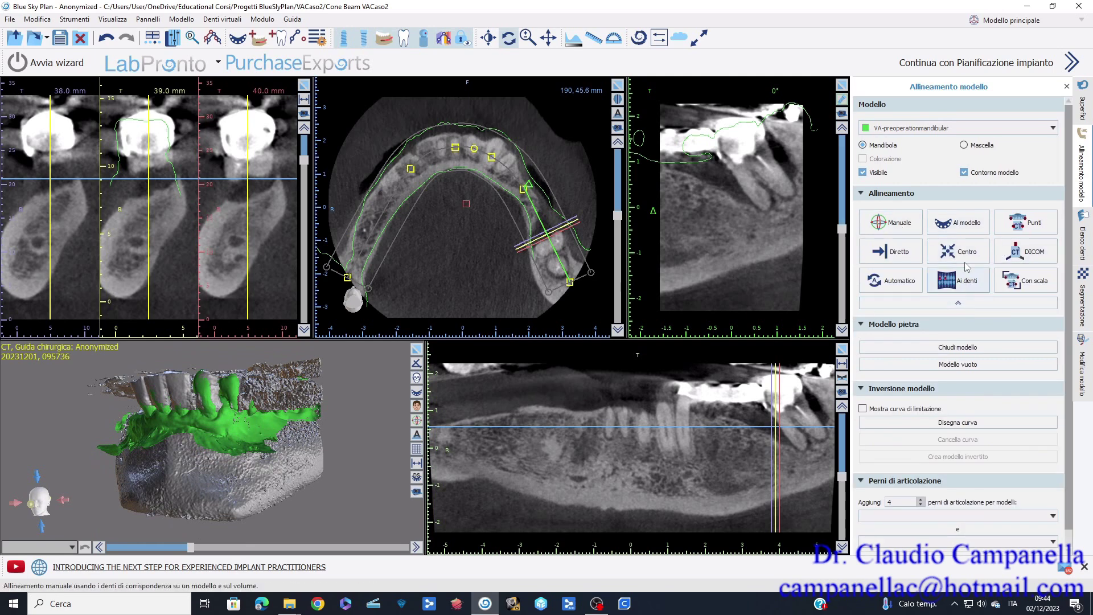
pyautogui.click(1025, 223)
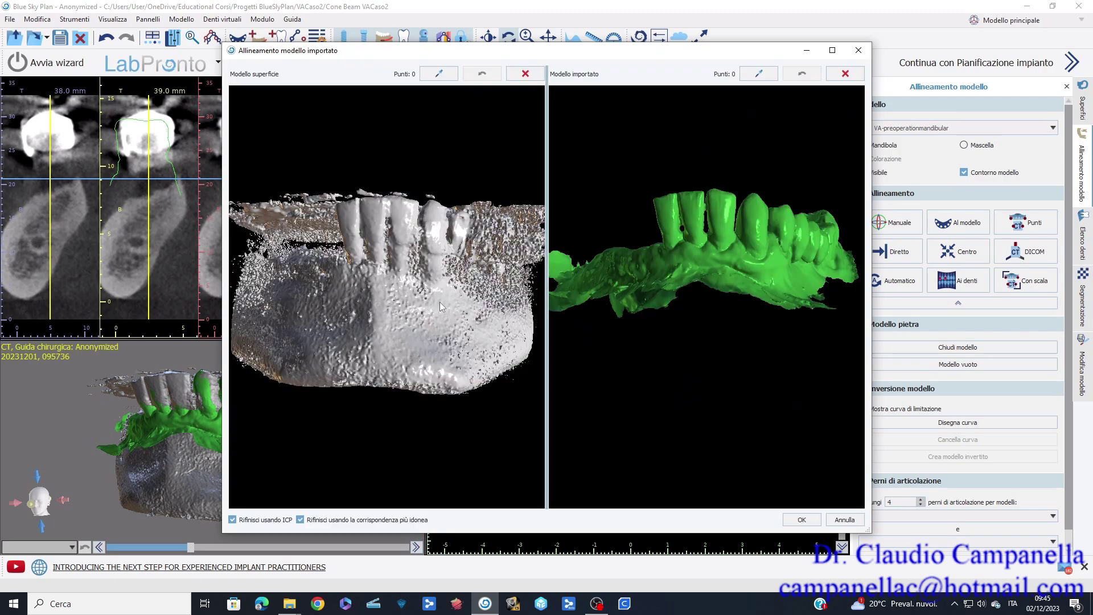
# - Orient both models and place the first five alignment points on the front teeth of the CT surface
pyautogui.moveTo(440, 306); pyautogui.dragTo(365, 347)
pyautogui.moveTo(471, 323); pyautogui.dragTo(475, 331)
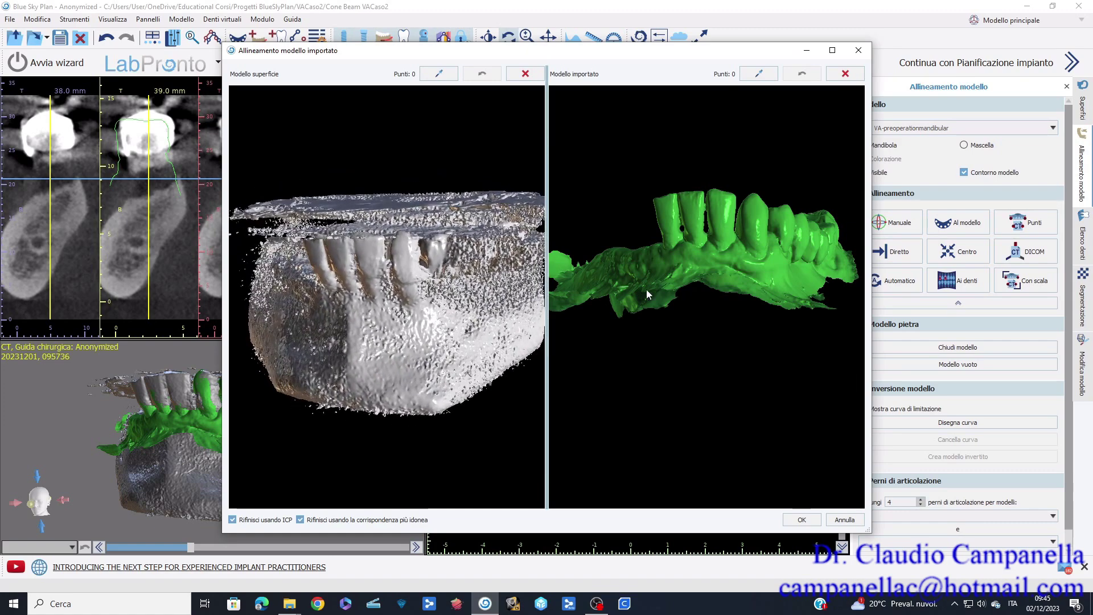
pyautogui.moveTo(747, 244); pyautogui.dragTo(701, 336)
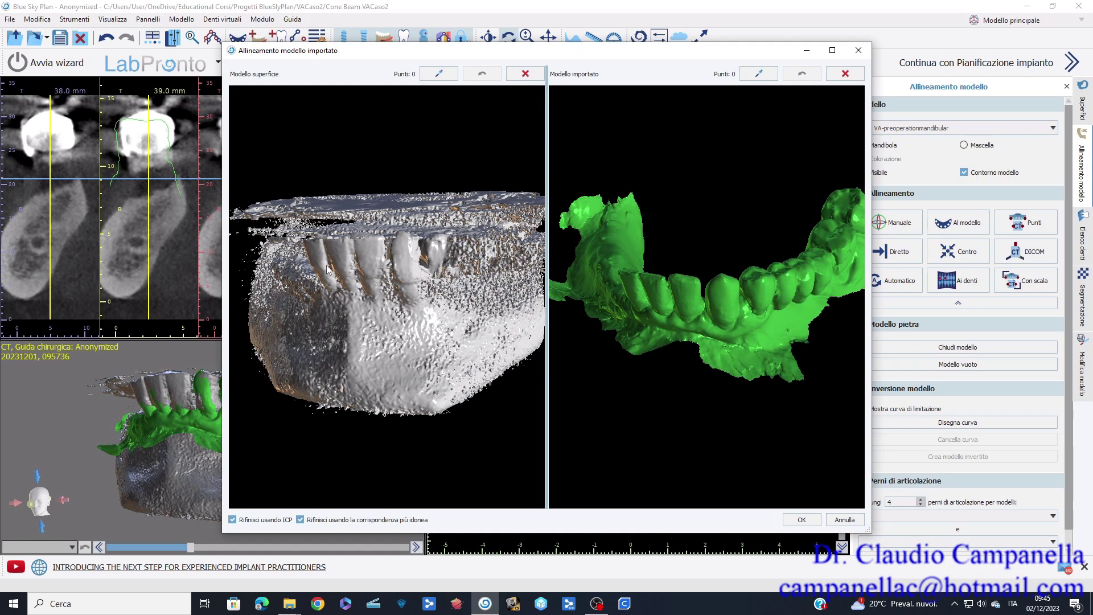
pyautogui.press('ctrl')
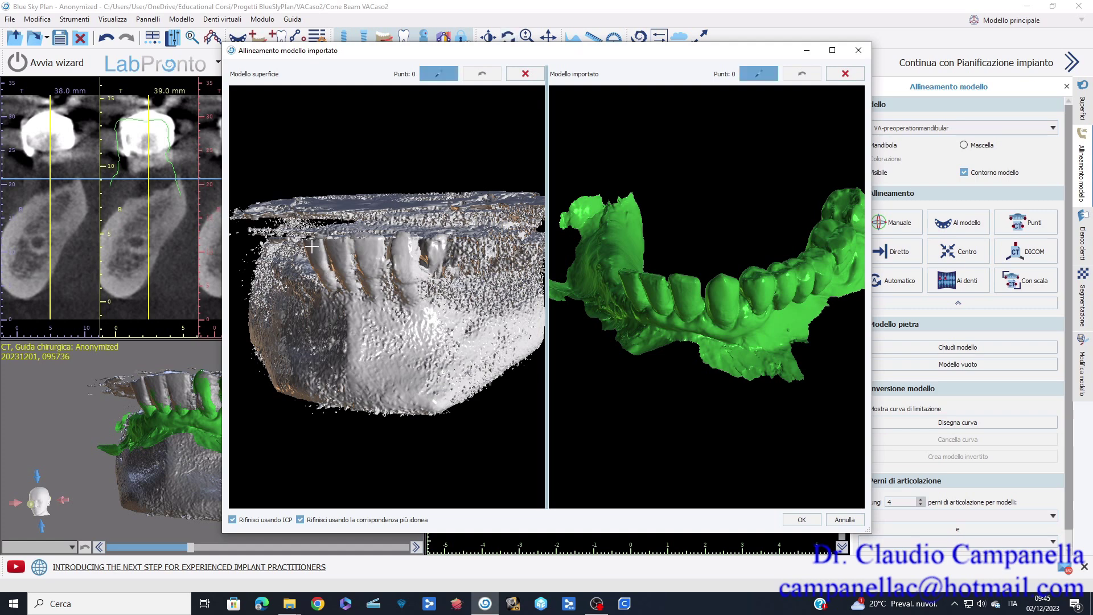
pyautogui.click(311, 244)
pyautogui.click(337, 244)
pyautogui.click(370, 241)
pyautogui.click(405, 236)
pyautogui.moveTo(477, 266); pyautogui.dragTo(387, 353)
pyautogui.keyDown('shift'); pyautogui.click(379, 331); pyautogui.keyUp('shift')
pyautogui.moveTo(450, 326); pyautogui.dragTo(361, 265)
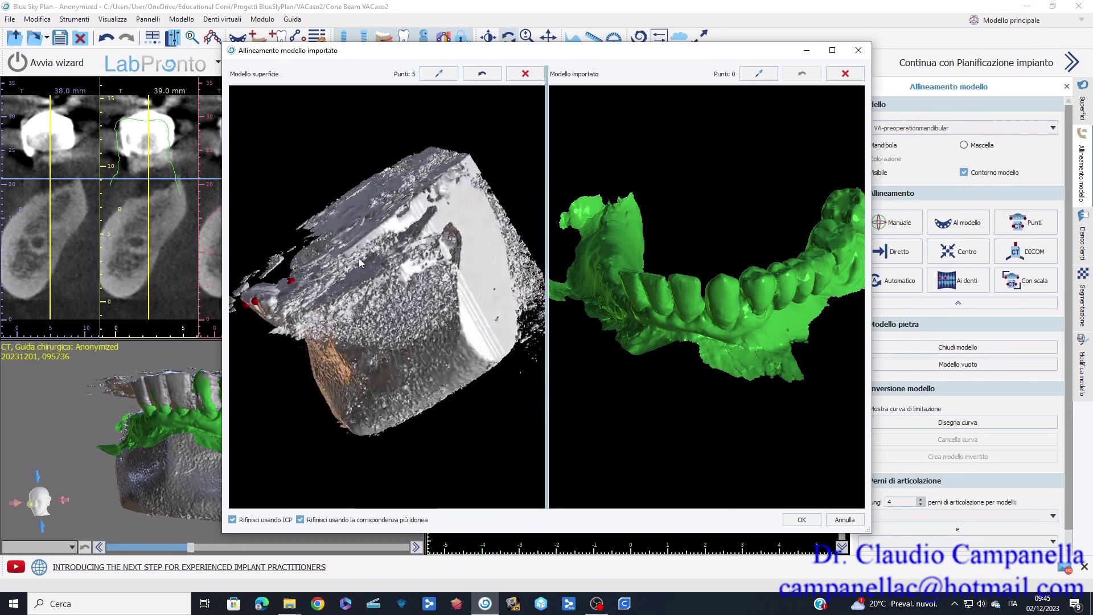
# - Add three more alignment points to the CT surface, bringing it to eight points
pyautogui.scroll(5, 371, 239)
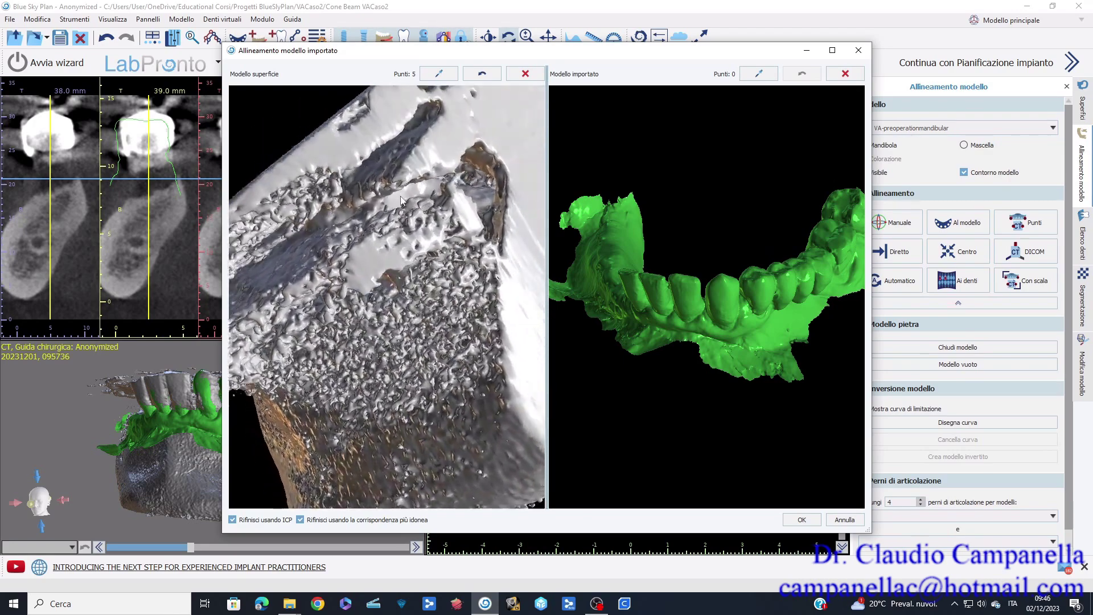
pyautogui.moveTo(382, 197); pyautogui.dragTo(424, 174)
pyautogui.moveTo(352, 148); pyautogui.dragTo(389, 167)
pyautogui.click(439, 74)
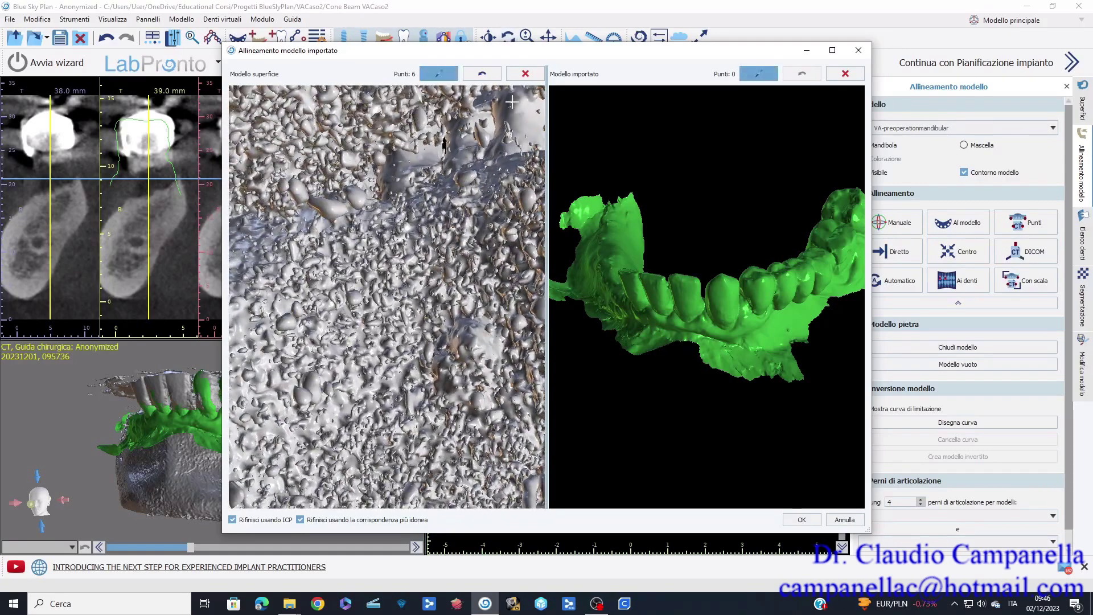
pyautogui.press('space')
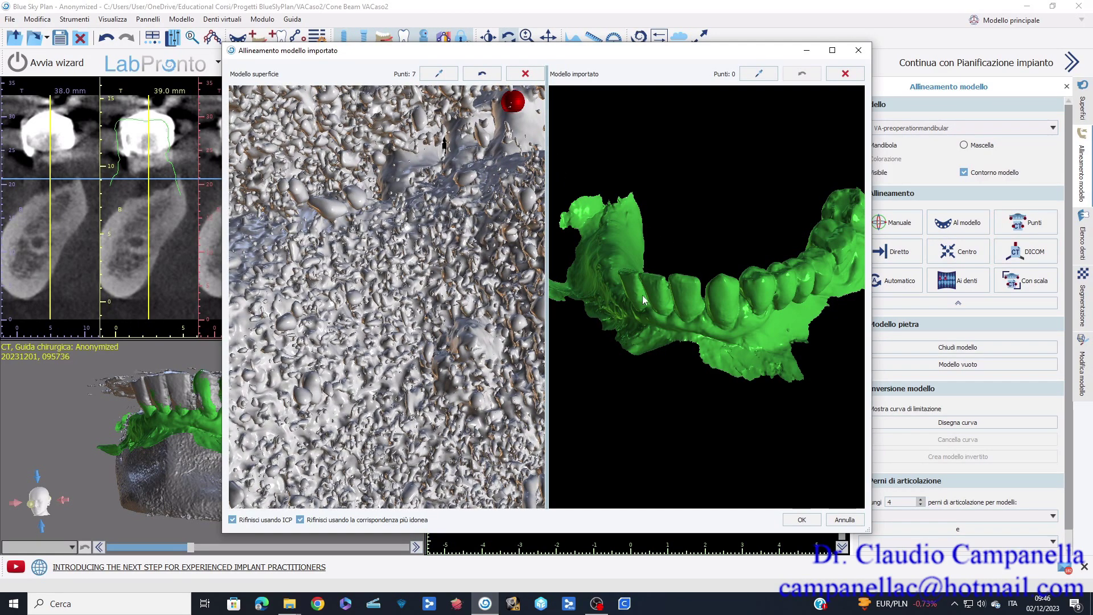
pyautogui.moveTo(362, 240)
pyautogui.mouseDown()
pyautogui.moveTo(420, 251)
pyautogui.moveTo(503, 335)
pyautogui.moveTo(414, 313)
pyautogui.moveTo(435, 375)
pyautogui.moveTo(292, 320)
pyautogui.mouseUp()
pyautogui.scroll(-5, 401, 315)
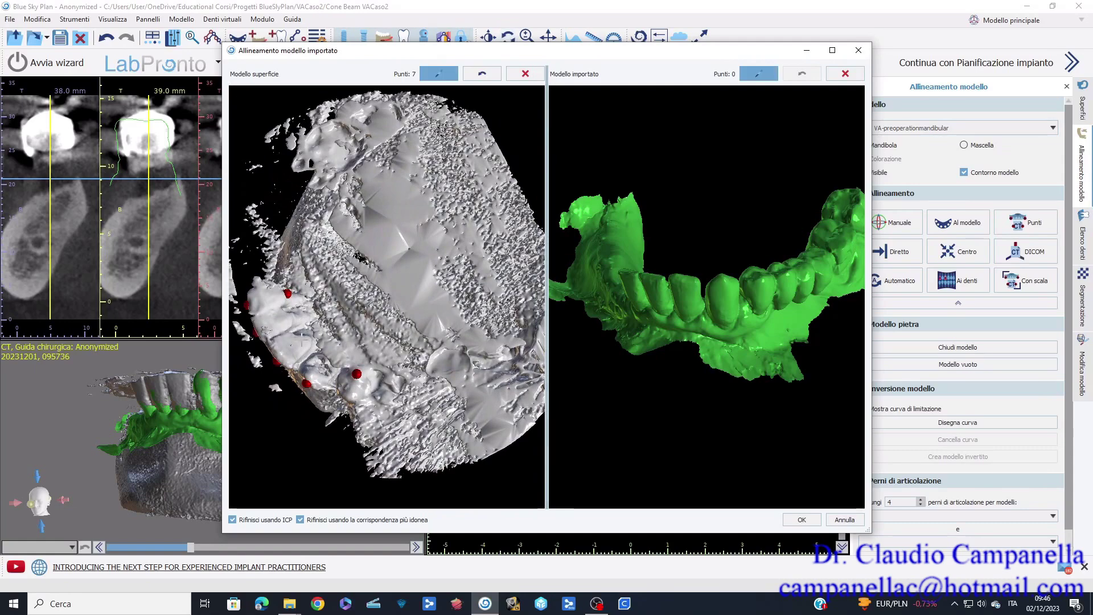
pyautogui.keyDown('ctrl'); pyautogui.click(307, 340); pyautogui.keyUp('ctrl')
pyautogui.moveTo(356, 371)
pyautogui.mouseDown()
pyautogui.moveTo(399, 382)
pyautogui.moveTo(438, 372)
pyautogui.moveTo(491, 278)
pyautogui.mouseUp()
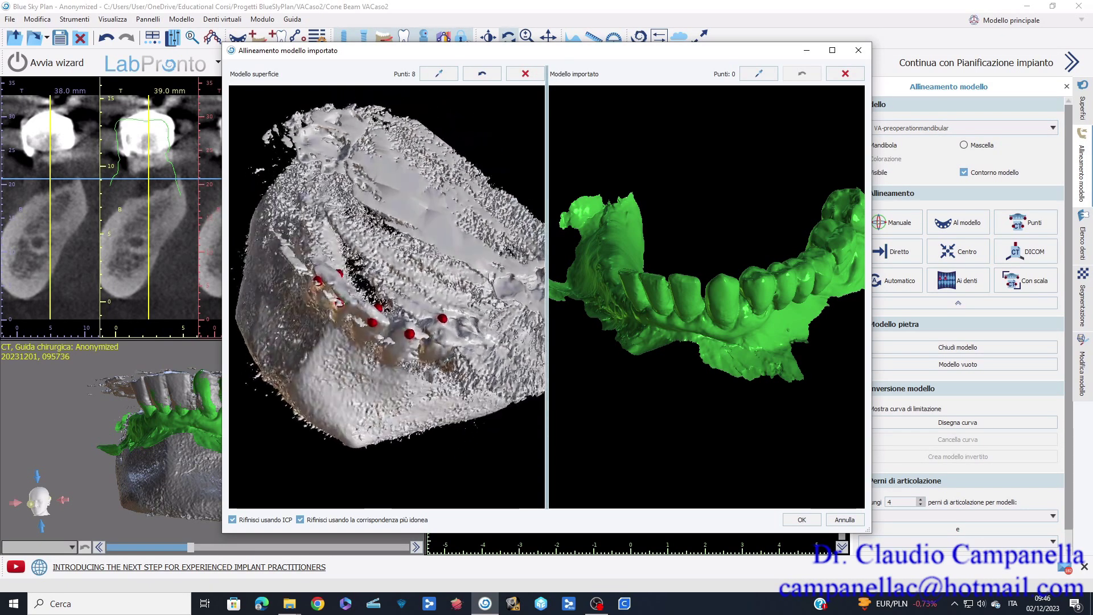
# - Place the first four alignment points on the imported scan's front teeth, matching the points on the CT surface
pyautogui.keyDown('ctrl'); pyautogui.click(627, 277); pyautogui.keyUp('ctrl')
pyautogui.keyDown('ctrl'); pyautogui.click(655, 290); pyautogui.keyUp('ctrl')
pyautogui.keyDown('ctrl'); pyautogui.click(695, 299); pyautogui.keyUp('ctrl')
pyautogui.moveTo(620, 210); pyautogui.dragTo(424, 320)
pyautogui.moveTo(374, 246); pyautogui.dragTo(472, 342)
# - Add three more alignment points along the imported scan's teeth toward the back, bringing it to seven points
pyautogui.press('ctrl')
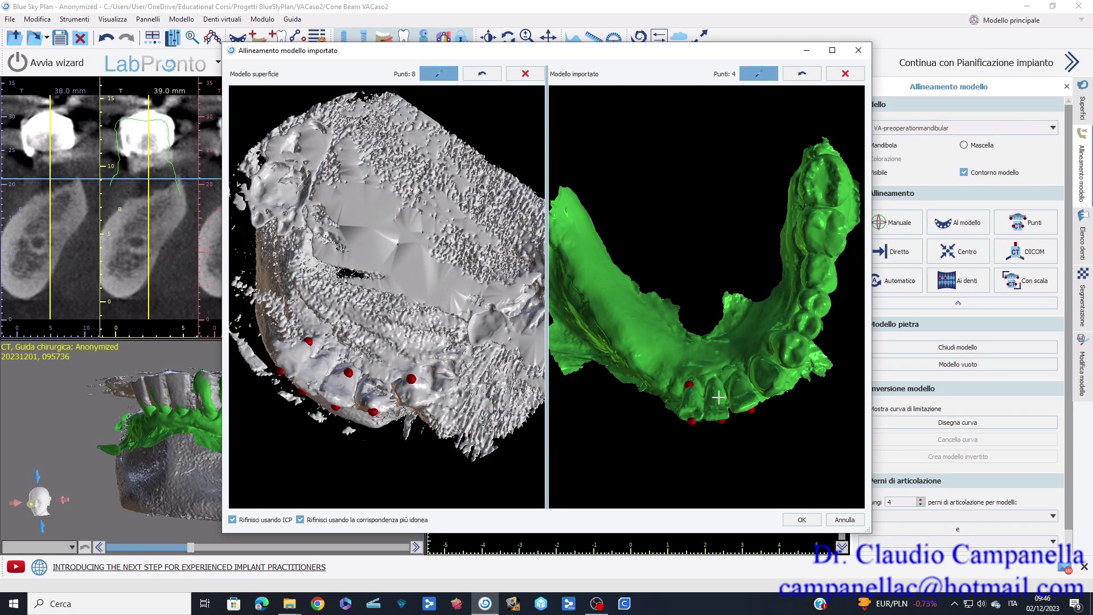
pyautogui.keyDown('ctrl'); pyautogui.click(738, 381); pyautogui.keyUp('ctrl')
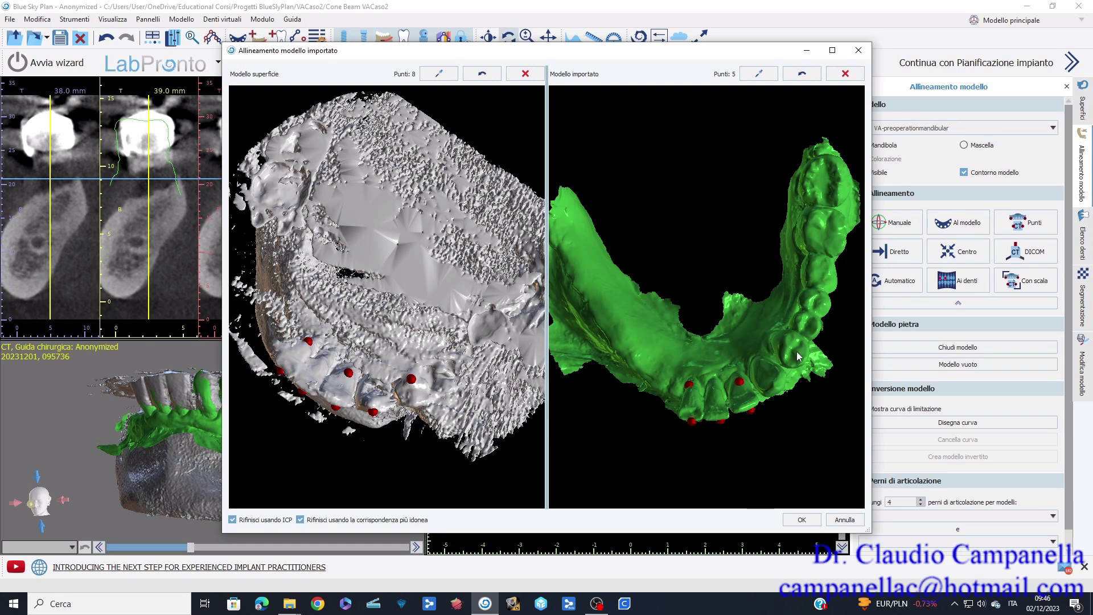
pyautogui.press('ctrl')
pyautogui.keyDown('ctrl'); pyautogui.click(786, 340); pyautogui.keyUp('ctrl')
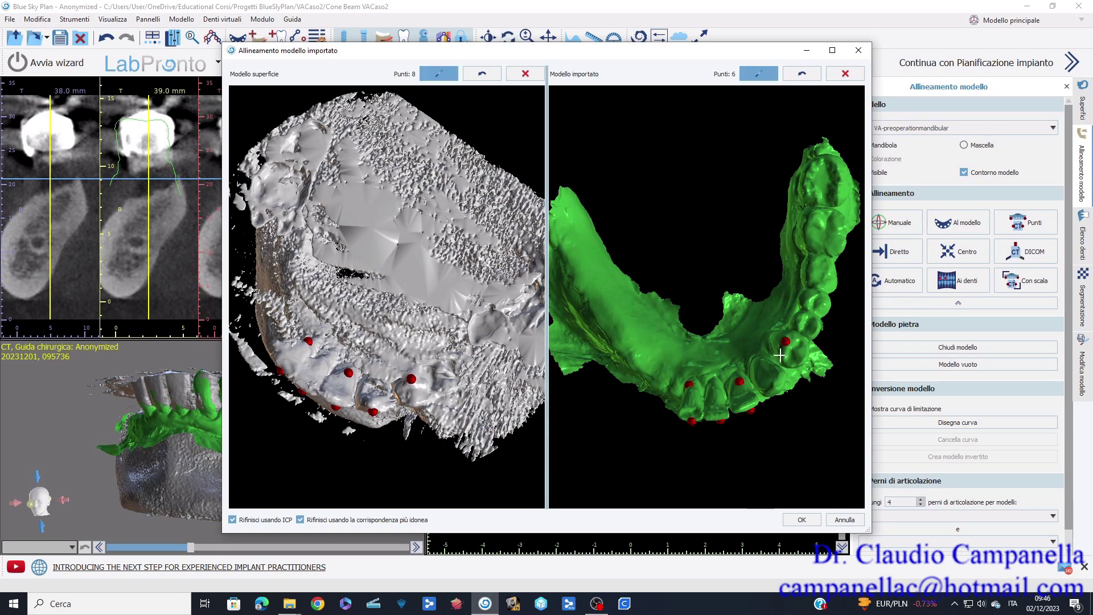
pyautogui.keyDown('ctrl'); pyautogui.click(778, 389); pyautogui.keyUp('ctrl')
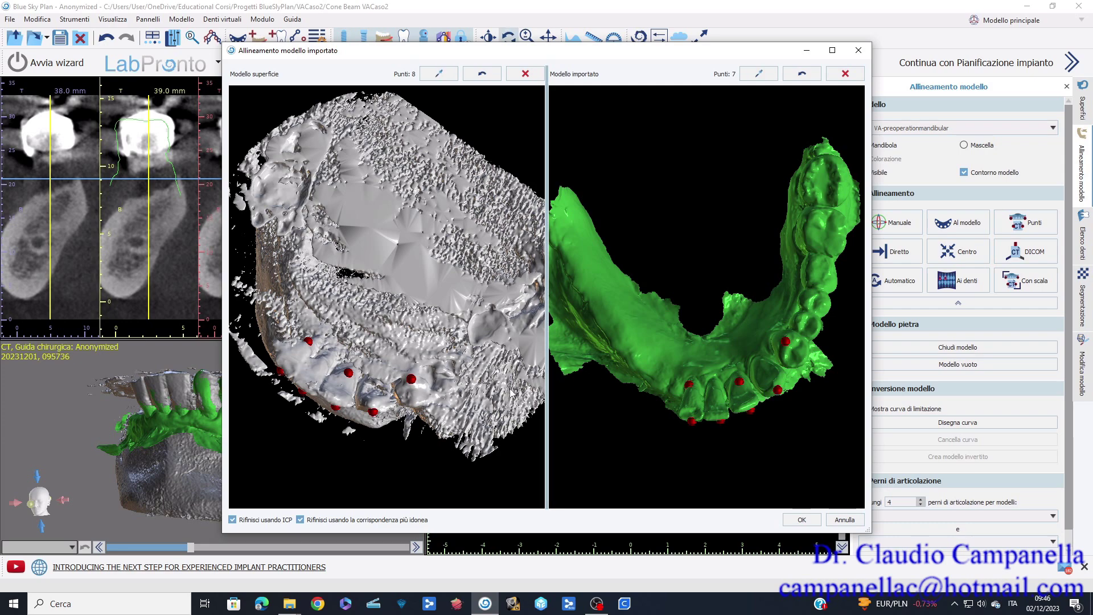
# - Add the ninth alignment point on the CT surface and the eighth on the imported scan
pyautogui.moveTo(464, 399); pyautogui.dragTo(441, 314)
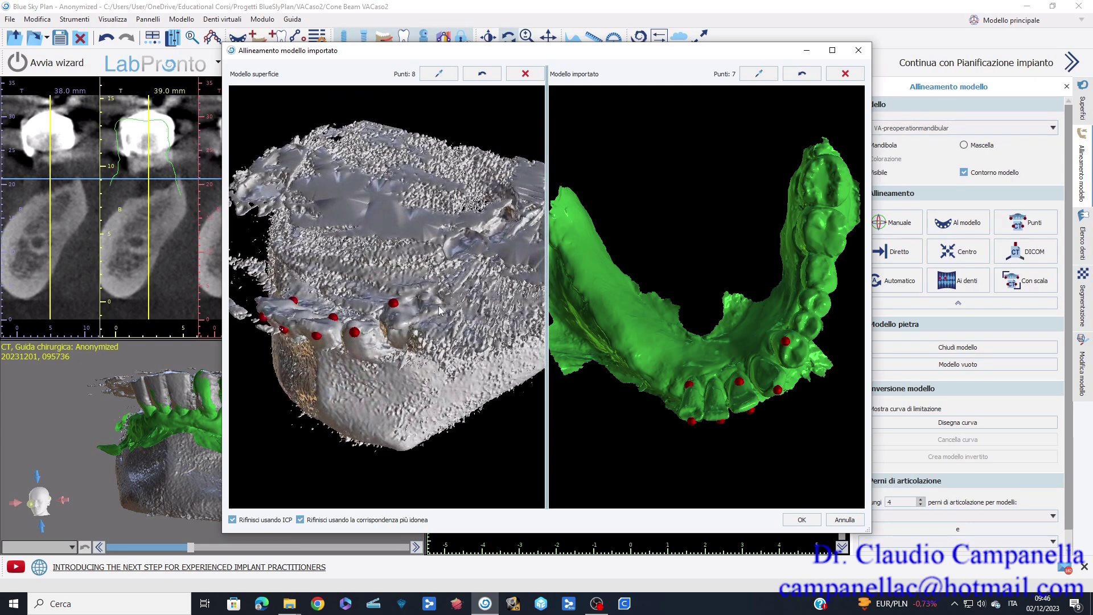
pyautogui.press('ctrl')
pyautogui.keyDown('ctrl'); pyautogui.click(399, 320); pyautogui.keyUp('ctrl')
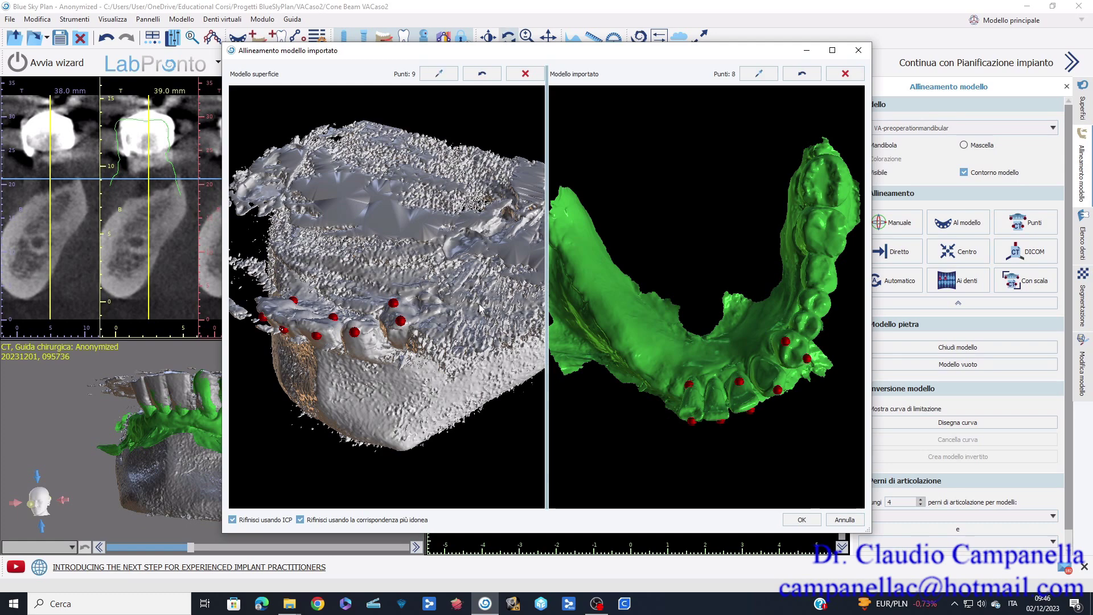
# - Place the ninth alignment point on the imported scan's posterior teeth and apply the point-based alignment
pyautogui.scroll(5, 418, 344)
pyautogui.scroll(1, 418, 342)
pyautogui.moveTo(488, 364); pyautogui.dragTo(366, 257)
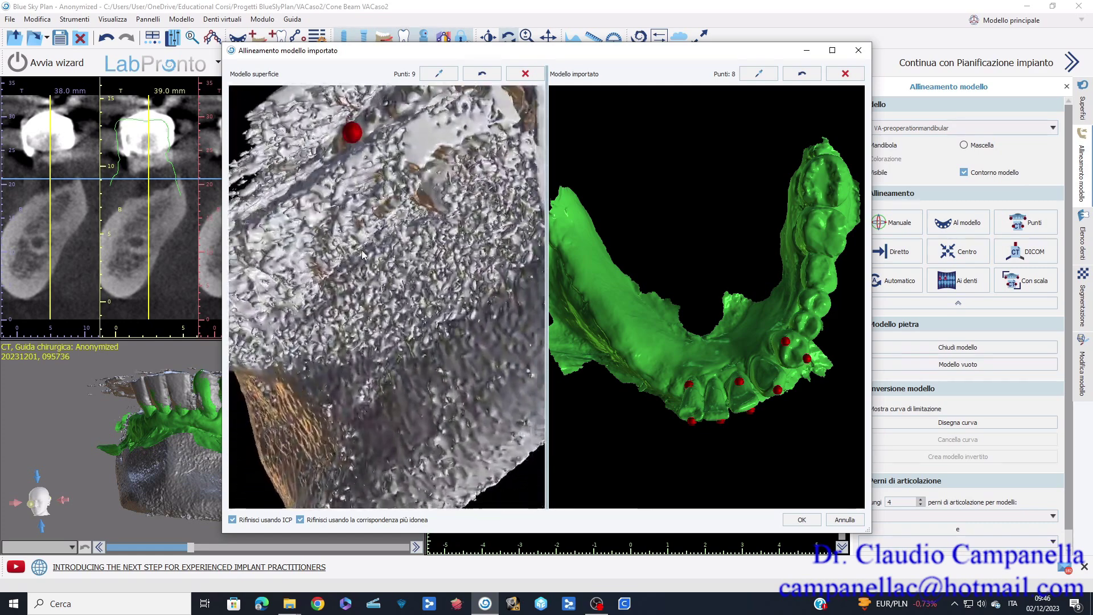
pyautogui.moveTo(833, 402); pyautogui.dragTo(651, 279)
pyautogui.click(793, 217)
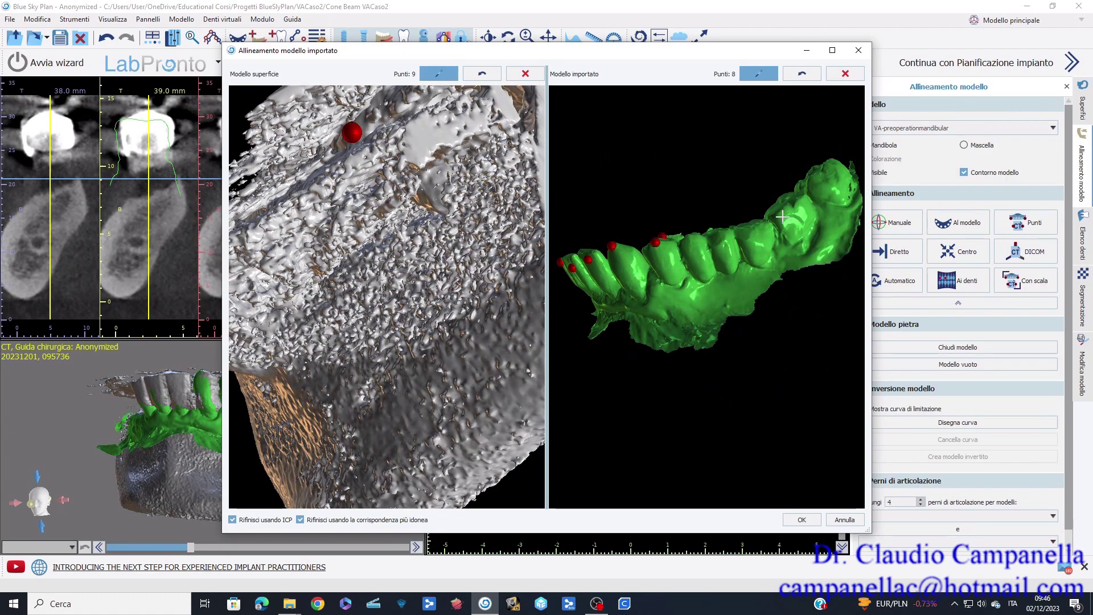
pyautogui.moveTo(646, 179); pyautogui.dragTo(678, 354)
pyautogui.moveTo(395, 207); pyautogui.dragTo(692, 322)
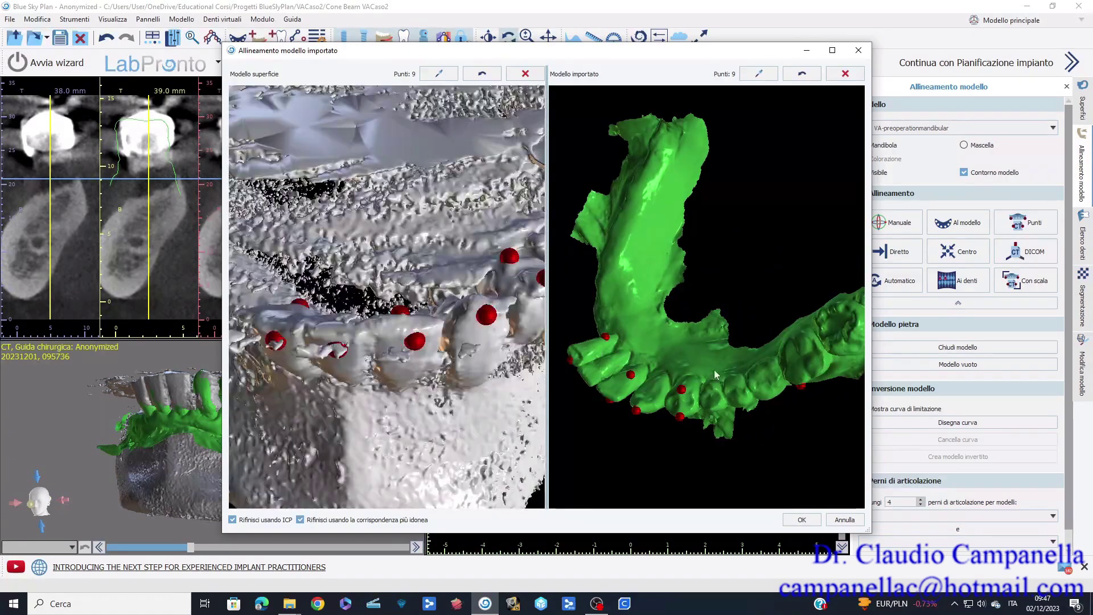
pyautogui.click(801, 521)
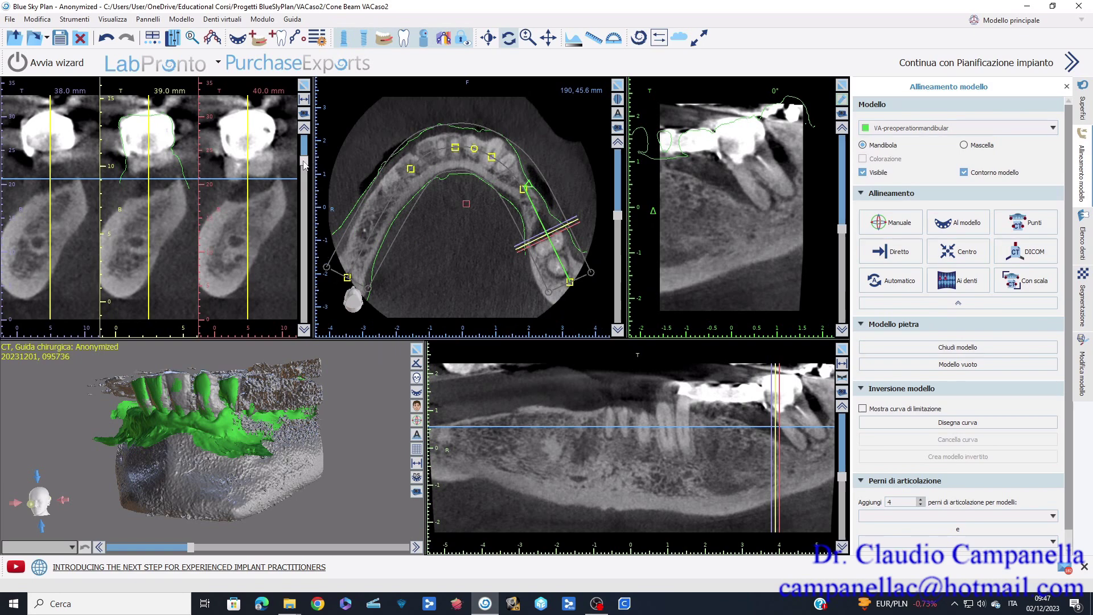
# - Check the aligned scan contour against the CT on the cross-sections along the arch and in the 3D view
pyautogui.moveTo(304, 161); pyautogui.dragTo(292, 251)
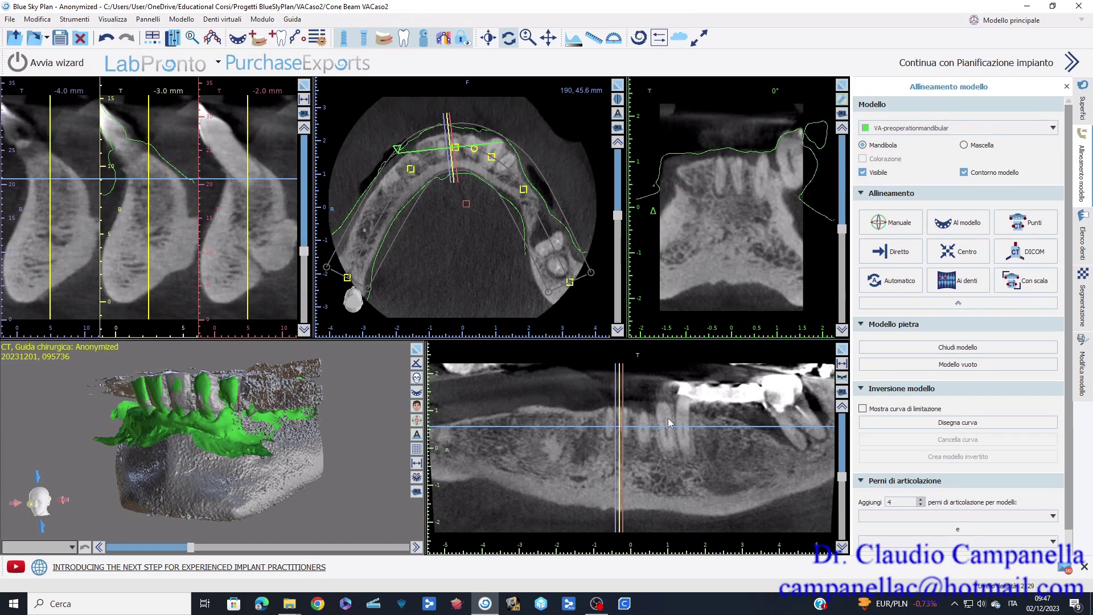
pyautogui.scroll(2, 668, 418)
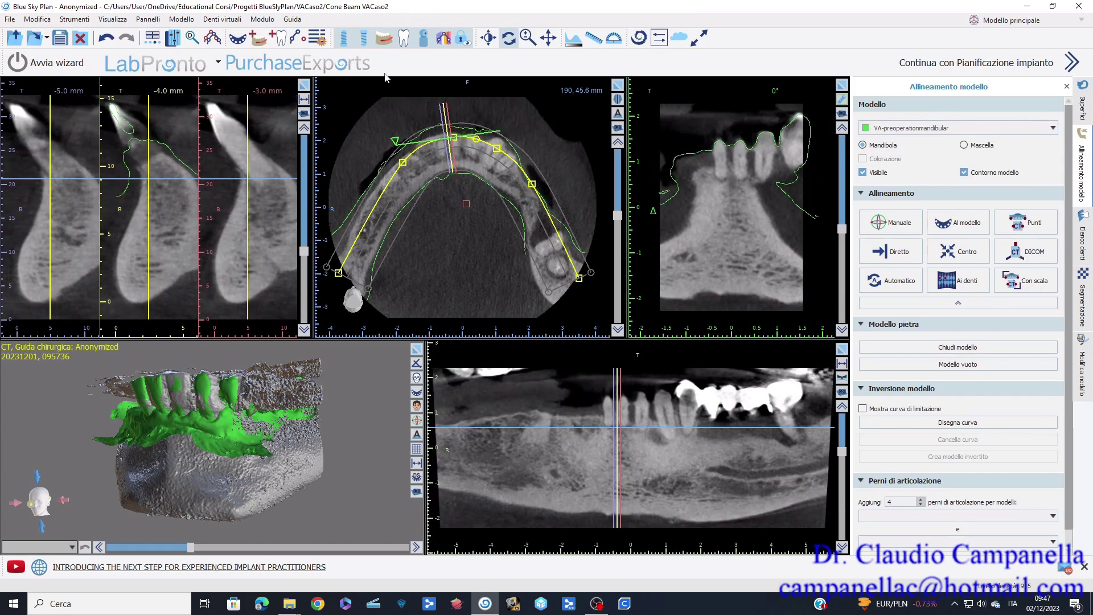
pyautogui.moveTo(304, 250); pyautogui.dragTo(304, 277)
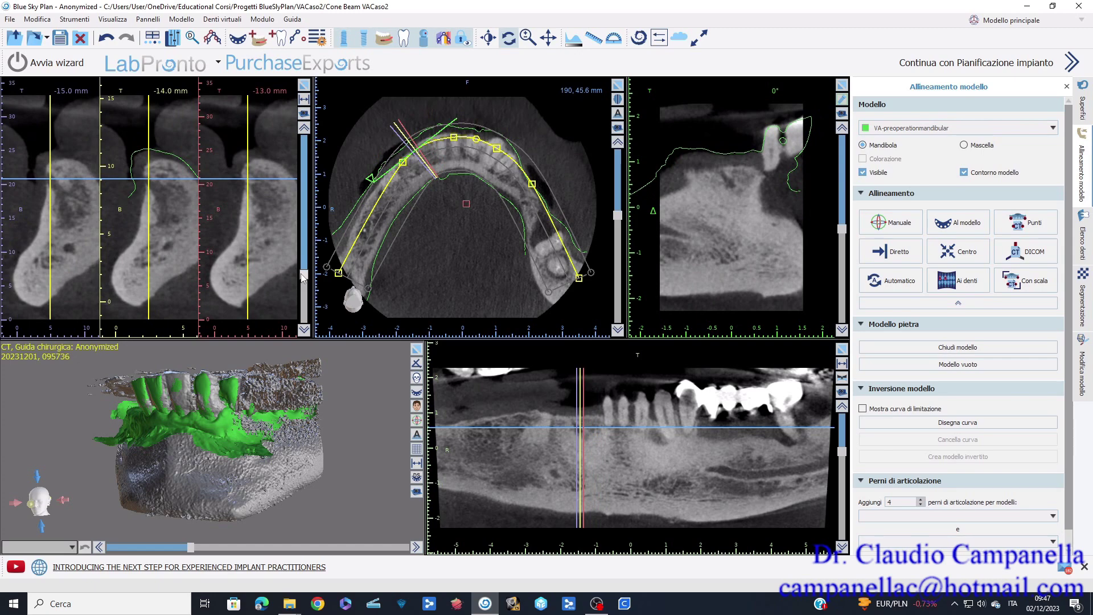
pyautogui.moveTo(303, 277); pyautogui.dragTo(303, 293)
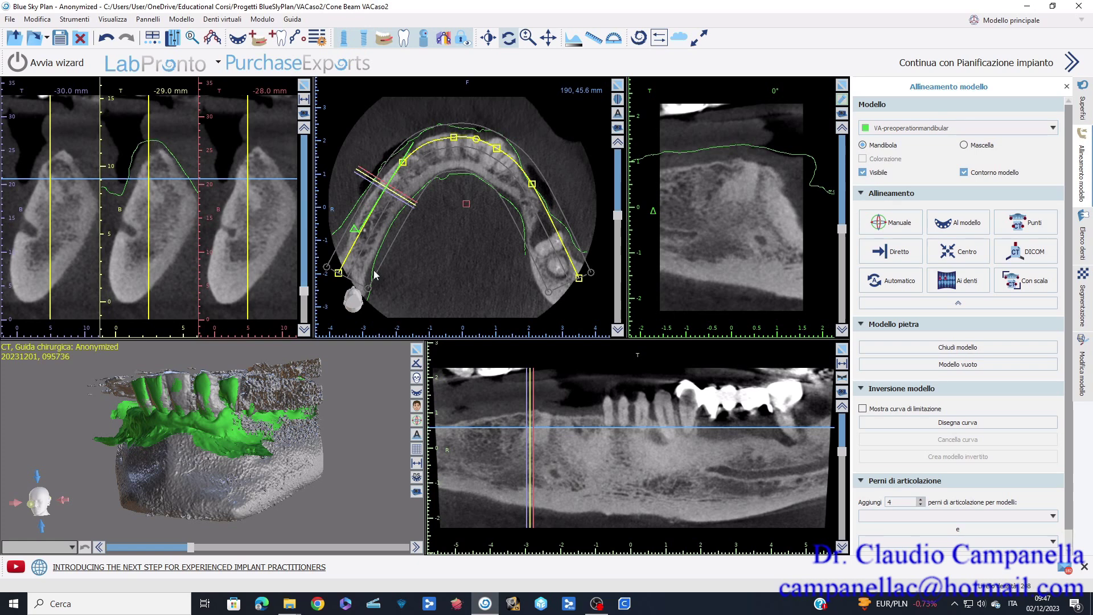
pyautogui.scroll(-5, 362, 226)
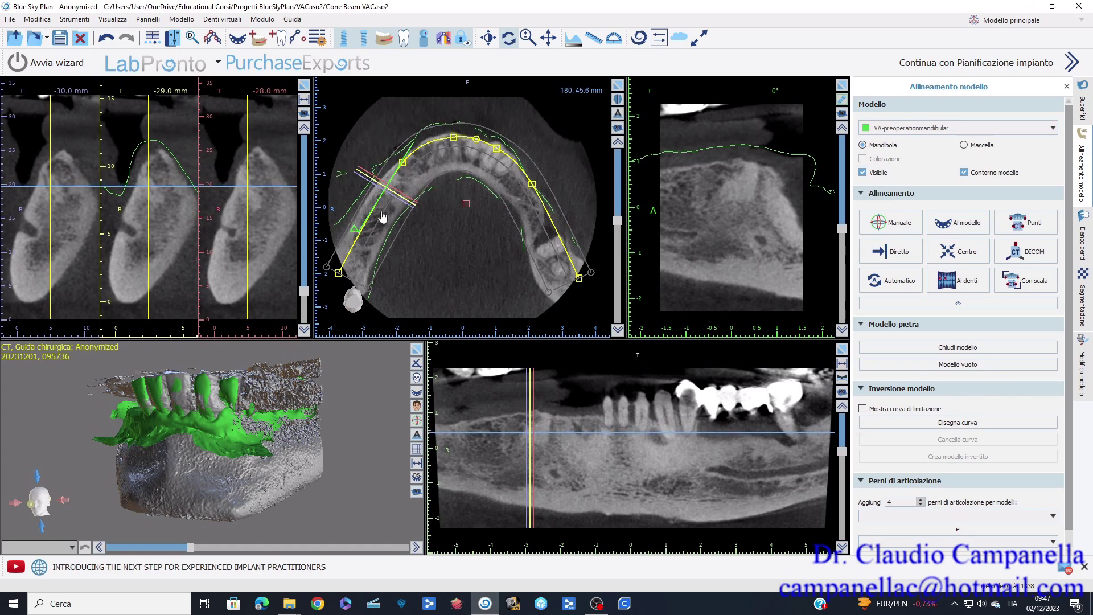
pyautogui.moveTo(304, 291); pyautogui.dragTo(304, 246)
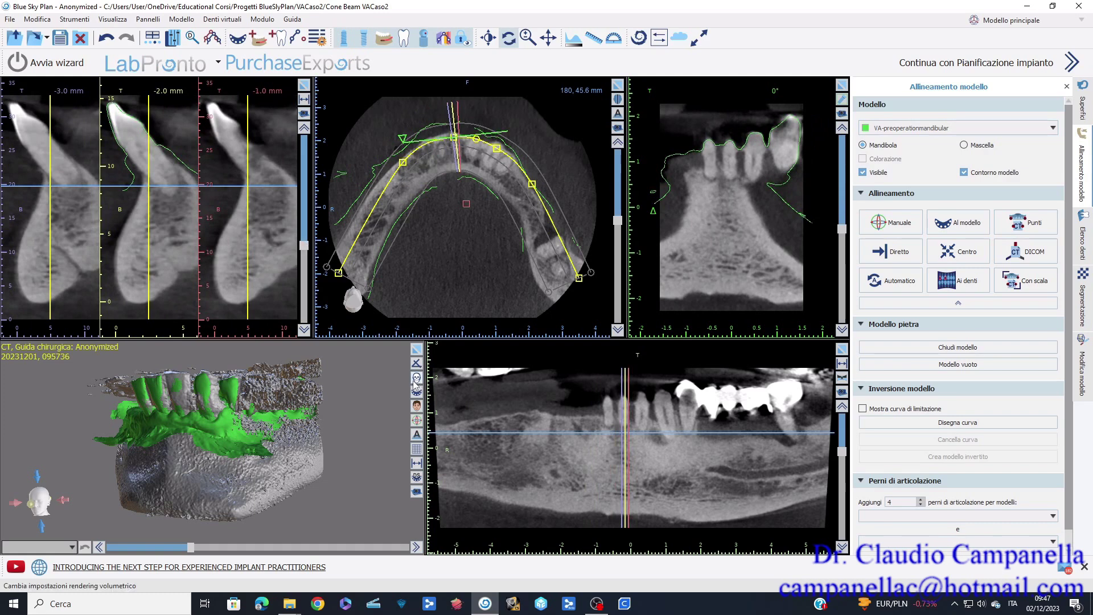
pyautogui.moveTo(290, 431); pyautogui.dragTo(266, 458)
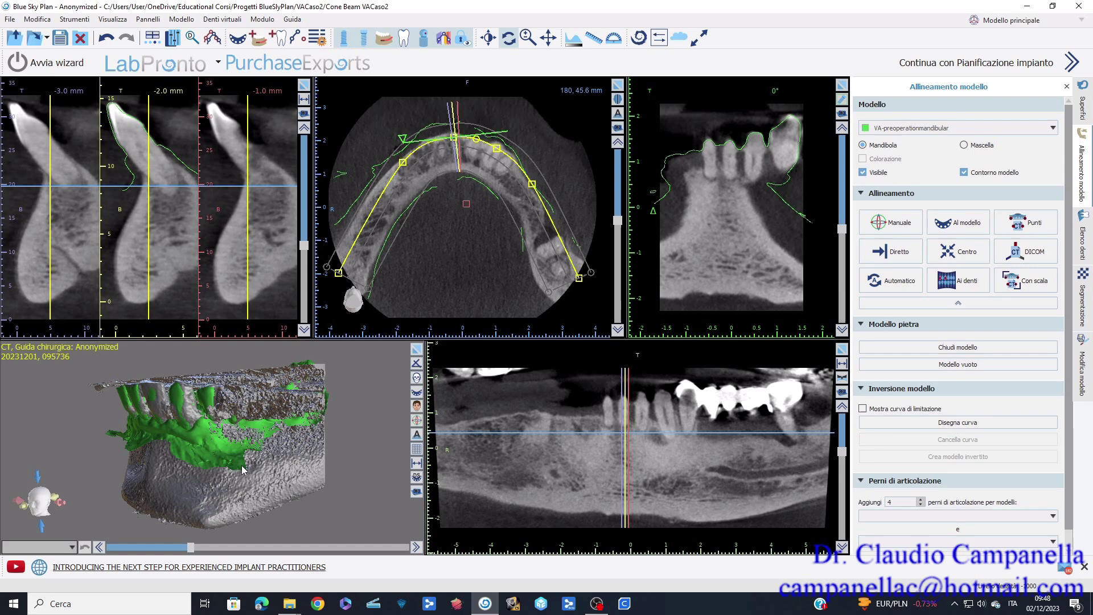
pyautogui.moveTo(221, 481)
pyautogui.mouseDown()
pyautogui.moveTo(234, 501)
pyautogui.moveTo(223, 476)
pyautogui.mouseUp()
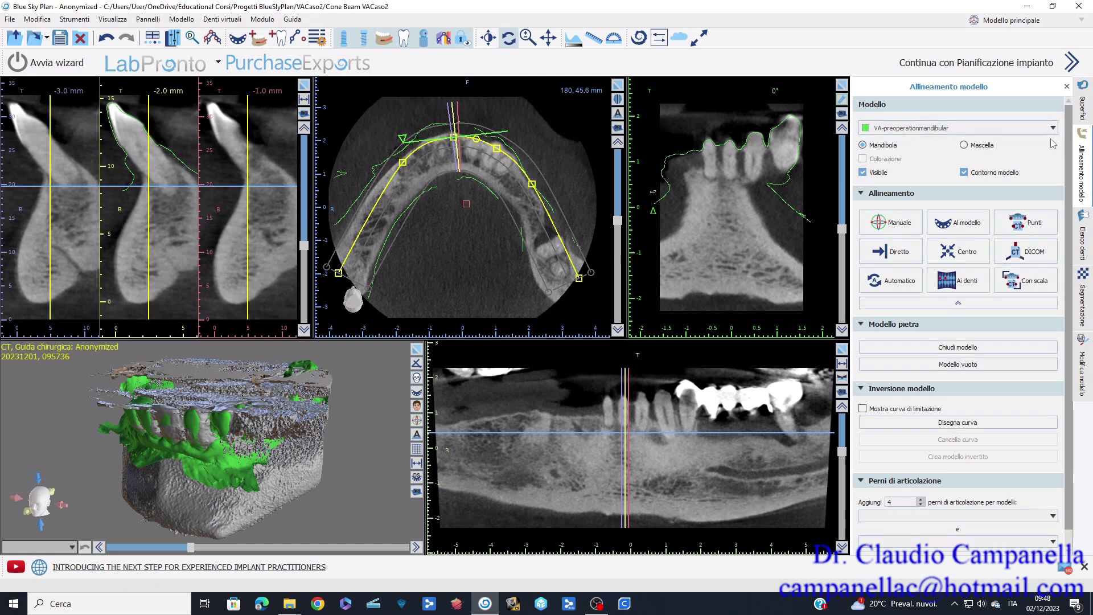
# - Open the surfaces list and duplicate the mandibular scan's STL surface
pyautogui.click(1006, 131)
pyautogui.click(1005, 131)
pyautogui.click(1081, 111)
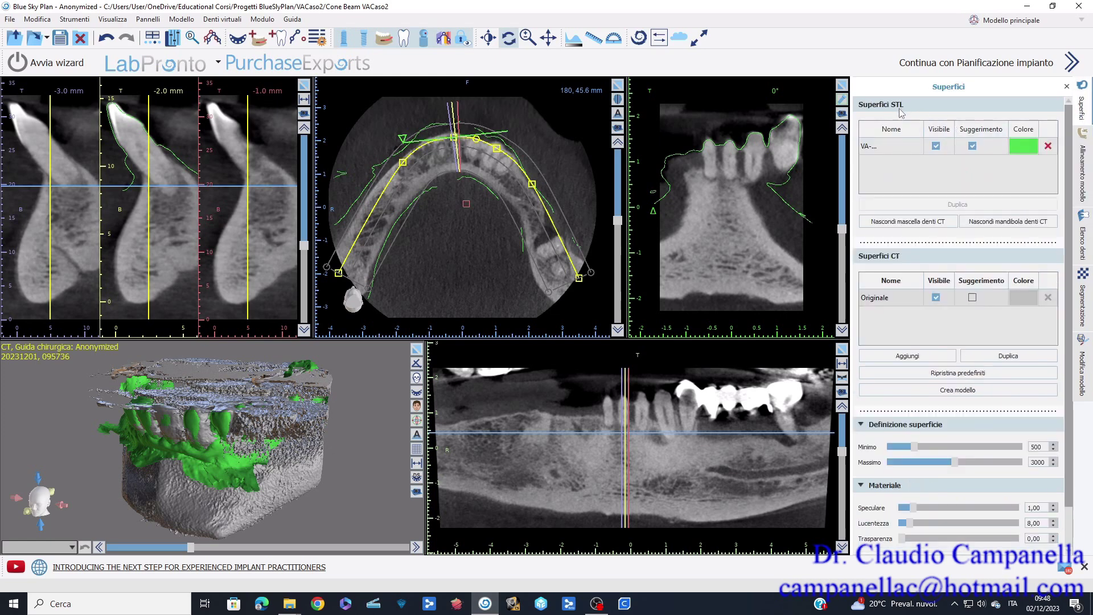
pyautogui.click(882, 151)
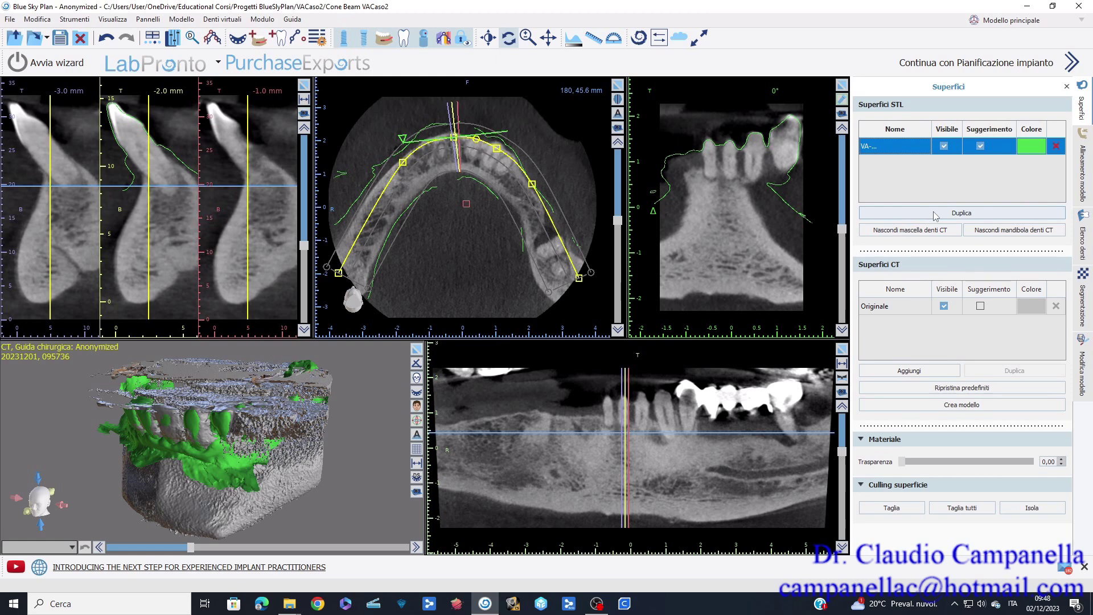
pyautogui.click(964, 215)
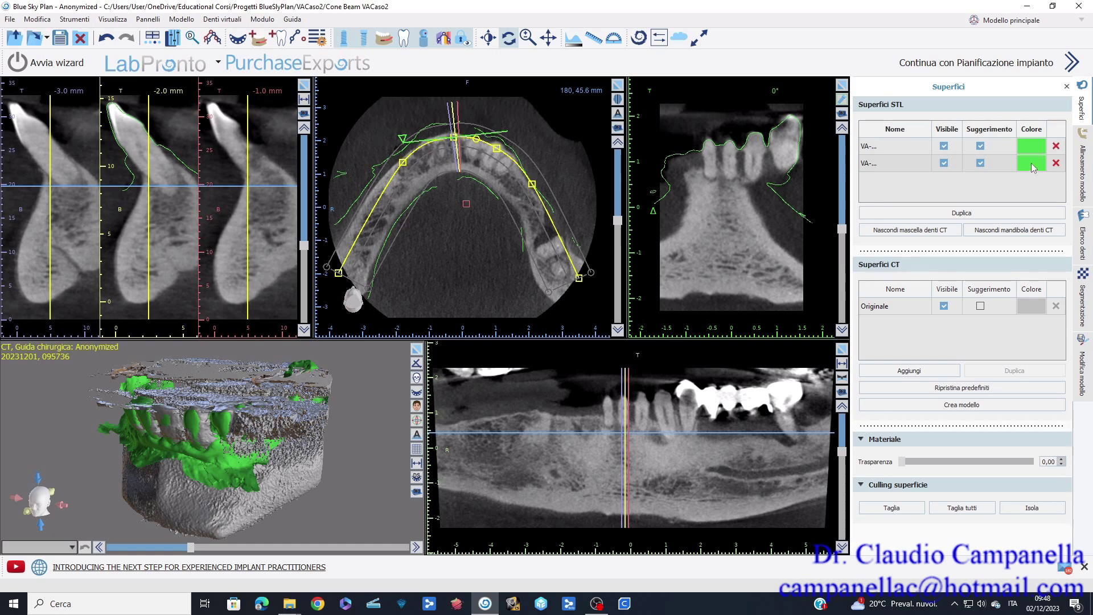
# - Set the colour of the duplicated STL surface to orange, #ffaa00
pyautogui.click(1030, 162)
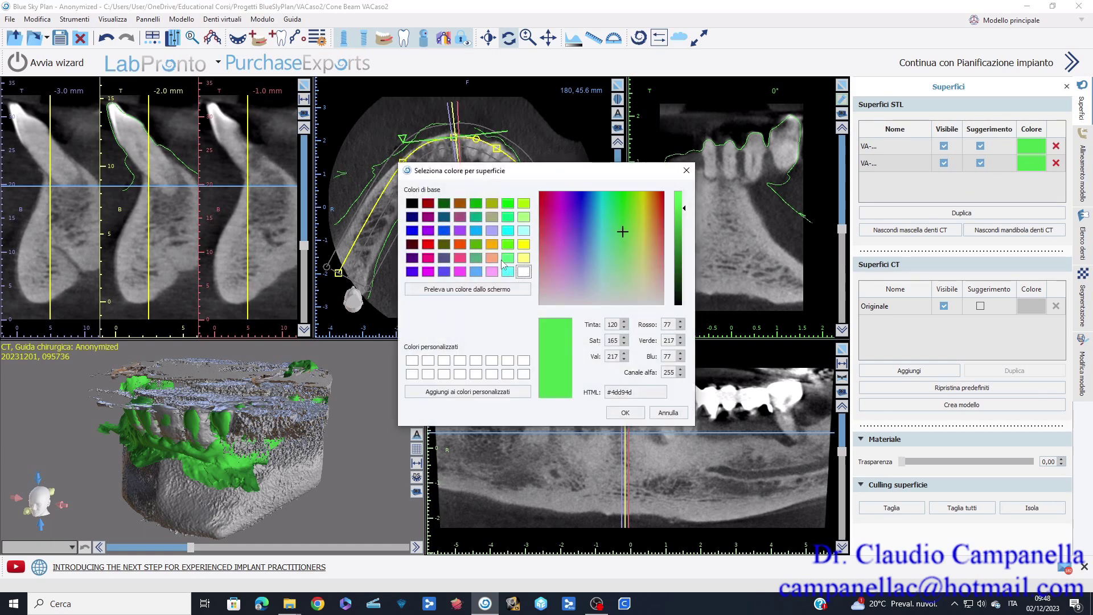
pyautogui.click(491, 245)
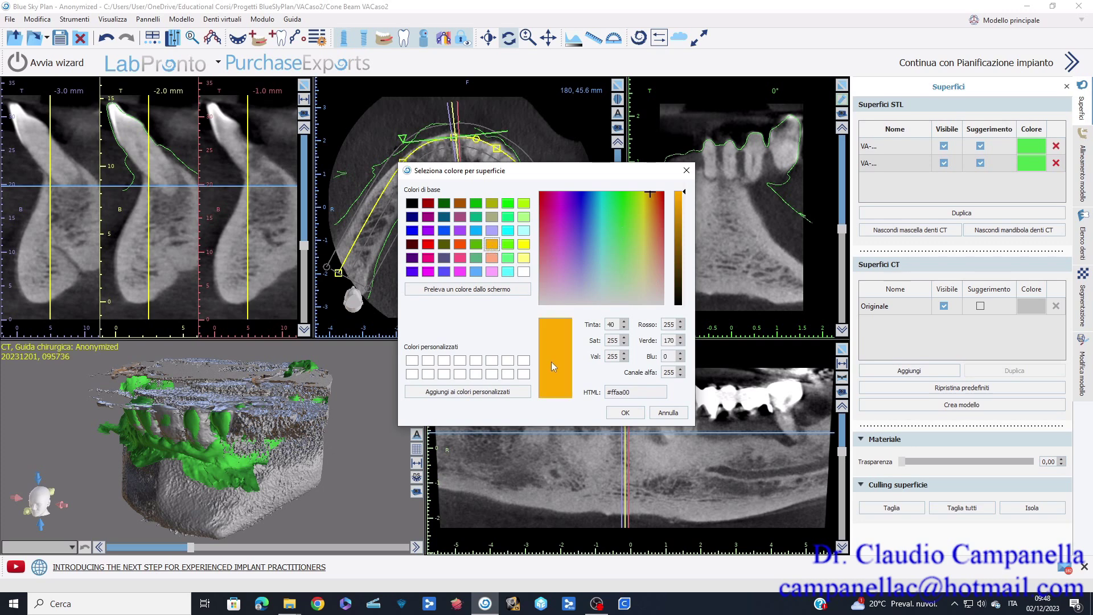
pyautogui.click(624, 413)
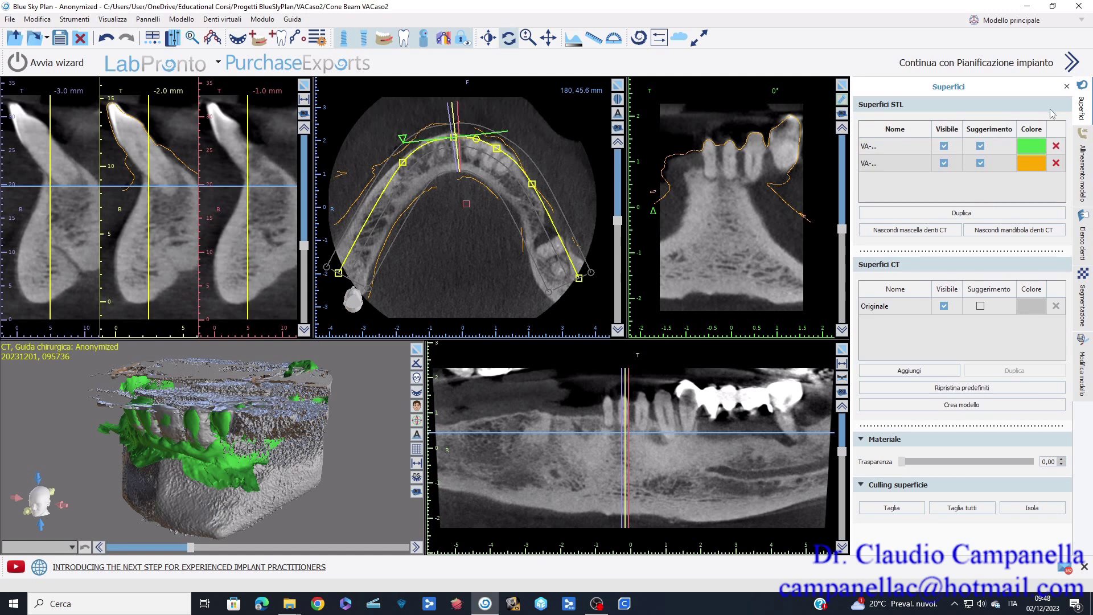
# - Compare the green and orange STL surfaces by hiding and showing each one, leaving both visible
pyautogui.click(943, 148)
pyautogui.click(944, 147)
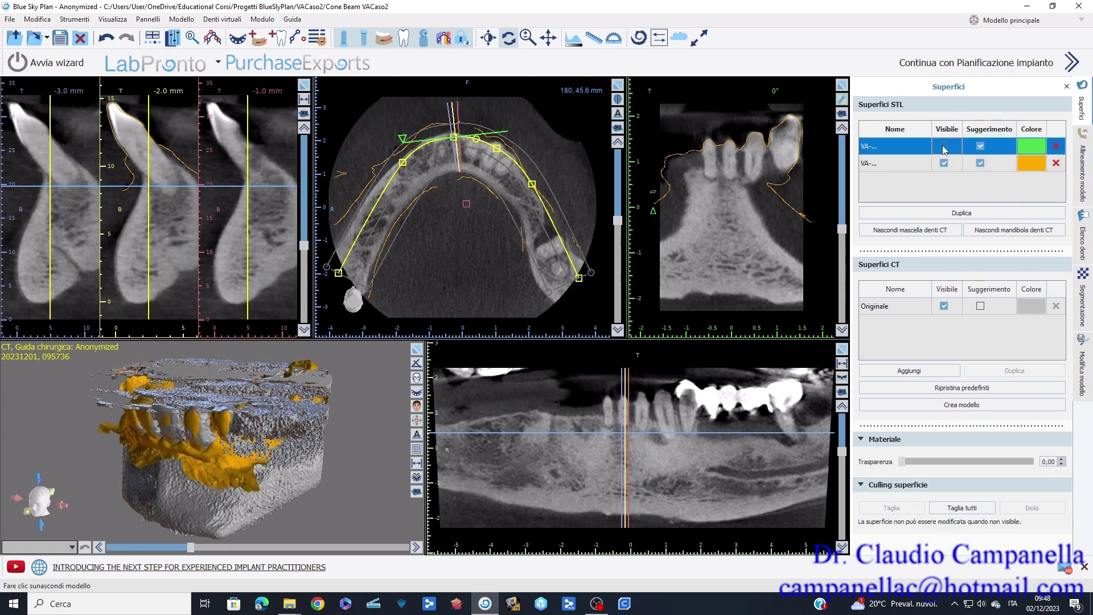
pyautogui.click(943, 148)
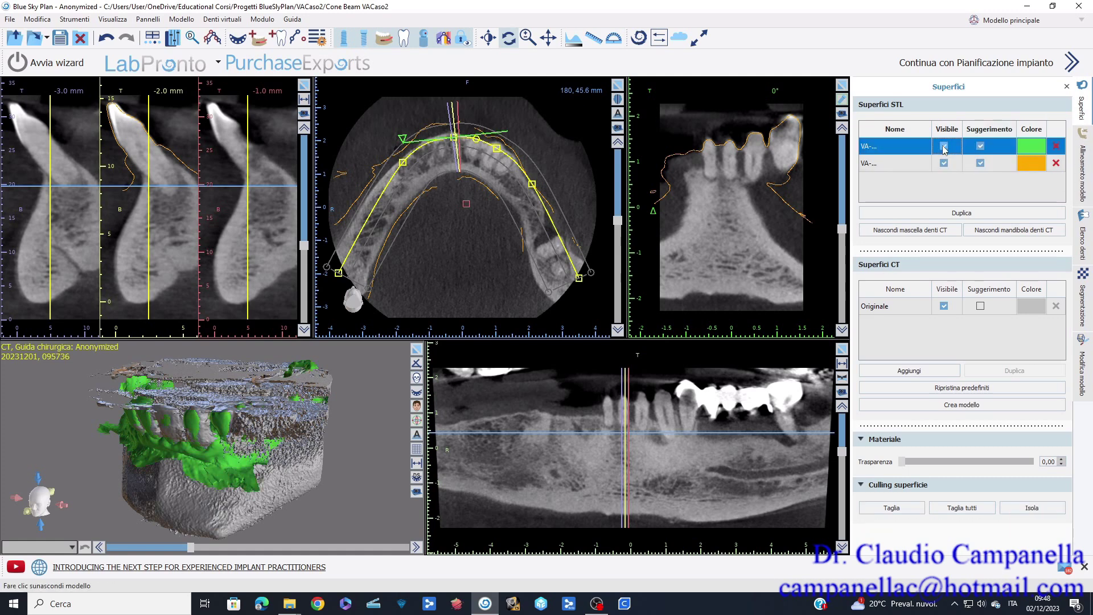
pyautogui.click(944, 164)
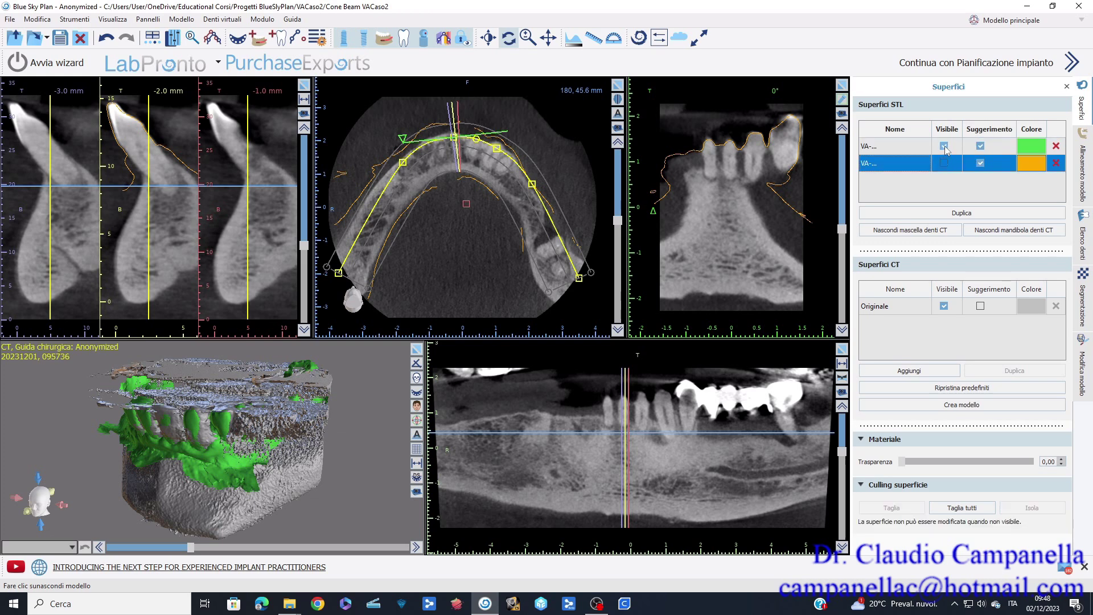
pyautogui.click(944, 148)
pyautogui.click(944, 148)
pyautogui.click(944, 147)
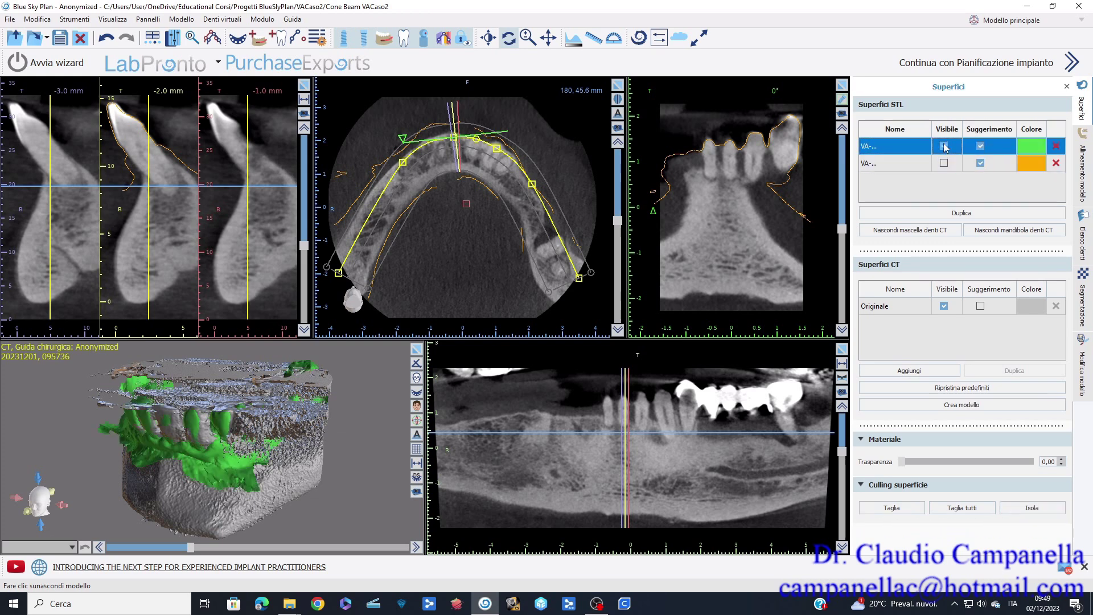
pyautogui.click(943, 164)
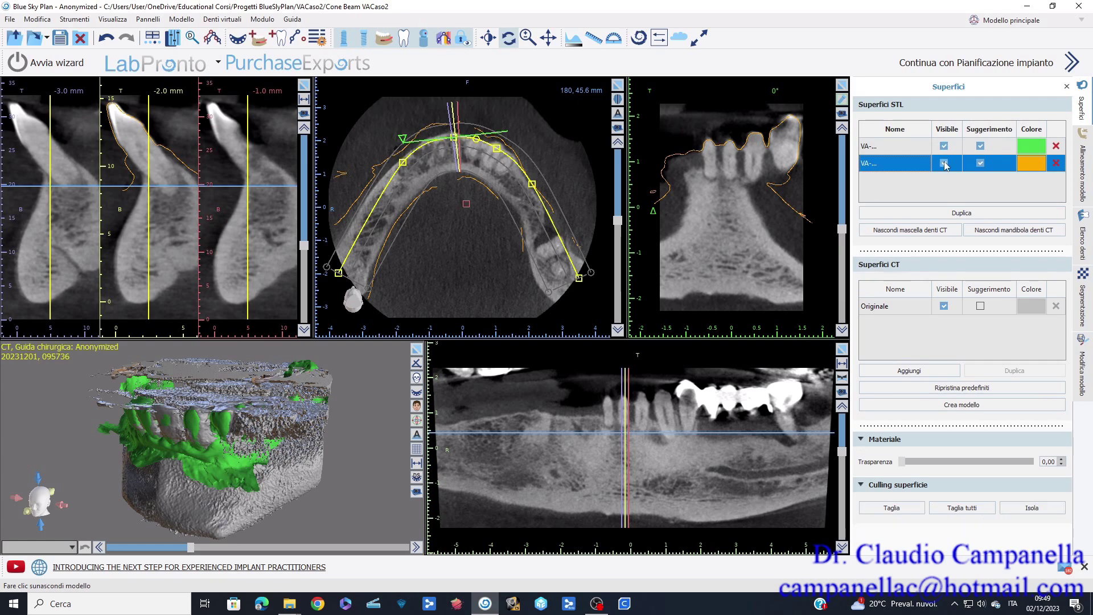
# - Enlarge the 3D view and cut the scatter layer above the teeth off the CT surface
pyautogui.scroll(8, 328, 469)
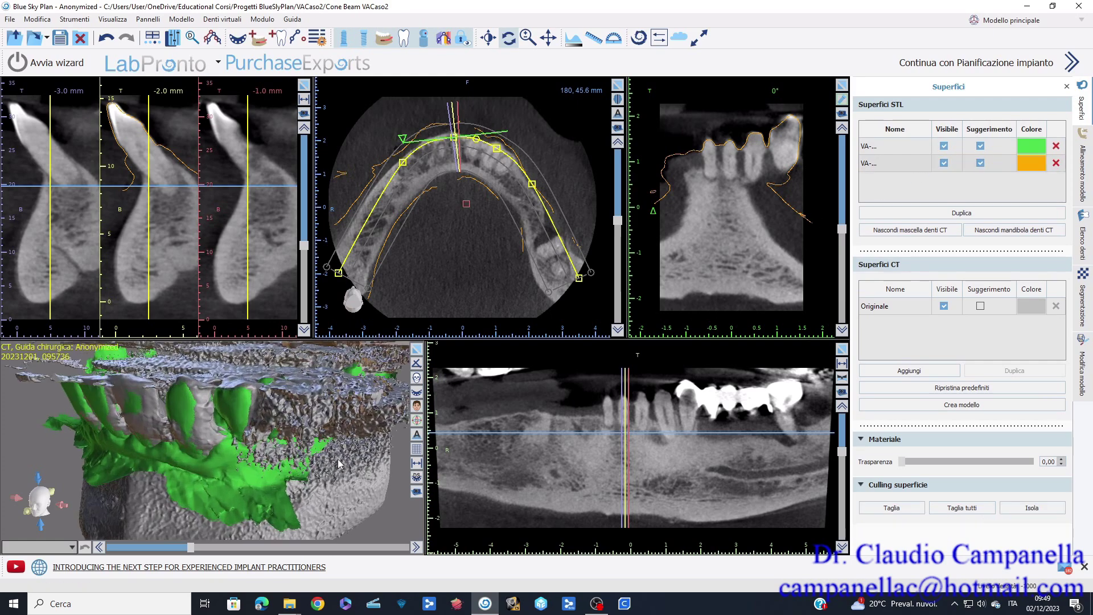
pyautogui.moveTo(325, 479); pyautogui.dragTo(380, 487)
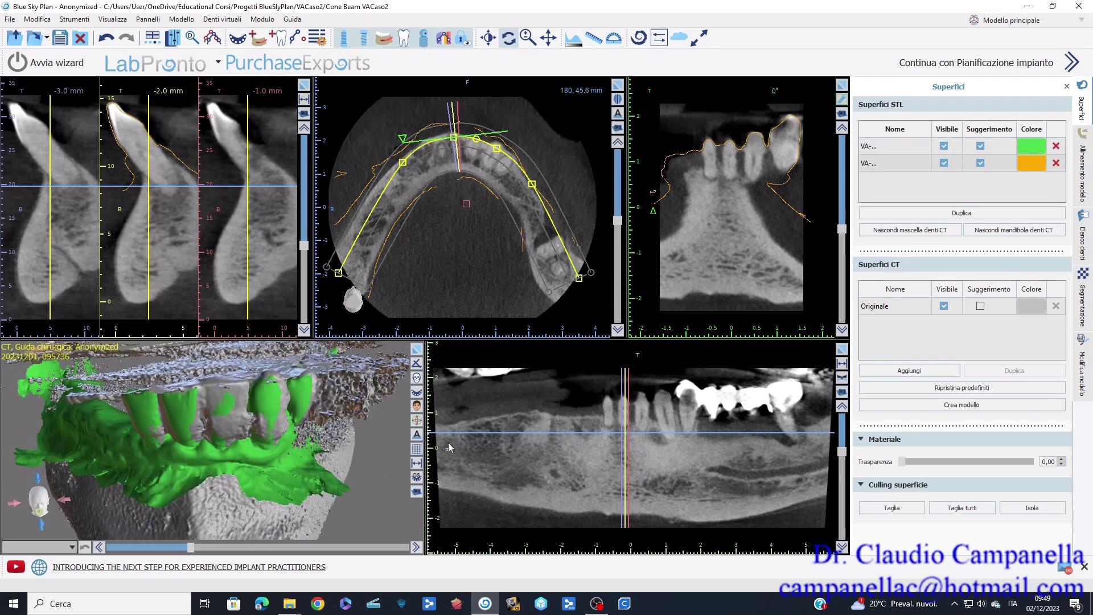
pyautogui.scroll(-4, 255, 464)
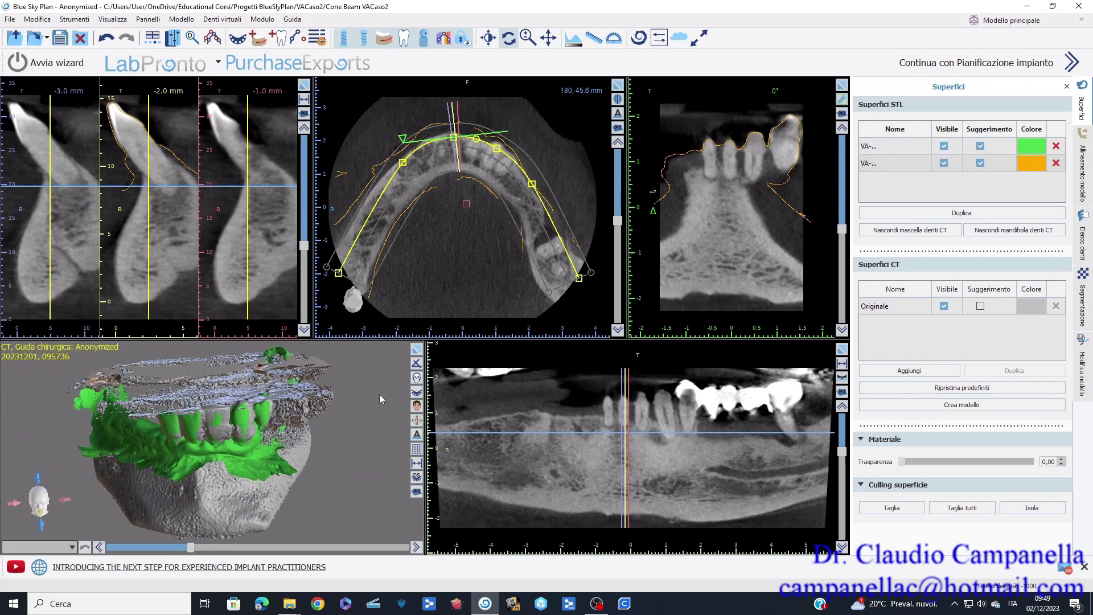
pyautogui.click(417, 349)
pyautogui.moveTo(446, 440); pyautogui.dragTo(690, 100)
pyautogui.moveTo(336, 294); pyautogui.dragTo(377, 453)
pyautogui.moveTo(466, 412); pyautogui.dragTo(440, 480)
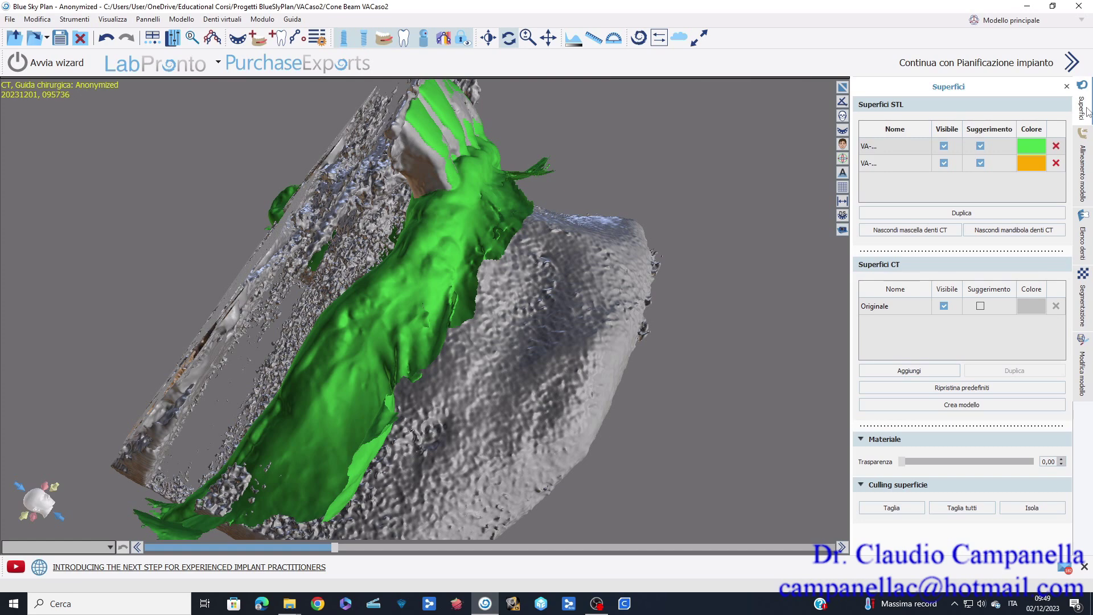
pyautogui.click(892, 508)
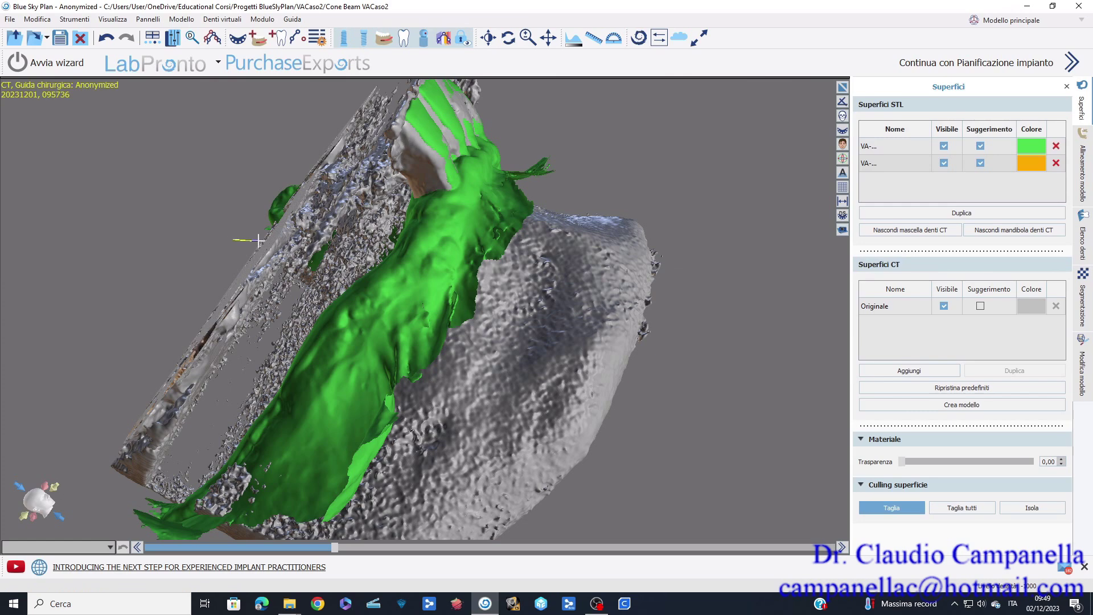
pyautogui.moveTo(261, 333)
pyautogui.mouseDown()
pyautogui.moveTo(205, 427)
pyautogui.moveTo(142, 496)
pyautogui.moveTo(85, 467)
pyautogui.moveTo(102, 364)
pyautogui.mouseUp()
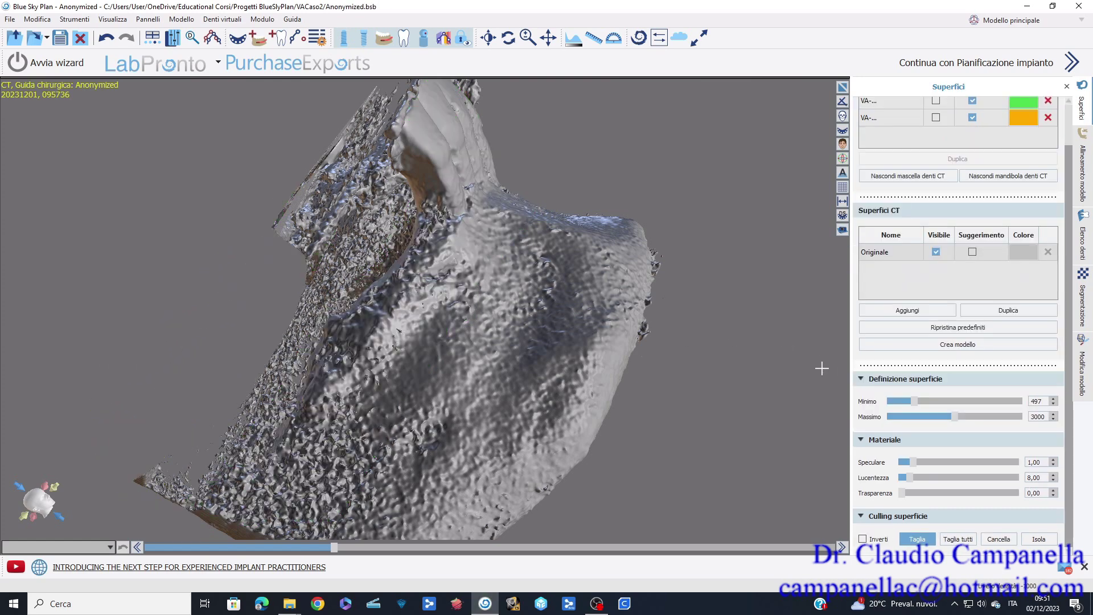
pyautogui.click(917, 539)
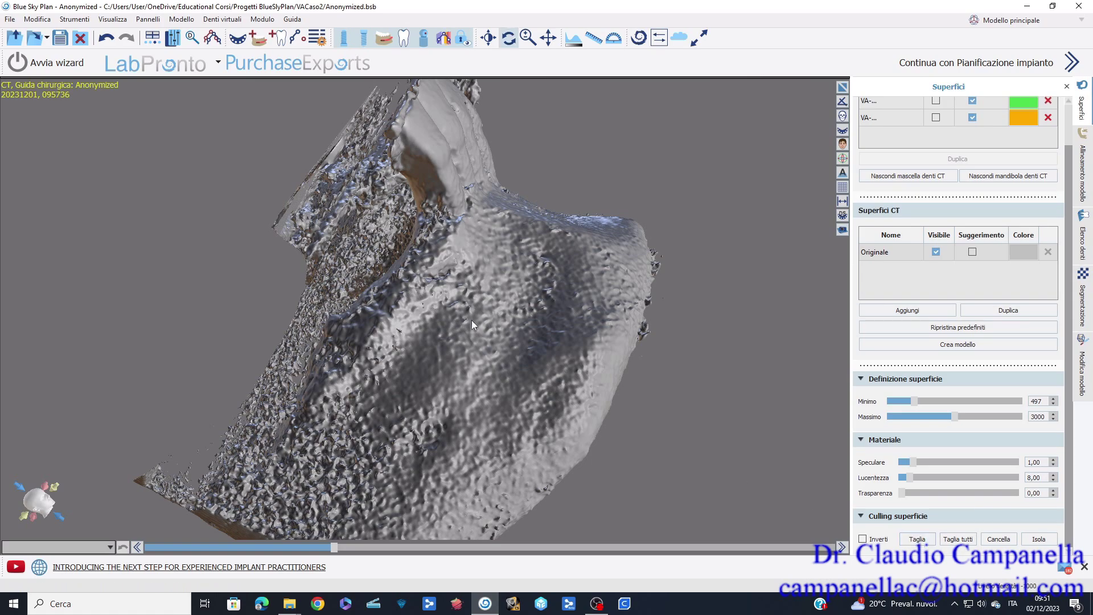
# - Raise the CT surface definition to a minimum of 721 and a maximum of 3223
pyautogui.moveTo(362, 251); pyautogui.dragTo(259, 261)
pyautogui.moveTo(378, 300); pyautogui.dragTo(764, 130)
pyautogui.moveTo(334, 551); pyautogui.dragTo(362, 552)
pyautogui.moveTo(337, 409); pyautogui.dragTo(399, 239)
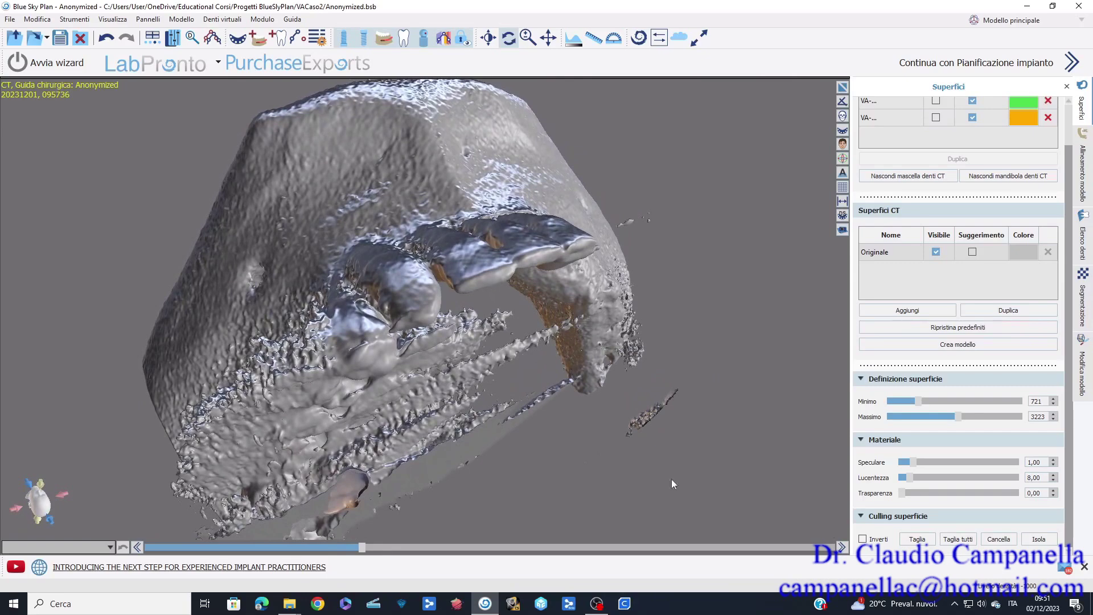
# - Cut the scatter streaks inside the arch and the detached fragments off the CT surface
pyautogui.click(918, 540)
pyautogui.moveTo(524, 338)
pyautogui.mouseDown()
pyautogui.moveTo(496, 314)
pyautogui.moveTo(453, 323)
pyautogui.moveTo(414, 365)
pyautogui.moveTo(384, 466)
pyautogui.moveTo(413, 535)
pyautogui.mouseUp()
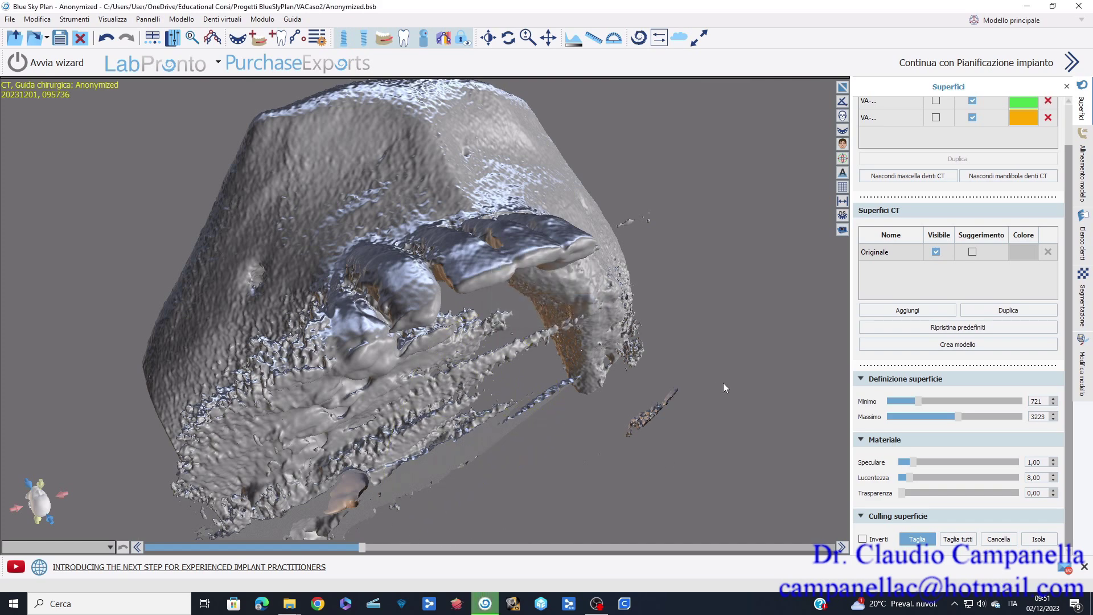
pyautogui.moveTo(701, 438); pyautogui.dragTo(612, 433)
pyautogui.moveTo(661, 381); pyautogui.dragTo(662, 380)
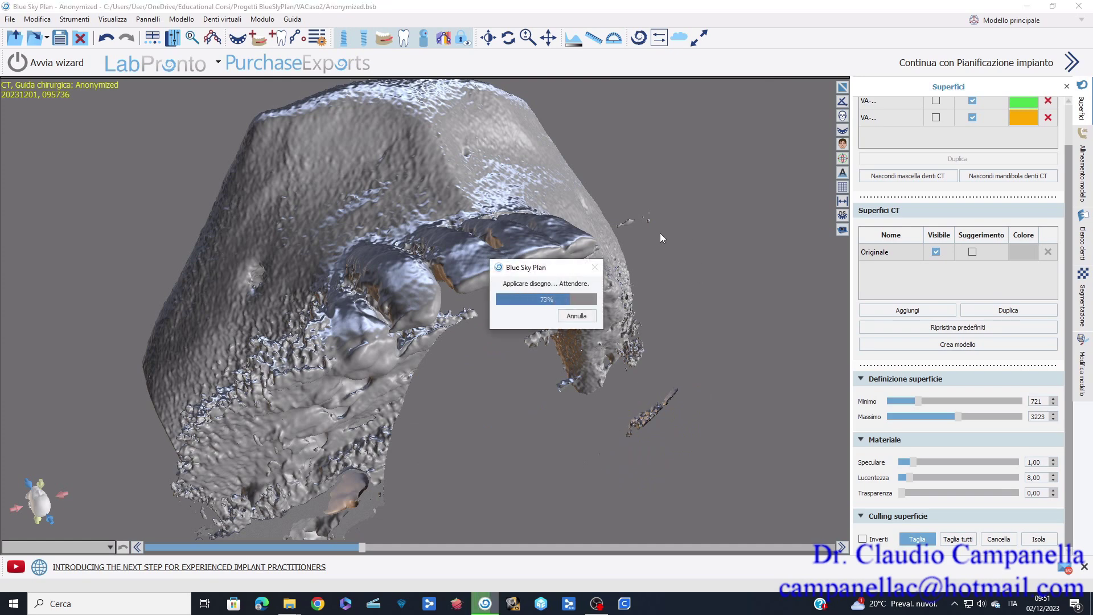
pyautogui.moveTo(647, 194); pyautogui.dragTo(649, 196)
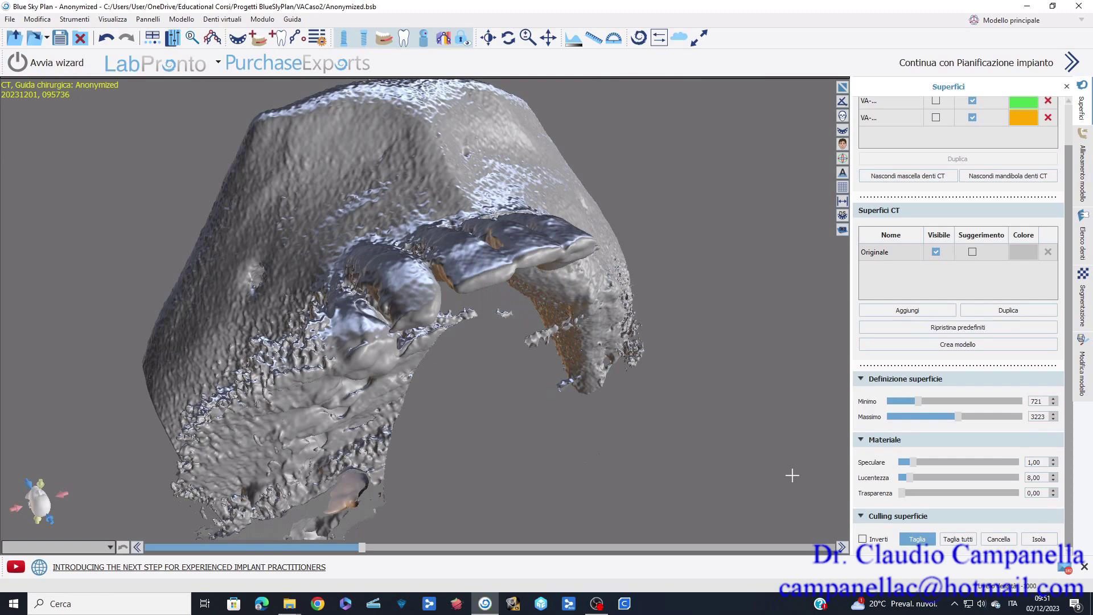
# - Cut away the small fragments floating off the front tooth edges of the CT surface
pyautogui.click(917, 539)
pyautogui.moveTo(608, 360); pyautogui.dragTo(499, 476)
pyautogui.click(917, 539)
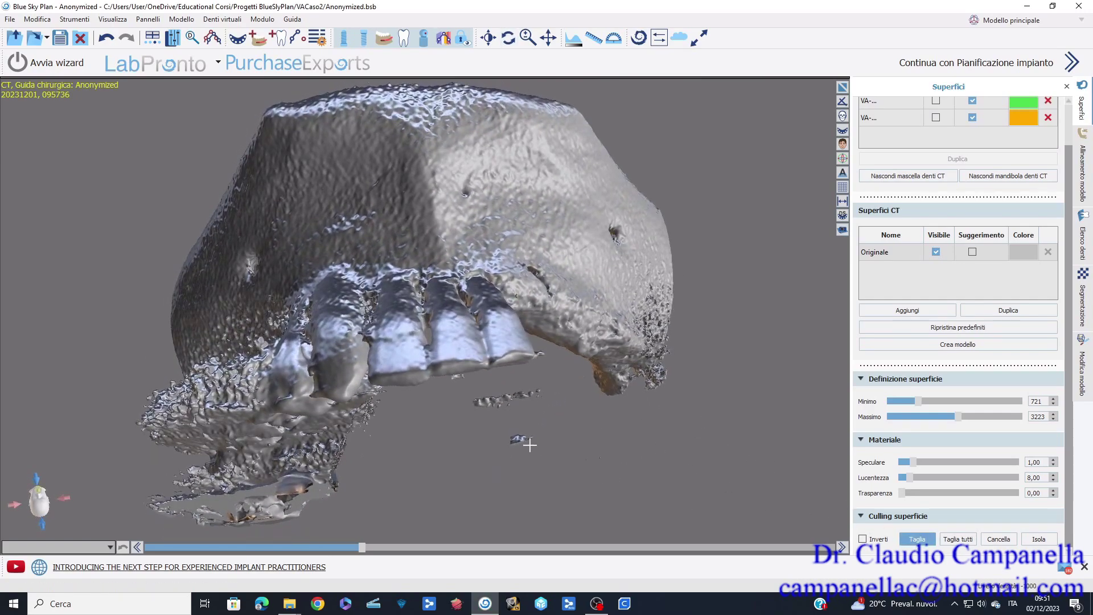
pyautogui.moveTo(561, 411)
pyautogui.mouseDown()
pyautogui.moveTo(512, 461)
pyautogui.moveTo(480, 417)
pyautogui.mouseUp()
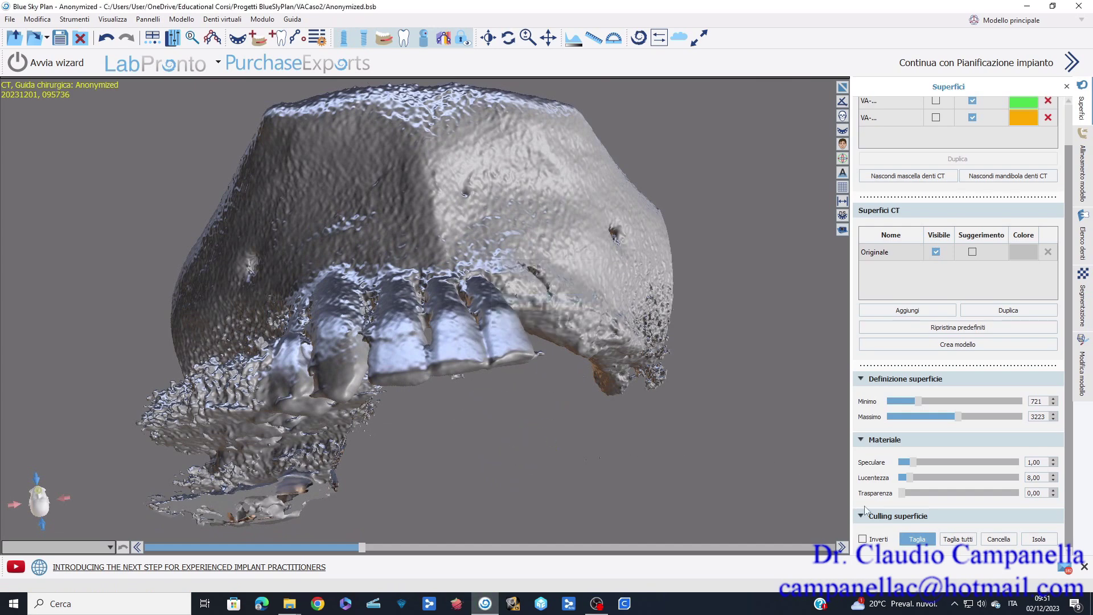
pyautogui.click(917, 539)
# - Hide the original CT surface and show the green STL surface on its own
pyautogui.moveTo(548, 441); pyautogui.dragTo(399, 342)
pyautogui.moveTo(703, 477); pyautogui.dragTo(320, 450)
pyautogui.moveTo(711, 356); pyautogui.dragTo(657, 337)
pyautogui.click(936, 251)
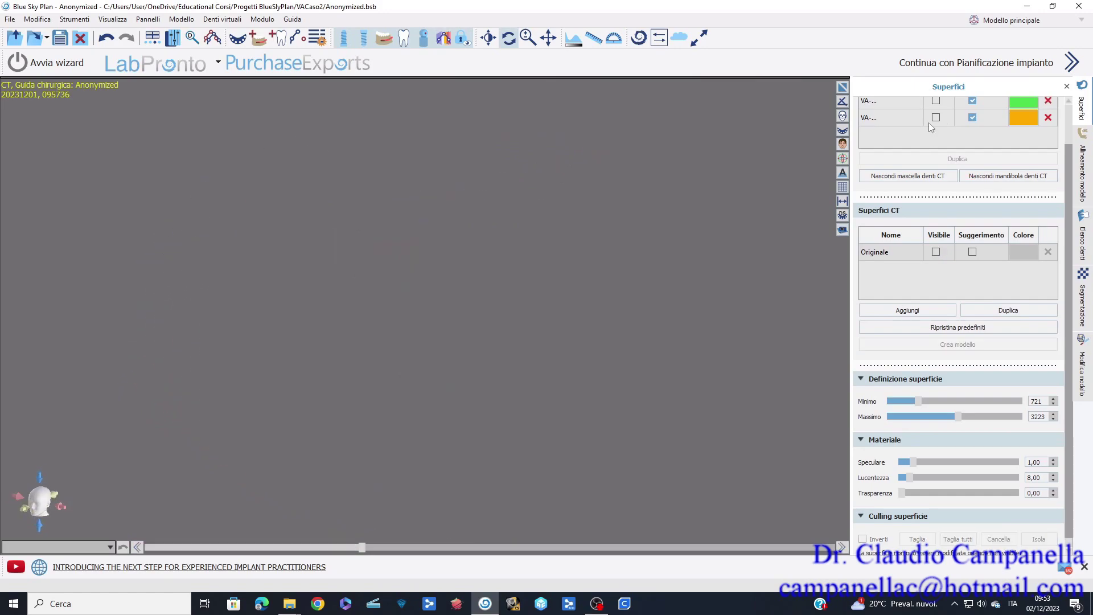
pyautogui.click(935, 101)
pyautogui.click(943, 146)
pyautogui.moveTo(494, 254); pyautogui.dragTo(499, 330)
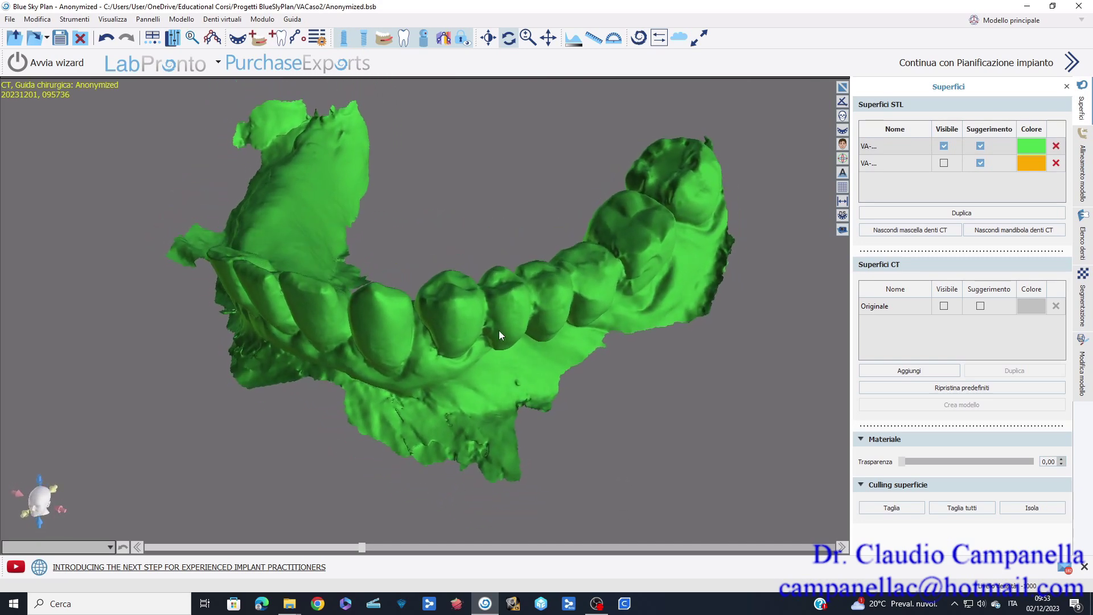
# - Hide the green STL surface and show the duplicated orange one instead
pyautogui.click(943, 146)
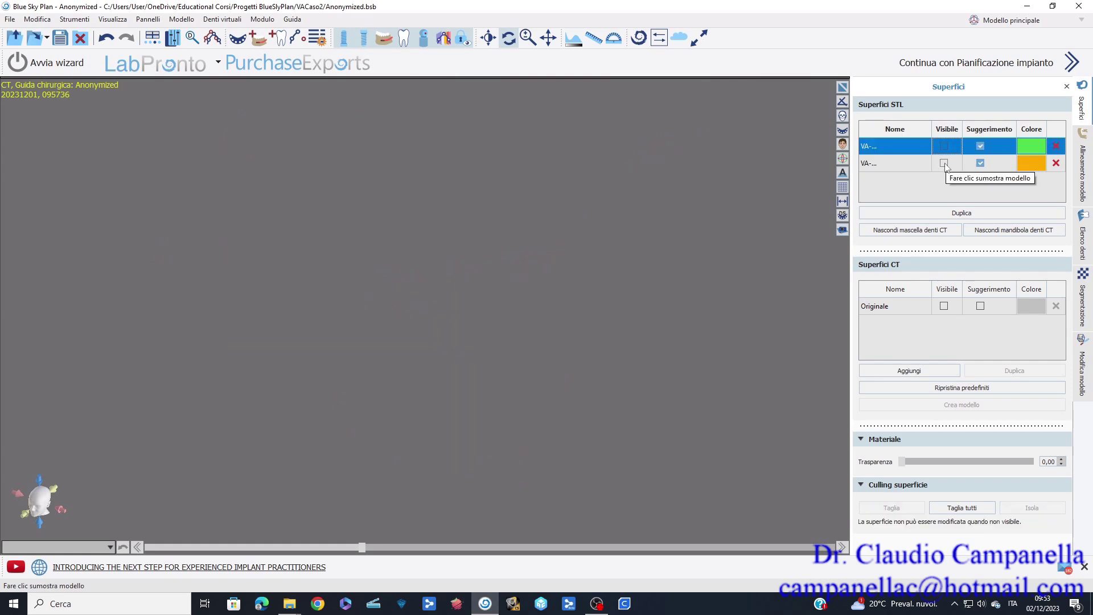
pyautogui.click(944, 164)
pyautogui.moveTo(531, 392); pyautogui.dragTo(592, 355)
pyautogui.moveTo(481, 211); pyautogui.dragTo(422, 254)
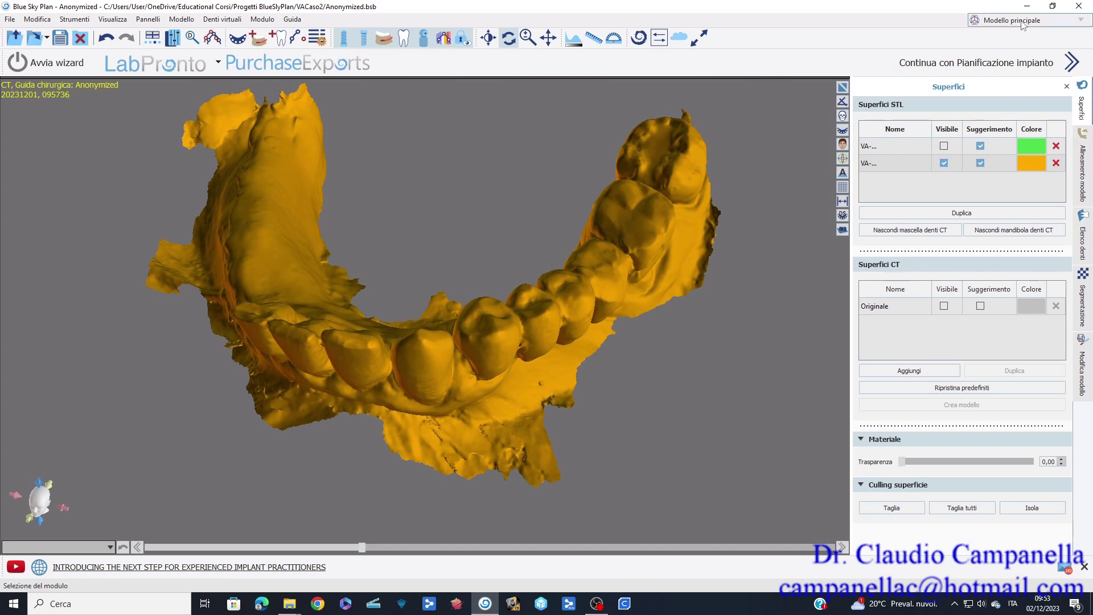
# - Open the model editing tools and brush-select the outer side of the canine on the orange mandibular model
pyautogui.click(1087, 371)
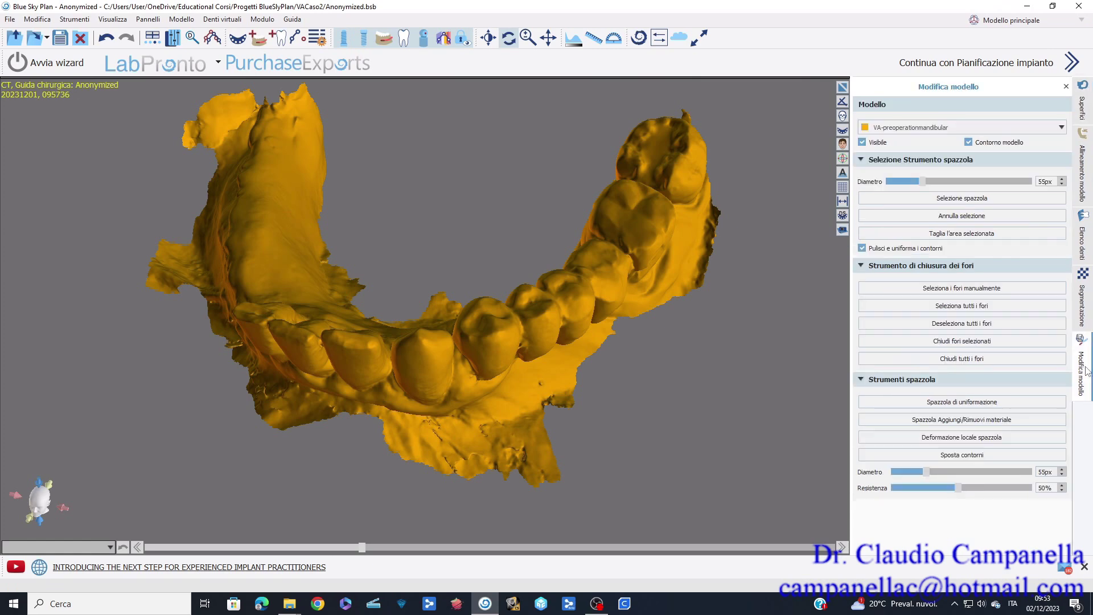
pyautogui.click(939, 199)
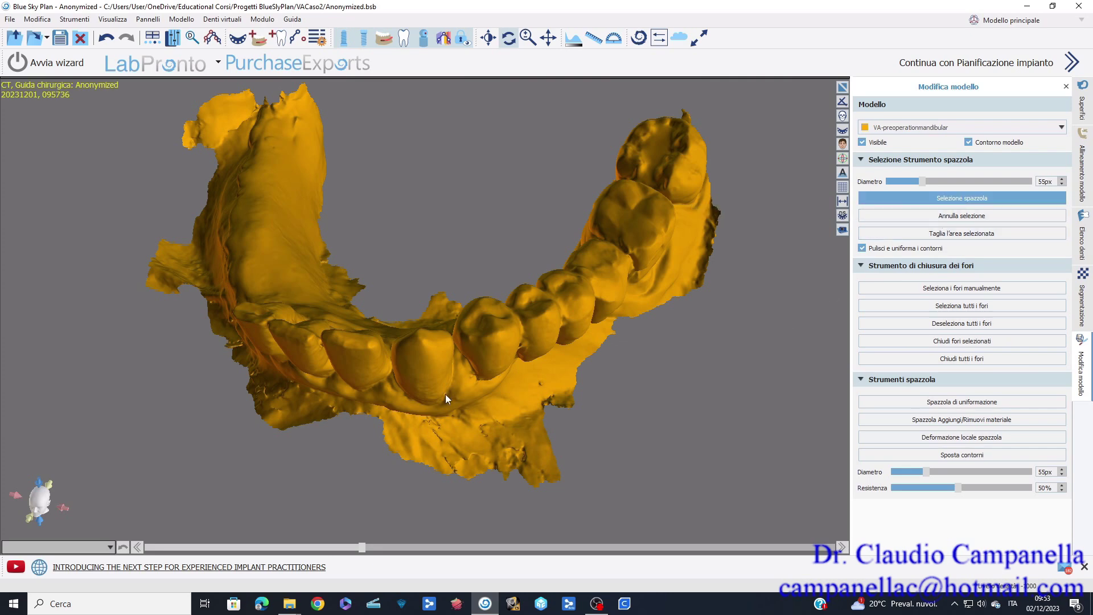
pyautogui.scroll(3, 445, 394)
pyautogui.moveTo(393, 378); pyautogui.dragTo(420, 356)
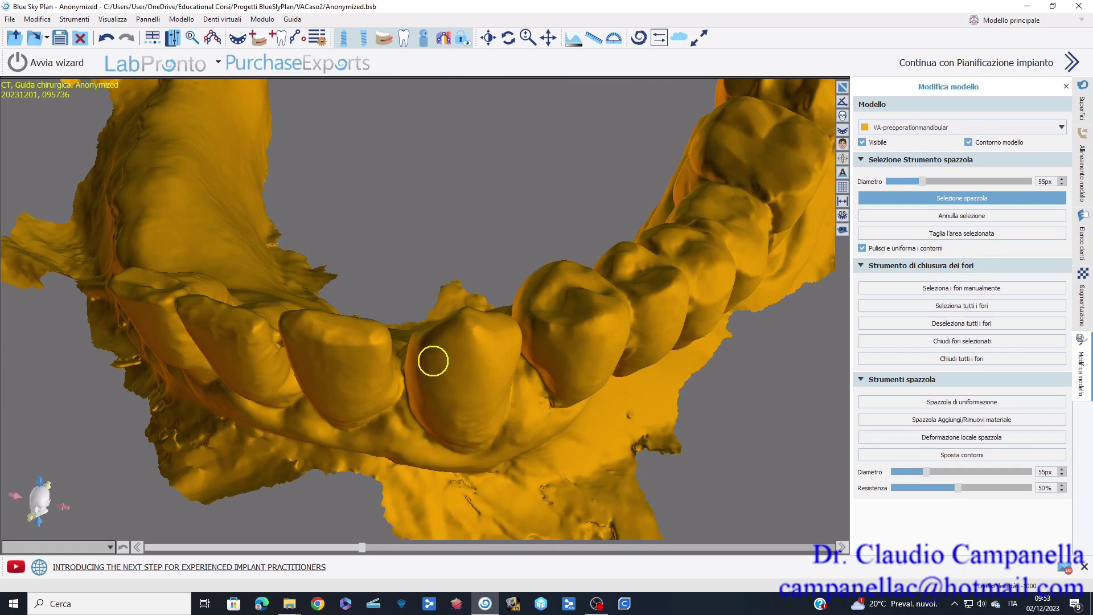
pyautogui.moveTo(427, 349)
pyautogui.mouseDown()
pyautogui.moveTo(456, 327)
pyautogui.moveTo(501, 325)
pyautogui.moveTo(508, 374)
pyautogui.moveTo(481, 434)
pyautogui.moveTo(451, 432)
pyautogui.moveTo(422, 405)
pyautogui.moveTo(419, 339)
pyautogui.moveTo(424, 358)
pyautogui.moveTo(476, 337)
pyautogui.moveTo(494, 366)
pyautogui.moveTo(471, 408)
pyautogui.moveTo(438, 387)
pyautogui.moveTo(439, 373)
pyautogui.moveTo(469, 364)
pyautogui.moveTo(471, 390)
pyautogui.moveTo(459, 385)
pyautogui.mouseUp()
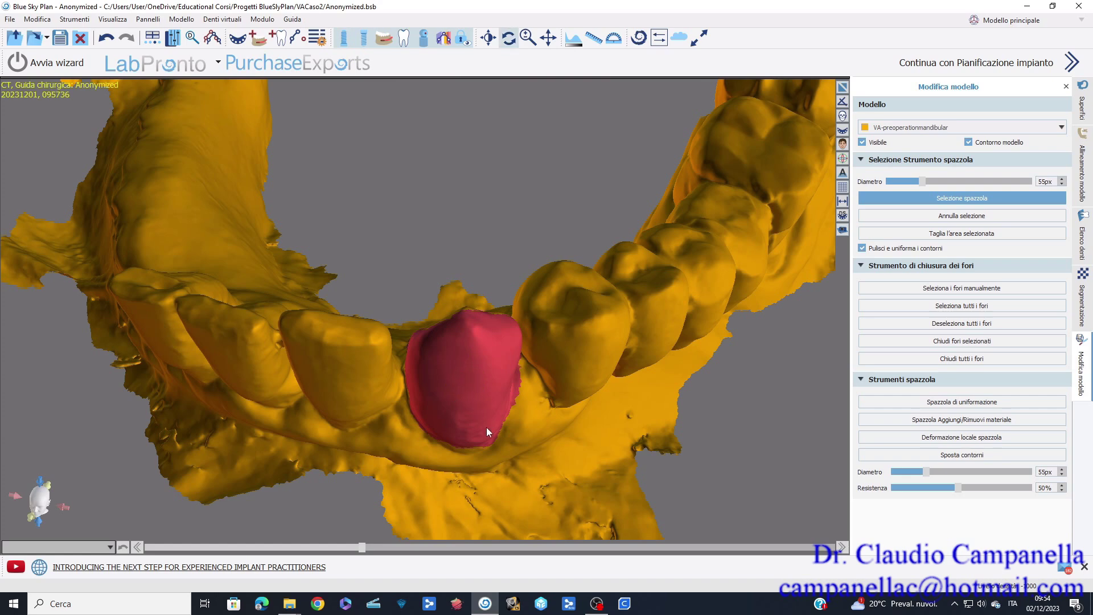
pyautogui.moveTo(471, 452)
pyautogui.mouseDown()
pyautogui.moveTo(435, 432)
pyautogui.moveTo(464, 441)
pyautogui.mouseUp()
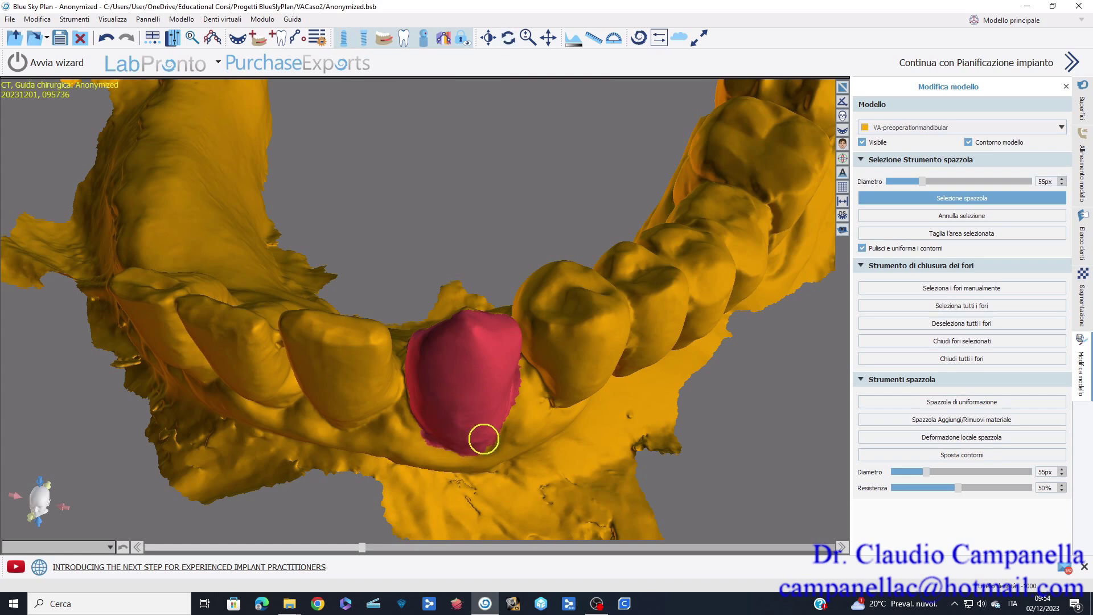
pyautogui.moveTo(496, 401); pyautogui.dragTo(495, 401, button='right')
pyautogui.moveTo(387, 392); pyautogui.dragTo(389, 373)
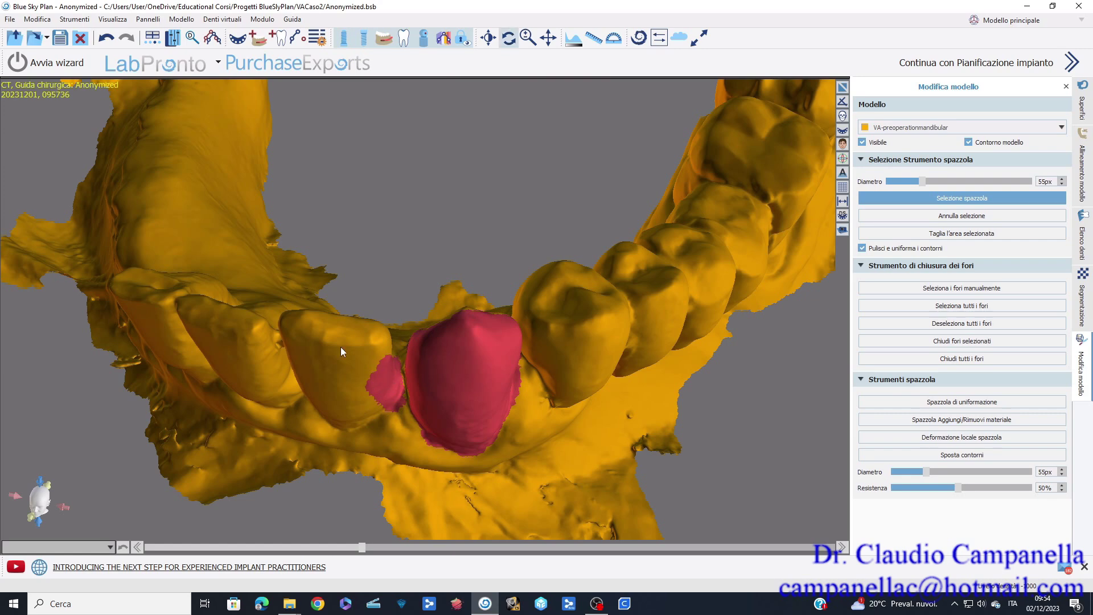
pyautogui.click(107, 39)
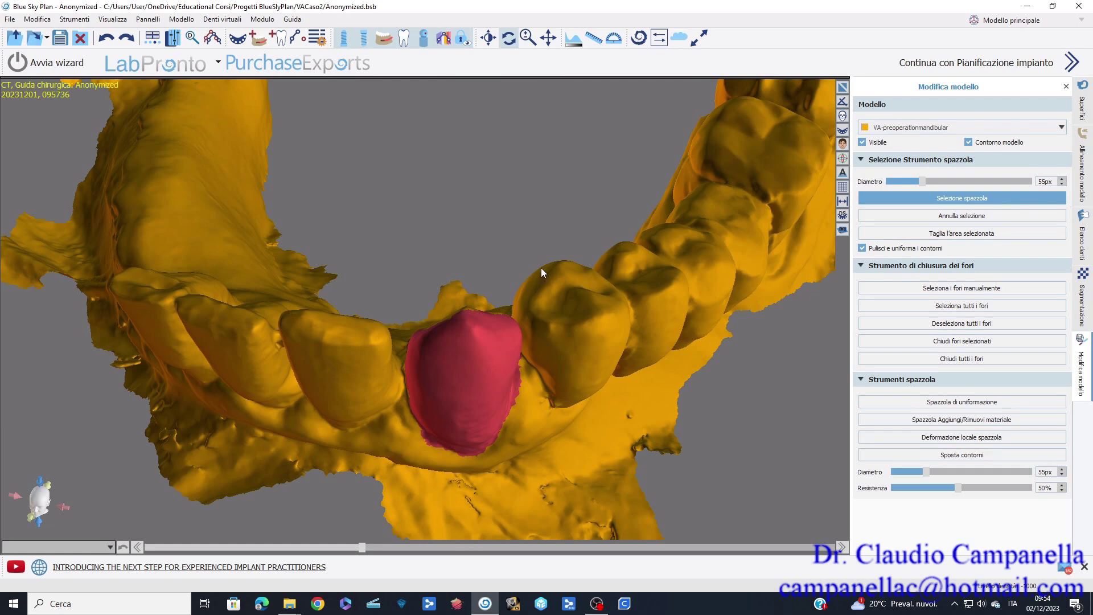
# - Extend the brush selection over the canine's inner side and cut the selected tooth out of the orange model
pyautogui.scroll(-2, 568, 270)
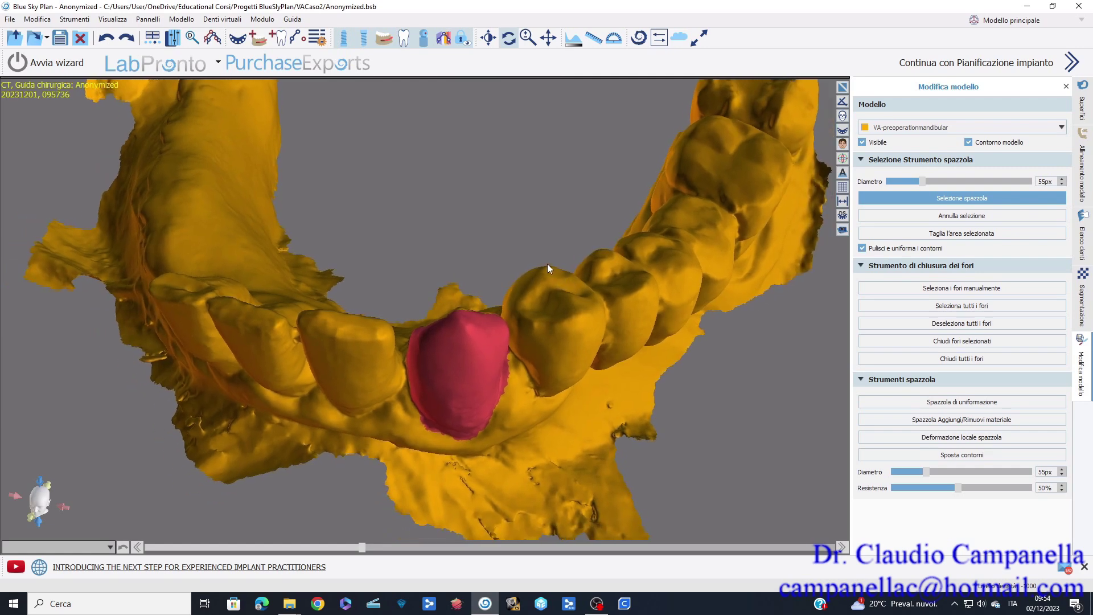
pyautogui.scroll(-2, 545, 264)
pyautogui.moveTo(546, 268)
pyautogui.mouseDown()
pyautogui.moveTo(553, 367)
pyautogui.moveTo(511, 454)
pyautogui.moveTo(485, 452)
pyautogui.mouseUp()
pyautogui.moveTo(416, 479)
pyautogui.mouseDown()
pyautogui.moveTo(408, 460)
pyautogui.moveTo(370, 469)
pyautogui.moveTo(361, 495)
pyautogui.moveTo(371, 515)
pyautogui.moveTo(408, 510)
pyautogui.moveTo(405, 485)
pyautogui.moveTo(381, 498)
pyautogui.moveTo(381, 458)
pyautogui.moveTo(424, 458)
pyautogui.mouseUp()
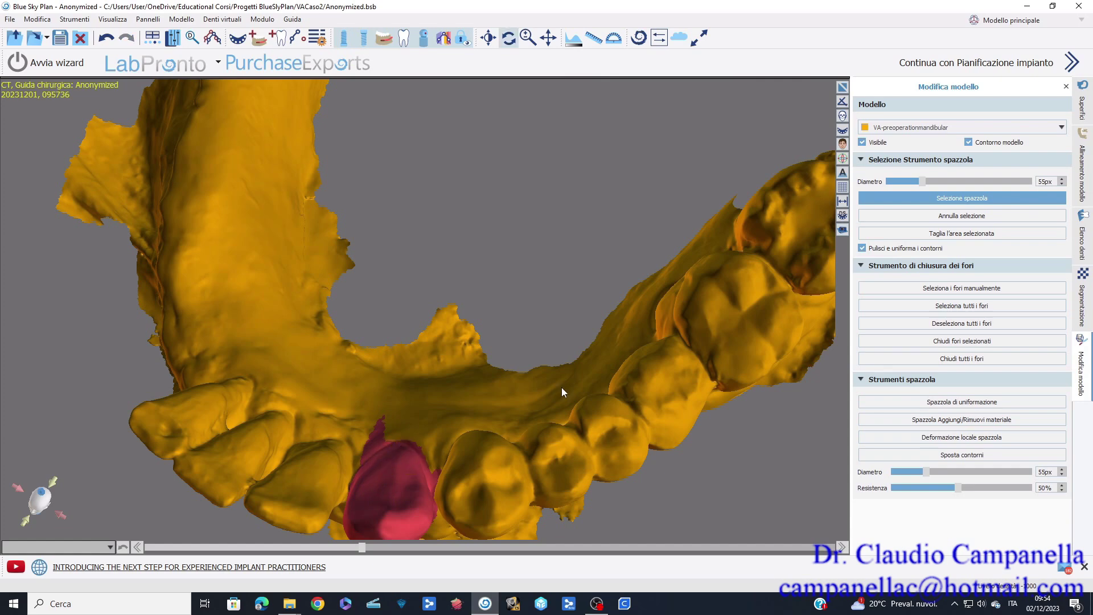
pyautogui.click(964, 235)
pyautogui.moveTo(519, 349)
pyautogui.mouseDown(button='right')
pyautogui.moveTo(510, 360)
pyautogui.moveTo(513, 293)
pyautogui.moveTo(502, 353)
pyautogui.mouseUp(button='right')
pyautogui.moveTo(502, 352); pyautogui.dragTo(509, 200)
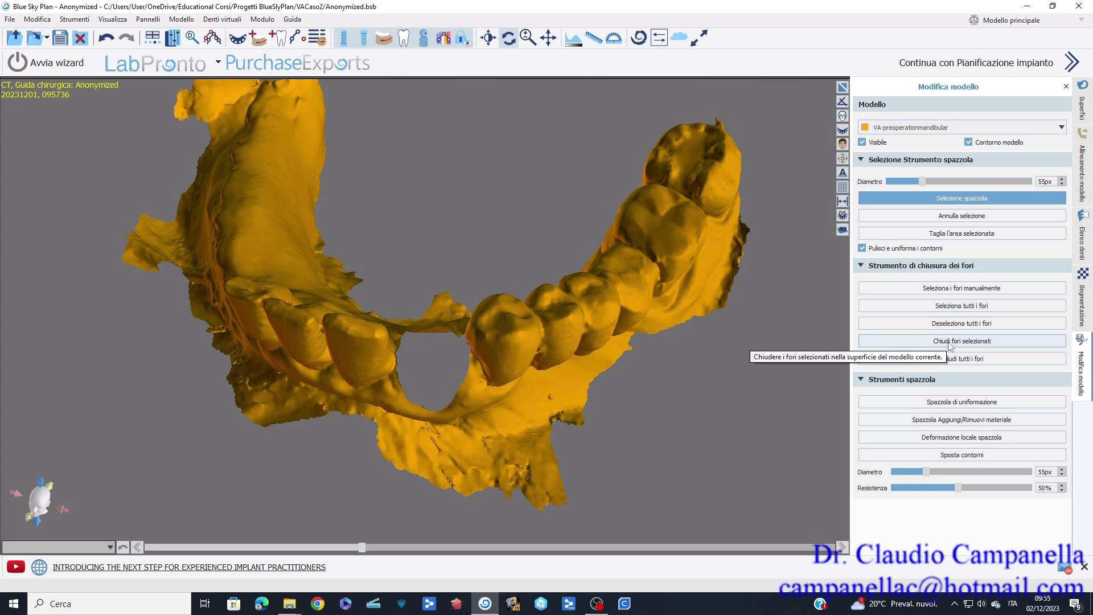
# - Manually select the edge of the hole left by the removed canine and close that hole
pyautogui.click(962, 288)
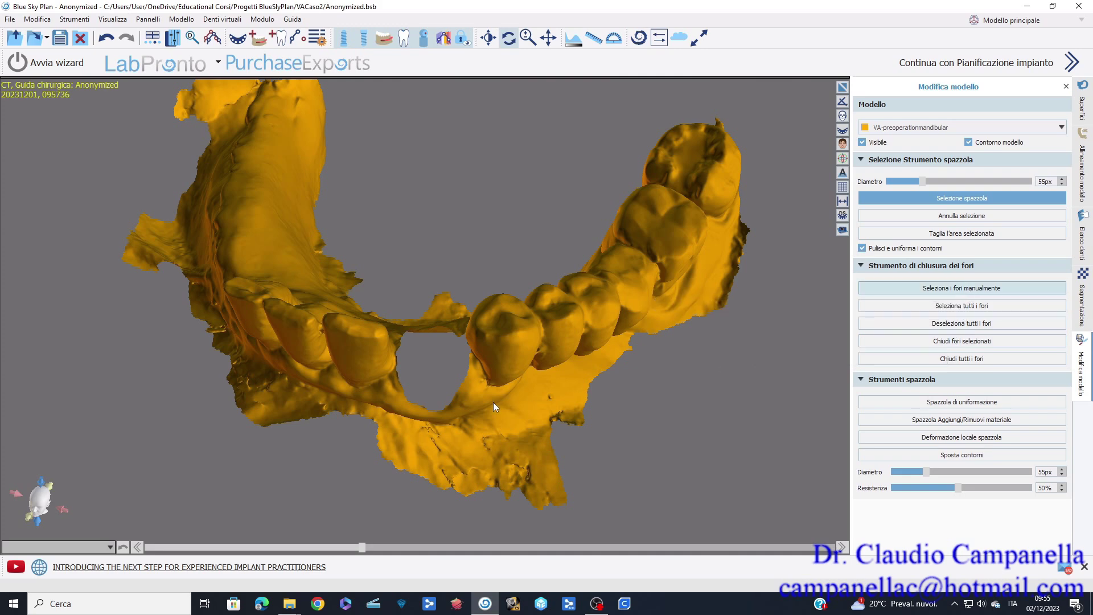
pyautogui.click(439, 329)
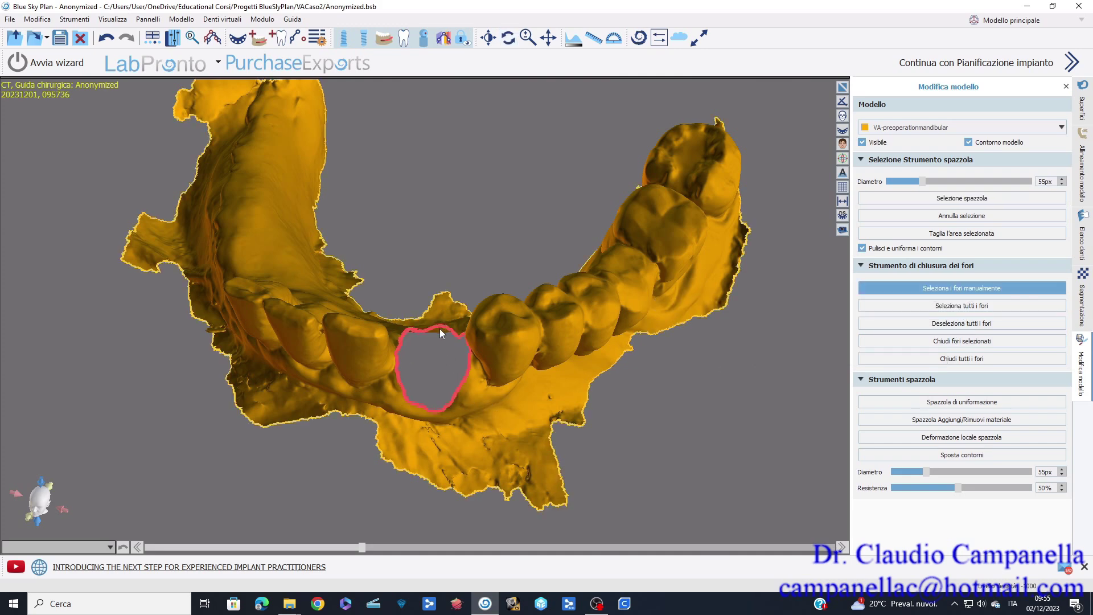
pyautogui.click(942, 341)
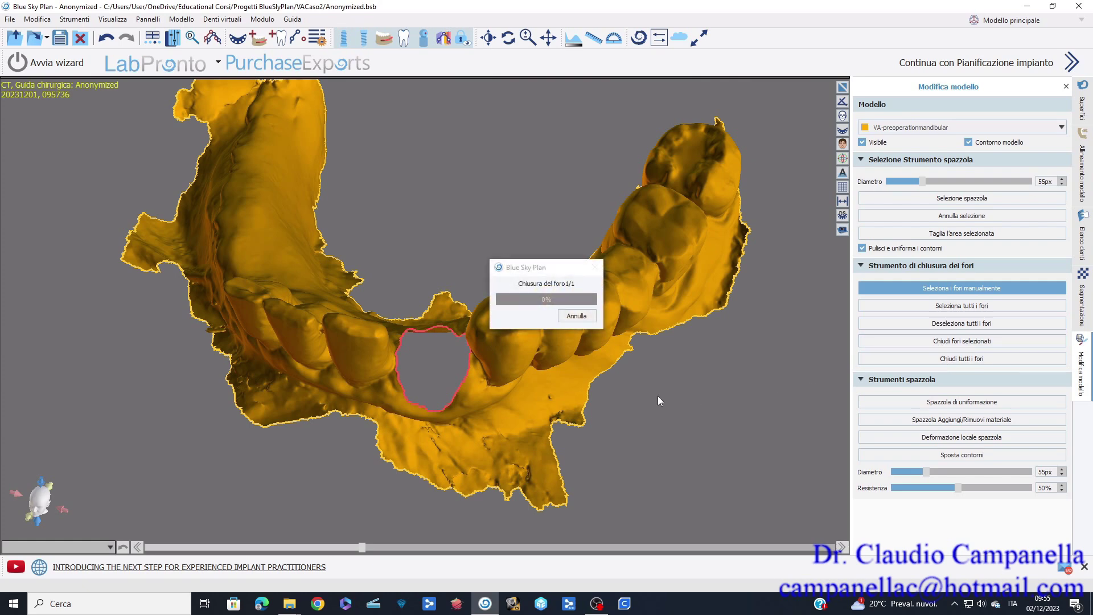
pyautogui.moveTo(501, 433); pyautogui.dragTo(389, 397)
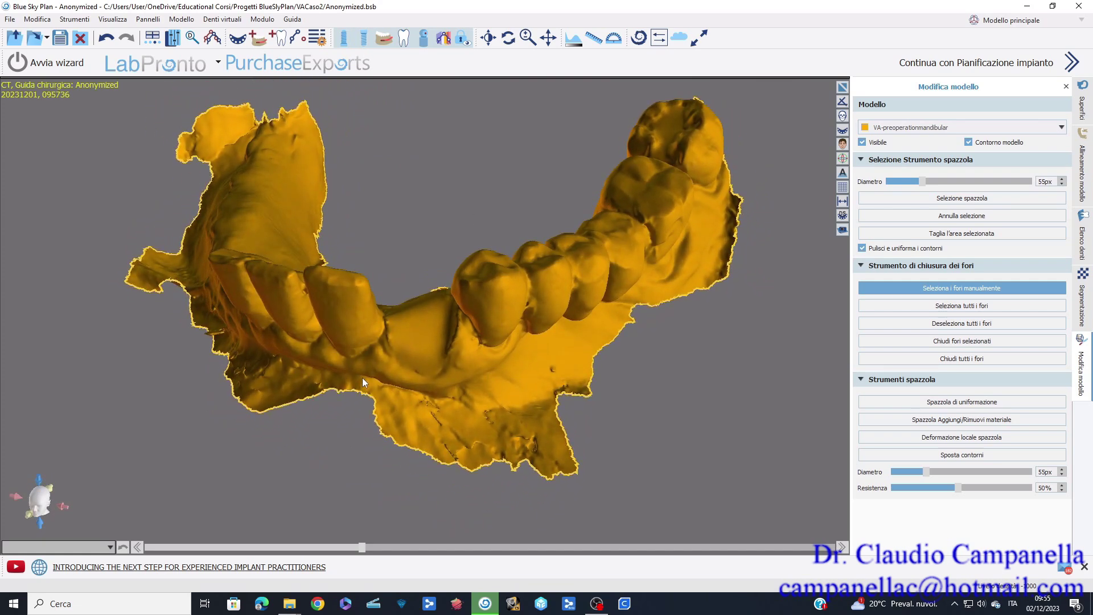
pyautogui.moveTo(326, 335); pyautogui.dragTo(363, 299)
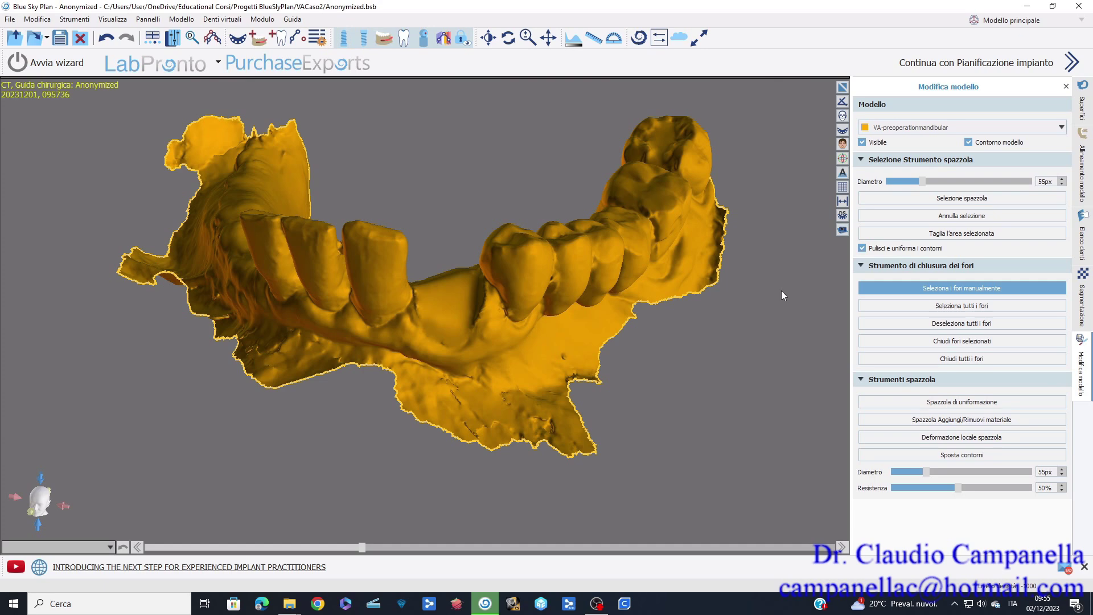
# - Restore the multi-view layout and select the duplicated orange STL surface in the surfaces list
pyautogui.click(1083, 307)
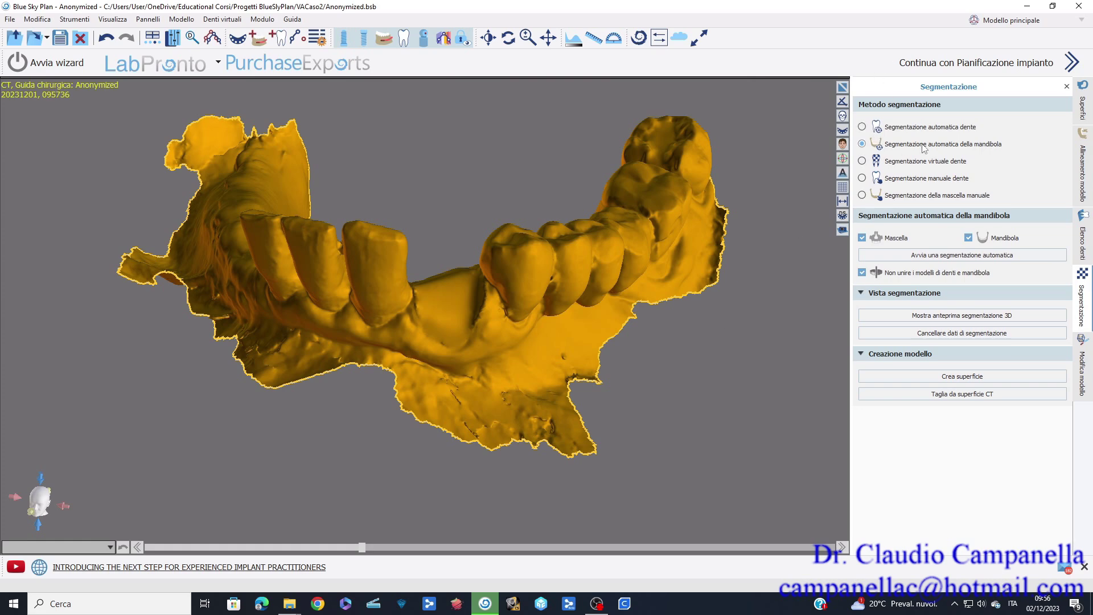
pyautogui.click(841, 100)
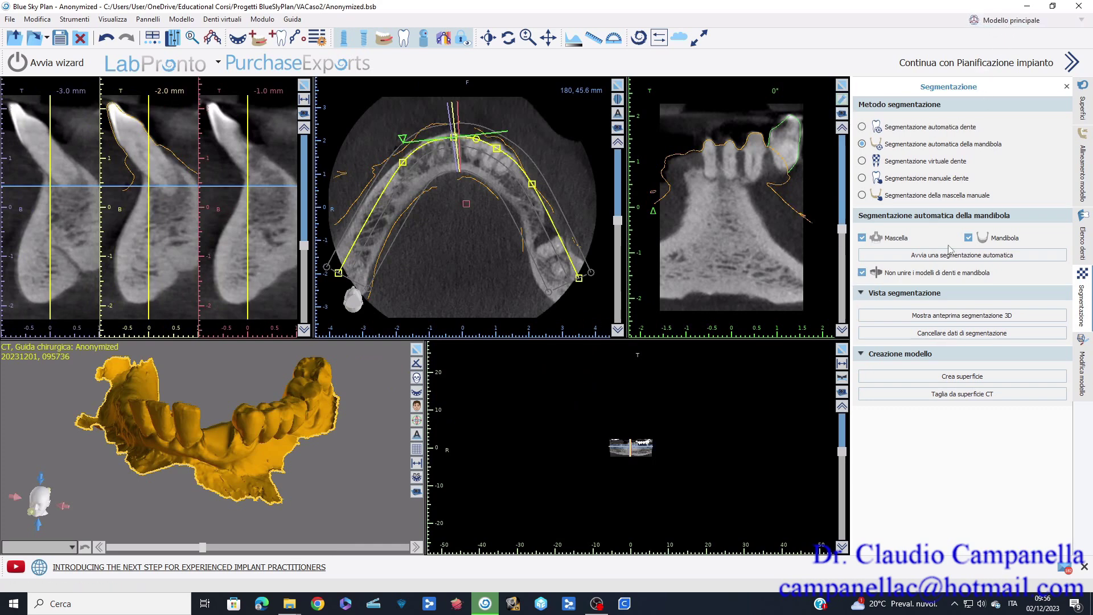
pyautogui.click(1083, 108)
pyautogui.click(944, 163)
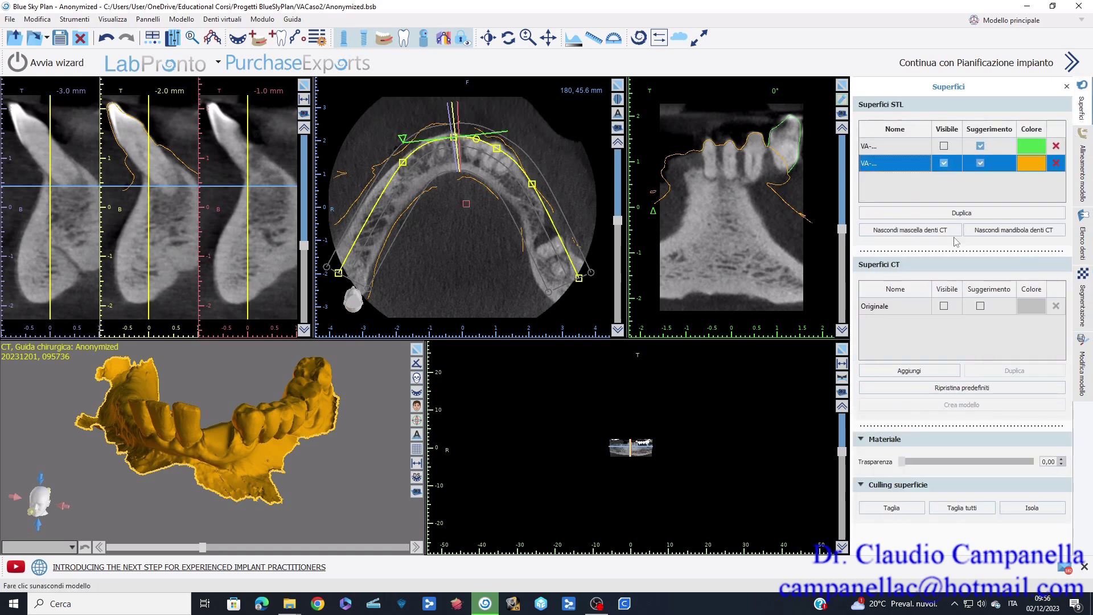
# - Display the original CT surface in place of the orange STL model and examine the axial slices through the mandible
pyautogui.click(944, 306)
pyautogui.moveTo(230, 482); pyautogui.dragTo(228, 456)
pyautogui.moveTo(619, 225); pyautogui.dragTo(620, 219)
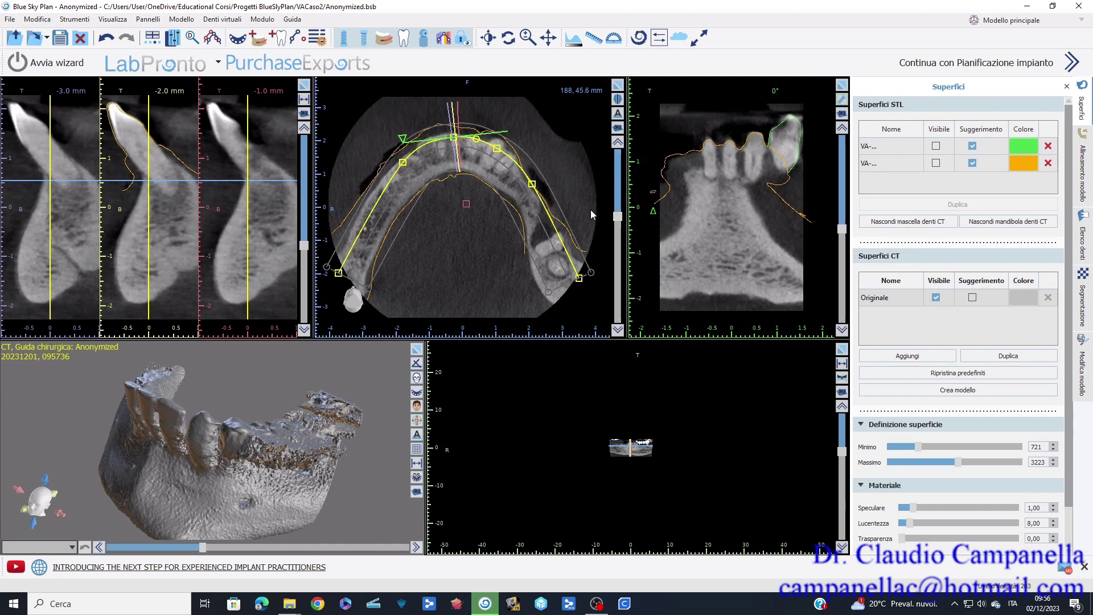
pyautogui.moveTo(615, 221); pyautogui.dragTo(611, 211)
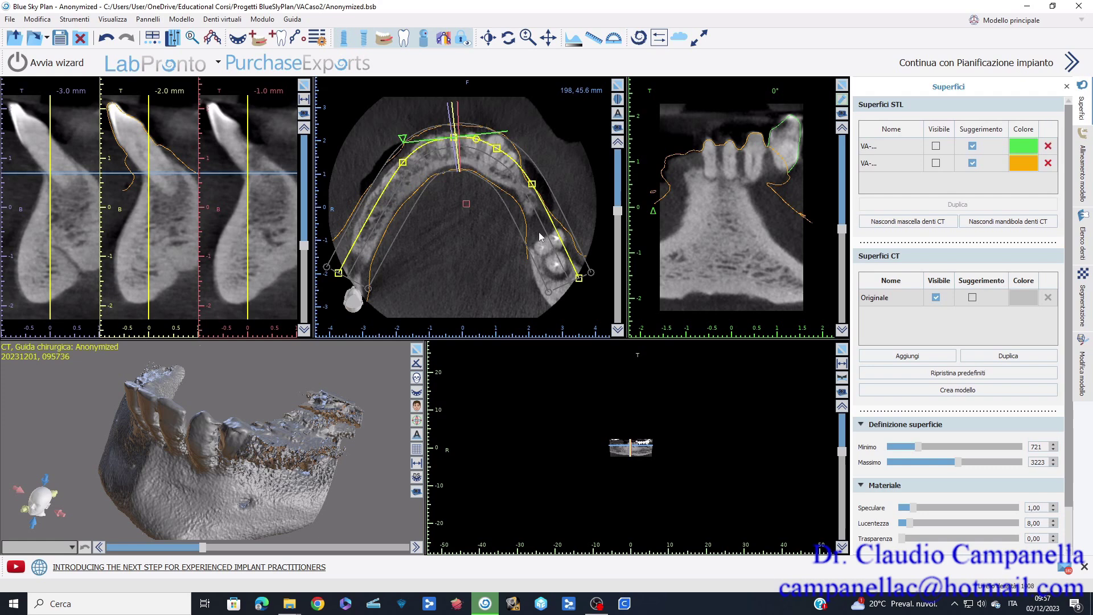
pyautogui.moveTo(620, 208); pyautogui.dragTo(609, 223)
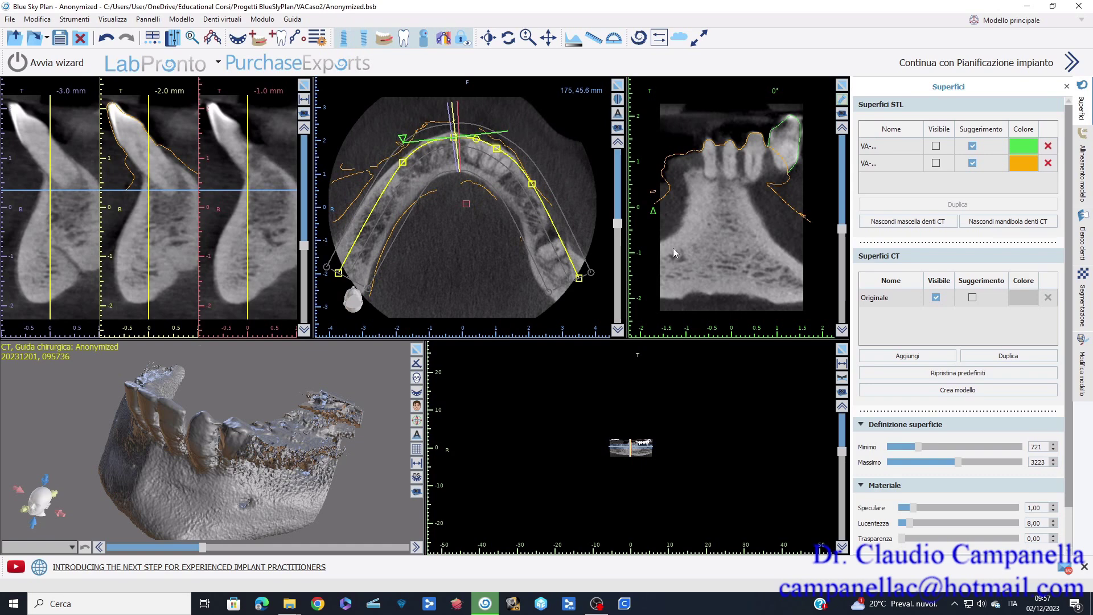
# - Run automatic jaw segmentation for the mandible only, with teeth and mandible as separate models, and create the surfaces
pyautogui.click(1085, 316)
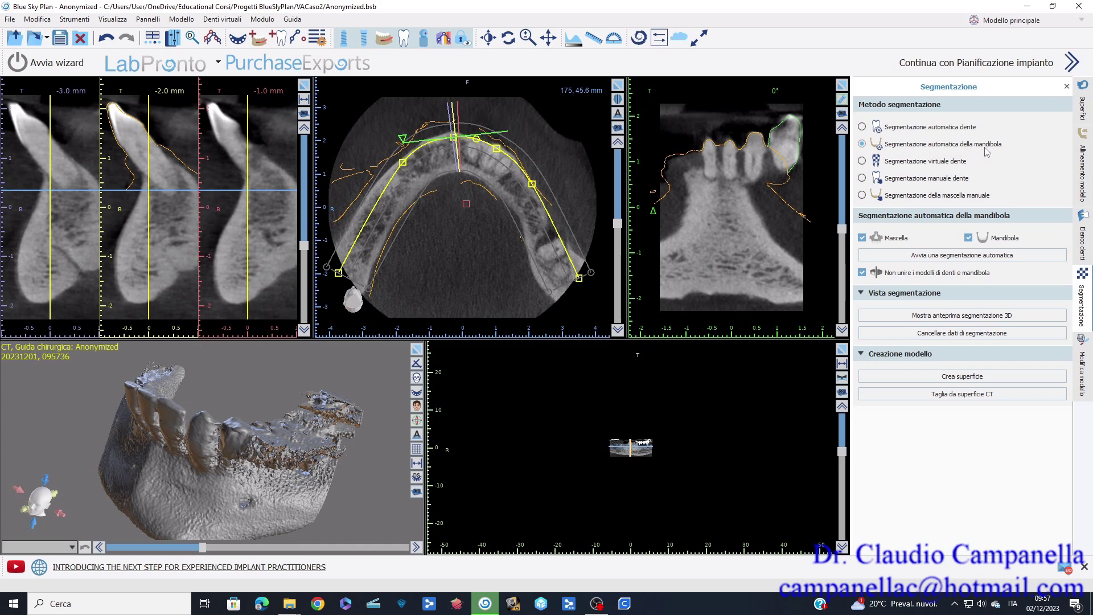
pyautogui.click(861, 238)
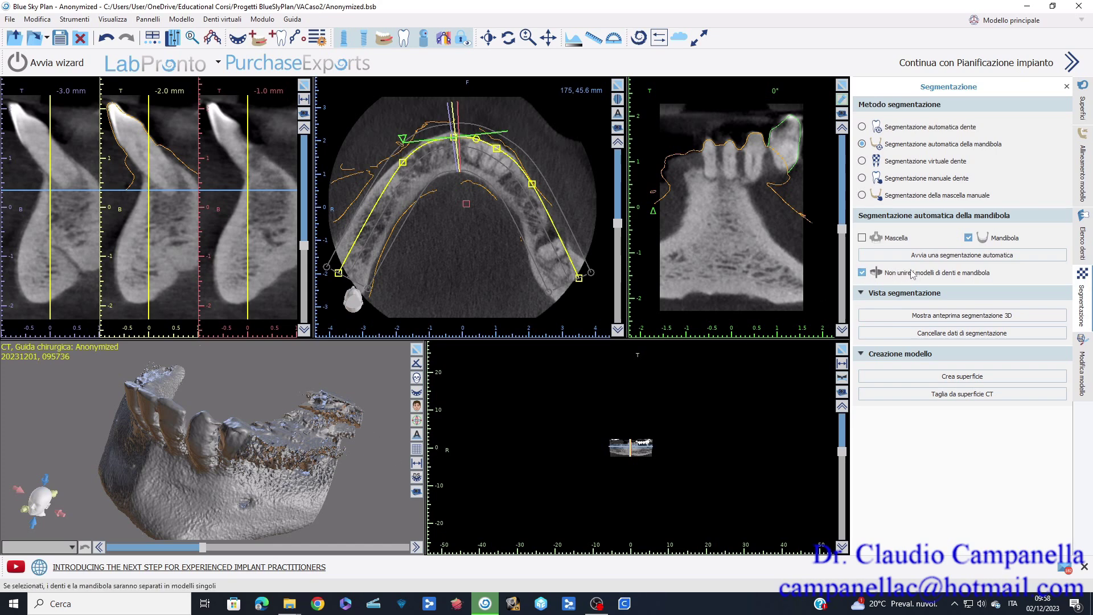
pyautogui.click(944, 256)
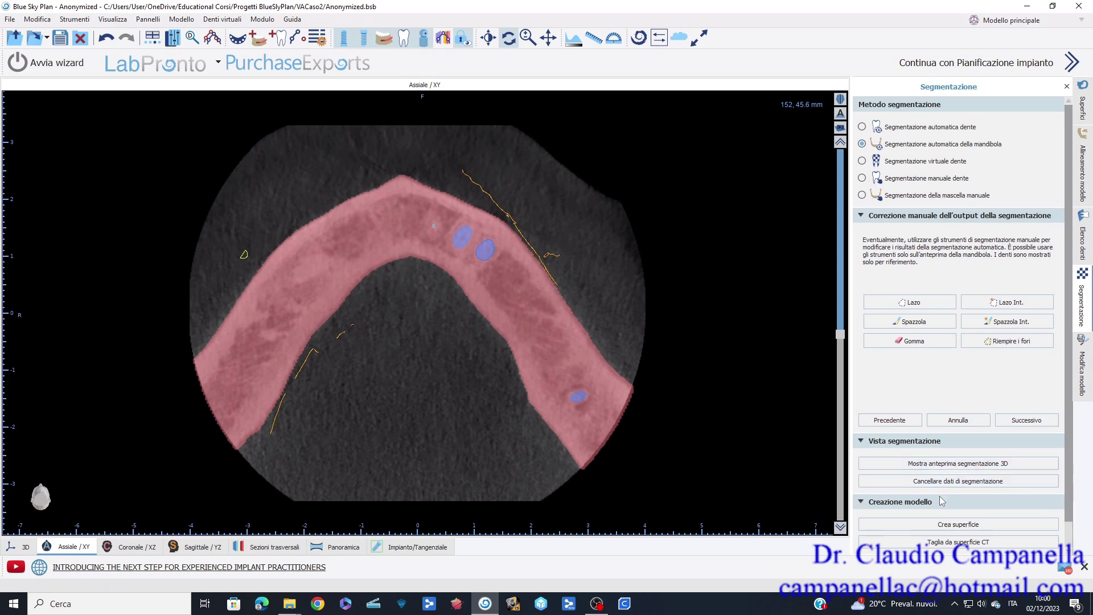
pyautogui.scroll(-1, 940, 501)
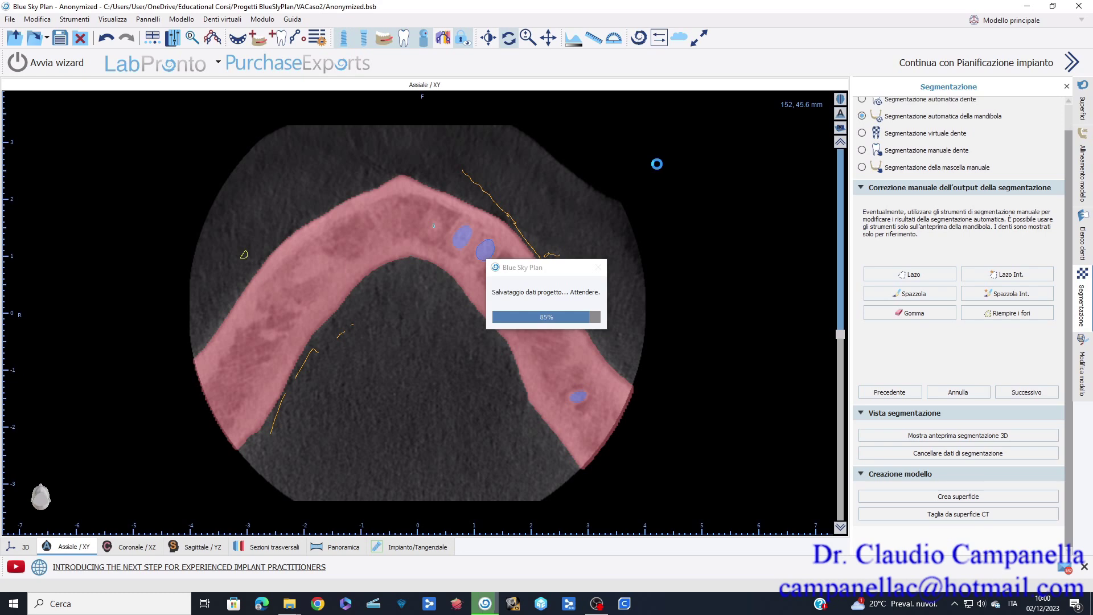
pyautogui.click(956, 497)
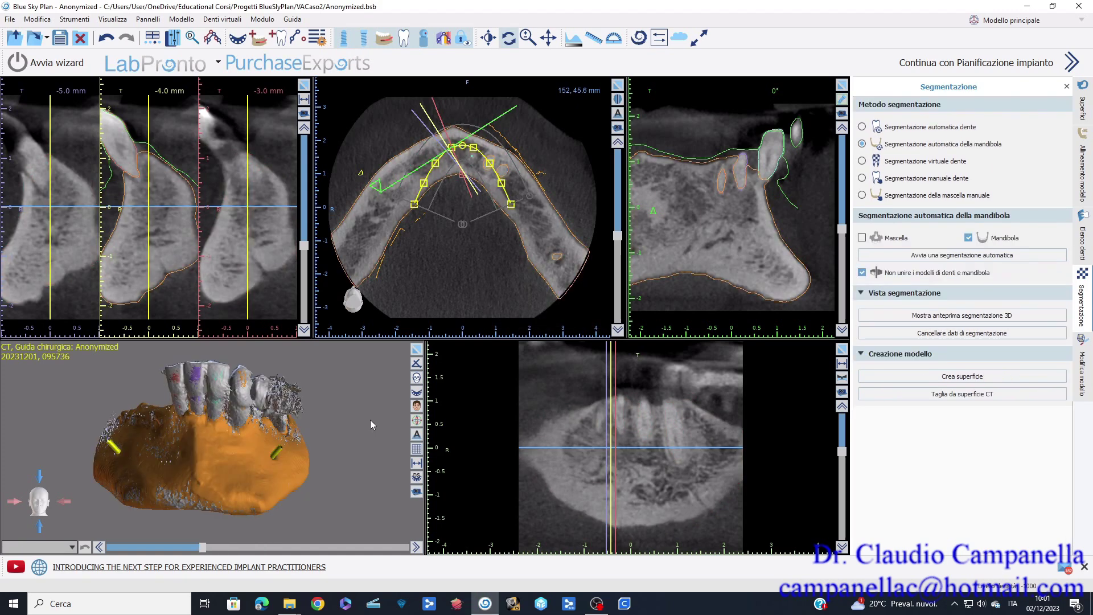
# - Hide the original CT surface so only the segmented mandible and teeth are displayed in 3D
pyautogui.moveTo(369, 421); pyautogui.dragTo(245, 446)
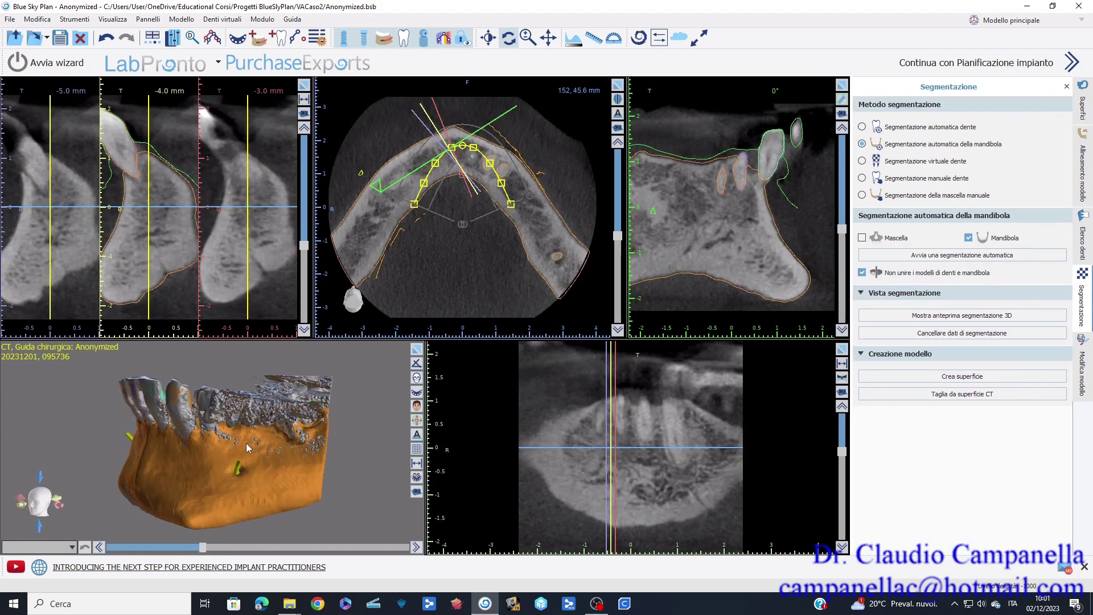
pyautogui.click(1085, 111)
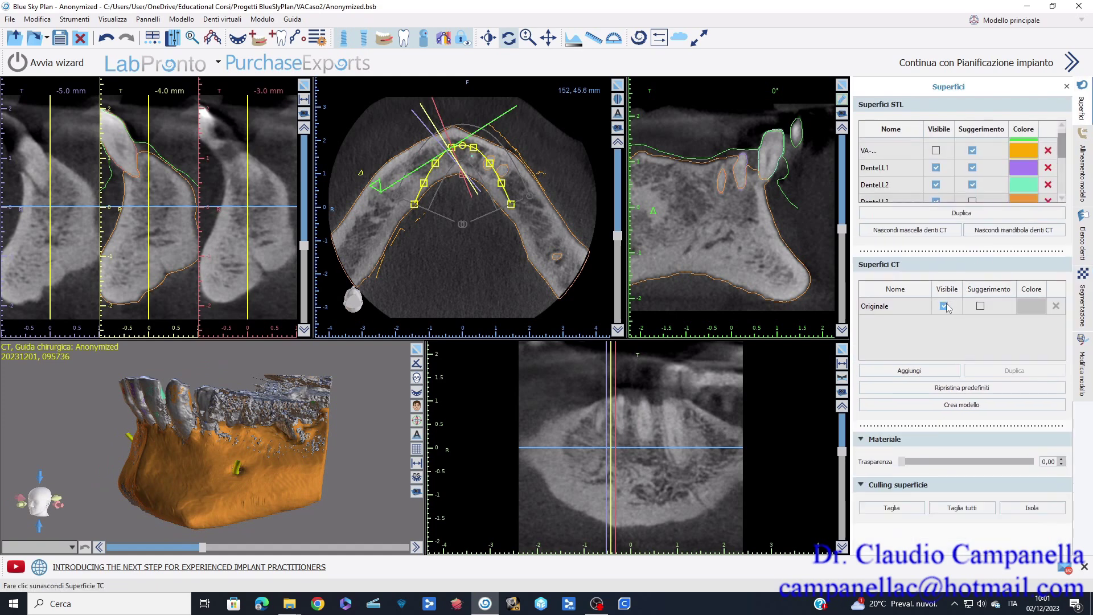
pyautogui.moveTo(343, 438); pyautogui.dragTo(391, 426)
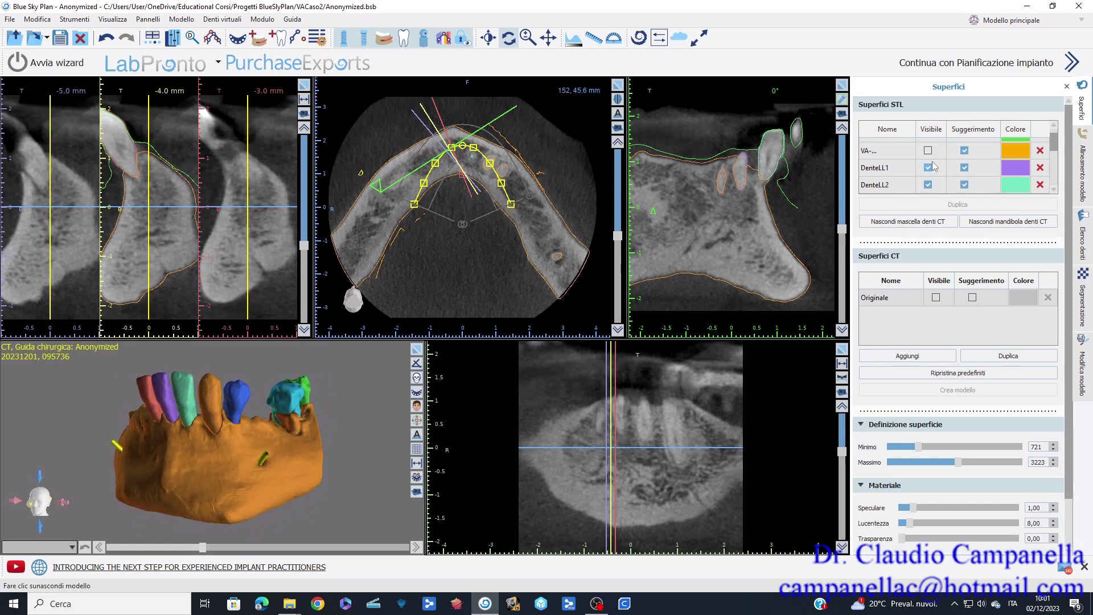
# - Change the colour of the DenteLL3 surface to magenta (#ff55ff)
pyautogui.click(914, 166)
pyautogui.scroll(-2, 1062, 162)
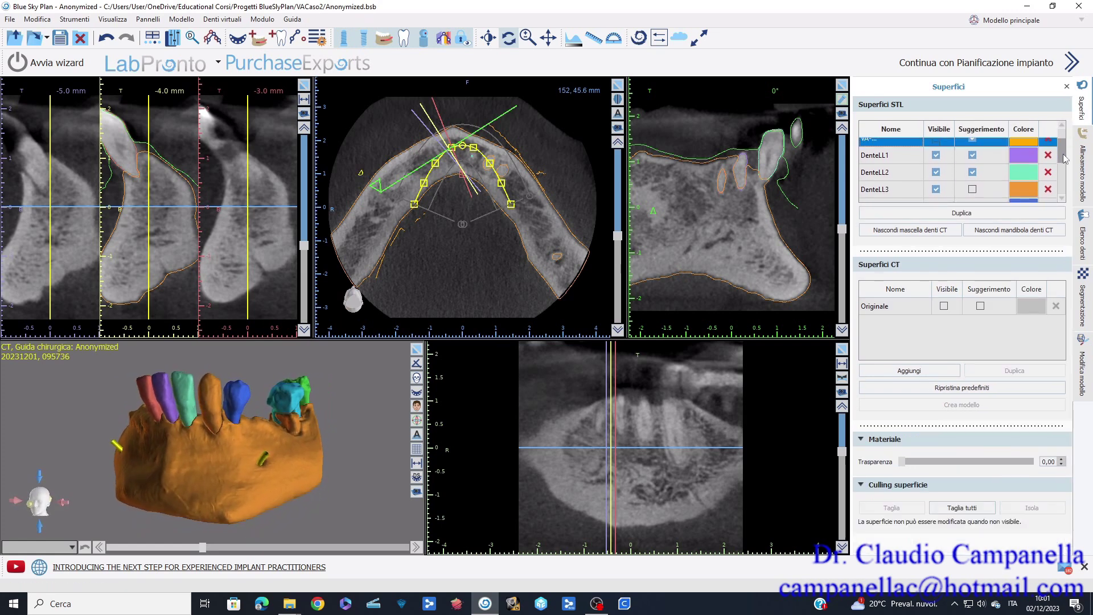
pyautogui.click(1048, 175)
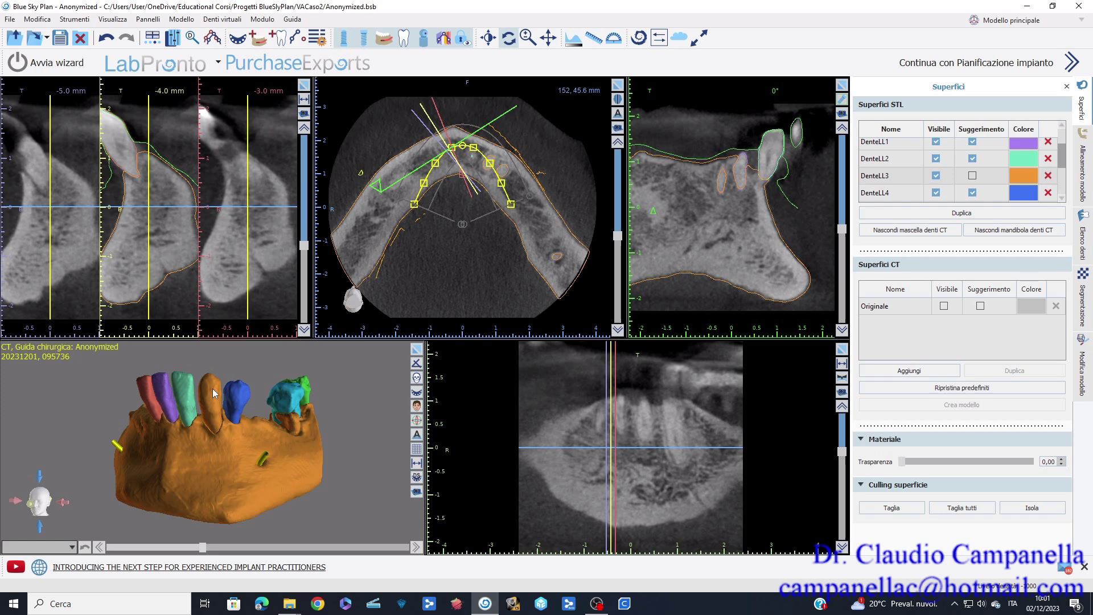
pyautogui.click(1019, 180)
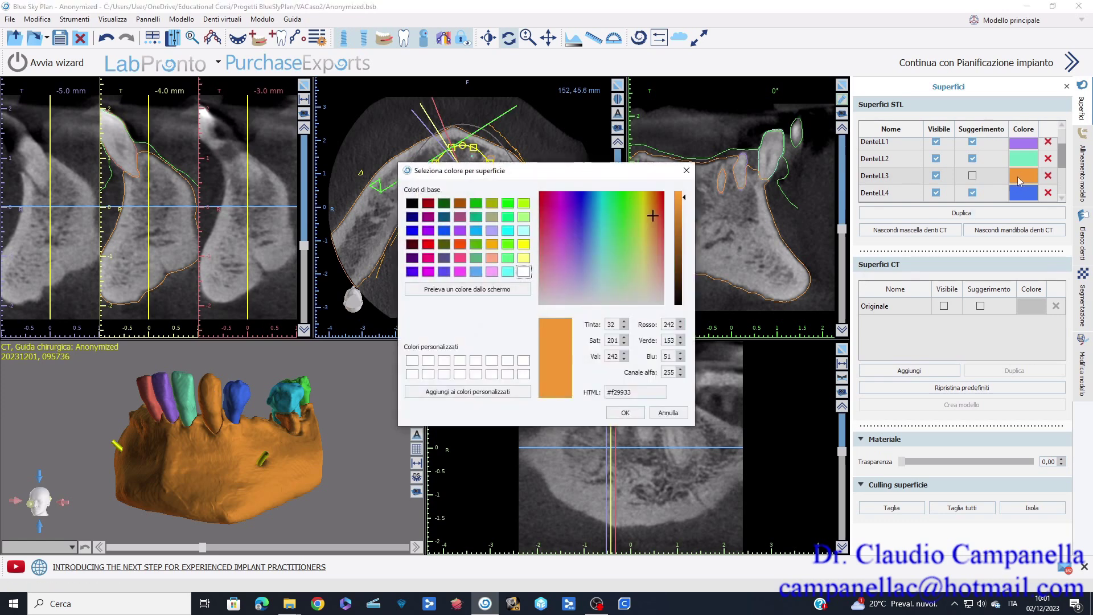
pyautogui.click(460, 272)
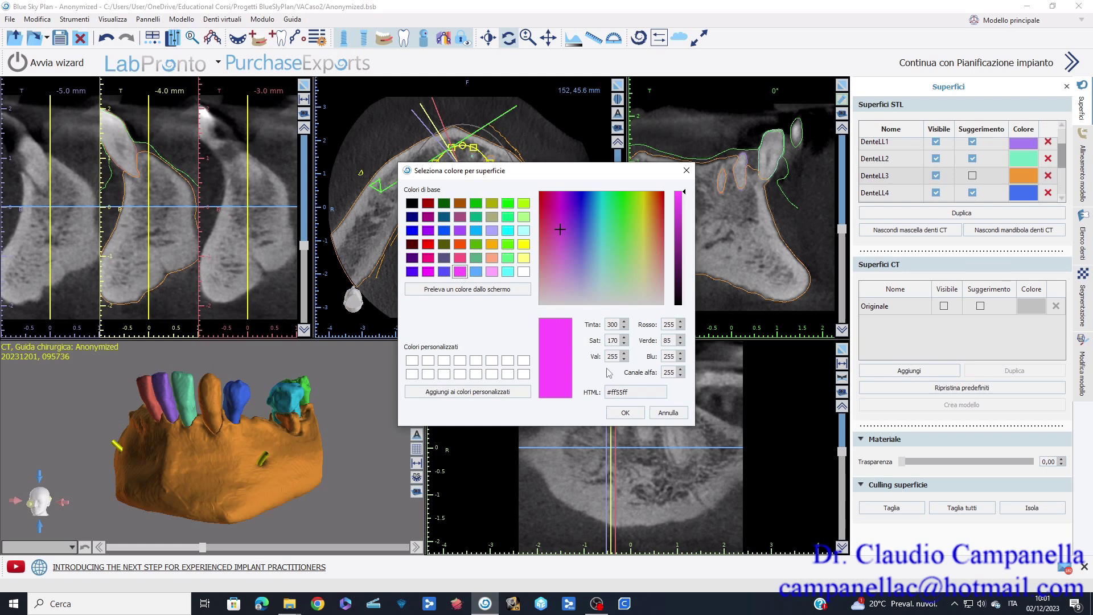
pyautogui.click(625, 413)
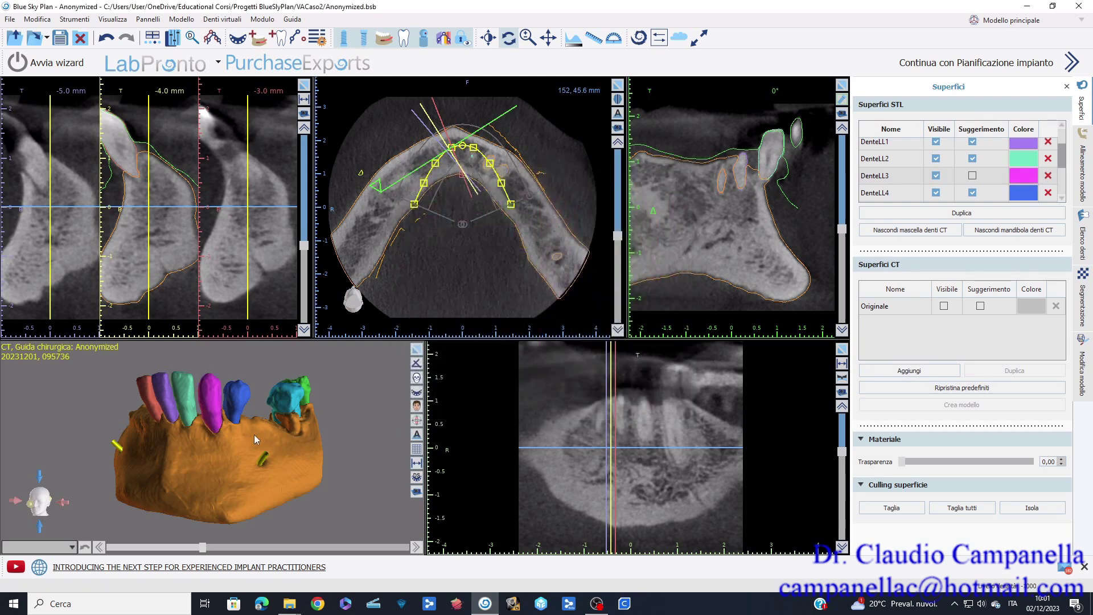
pyautogui.moveTo(356, 438); pyautogui.dragTo(274, 452)
pyautogui.scroll(4, 322, 421)
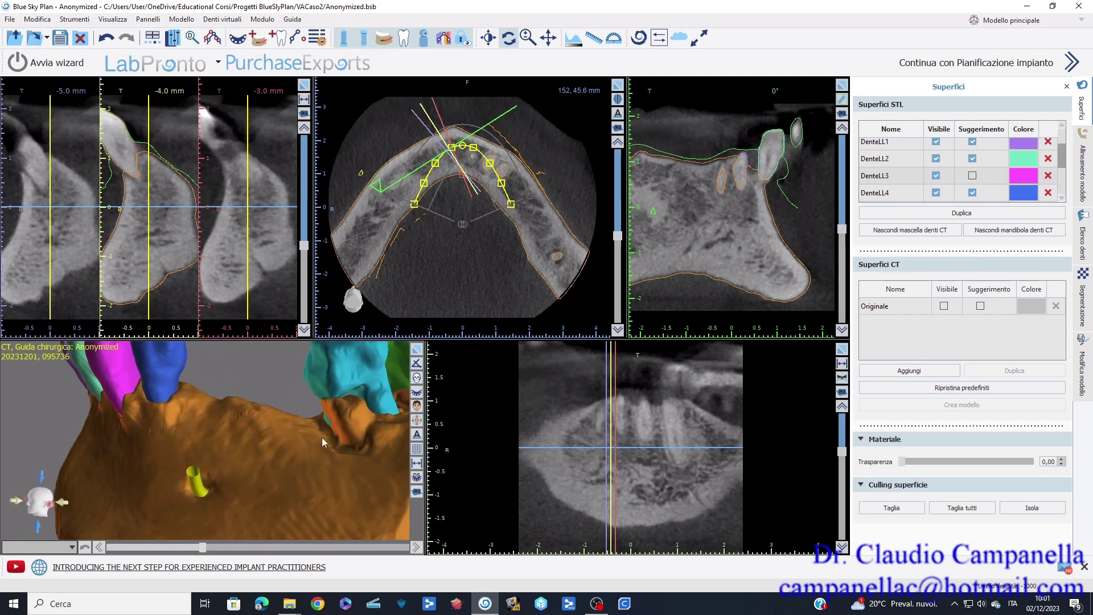
pyautogui.moveTo(345, 414); pyautogui.dragTo(322, 430)
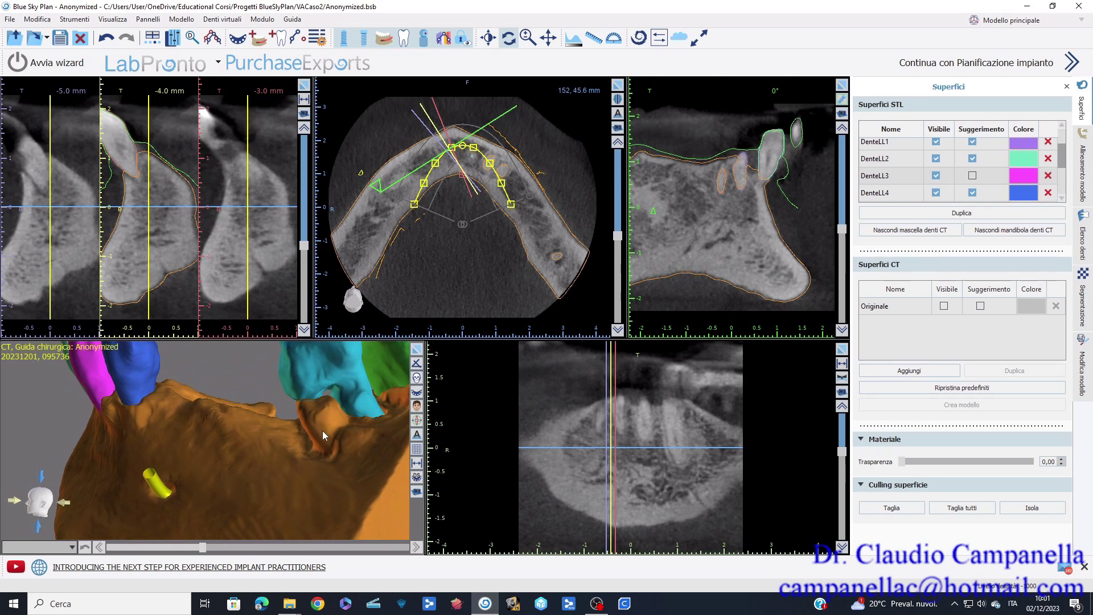
pyautogui.click(950, 310)
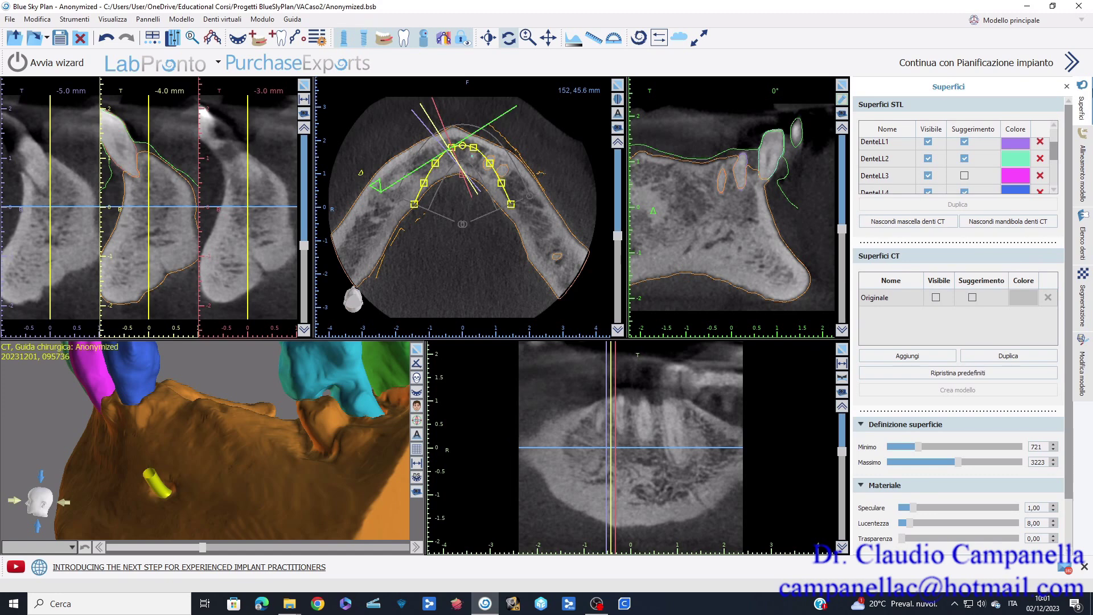
pyautogui.click(1084, 296)
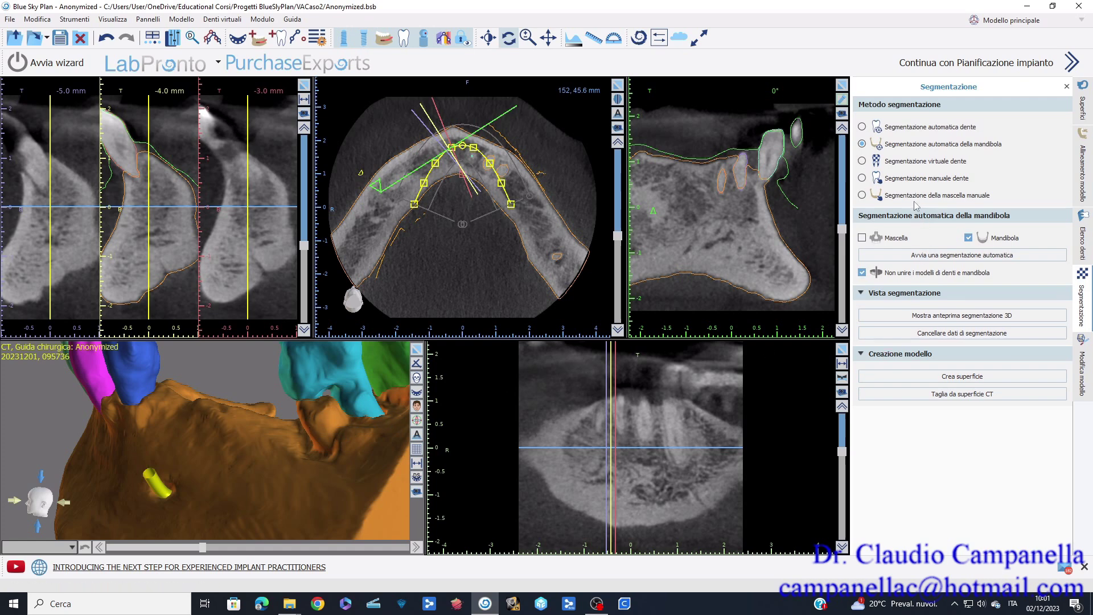
pyautogui.click(911, 164)
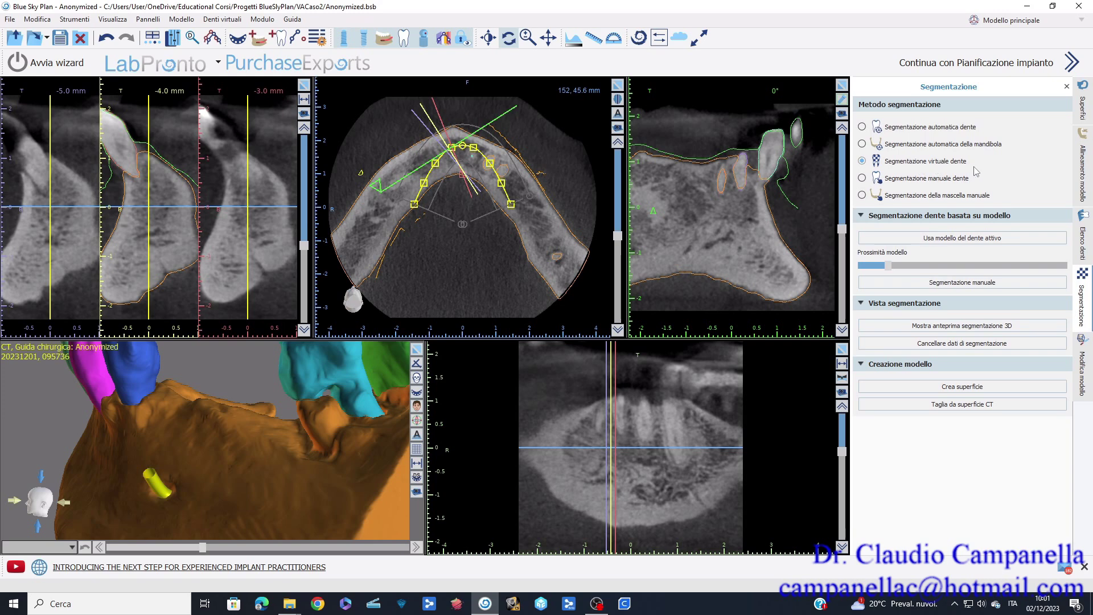
pyautogui.click(948, 178)
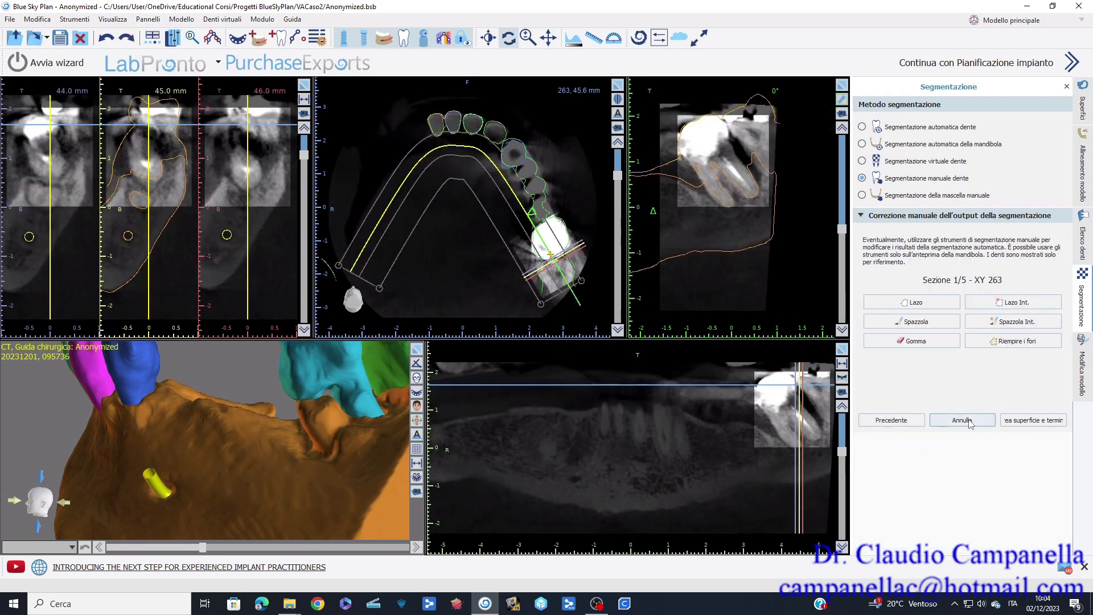
pyautogui.click(969, 421)
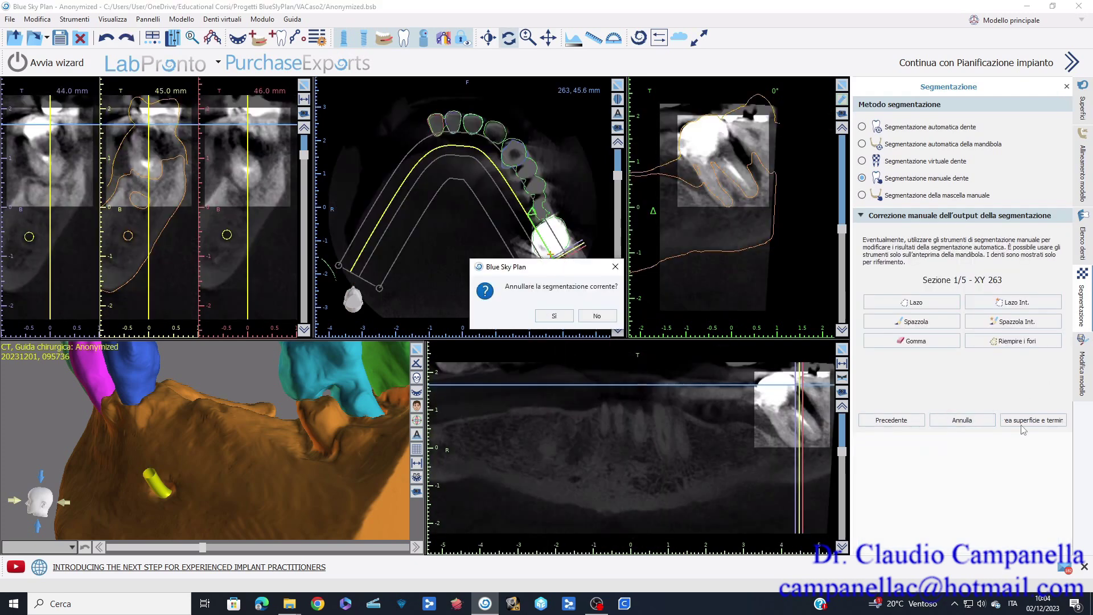
pyautogui.click(559, 318)
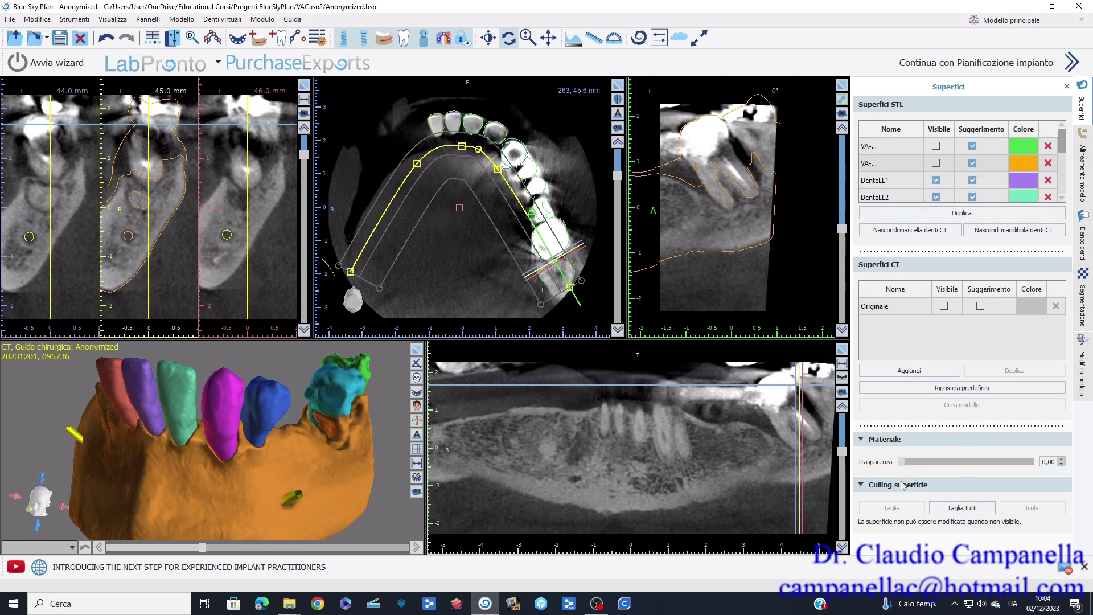
# - Hide the segmented tooth surfaces DenteLL1, DenteLL2, DenteLL7, DenteLL8 and DenteLR1
pyautogui.click(890, 148)
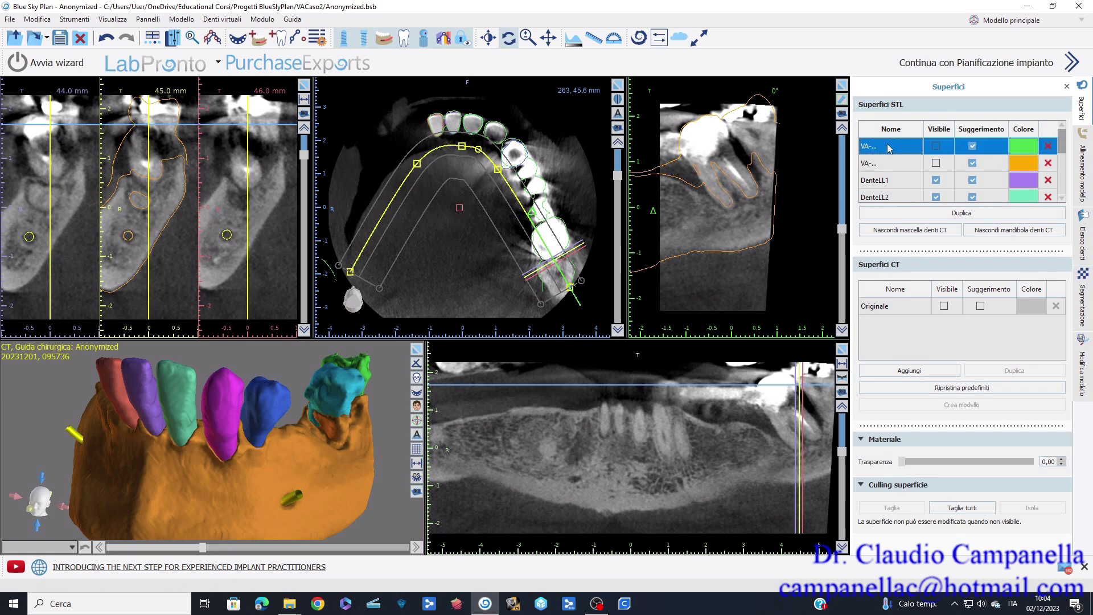
pyautogui.click(935, 181)
pyautogui.click(935, 197)
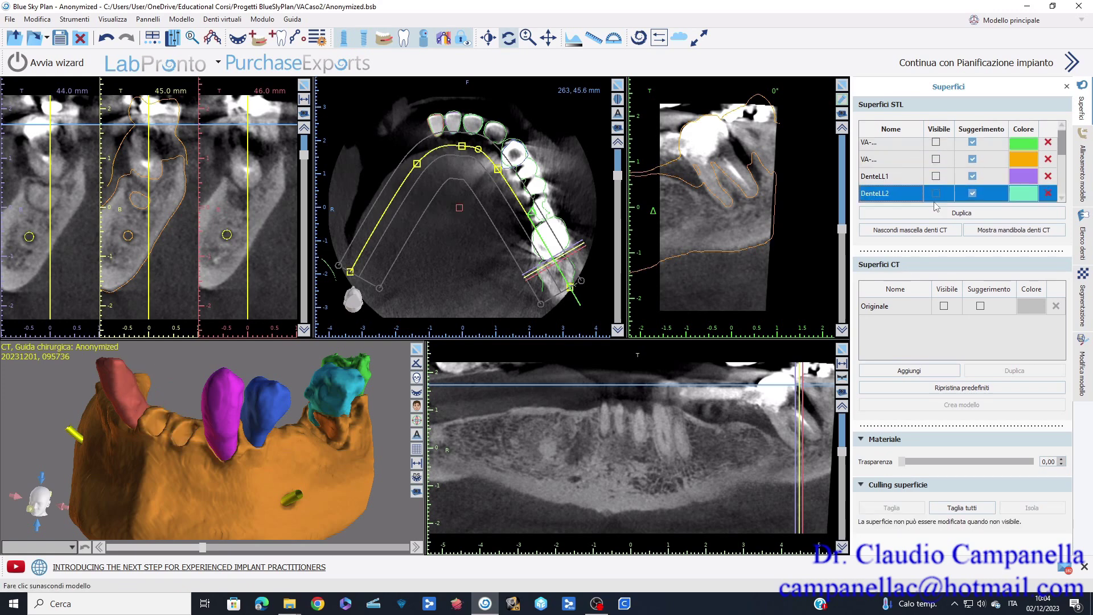
pyautogui.scroll(-3, 920, 177)
pyautogui.click(935, 149)
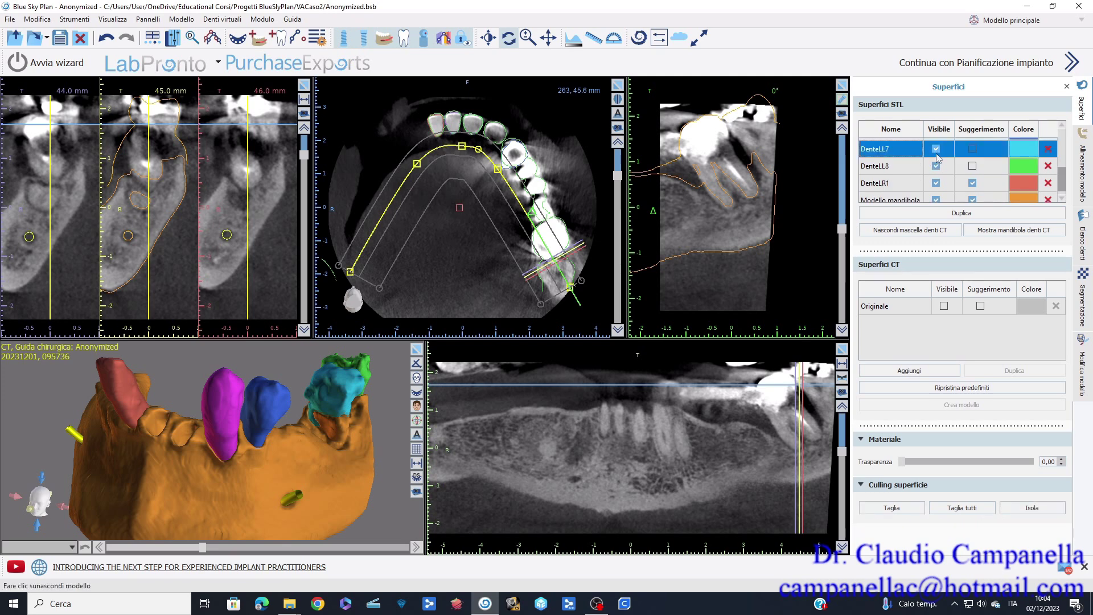
pyautogui.click(935, 150)
pyautogui.click(936, 166)
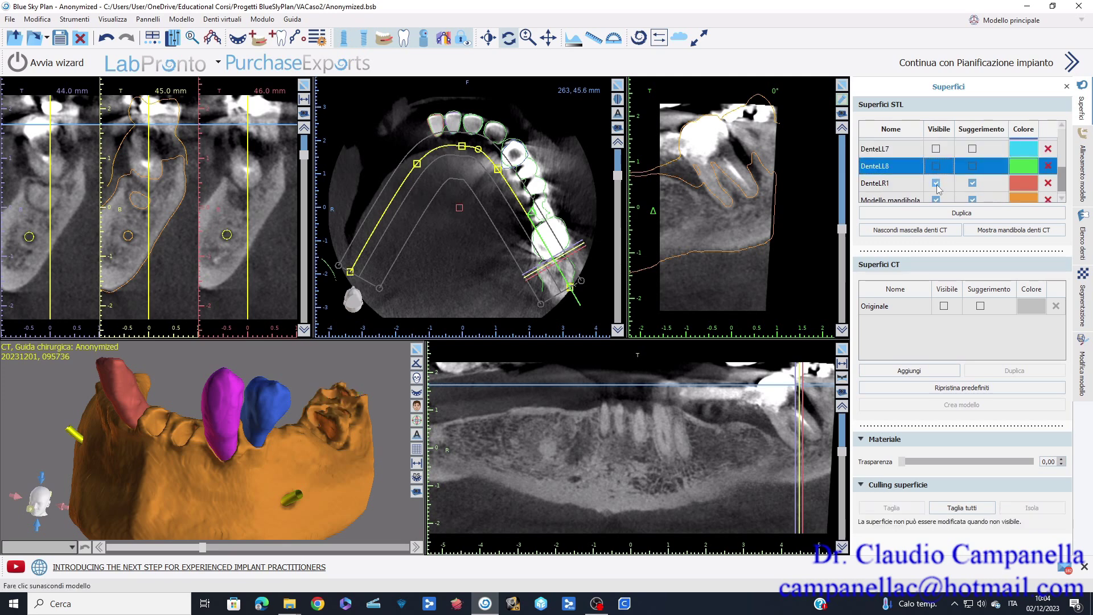
pyautogui.click(936, 183)
# - Hide the mandible model and the DenteLL4 surface, leaving only the magenta canine among the segmented surfaces
pyautogui.click(936, 200)
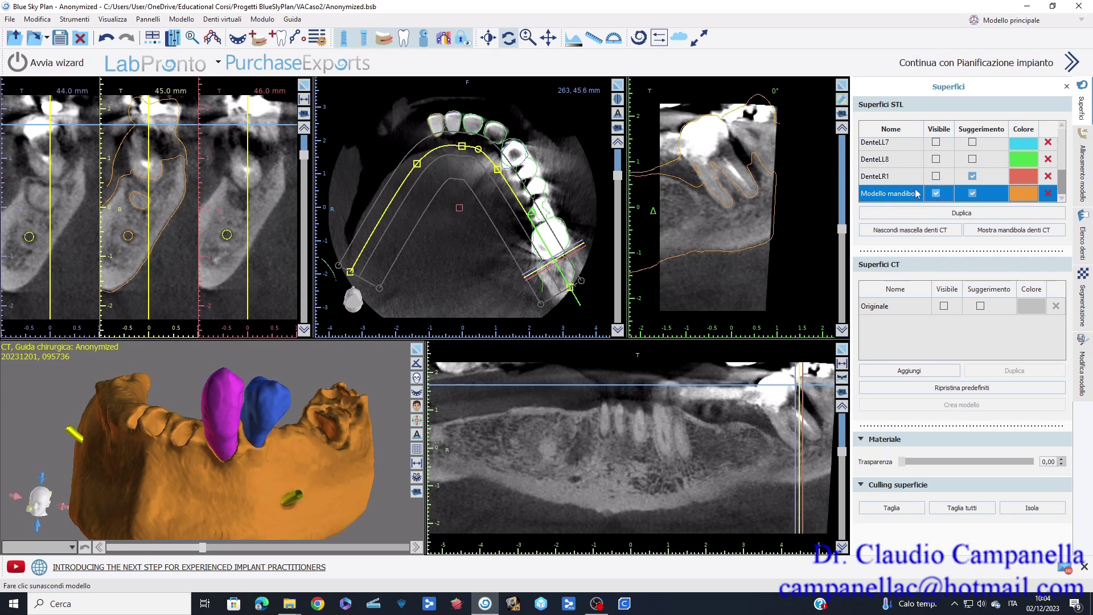
pyautogui.click(936, 193)
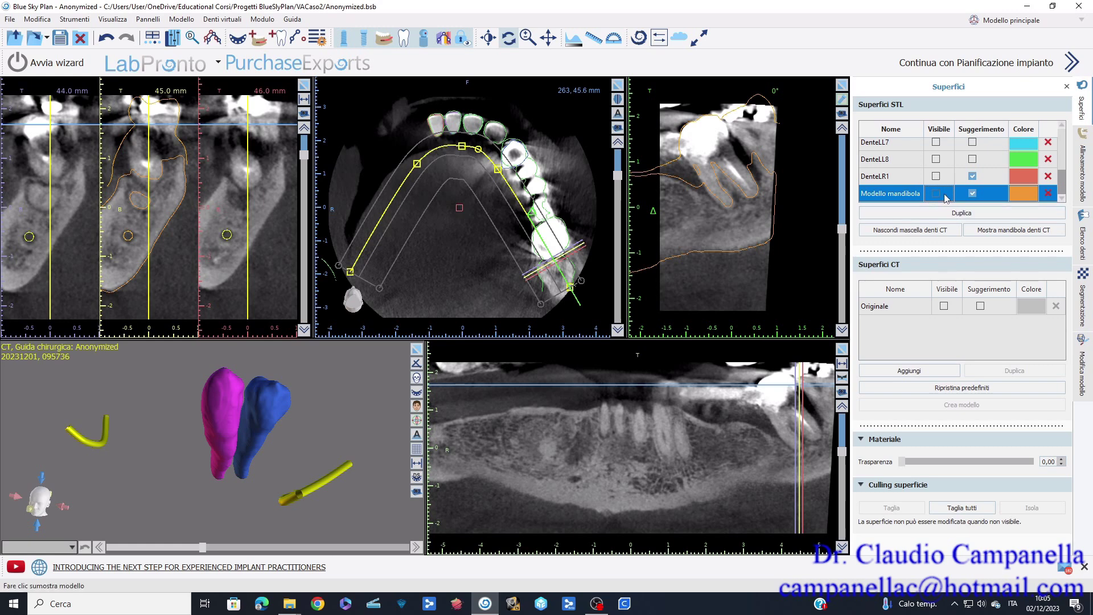
pyautogui.scroll(2, 943, 185)
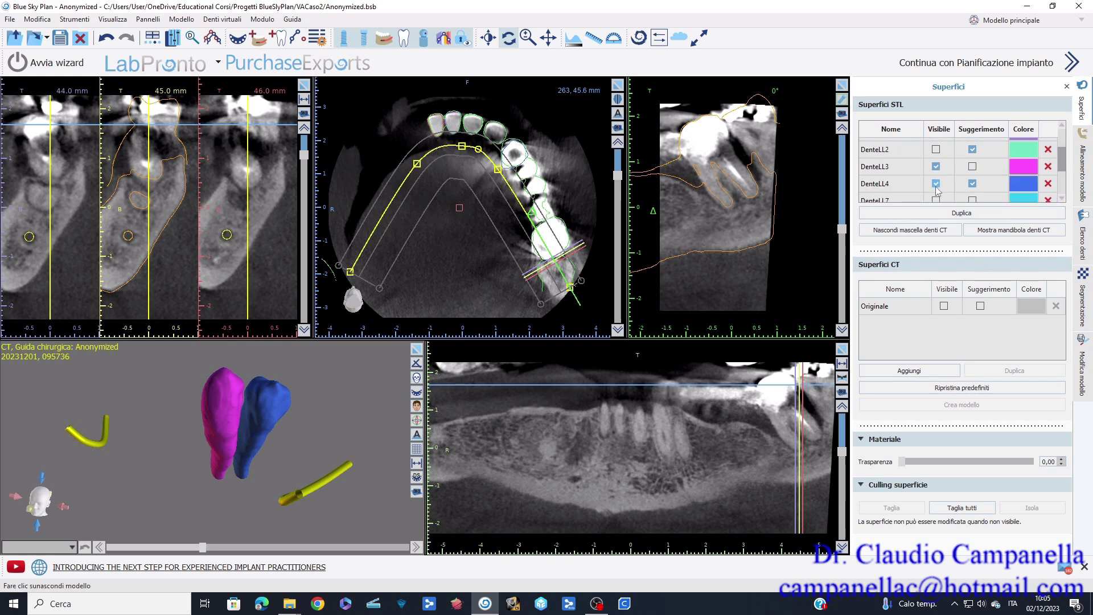
pyautogui.click(935, 184)
pyautogui.scroll(-2, 909, 182)
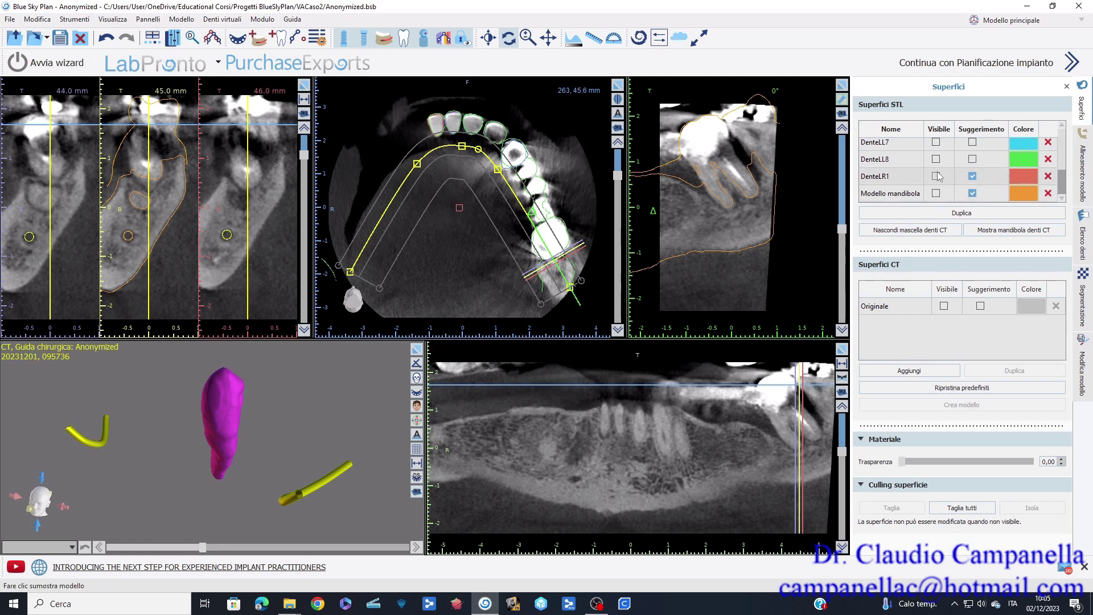
pyautogui.scroll(5, 939, 165)
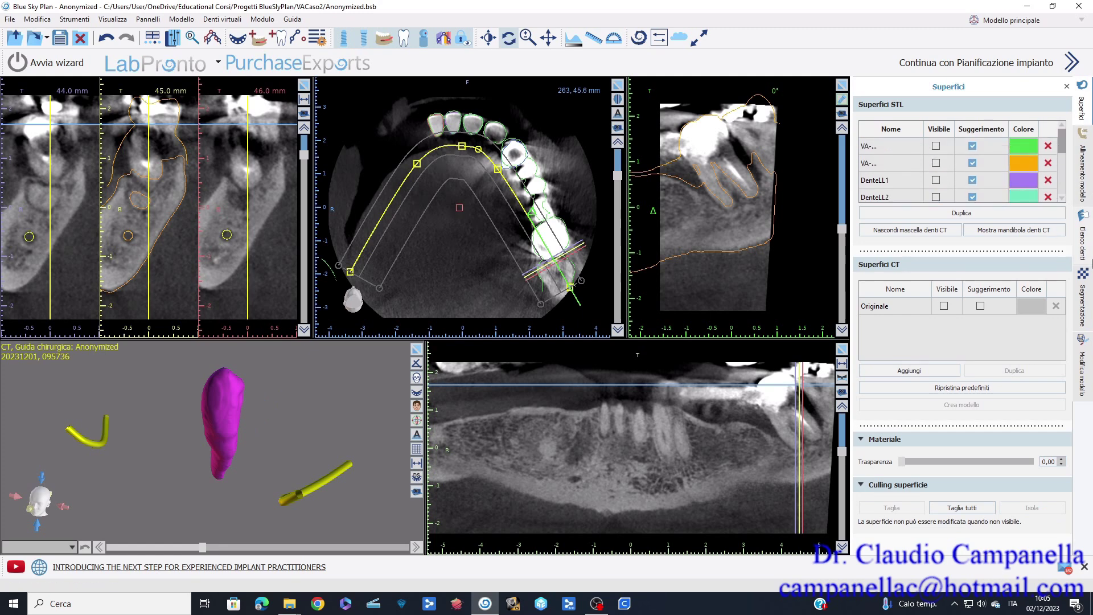
# - Delete both traced nerves from the nerve list
pyautogui.click(153, 22)
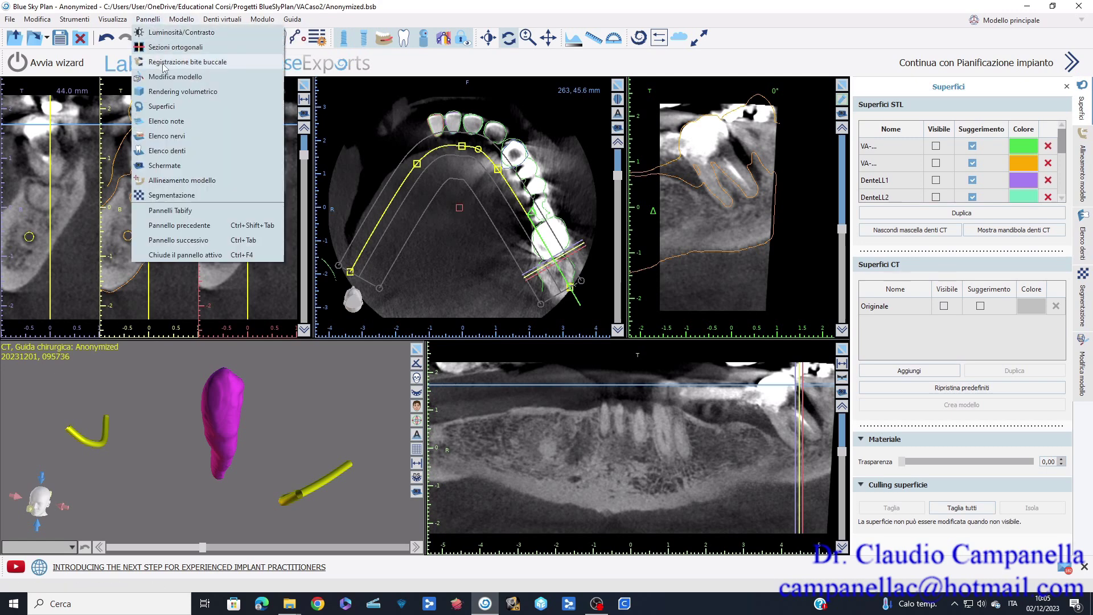
pyautogui.click(167, 136)
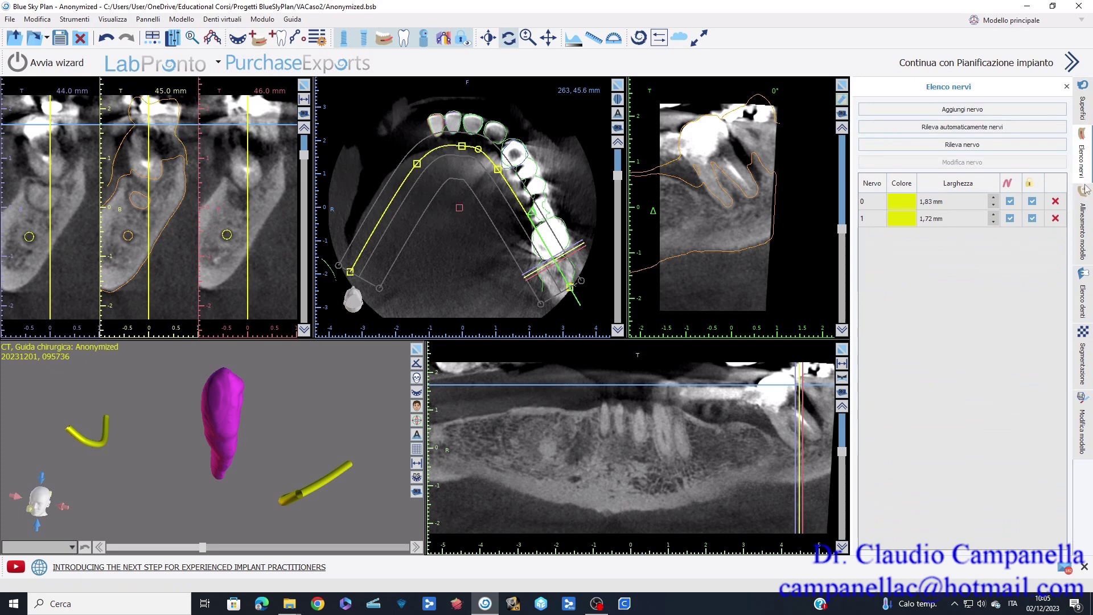
pyautogui.click(1055, 202)
pyautogui.click(1055, 202)
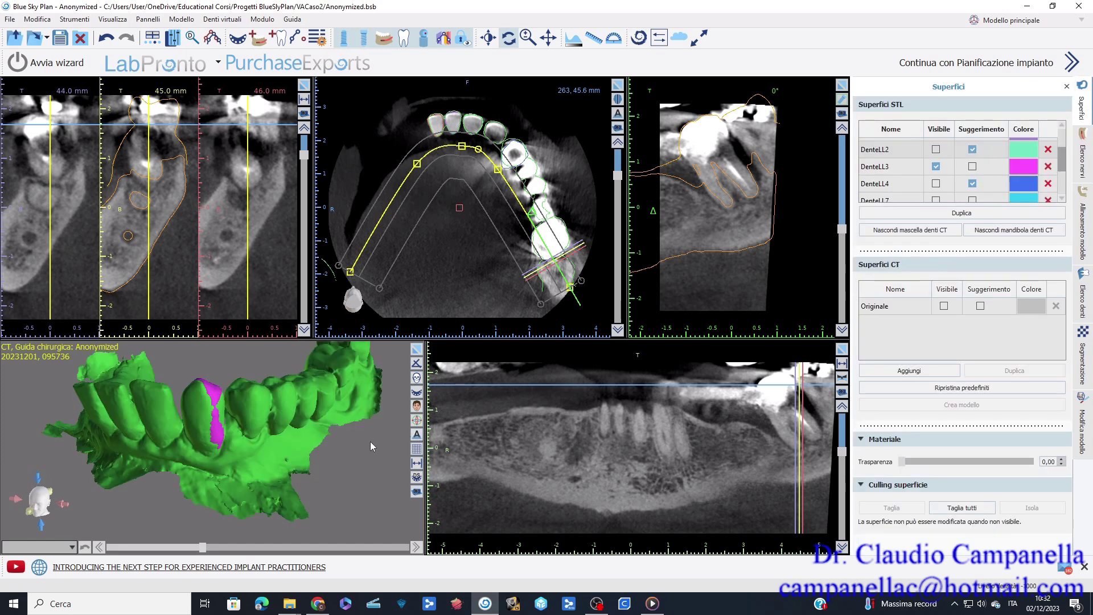
# - Hide the green VA-preoperationmandibular scan so that only the magenta canine surface remains displayed
pyautogui.scroll(2, 937, 165)
pyautogui.click(935, 147)
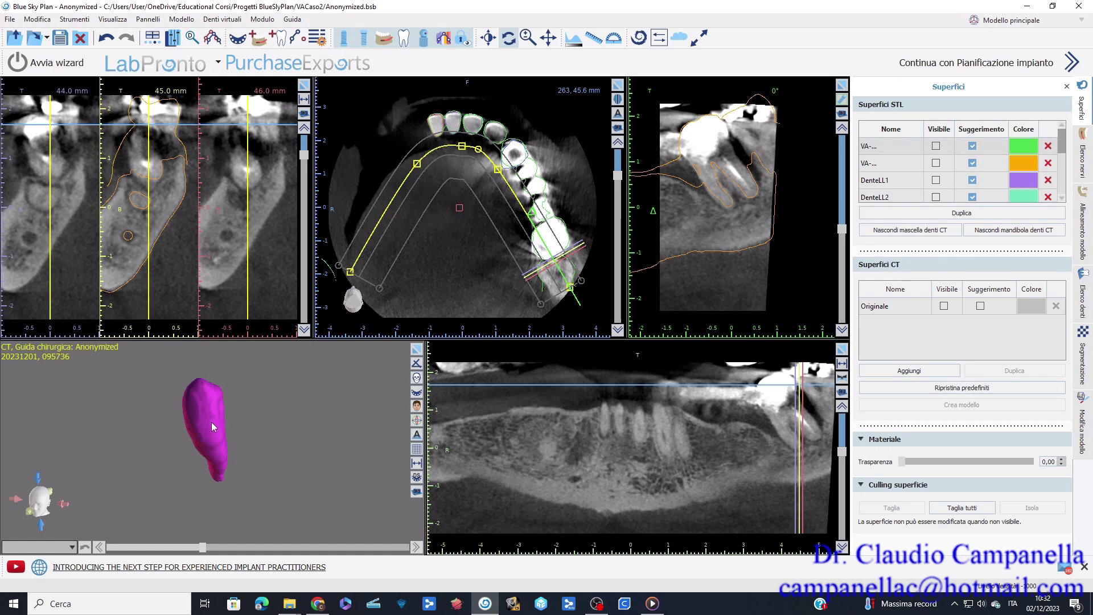
pyautogui.click(936, 146)
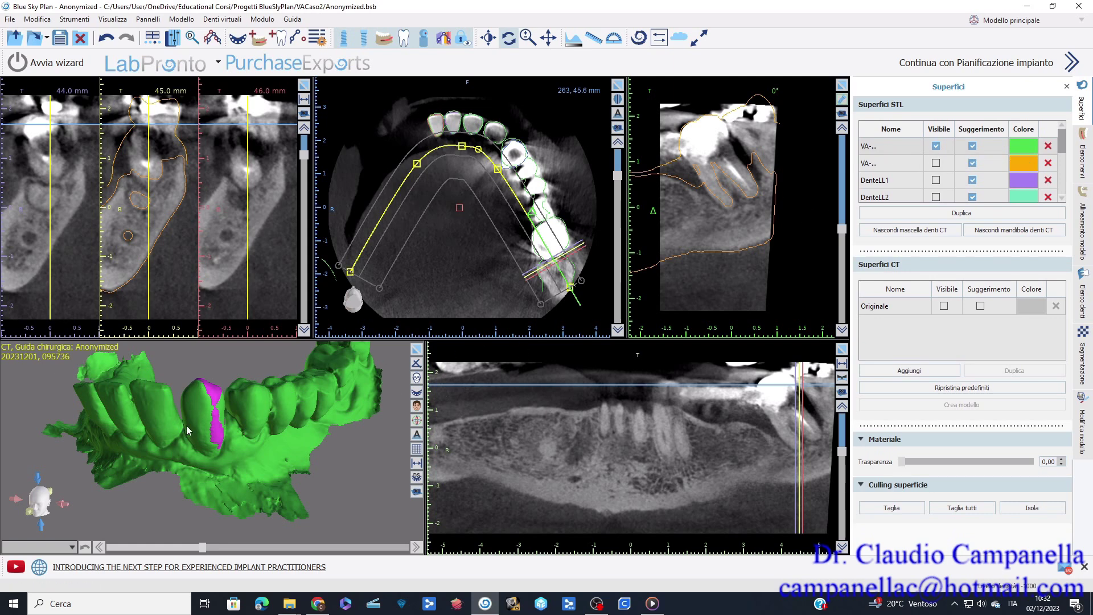
pyautogui.click(936, 146)
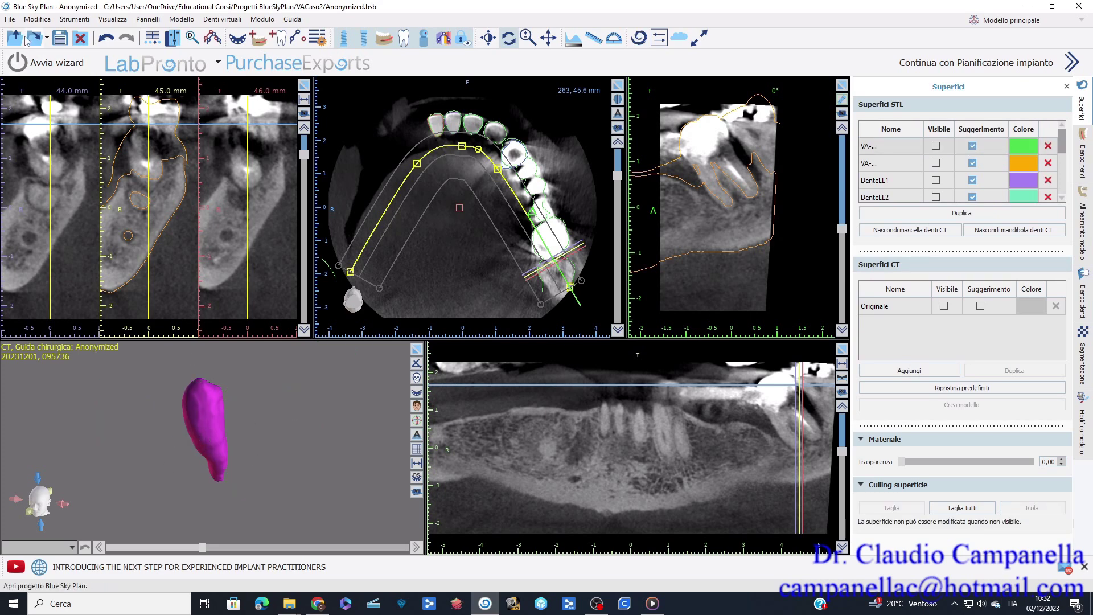
# - Create a new surface from DenteLL3 through the data export function, with quality Alta and format STL
pyautogui.click(9, 21)
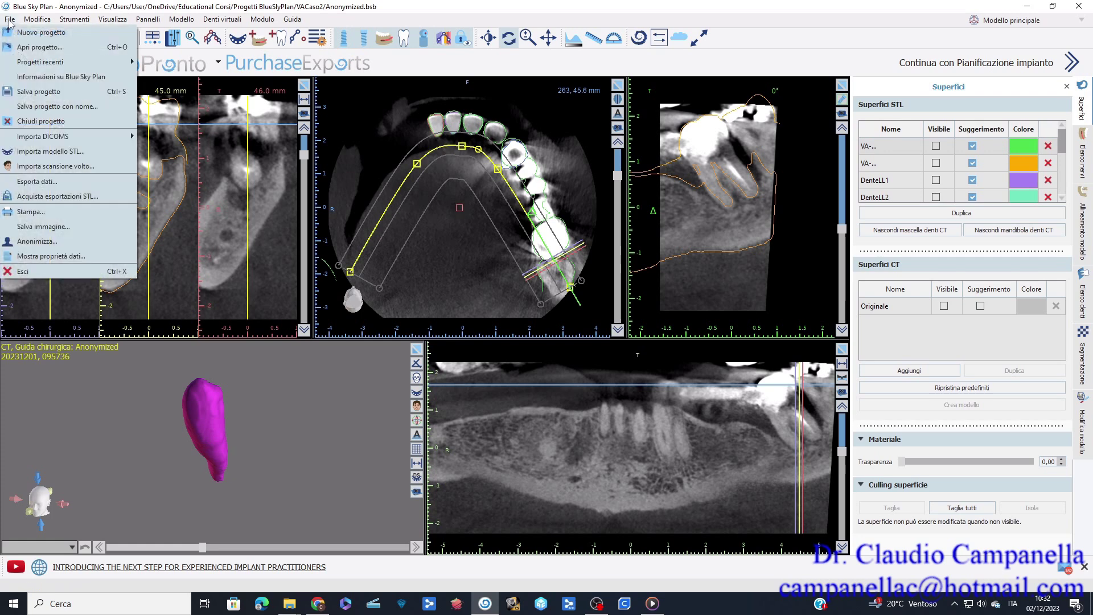
pyautogui.click(37, 181)
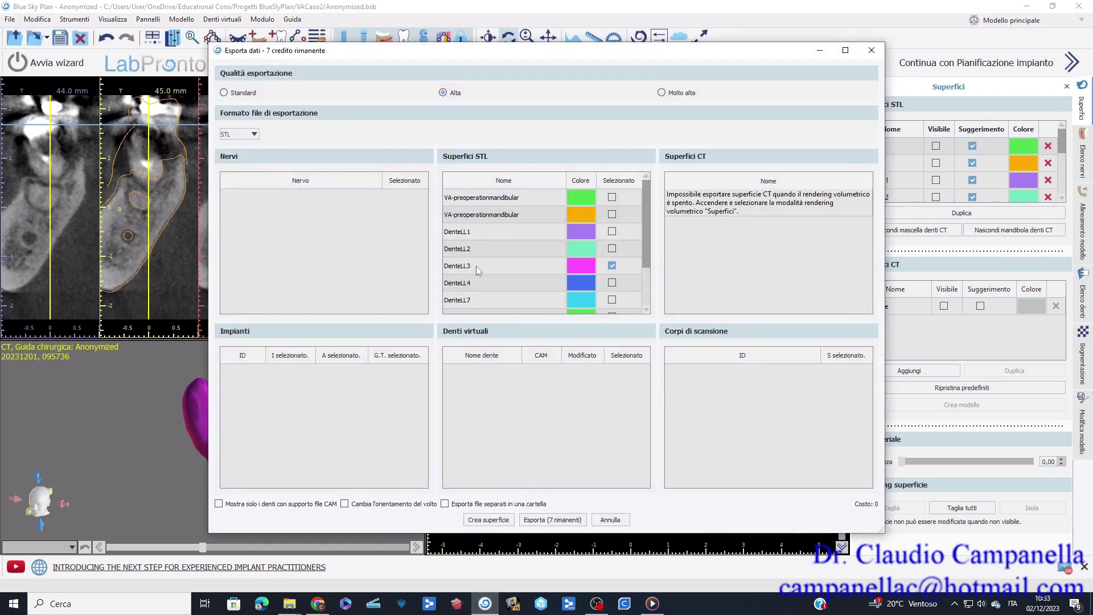
pyautogui.moveTo(647, 210)
pyautogui.mouseDown()
pyautogui.moveTo(646, 248)
pyautogui.moveTo(651, 208)
pyautogui.mouseUp()
pyautogui.click(485, 520)
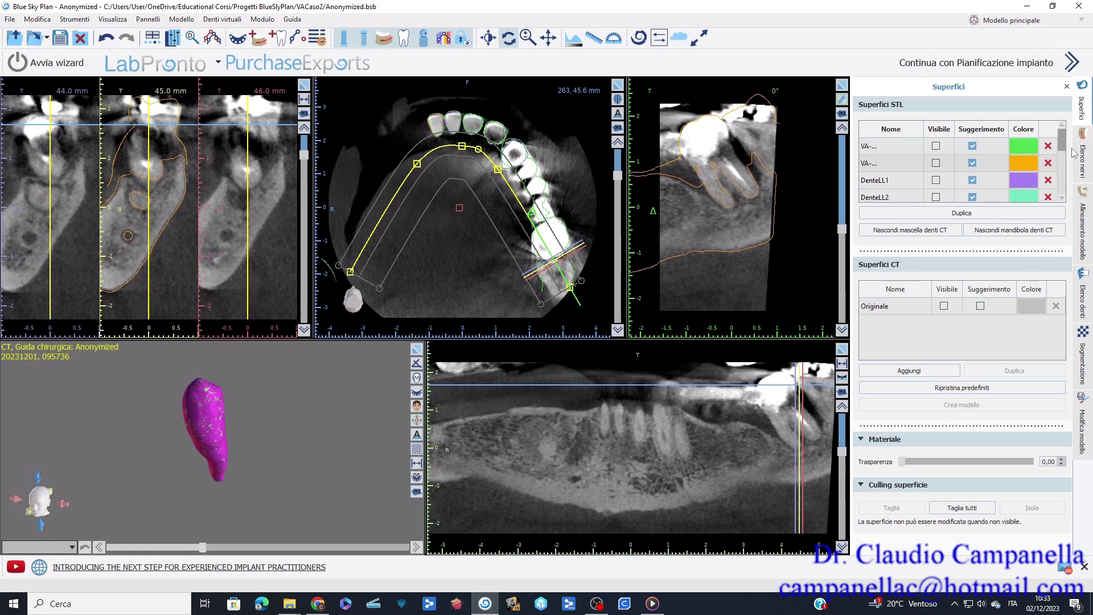
# - Hide the original DenteLL3 surface and select the Combined surface among the STL surfaces
pyautogui.moveTo(1065, 142)
pyautogui.mouseDown()
pyautogui.moveTo(1067, 173)
pyautogui.moveTo(1066, 154)
pyautogui.mouseUp()
pyautogui.click(937, 183)
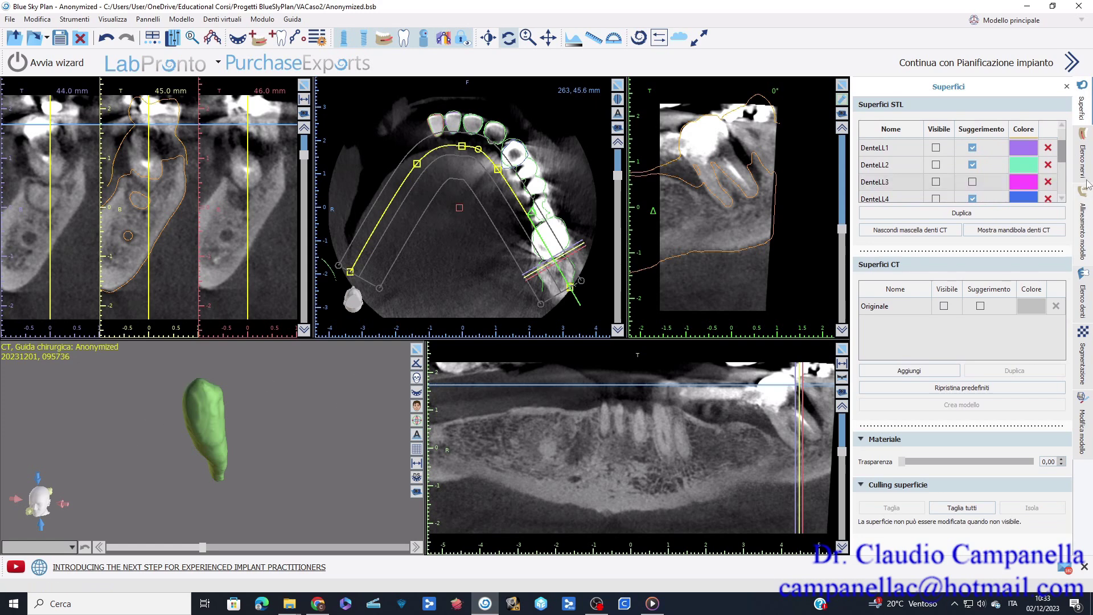
pyautogui.moveTo(1066, 153); pyautogui.dragTo(1062, 198)
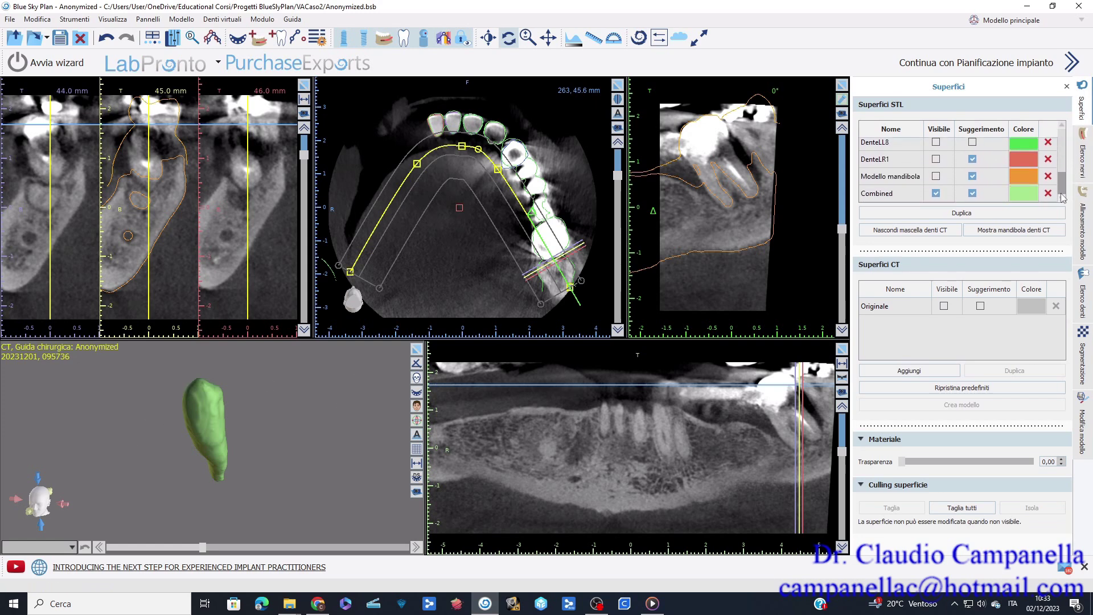
pyautogui.click(895, 197)
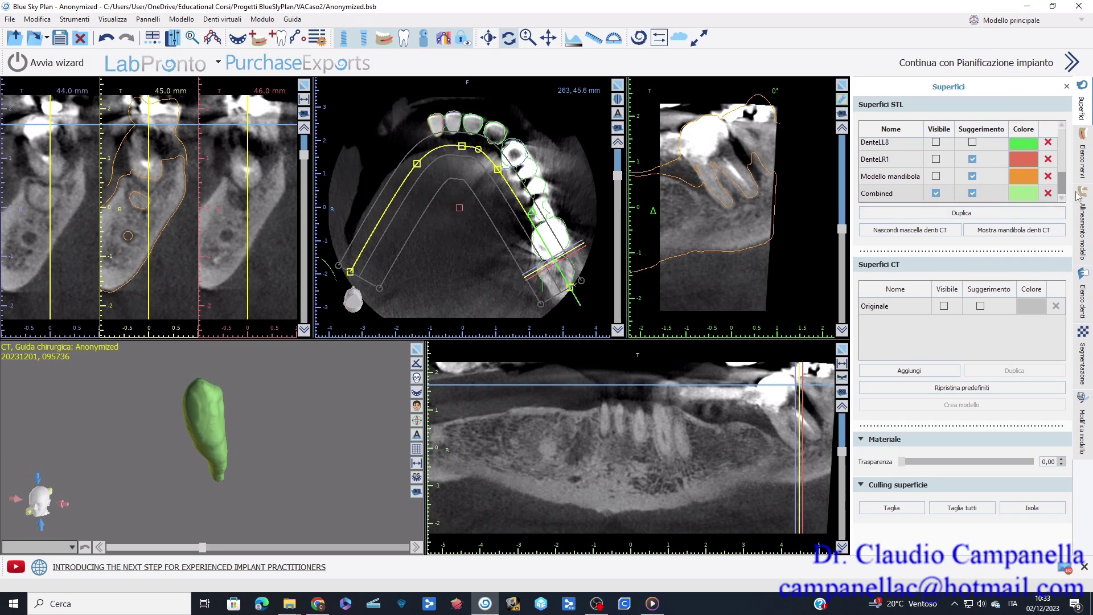
# - Switch to the Corona e ponte module and bring up its tooth editing tools
pyautogui.click(1000, 22)
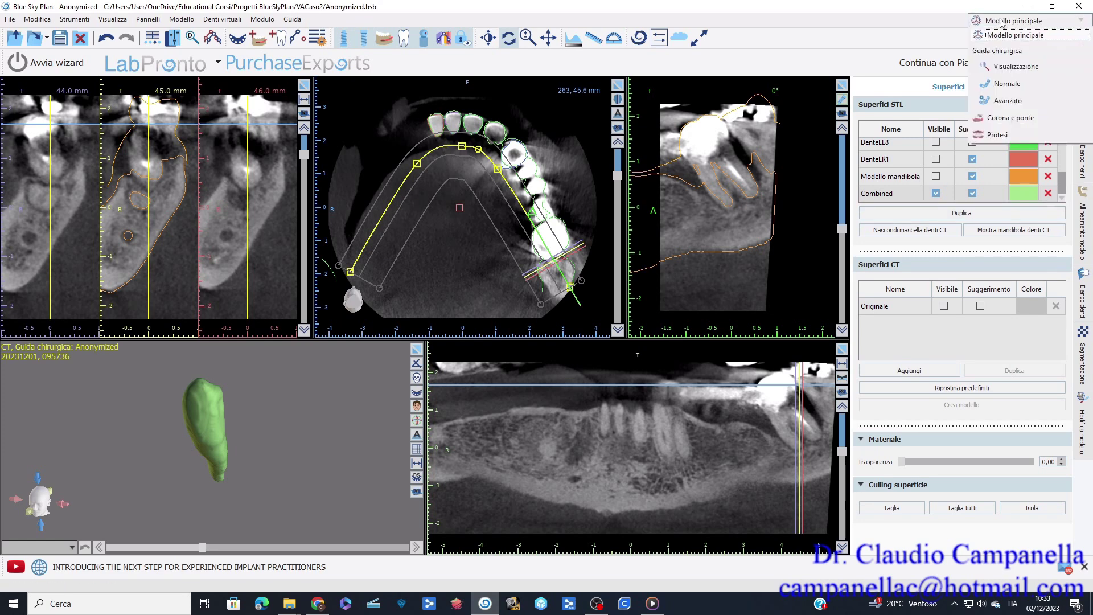
pyautogui.click(1022, 117)
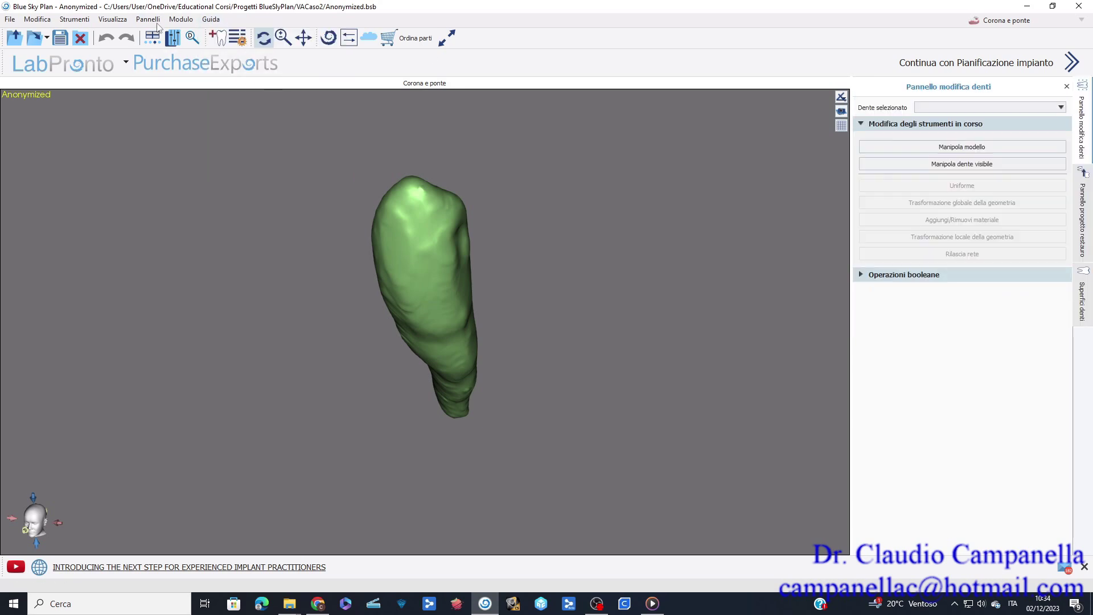
pyautogui.click(149, 20)
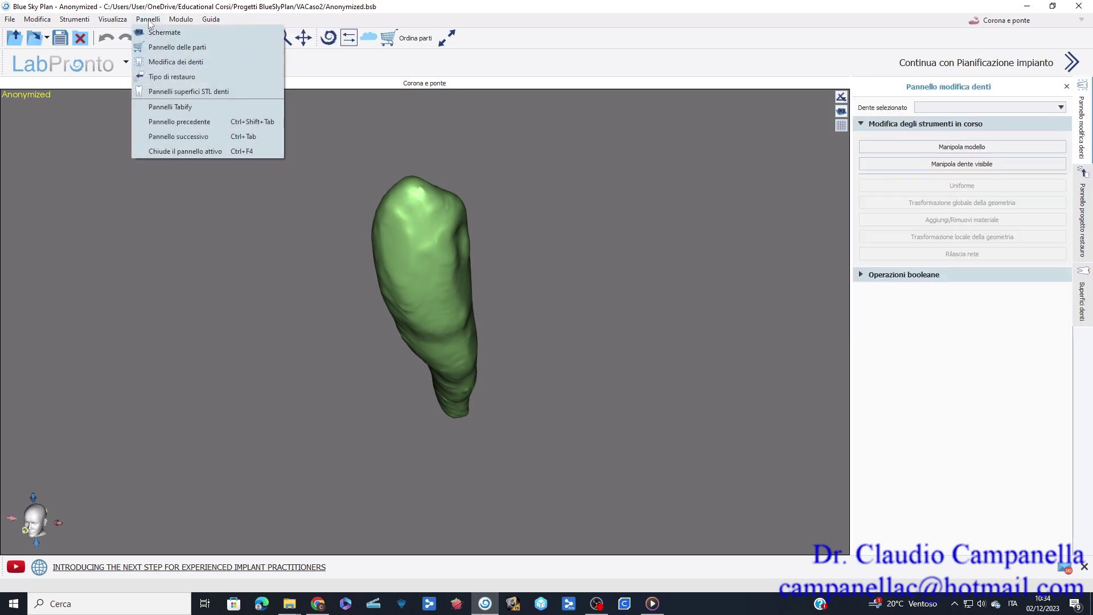
pyautogui.click(159, 64)
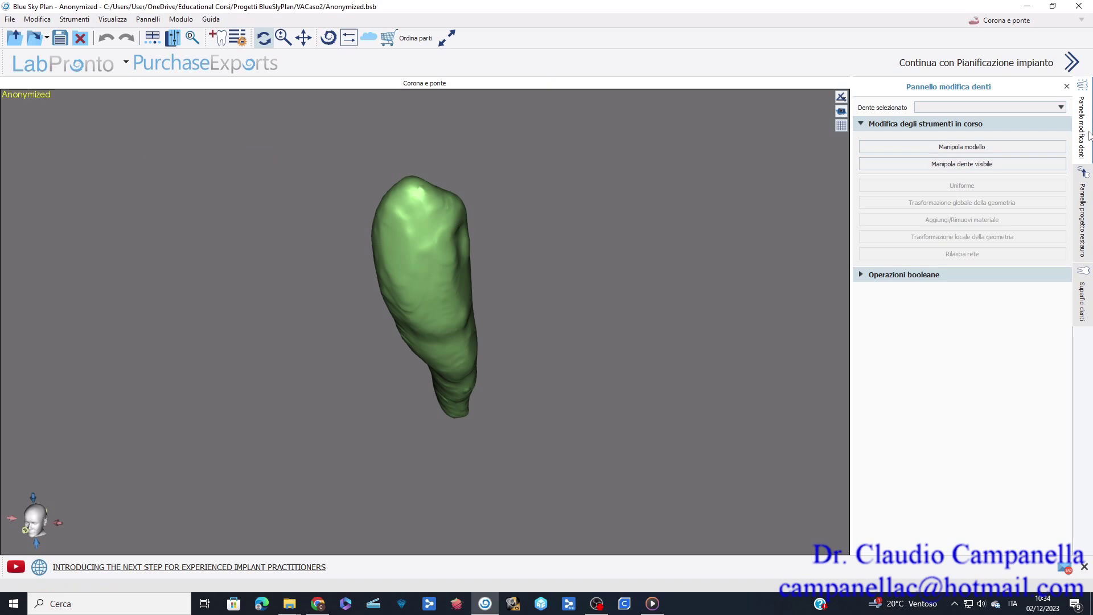
# - Subtract the Combined surface from the green VA-preoperationmandibular scan using the Differenza Boolean operation
pyautogui.click(920, 275)
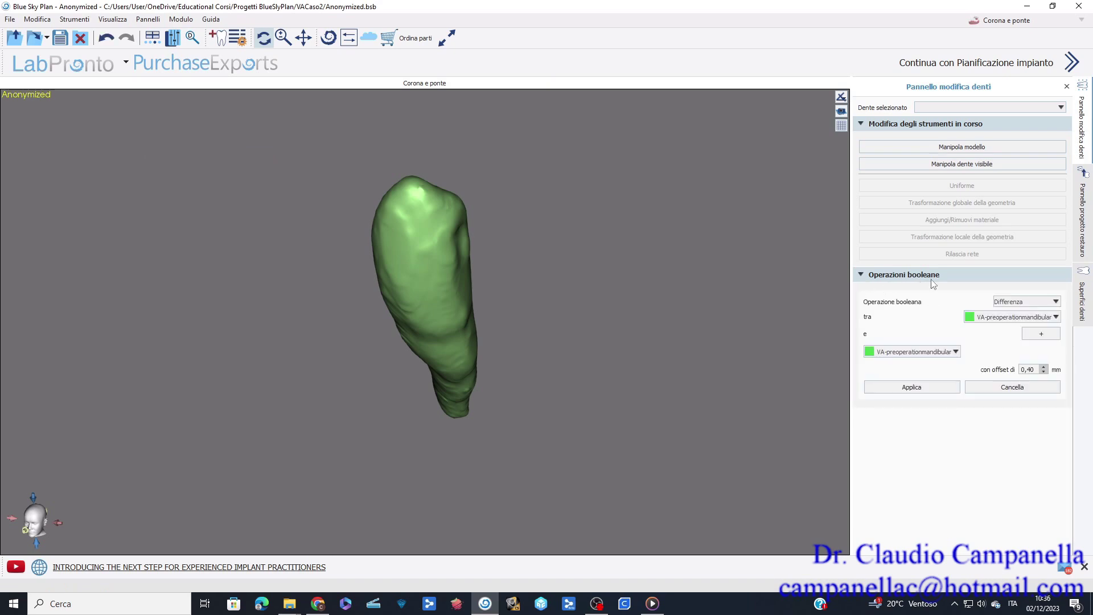
pyautogui.click(1002, 301)
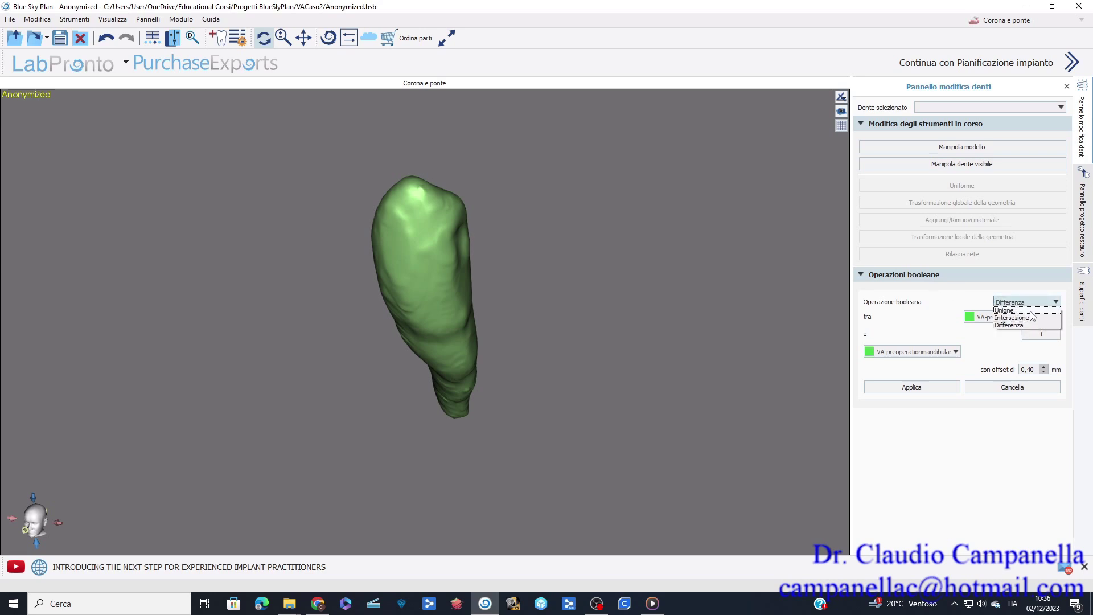
pyautogui.click(1011, 324)
pyautogui.click(1008, 318)
pyautogui.click(1015, 328)
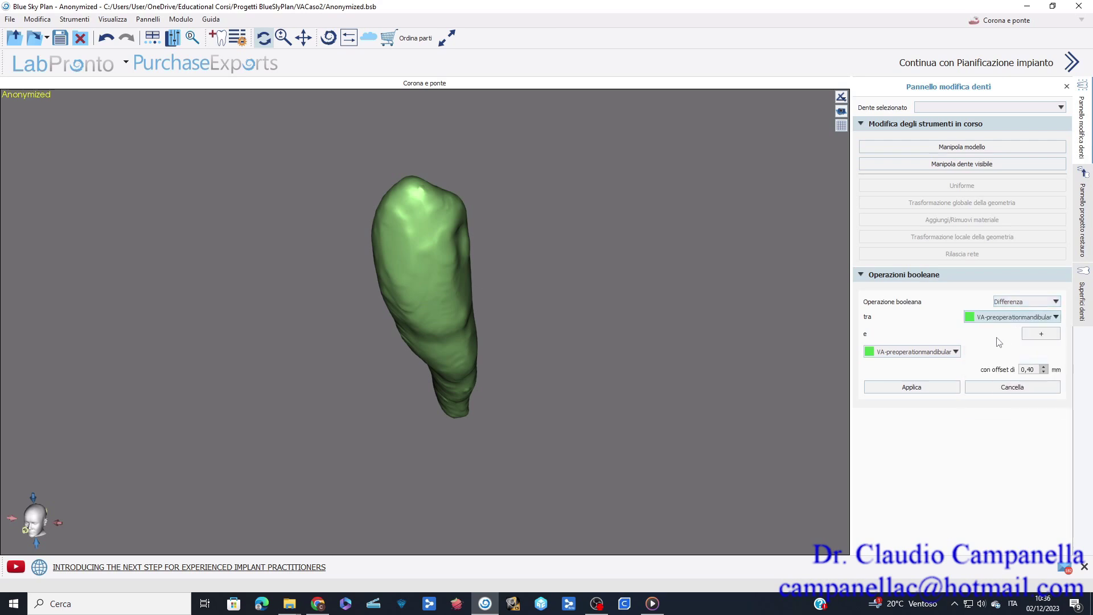
pyautogui.click(943, 353)
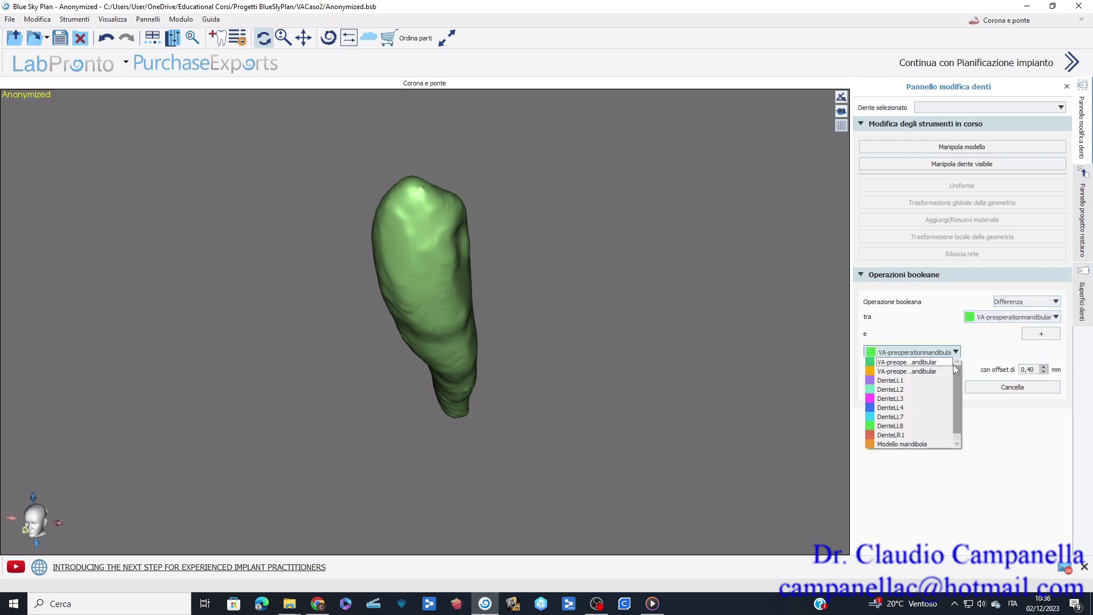
pyautogui.click(957, 445)
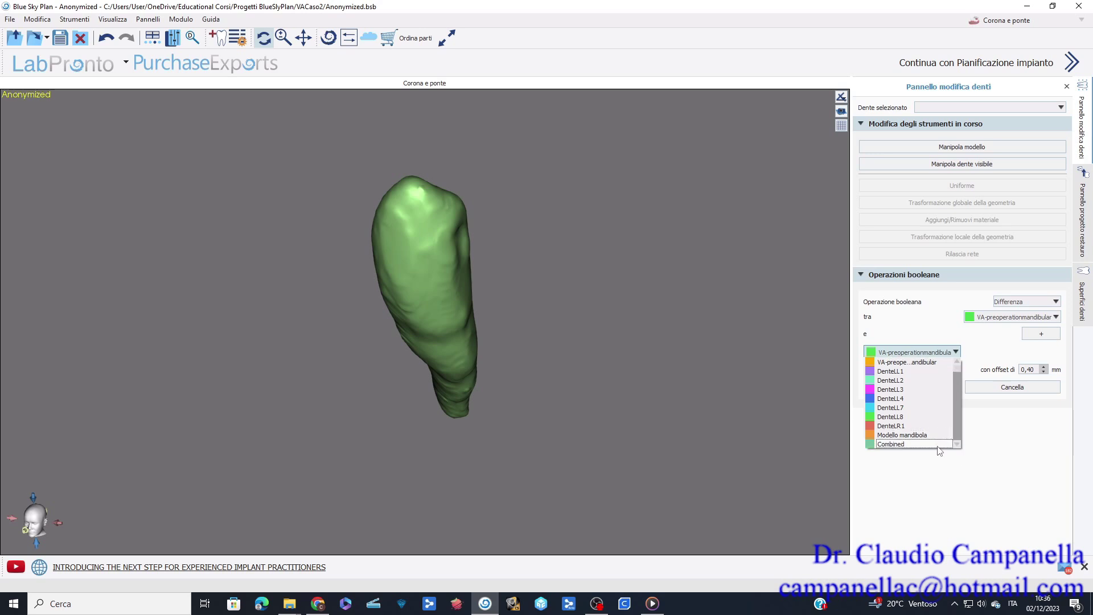
pyautogui.click(932, 444)
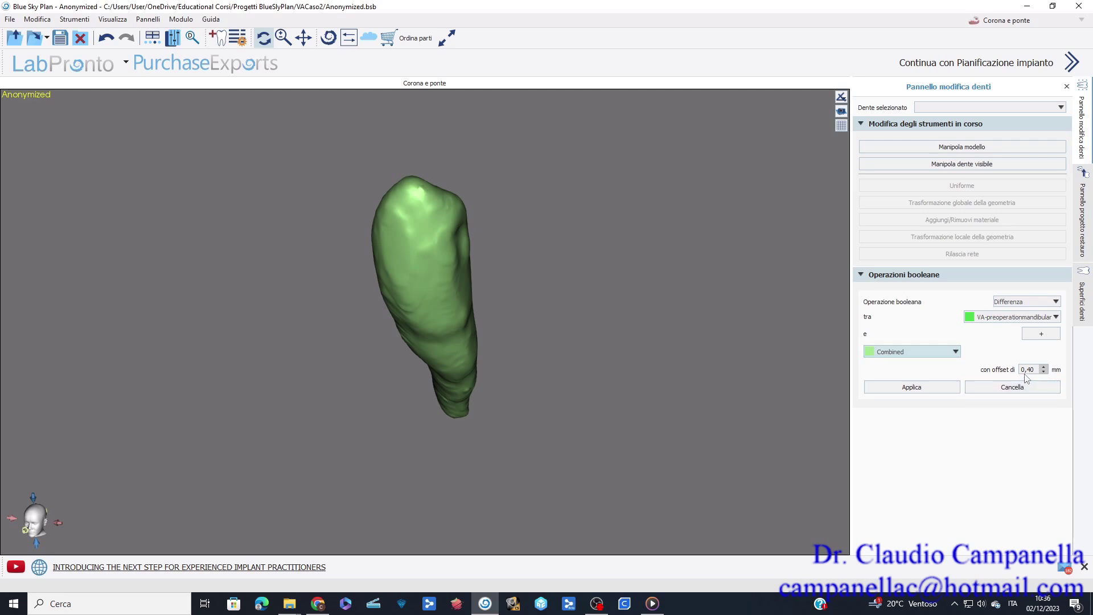
pyautogui.click(911, 387)
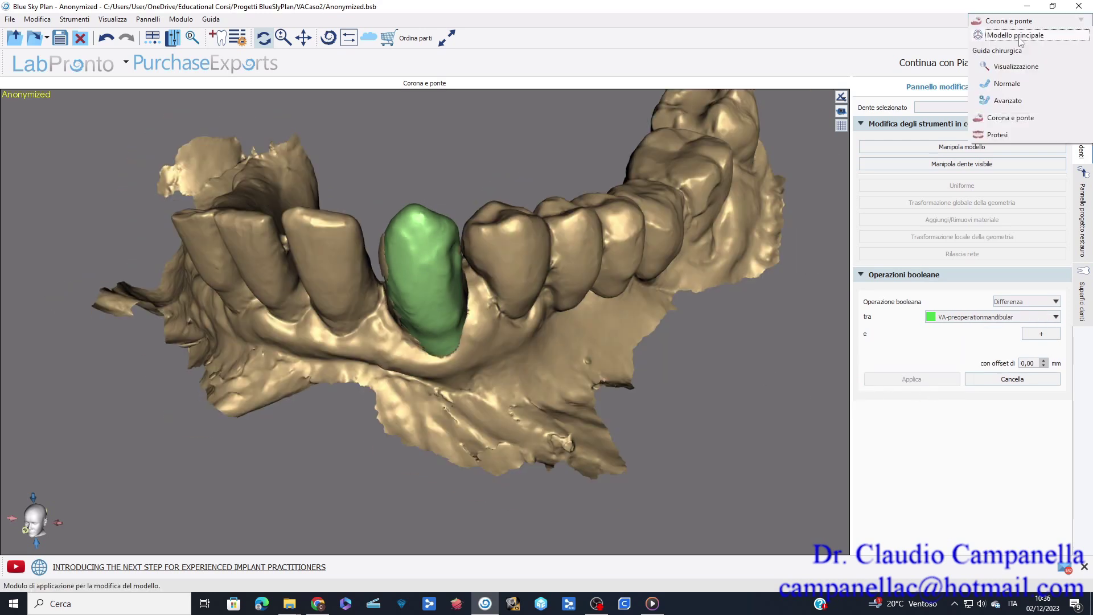
# - Return to the Modello principale module and hide the Combined surface to expose the canine socket in the scan
pyautogui.click(1016, 35)
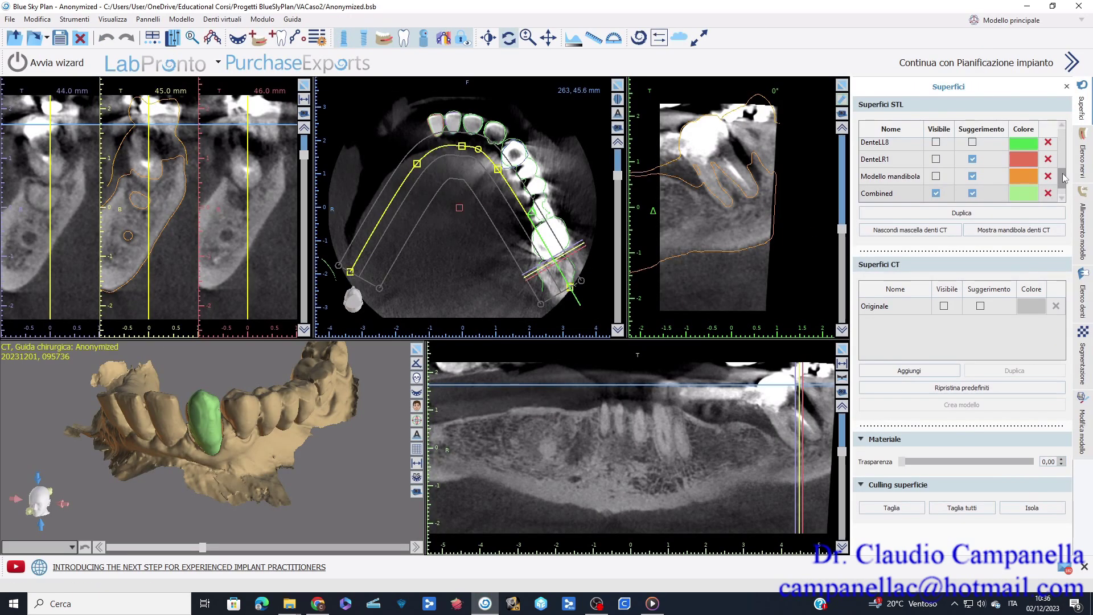
pyautogui.click(936, 193)
pyautogui.scroll(3, 176, 431)
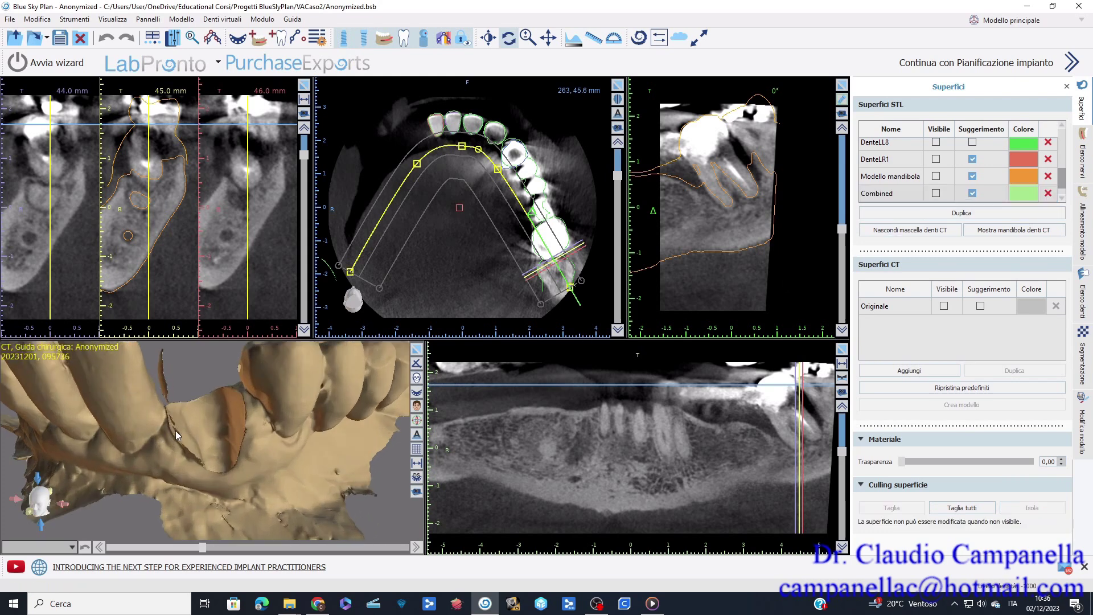
pyautogui.moveTo(227, 418); pyautogui.dragTo(271, 428)
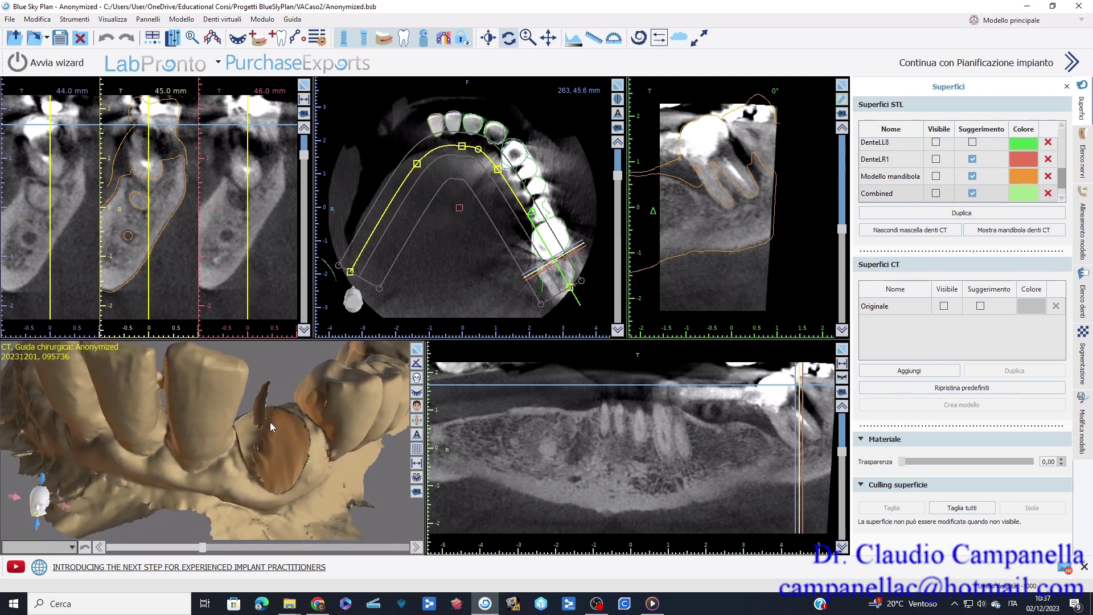
# - Enlarge the 3D view and run the smoothing brush over the loose fragments beside the canine socket of VA-preoperationmandibular_Difference_0
pyautogui.click(417, 349)
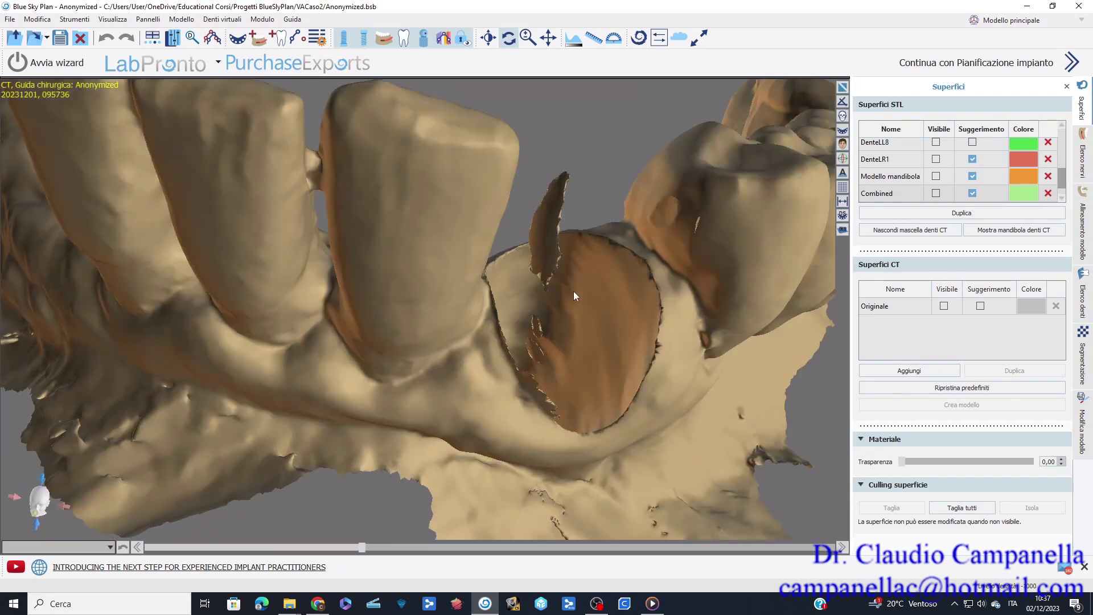
pyautogui.moveTo(585, 231); pyautogui.dragTo(548, 159)
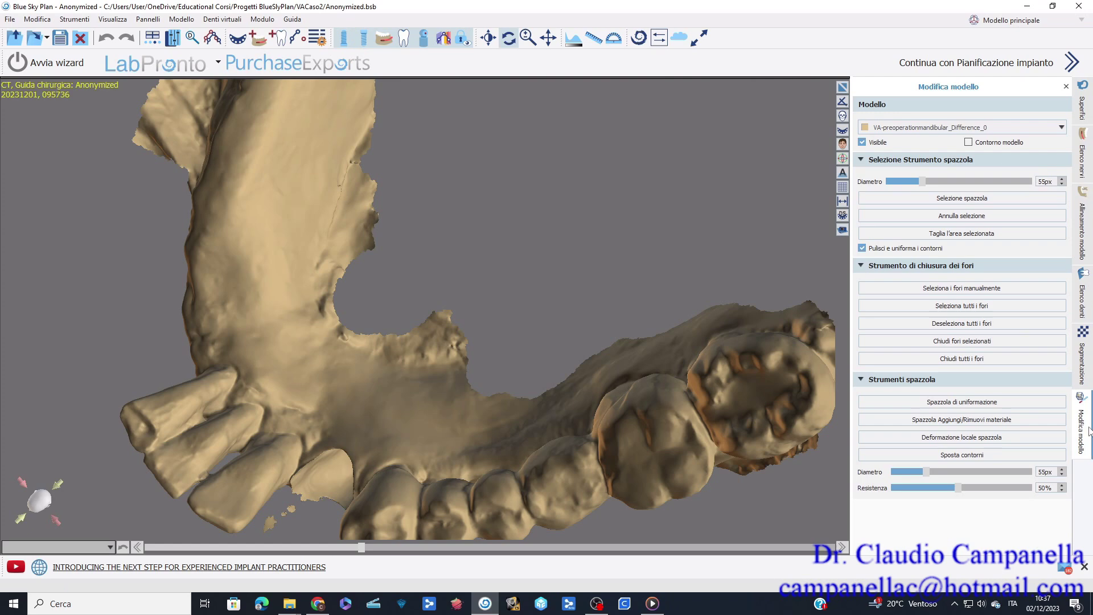
pyautogui.click(978, 403)
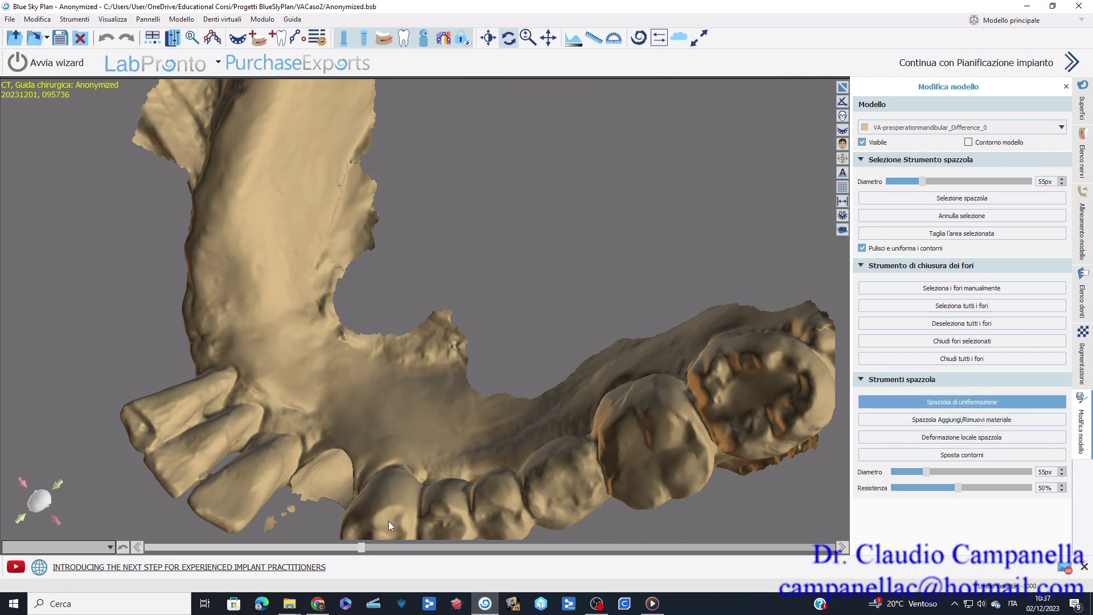
pyautogui.moveTo(293, 510); pyautogui.dragTo(290, 512)
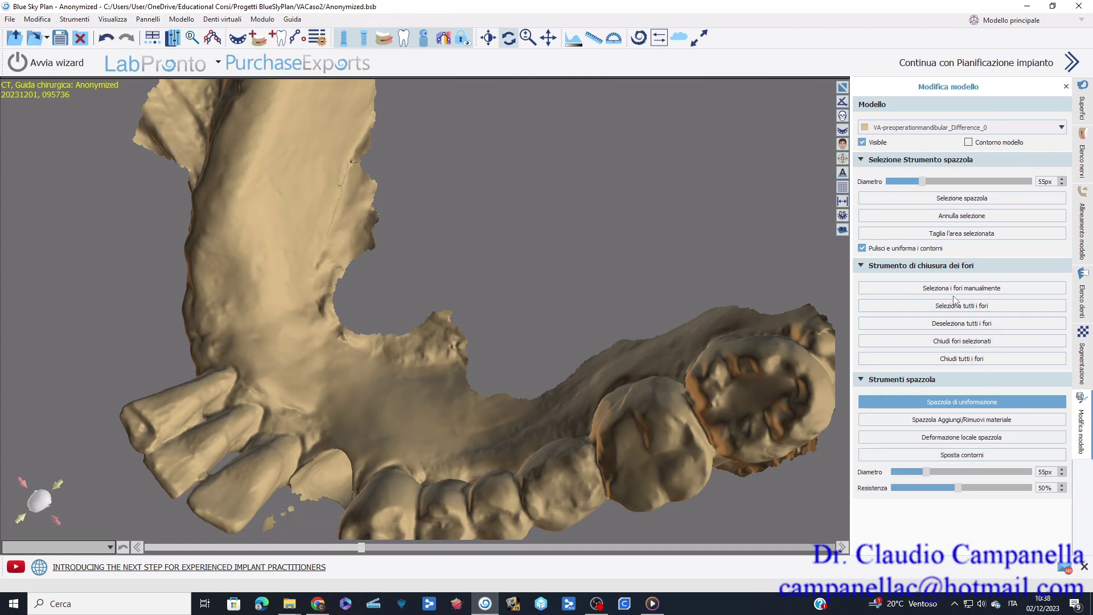
# - Select the largest loose fragment beside the canine socket with the selection brush and cut it away from the model
pyautogui.click(962, 199)
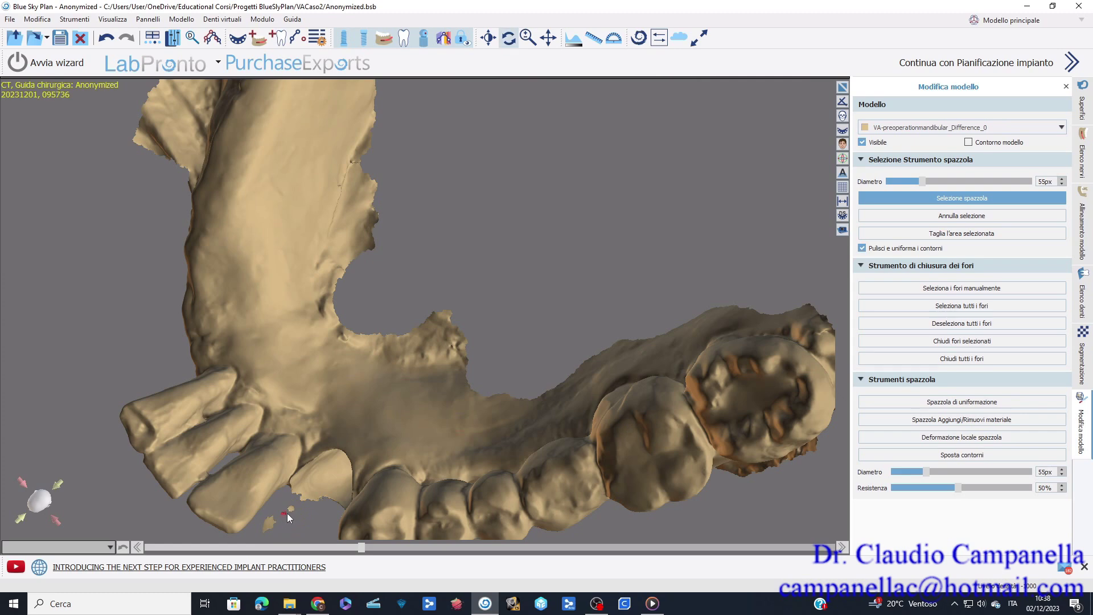
pyautogui.moveTo(287, 514)
pyautogui.mouseDown()
pyautogui.moveTo(267, 528)
pyautogui.moveTo(283, 515)
pyautogui.mouseUp()
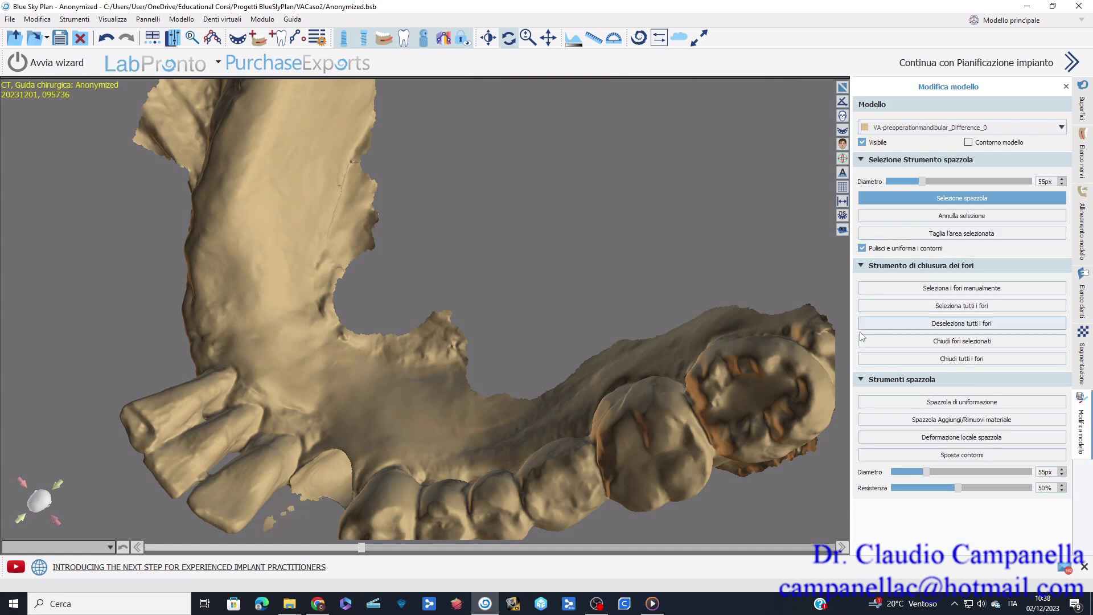
pyautogui.scroll(5, 307, 472)
pyautogui.scroll(-5, 330, 426)
pyautogui.moveTo(323, 416); pyautogui.dragTo(652, 340, button='right')
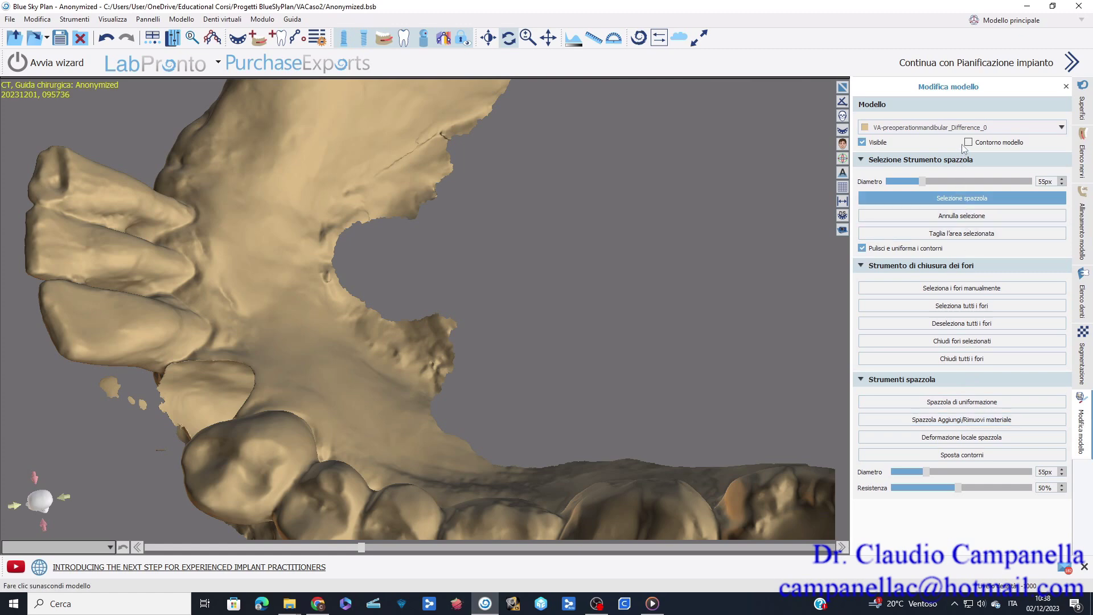
pyautogui.click(111, 389)
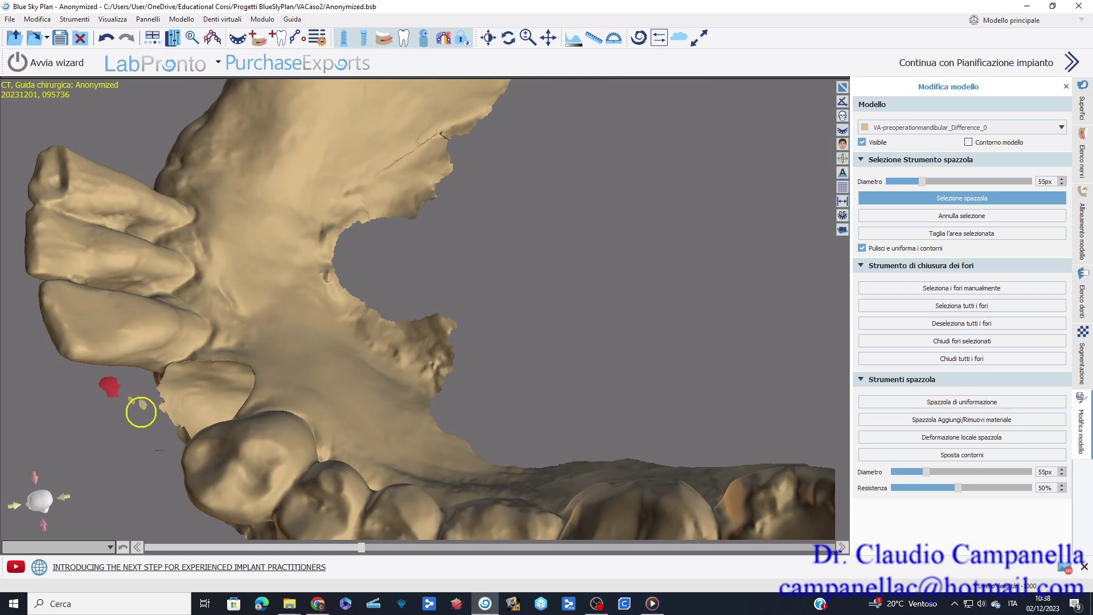
pyautogui.click(971, 234)
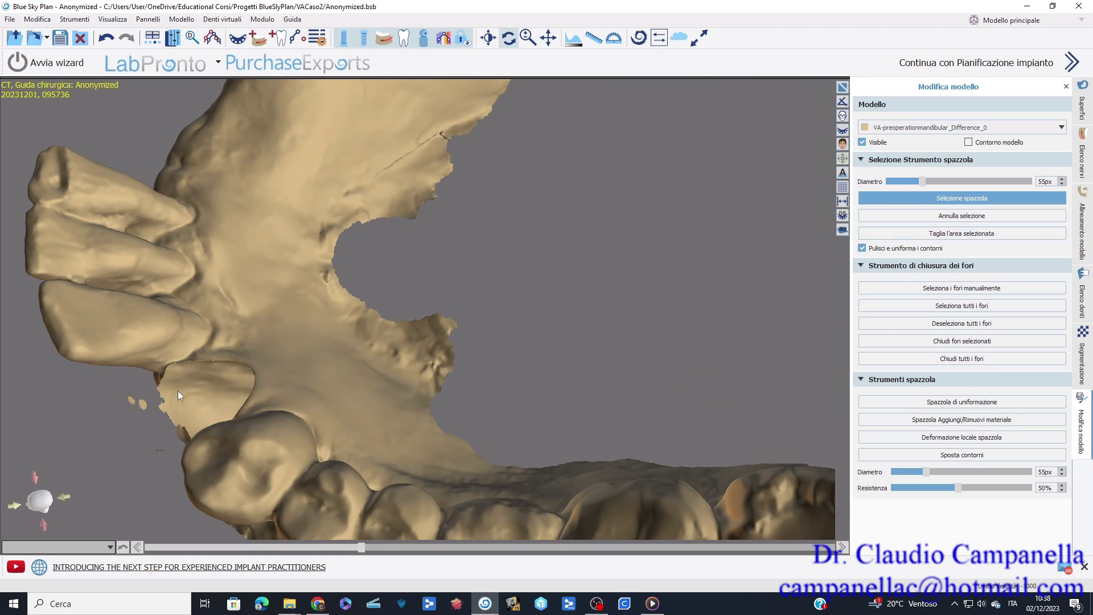
# - Select the two small loose fragments beside the canine socket with the selection brush and cut them away from the model
pyautogui.scroll(4, 130, 407)
pyautogui.scroll(-3, 124, 412)
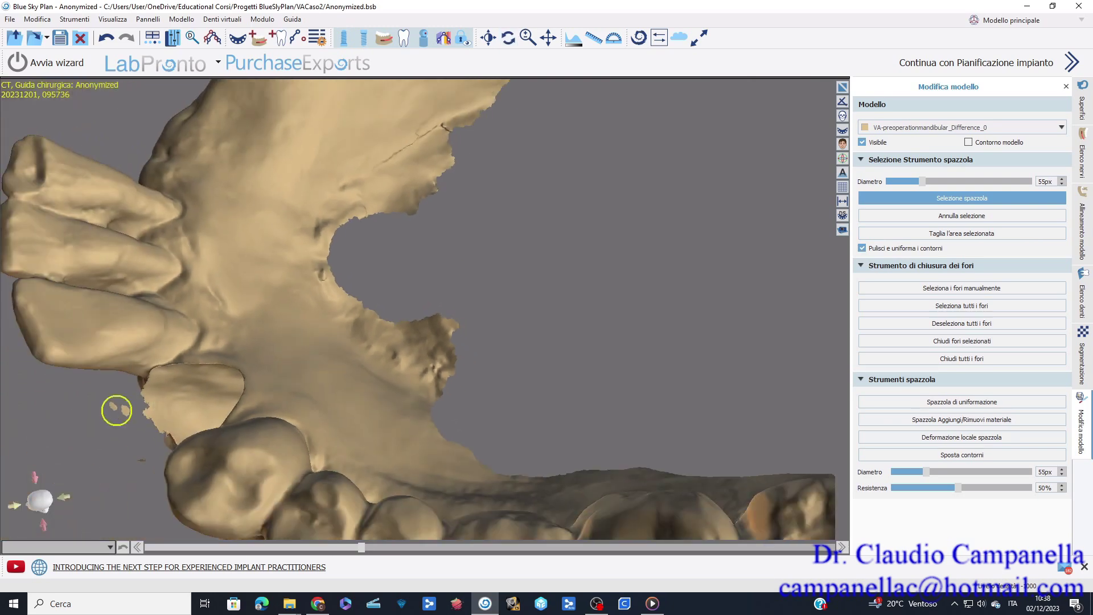
pyautogui.click(111, 405)
pyautogui.click(128, 412)
pyautogui.click(962, 233)
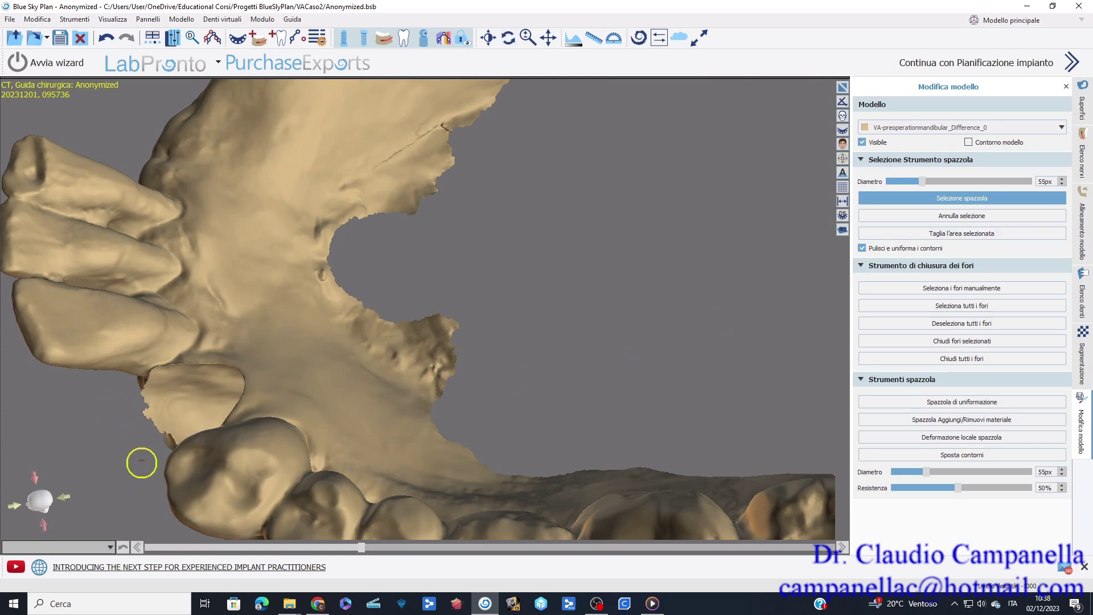
pyautogui.scroll(3, 140, 464)
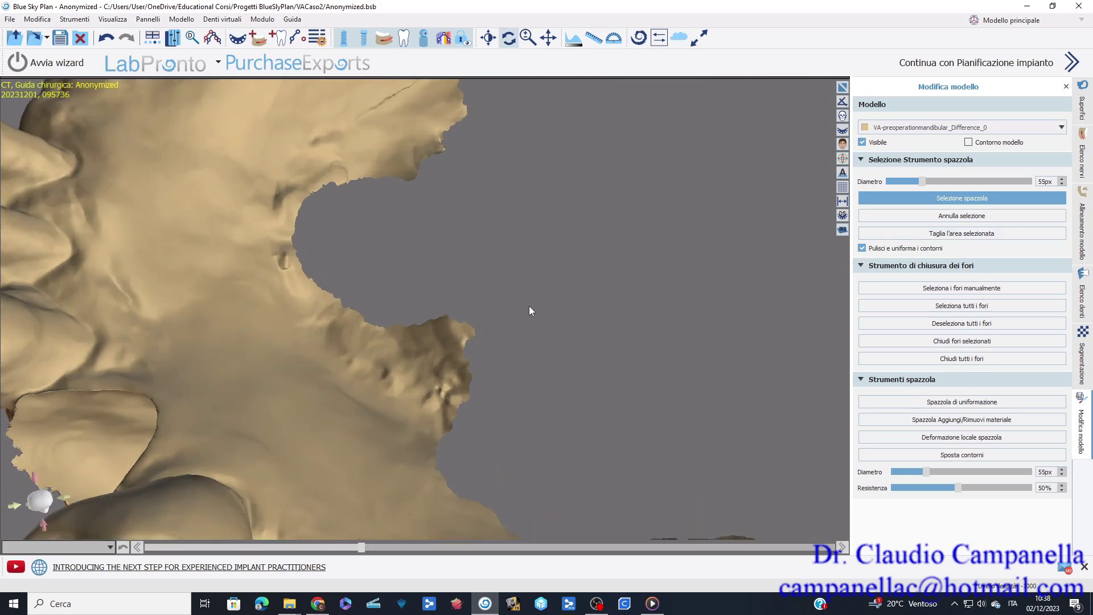
pyautogui.scroll(-5, 528, 306)
pyautogui.scroll(5, 146, 452)
pyautogui.moveTo(146, 452); pyautogui.dragTo(425, 491, button='right')
pyautogui.moveTo(579, 473)
pyautogui.mouseDown(button='right')
pyautogui.moveTo(574, 413)
pyautogui.moveTo(654, 375)
pyautogui.moveTo(553, 402)
pyautogui.moveTo(566, 463)
pyautogui.mouseUp(button='right')
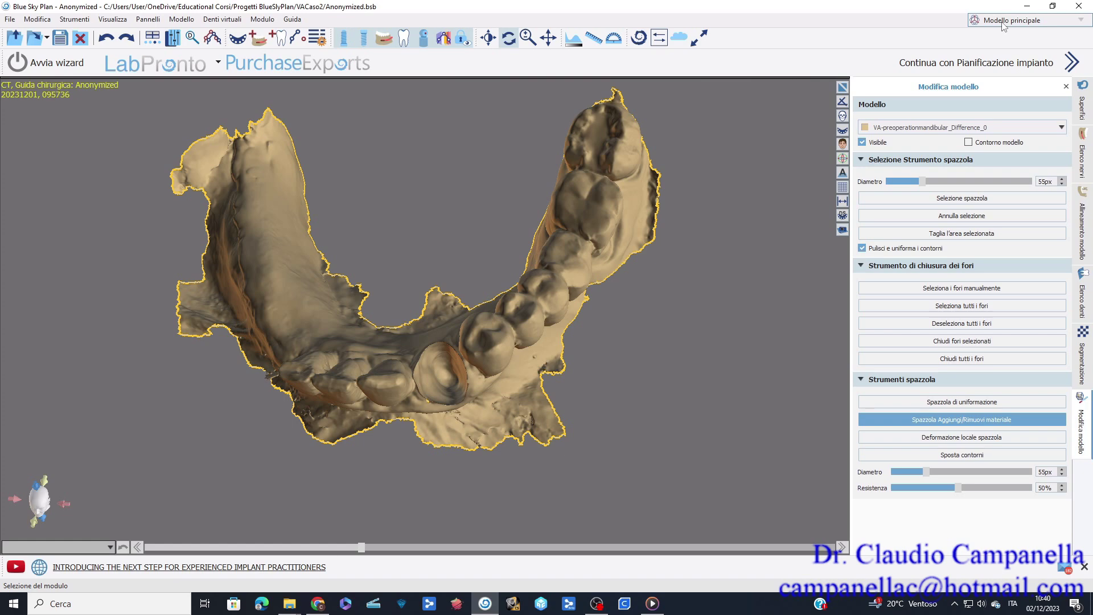
# - Switch to the Avanzato surgical guide module and restore the multi-view layout with the CT slices
pyautogui.click(1001, 21)
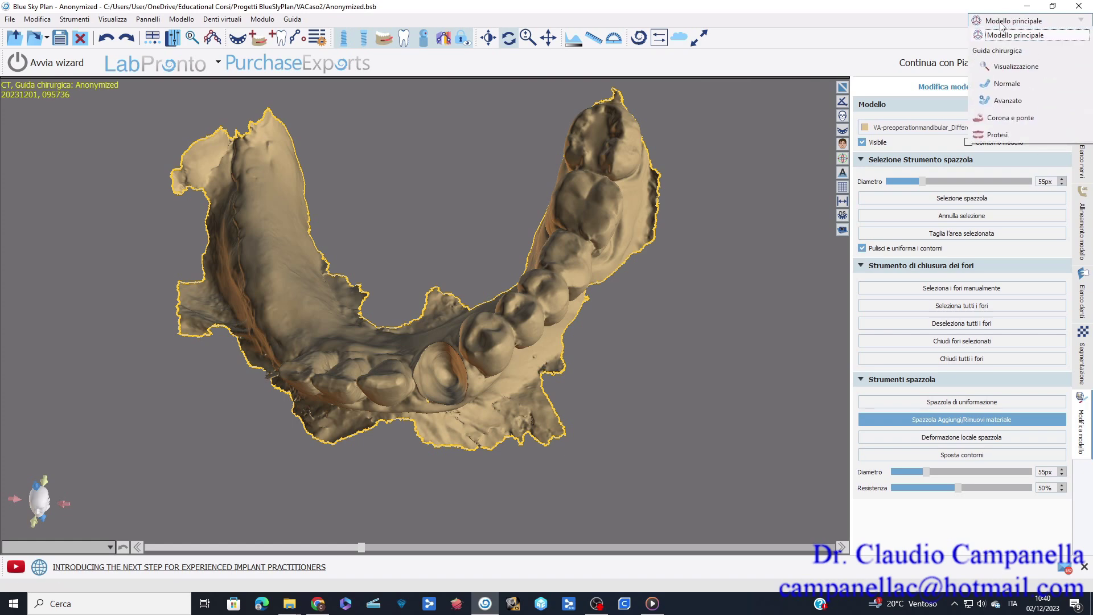
pyautogui.click(1007, 104)
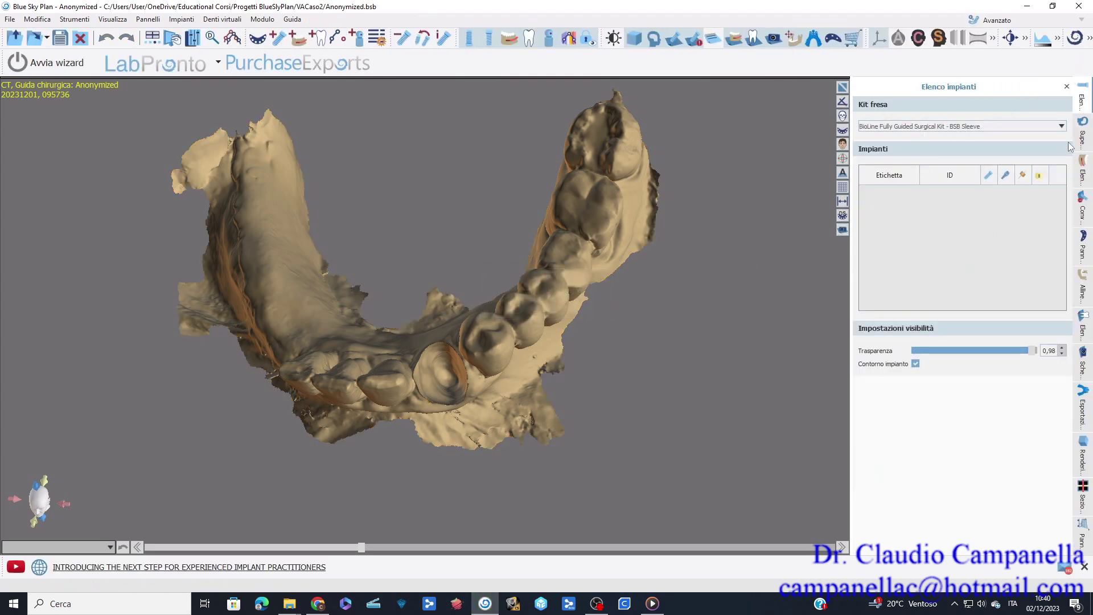
pyautogui.click(842, 89)
pyautogui.moveTo(348, 408); pyautogui.dragTo(224, 421)
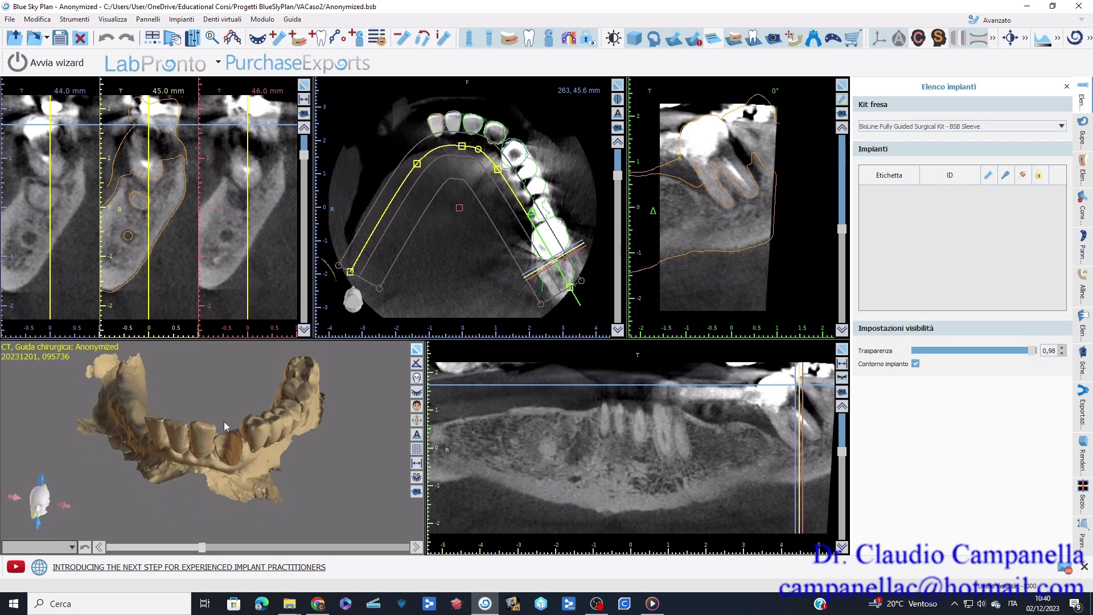
# - In the surface list, hide the beige Difference model and show the orange VA scan and the Originale CT surface
pyautogui.click(1084, 131)
pyautogui.scroll(5, 914, 168)
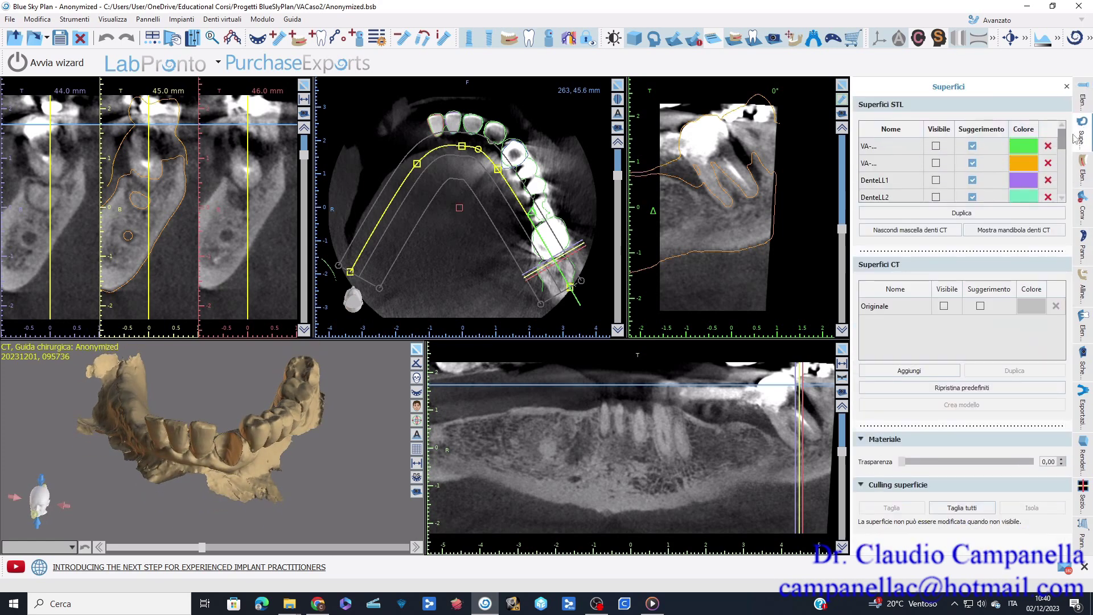
pyautogui.scroll(-5, 915, 168)
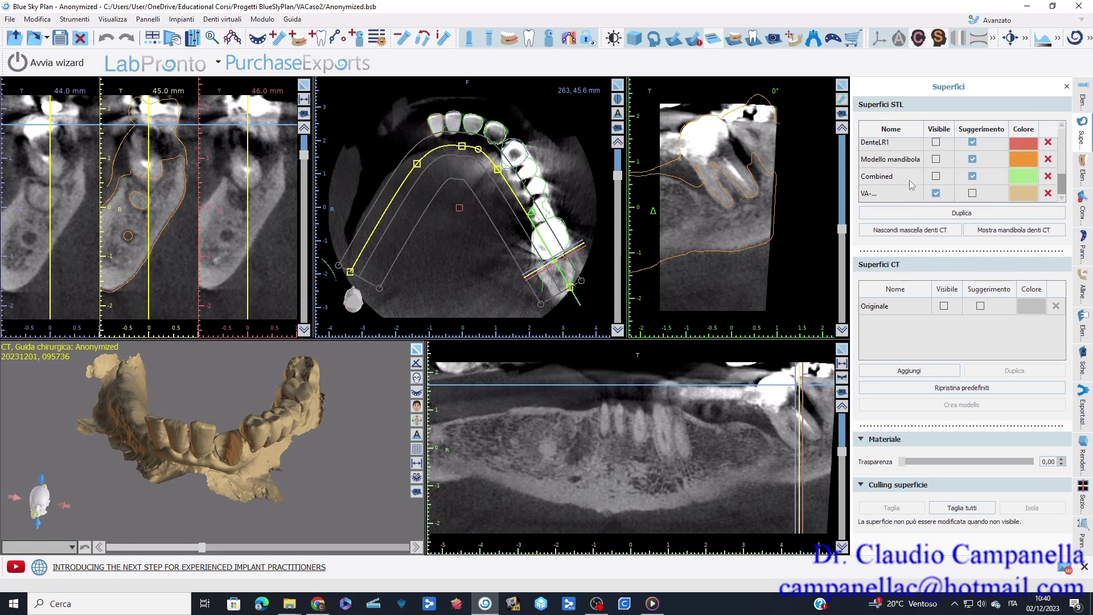
pyautogui.click(935, 193)
pyautogui.moveTo(1062, 180); pyautogui.dragTo(1069, 129)
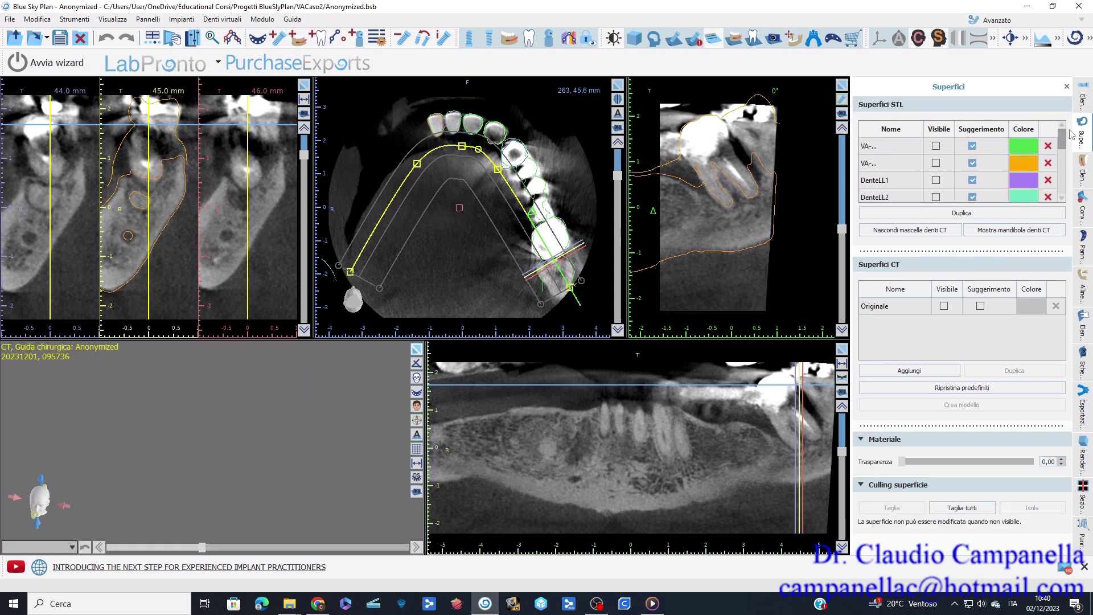
pyautogui.click(936, 163)
pyautogui.click(944, 306)
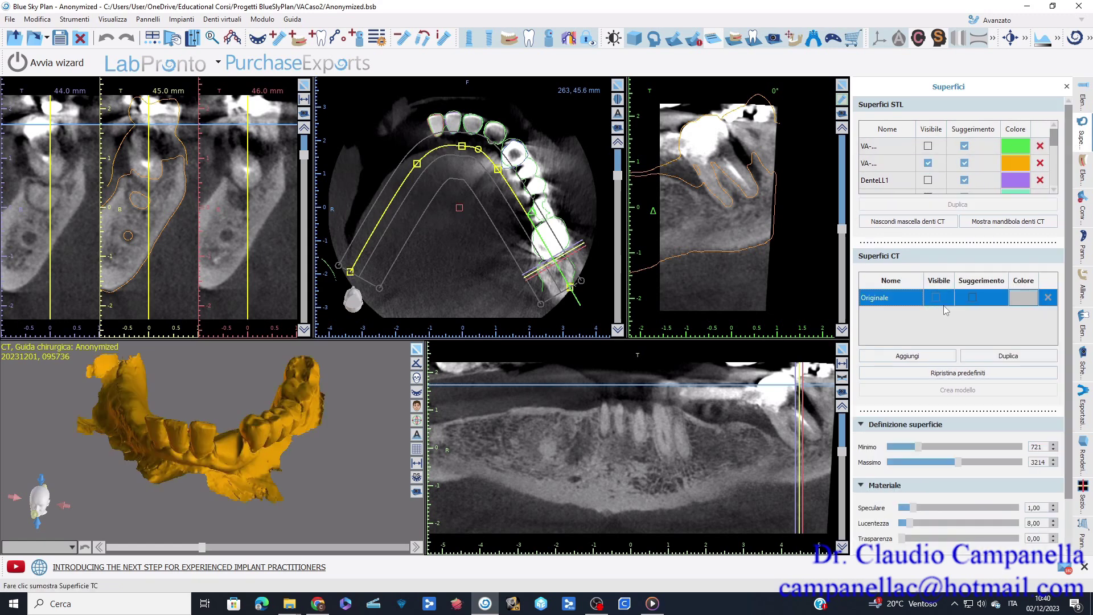
pyautogui.moveTo(353, 428); pyautogui.dragTo(347, 411)
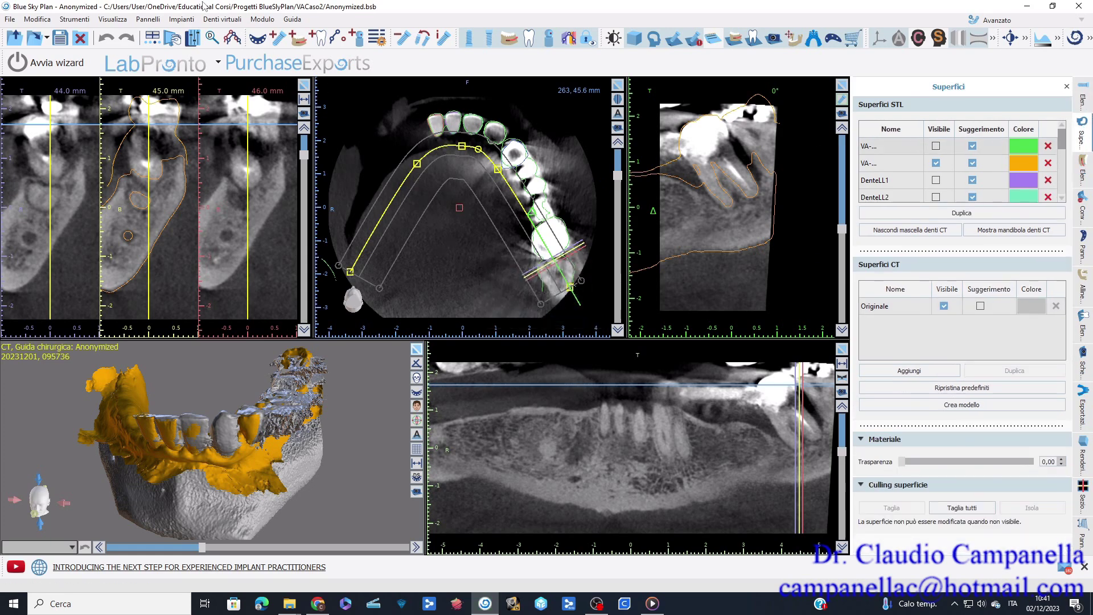
pyautogui.click(148, 20)
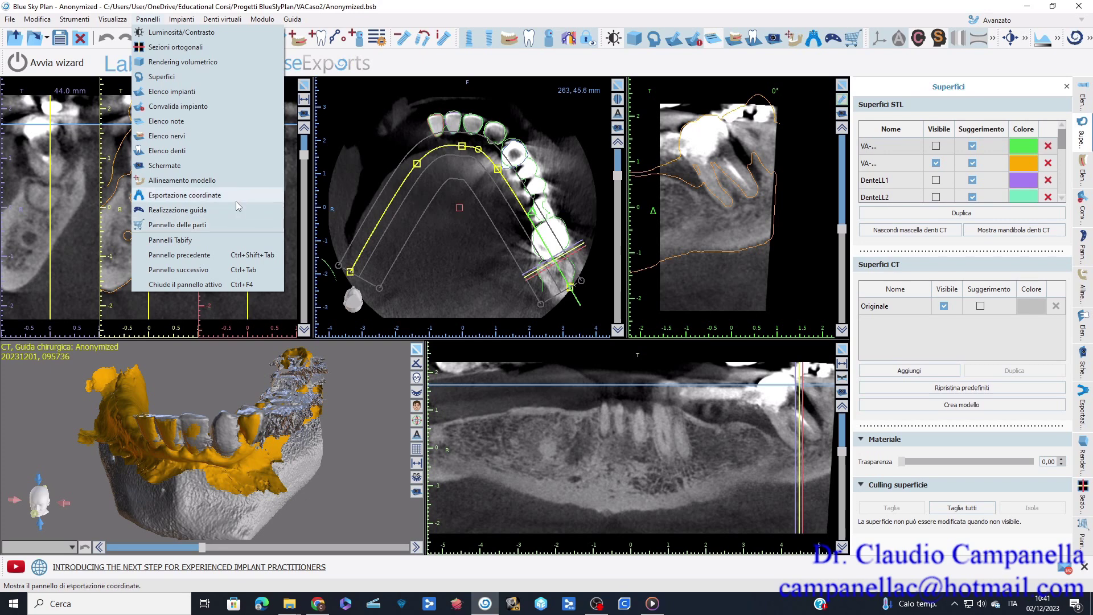
pyautogui.click(728, 71)
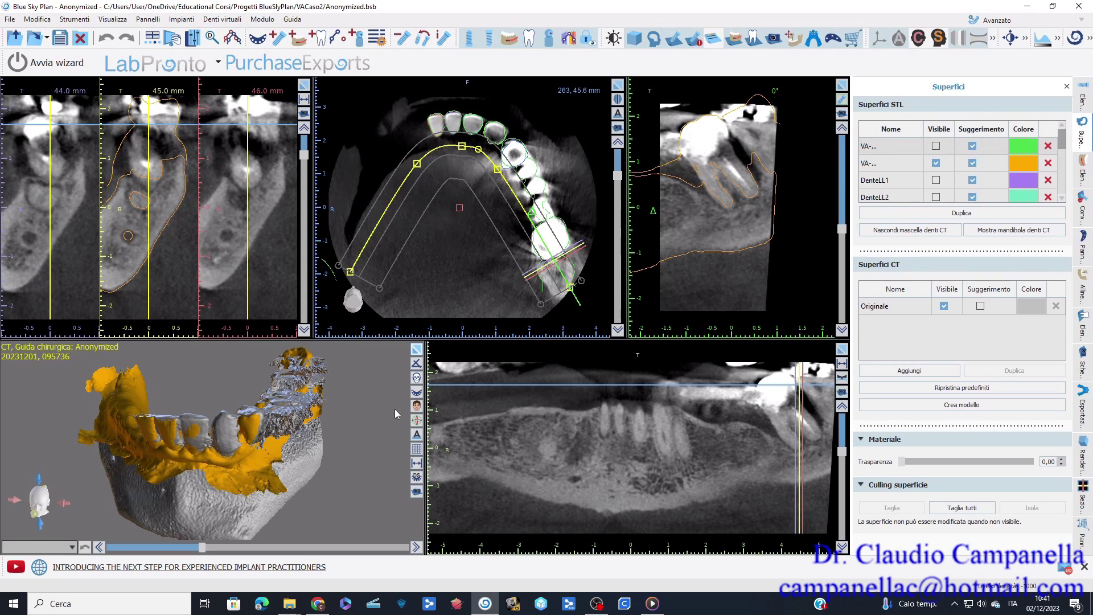
# - Open the nerve list and detect the mandibular nerves automatically
pyautogui.click(1082, 169)
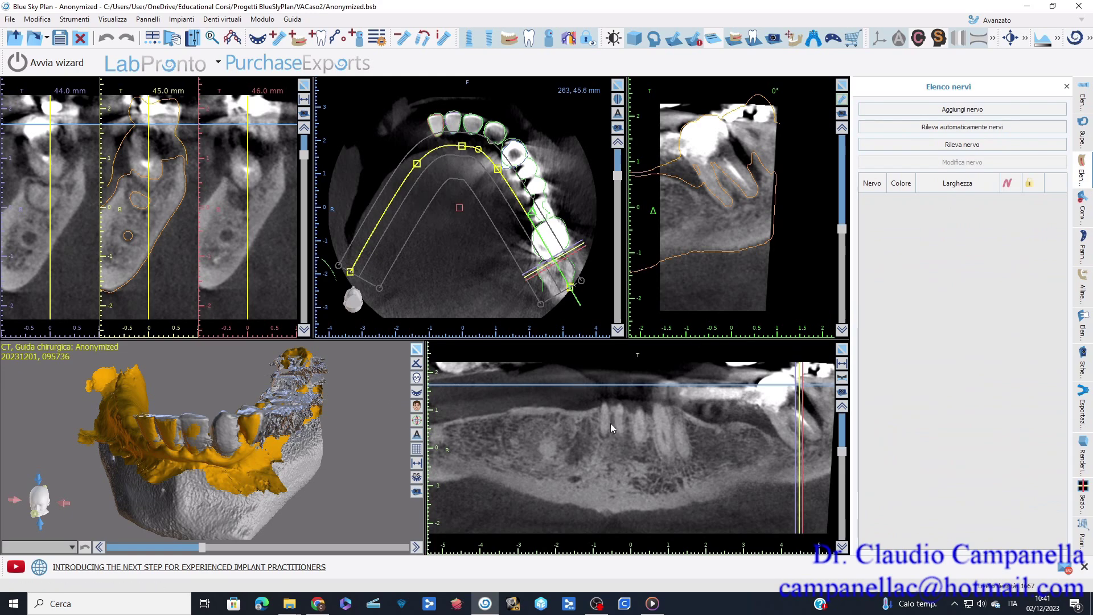
pyautogui.scroll(3, 595, 422)
pyautogui.scroll(2, 579, 421)
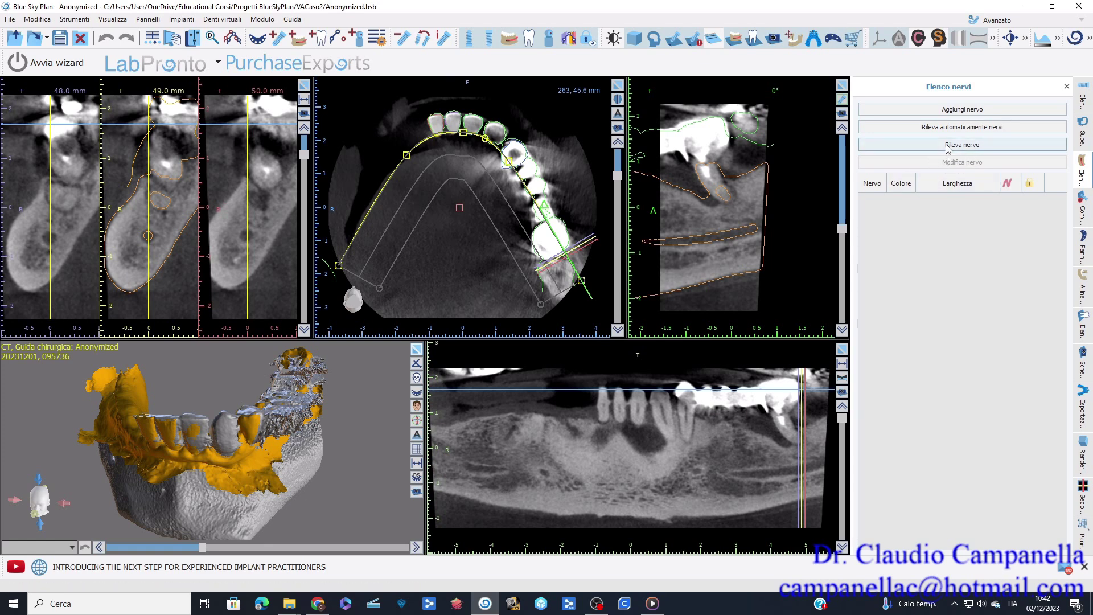
pyautogui.click(933, 129)
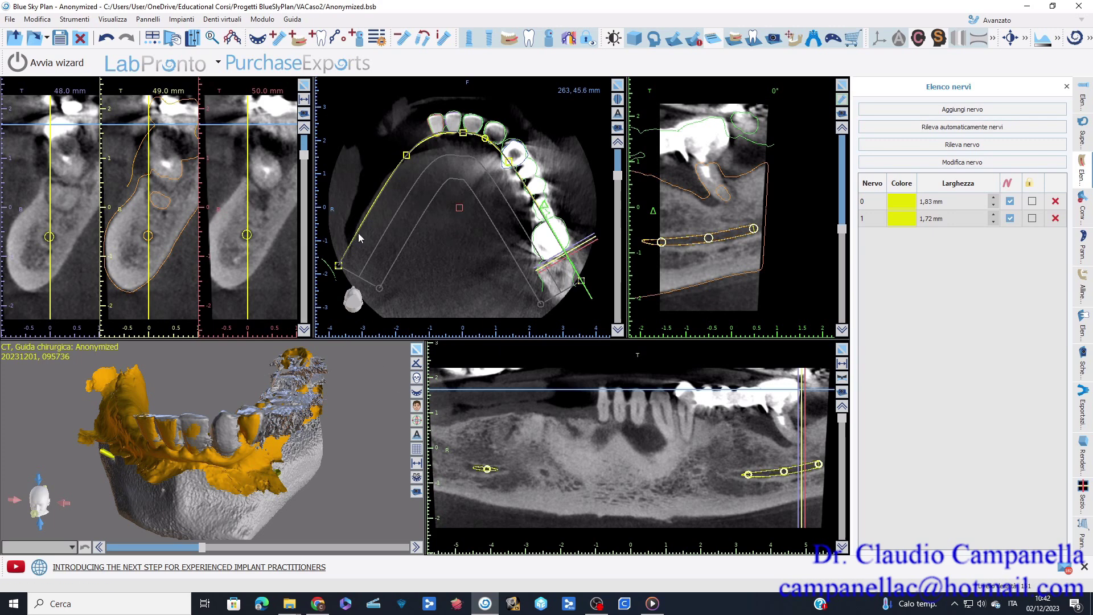
# - Check the traced nerve beneath the crowned molars slice by slice and recentre its front control point on the 34.0 mm cross-section
pyautogui.moveTo(304, 158); pyautogui.dragTo(302, 189)
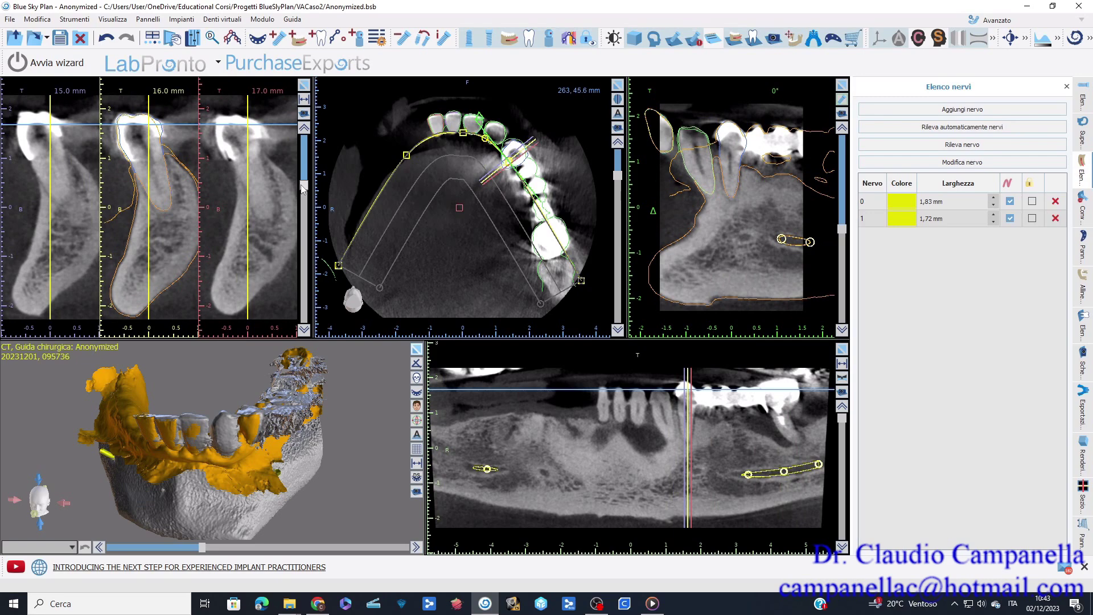
pyautogui.moveTo(303, 189); pyautogui.dragTo(304, 175)
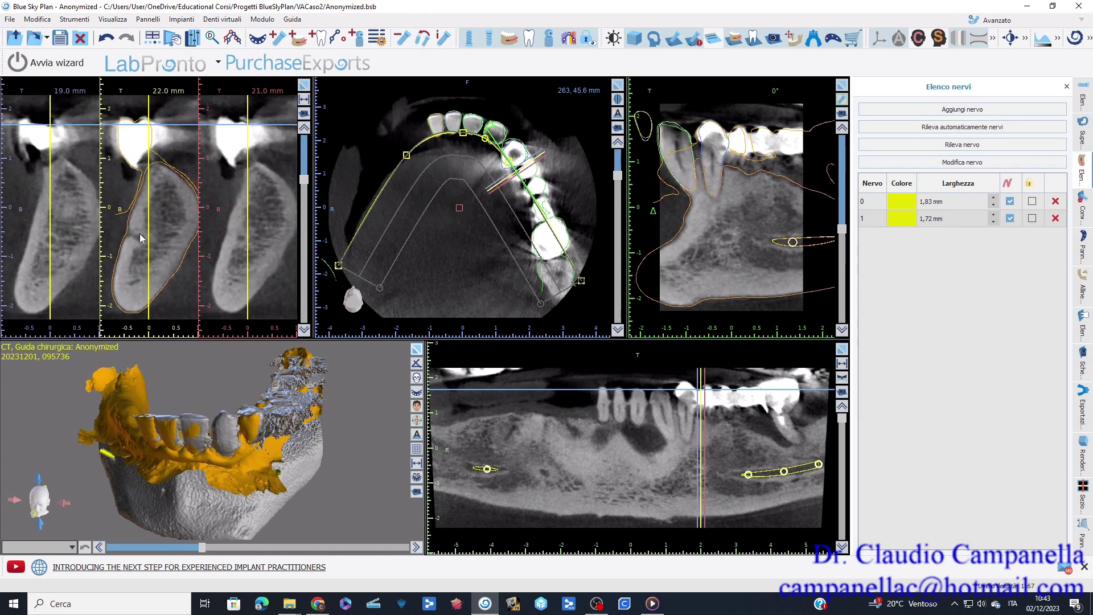
pyautogui.scroll(-8, 141, 238)
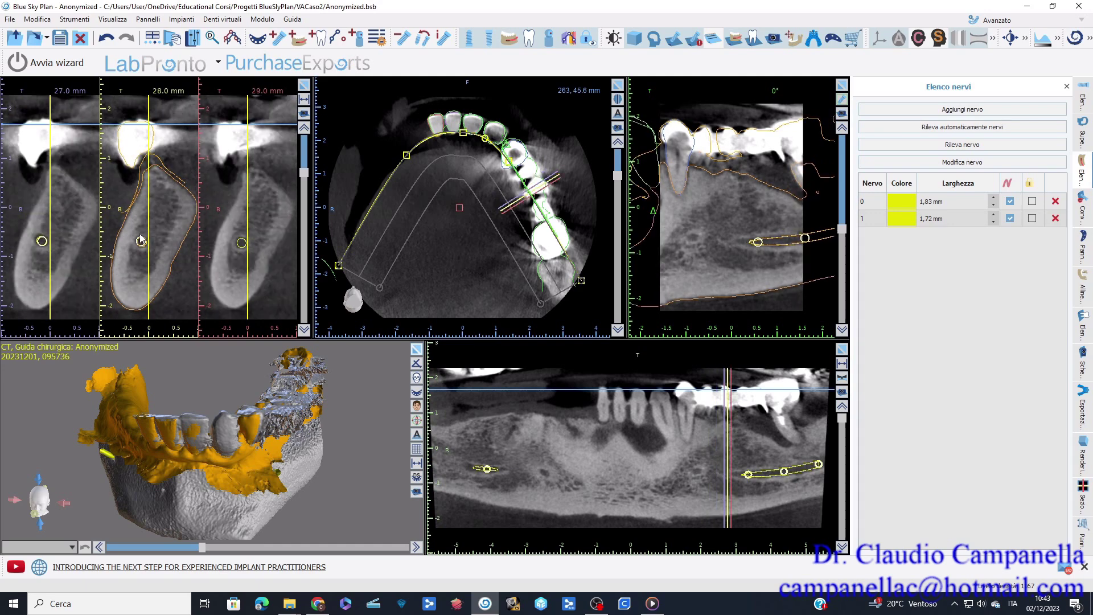
pyautogui.scroll(-5, 158, 255)
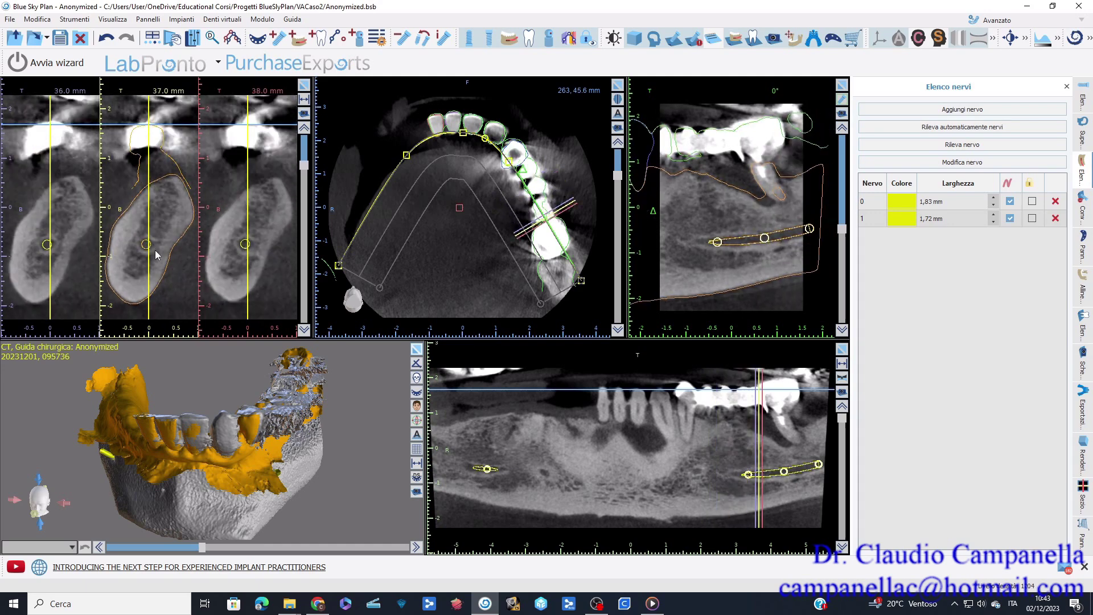
pyautogui.scroll(-16, 158, 255)
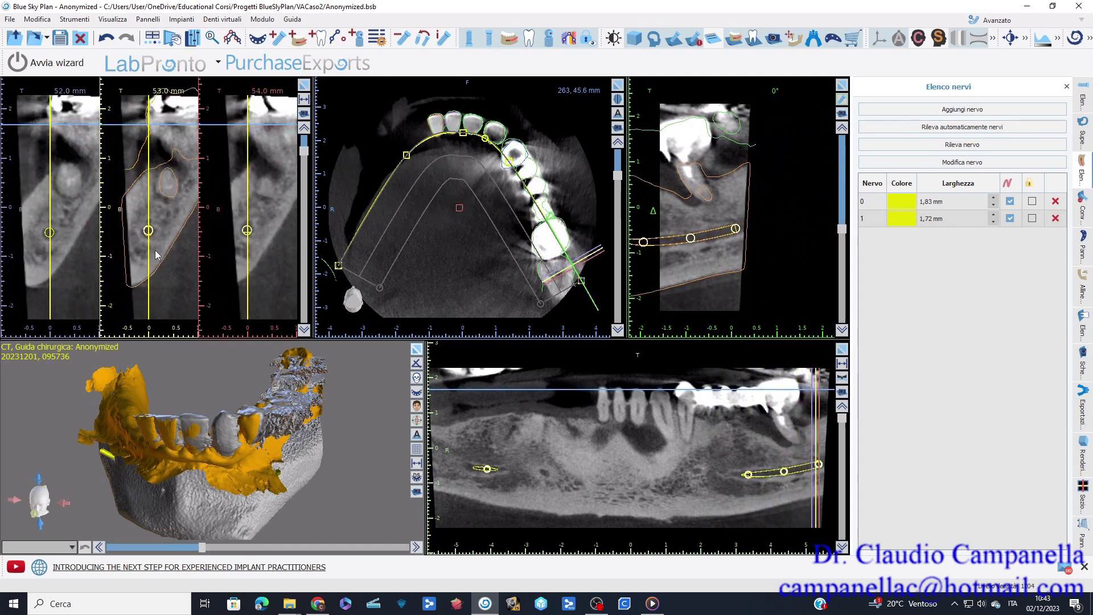
pyautogui.scroll(-2, 157, 255)
pyautogui.scroll(-2, 158, 255)
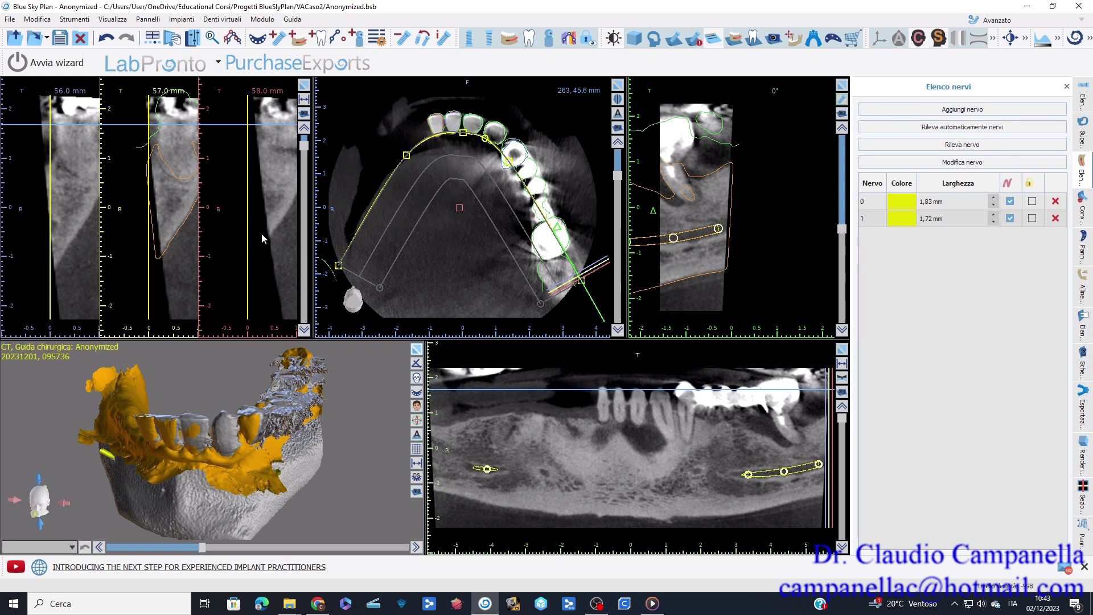
pyautogui.scroll(12, 277, 204)
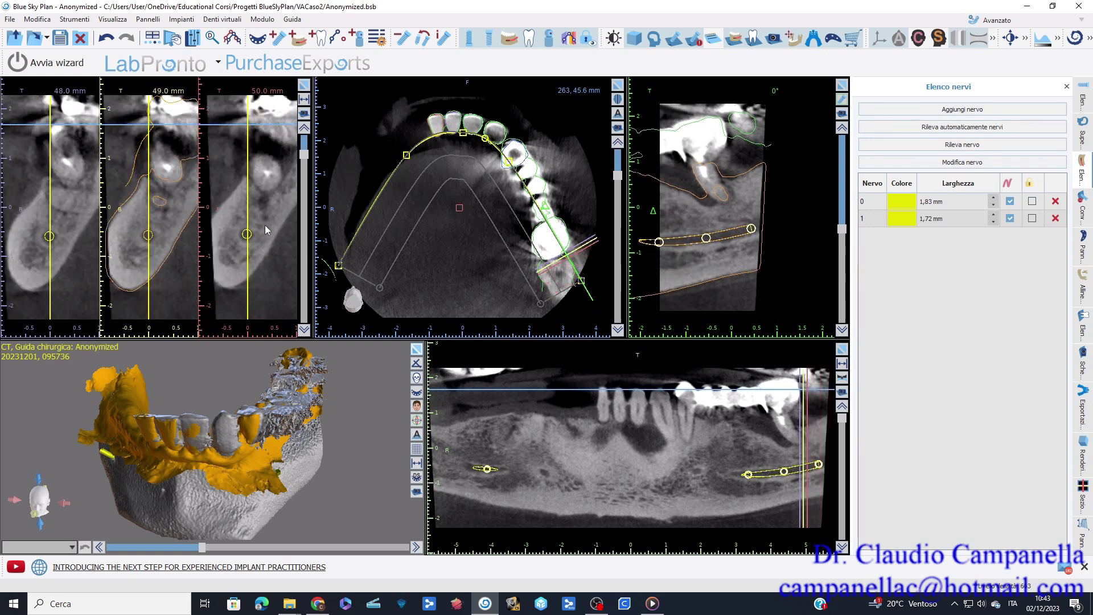
pyautogui.scroll(11, 263, 227)
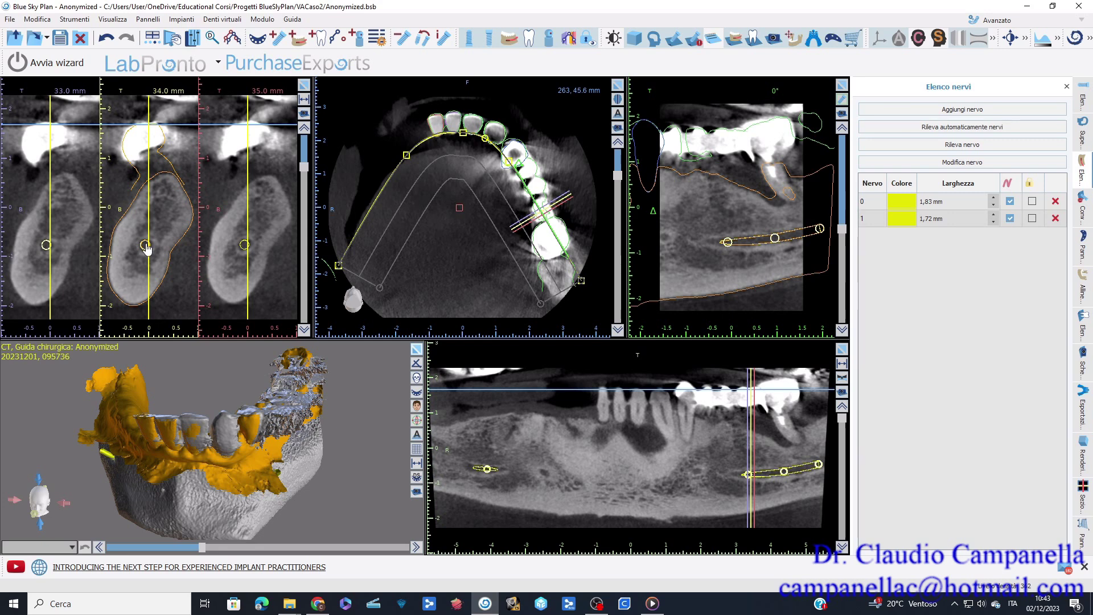
pyautogui.moveTo(145, 249)
pyautogui.mouseDown()
pyautogui.moveTo(153, 237)
pyautogui.moveTo(147, 249)
pyautogui.mouseUp()
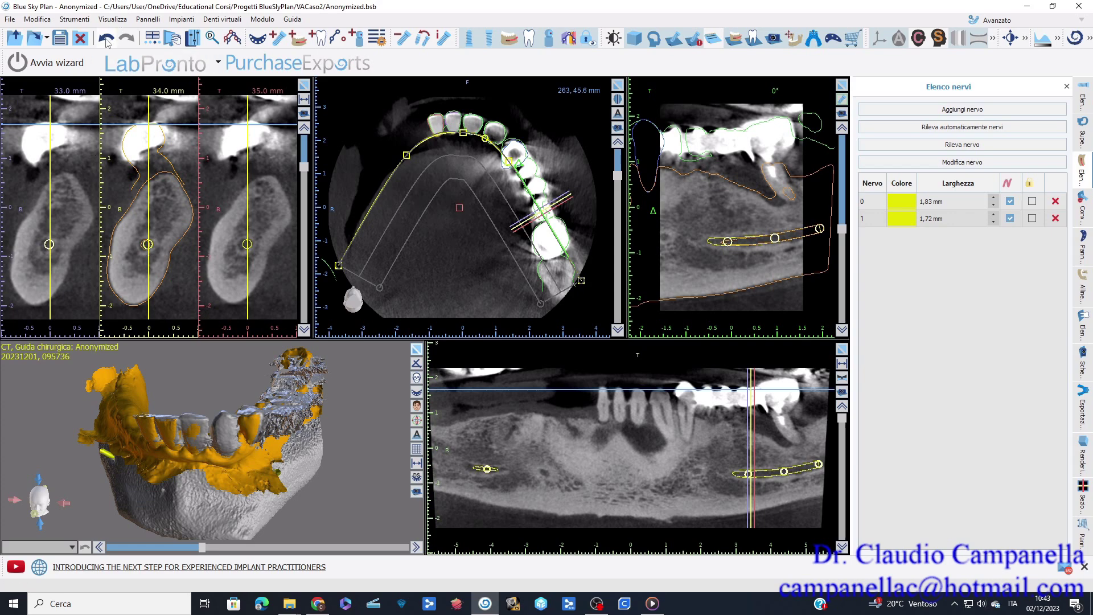
# - Examine the course of the detected nerve on the edentulous side through the cross-sections between about -18 and -53 mm
pyautogui.moveTo(305, 168); pyautogui.dragTo(306, 273)
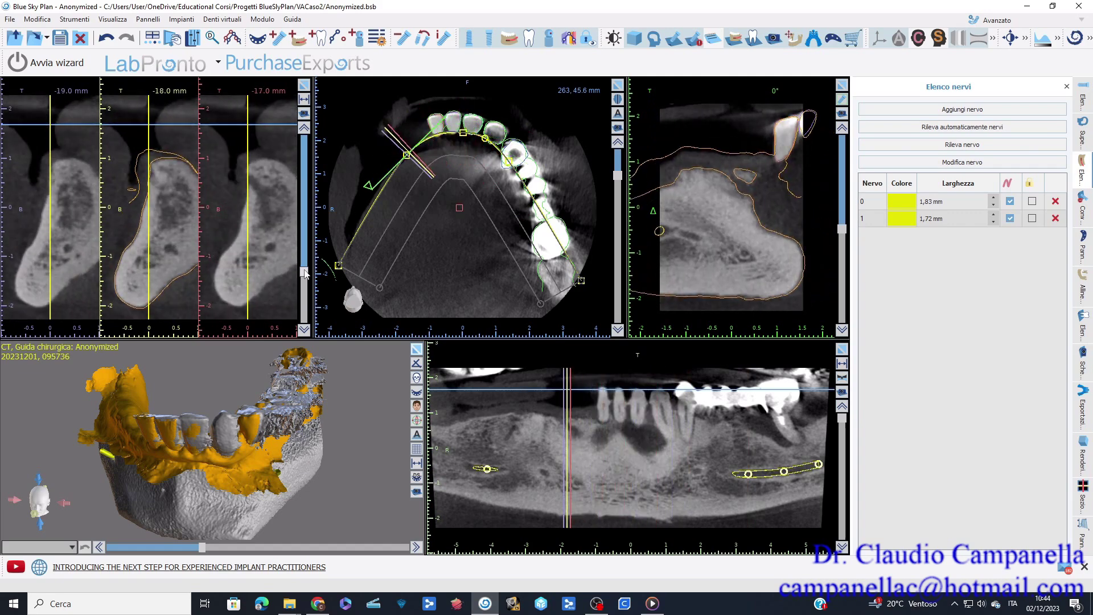
pyautogui.moveTo(305, 275)
pyautogui.mouseDown()
pyautogui.moveTo(306, 288)
pyautogui.moveTo(305, 272)
pyautogui.mouseUp()
pyautogui.scroll(-8, 209, 213)
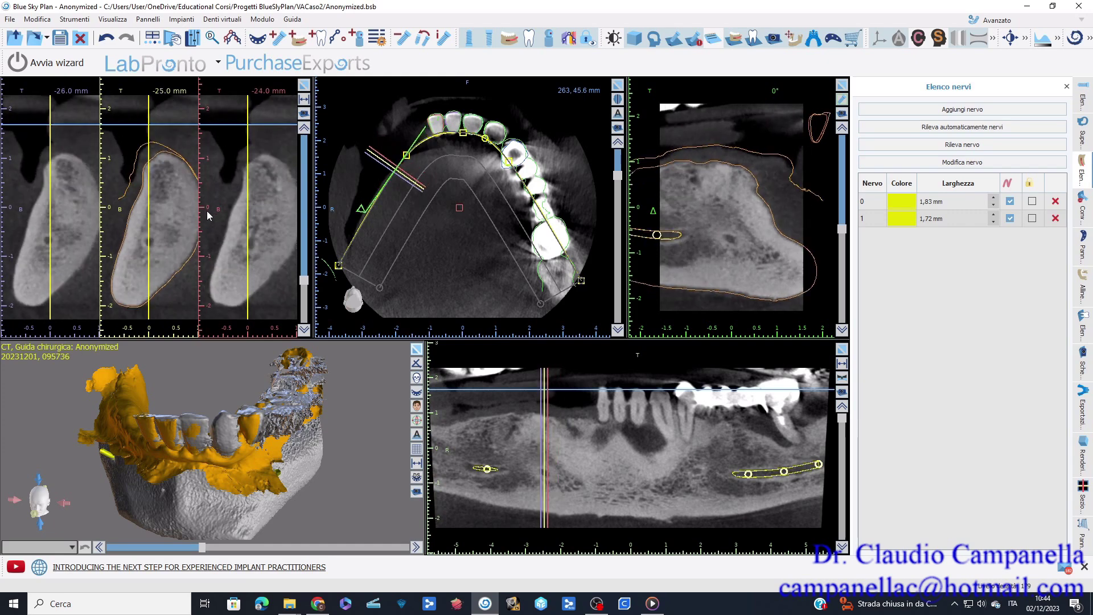
pyautogui.scroll(-13, 208, 215)
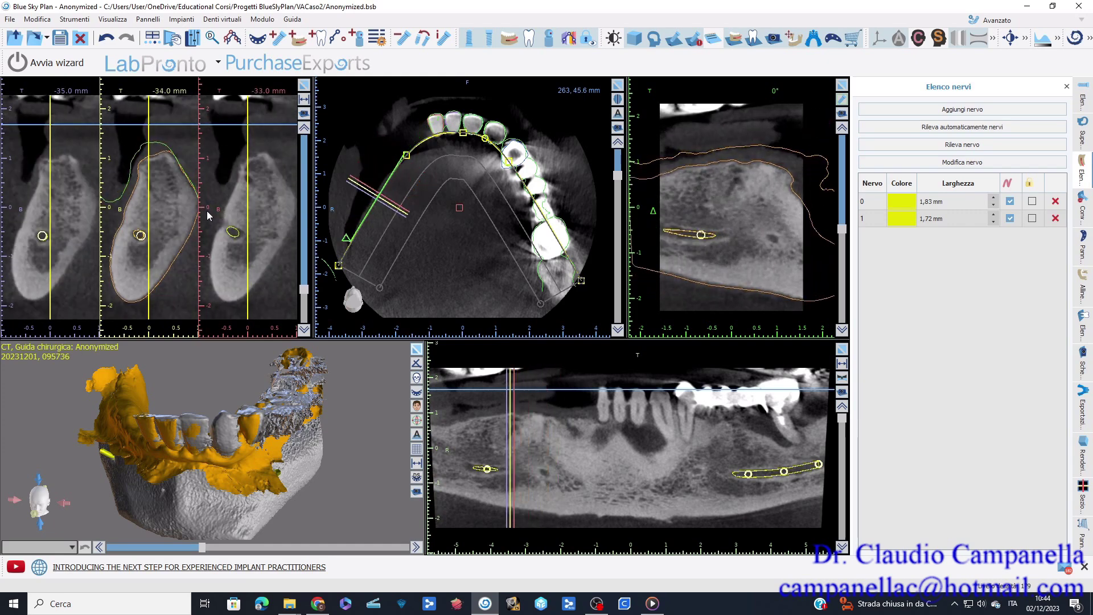
pyautogui.scroll(-9, 206, 222)
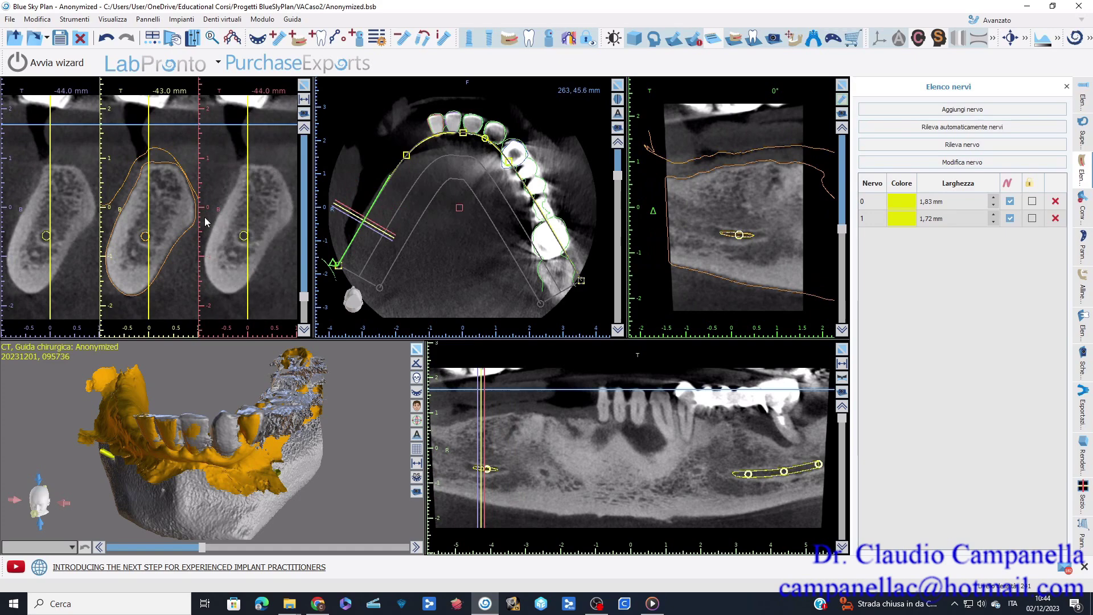
pyautogui.scroll(-7, 206, 222)
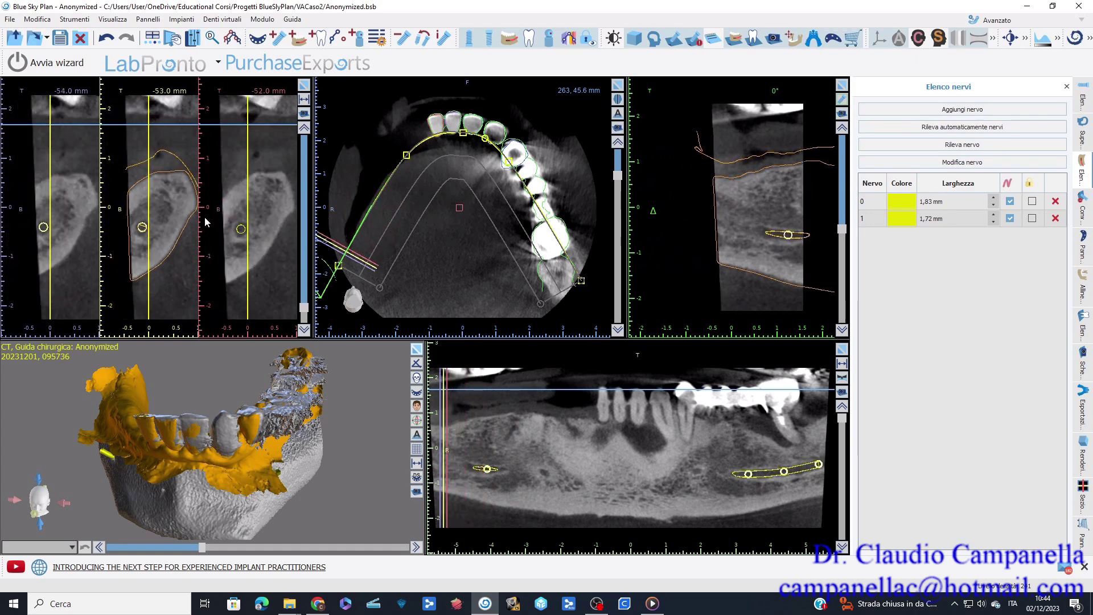
pyautogui.scroll(13, 199, 214)
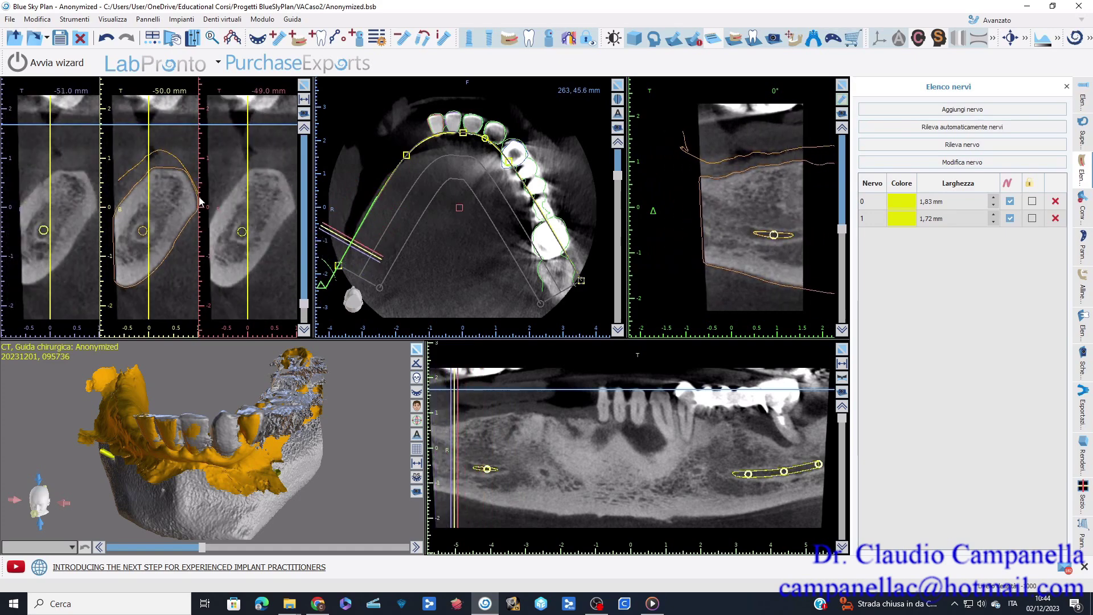
pyautogui.scroll(18, 198, 195)
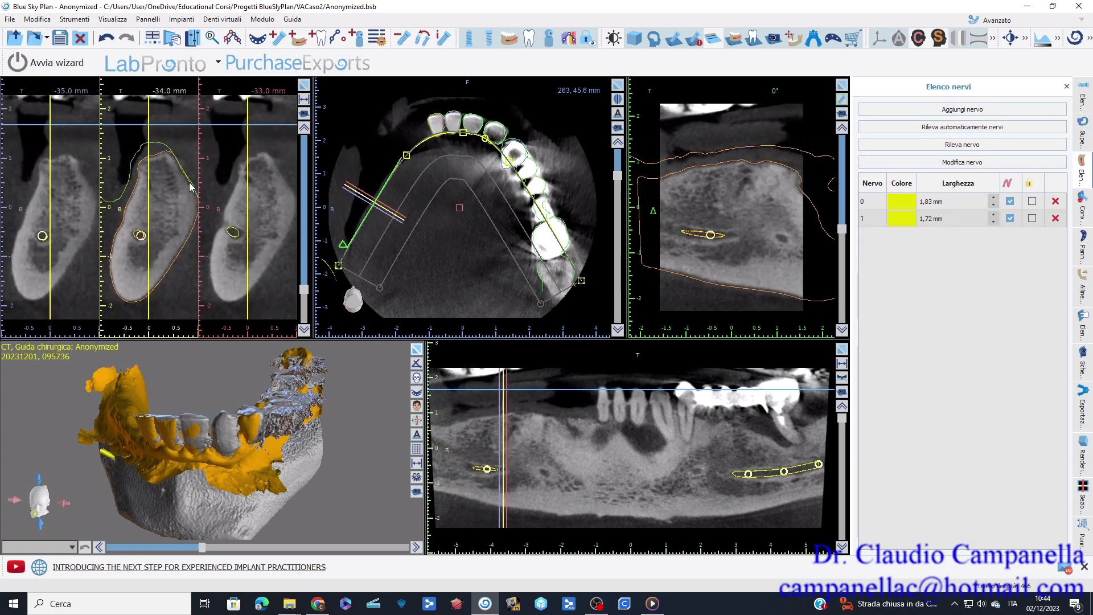
pyautogui.scroll(2, 190, 185)
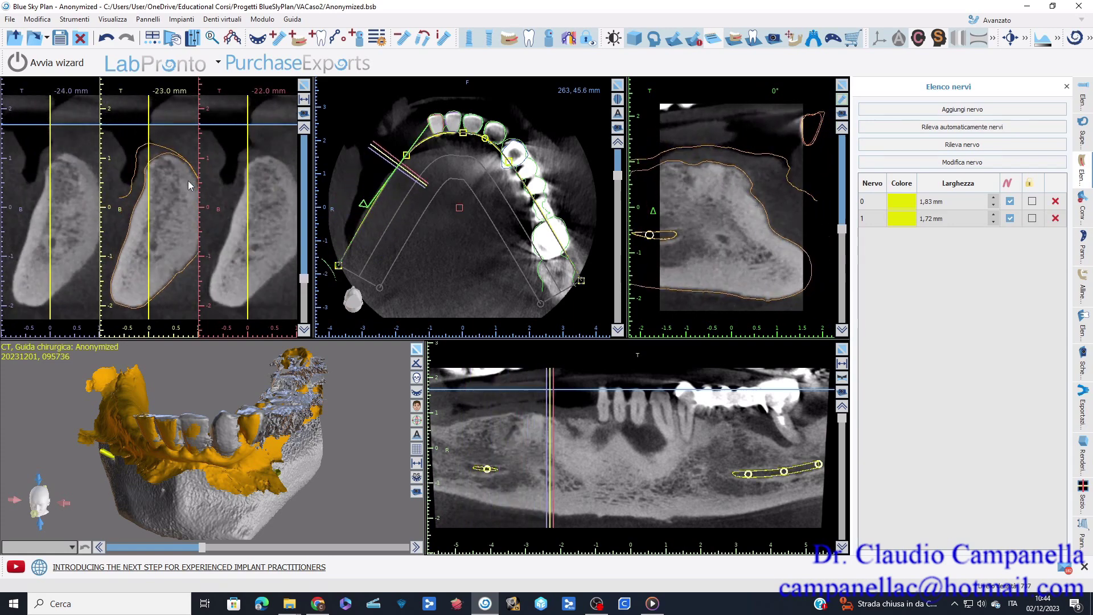
pyautogui.scroll(-2, 189, 185)
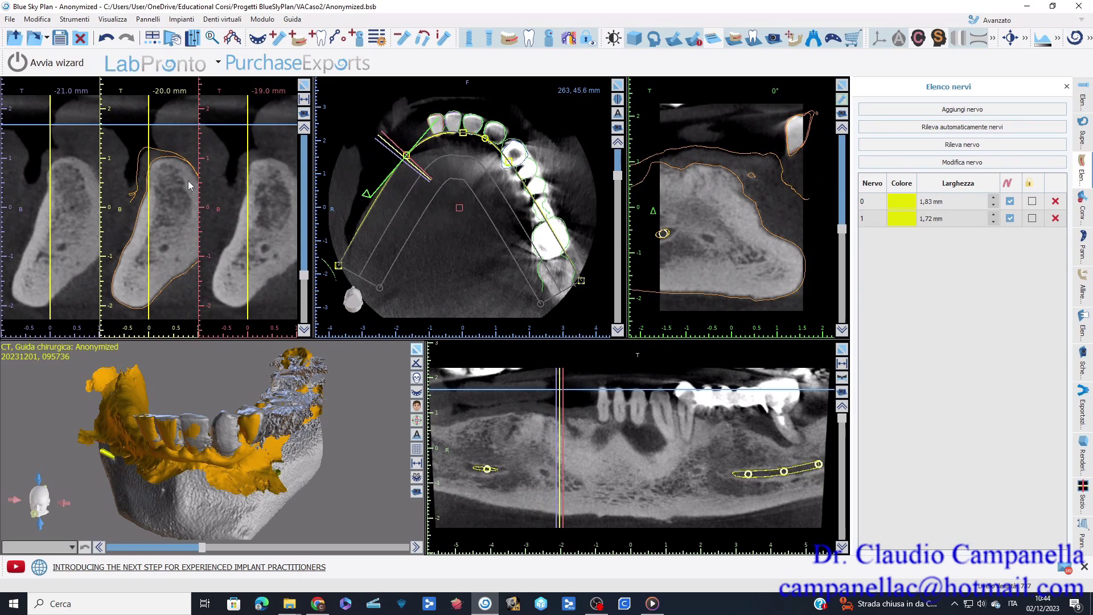
# - Examine the edentulous side's cross-sections between about -32 and -9 mm to follow the nerve canal forward towards the front teeth
pyautogui.scroll(-9, 190, 184)
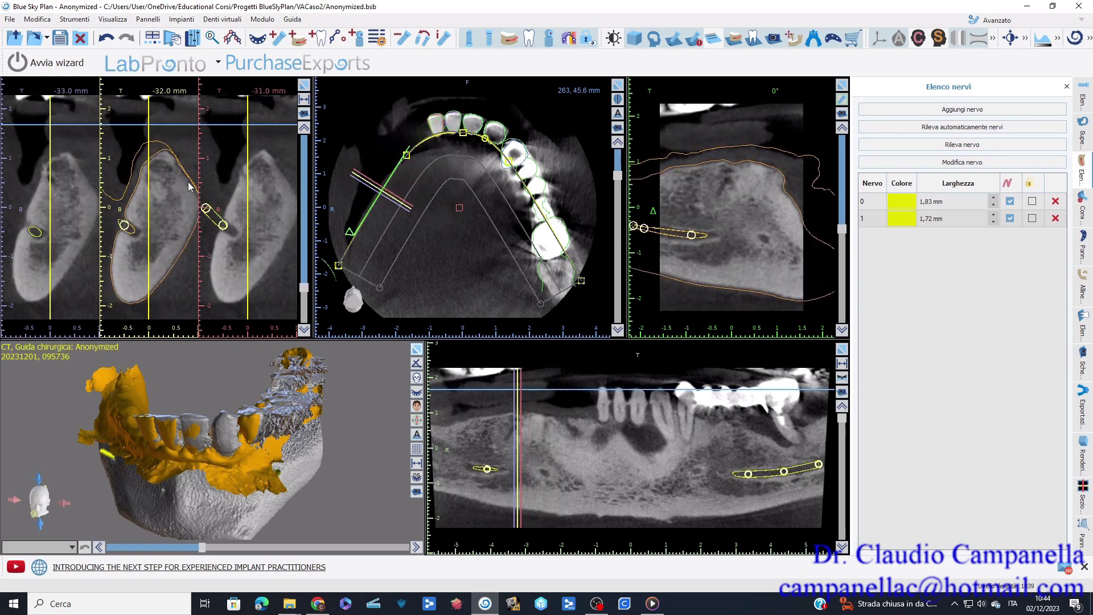
pyautogui.scroll(11, 189, 185)
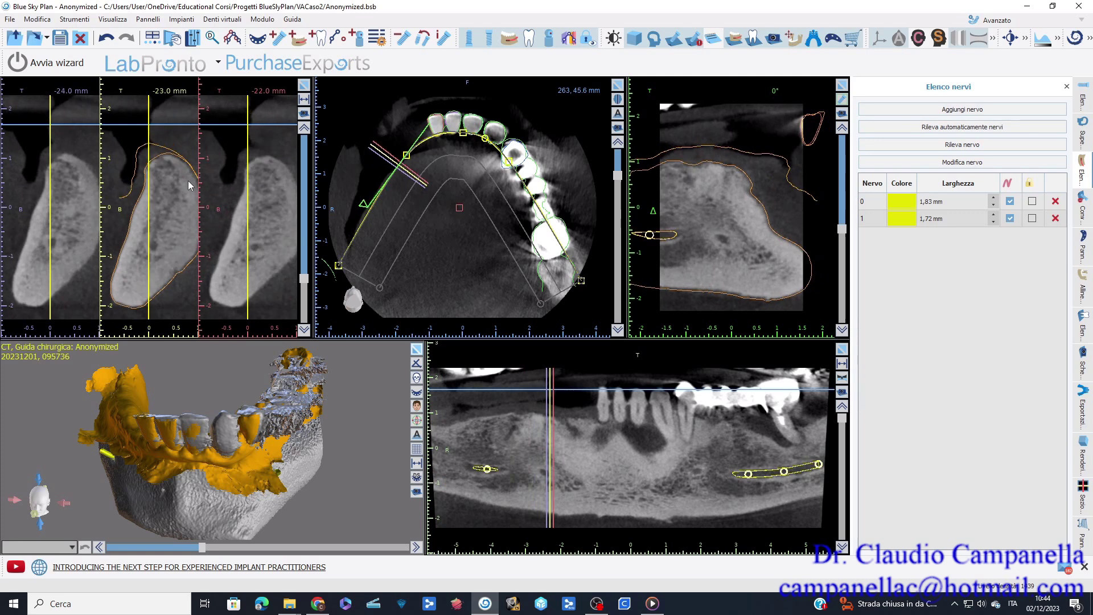
pyautogui.scroll(5, 188, 180)
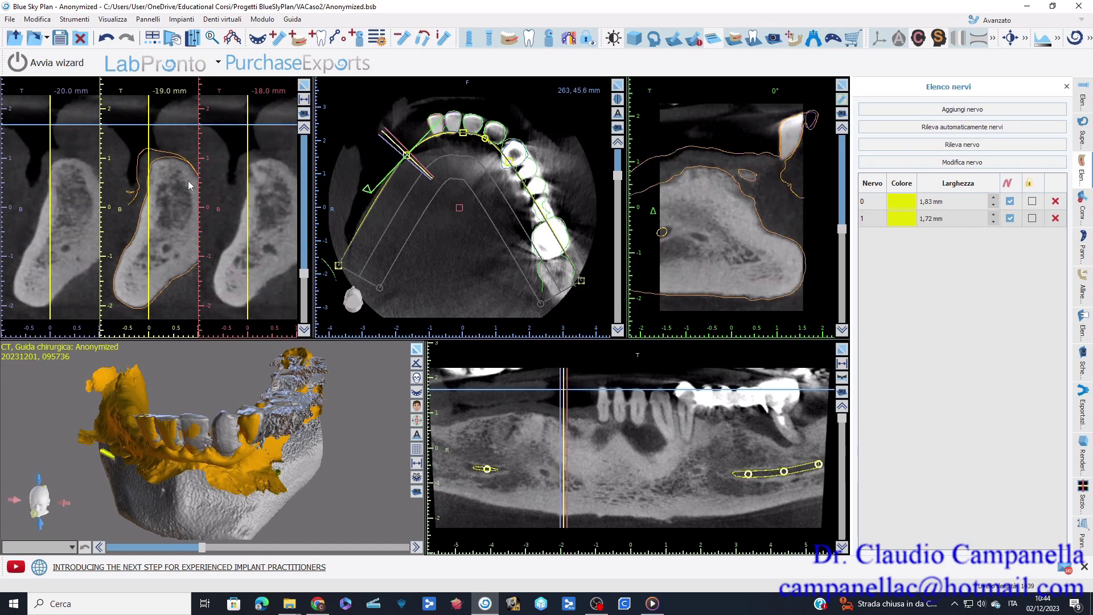
pyautogui.scroll(4, 188, 180)
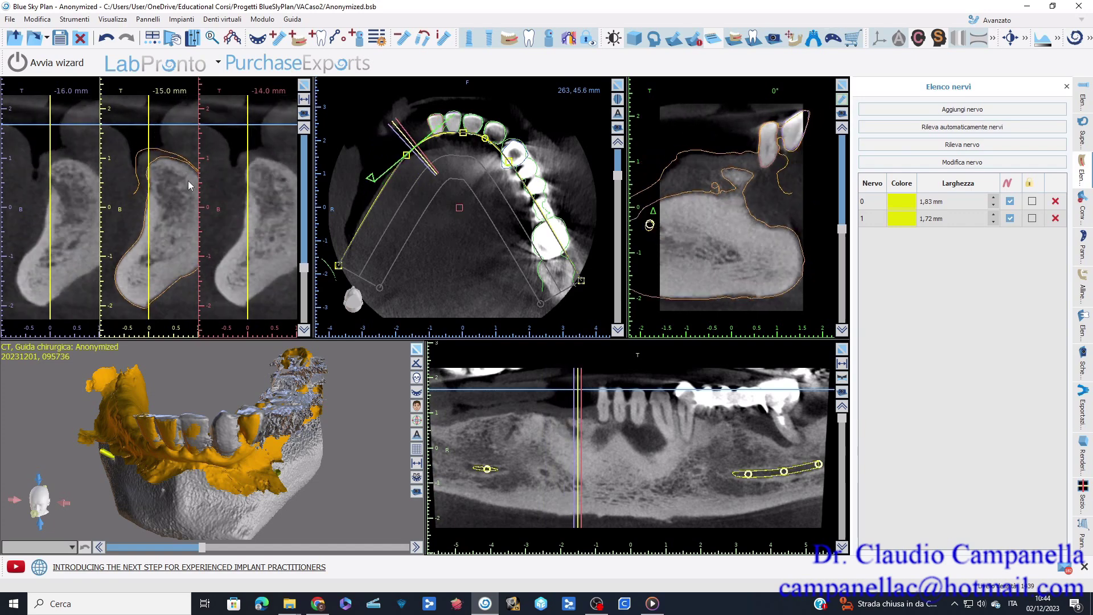
pyautogui.scroll(1, 188, 180)
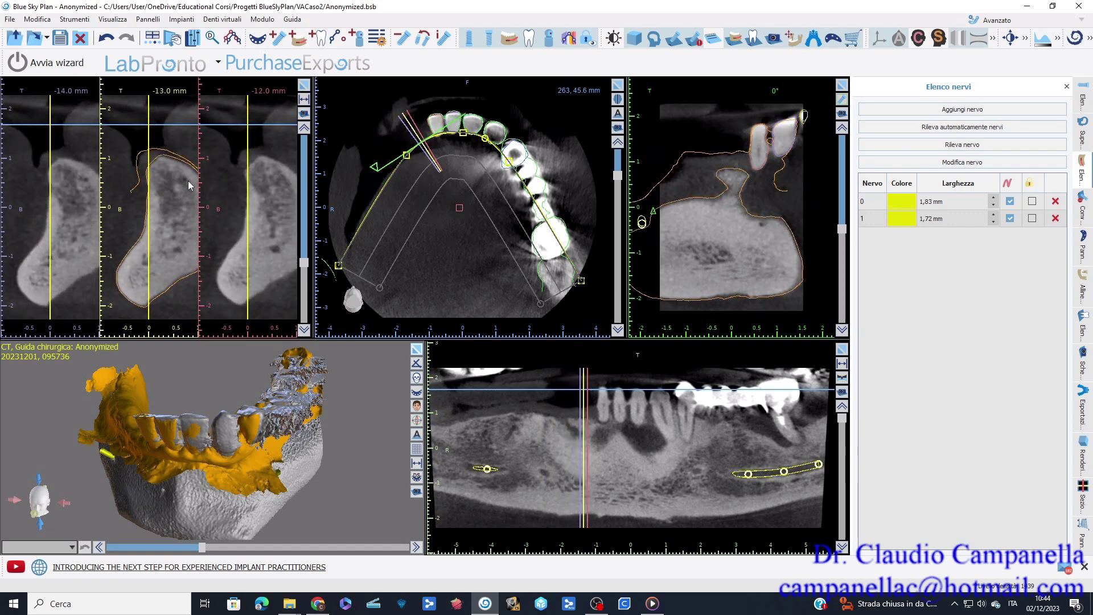
pyautogui.scroll(3, 187, 180)
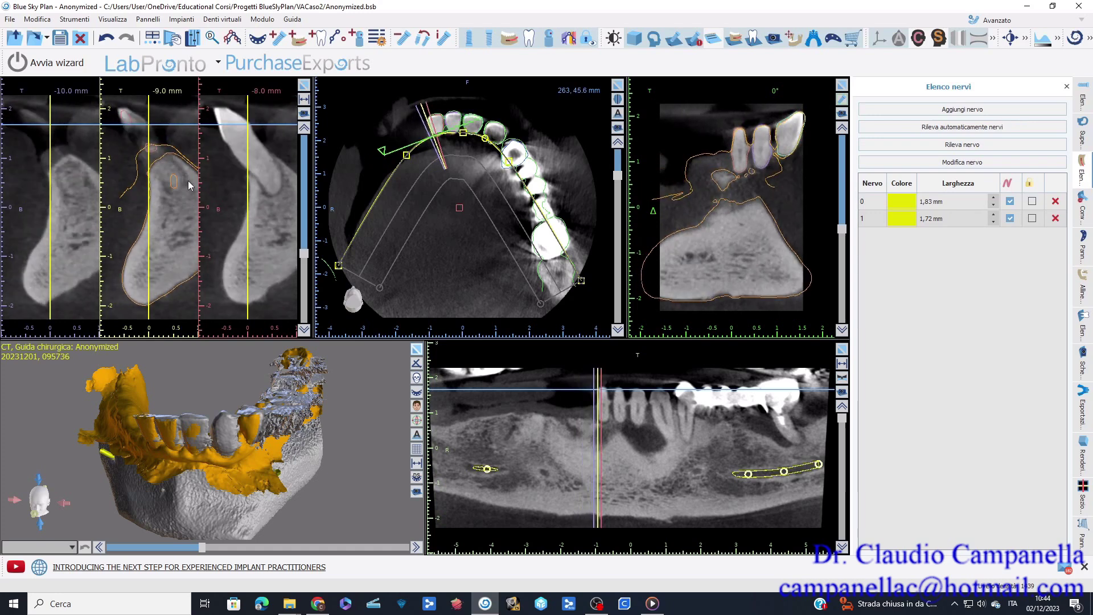
pyautogui.scroll(-1, 188, 182)
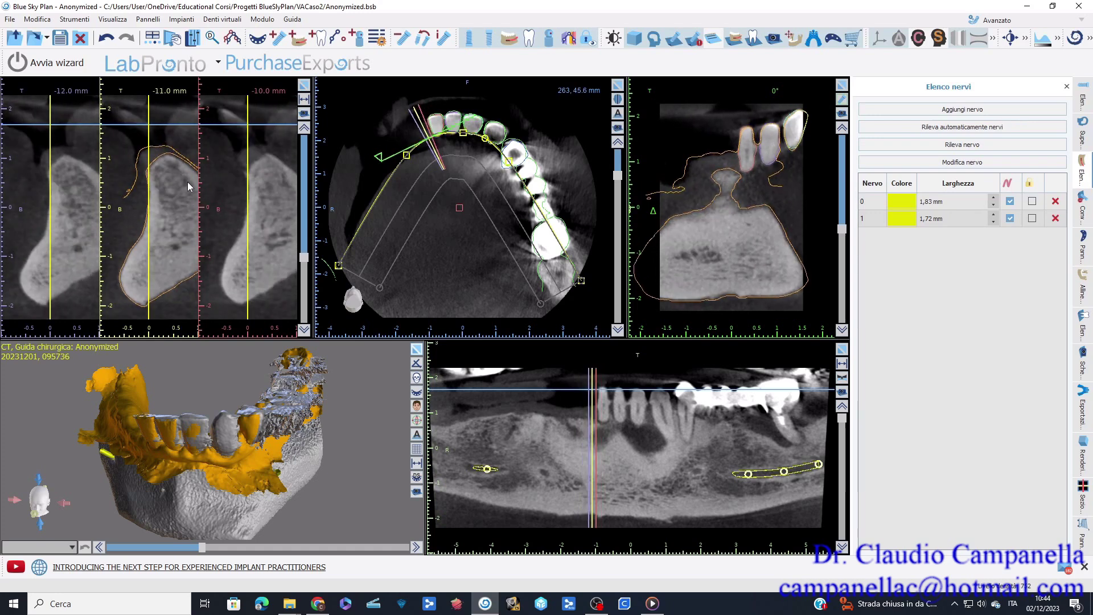
# - Add a nerve manually on the edentulous side, starting with a control point in the canal on the -11.0 mm cross-section
pyautogui.click(965, 110)
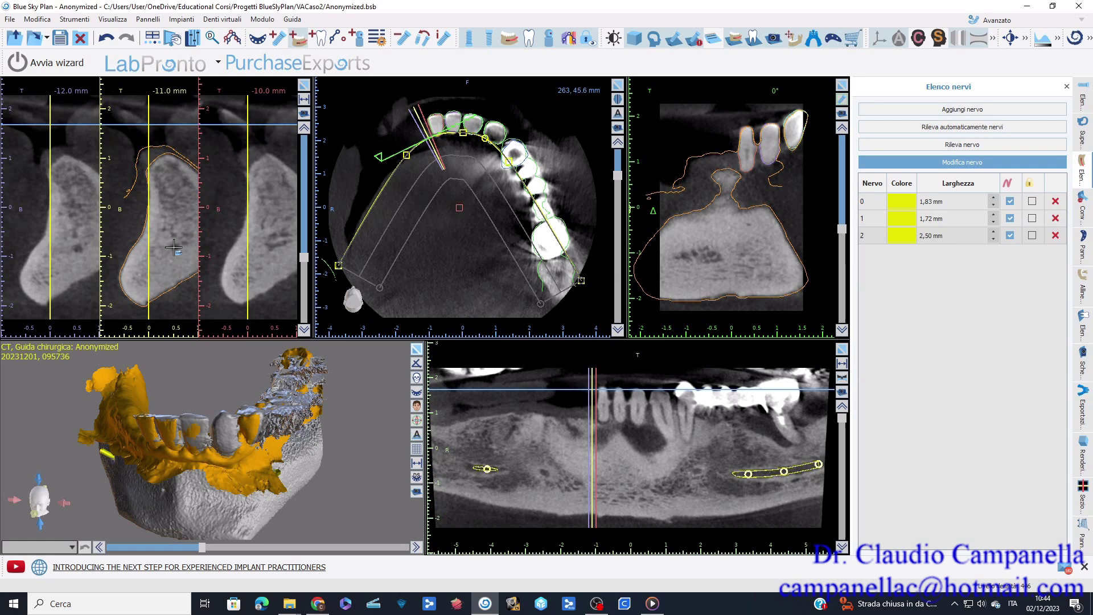
pyautogui.scroll(-1, 174, 247)
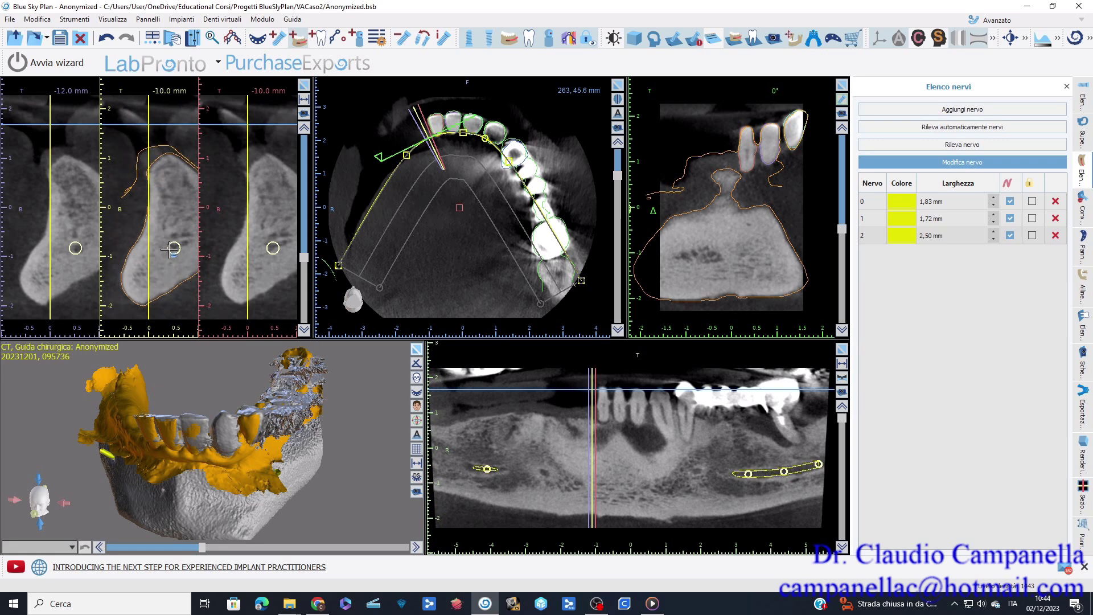
pyautogui.scroll(3, 171, 251)
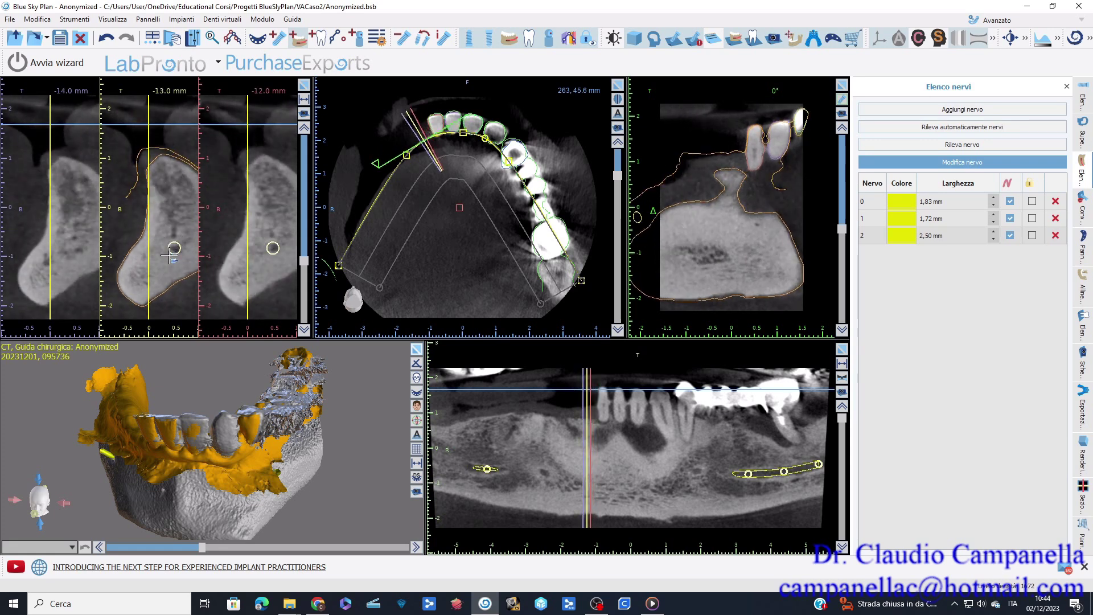
pyautogui.scroll(1, 165, 263)
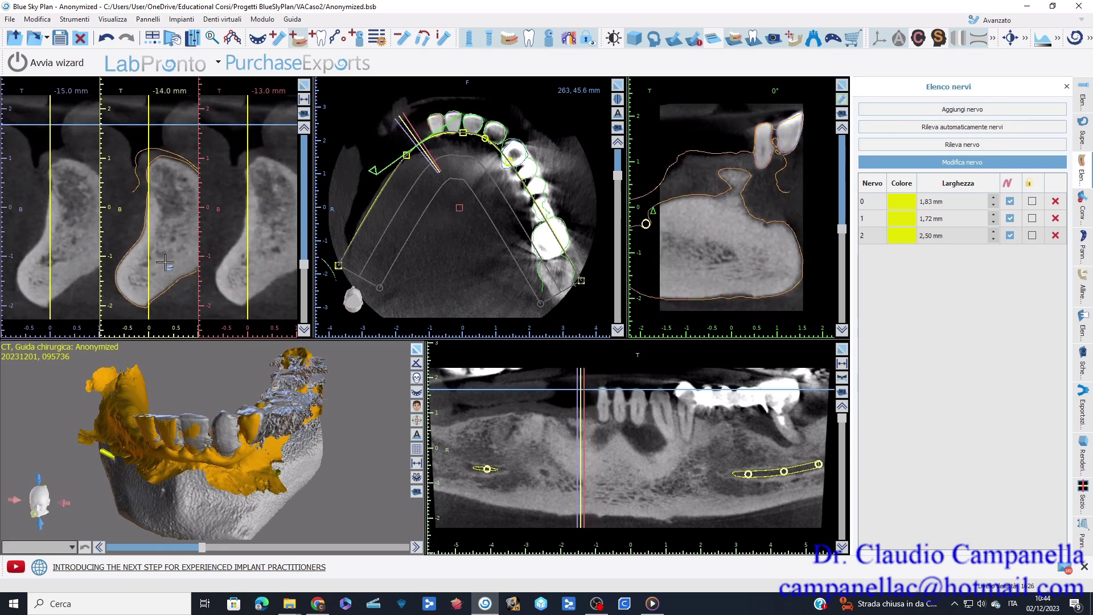
pyautogui.scroll(1, 160, 266)
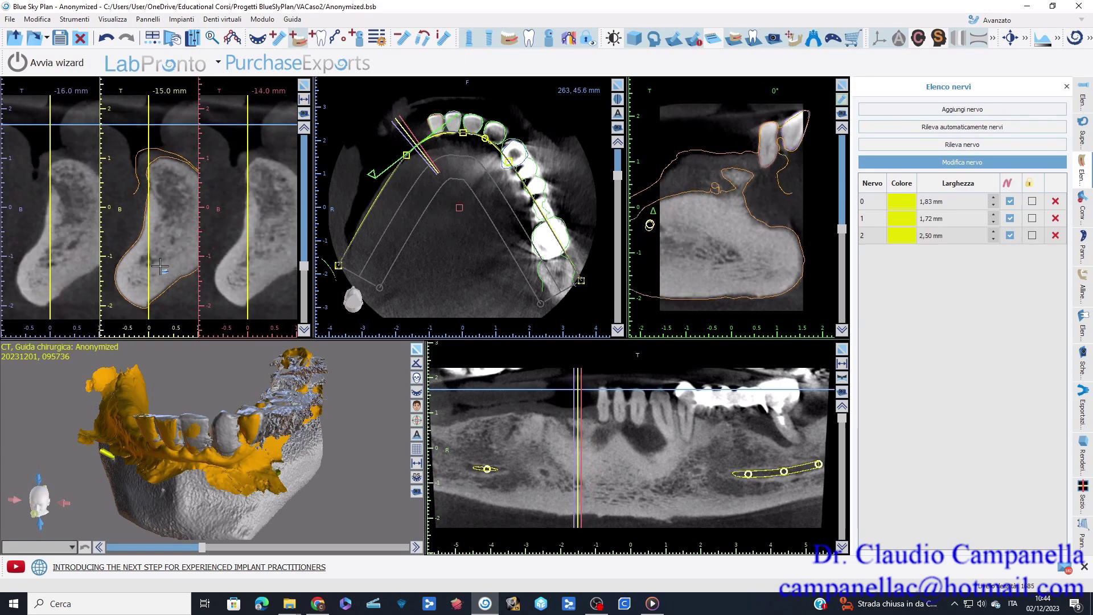
pyautogui.scroll(1, 160, 265)
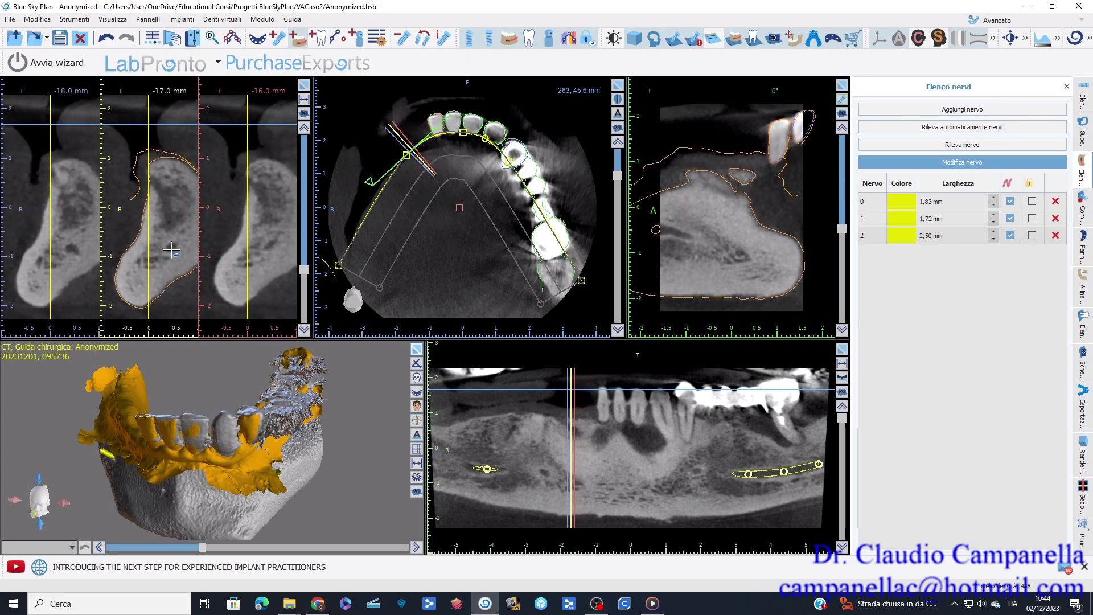
pyautogui.scroll(1, 165, 255)
pyautogui.scroll(2, 165, 257)
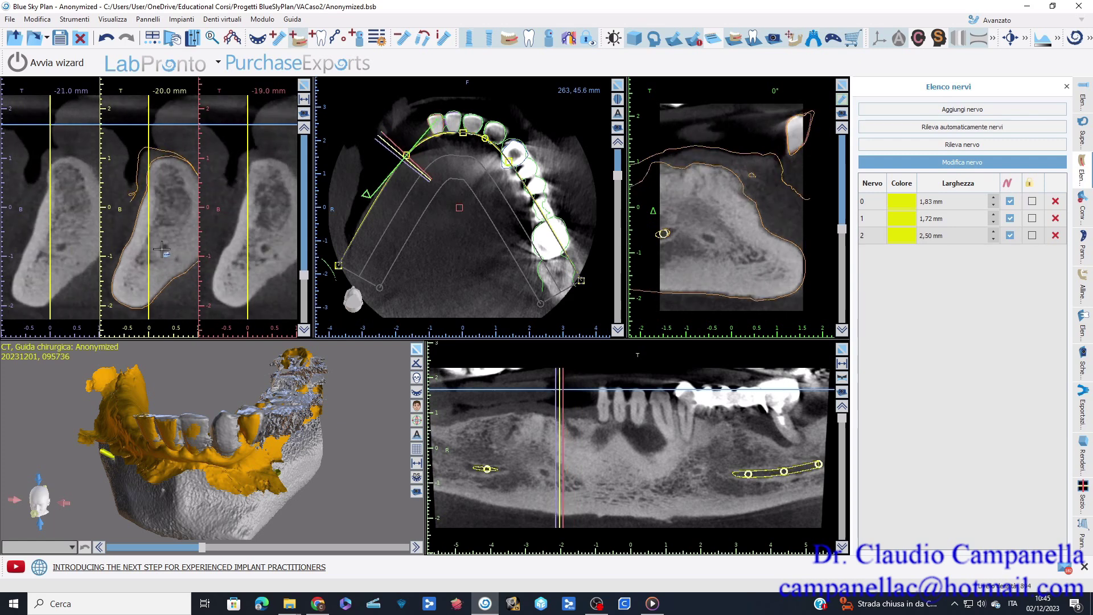
# - Place the remaining control points along the canal on the cross-sections from about -25 to -32 mm and finish the nerve
pyautogui.scroll(5, 156, 259)
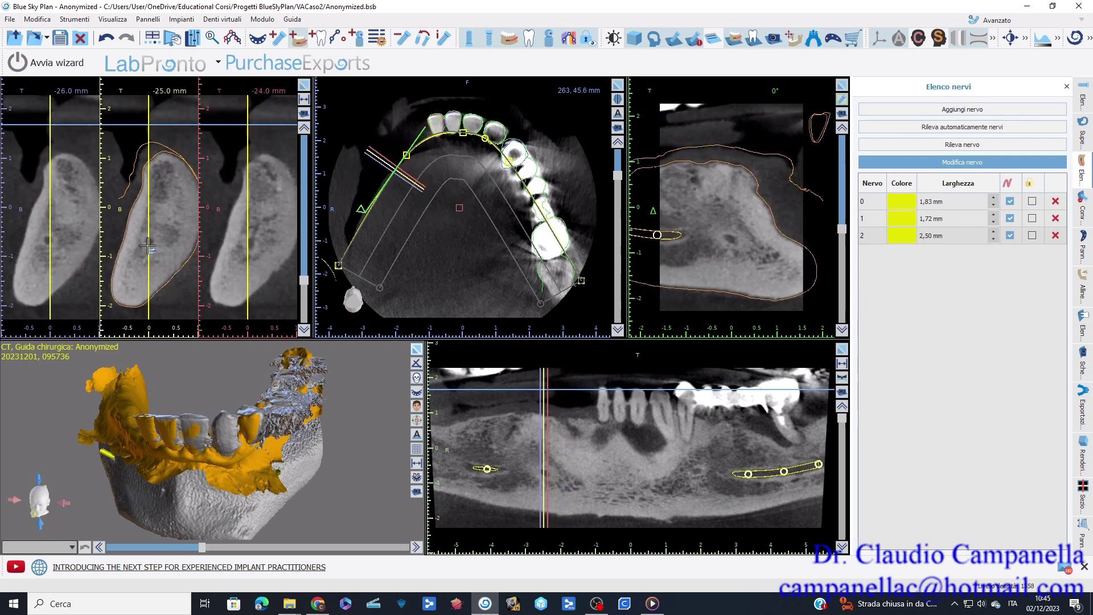
pyautogui.scroll(3, 147, 242)
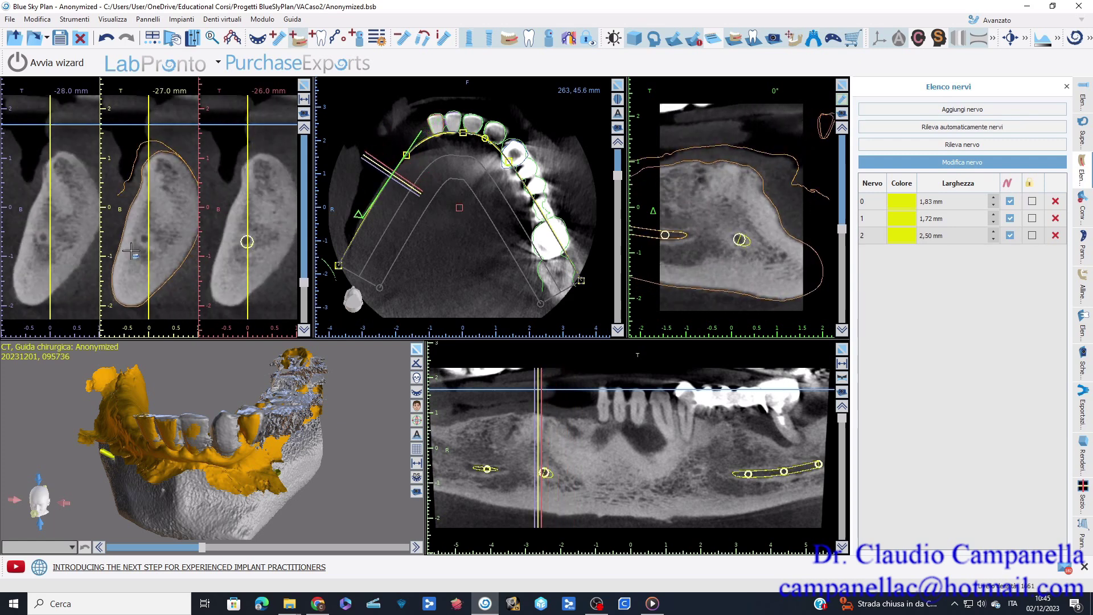
pyautogui.scroll(4, 137, 233)
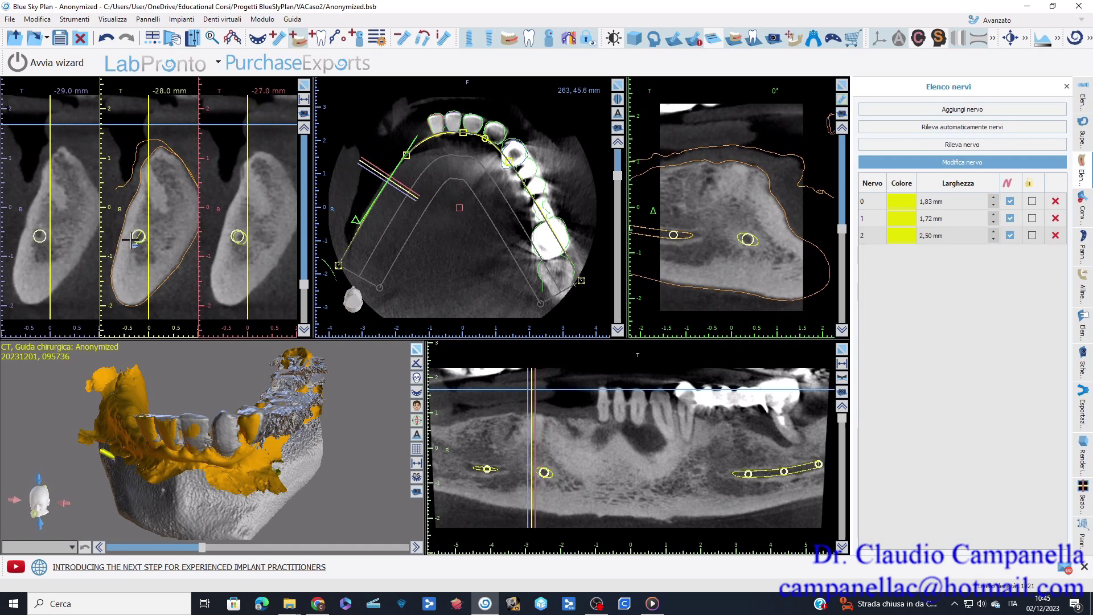
pyautogui.click(132, 231)
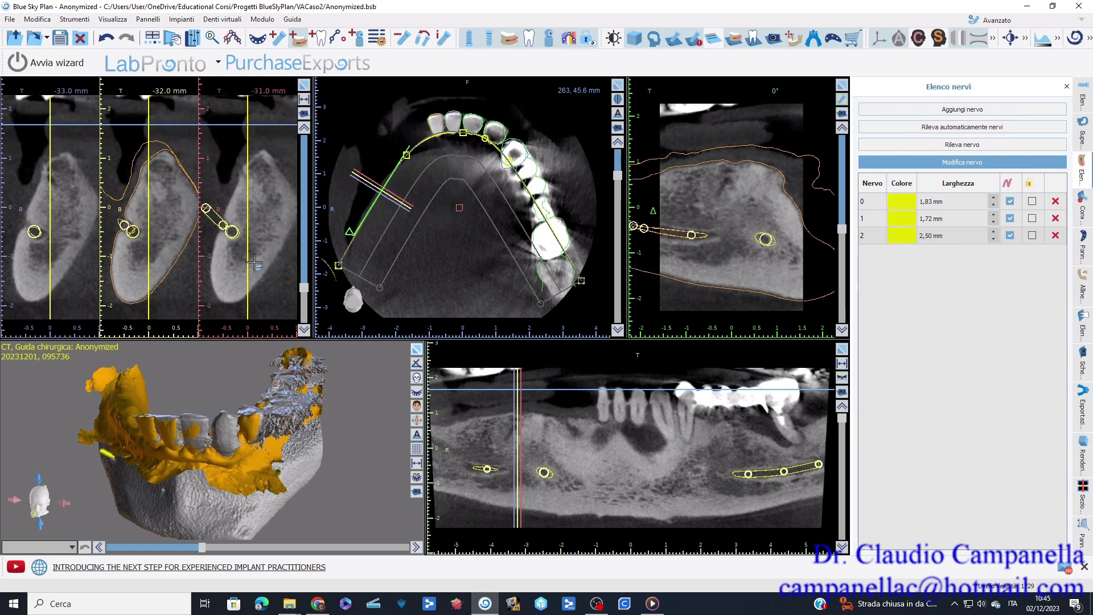
pyautogui.scroll(3, 200, 471)
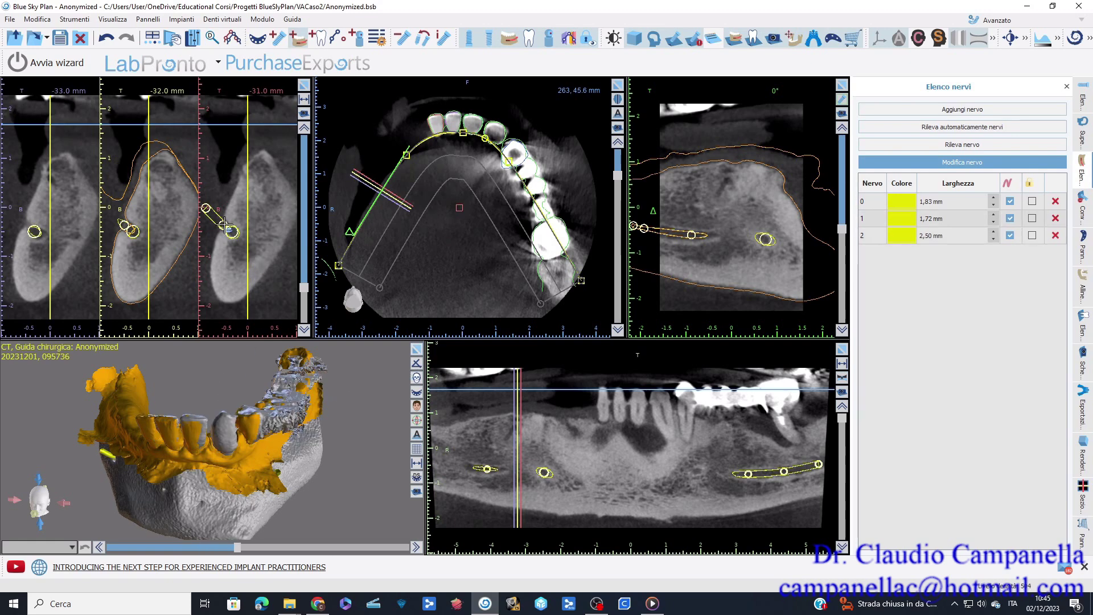
pyautogui.click(226, 227)
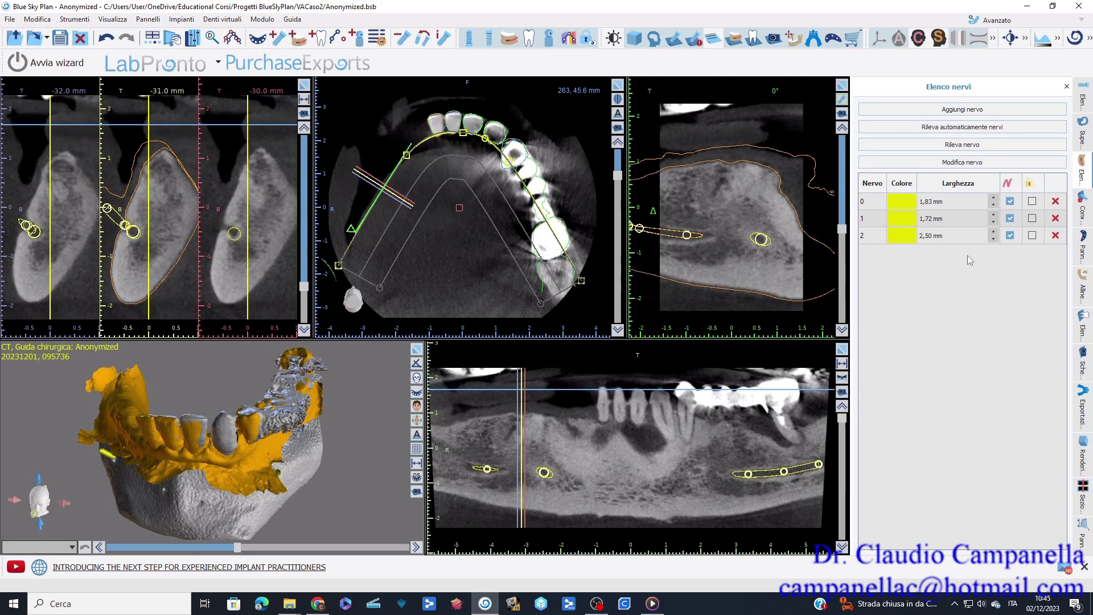
# - Maximize the 3D view and raise the CT surface threshold to 3433 to inspect the nerve paths inside the bone from several sides
pyautogui.click(1084, 137)
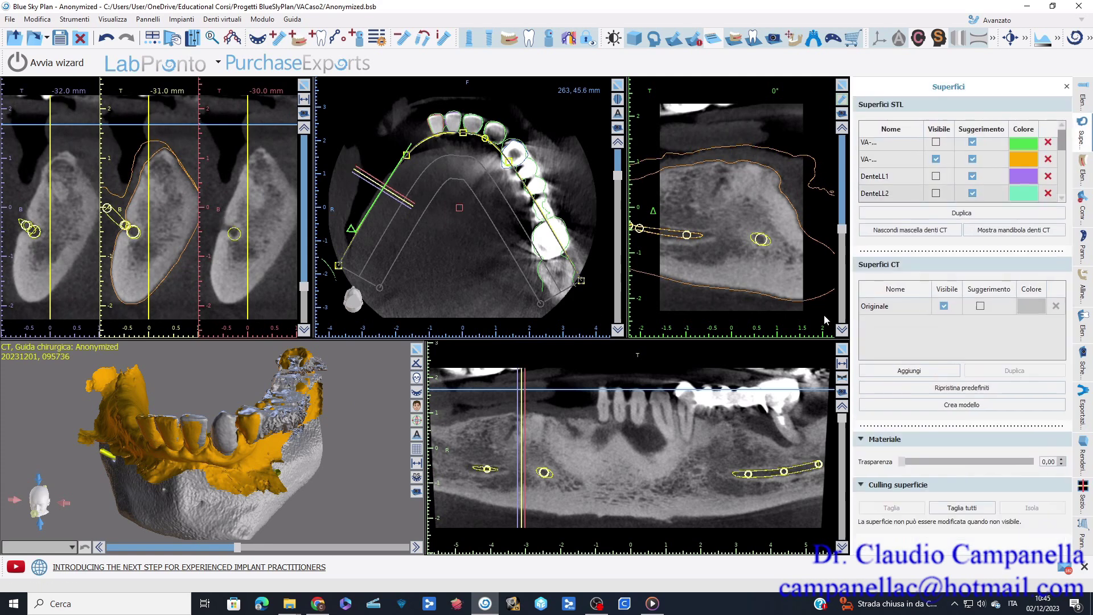
pyautogui.click(416, 348)
pyautogui.moveTo(372, 470); pyautogui.dragTo(539, 411)
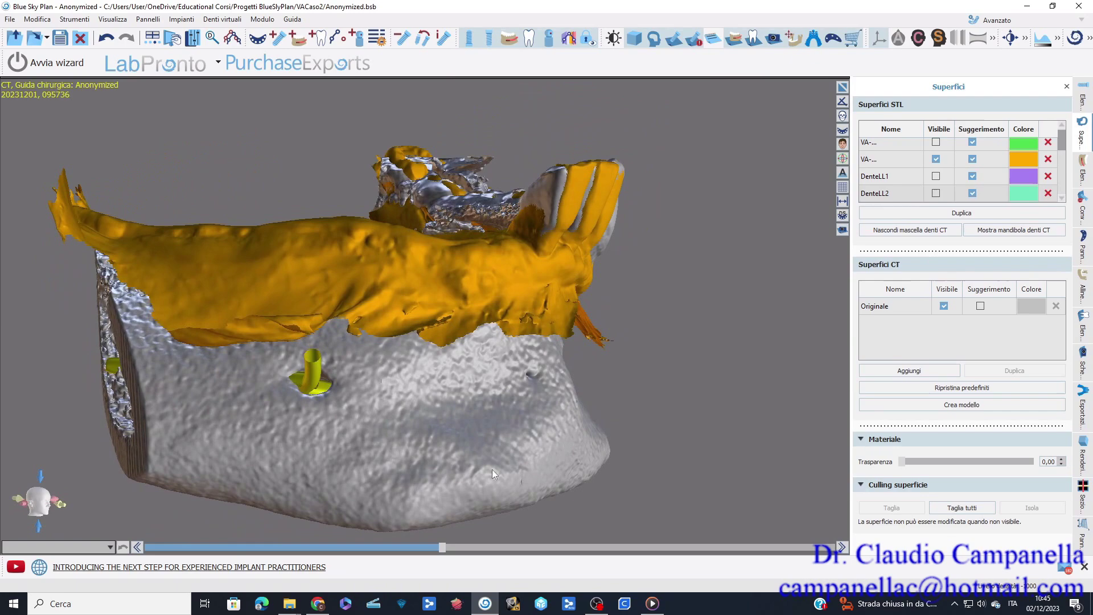
pyautogui.moveTo(443, 550); pyautogui.dragTo(544, 513)
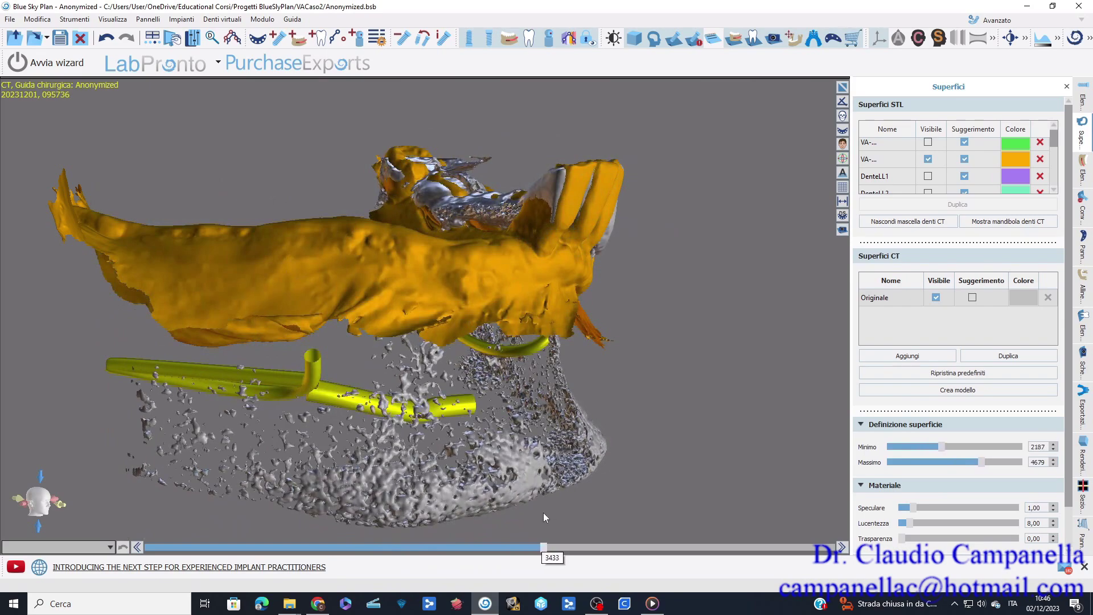
pyautogui.moveTo(512, 453); pyautogui.dragTo(364, 390)
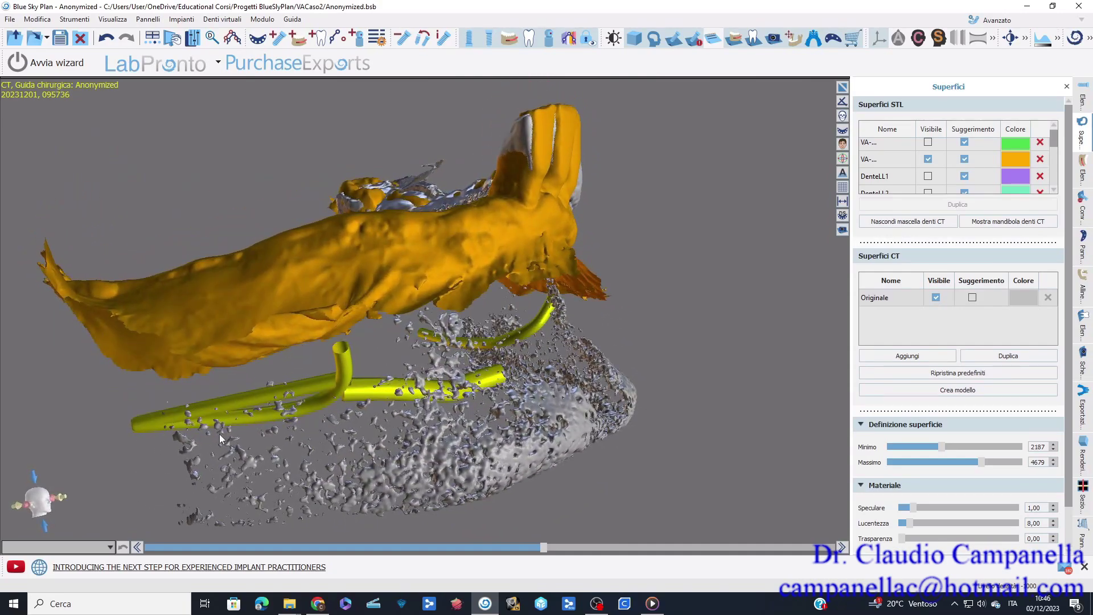
pyautogui.moveTo(206, 430); pyautogui.dragTo(337, 444)
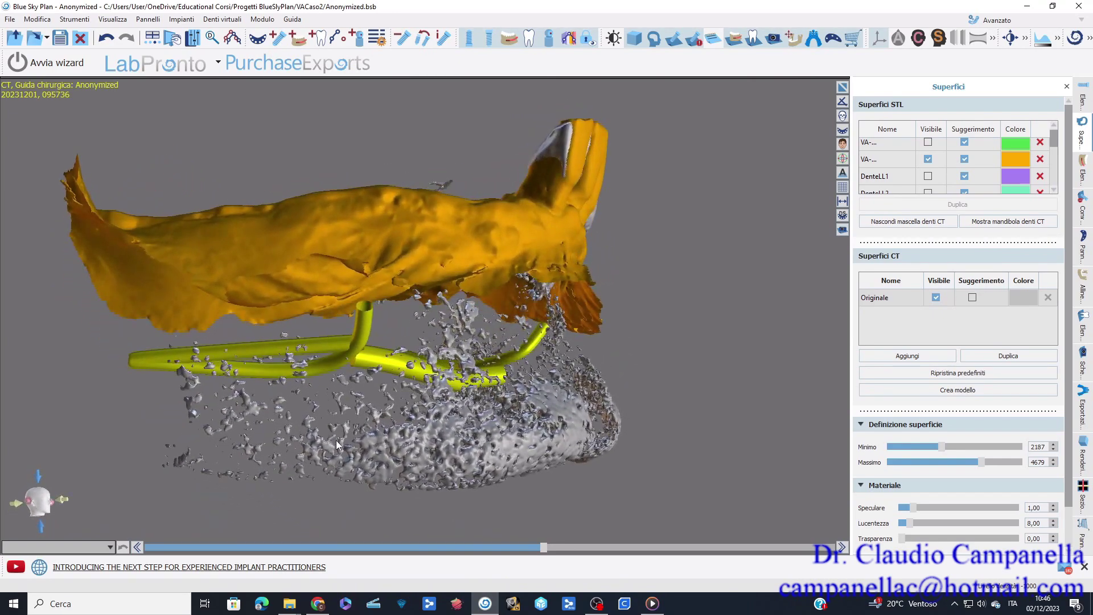
pyautogui.moveTo(441, 405); pyautogui.dragTo(450, 398)
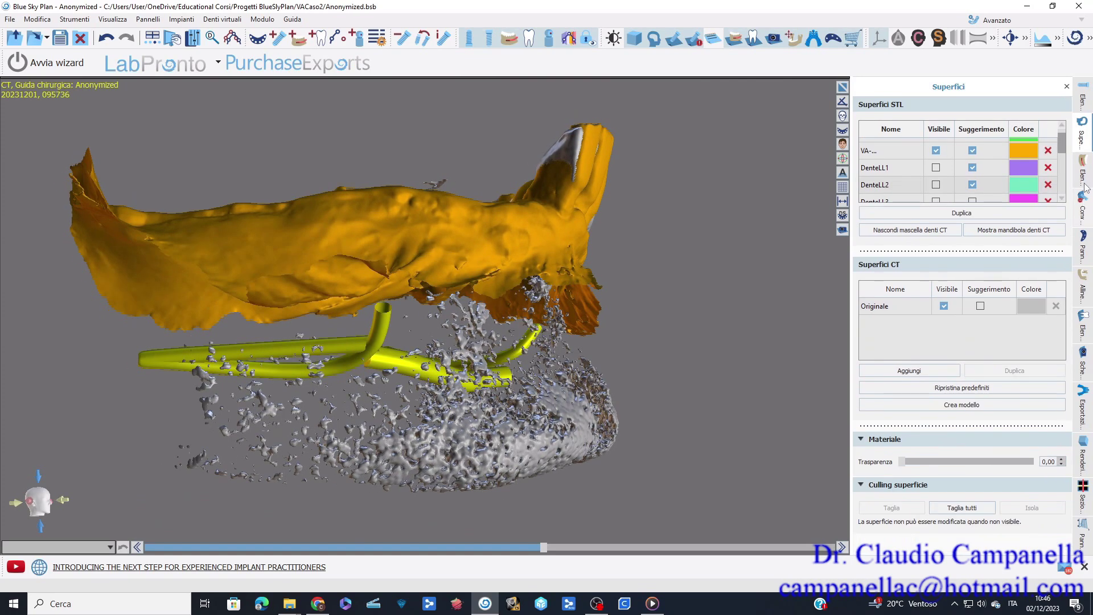
# - In the nerve list, delete nerve 1, the automatically detected 1,72 mm nerve on the edentulous side
pyautogui.click(1082, 169)
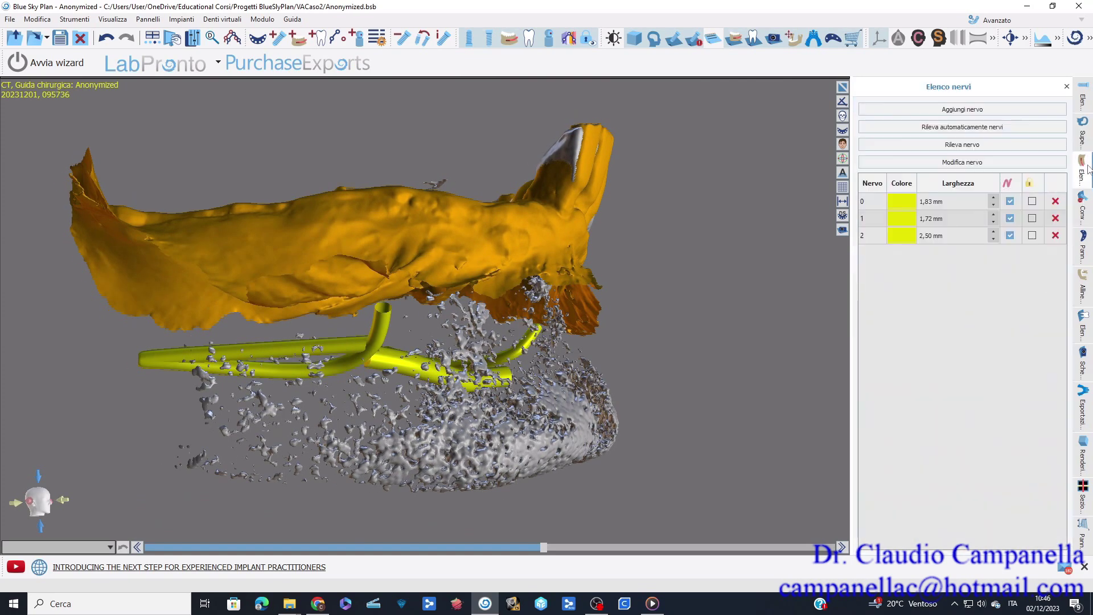
pyautogui.click(872, 220)
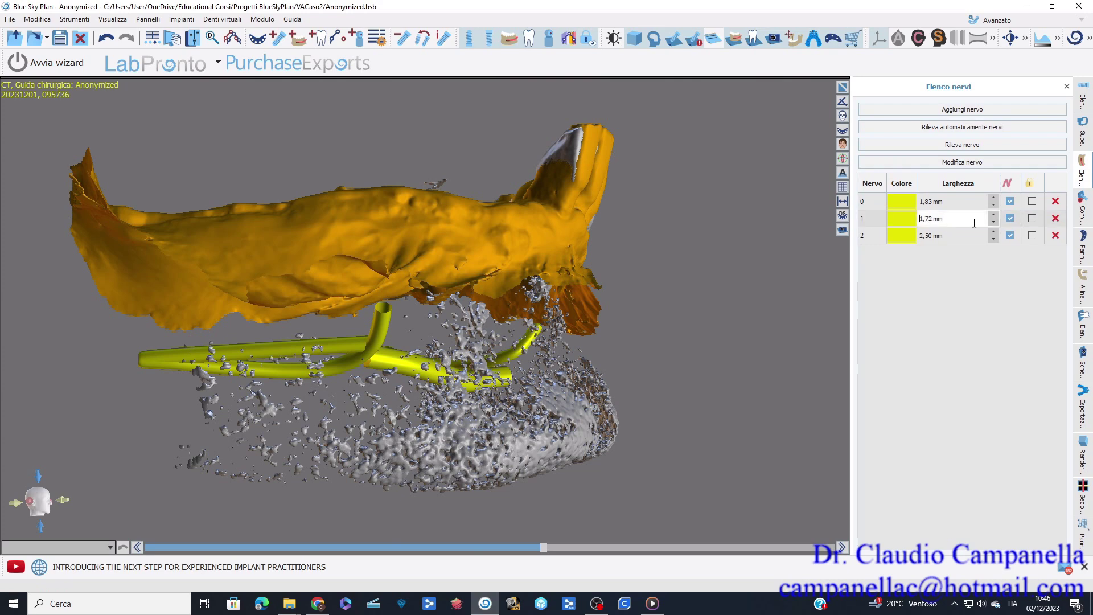
pyautogui.click(1011, 218)
pyautogui.click(1010, 219)
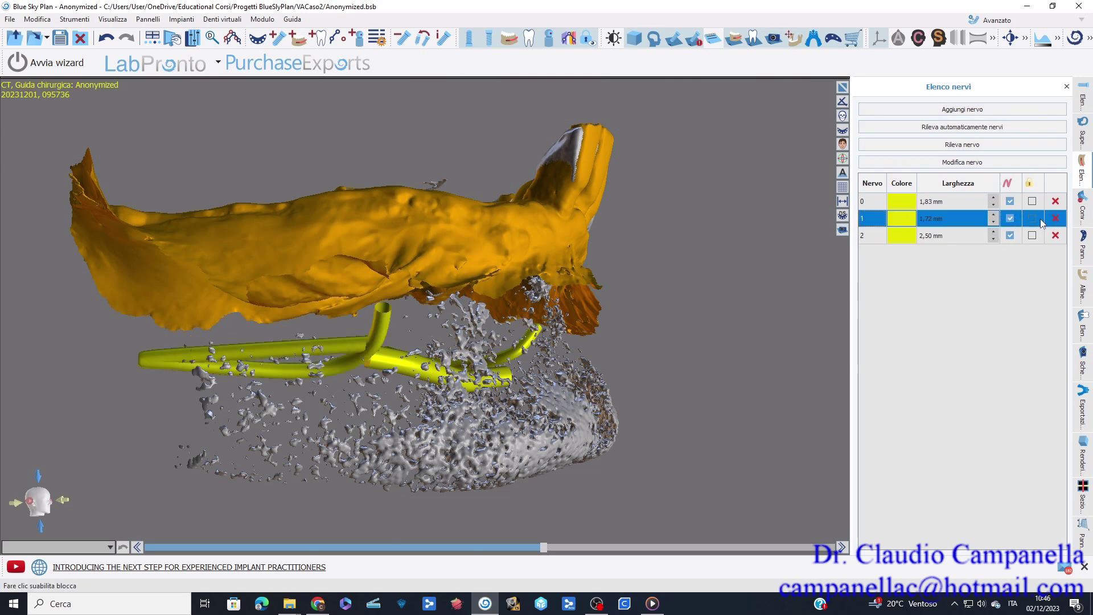
pyautogui.click(1057, 219)
pyautogui.click(1055, 219)
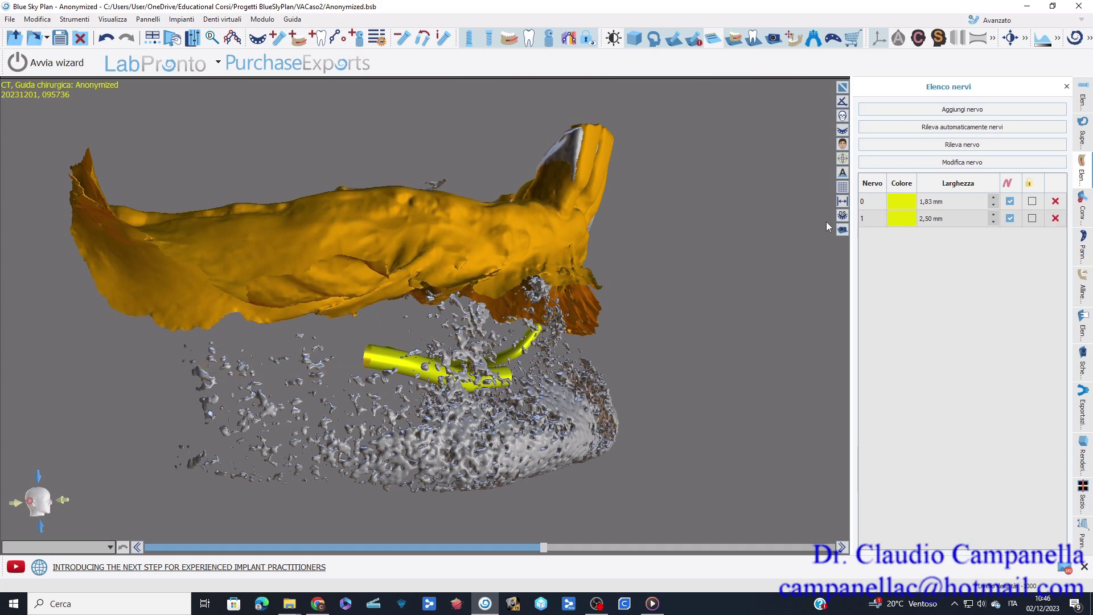
# - Add another nerve manually on the edentulous side, placing its first control point on the -32.0 mm cross-section beside the end of nerve 1
pyautogui.click(958, 112)
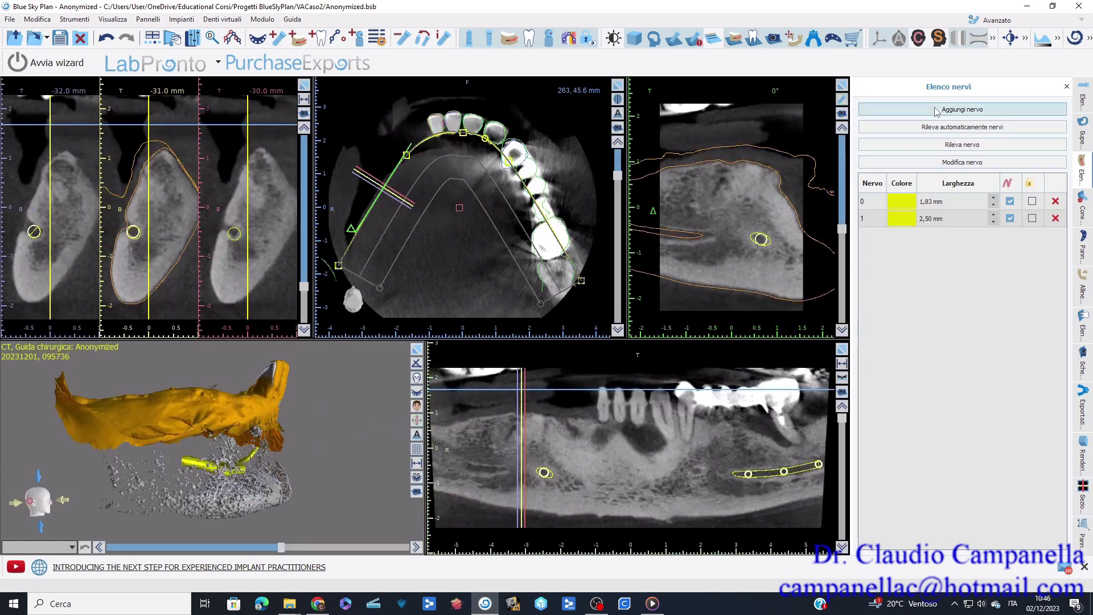
pyautogui.click(935, 111)
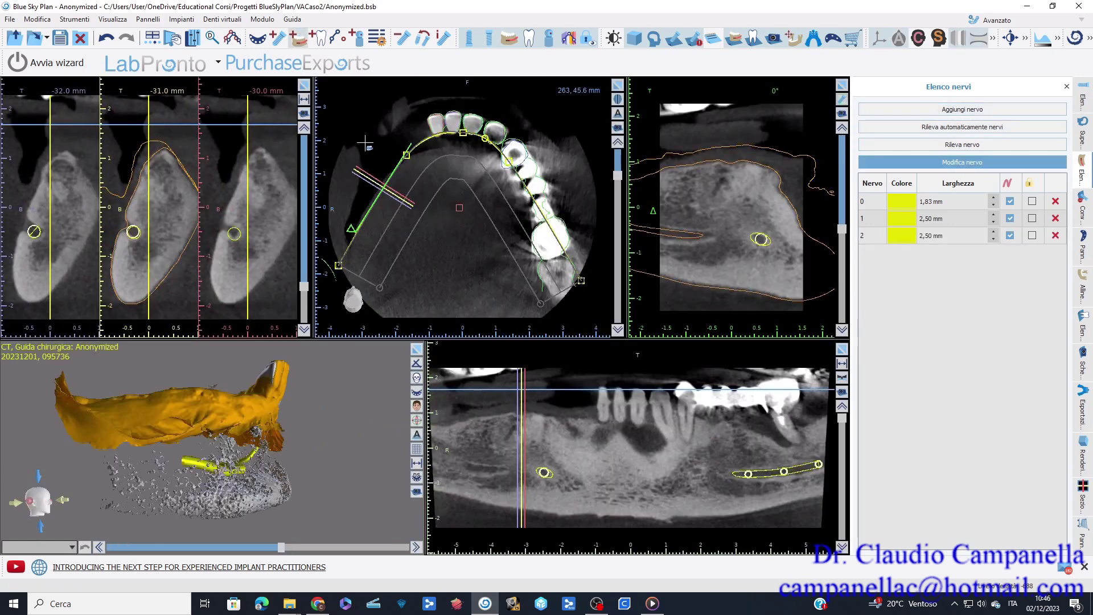
pyautogui.moveTo(304, 289); pyautogui.dragTo(294, 262)
pyautogui.scroll(-4, 293, 262)
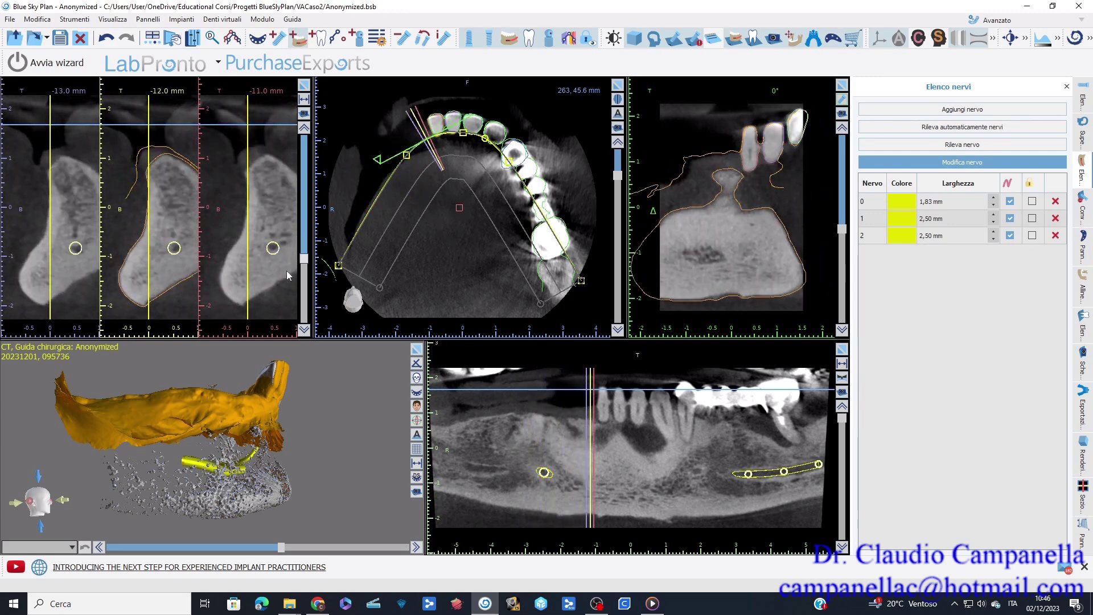
pyautogui.scroll(-11, 288, 281)
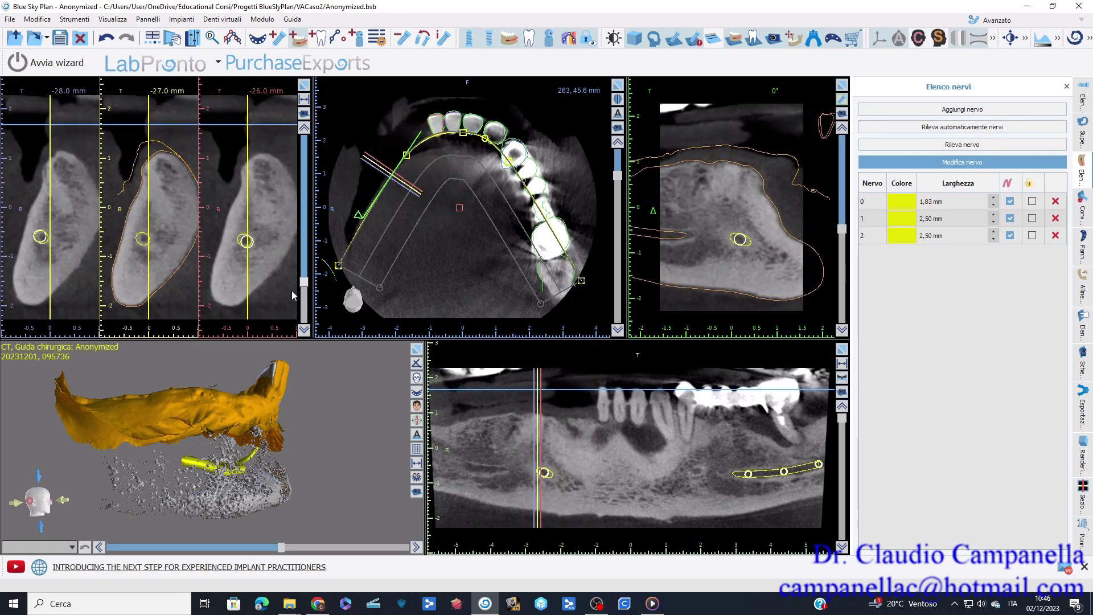
pyautogui.scroll(-2, 292, 288)
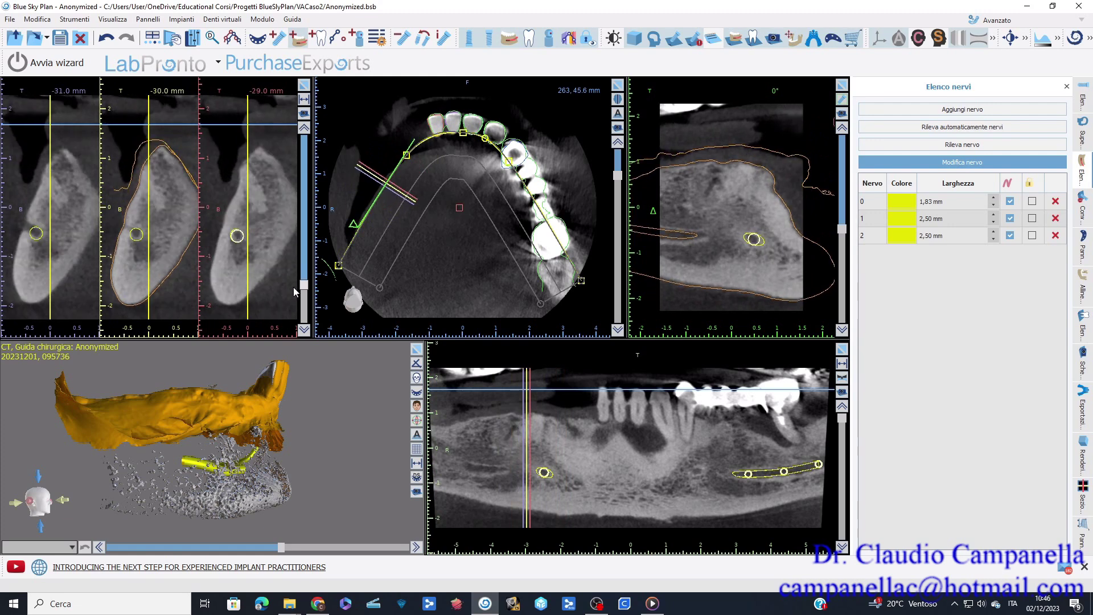
pyautogui.scroll(2, 245, 230)
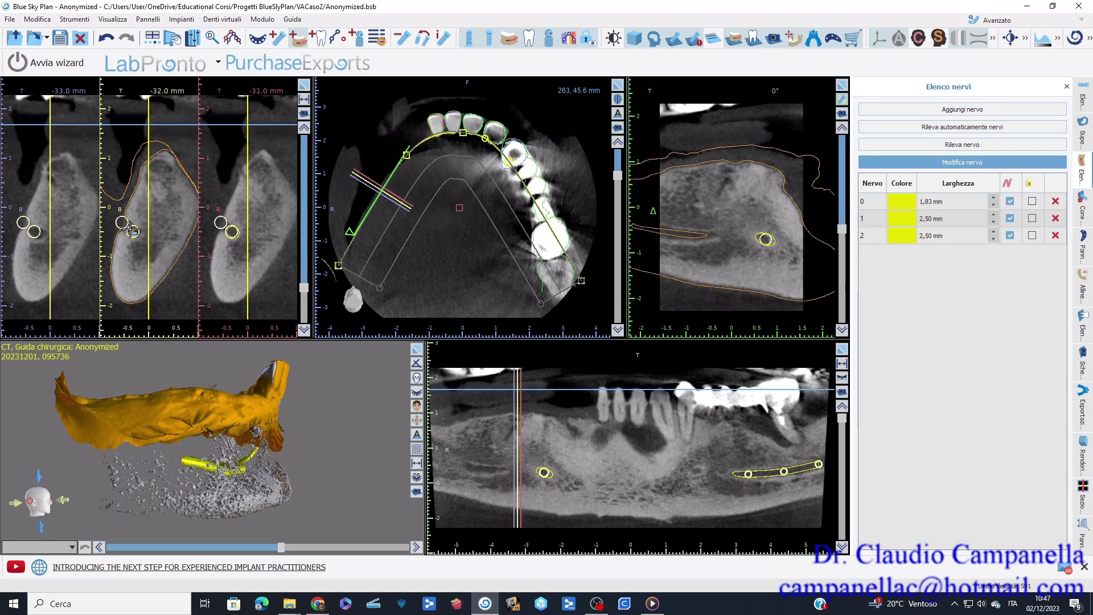
pyautogui.scroll(-4, 125, 225)
pyautogui.scroll(4, 130, 229)
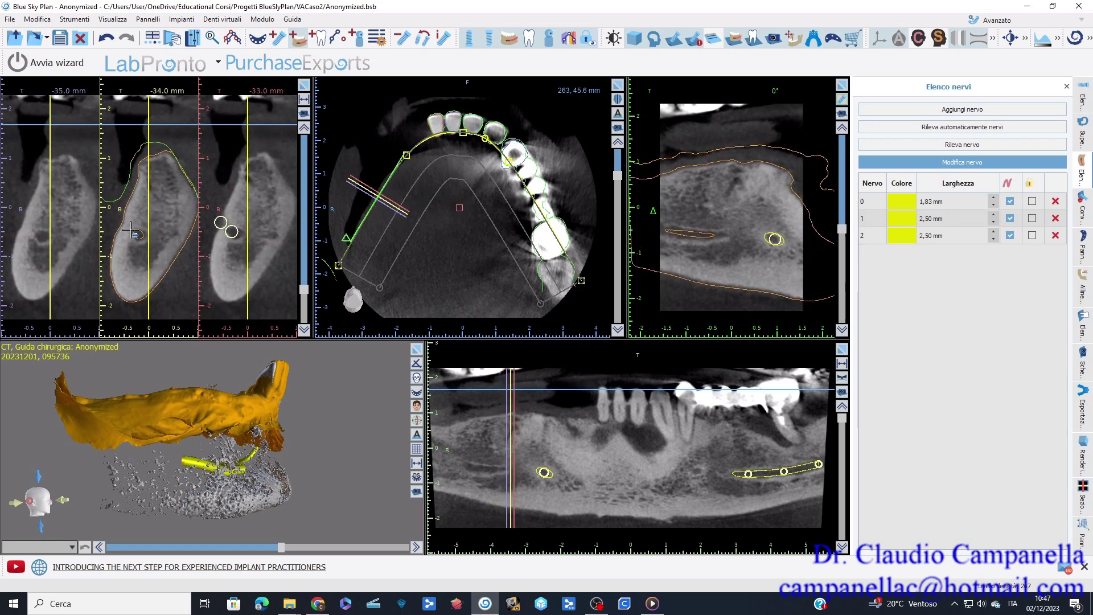
# - Place the remaining control points along the canal on the cross-sections from about -39 to -55 mm and finish the nerve
pyautogui.scroll(-2, 132, 229)
pyautogui.scroll(-5, 139, 234)
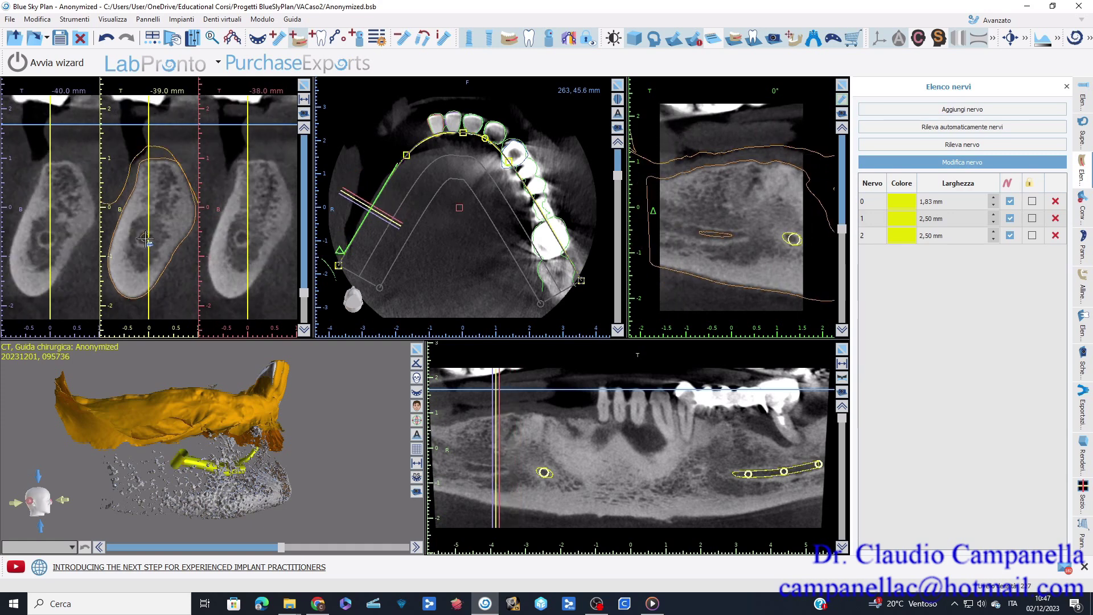
pyautogui.scroll(-6, 144, 239)
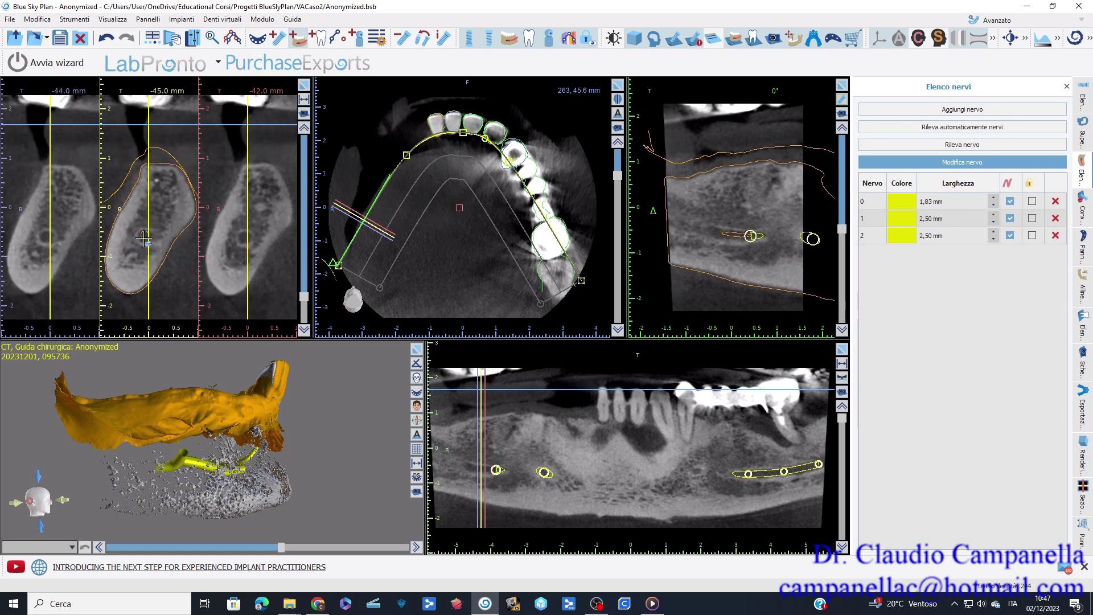
pyautogui.scroll(-5, 142, 235)
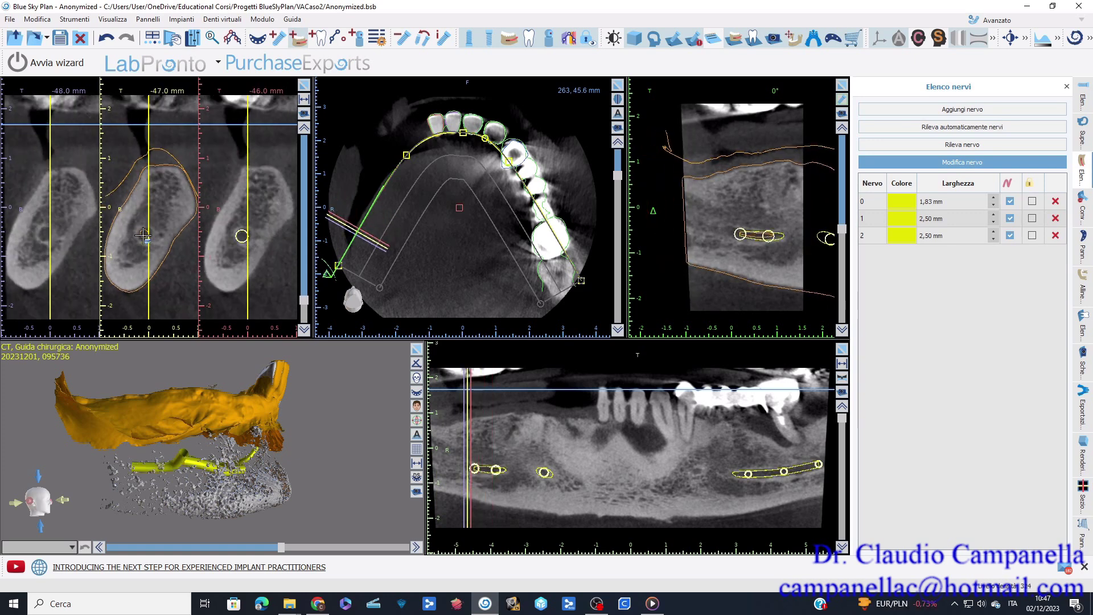
pyautogui.click(141, 229)
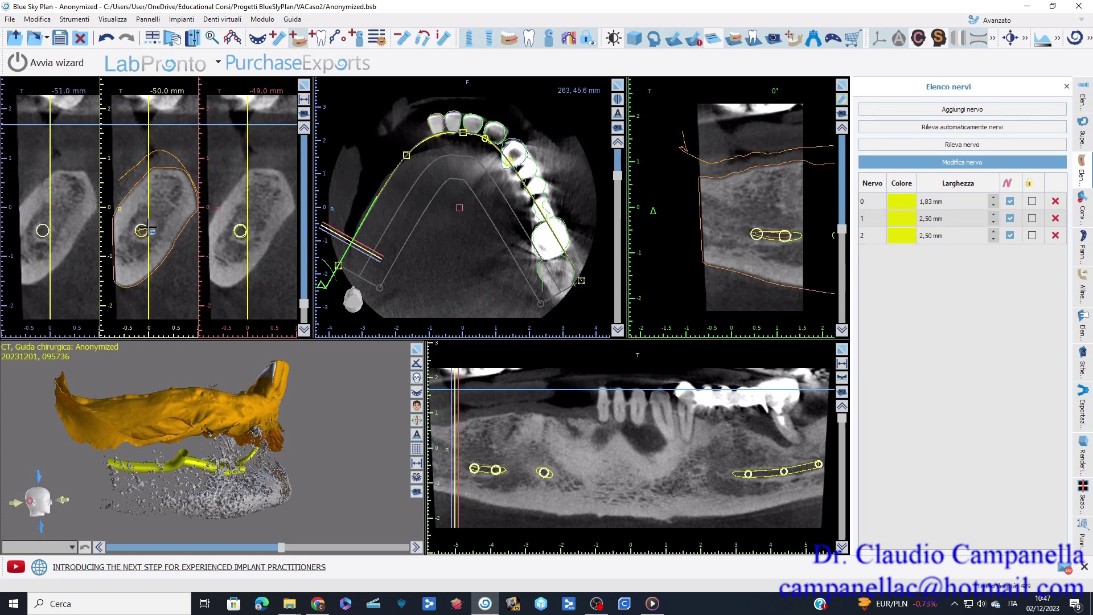
pyautogui.scroll(-5, 147, 228)
pyautogui.click(143, 229)
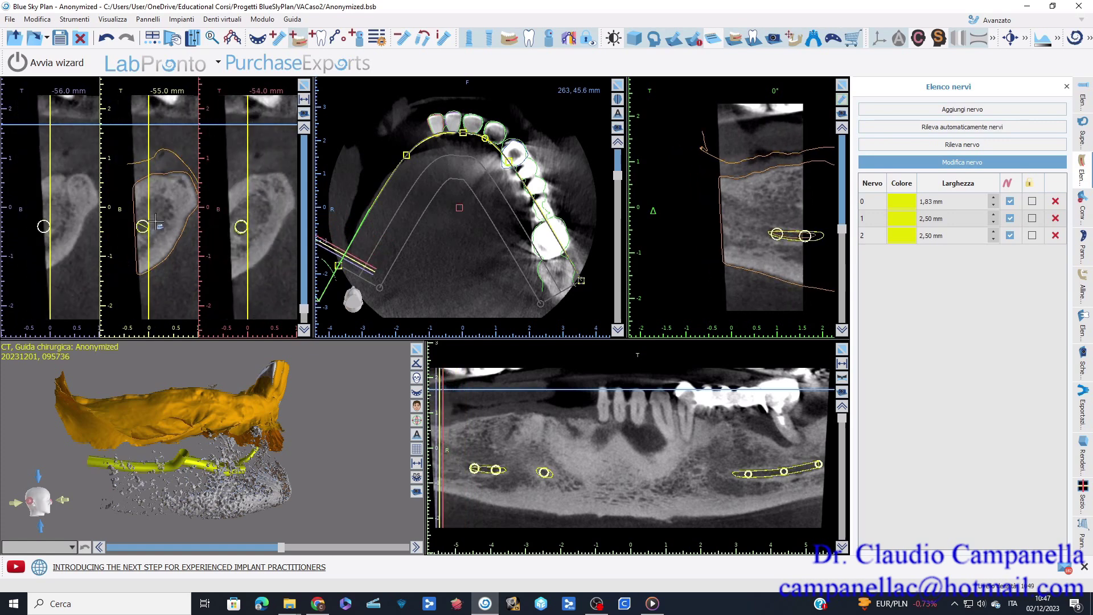
pyautogui.scroll(-2, 155, 223)
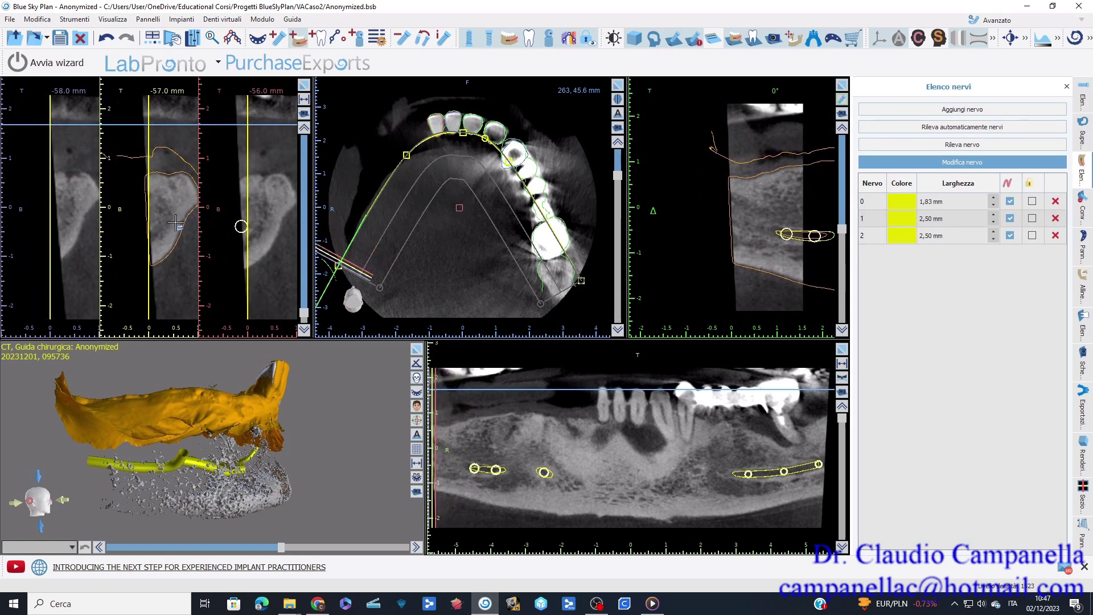
pyautogui.scroll(-1, 175, 223)
pyautogui.scroll(3, 161, 216)
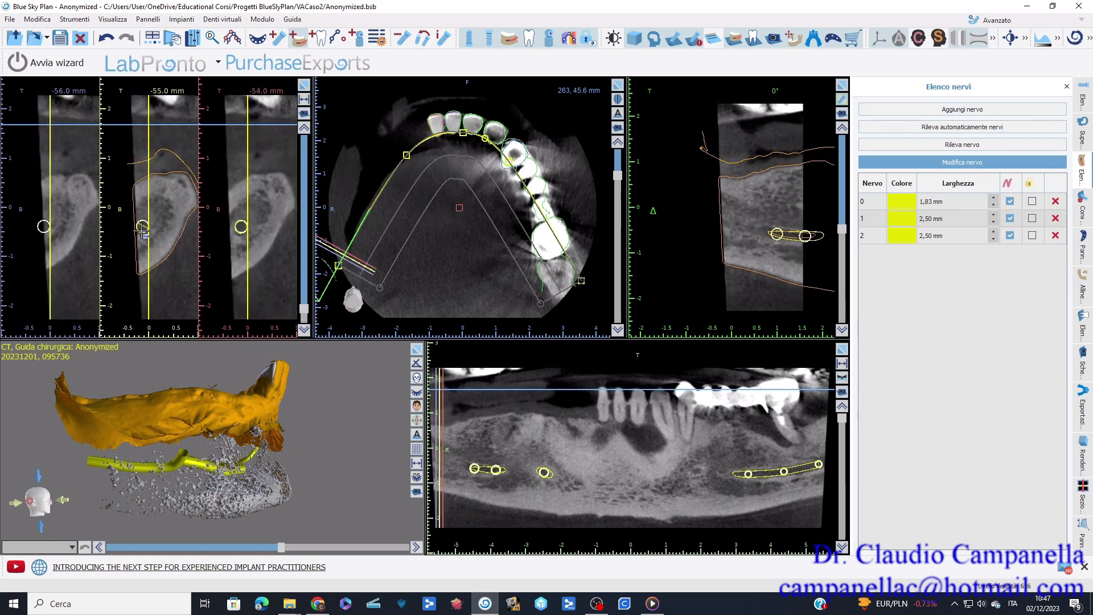
pyautogui.doubleClick(142, 231)
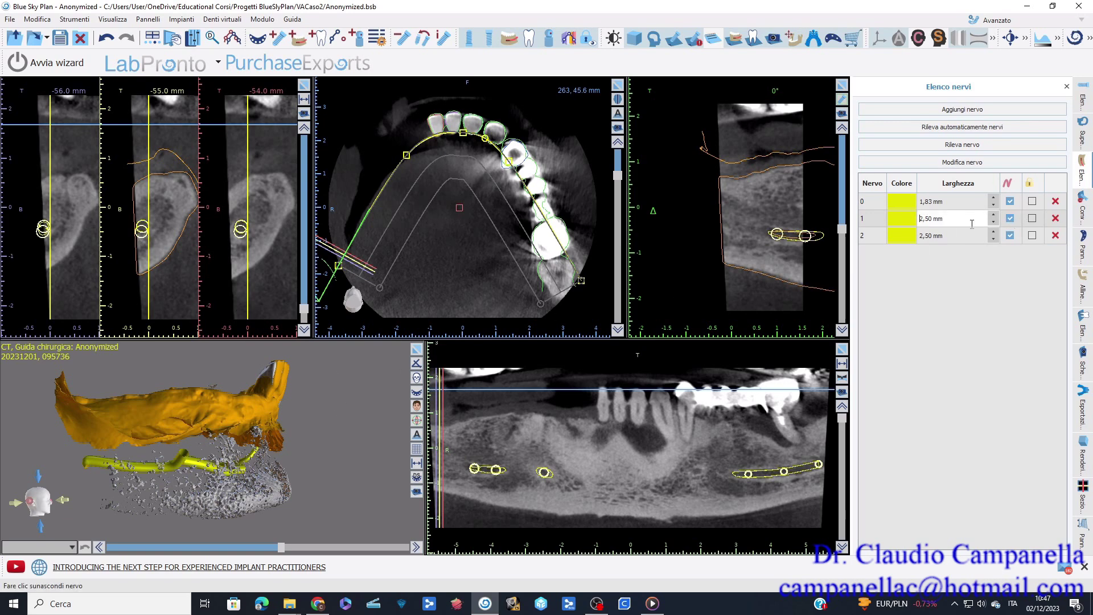
# - Check the traced nerve segments in 3D and at several panoramic curve depths, axial levels and cross-sections on the edentulous side
pyautogui.moveTo(234, 396); pyautogui.dragTo(188, 435)
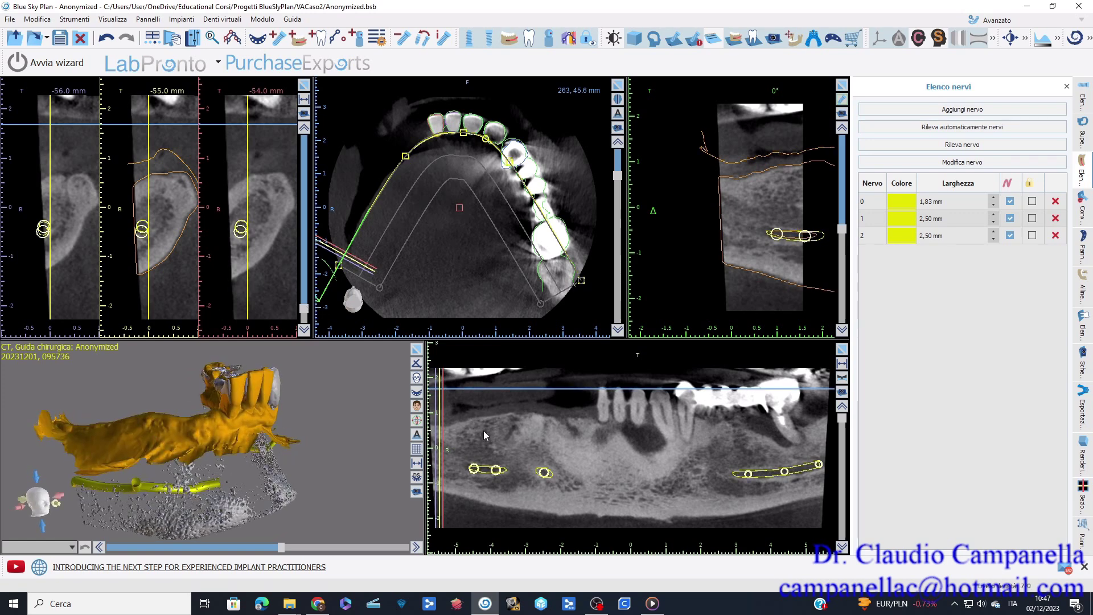
pyautogui.scroll(-3, 491, 453)
pyautogui.doubleClick(491, 453)
pyautogui.scroll(-2, 492, 459)
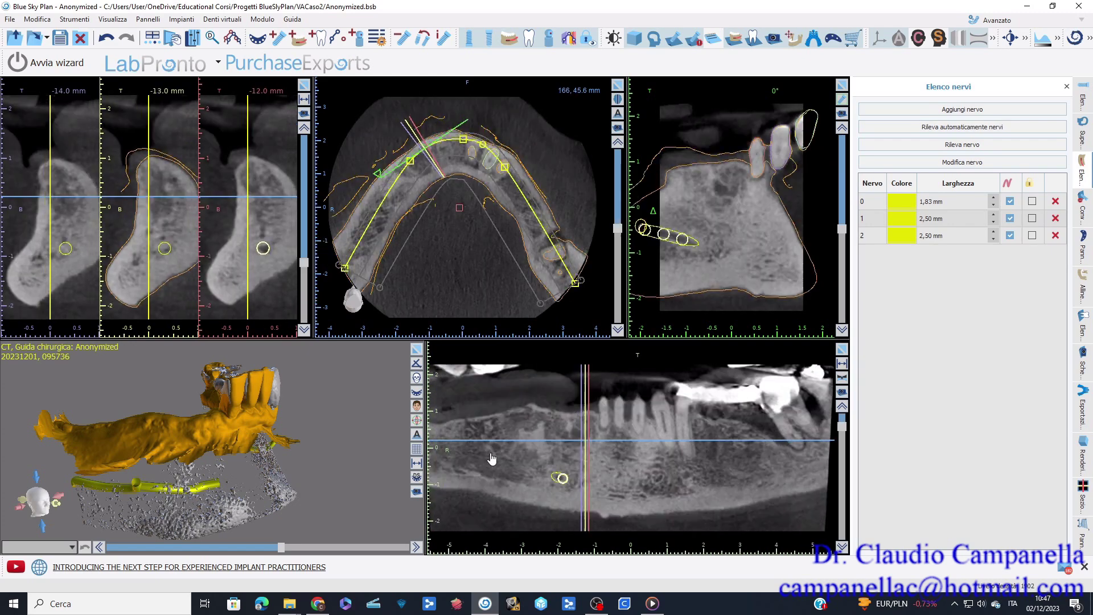
pyautogui.scroll(2, 491, 460)
pyautogui.scroll(2, 492, 460)
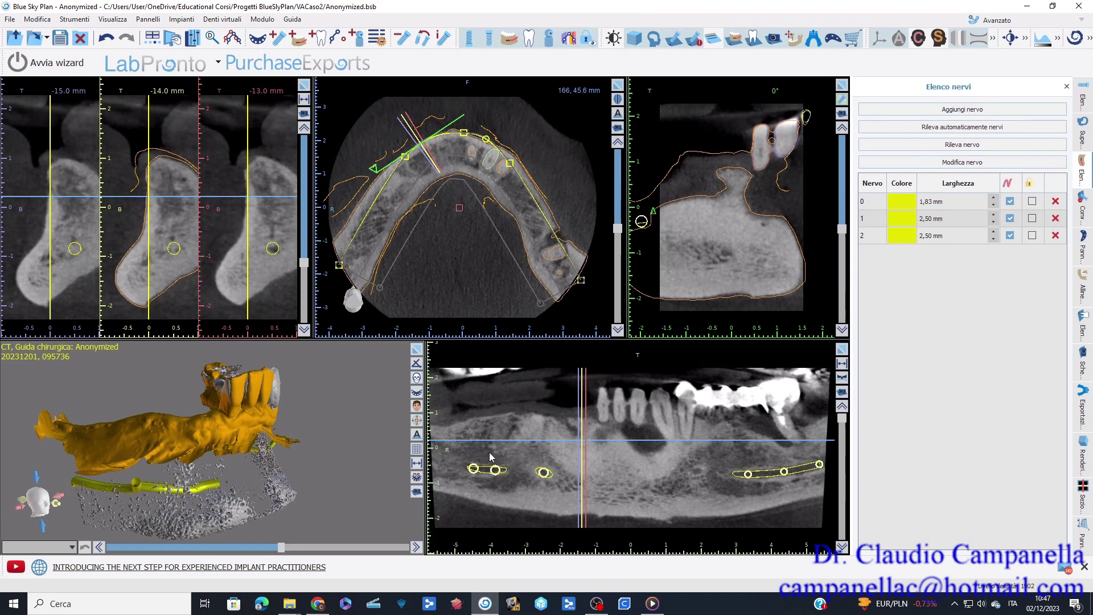
pyautogui.scroll(-4, 523, 416)
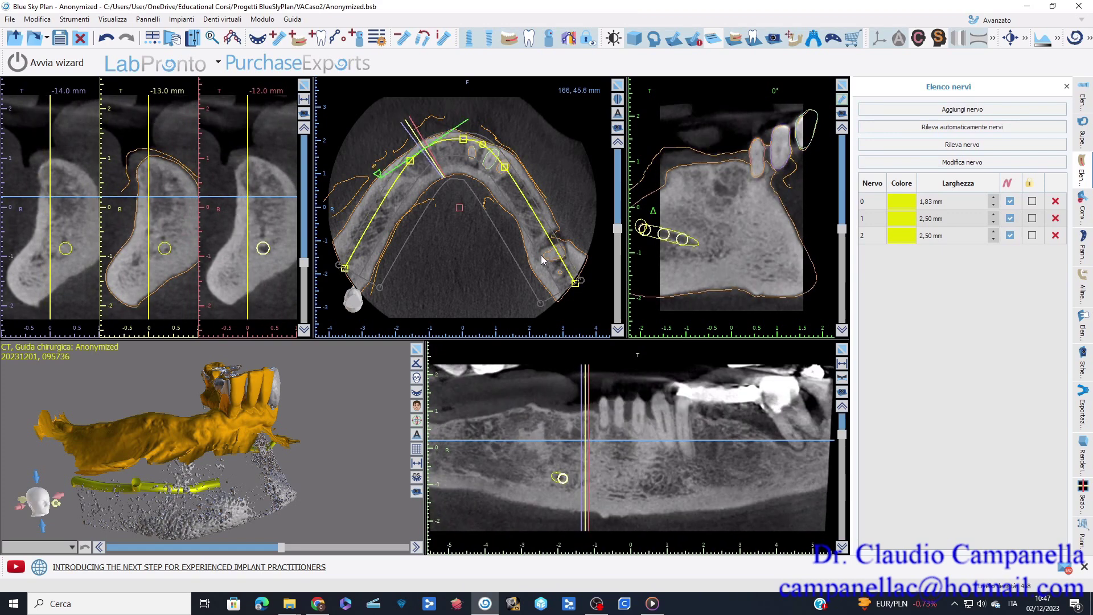
pyautogui.scroll(5, 550, 210)
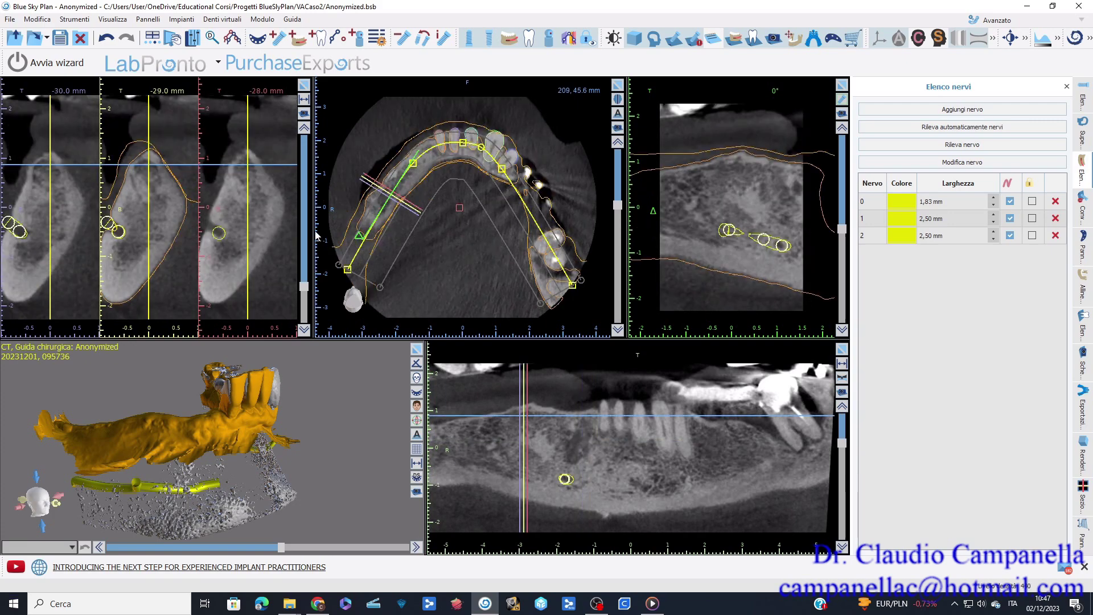
pyautogui.moveTo(304, 290)
pyautogui.mouseDown()
pyautogui.moveTo(297, 307)
pyautogui.moveTo(301, 276)
pyautogui.mouseUp()
# - Maximize the 3D view and lower the CT surface threshold until the whole mandible is rendered as solid bone
pyautogui.click(414, 348)
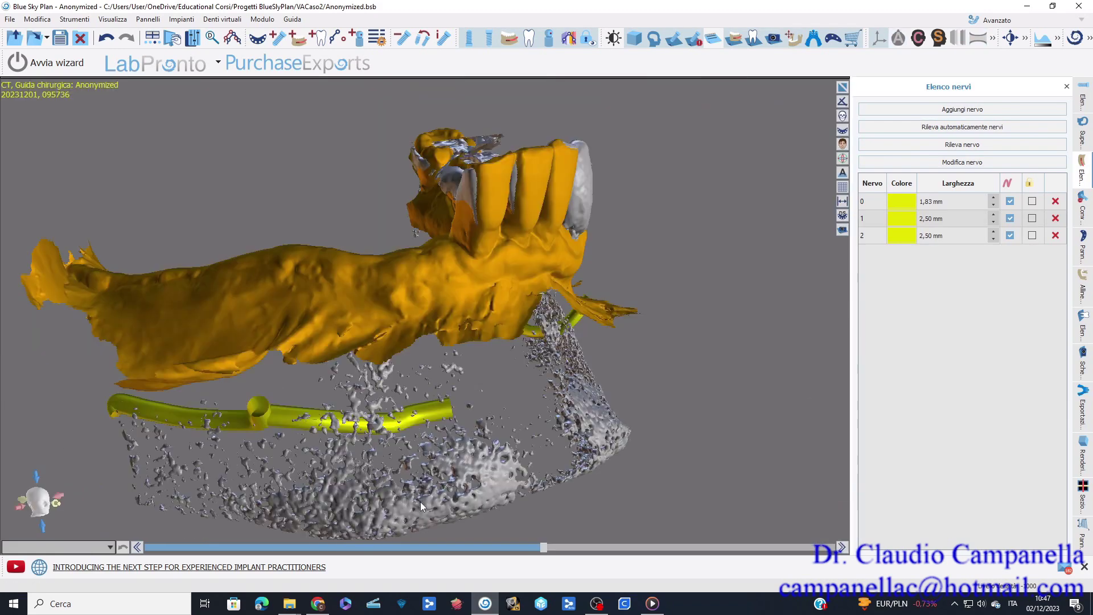
pyautogui.moveTo(542, 548); pyautogui.dragTo(456, 549)
pyautogui.moveTo(439, 421); pyautogui.dragTo(458, 501)
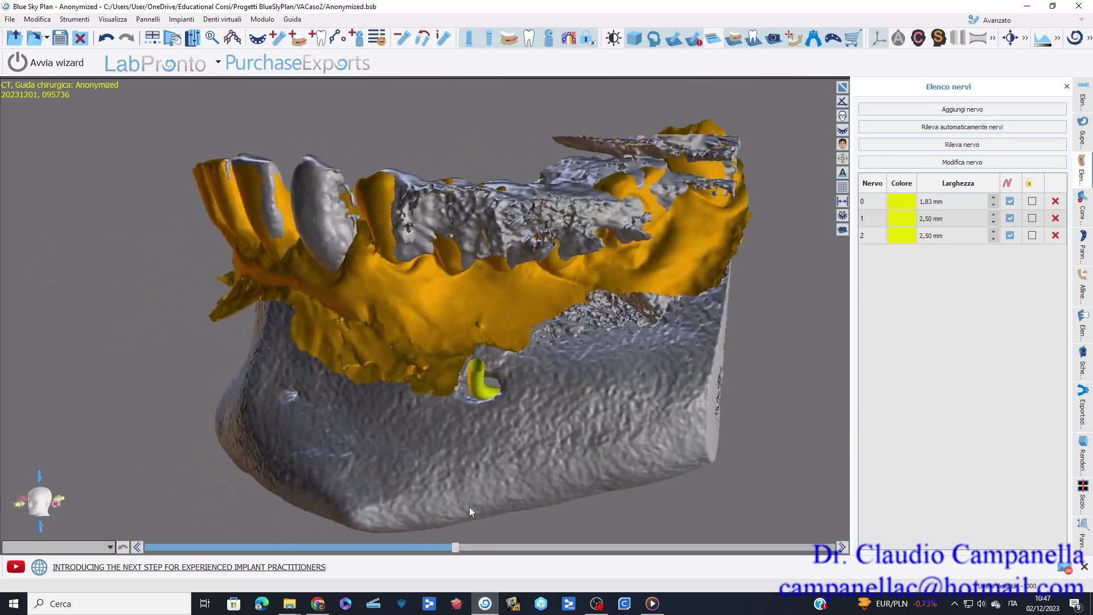
pyautogui.moveTo(460, 549); pyautogui.dragTo(536, 434)
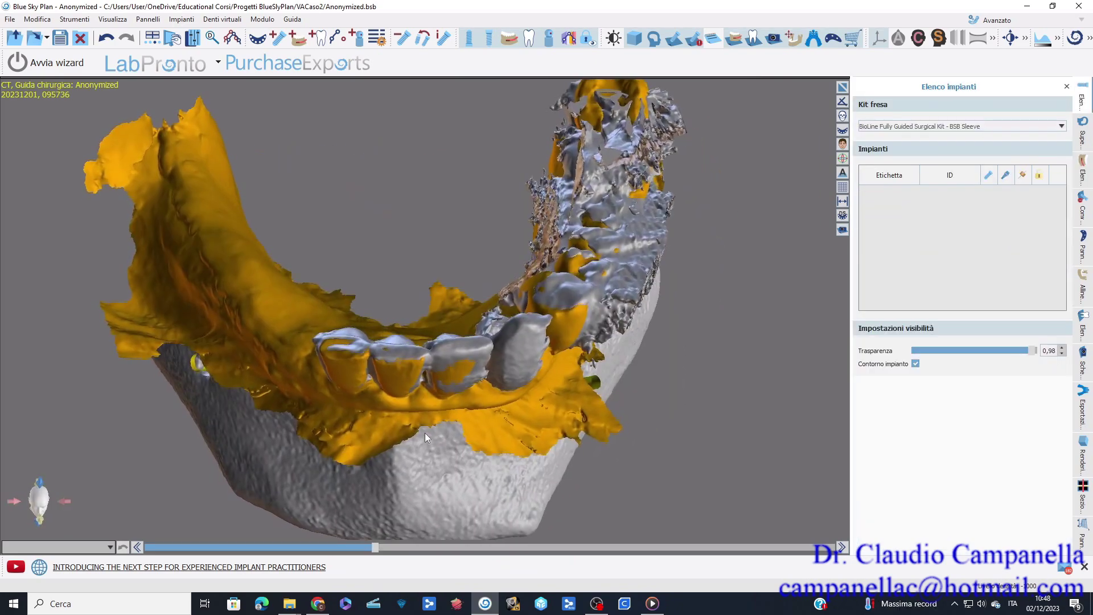
pyautogui.moveTo(425, 432); pyautogui.dragTo(436, 347)
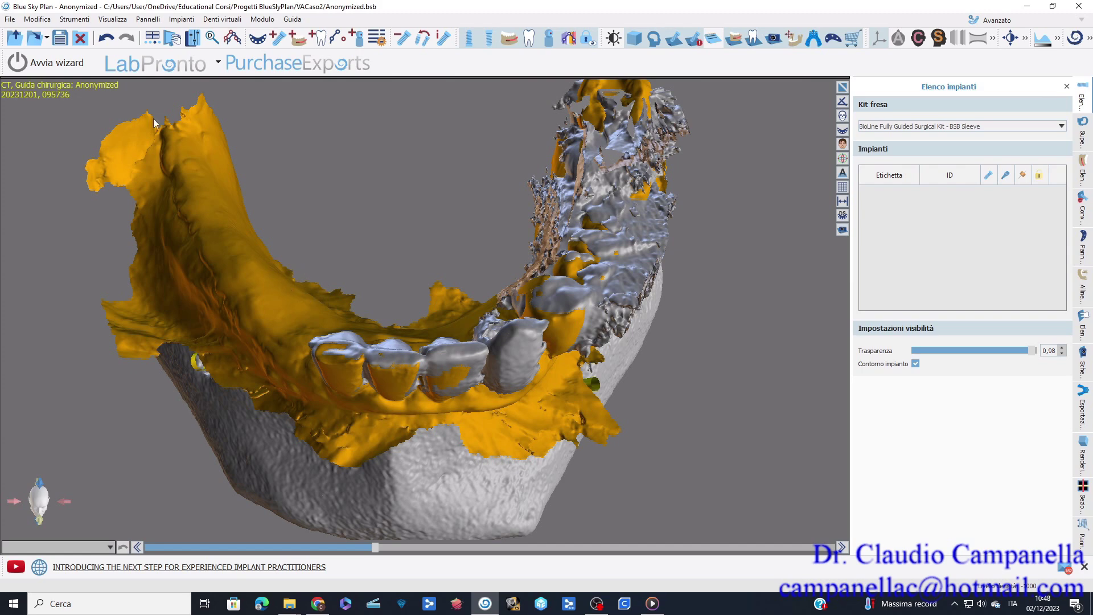
# - Start an STL model import, preview the STL files in the VACaso2 folder, and select ModellazioneArcatacompleta
pyautogui.click(11, 19)
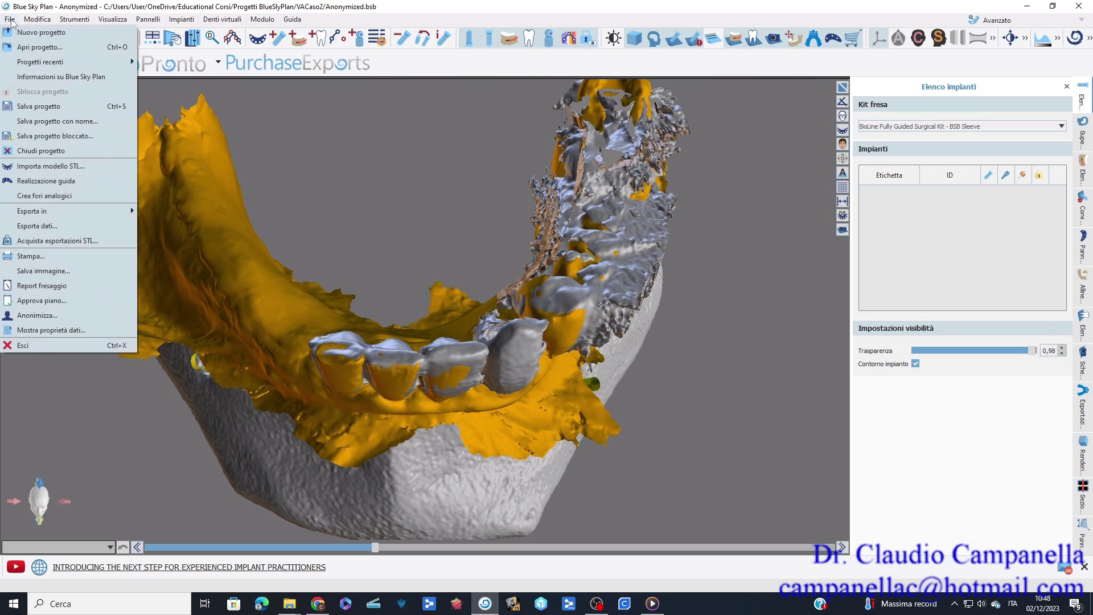
pyautogui.click(67, 167)
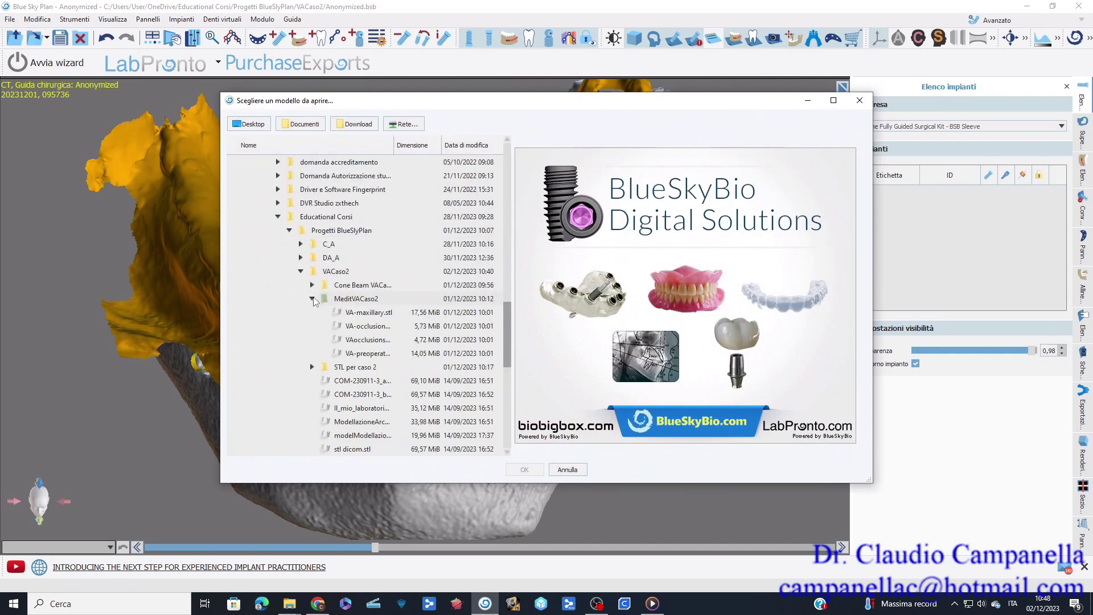
pyautogui.click(312, 299)
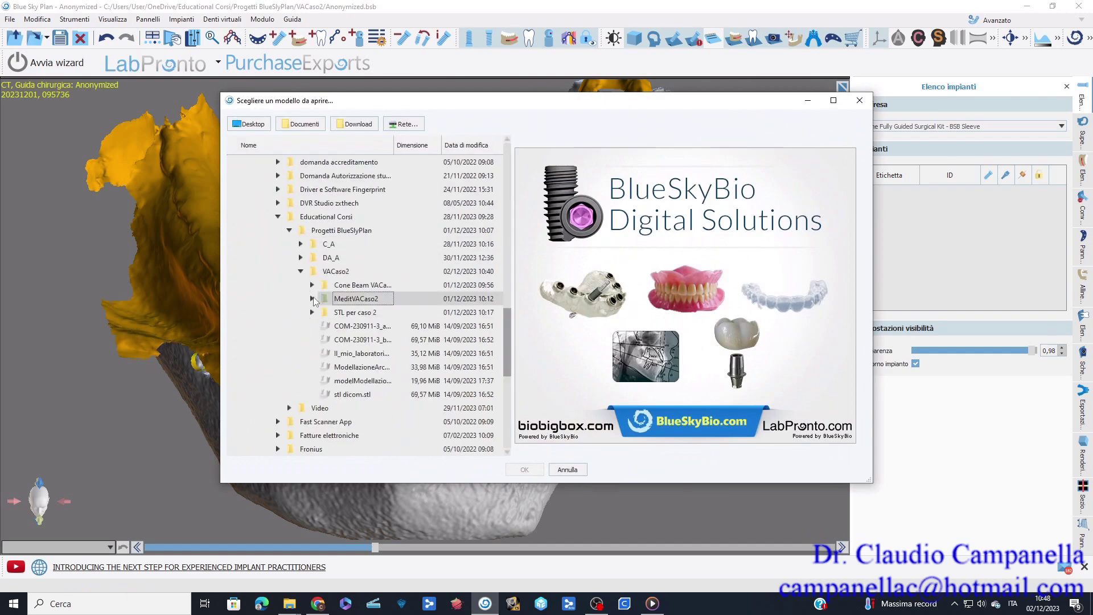
pyautogui.click(348, 326)
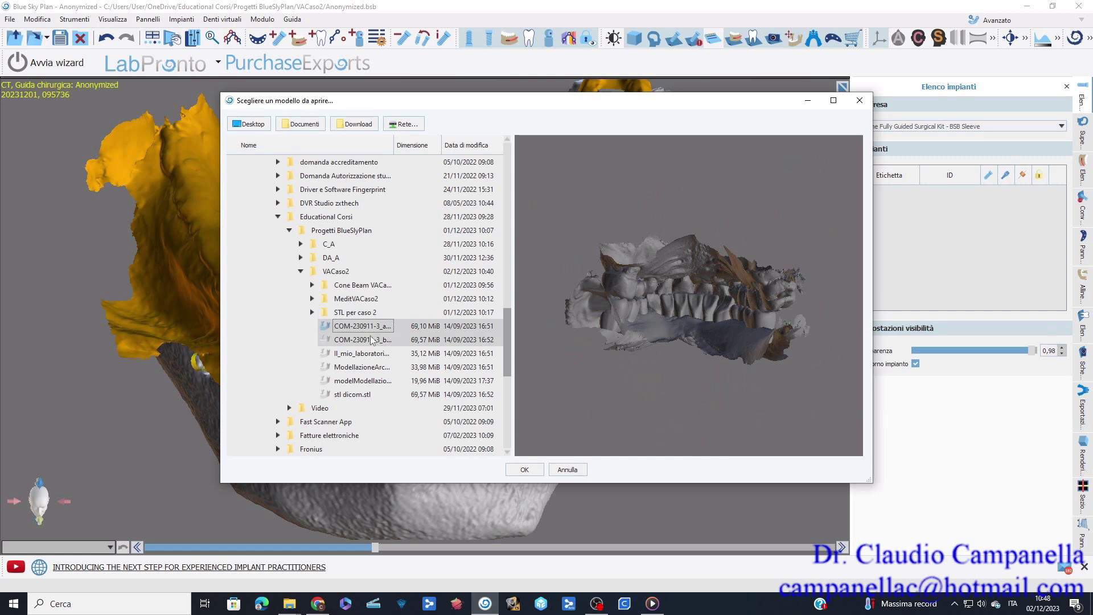
pyautogui.click(371, 340)
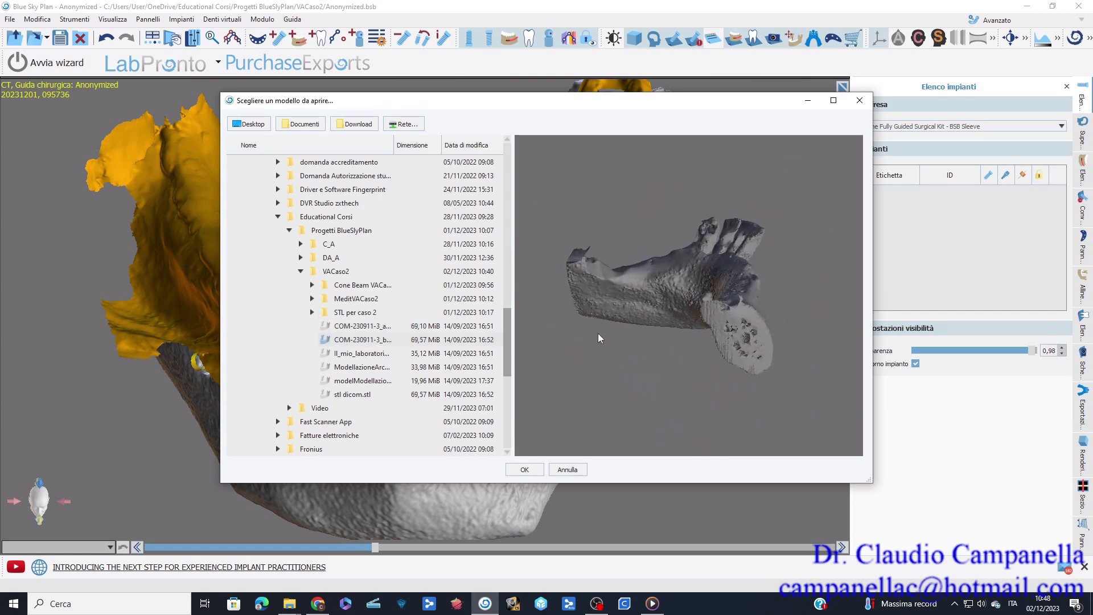
pyautogui.click(376, 353)
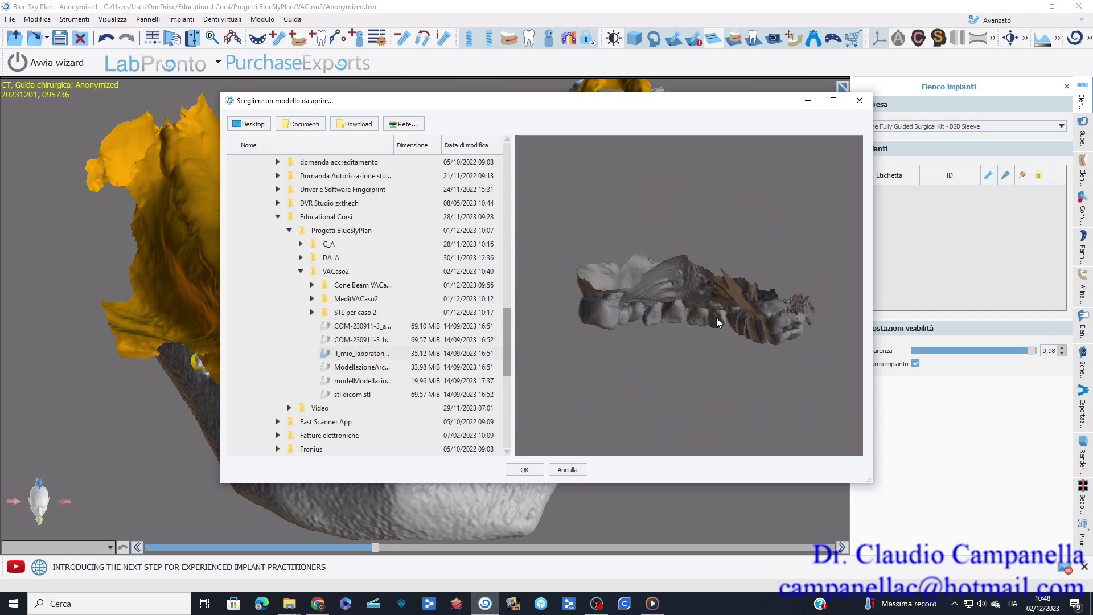
pyautogui.click(362, 367)
pyautogui.moveTo(606, 367); pyautogui.dragTo(709, 330)
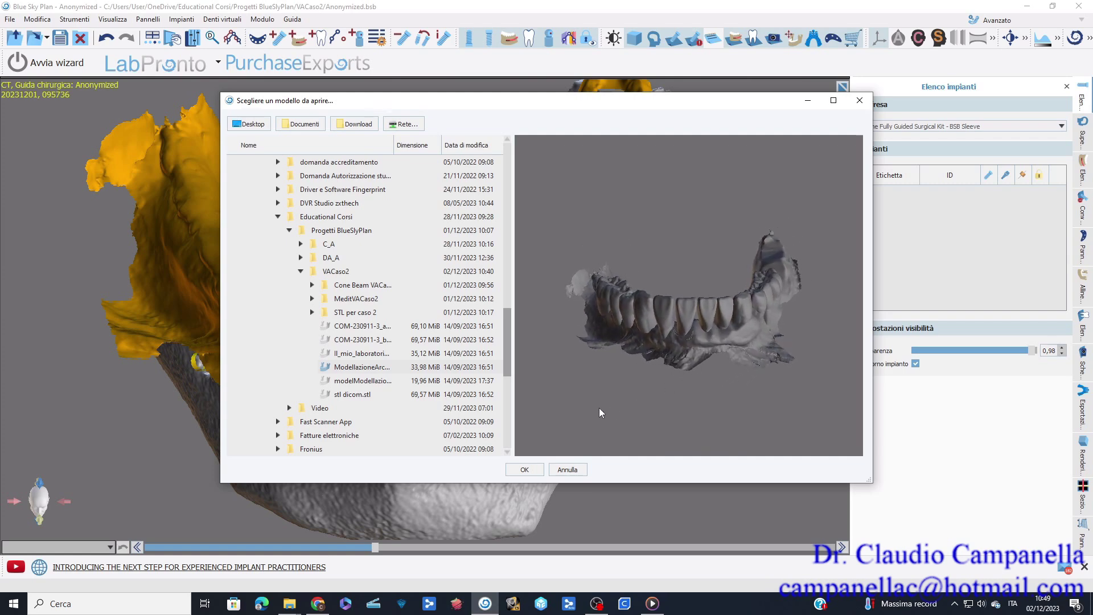
# - Import the selected full-arch model as Mandibola with automatic alignment and inspect its fit against the scan and bone
pyautogui.click(524, 470)
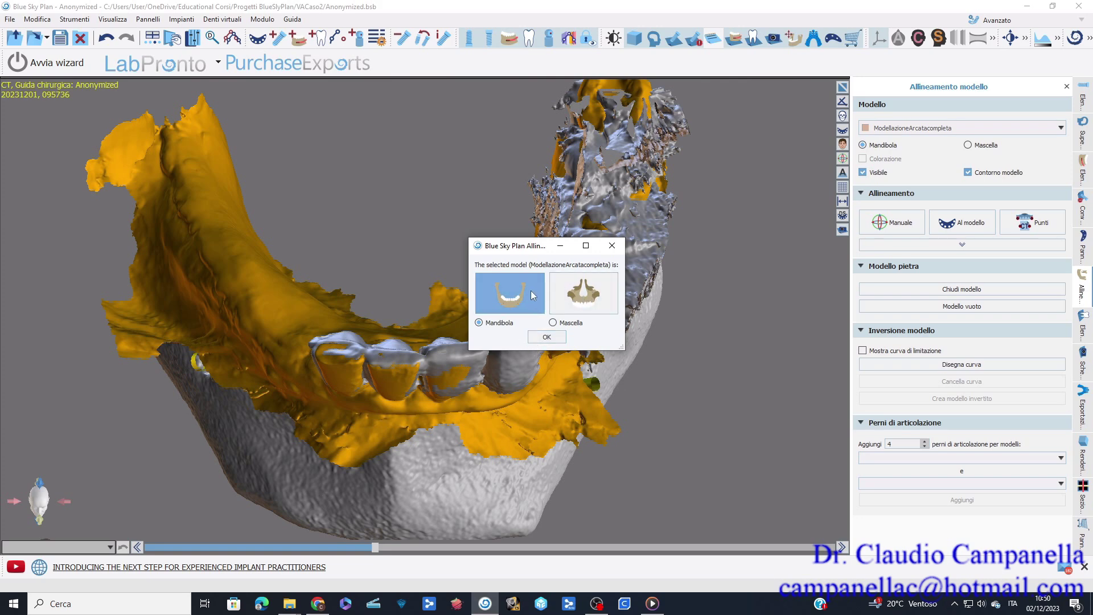
pyautogui.click(544, 338)
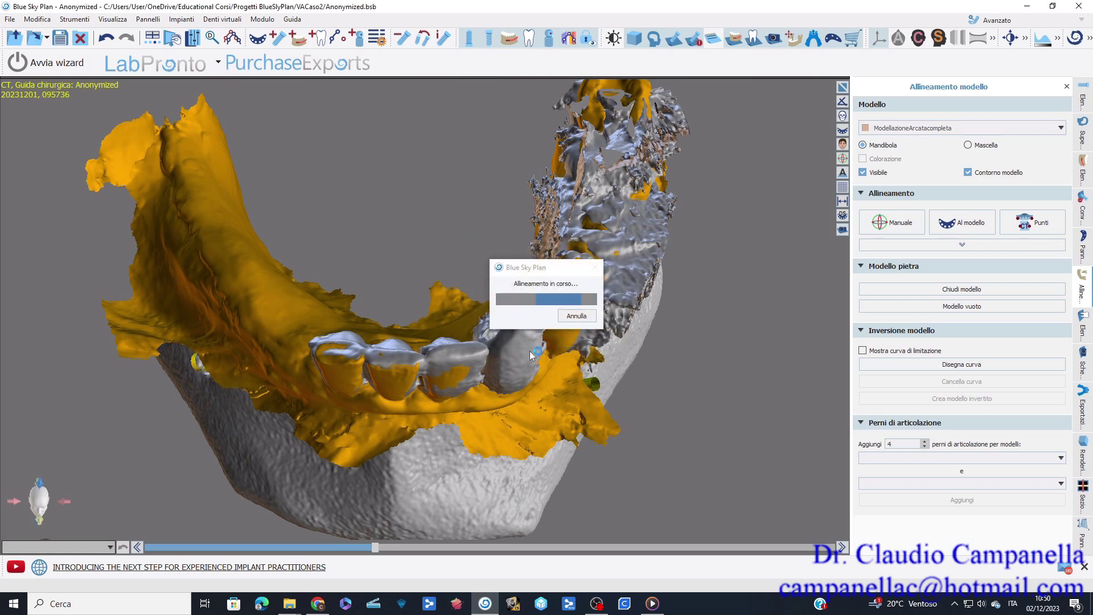
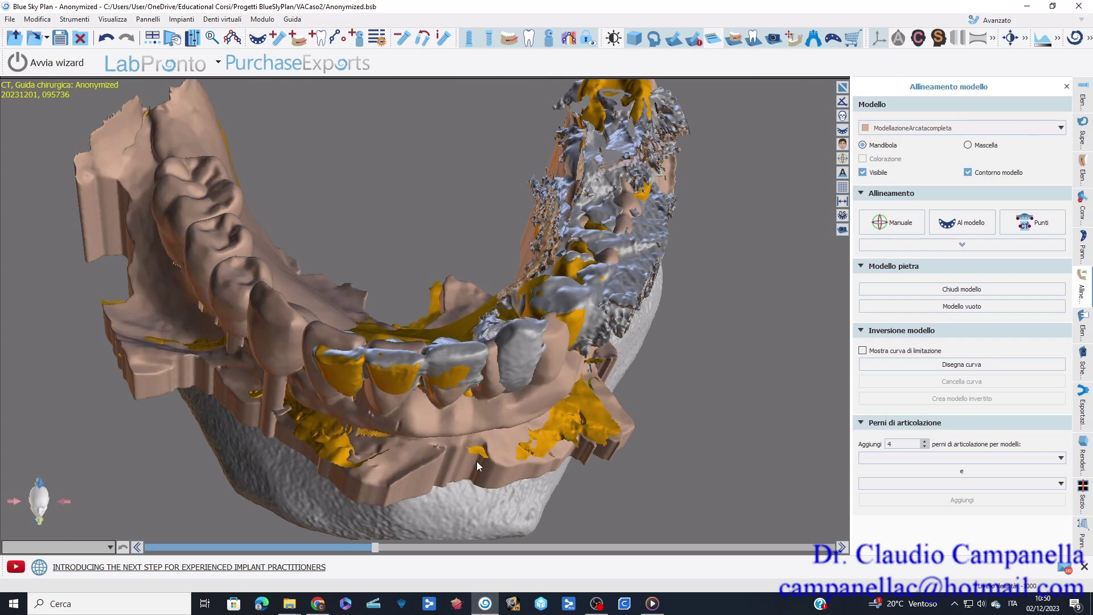
pyautogui.moveTo(514, 501); pyautogui.dragTo(425, 431)
pyautogui.moveTo(613, 395); pyautogui.dragTo(696, 423)
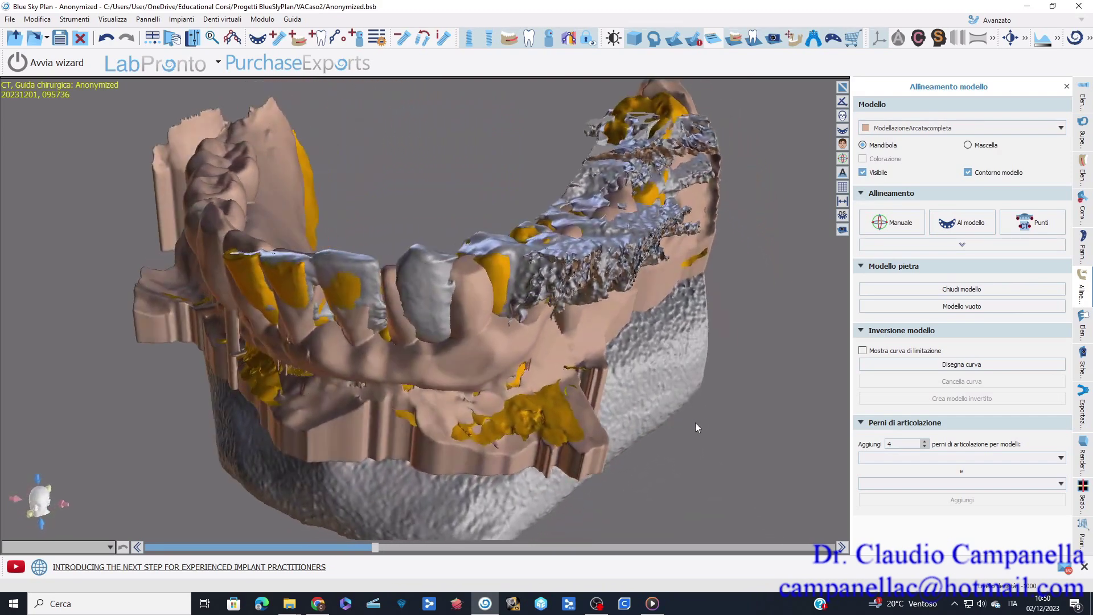
# - Preview the STL models in the VACaso2 folder and import modelModellazioneconpontevecc as a Mandibola model
pyautogui.click(9, 21)
pyautogui.moveTo(42, 212)
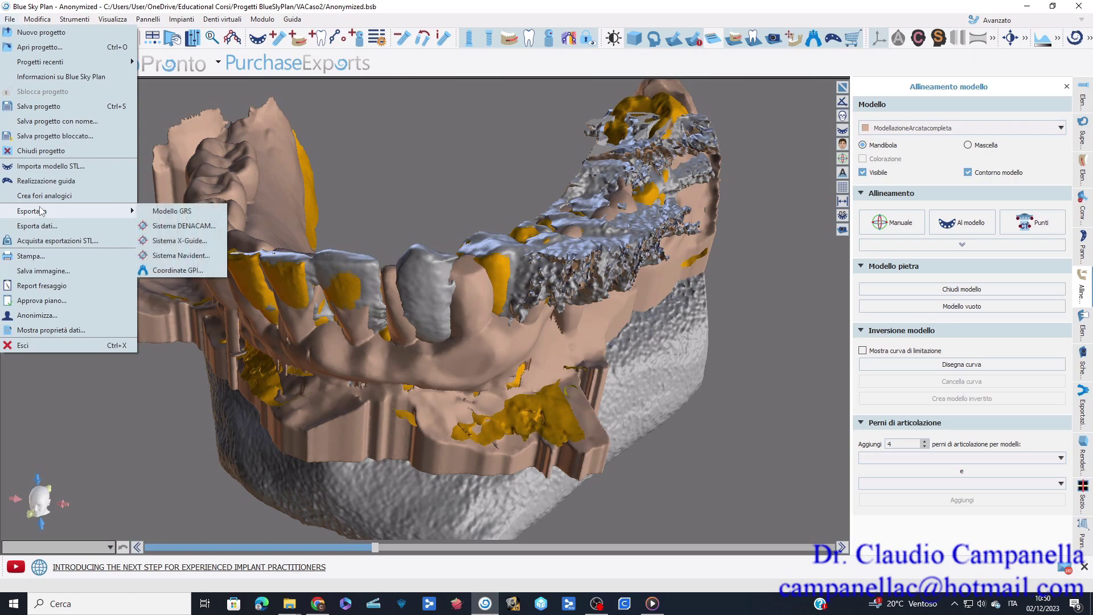
pyautogui.click(57, 166)
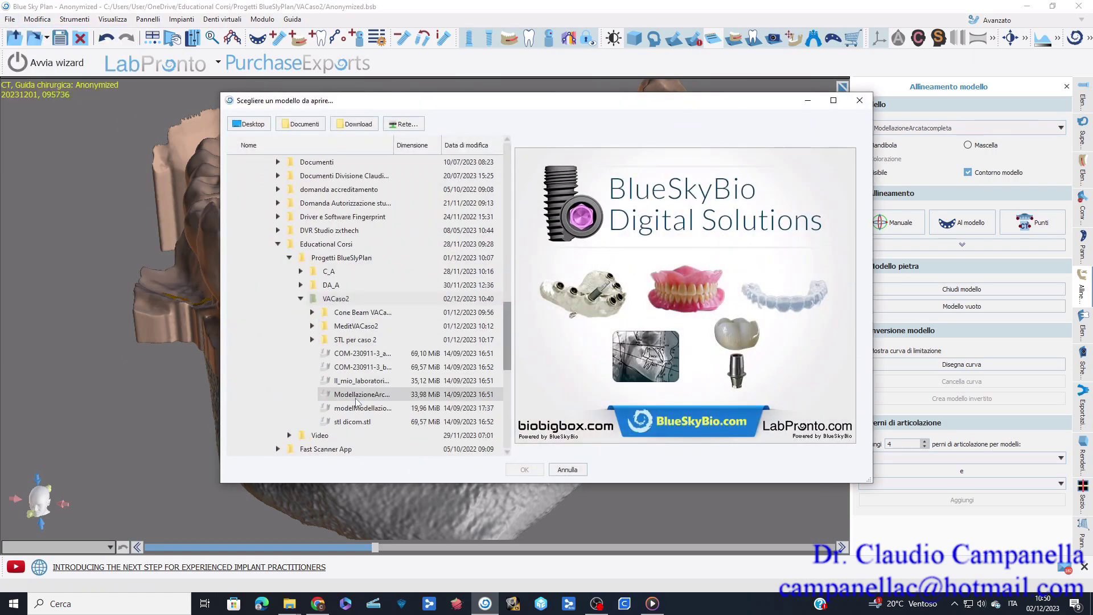
pyautogui.click(361, 395)
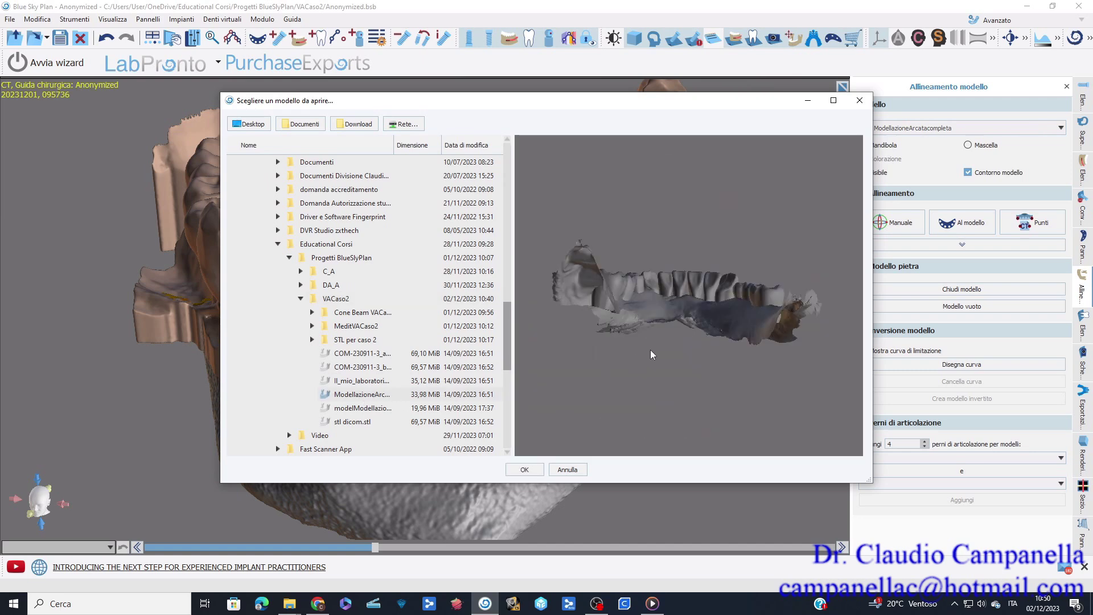
pyautogui.click(391, 410)
pyautogui.moveTo(770, 328)
pyautogui.mouseDown()
pyautogui.moveTo(547, 378)
pyautogui.moveTo(648, 363)
pyautogui.moveTo(584, 369)
pyautogui.moveTo(551, 279)
pyautogui.moveTo(807, 259)
pyautogui.moveTo(787, 296)
pyautogui.moveTo(729, 336)
pyautogui.moveTo(745, 344)
pyautogui.moveTo(770, 326)
pyautogui.mouseUp()
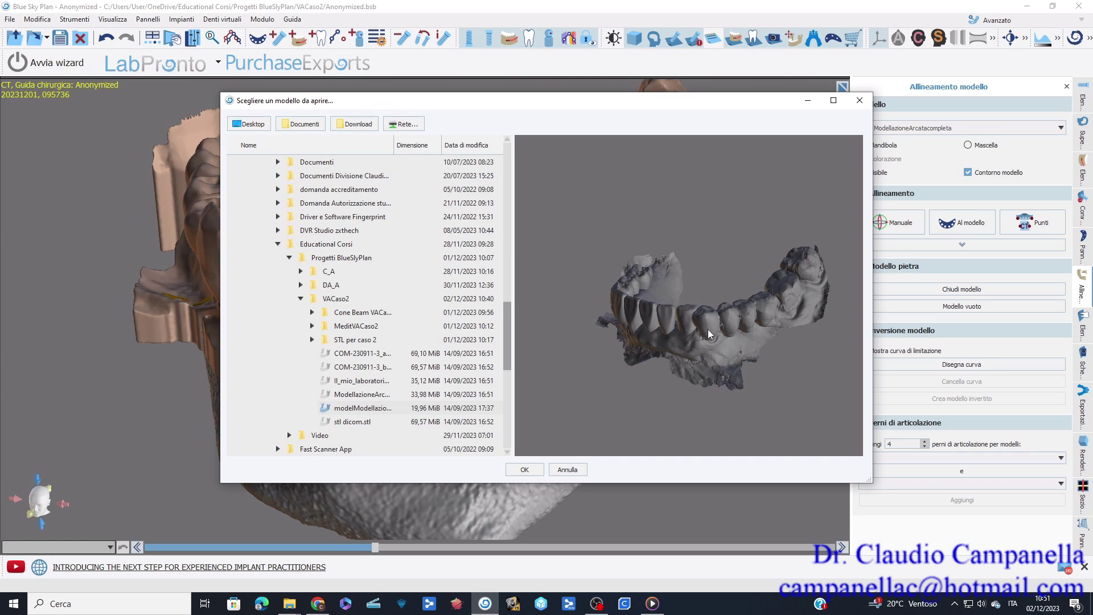
pyautogui.moveTo(711, 334)
pyautogui.mouseDown()
pyautogui.moveTo(729, 320)
pyautogui.moveTo(704, 370)
pyautogui.moveTo(724, 336)
pyautogui.mouseUp()
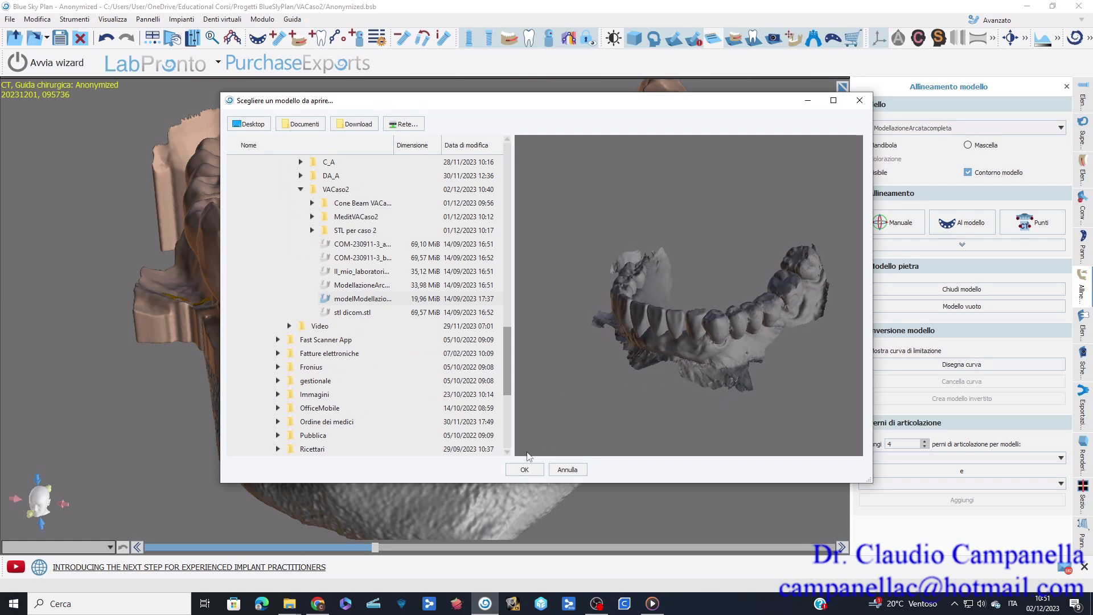
pyautogui.click(524, 470)
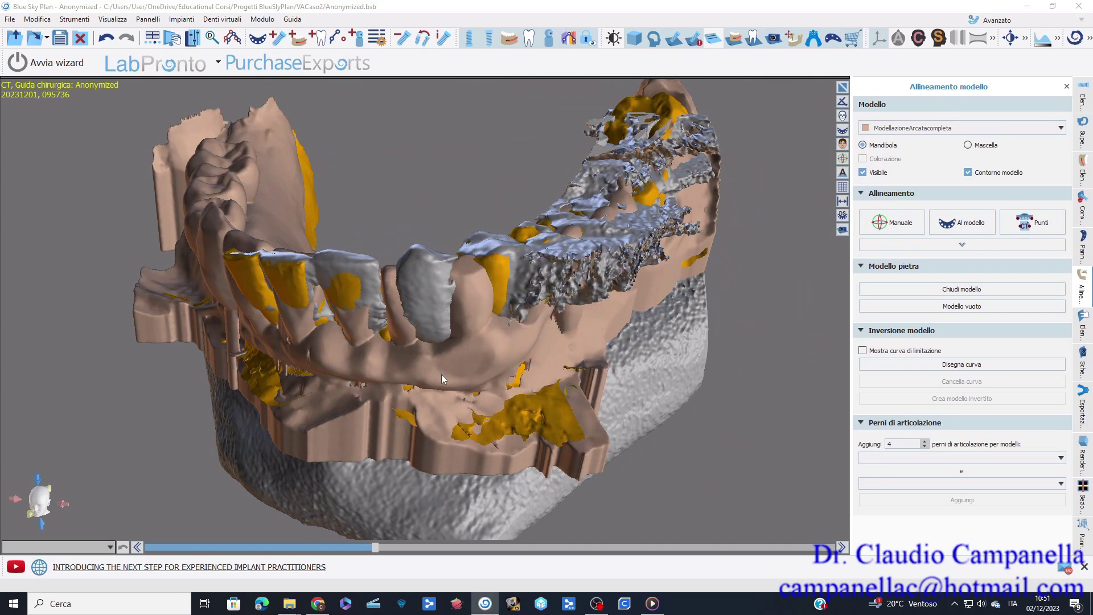
pyautogui.click(540, 337)
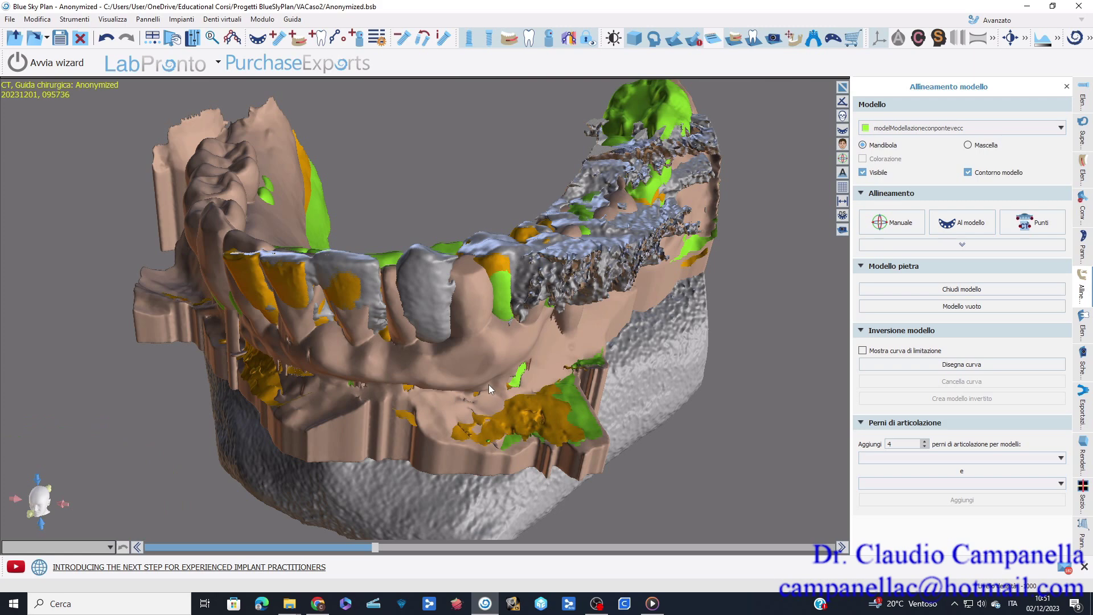
# - Hide ModellazioneArcatacompleta, the orange VA scan and the CT surface, leaving the green preoperative scan and the newly imported model visible
pyautogui.click(1084, 135)
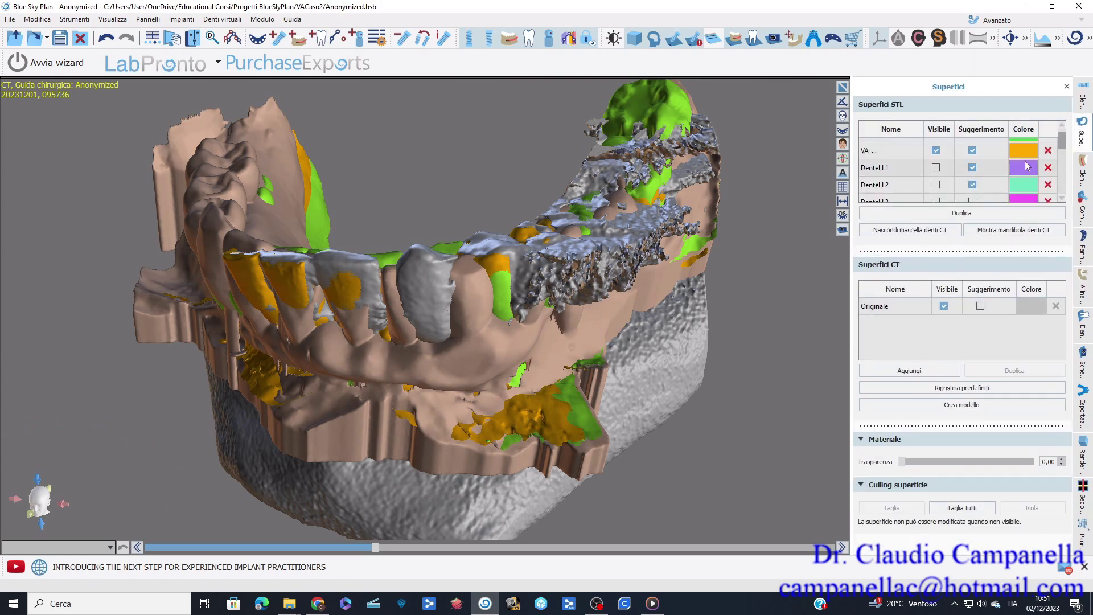
pyautogui.scroll(1, 905, 165)
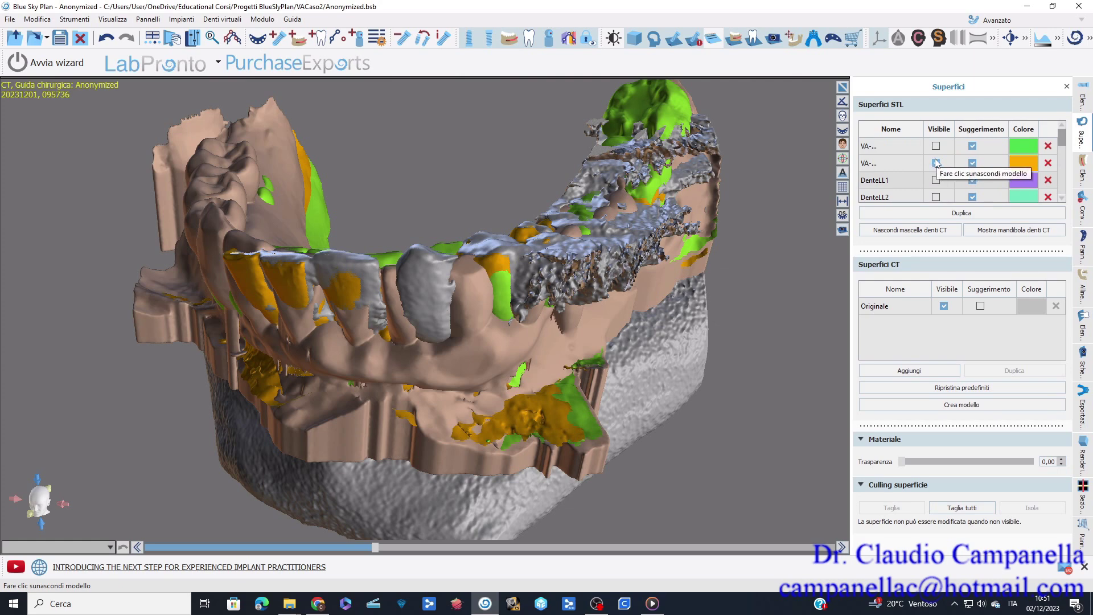
pyautogui.scroll(-5, 918, 162)
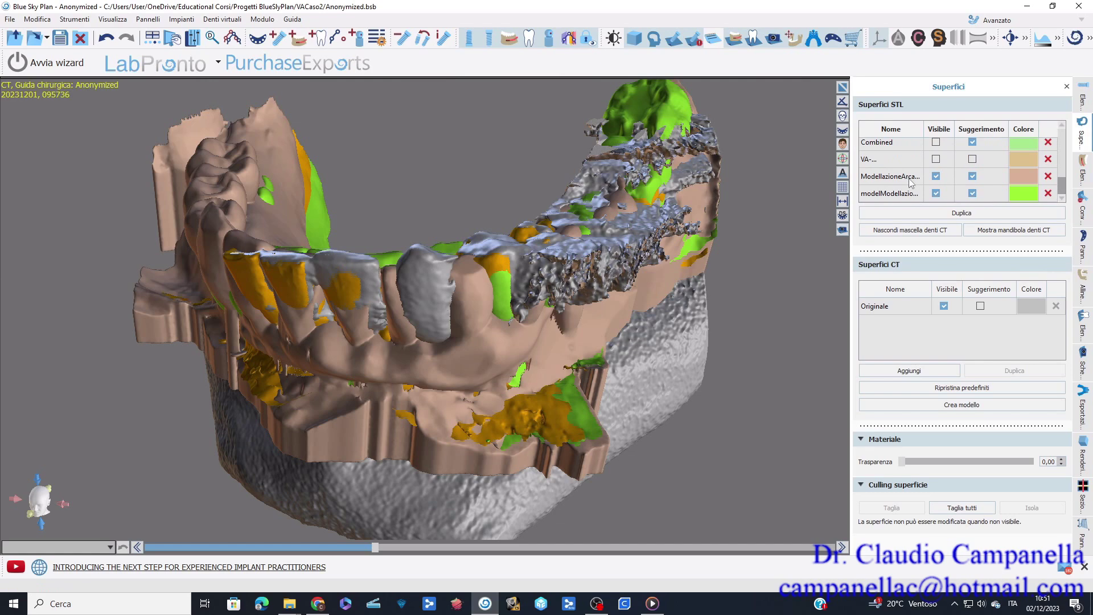
pyautogui.click(936, 178)
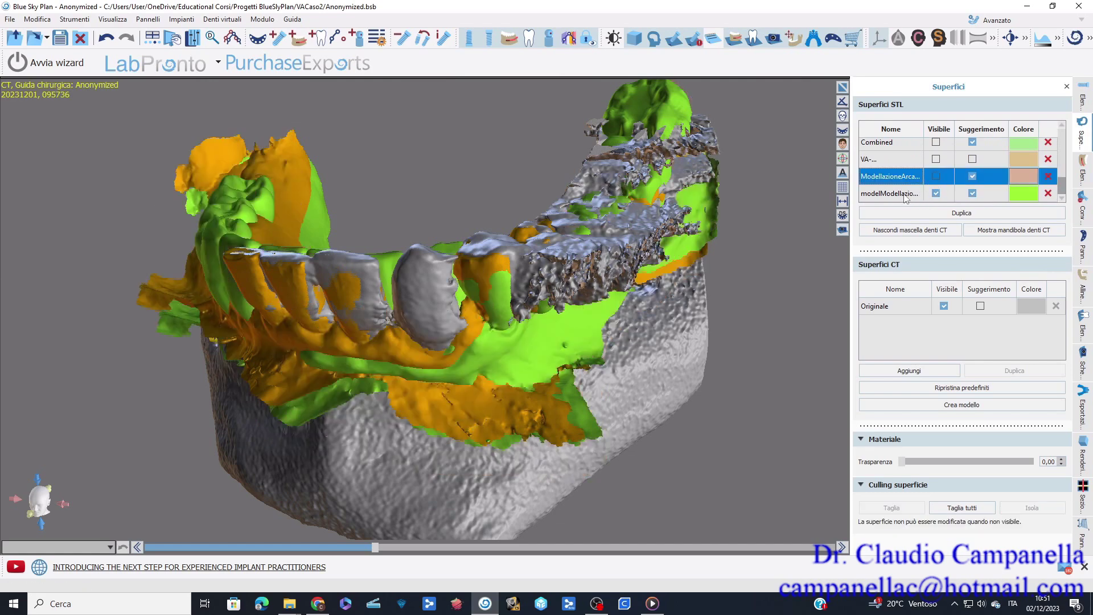
pyautogui.click(906, 194)
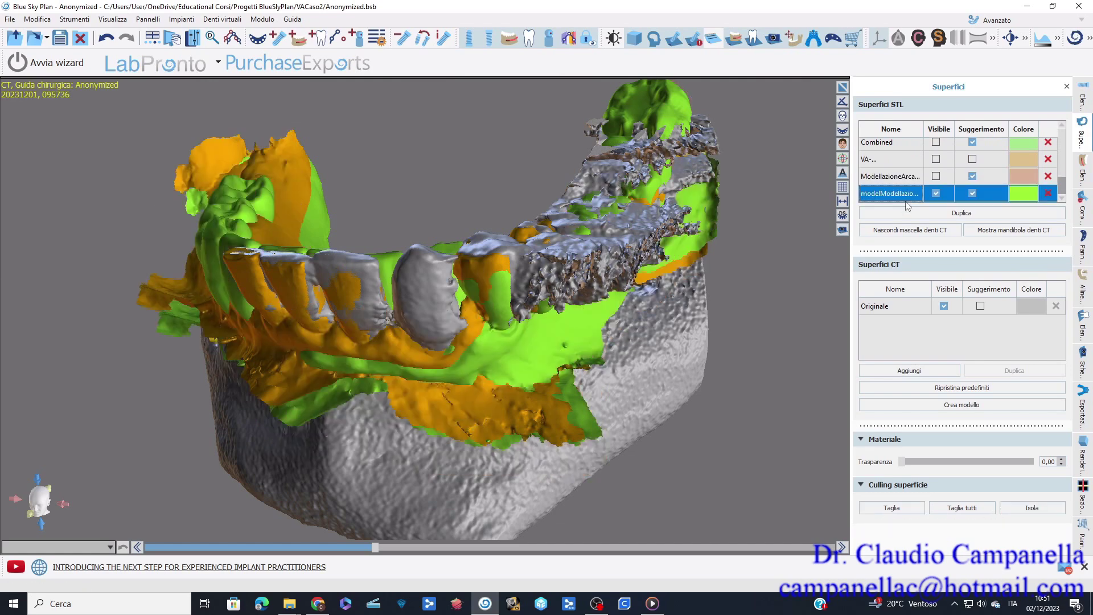
pyautogui.click(944, 307)
pyautogui.moveTo(478, 348); pyautogui.dragTo(452, 391)
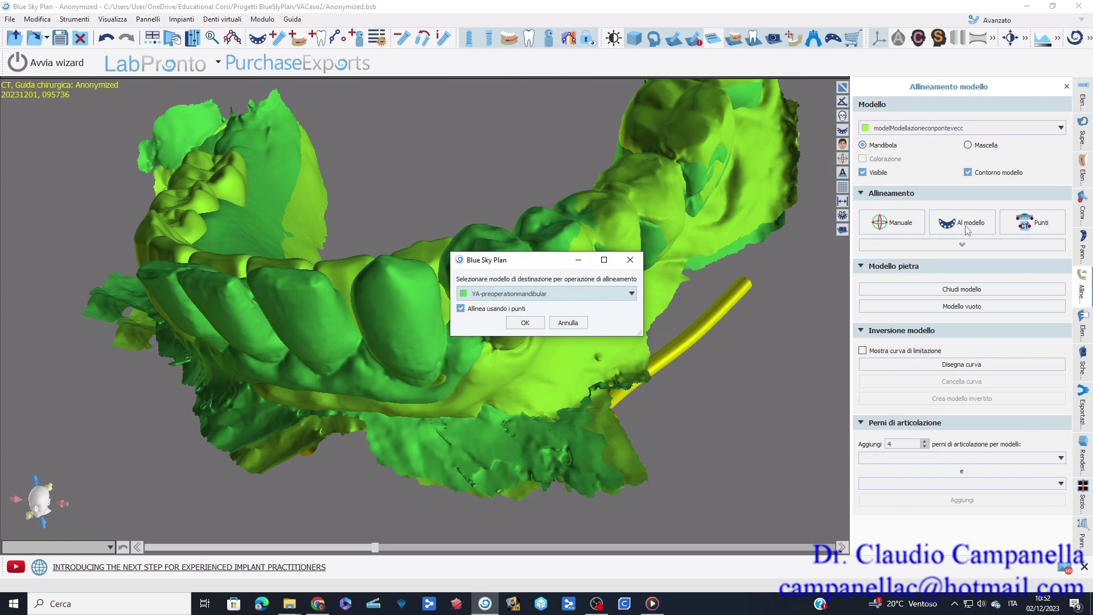
# - Start aligning modelModellazioneconpontevecc to the VA-preoperationmandibular scan using points
pyautogui.click(543, 294)
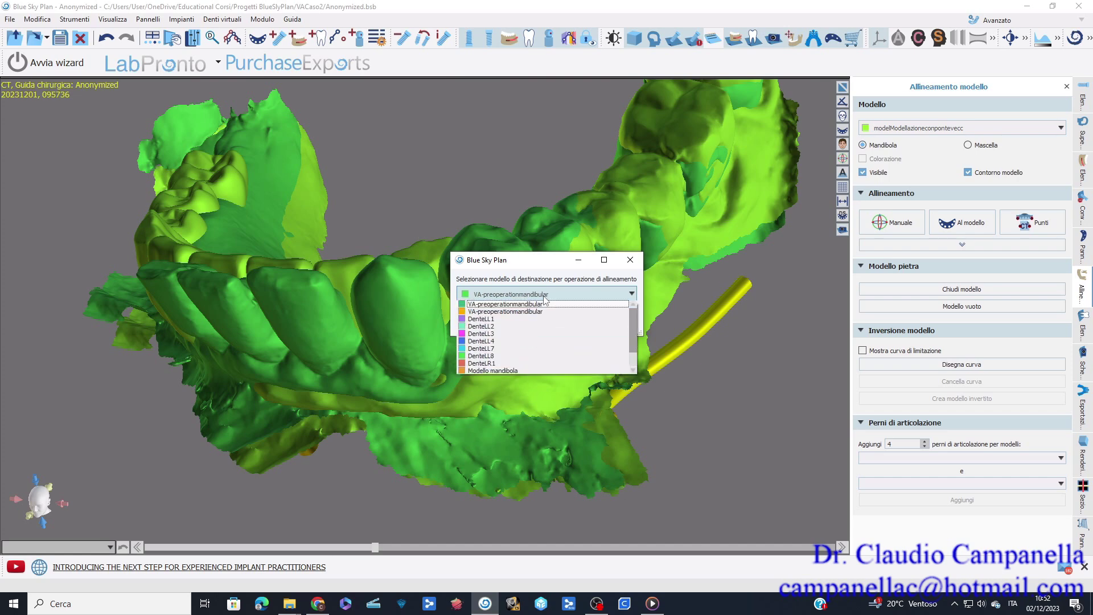
pyautogui.click(545, 309)
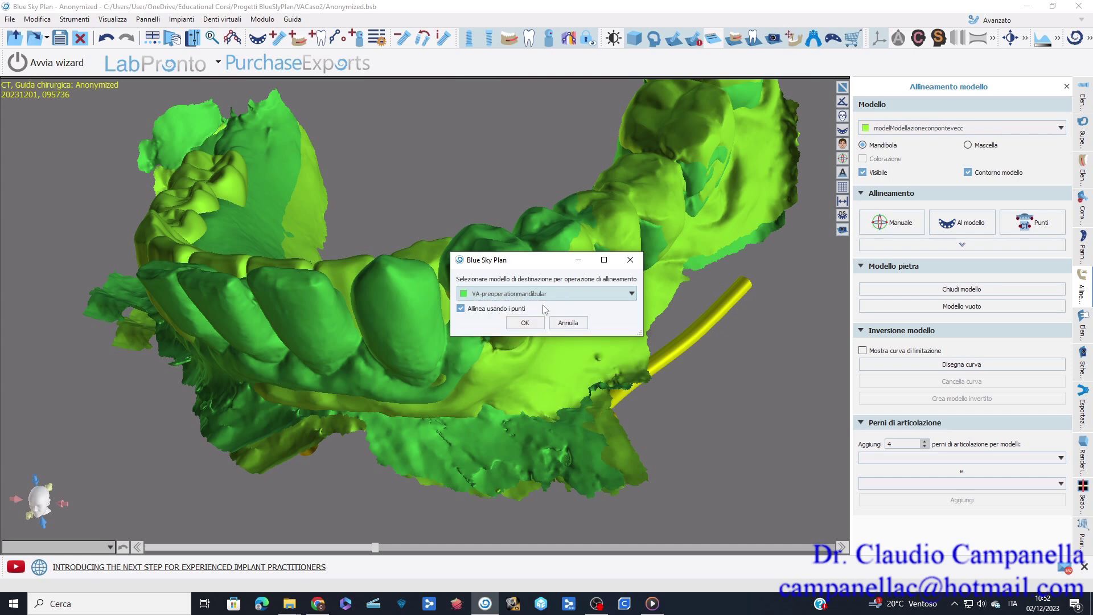
pyautogui.click(549, 295)
pyautogui.click(548, 294)
pyautogui.click(526, 323)
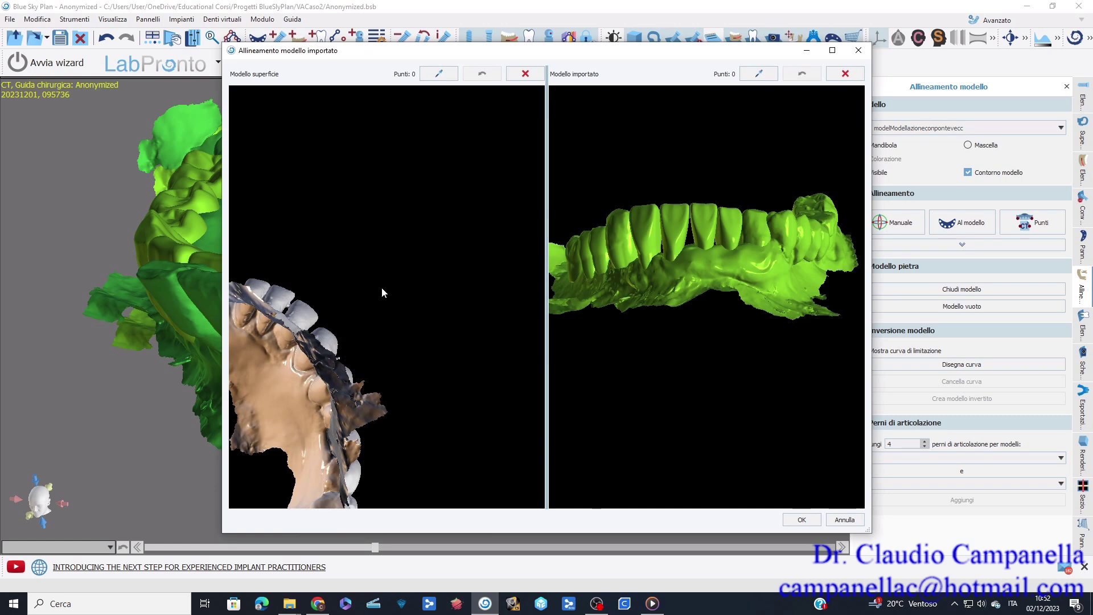
# - Place the first two reference points on the preoperative scan, on the two adjacent teeth behind the canine
pyautogui.moveTo(382, 293); pyautogui.dragTo(422, 438)
pyautogui.scroll(5, 432, 373)
pyautogui.moveTo(415, 372); pyautogui.dragTo(506, 344)
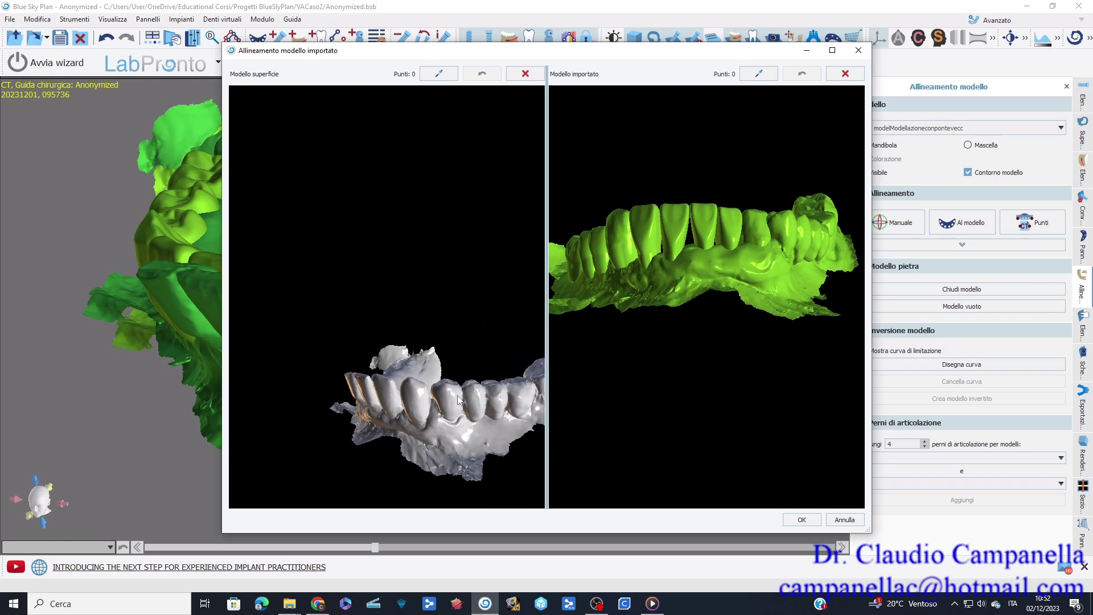
pyautogui.press('space')
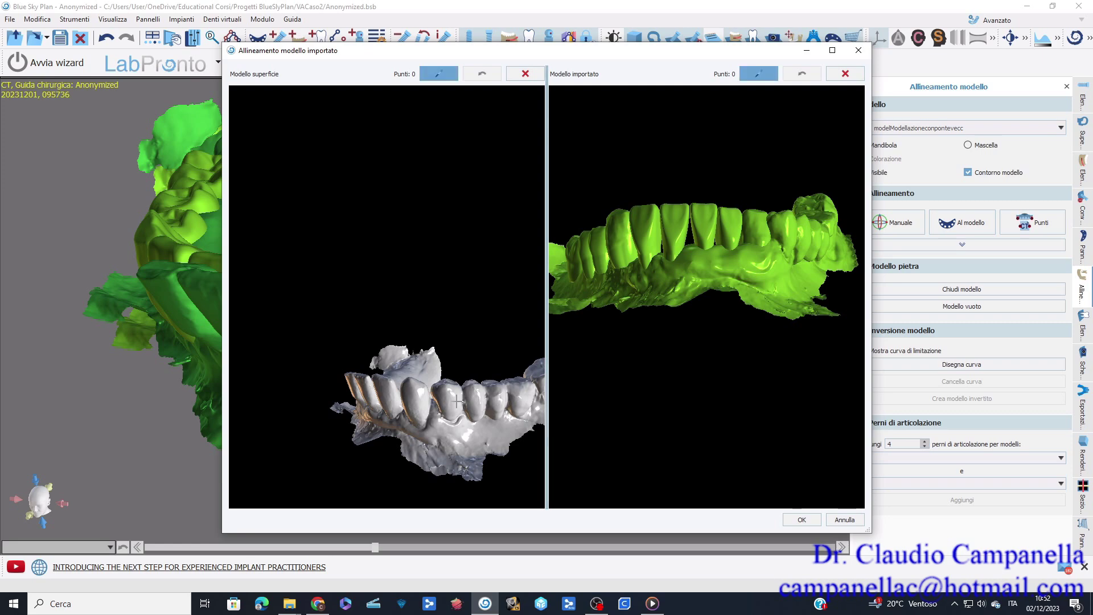
pyautogui.click(446, 389)
pyautogui.click(475, 389)
# - Add three more reference points on the preoperative scan, continuing along the posterior teeth to the last molar
pyautogui.press('space')
pyautogui.moveTo(521, 387); pyautogui.dragTo(484, 383)
pyautogui.scroll(-3, 483, 382)
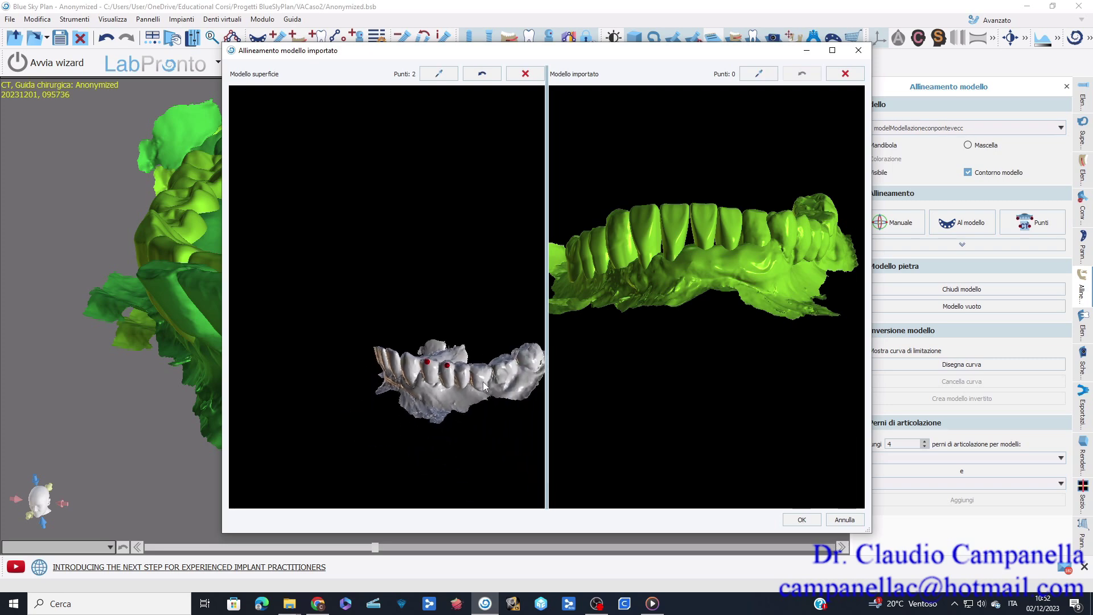
pyautogui.press('space')
pyautogui.click(482, 369)
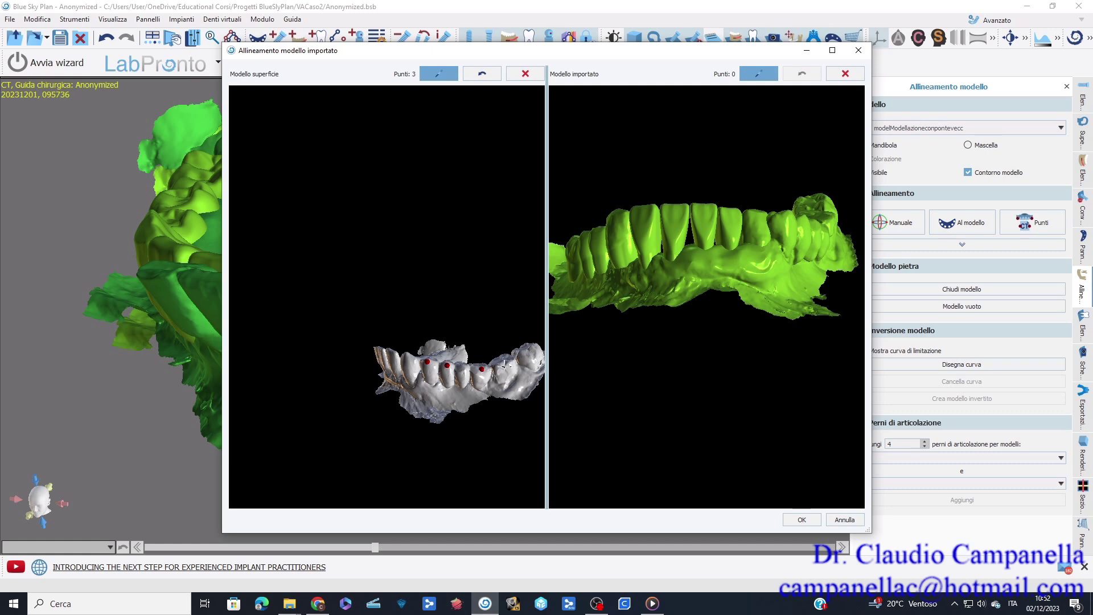
pyautogui.click(505, 366)
pyautogui.press('space')
pyautogui.moveTo(506, 352); pyautogui.dragTo(343, 416)
pyautogui.press('space')
pyautogui.click(505, 408)
# - Place the five matching points on the same posterior teeth of the imported model, in the same order
pyautogui.press('space')
pyautogui.moveTo(698, 352); pyautogui.dragTo(609, 343)
pyautogui.moveTo(510, 364); pyautogui.dragTo(614, 284)
pyautogui.press('space')
pyautogui.click(715, 303)
pyautogui.click(754, 294)
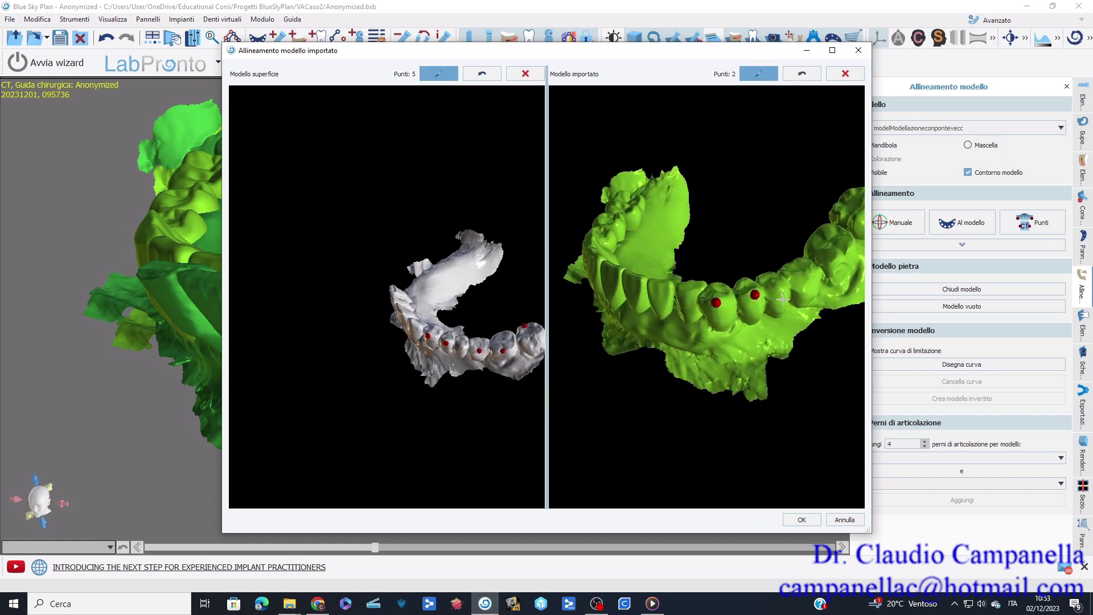
pyautogui.click(840, 256)
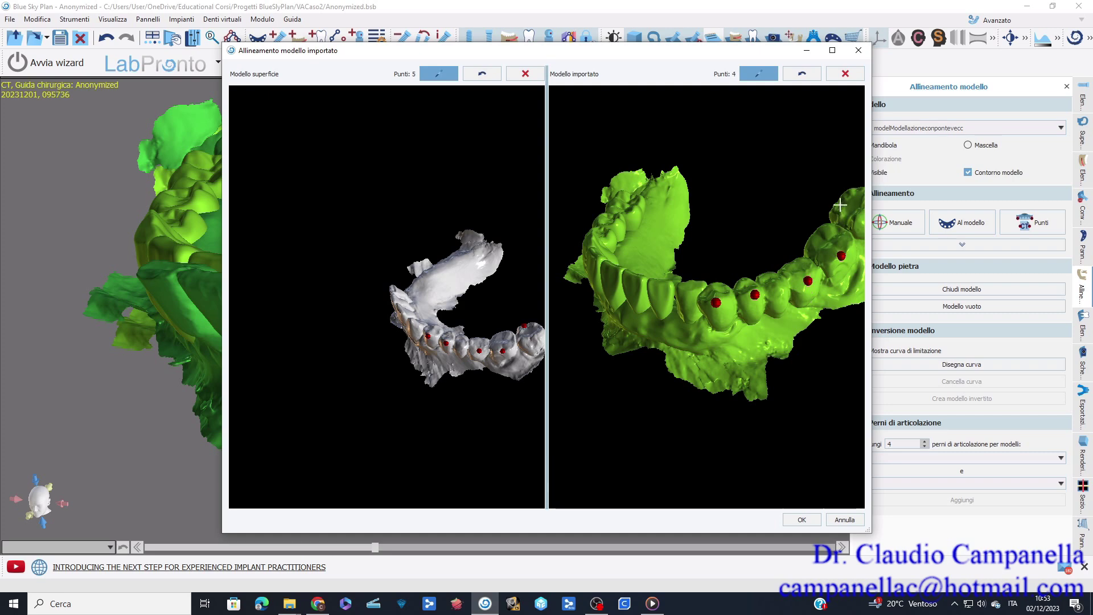
pyautogui.click(839, 205)
# - Add a sixth pair of matching points on the molar in front of the last one, on both models
pyautogui.moveTo(511, 248); pyautogui.dragTo(377, 418)
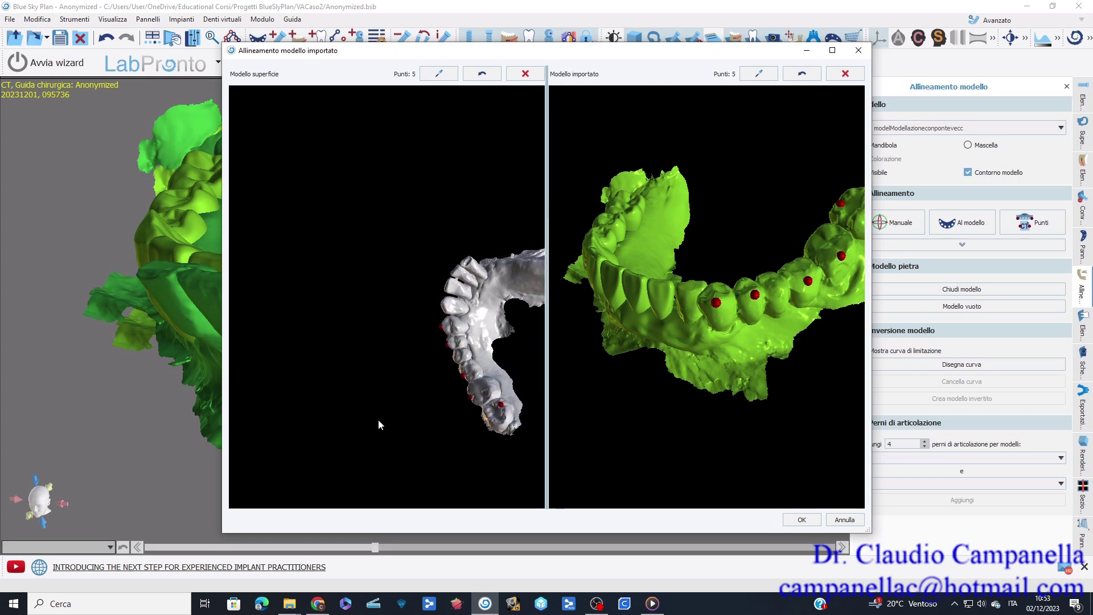
pyautogui.click(490, 380)
pyautogui.moveTo(804, 252); pyautogui.dragTo(630, 377)
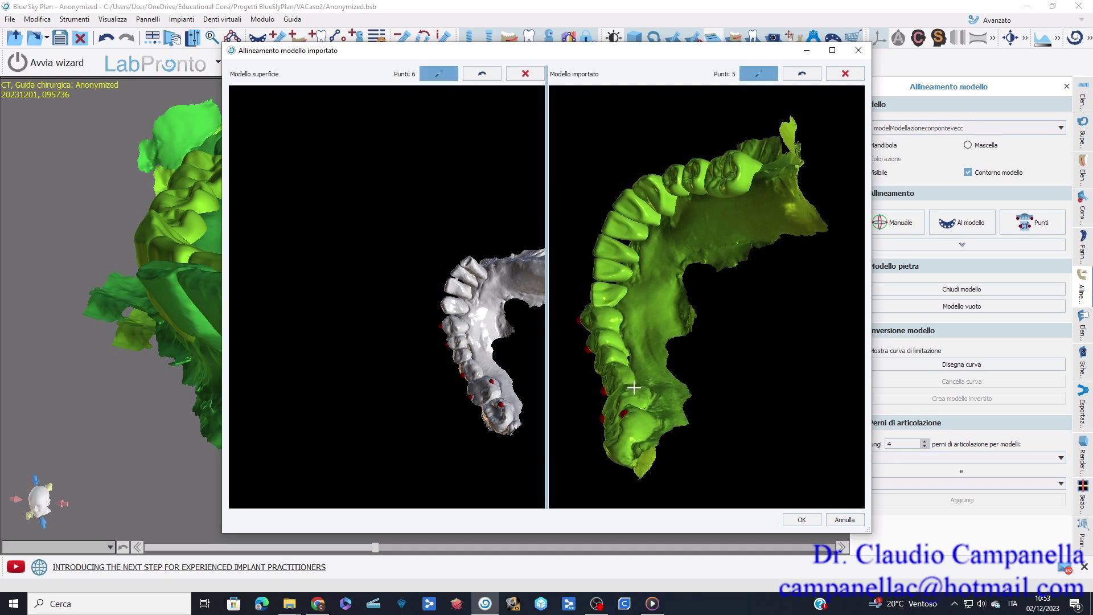
pyautogui.click(627, 392)
# - Add the seventh and eighth pairs of matching points on the two teeth behind the canine and apply the alignment
pyautogui.moveTo(685, 282); pyautogui.dragTo(784, 242)
pyautogui.moveTo(447, 316); pyautogui.dragTo(488, 353)
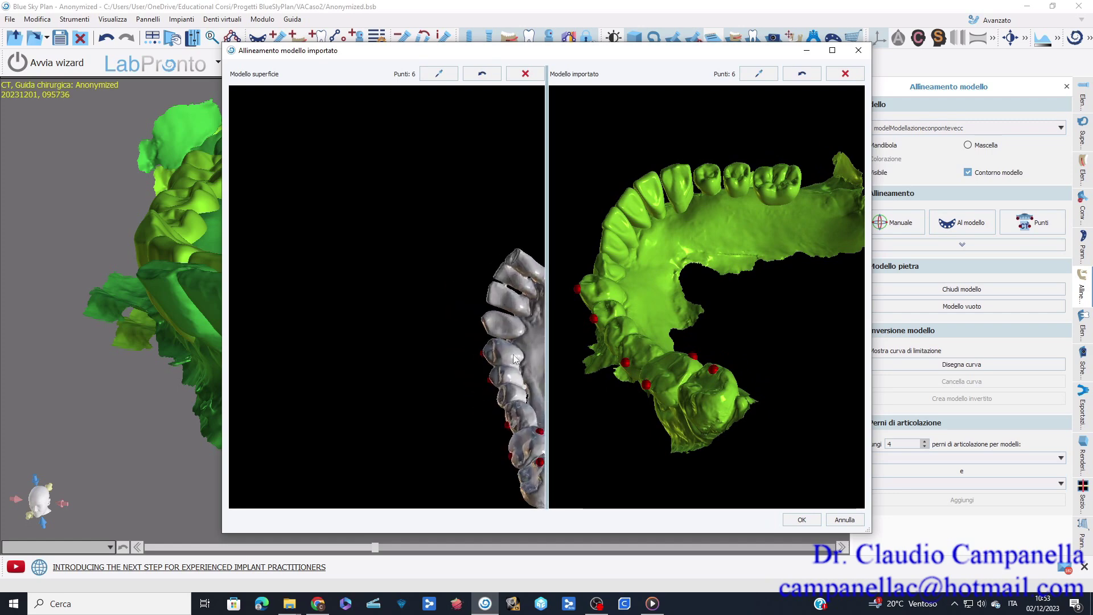
pyautogui.click(499, 354)
pyautogui.click(608, 284)
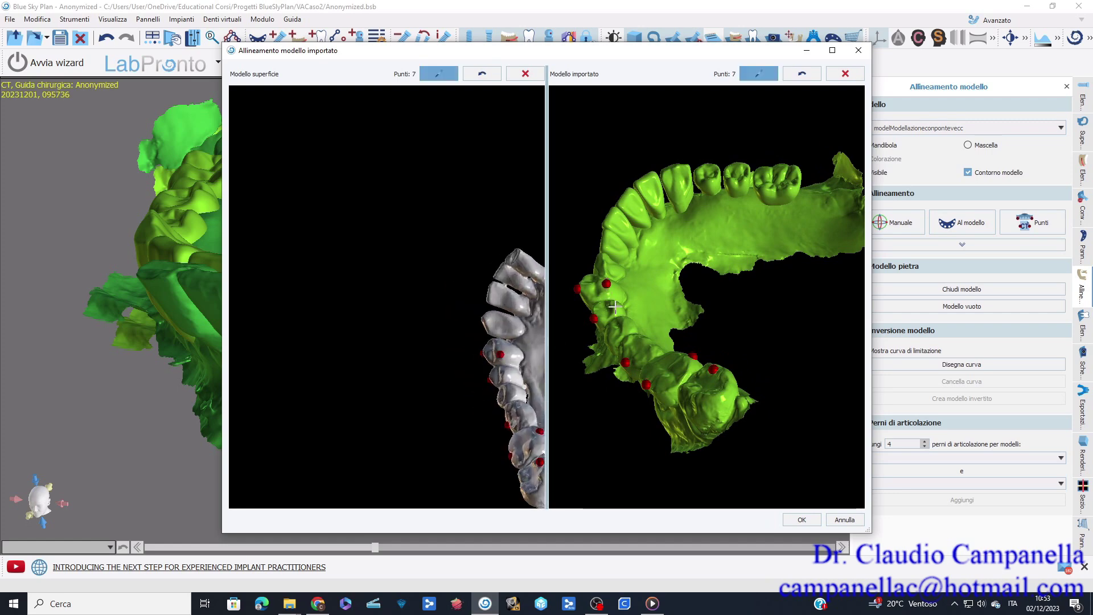
pyautogui.click(613, 306)
pyautogui.click(504, 371)
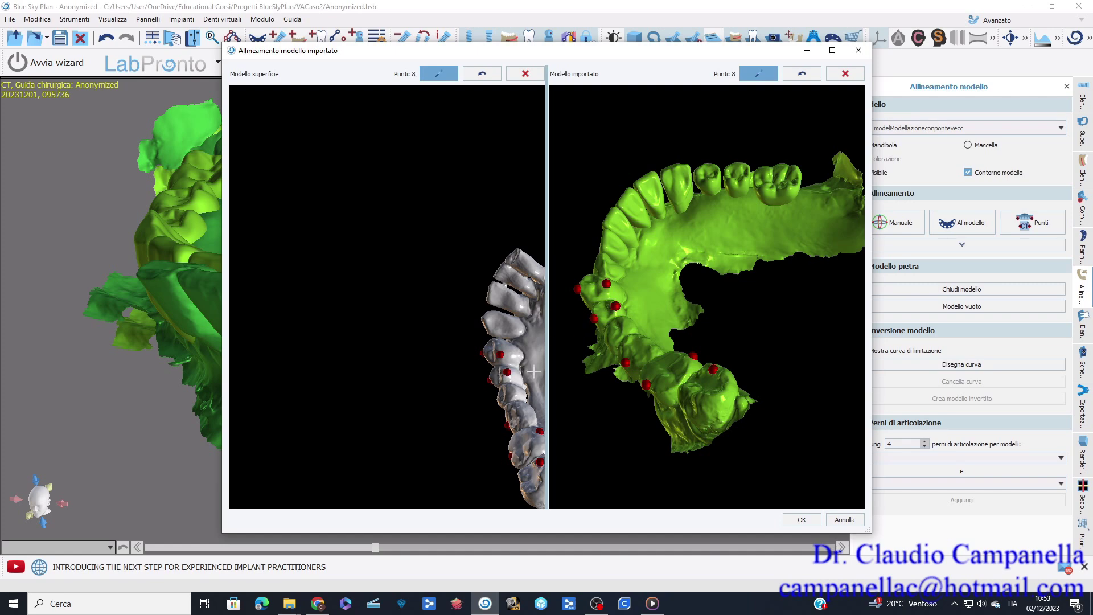
pyautogui.click(802, 519)
# - Inspect the overlap of the aligned model and the preoperative scan from the front and from above the teeth
pyautogui.moveTo(768, 487); pyautogui.dragTo(541, 385)
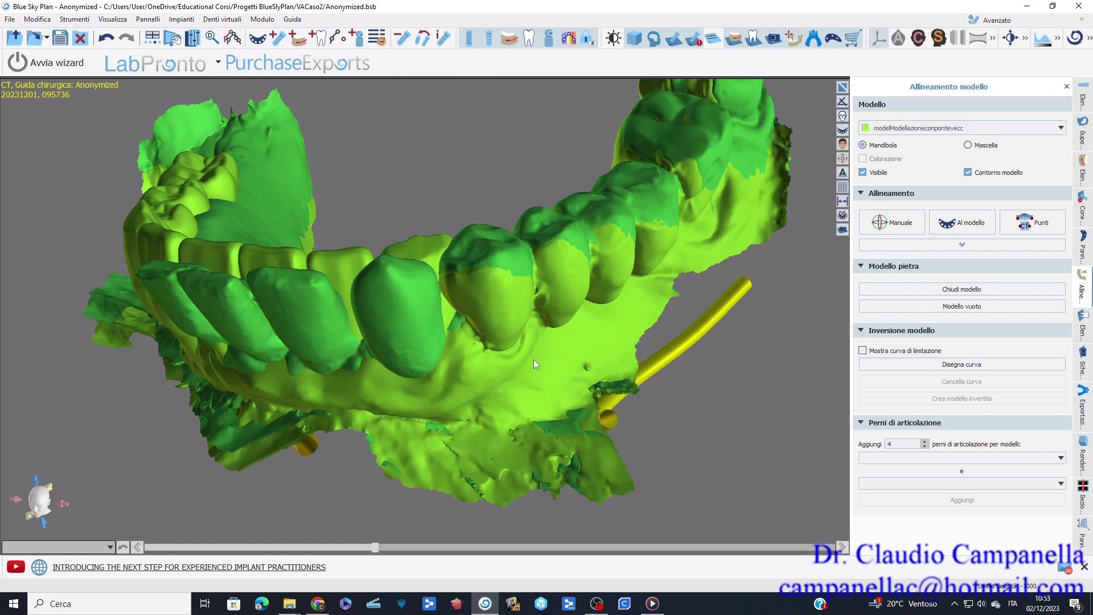
pyautogui.moveTo(535, 357); pyautogui.dragTo(589, 292)
pyautogui.moveTo(283, 293); pyautogui.dragTo(493, 307)
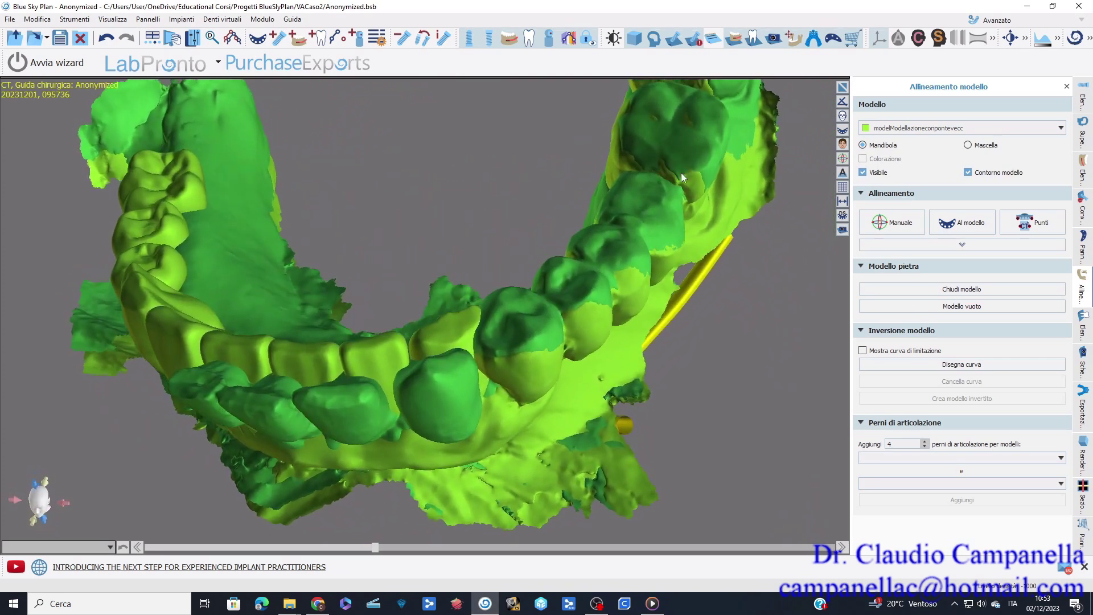
pyautogui.moveTo(682, 219); pyautogui.dragTo(611, 292)
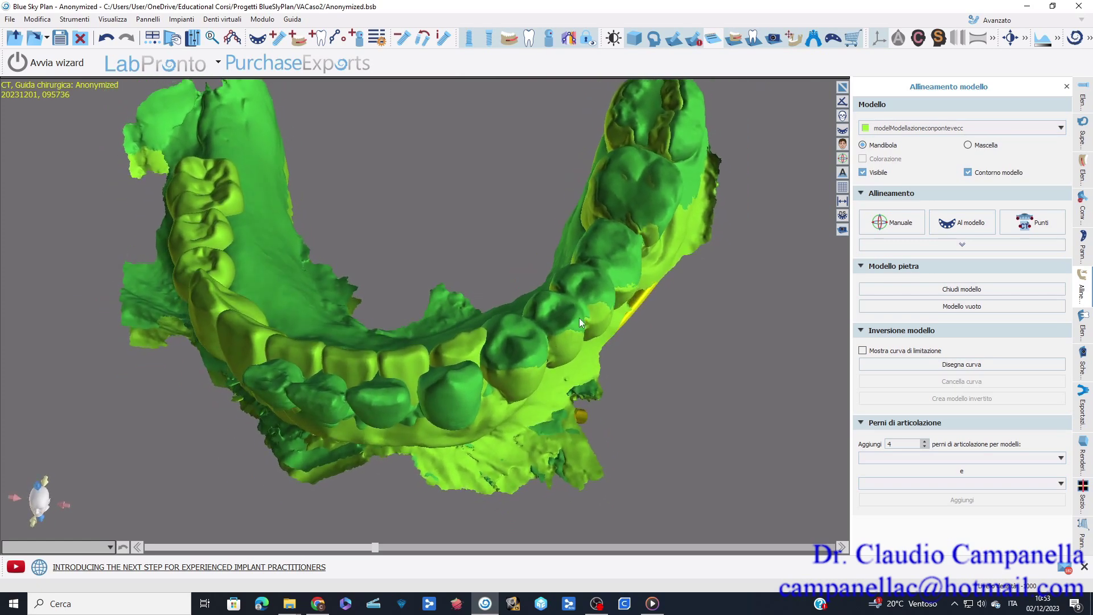
# - Hide the green preoperative scan and examine the aligned tooth design on its own
pyautogui.click(1082, 128)
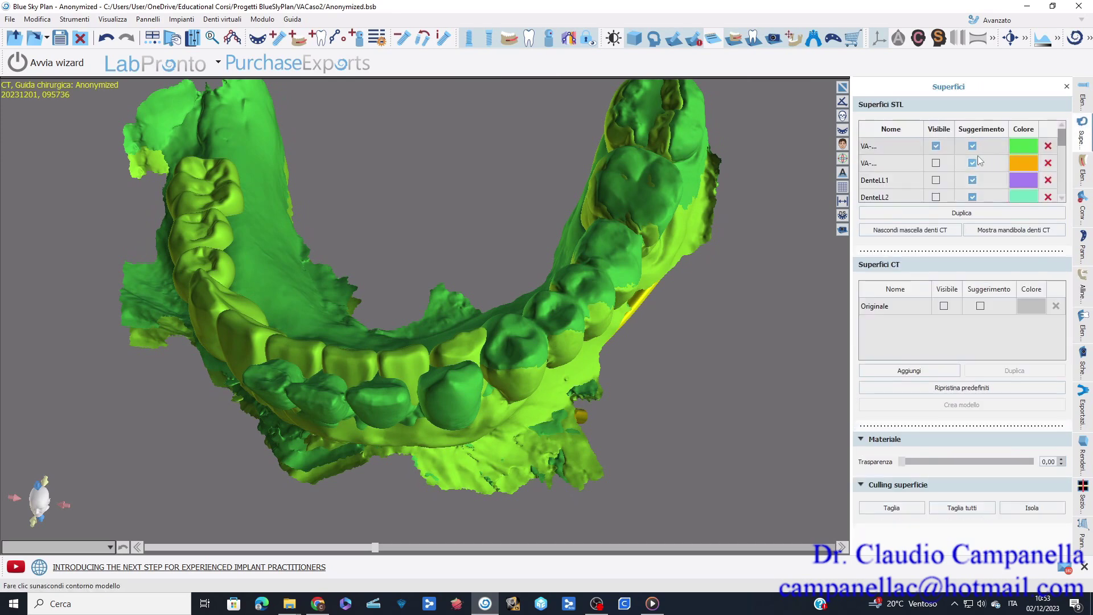
pyautogui.click(936, 146)
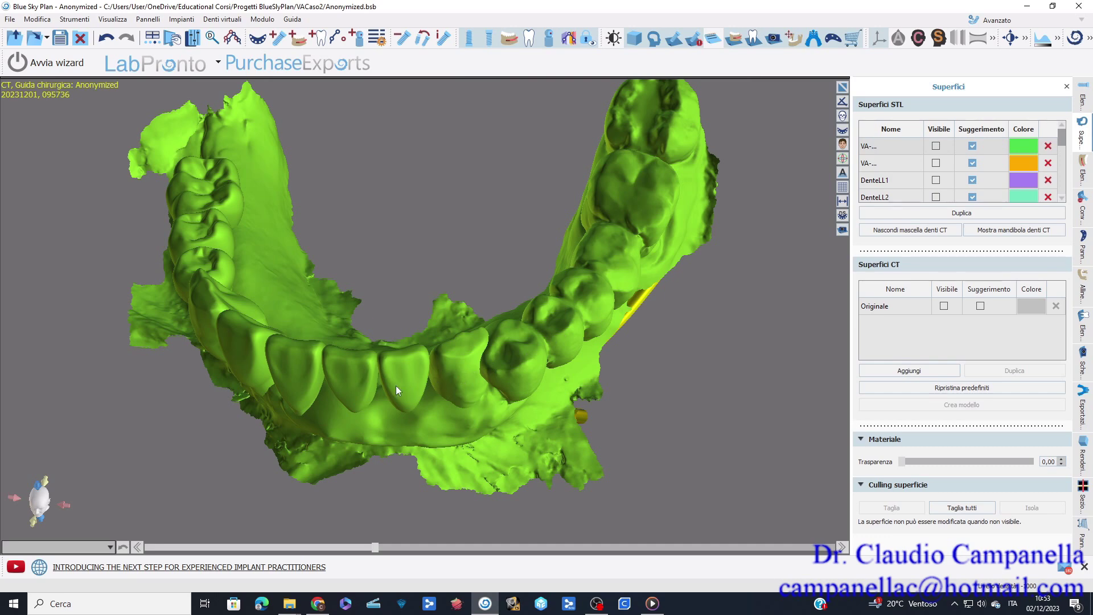
pyautogui.moveTo(367, 384); pyautogui.dragTo(359, 427)
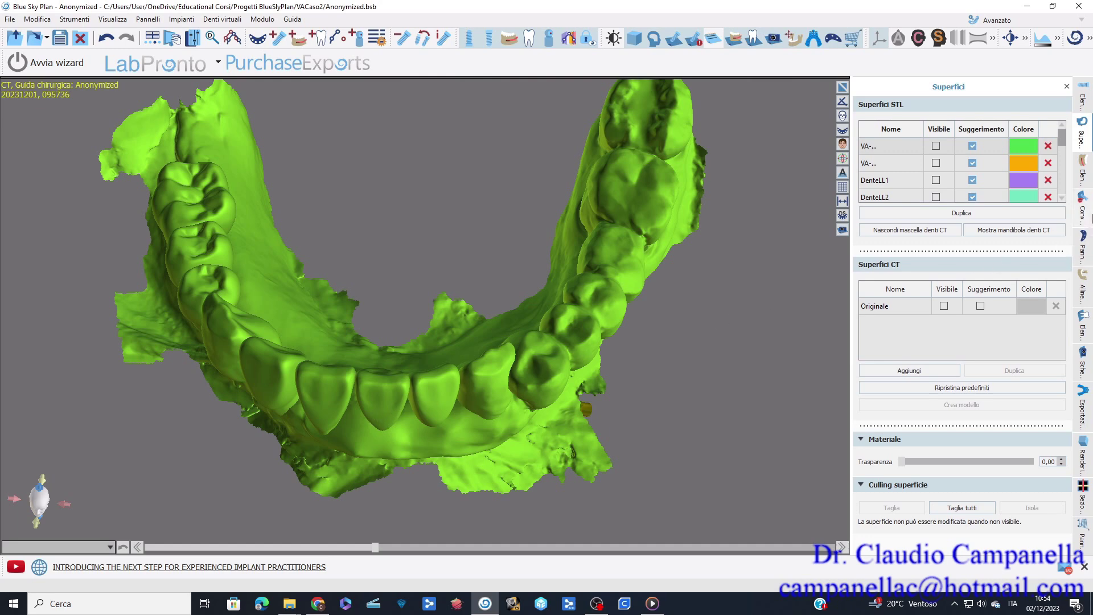
# - Restore the multi-view layout and turn off the slice contours of the orange VA scan and the DenteLL tooth surfaces
pyautogui.click(842, 89)
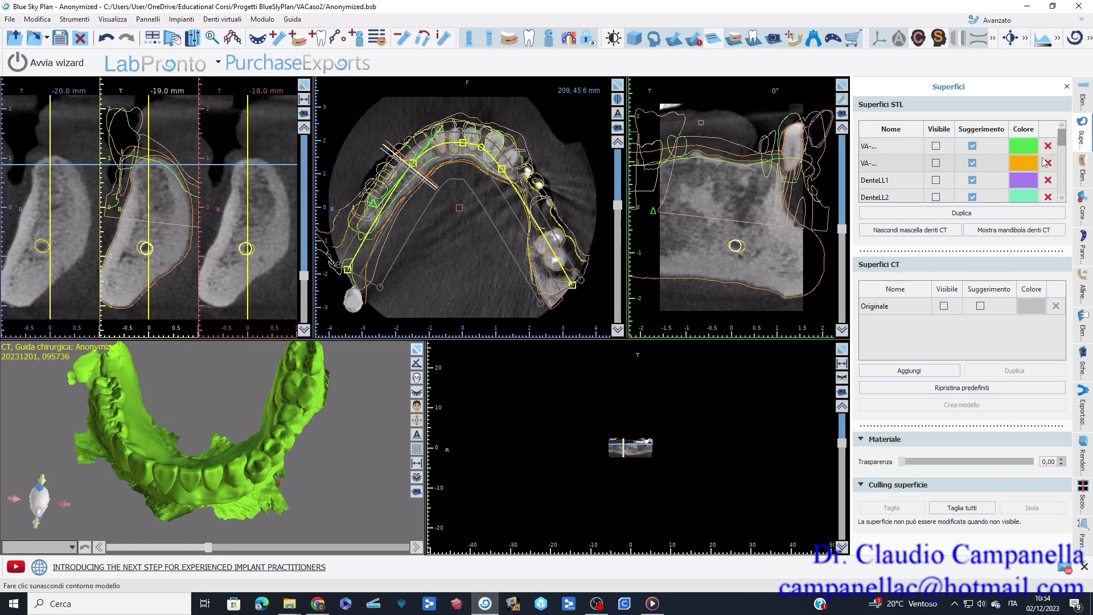
pyautogui.moveTo(1064, 178); pyautogui.dragTo(1072, 117)
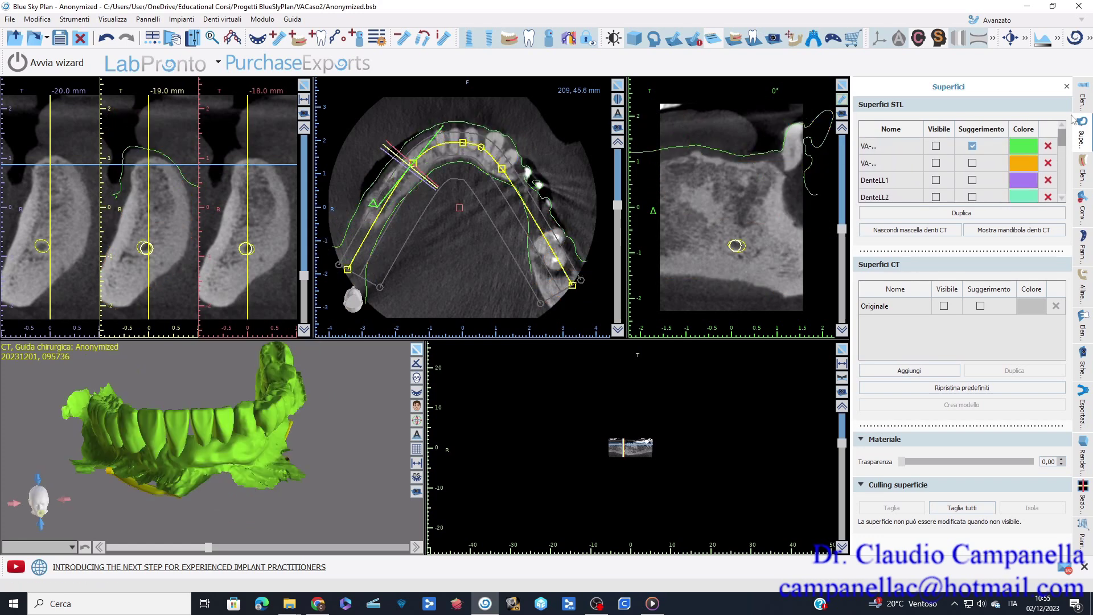
# - Turn off the slice contours of the green VA scan and show those of the aligned modelModellazio... tooth design
pyautogui.click(972, 147)
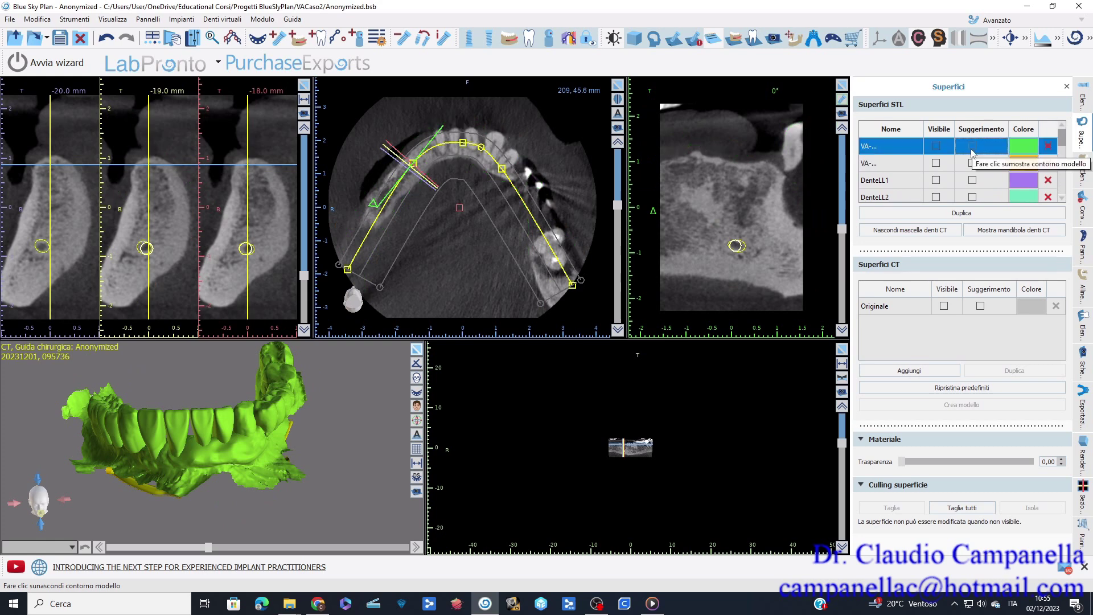
pyautogui.scroll(-2, 971, 182)
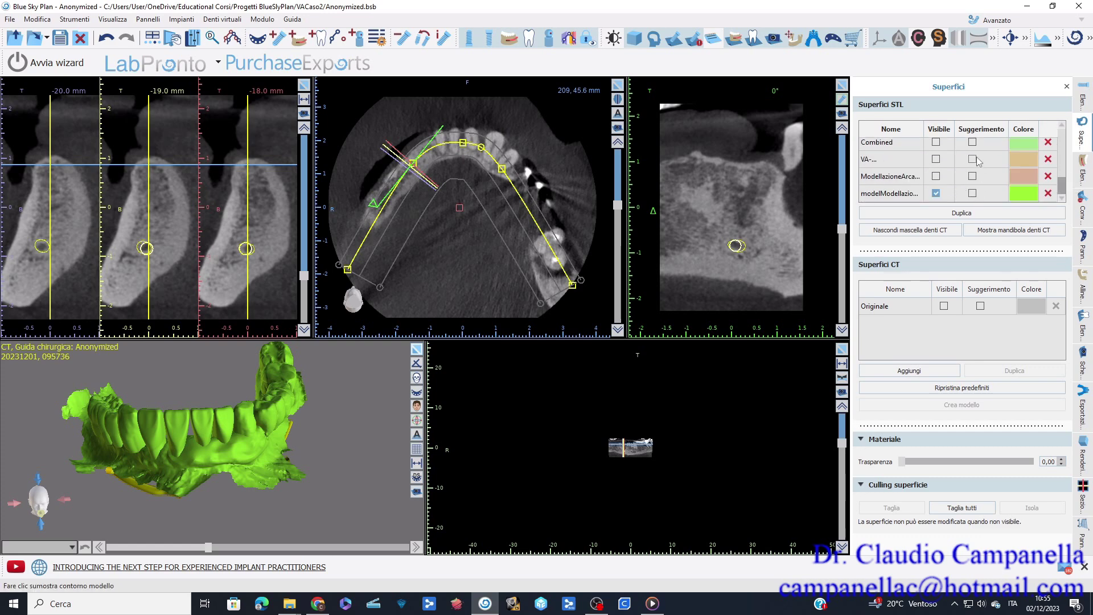
pyautogui.scroll(3, 977, 161)
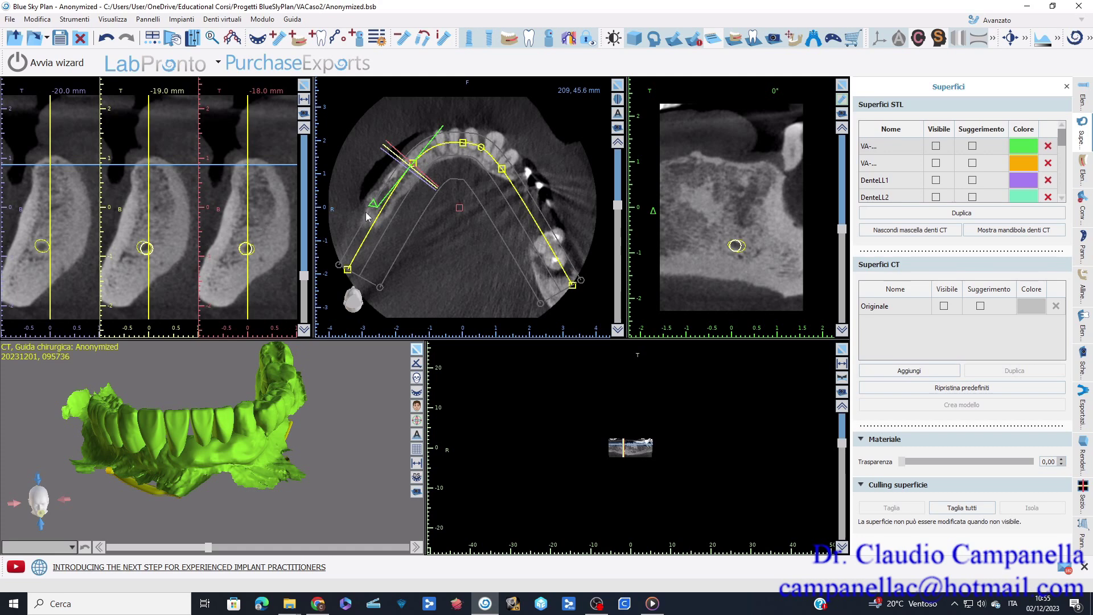
pyautogui.scroll(-3, 913, 188)
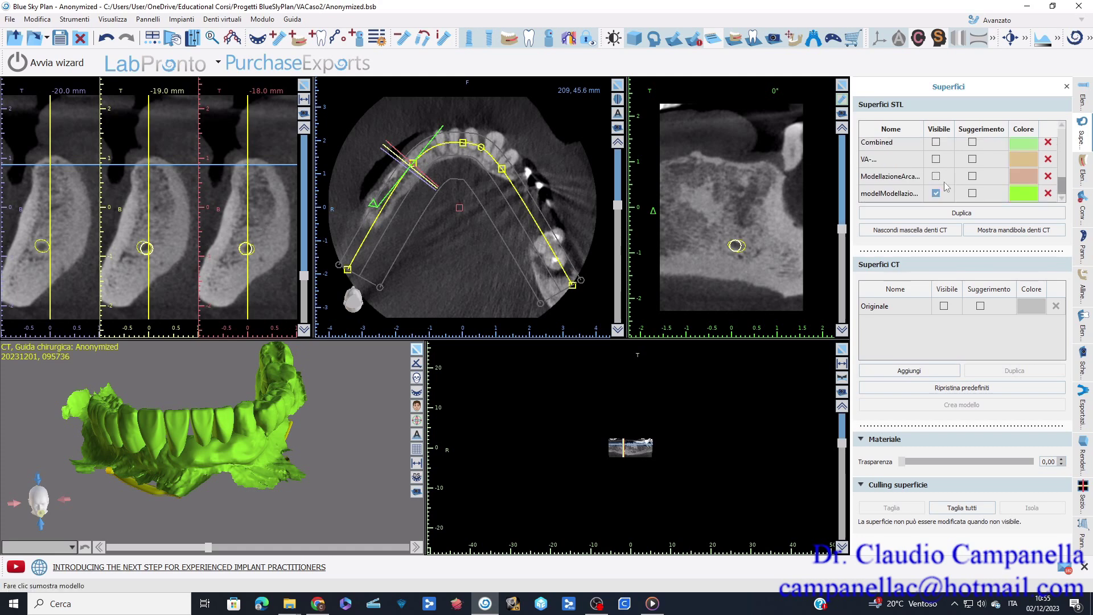
pyautogui.click(972, 194)
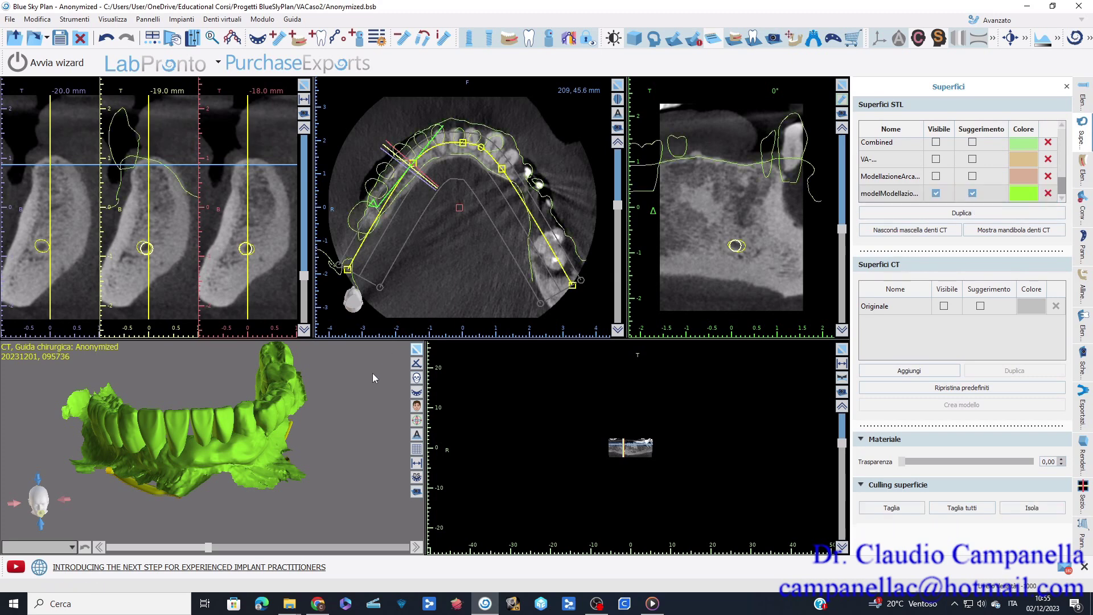
pyautogui.moveTo(206, 403); pyautogui.dragTo(239, 414)
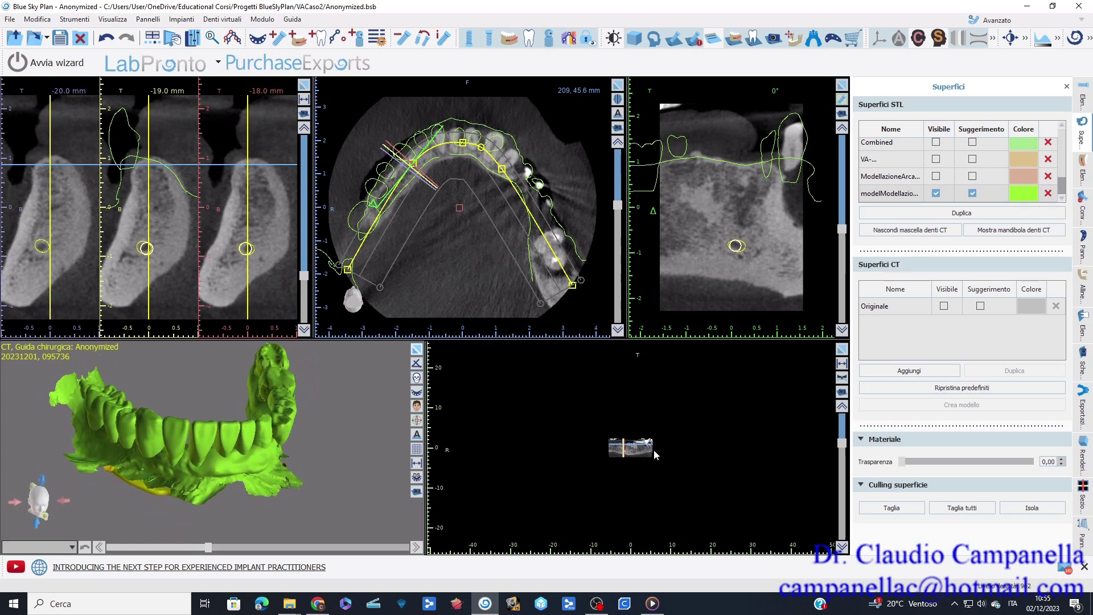
# - Show the Originale CT surface beneath the green tooth design in the 3D view
pyautogui.scroll(1, 641, 443)
pyautogui.scroll(1, 640, 442)
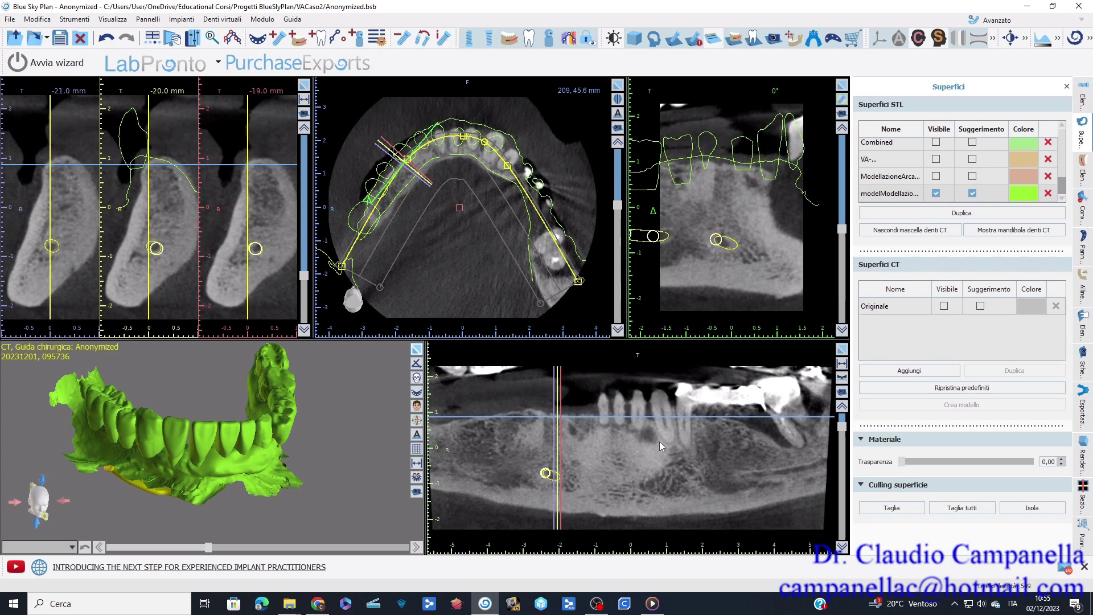
pyautogui.moveTo(346, 425); pyautogui.dragTo(326, 464)
pyautogui.click(944, 307)
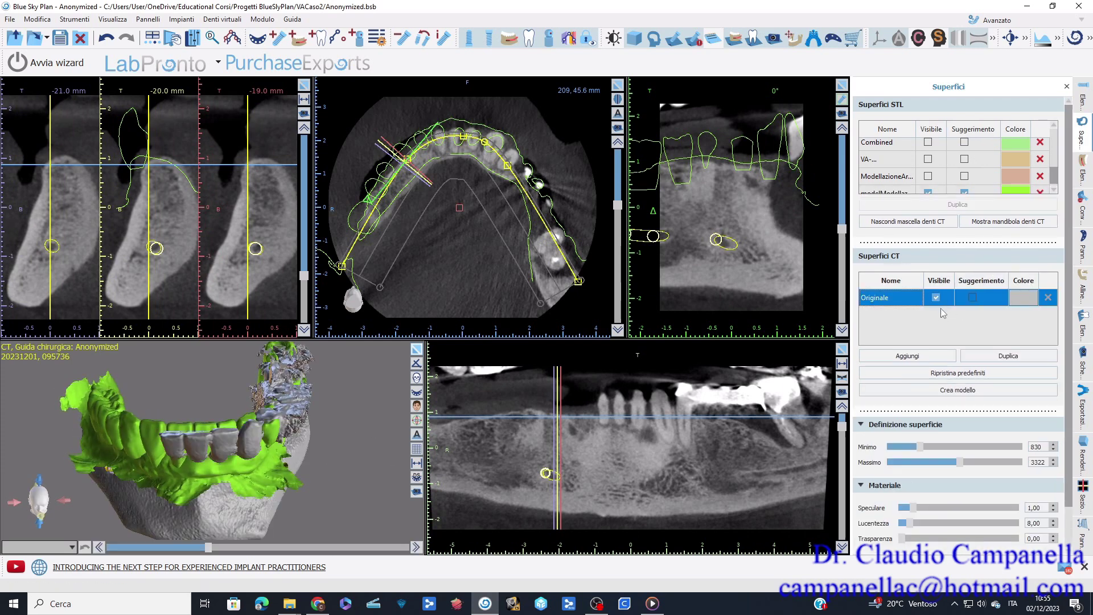
pyautogui.moveTo(217, 490); pyautogui.dragTo(179, 507)
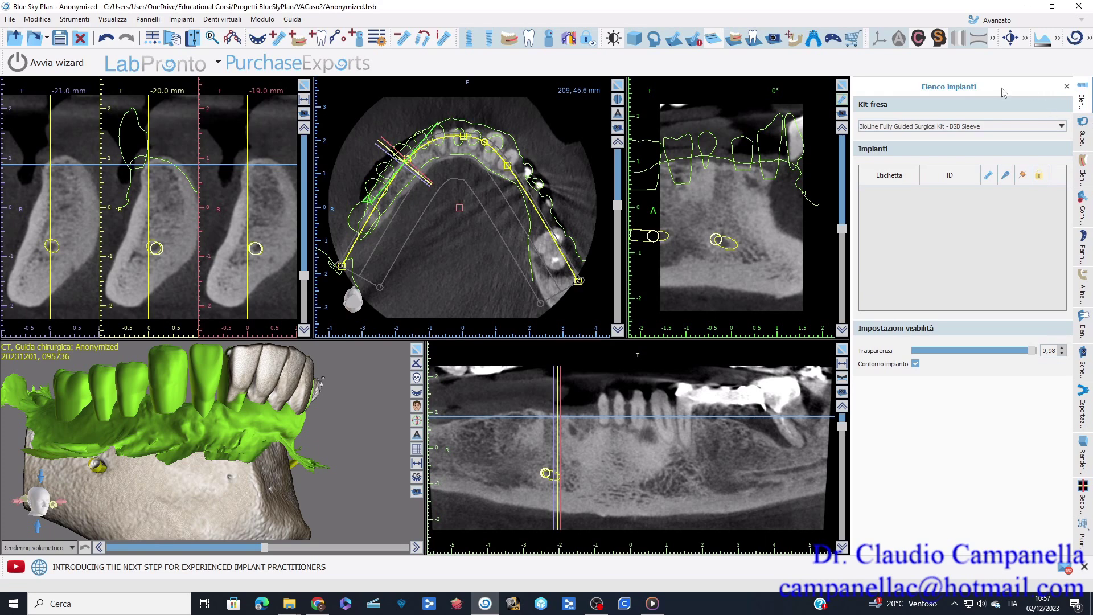
# - Review the available surgical drill kits in the implant list without changing the selected kit
pyautogui.click(955, 131)
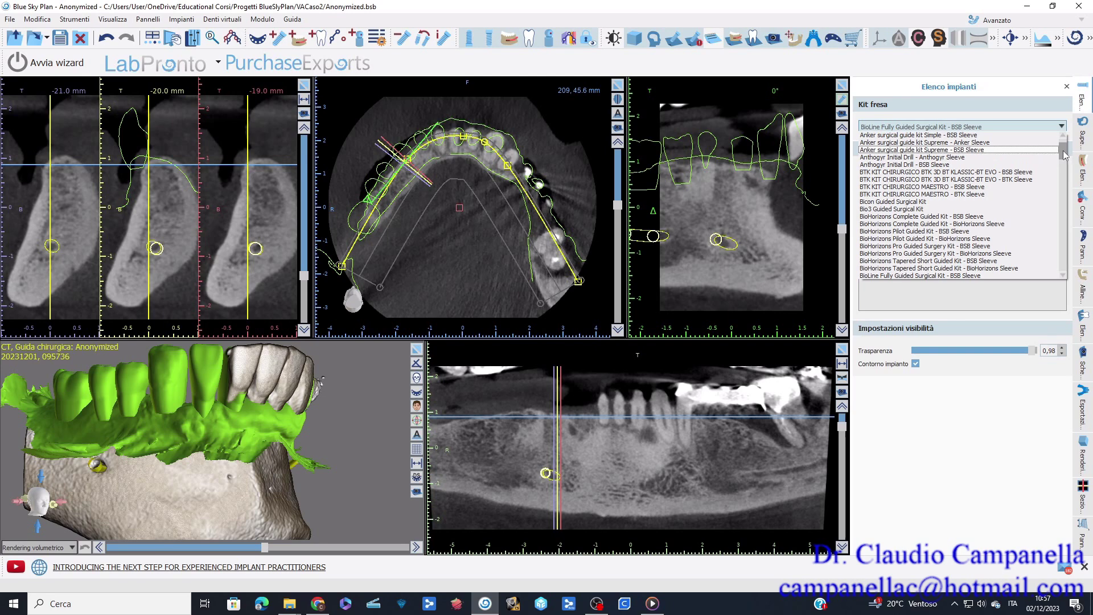
pyautogui.scroll(-6, 977, 203)
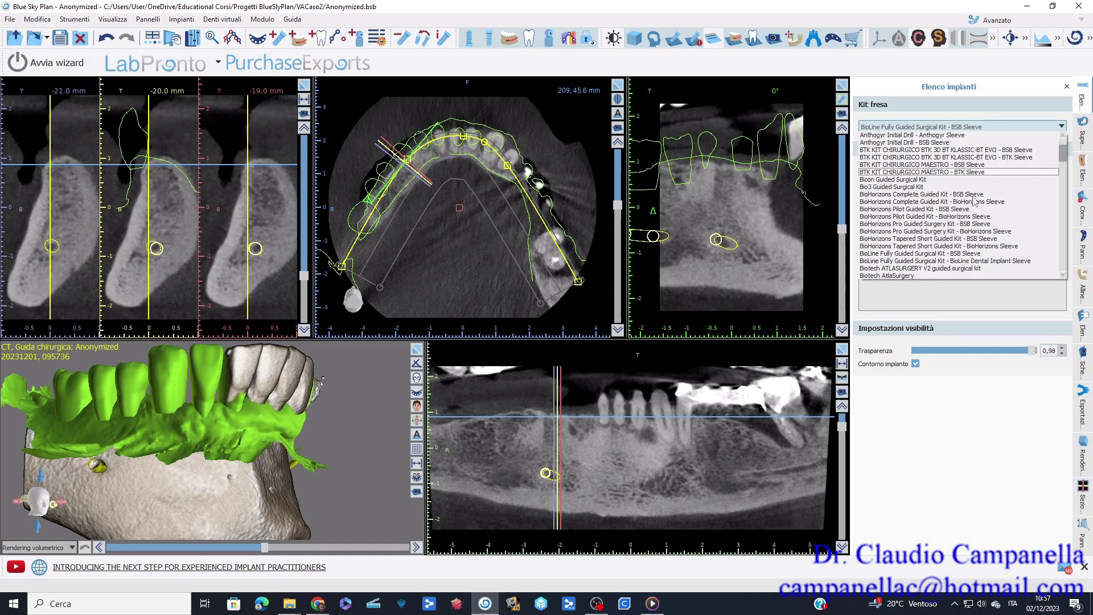
pyautogui.scroll(-6, 976, 203)
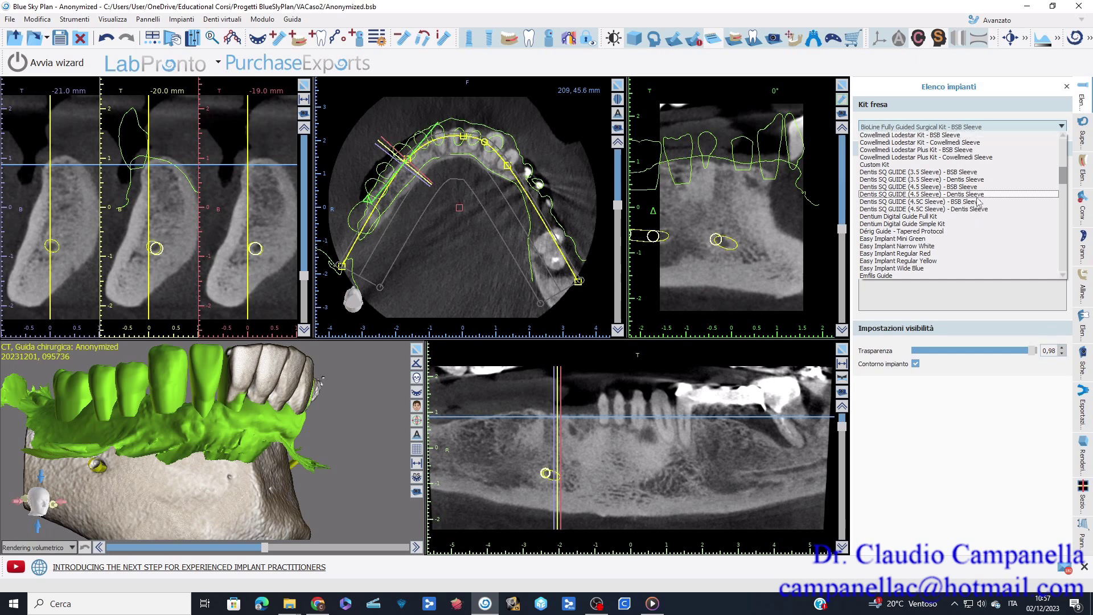
pyautogui.moveTo(1062, 182); pyautogui.dragTo(1062, 269)
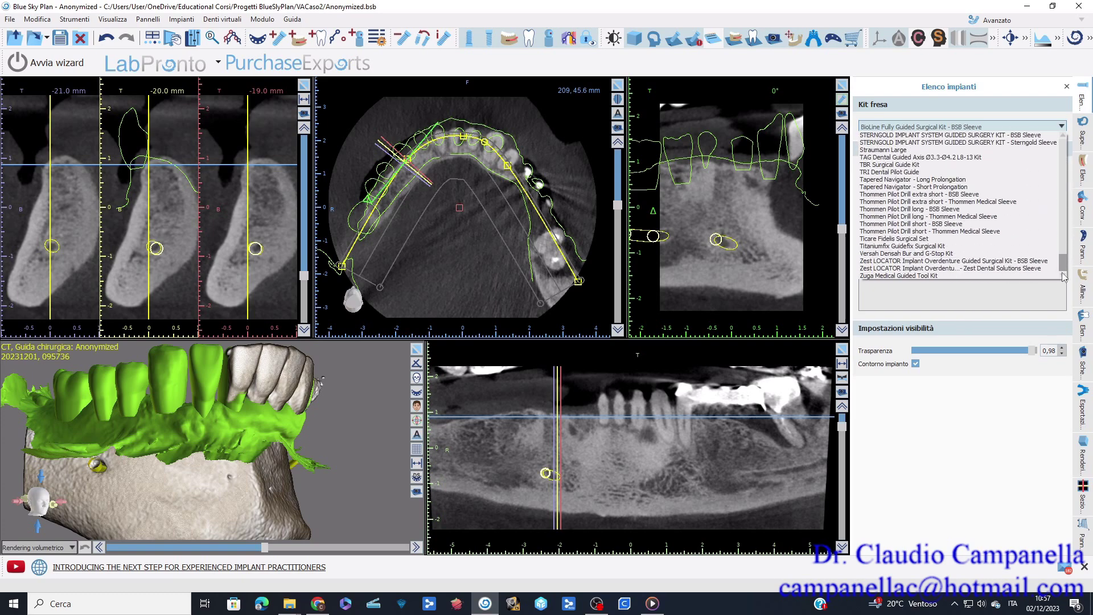
pyautogui.moveTo(1062, 265); pyautogui.dragTo(1063, 136)
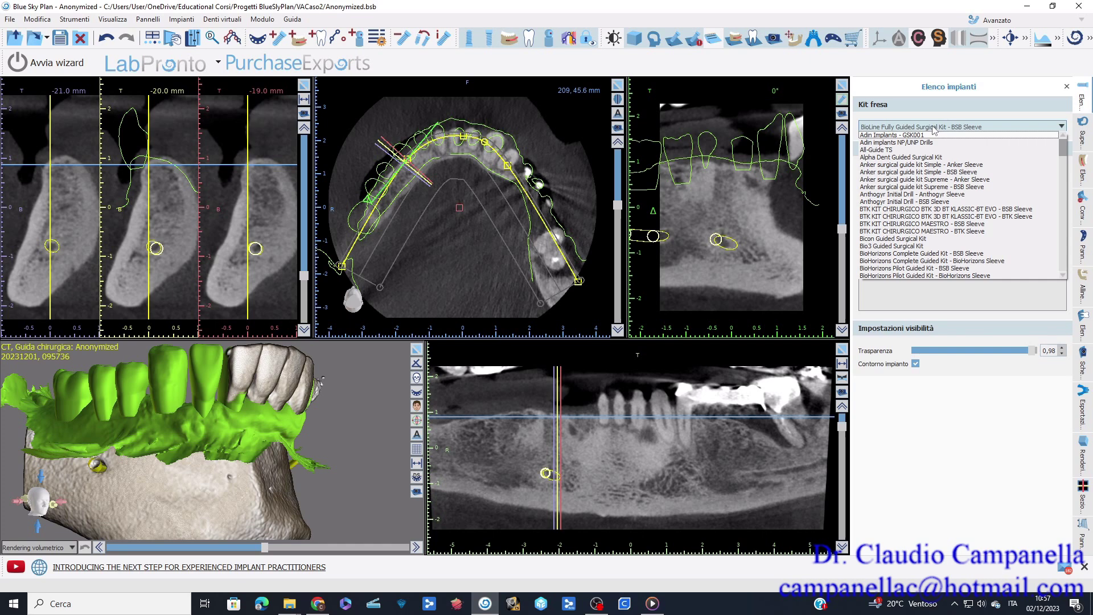
pyautogui.click(933, 128)
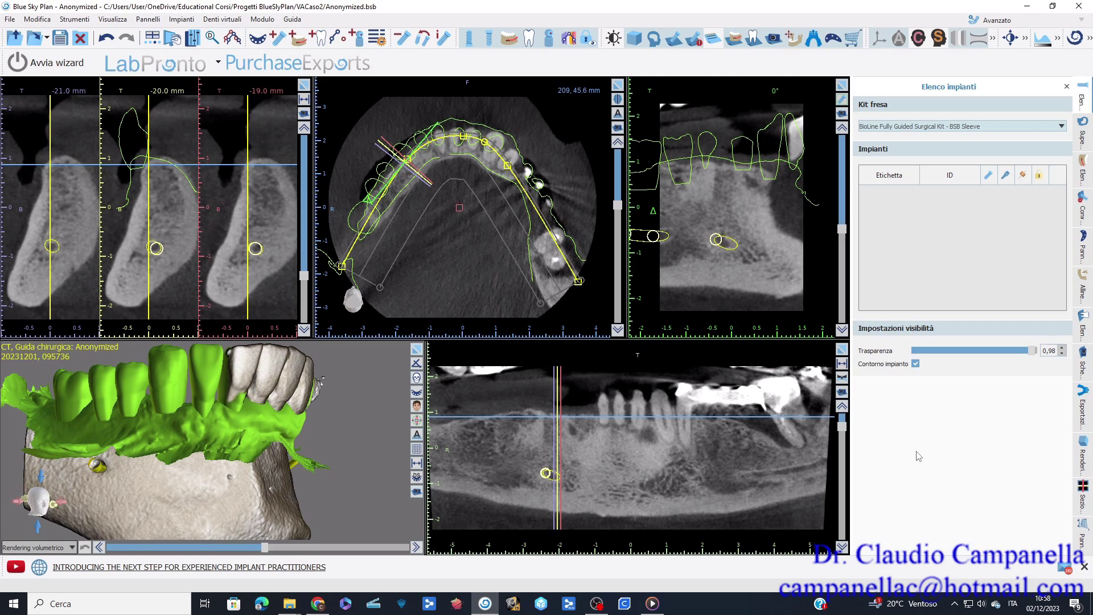
# - Add a new mandibular BioLine SDI Spiral Dental Implant with platform 3.75, model F3713, 13 mm long
pyautogui.moveTo(265, 379); pyautogui.dragTo(228, 420)
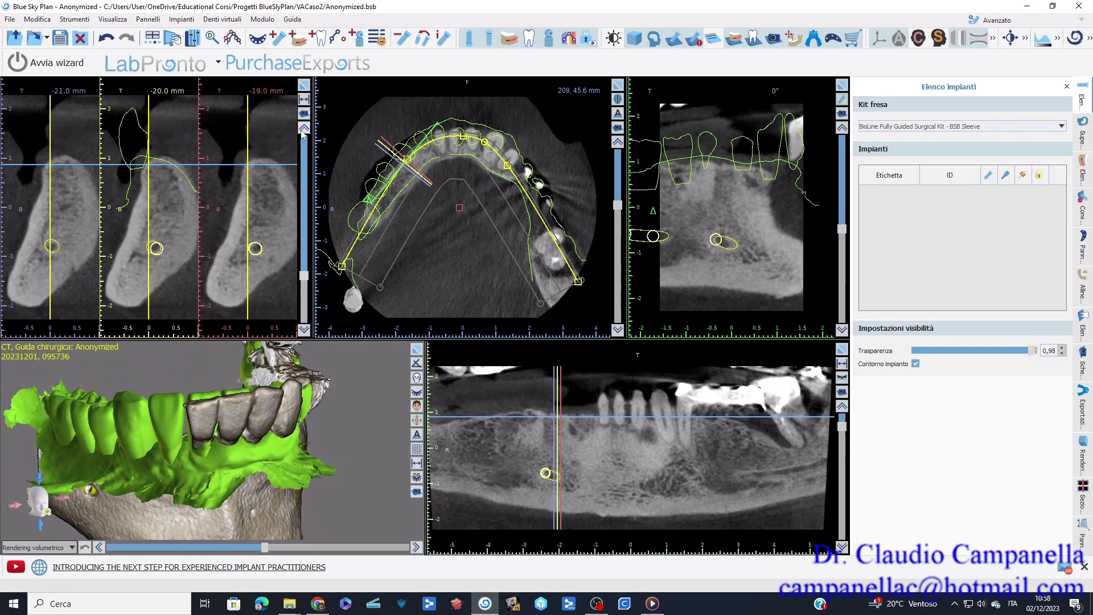
pyautogui.click(278, 39)
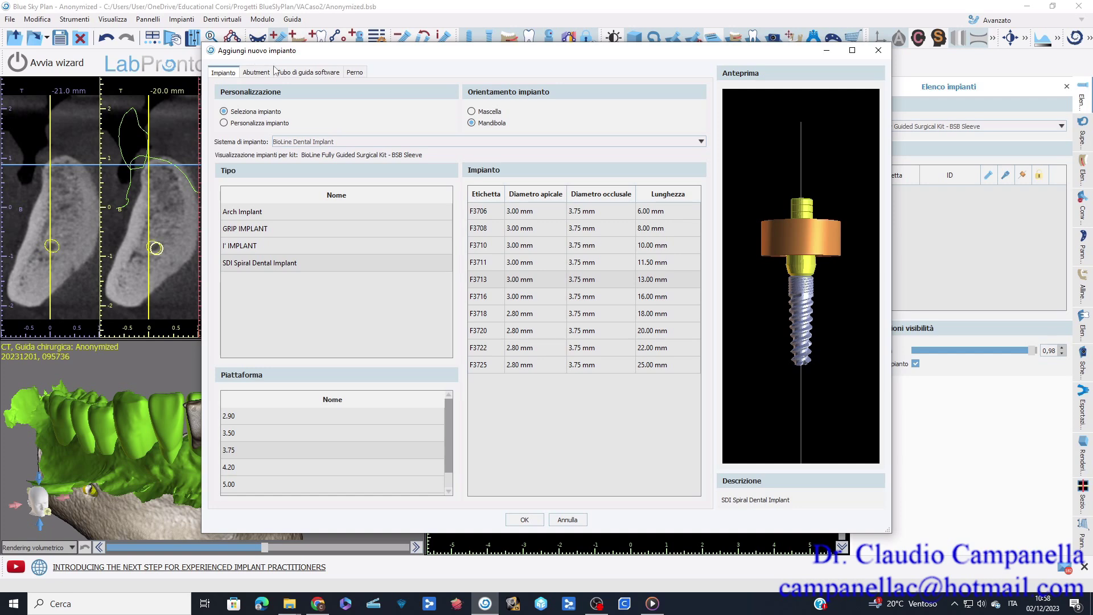
pyautogui.click(317, 144)
pyautogui.click(256, 246)
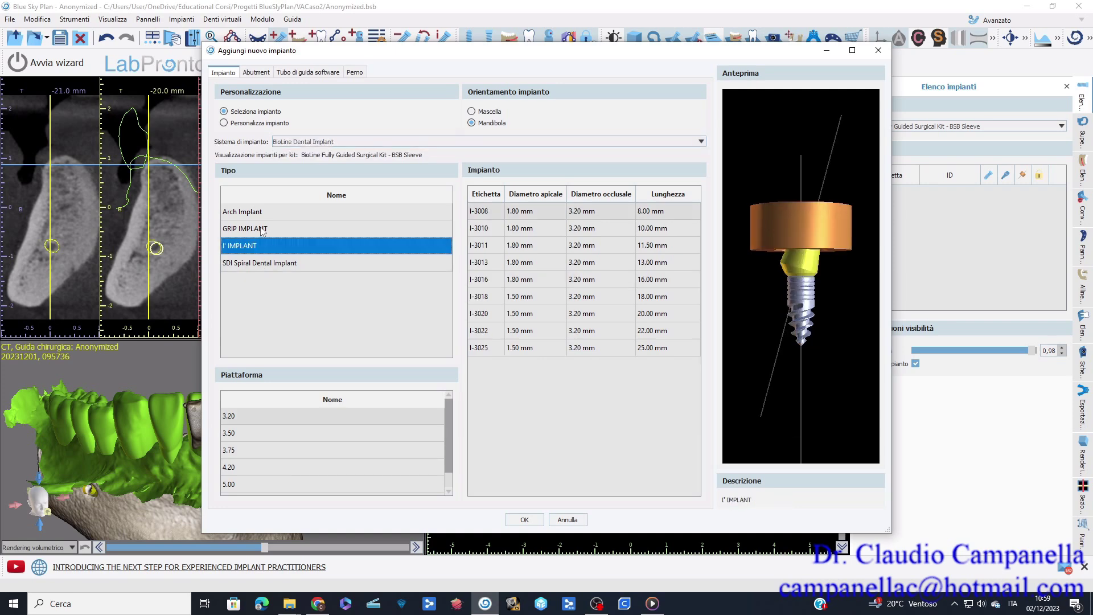
pyautogui.click(261, 229)
pyautogui.click(262, 213)
pyautogui.click(265, 263)
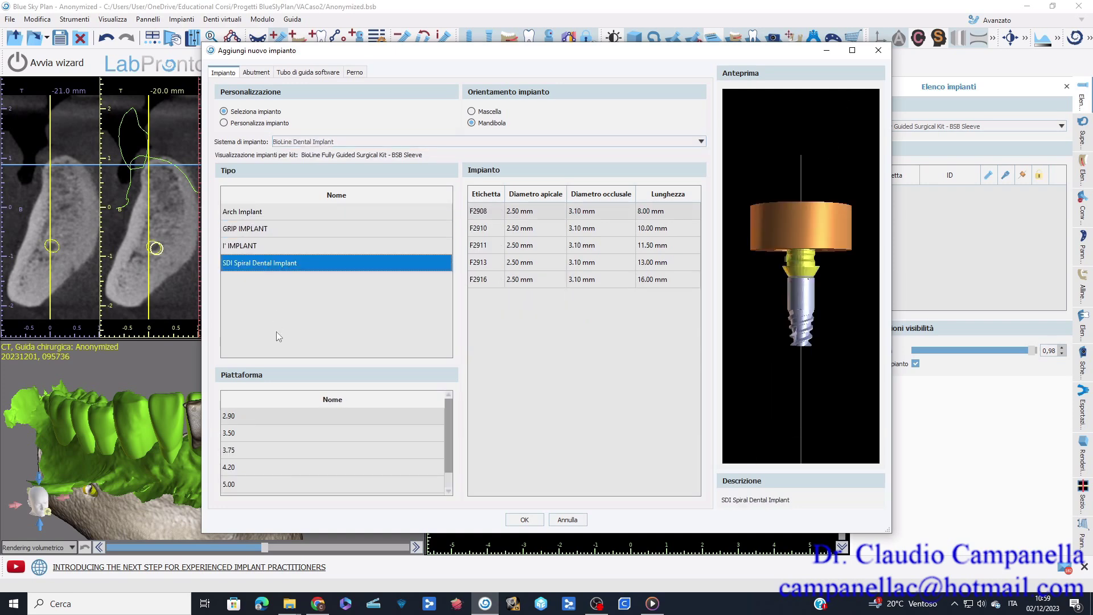
pyautogui.click(239, 451)
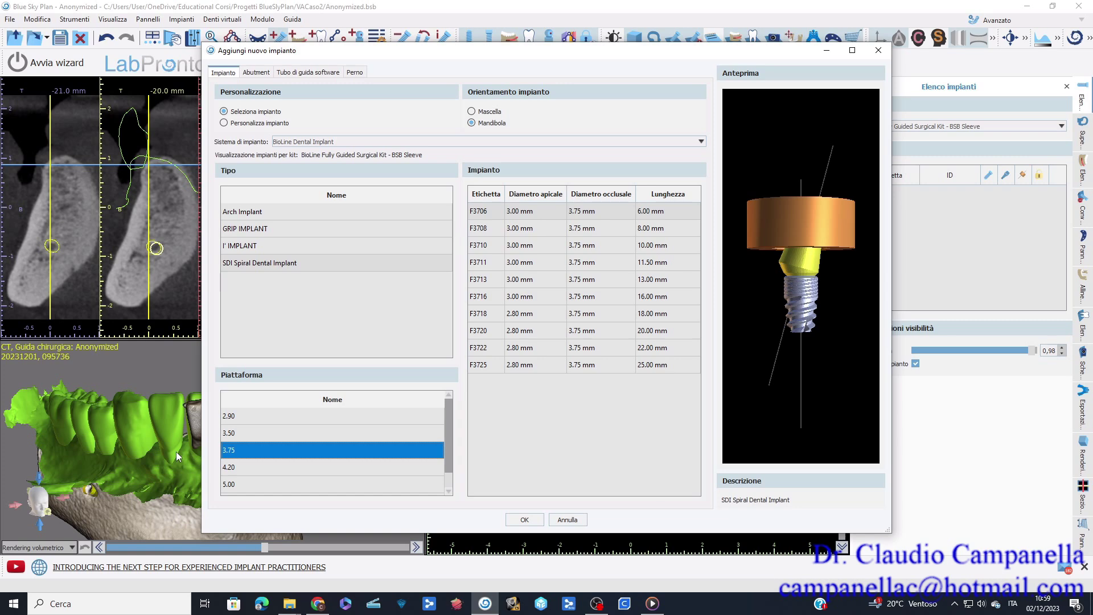
pyautogui.click(480, 281)
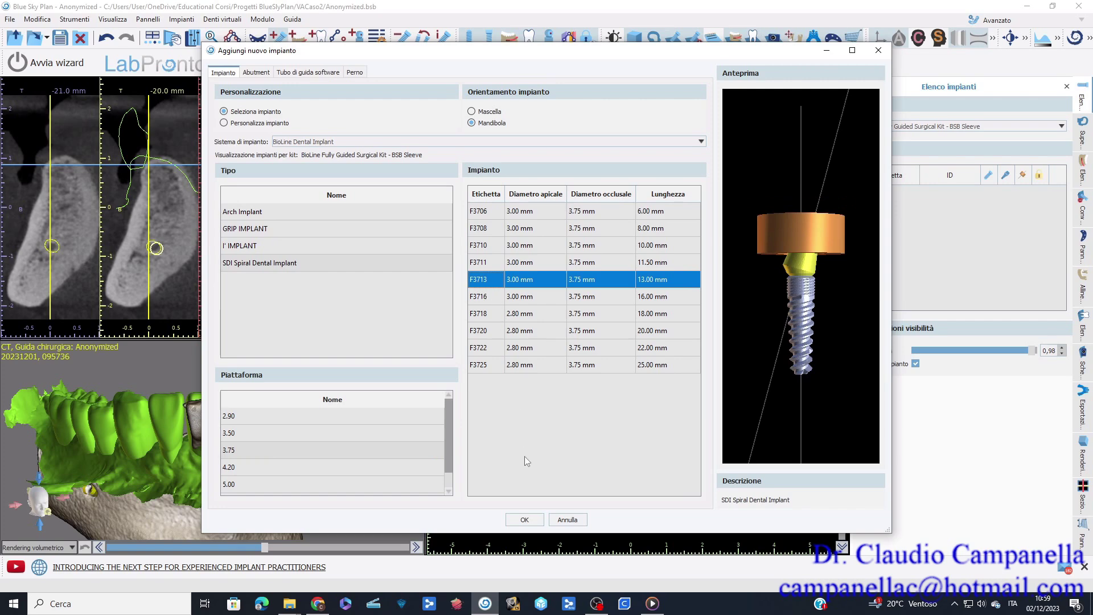
pyautogui.click(525, 521)
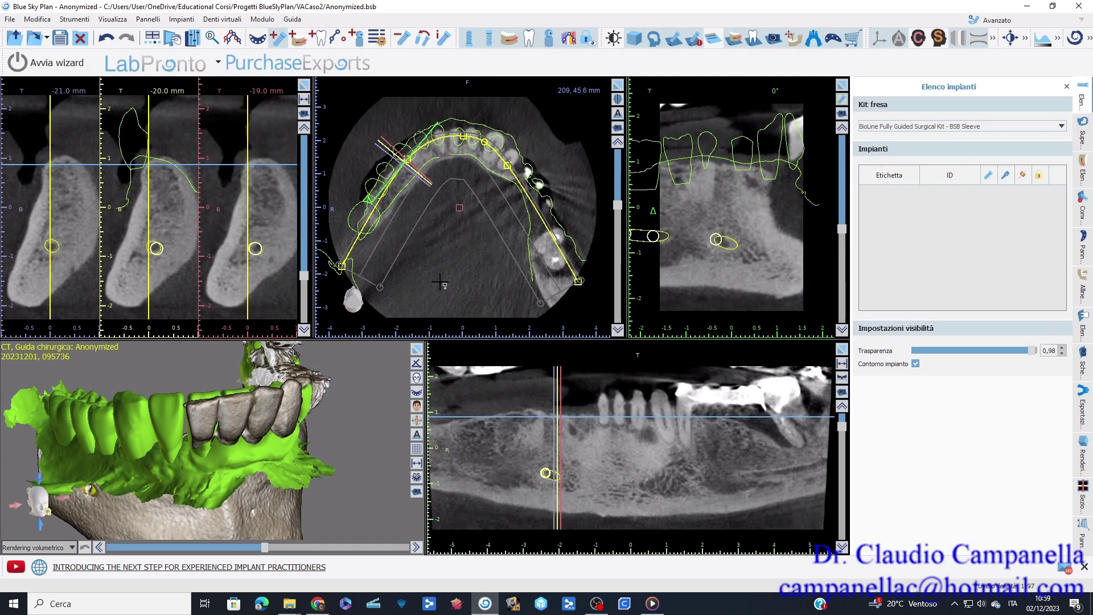
# - Place the implant on the ridge crest in the -11.0 mm cross-section
pyautogui.moveTo(304, 275); pyautogui.dragTo(308, 260)
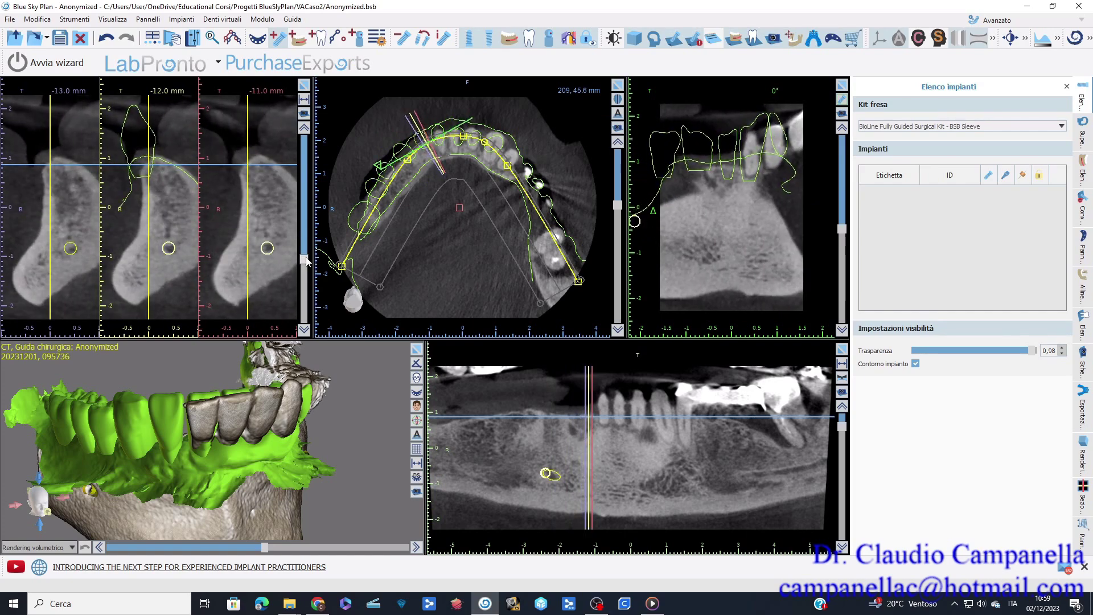
pyautogui.moveTo(307, 260); pyautogui.dragTo(307, 260)
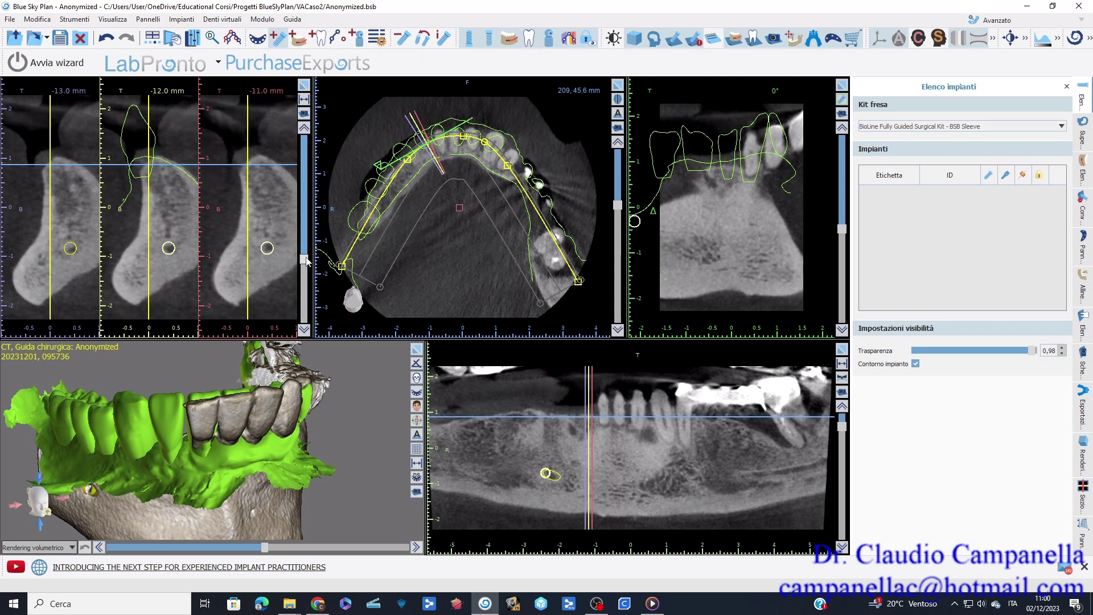
pyautogui.click(264, 167)
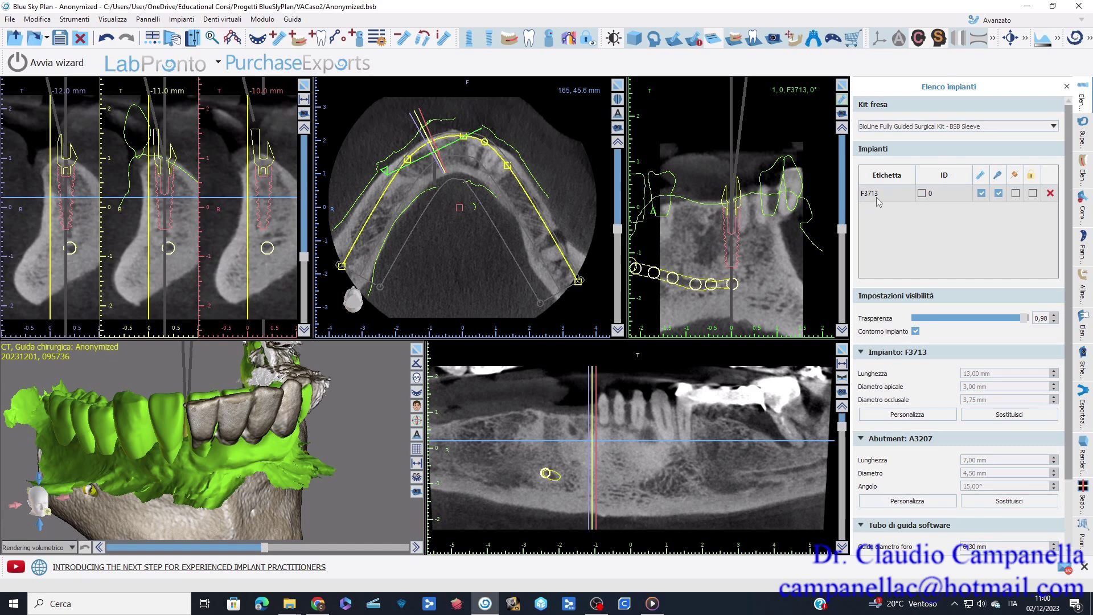
# - Toggle the ID label of implant F3713 on and off, and turn on the display of its guide tube
pyautogui.click(922, 194)
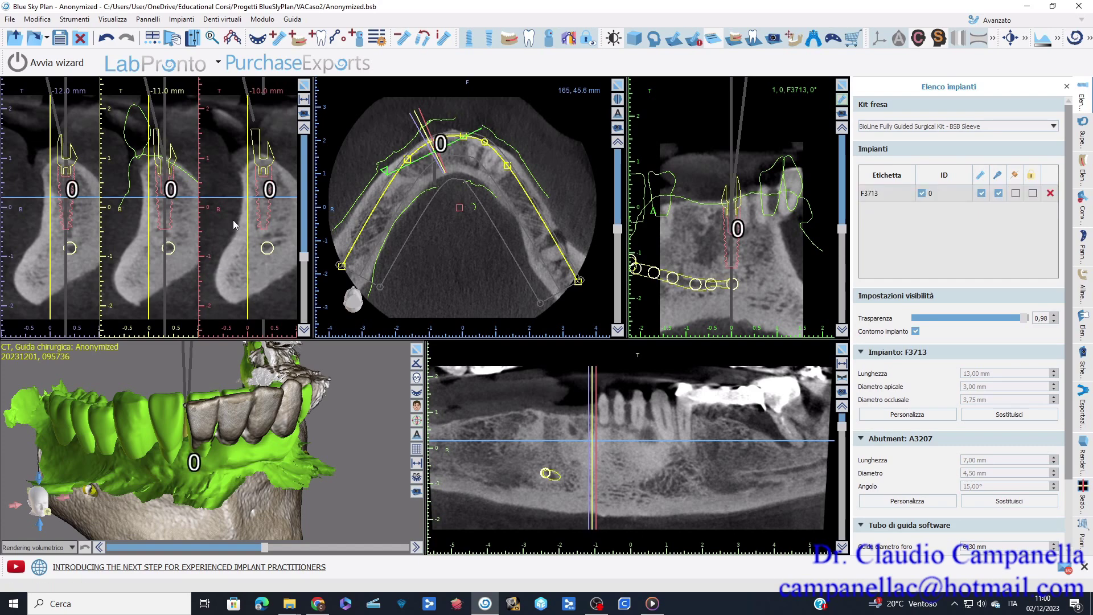
pyautogui.click(923, 194)
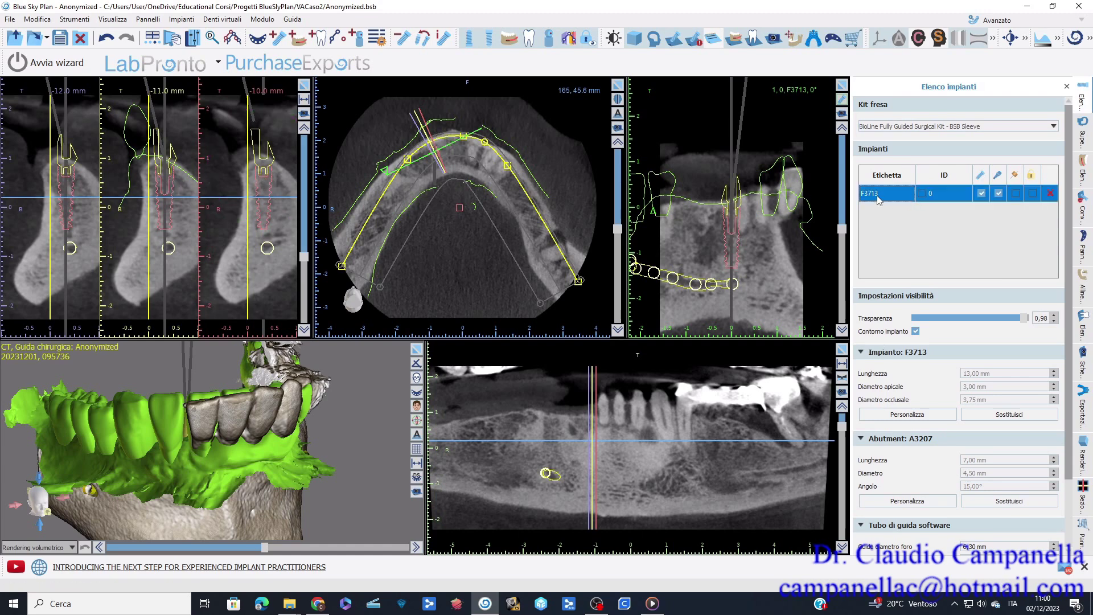
pyautogui.click(922, 194)
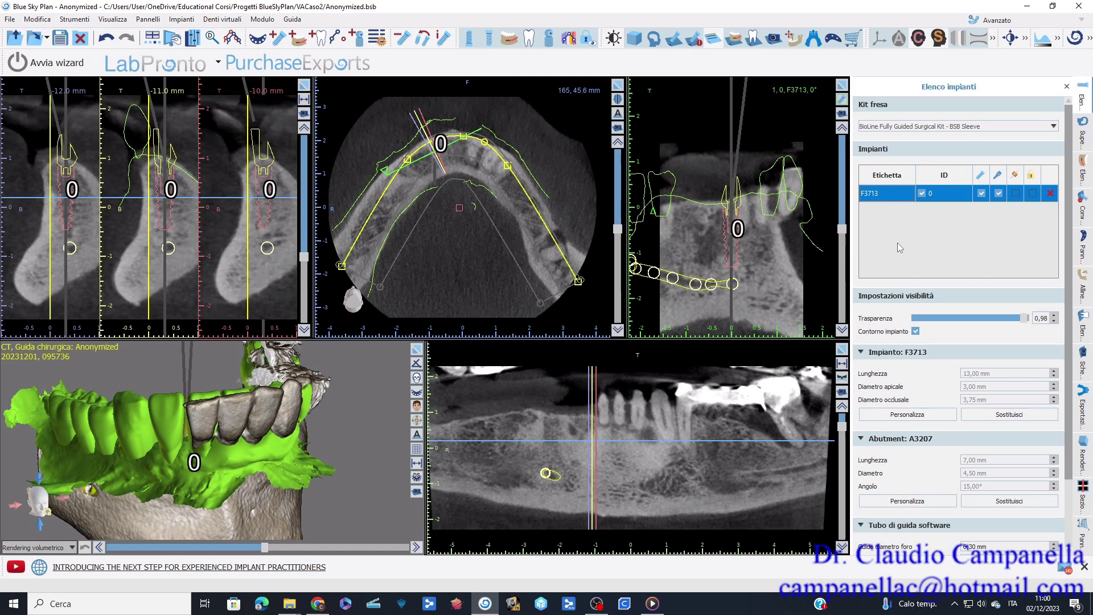
pyautogui.click(922, 194)
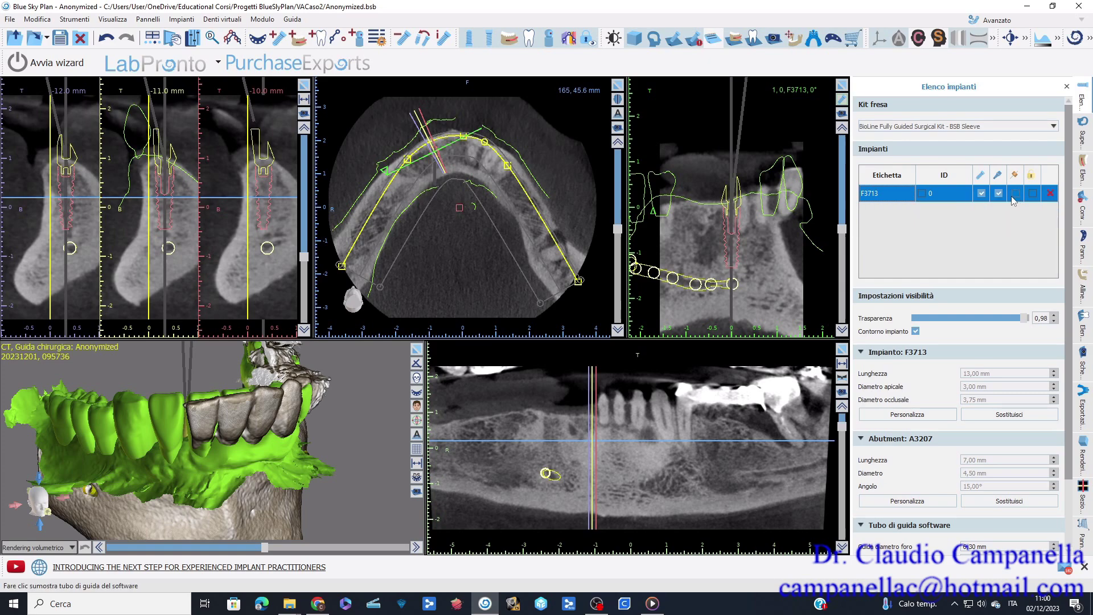
pyautogui.click(1015, 193)
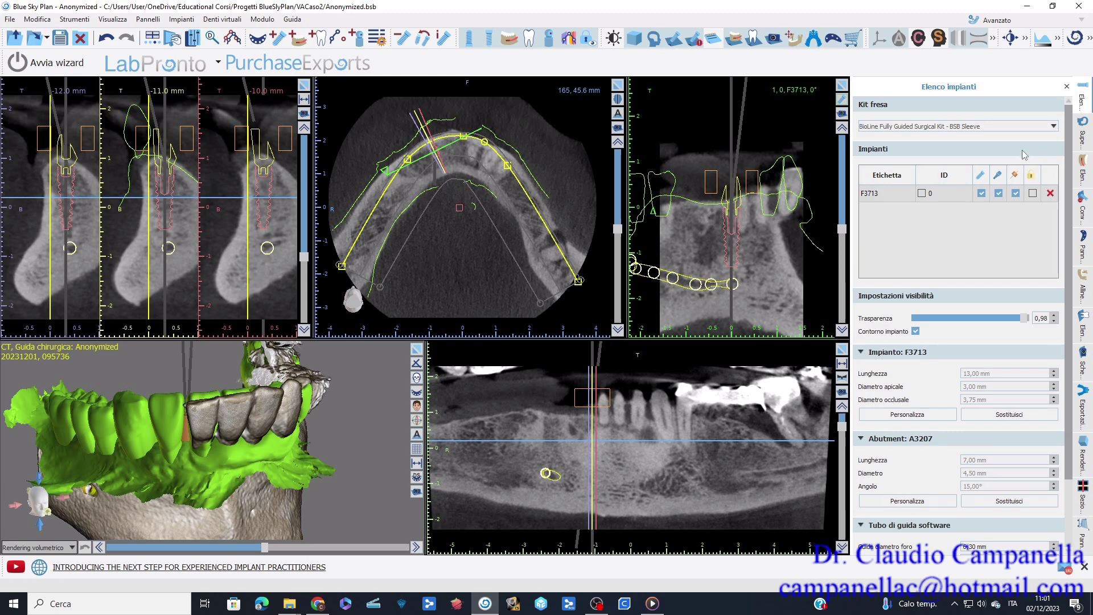
# - Show only the first VA-... scan surface, hiding the modelModellazio... STL surface and the Originale CT surface
pyautogui.click(1082, 128)
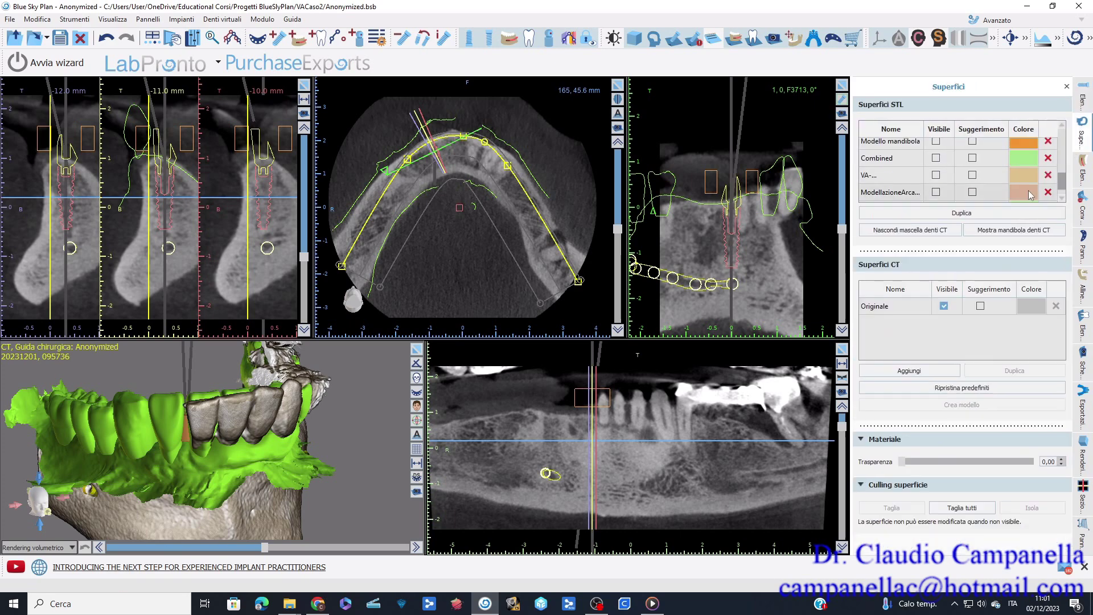
pyautogui.scroll(-1, 942, 196)
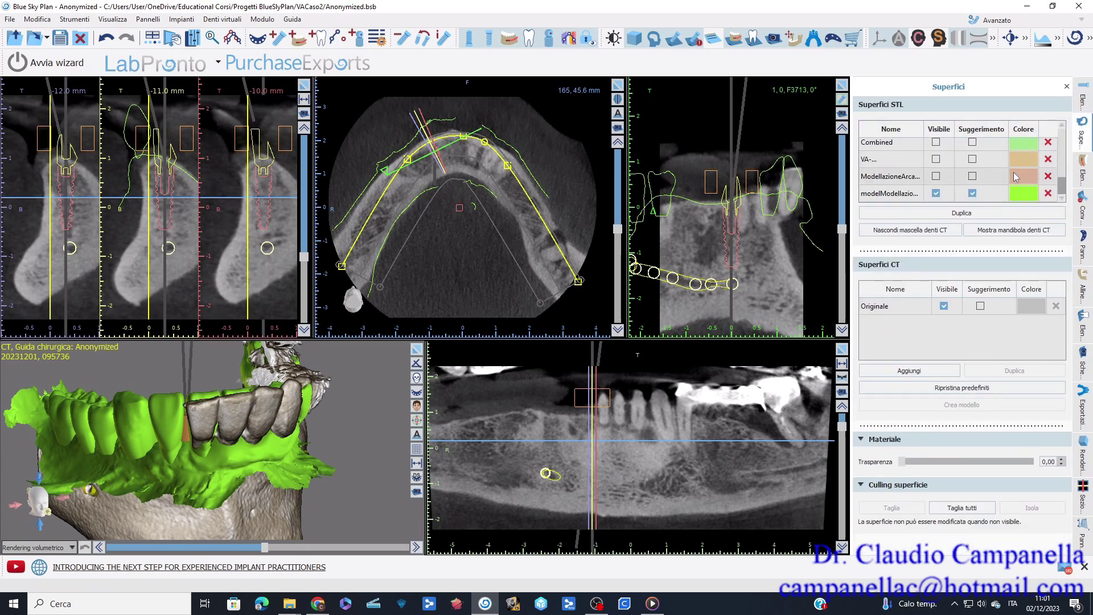
pyautogui.click(936, 193)
pyautogui.scroll(5, 937, 171)
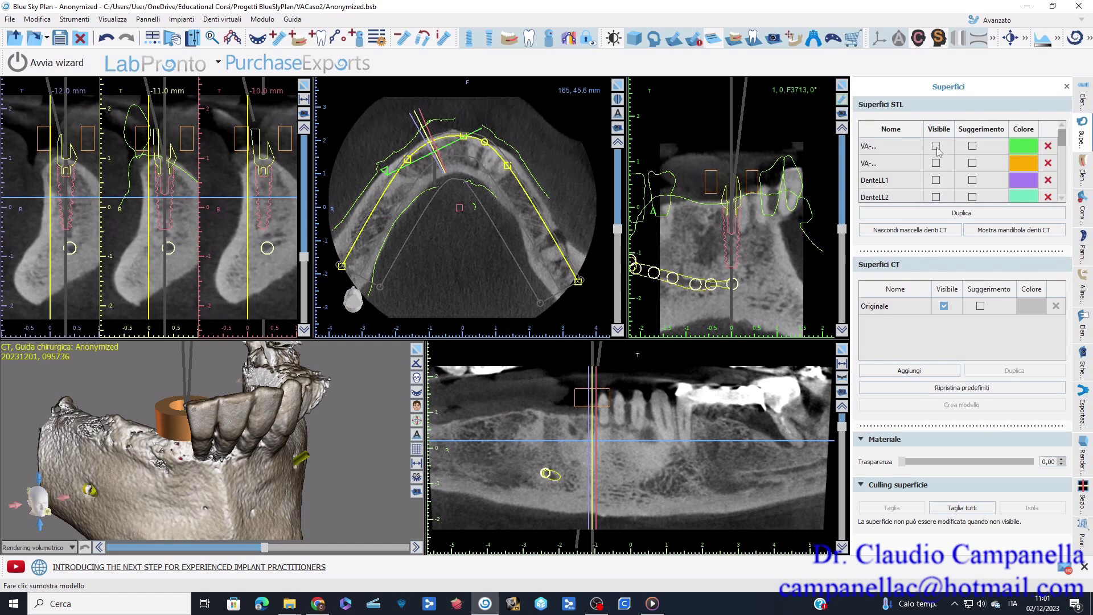
pyautogui.click(935, 146)
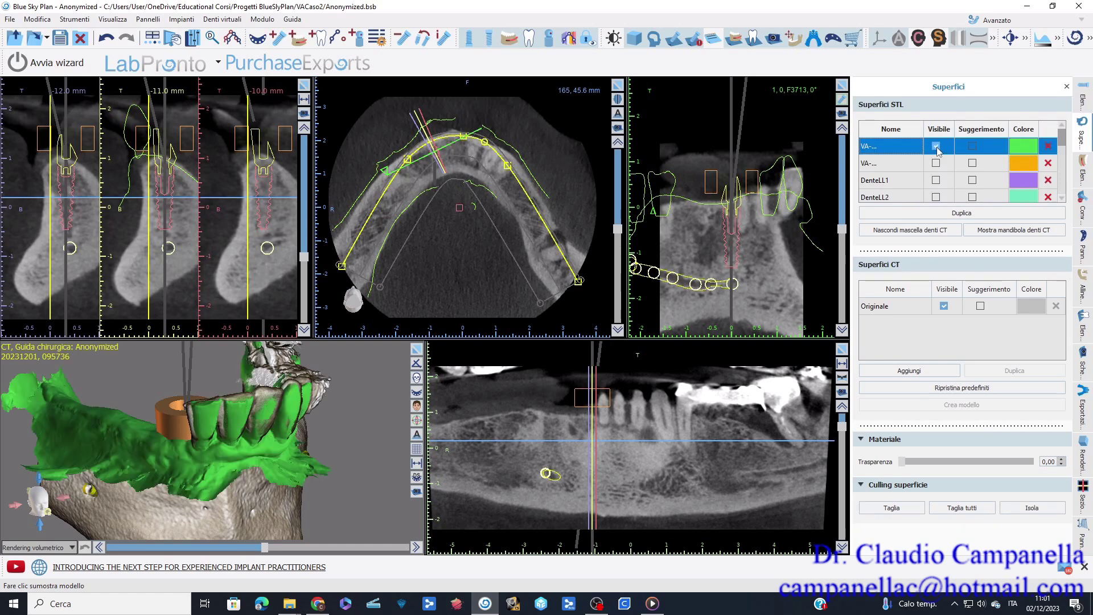
pyautogui.moveTo(300, 381); pyautogui.dragTo(278, 449)
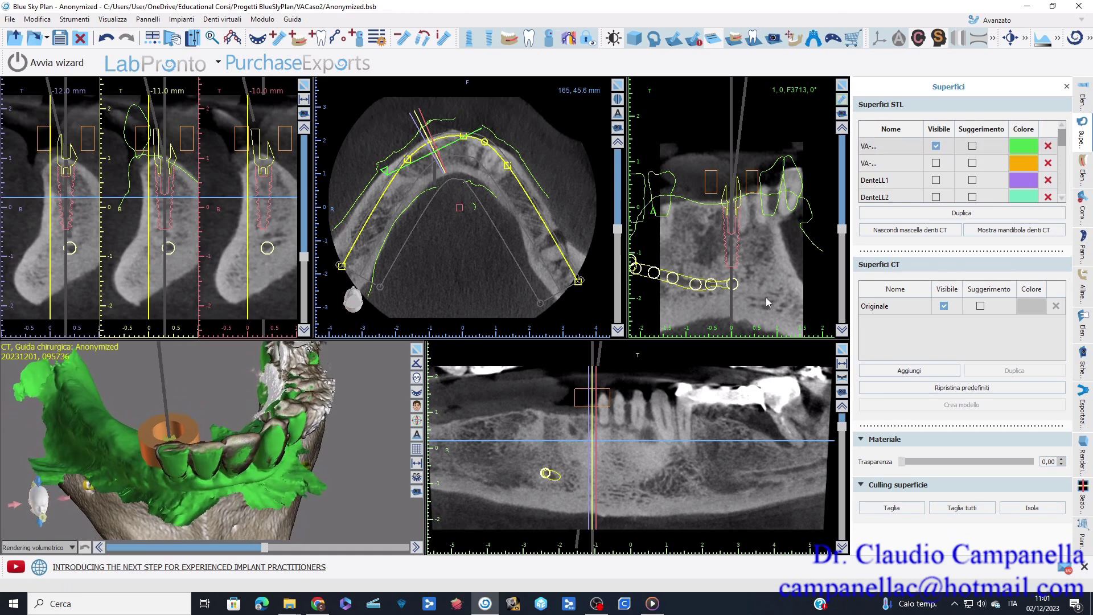
pyautogui.click(944, 306)
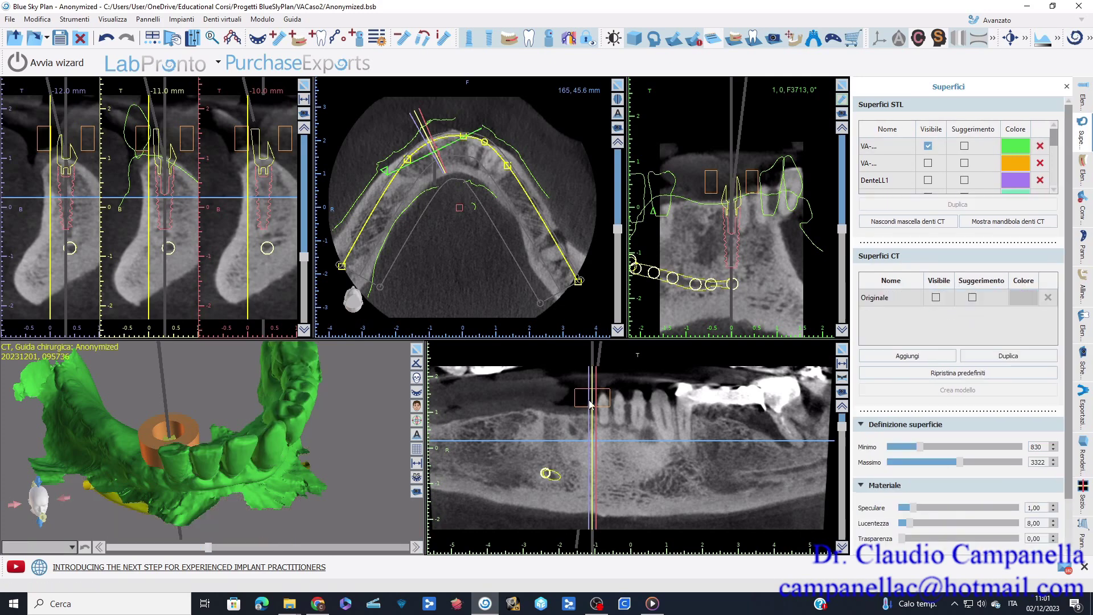
# - Reposition and tilt implant F3713 in the 3D model so it stands upright in the ridge behind the last tooth
pyautogui.moveTo(251, 485); pyautogui.dragTo(320, 392)
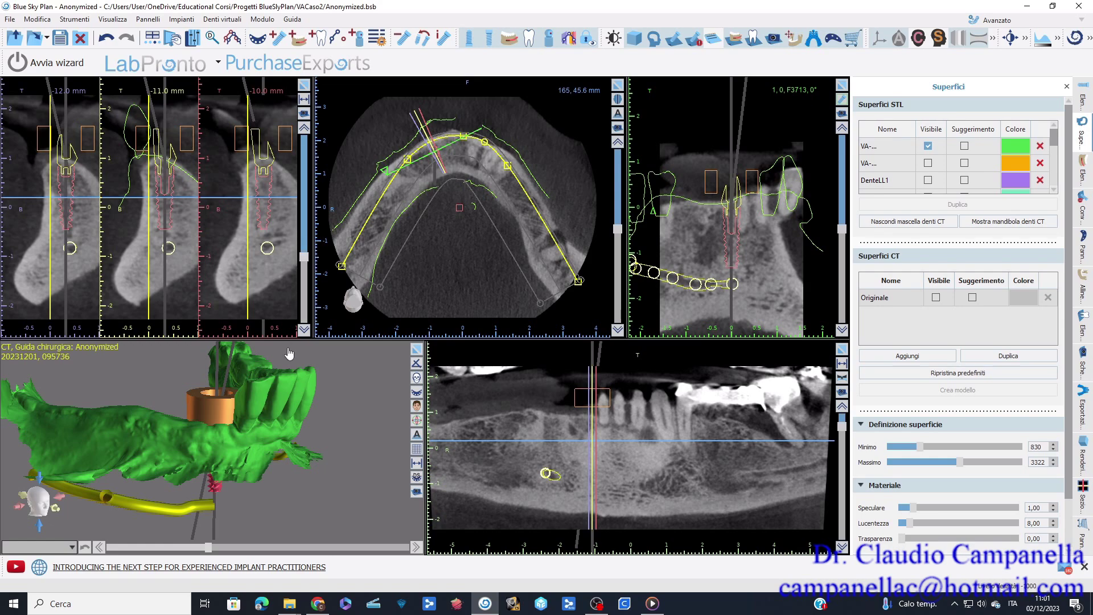
pyautogui.click(244, 403)
pyautogui.moveTo(105, 359); pyautogui.dragTo(151, 513)
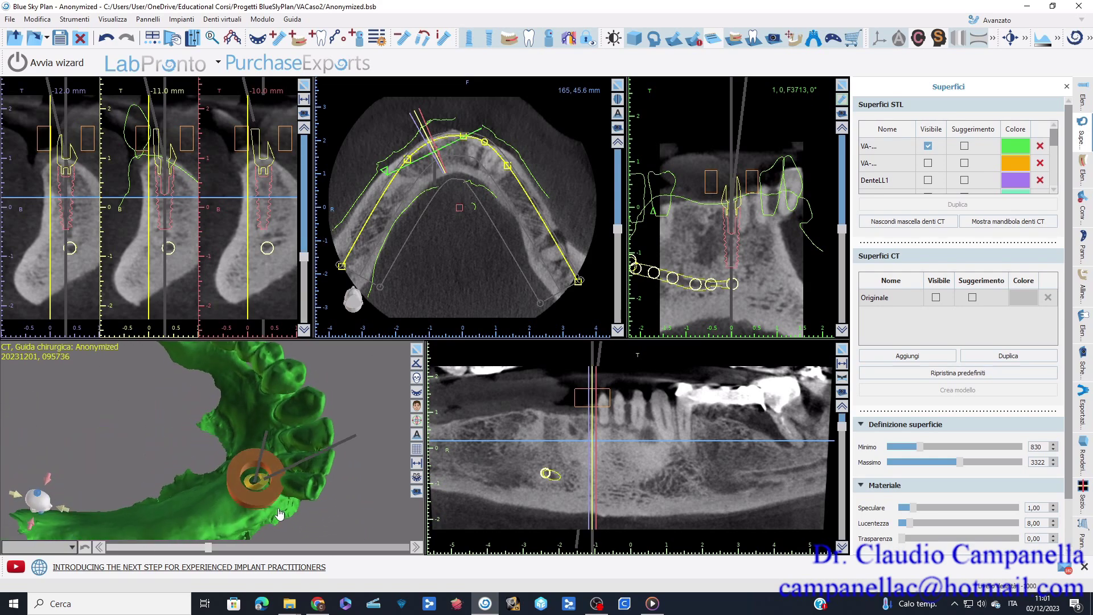
pyautogui.scroll(2, 311, 460)
pyautogui.moveTo(363, 456); pyautogui.dragTo(380, 354)
pyautogui.moveTo(166, 393); pyautogui.dragTo(139, 579)
pyautogui.moveTo(331, 423); pyautogui.dragTo(381, 408)
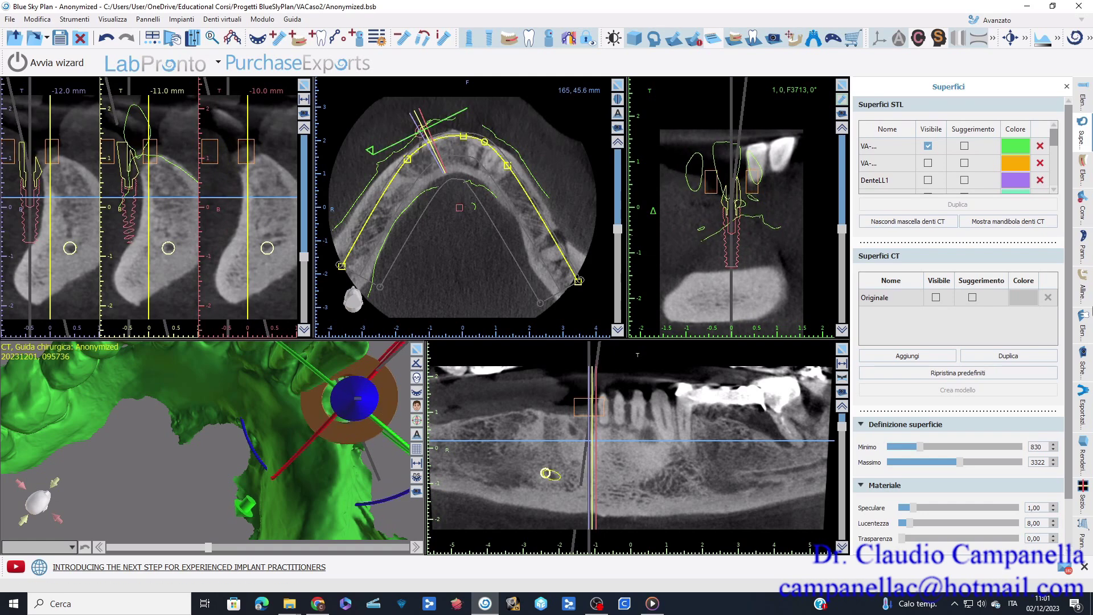
pyautogui.click(1086, 211)
pyautogui.moveTo(158, 446); pyautogui.dragTo(349, 437)
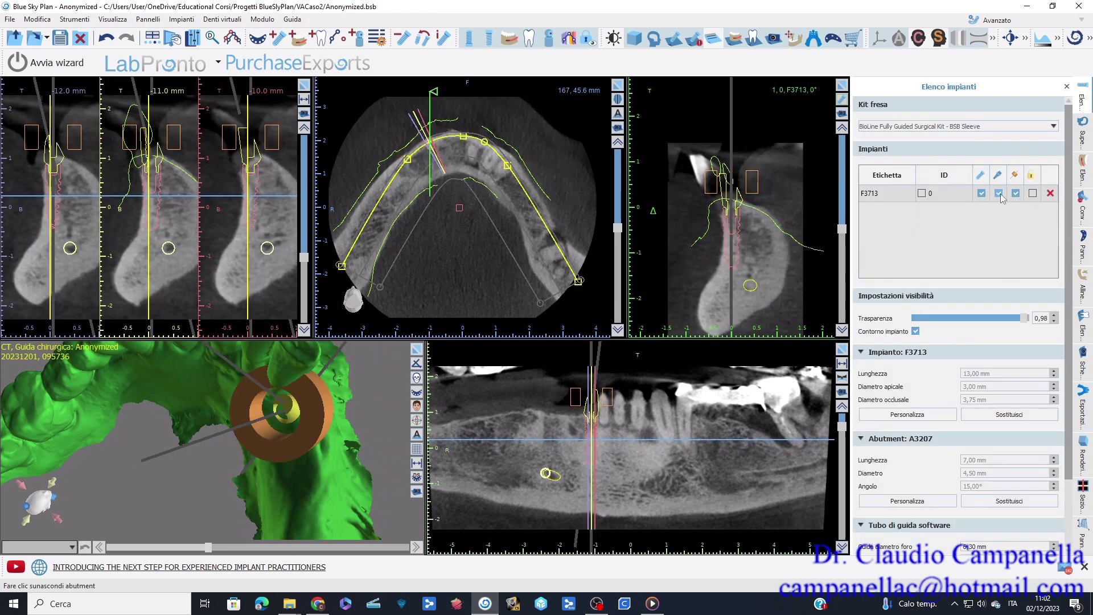
# - Replace the implant's abutment with the straight Internal Hex A5911, 4.50 mm in diameter and 11.00 mm long
pyautogui.click(1006, 505)
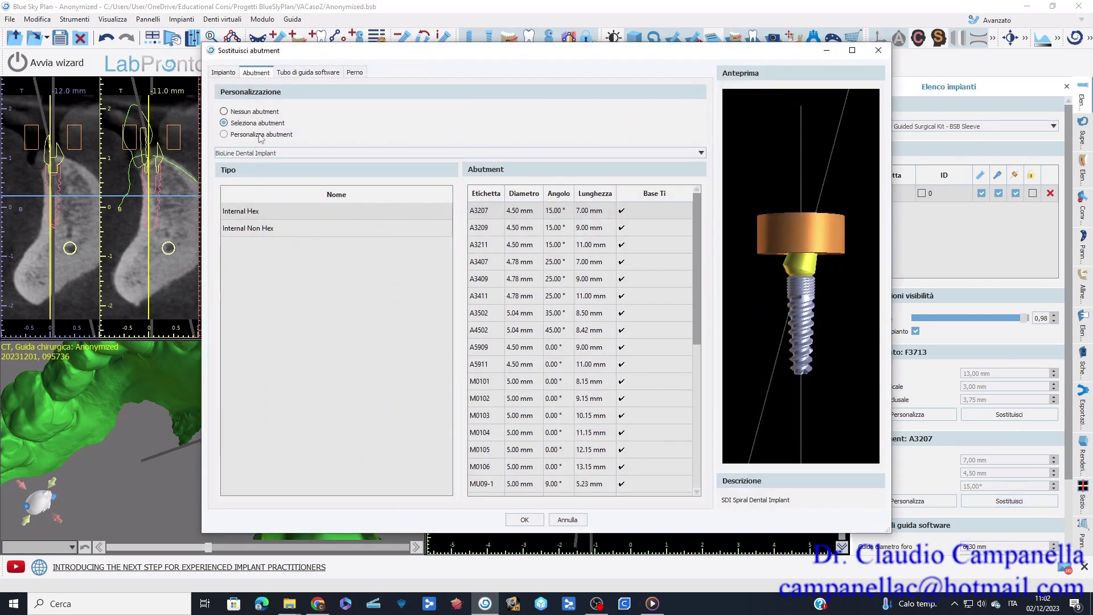
pyautogui.click(224, 135)
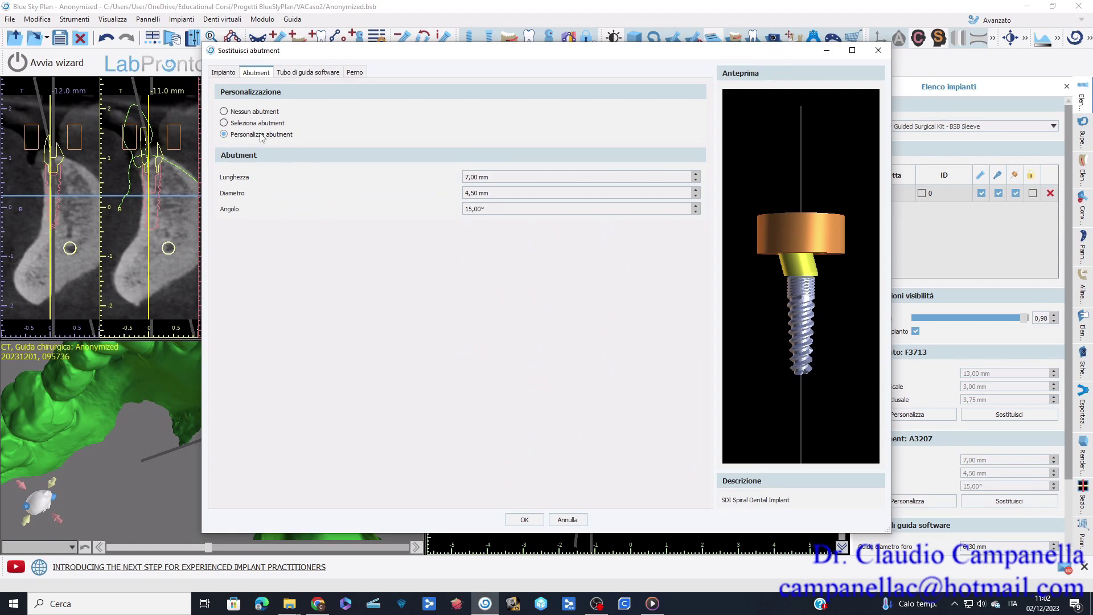
pyautogui.click(259, 123)
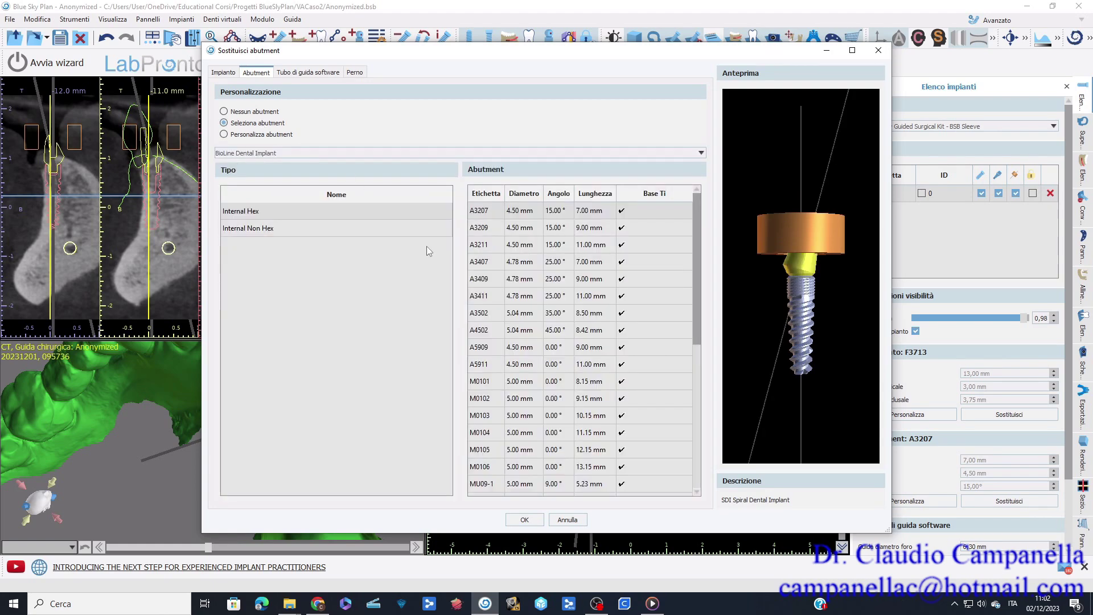
pyautogui.click(479, 366)
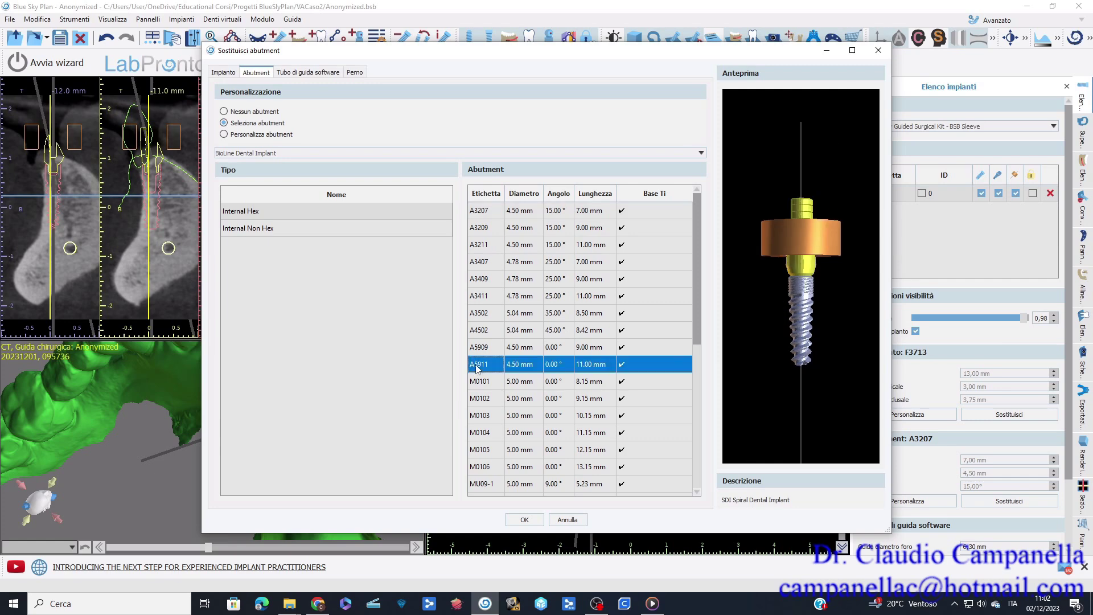
pyautogui.click(524, 520)
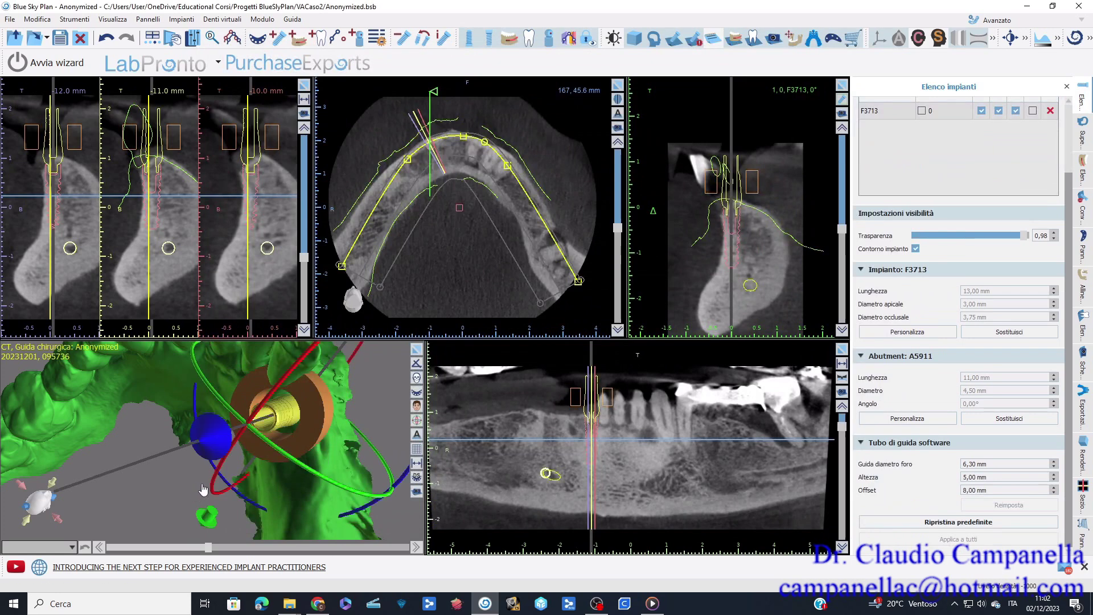
# - Shift implant F3713 along the ridge to about the -13 mm cross-section and rotate its section view to -144°
pyautogui.moveTo(180, 487); pyautogui.dragTo(213, 477)
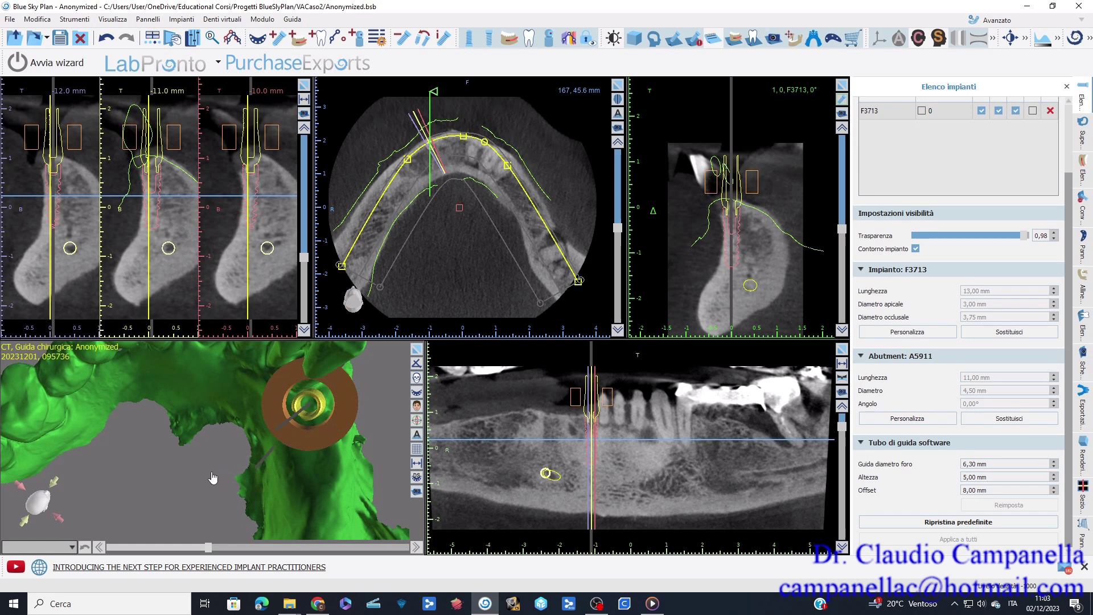
pyautogui.click(307, 405)
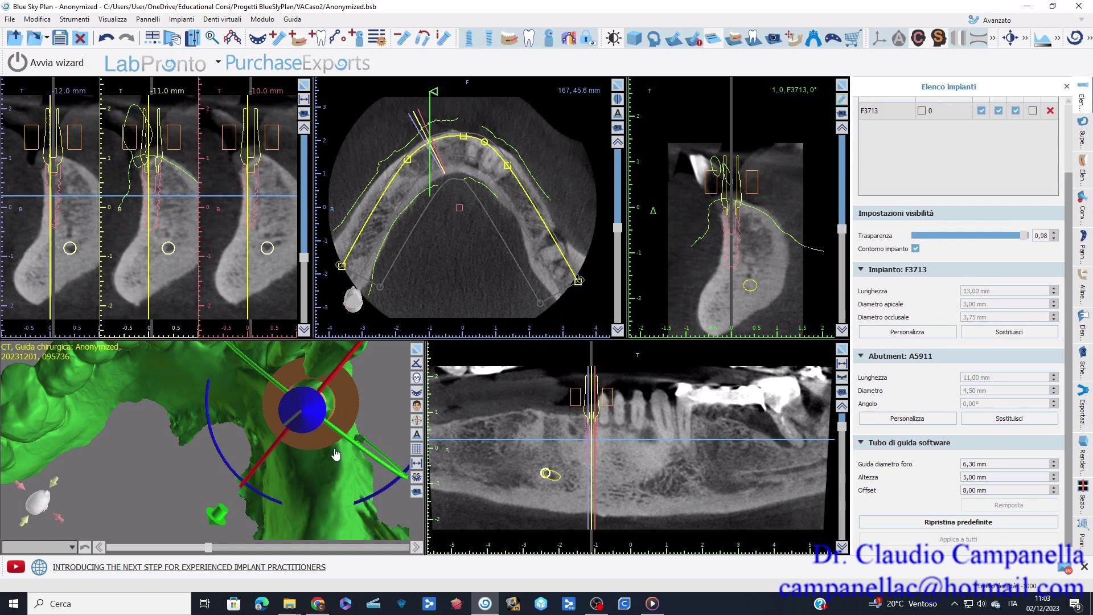
pyautogui.moveTo(741, 220)
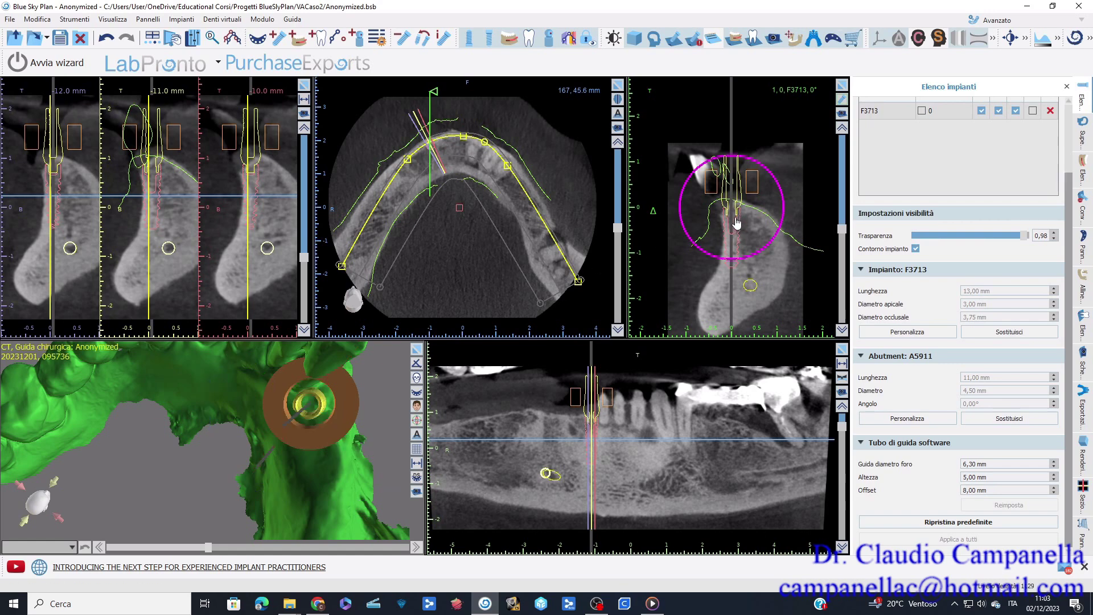
pyautogui.moveTo(738, 223)
pyautogui.mouseDown()
pyautogui.moveTo(752, 223)
pyautogui.moveTo(739, 230)
pyautogui.mouseUp()
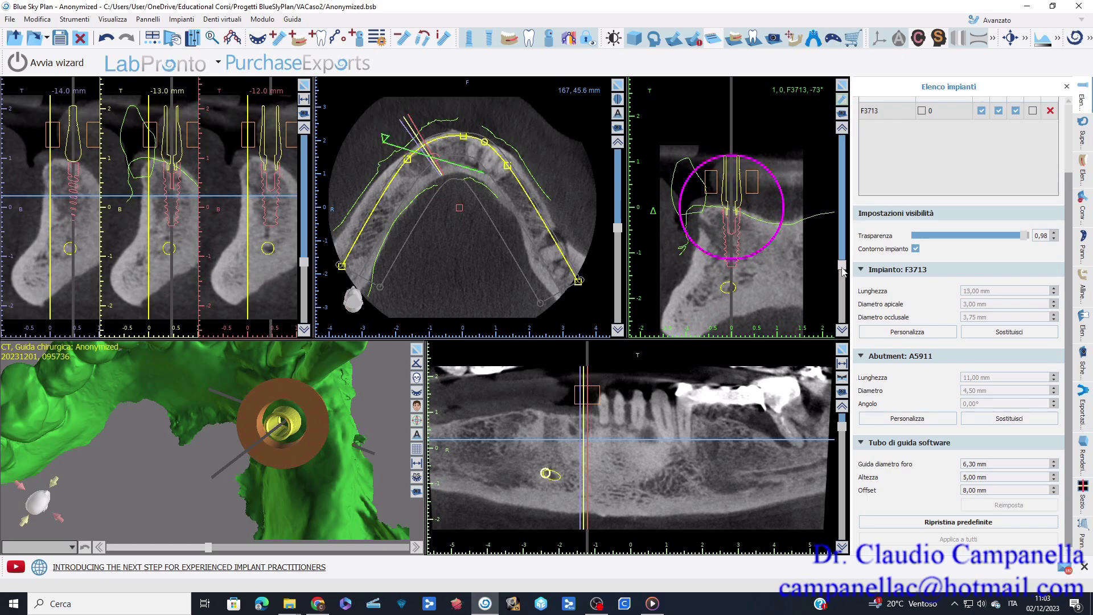
pyautogui.moveTo(842, 270); pyautogui.dragTo(825, 301)
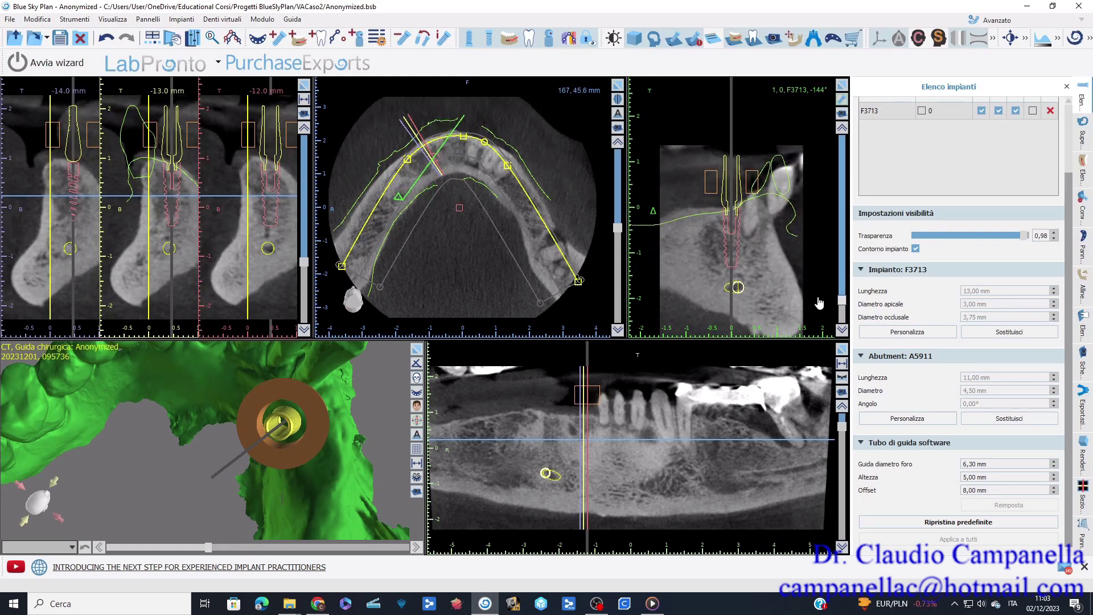
# - Shift implant F3713 slightly along the ridge, rotate its section view to -45° and adjust its depth in the bone
pyautogui.moveTo(734, 232); pyautogui.dragTo(729, 232)
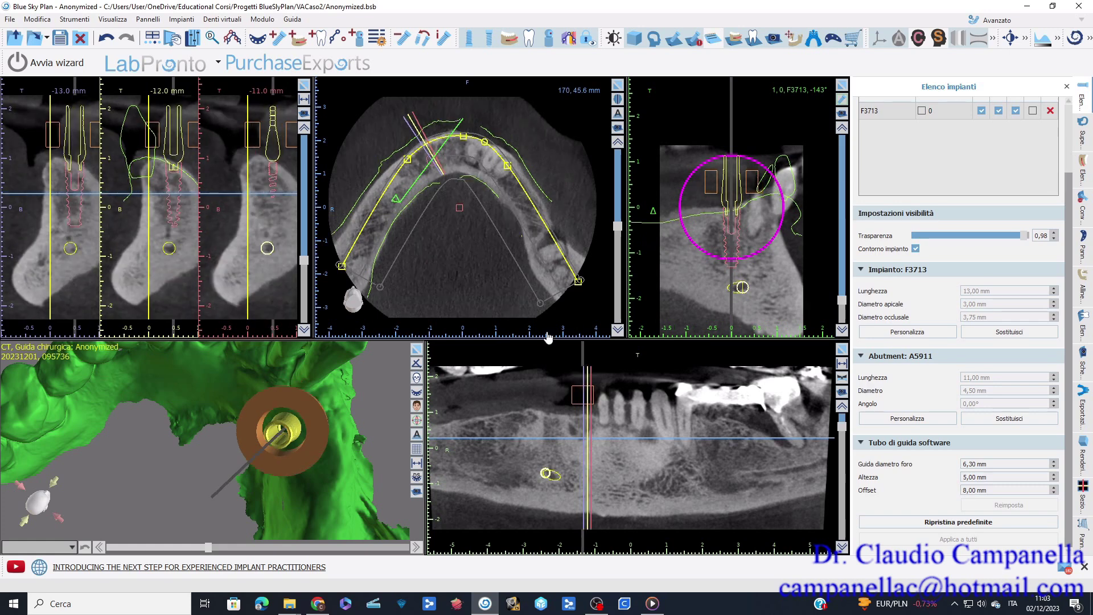
pyautogui.moveTo(847, 306); pyautogui.dragTo(841, 256)
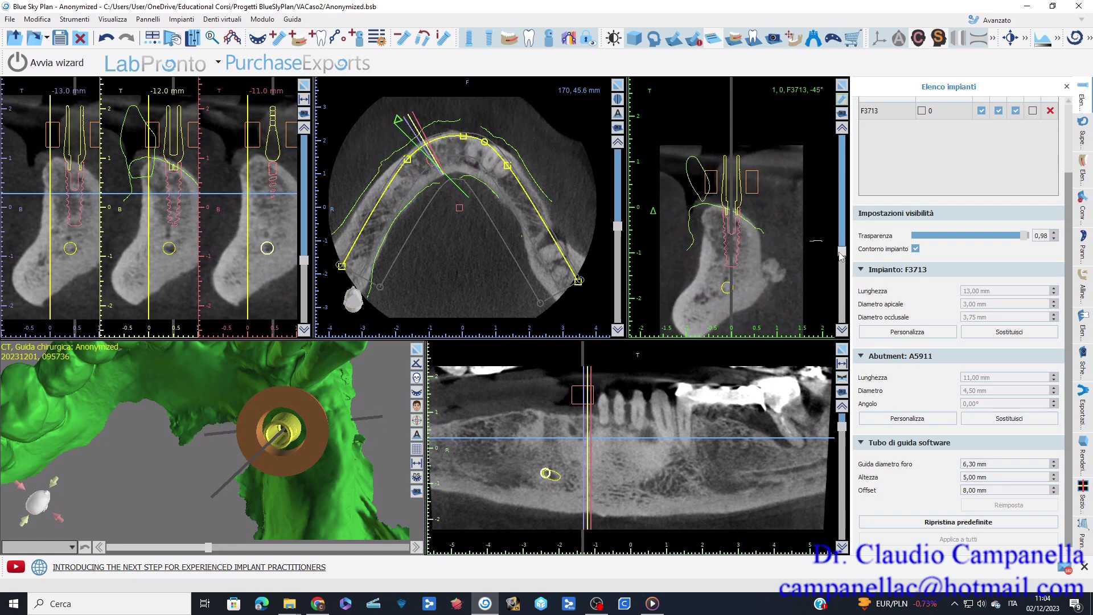
pyautogui.click(730, 225)
pyautogui.moveTo(730, 226); pyautogui.dragTo(730, 227)
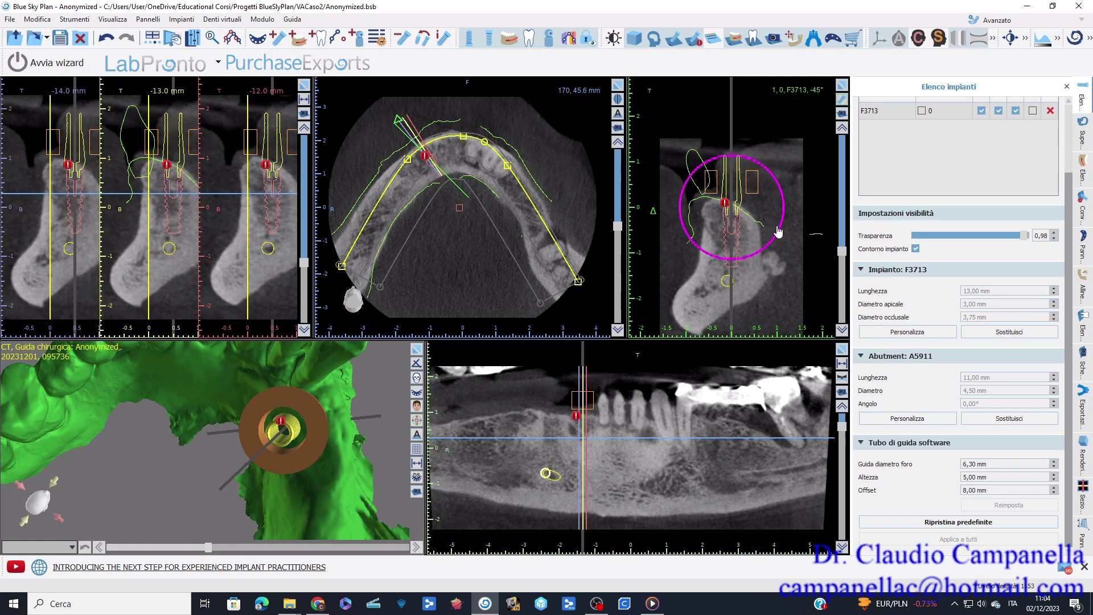
# - Review the validation results for implant F3713 and raise the implant in the section view away from the nerve
pyautogui.click(1083, 214)
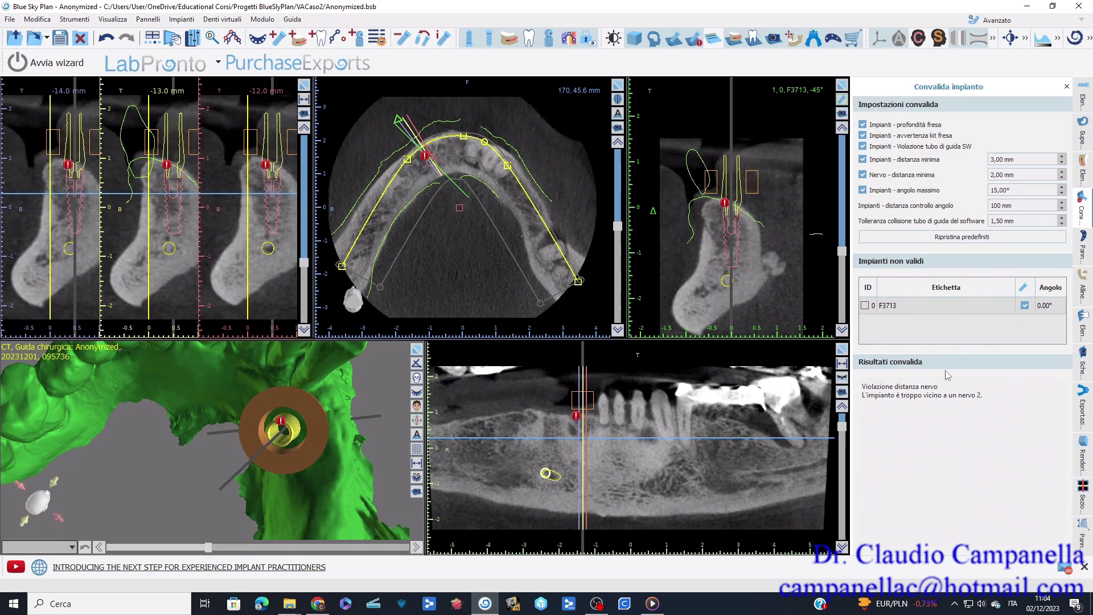
pyautogui.click(874, 404)
pyautogui.moveTo(736, 239); pyautogui.dragTo(734, 234)
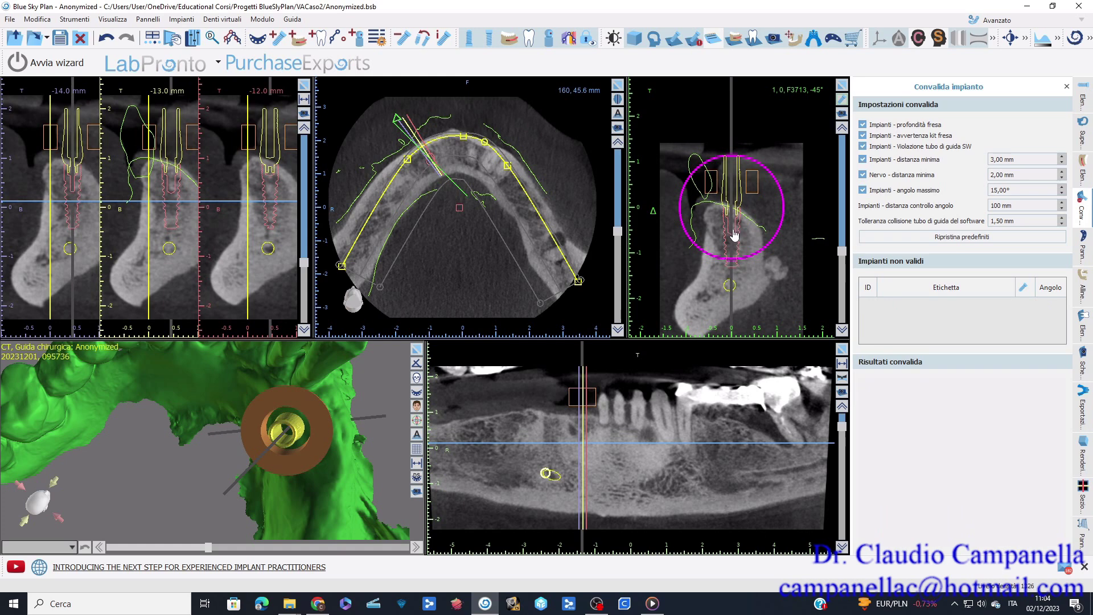
# - Enlarge the 3D view, hide the first VA-... surface and show the modelModellazio... surface around the implant
pyautogui.moveTo(292, 524); pyautogui.dragTo(376, 358)
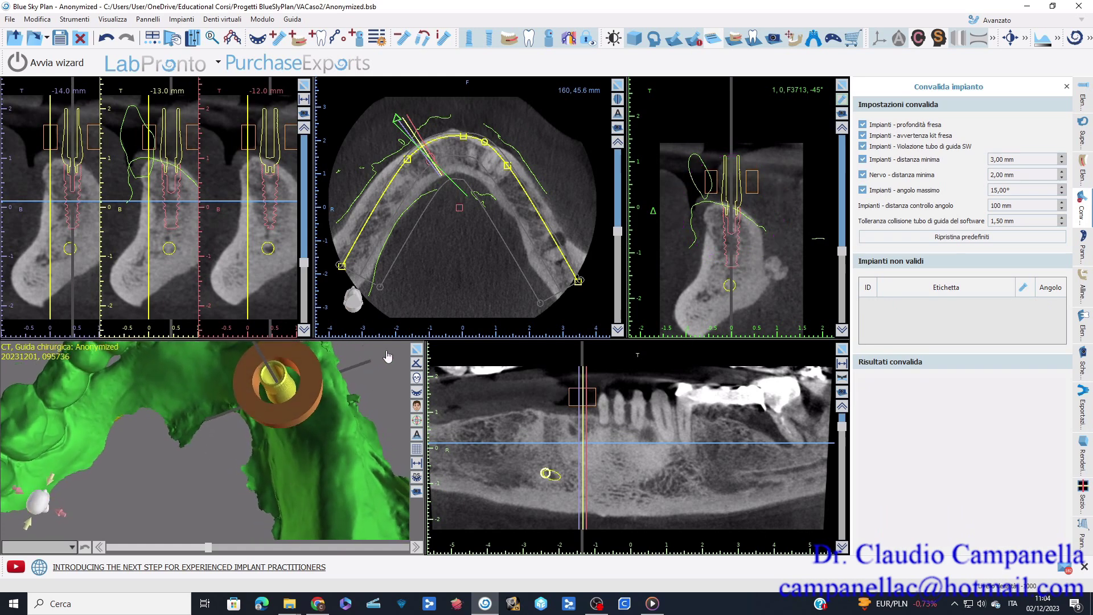
pyautogui.click(416, 348)
pyautogui.moveTo(337, 285); pyautogui.dragTo(384, 374)
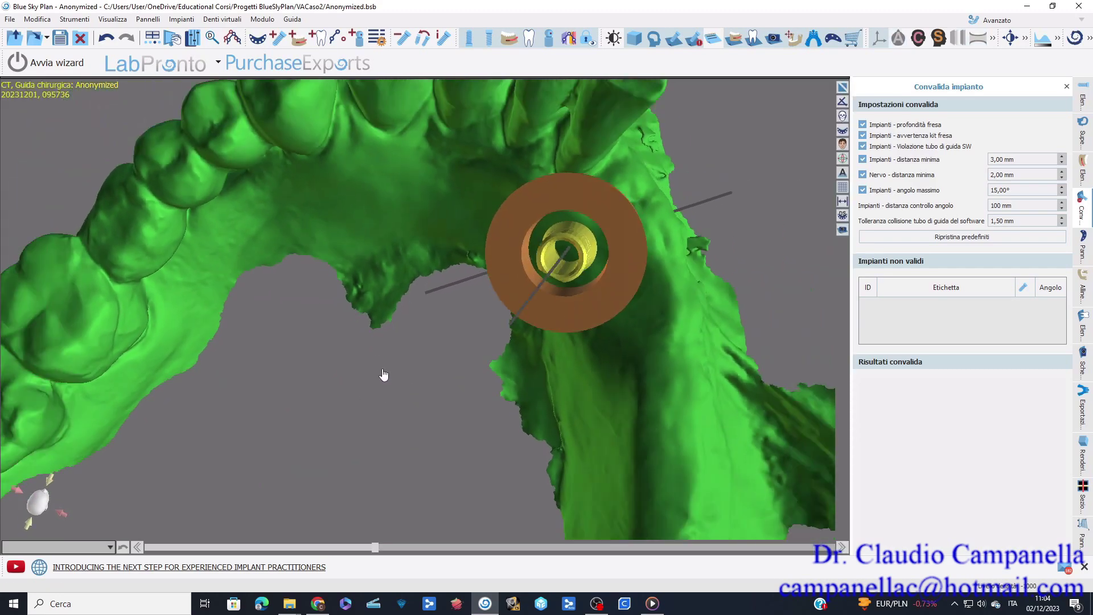
pyautogui.click(539, 279)
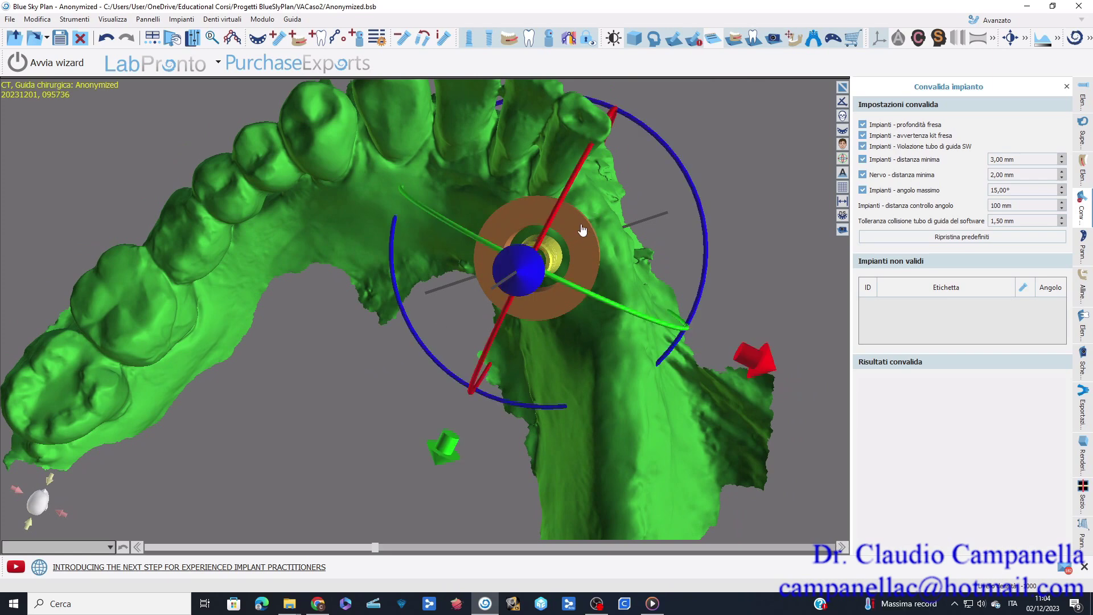
pyautogui.click(1084, 123)
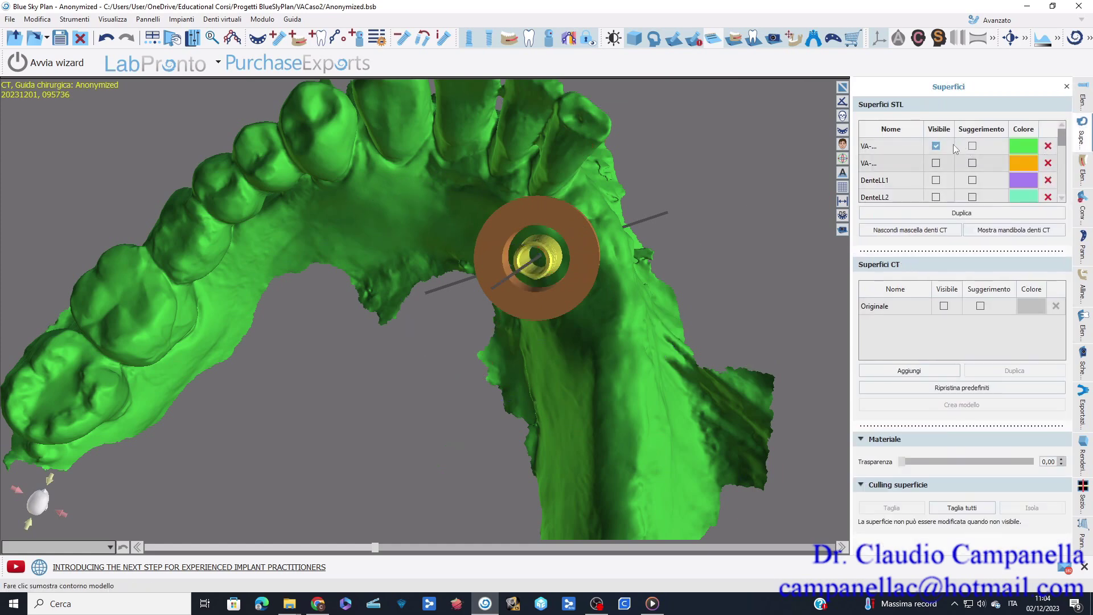
pyautogui.click(936, 147)
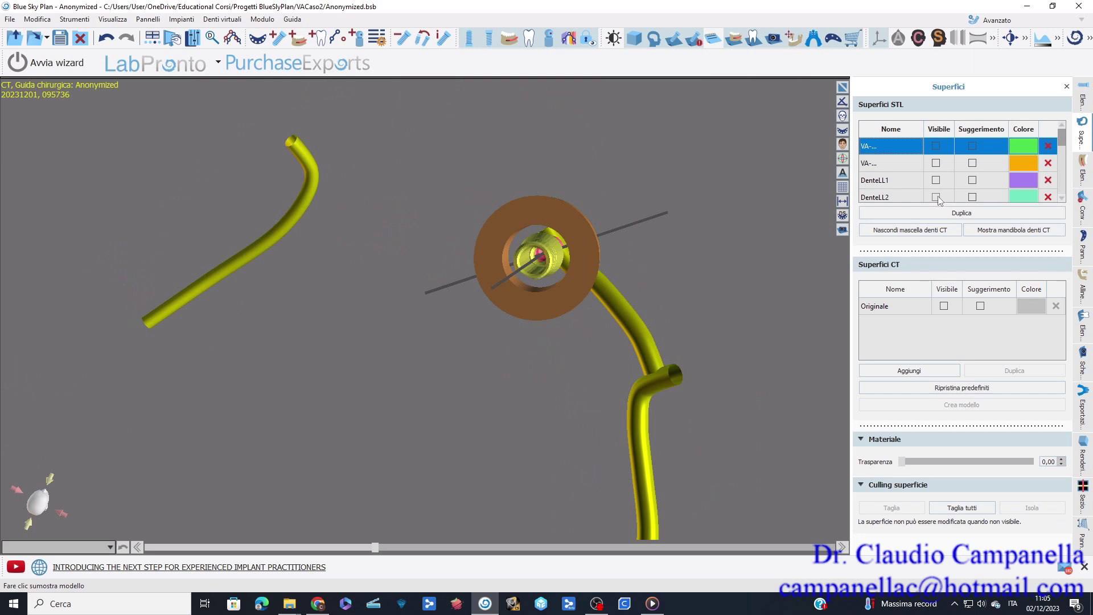
pyautogui.scroll(-3, 891, 176)
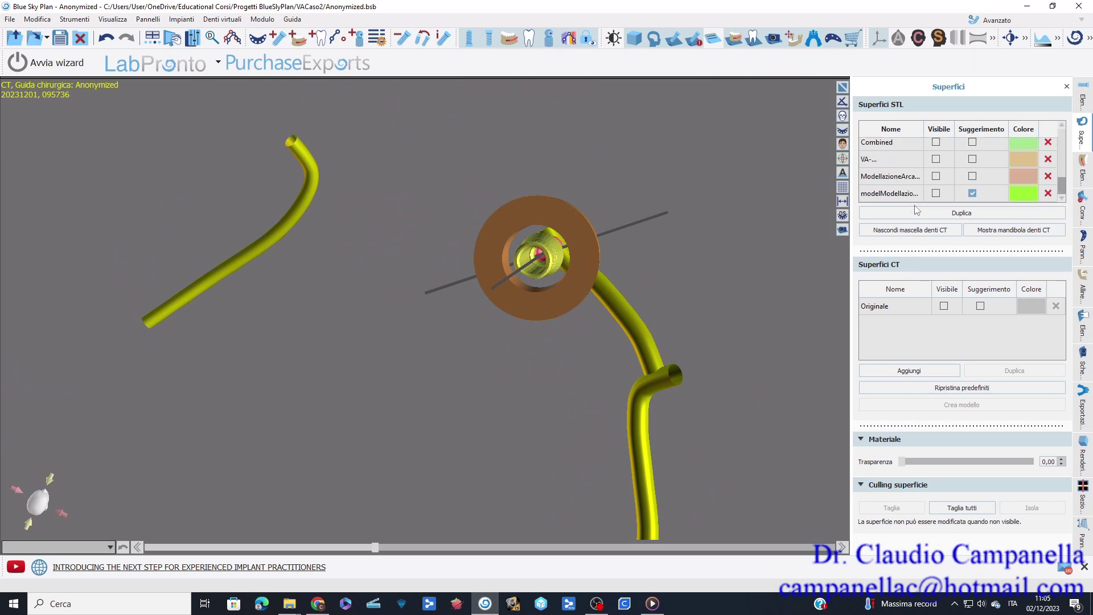
pyautogui.click(936, 193)
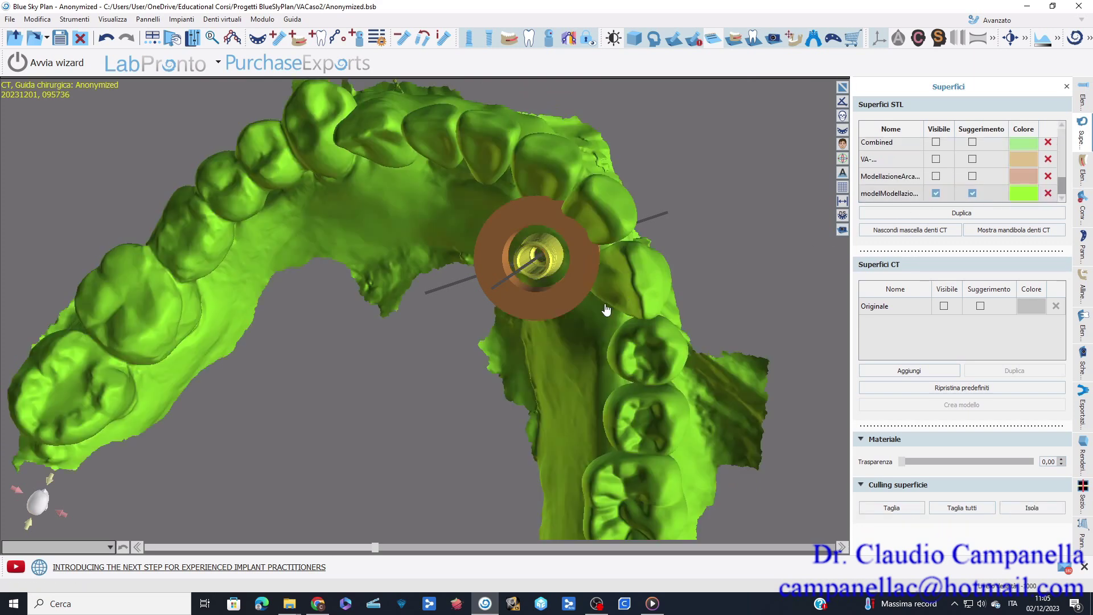
# - Rotate and move implant F3713 in the enlarged 3D view until it sits beneath the modelled tooth, and restore the multi-view layout
pyautogui.click(581, 267)
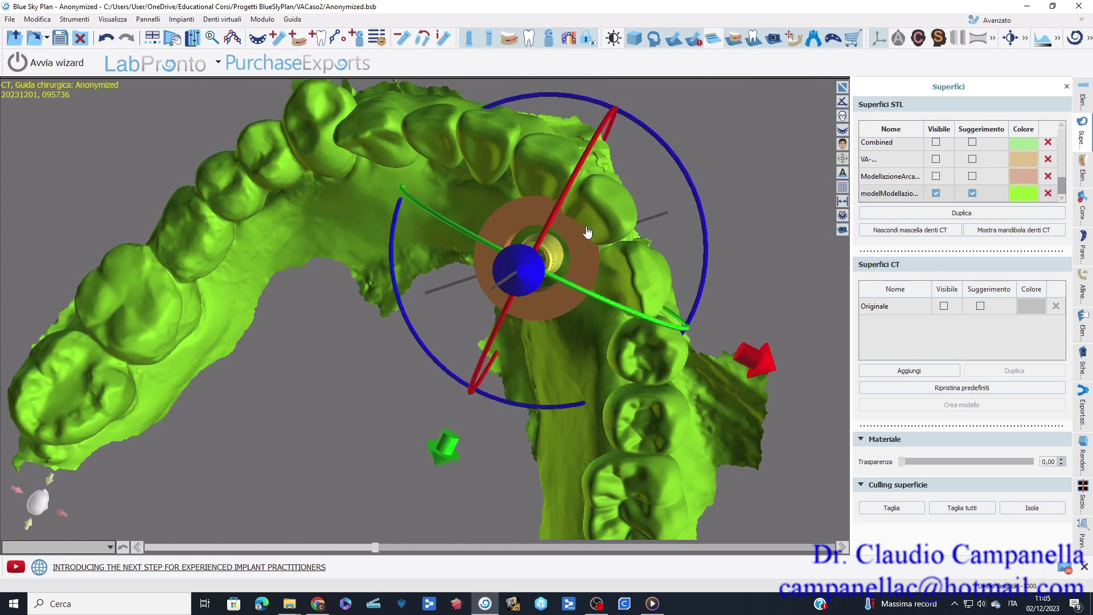
pyautogui.moveTo(590, 150); pyautogui.dragTo(592, 151)
pyautogui.moveTo(711, 387); pyautogui.dragTo(800, 440)
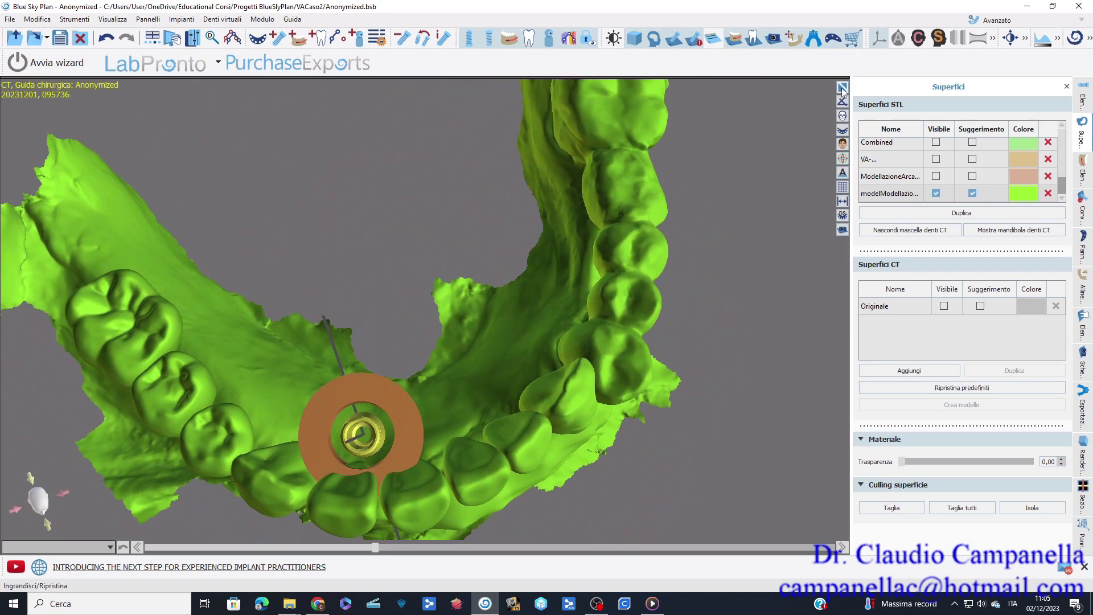
pyautogui.click(381, 418)
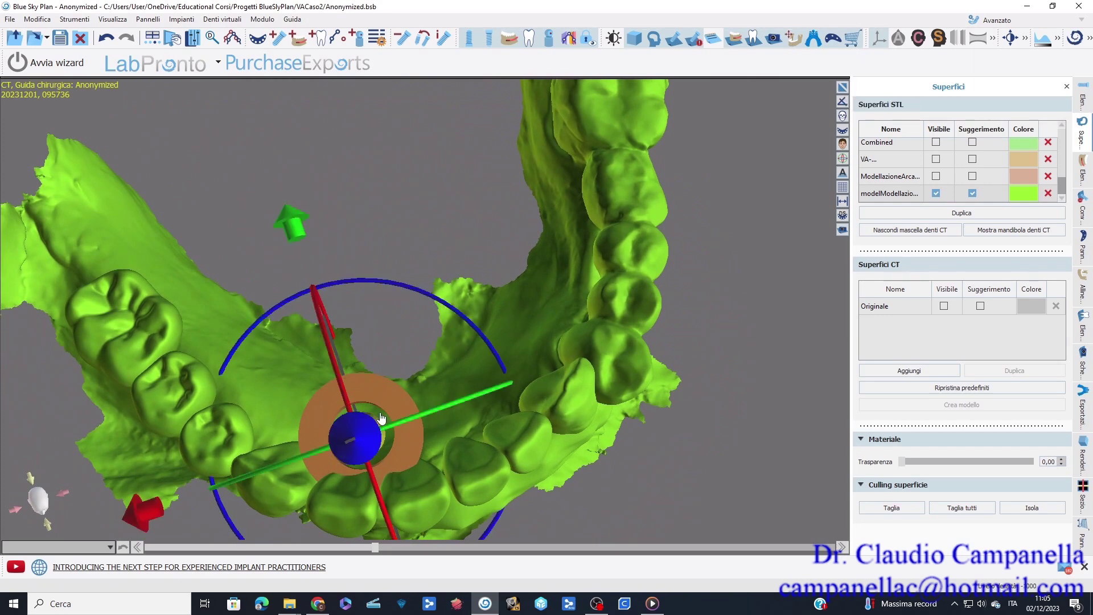
pyautogui.moveTo(507, 373); pyautogui.dragTo(518, 433)
pyautogui.moveTo(389, 215); pyautogui.dragTo(377, 267)
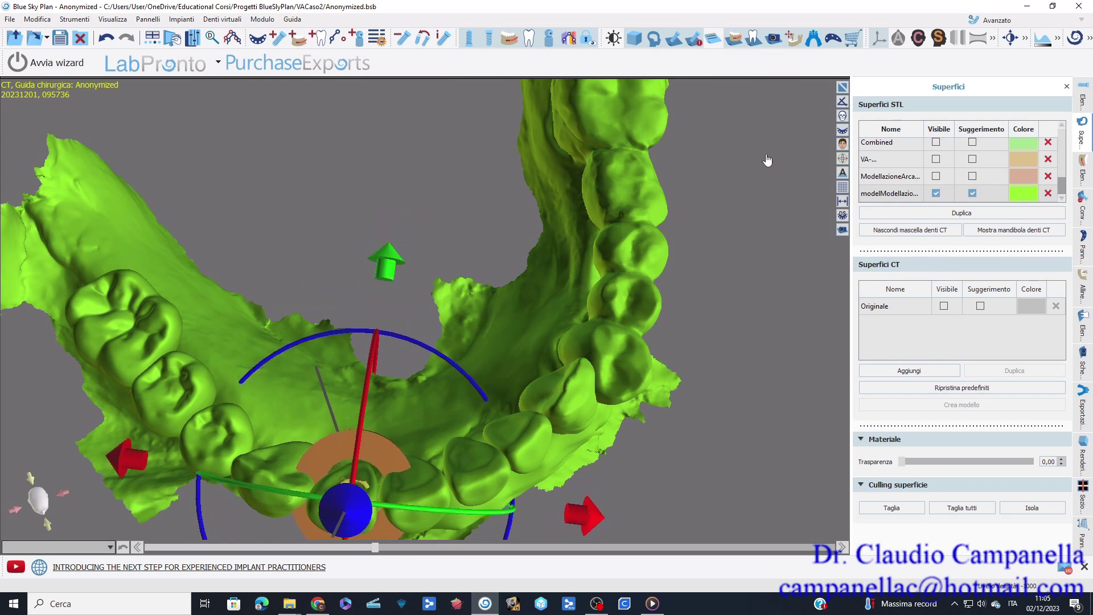
pyautogui.click(842, 87)
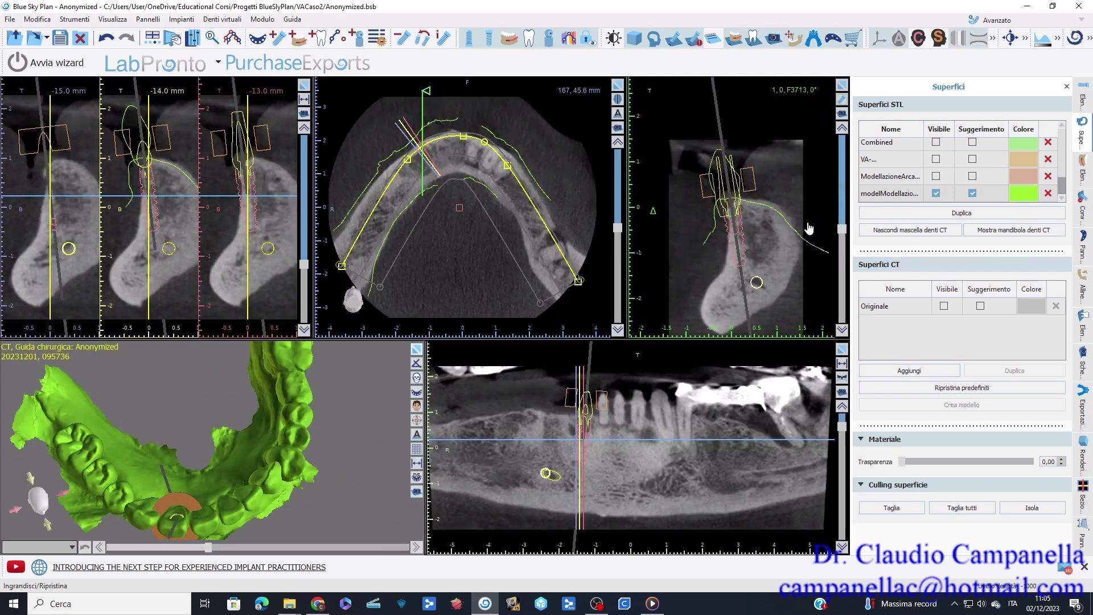
# - Shift and tilt implant F3713 in its 0° section view to fit it between the modelled tooth and the jawbone
pyautogui.moveTo(734, 209)
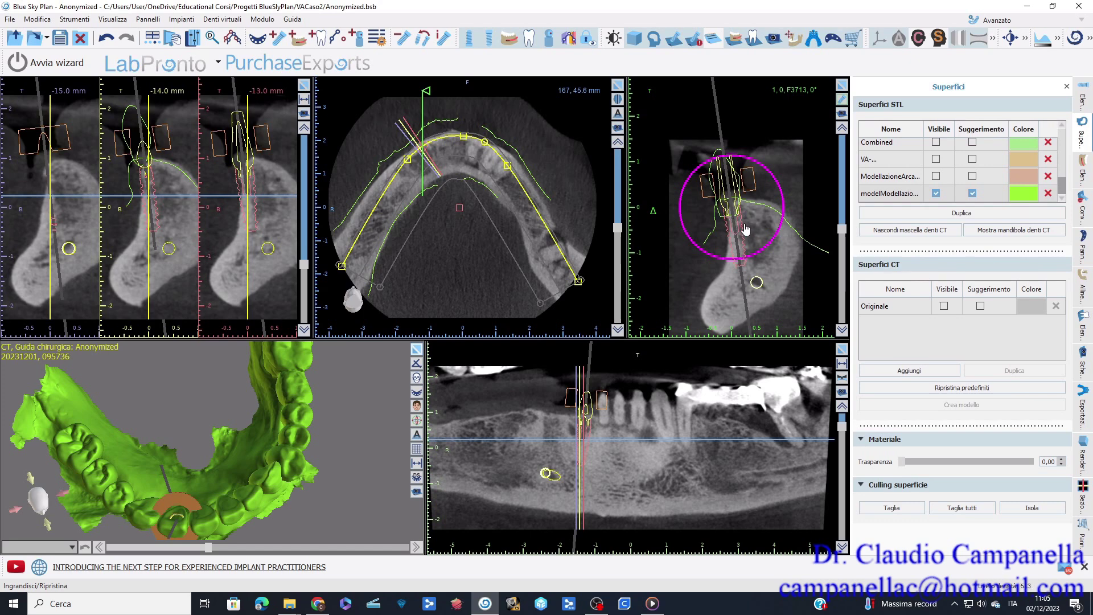
pyautogui.moveTo(733, 219); pyautogui.dragTo(752, 217)
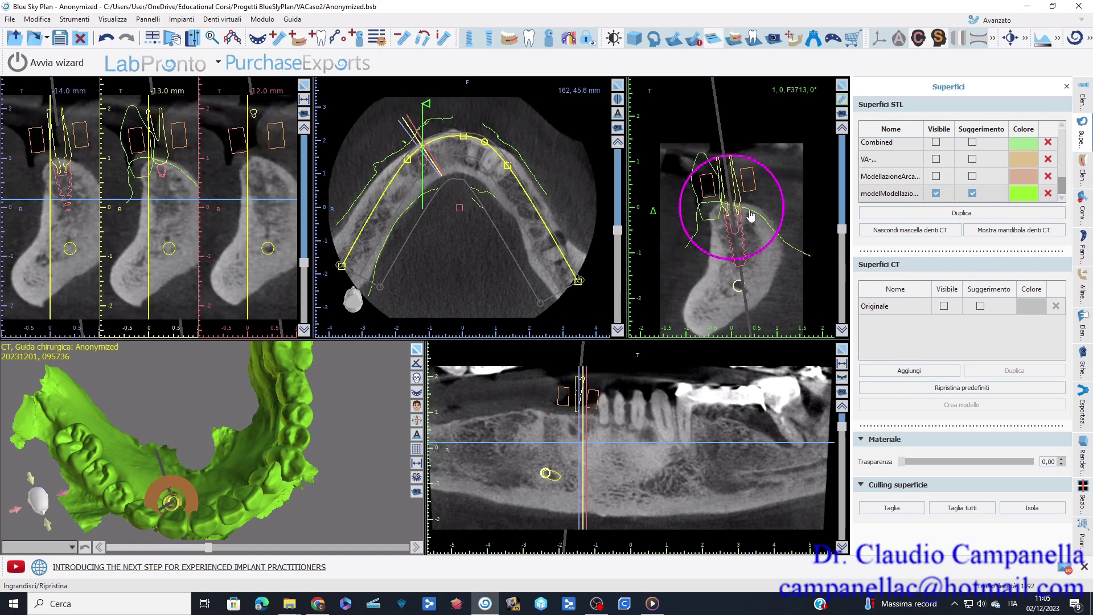
pyautogui.moveTo(751, 261); pyautogui.dragTo(733, 231)
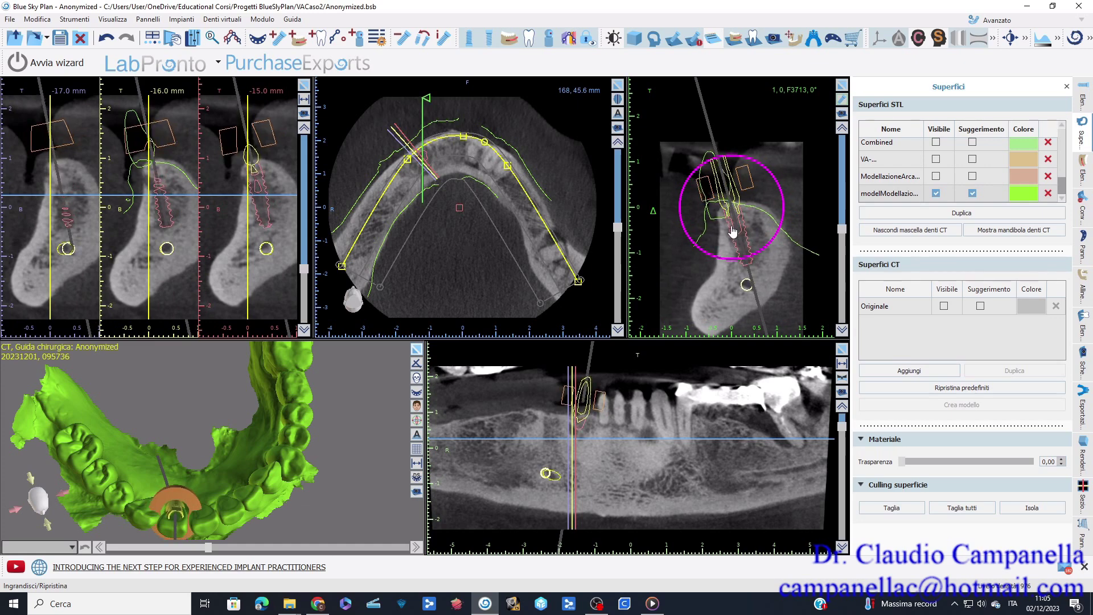
pyautogui.moveTo(766, 245); pyautogui.dragTo(738, 227)
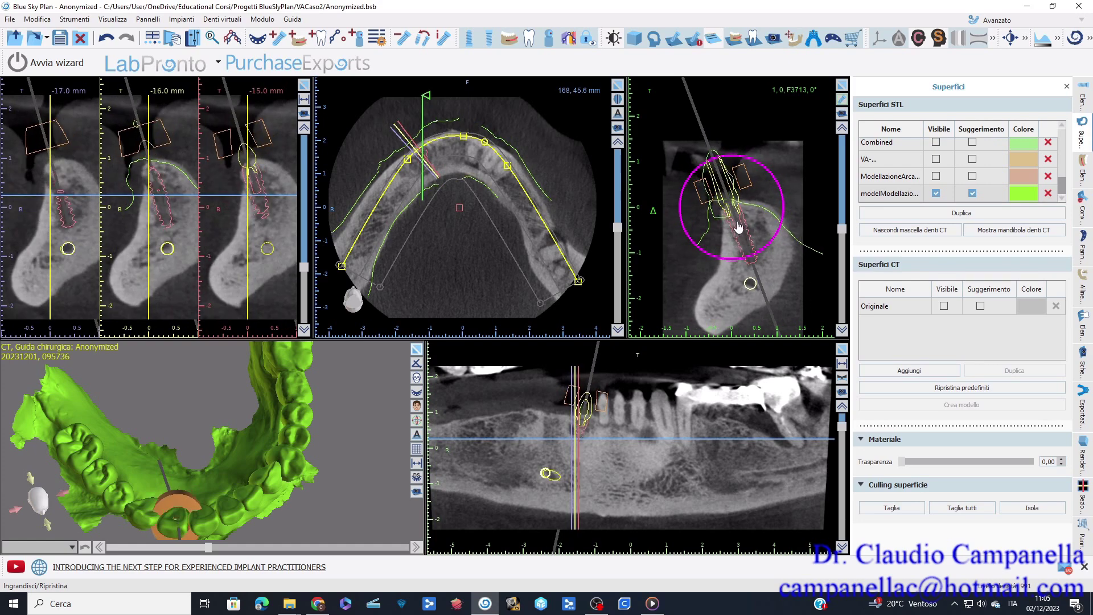
pyautogui.click(771, 241)
pyautogui.moveTo(771, 241); pyautogui.dragTo(772, 242)
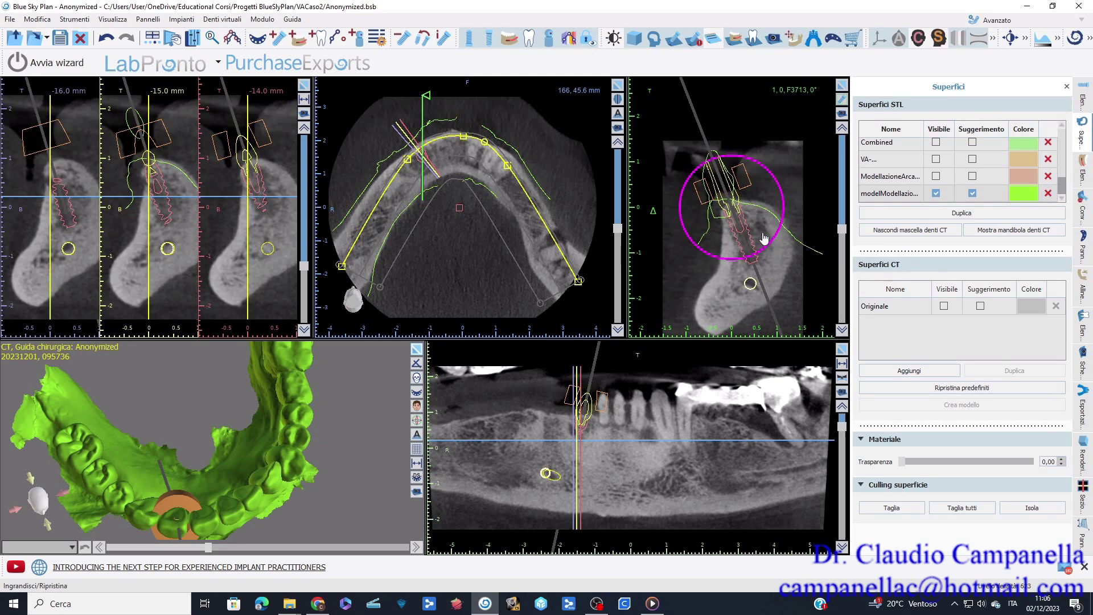
# - Rotate the implant's section view to -58° and shift and tilt F3713 to align it within the ridge
pyautogui.moveTo(233, 420); pyautogui.dragTo(230, 325)
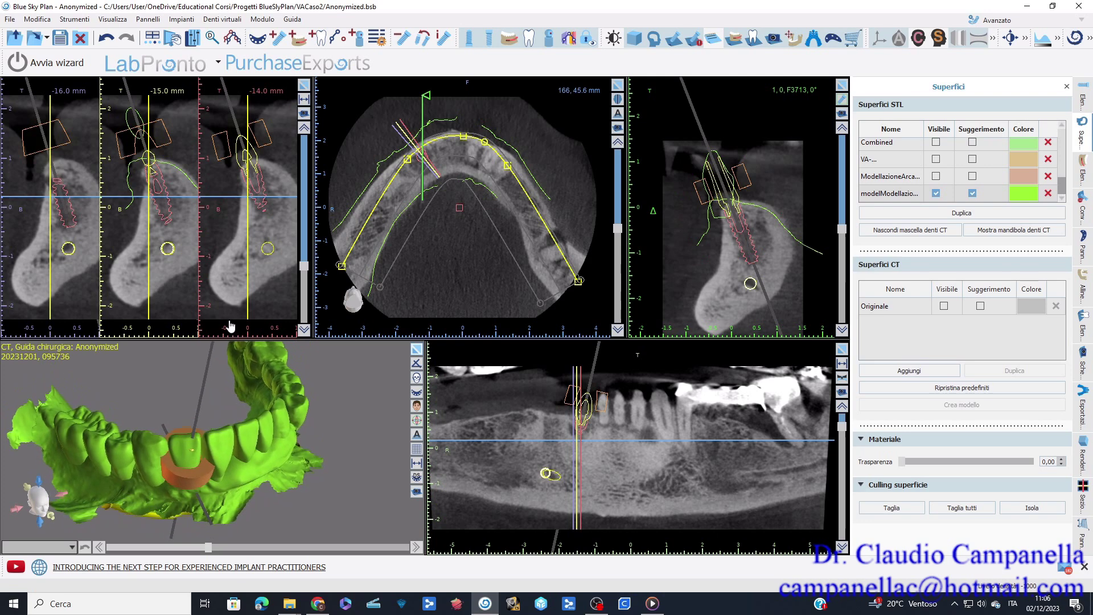
pyautogui.moveTo(842, 228); pyautogui.dragTo(841, 257)
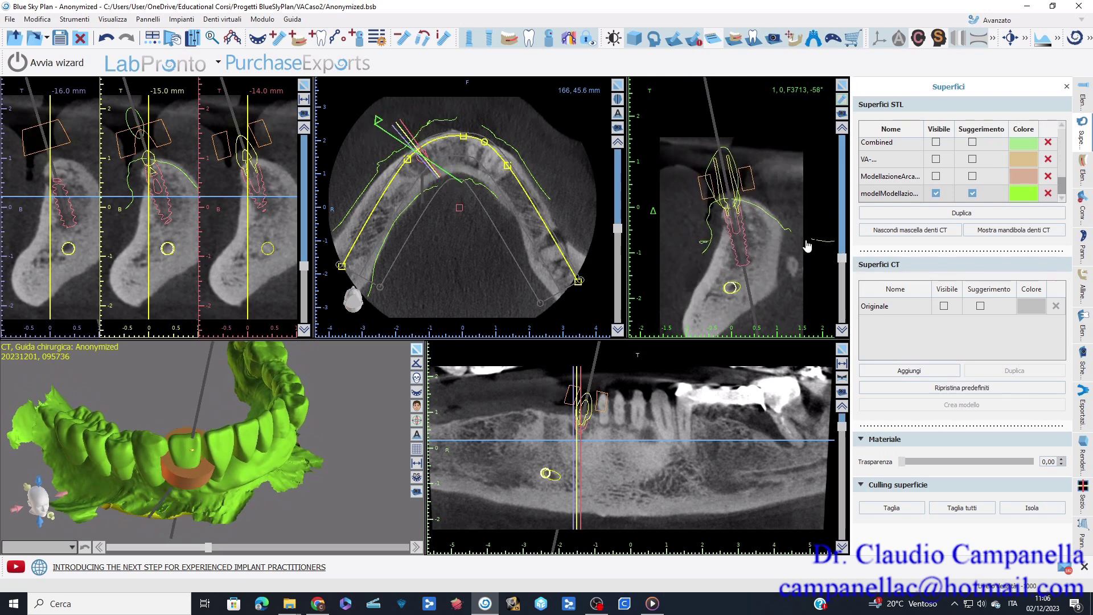
pyautogui.moveTo(738, 222)
pyautogui.moveTo(738, 221); pyautogui.dragTo(744, 222)
pyautogui.moveTo(700, 167); pyautogui.dragTo(696, 168)
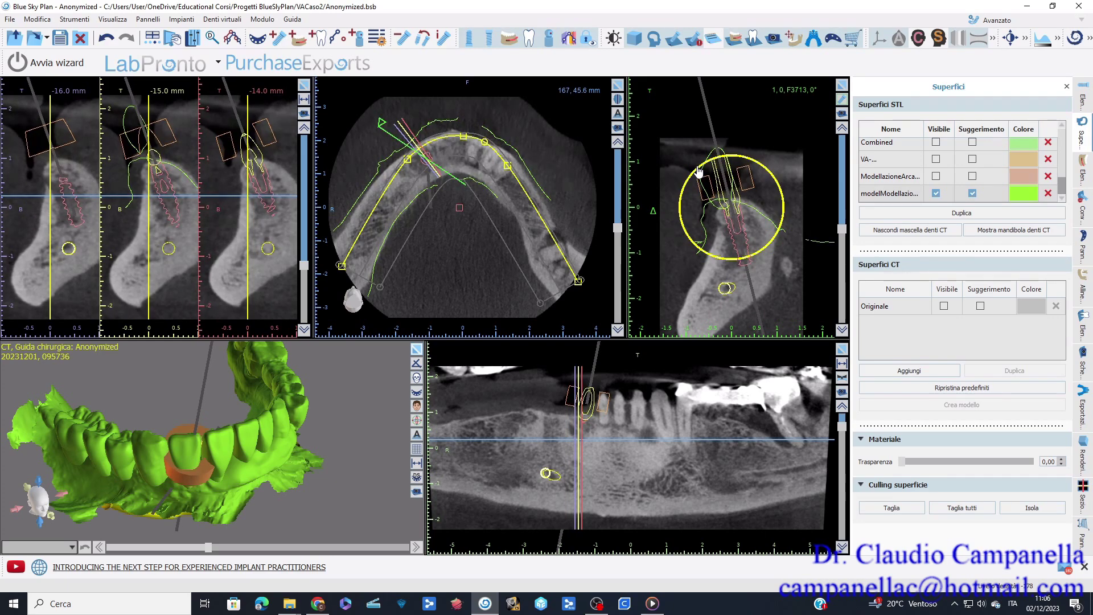
# - Turn the implant's section view from 180° to -62° and tilt F3713 upright beside the neighbouring tooth root
pyautogui.moveTo(842, 229); pyautogui.dragTo(841, 136)
pyautogui.moveTo(330, 403); pyautogui.dragTo(228, 478)
pyautogui.click(162, 498)
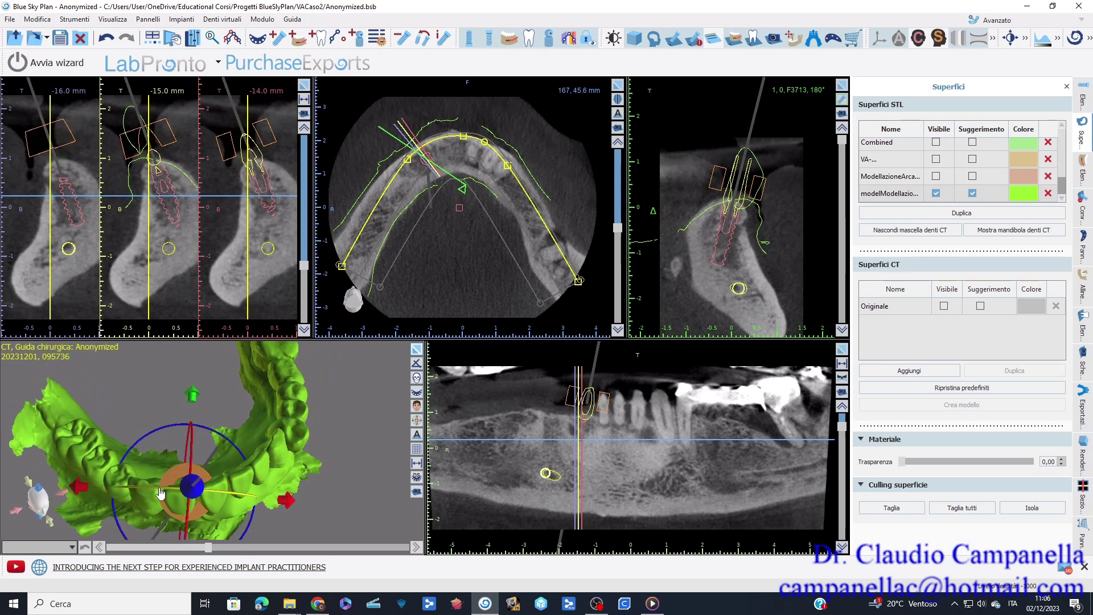
pyautogui.moveTo(770, 227)
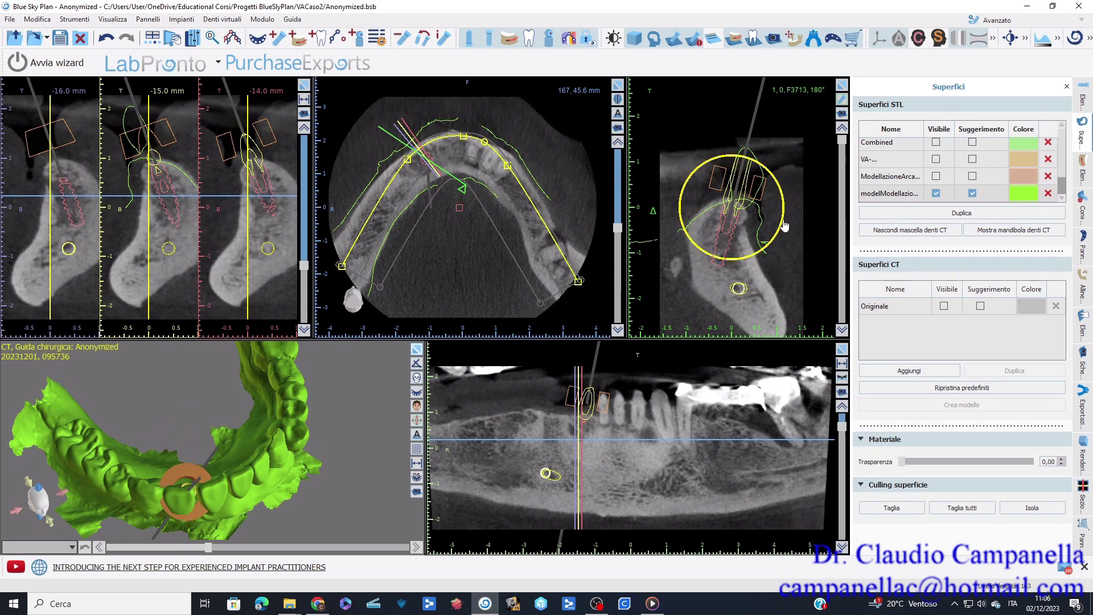
pyautogui.moveTo(784, 222); pyautogui.dragTo(840, 262)
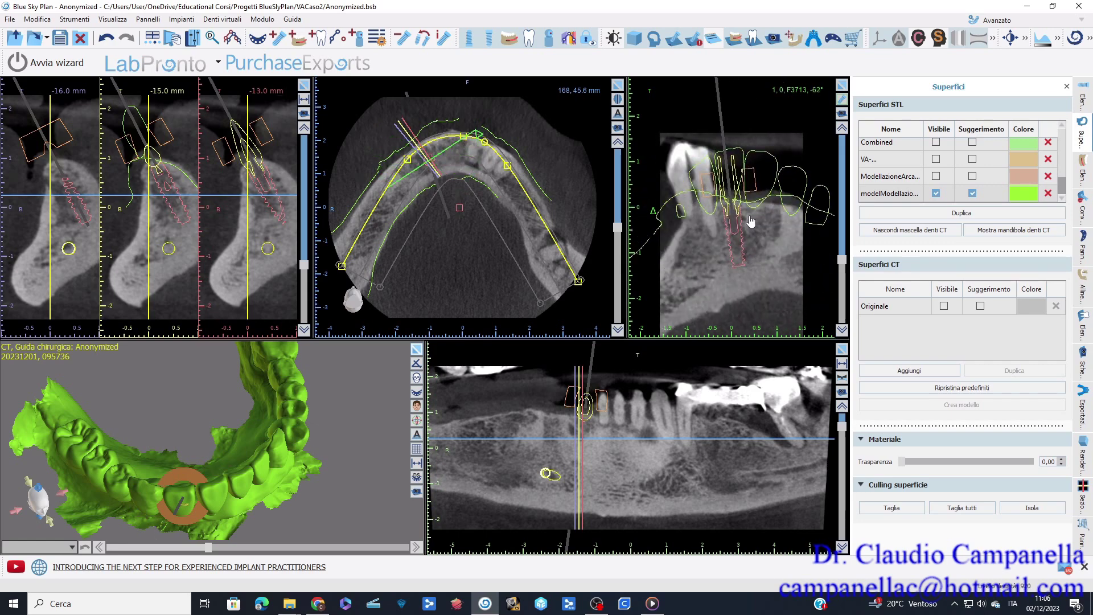
pyautogui.moveTo(778, 216); pyautogui.dragTo(782, 219)
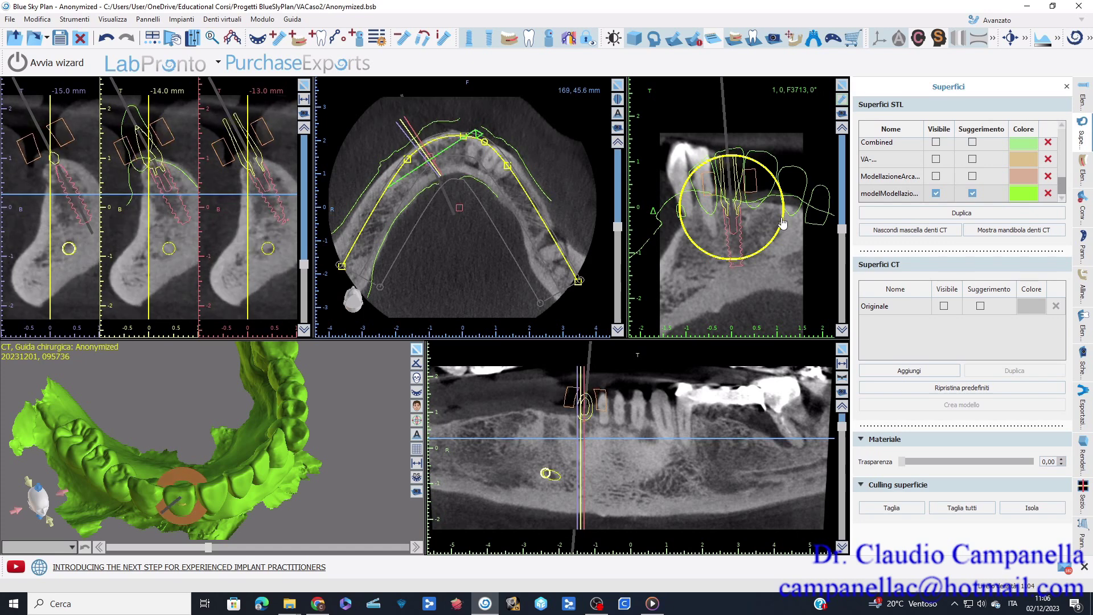
# - Rotate the implant's section view to -180° and lock implant F3713 in place
pyautogui.moveTo(220, 419); pyautogui.dragTo(215, 341)
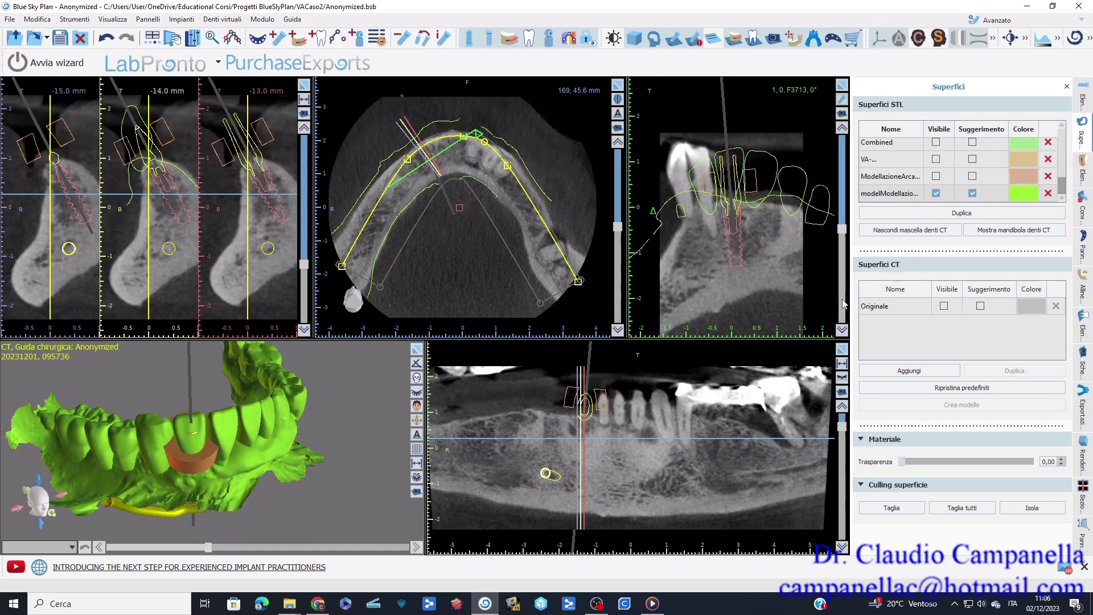
pyautogui.moveTo(842, 228); pyautogui.dragTo(829, 328)
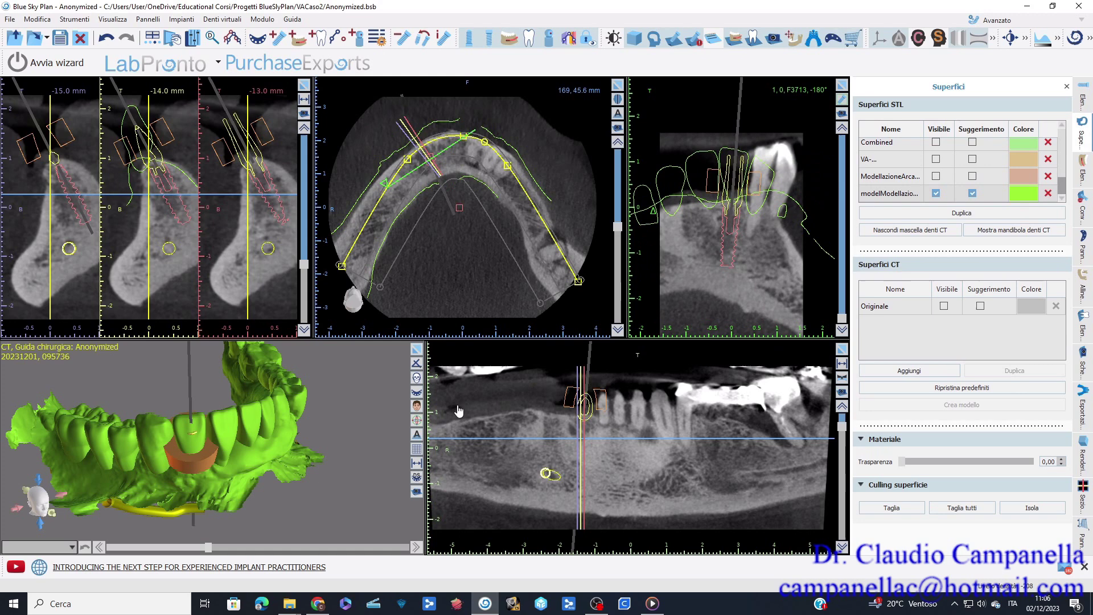
pyautogui.moveTo(298, 448); pyautogui.dragTo(342, 393)
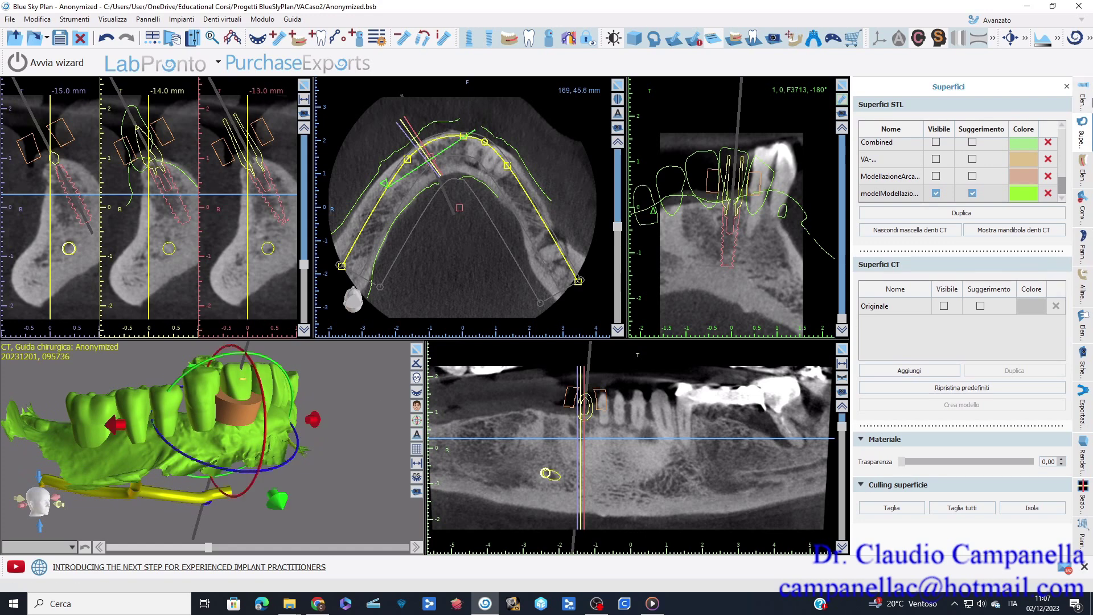
pyautogui.click(1088, 101)
pyautogui.scroll(2, 980, 163)
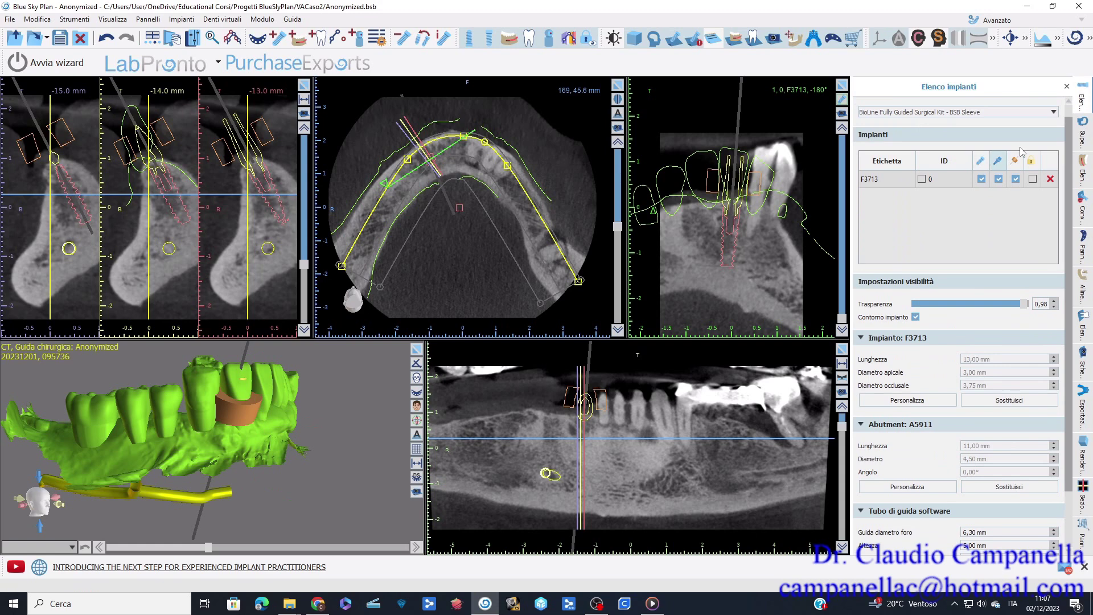
pyautogui.click(1033, 179)
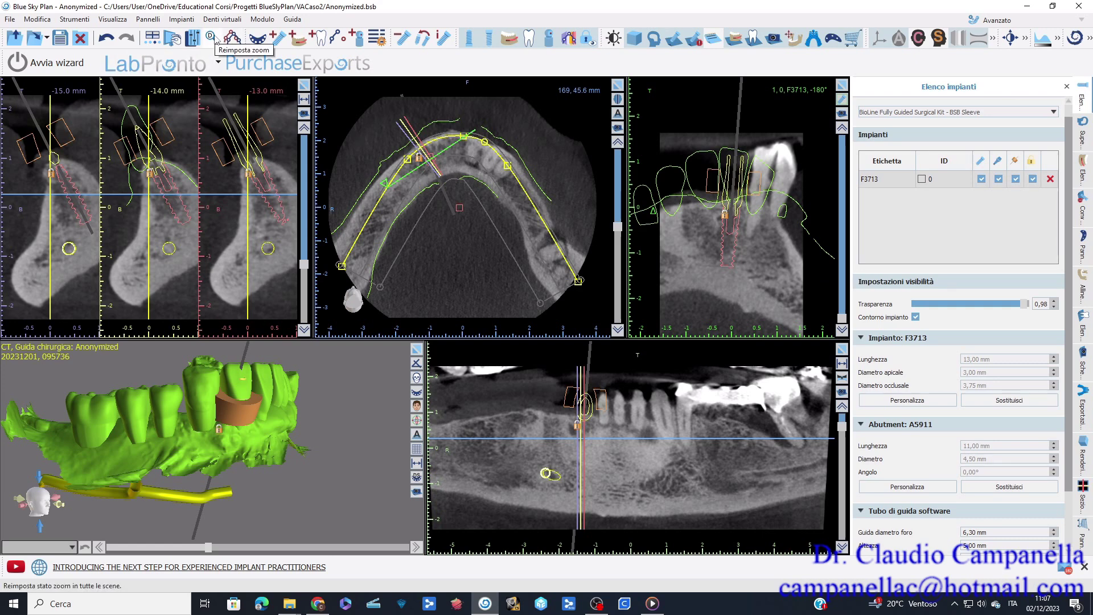
pyautogui.moveTo(125, 370); pyautogui.dragTo(163, 425)
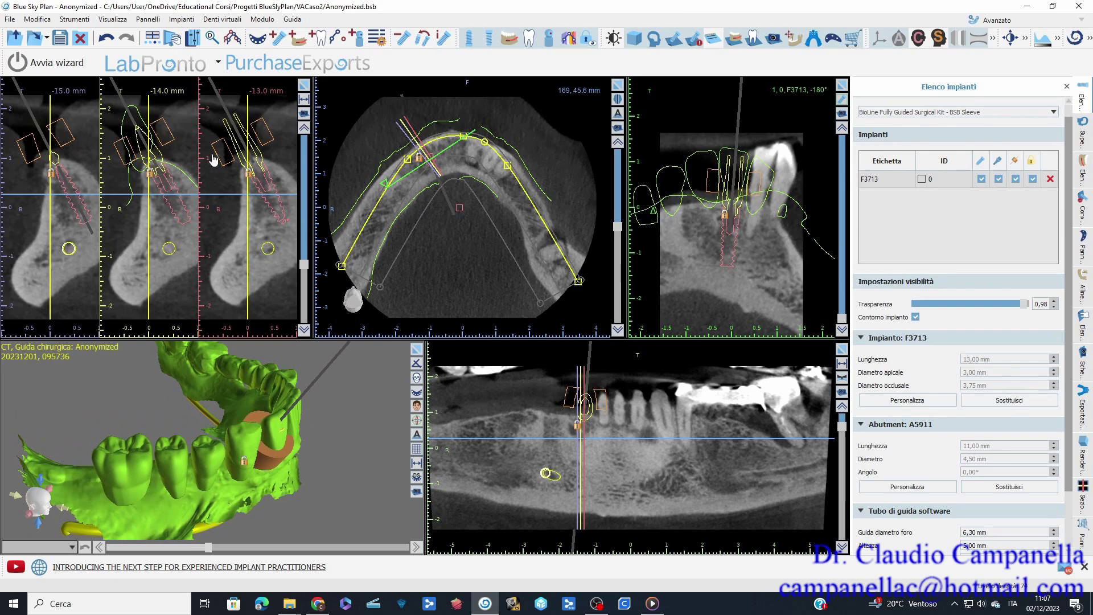
# - Add SDI Spiral implant F4211 with the 4.20 platform and 11.50 mm length to the posterior ridge in the -45.0 mm section
pyautogui.click(277, 38)
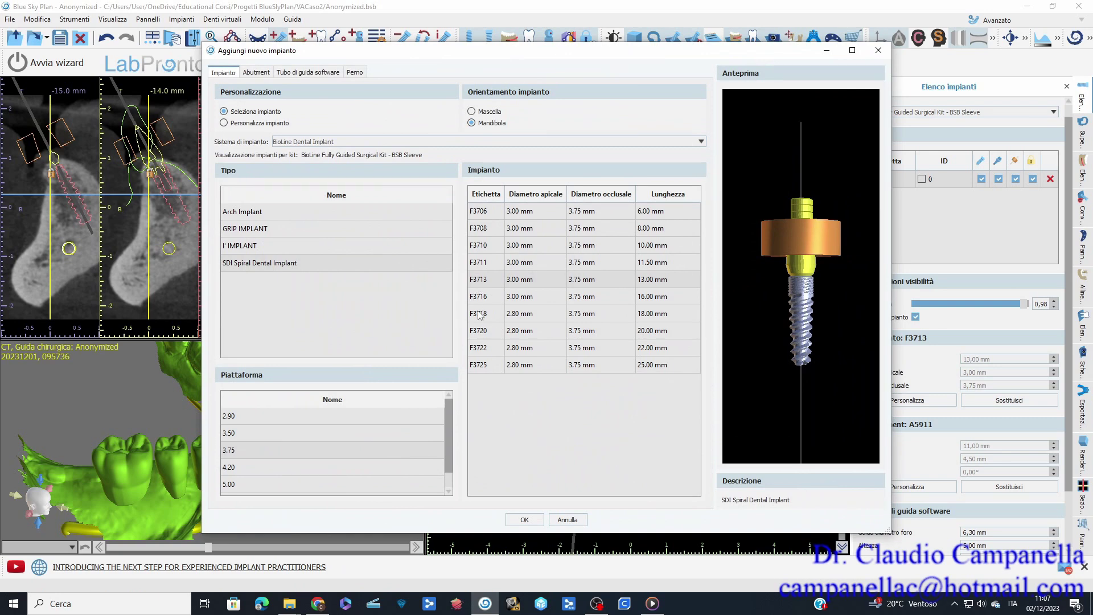
pyautogui.click(262, 468)
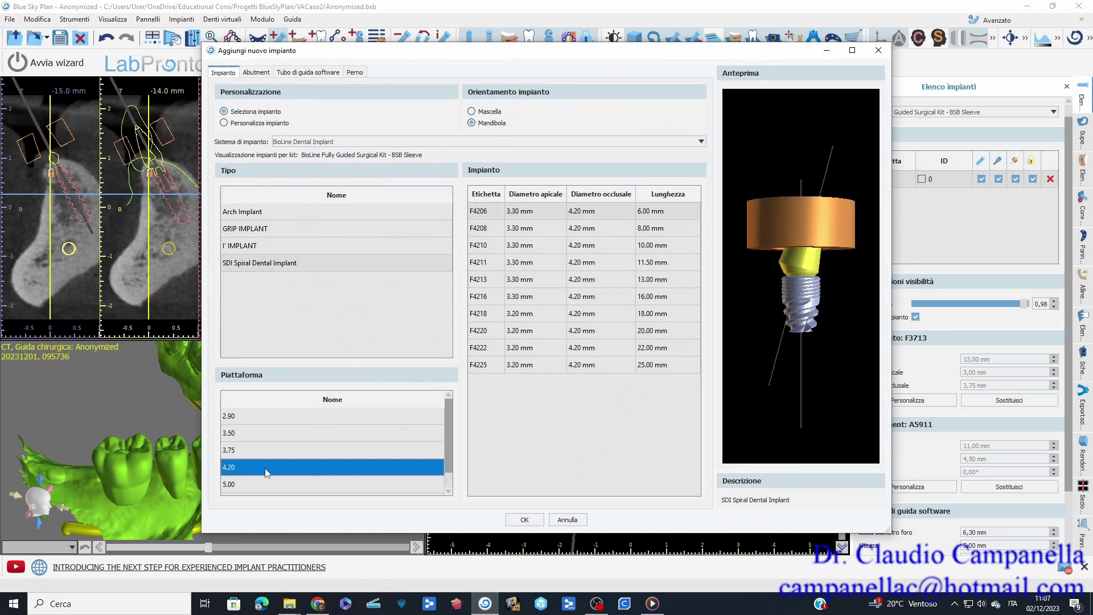
pyautogui.click(481, 264)
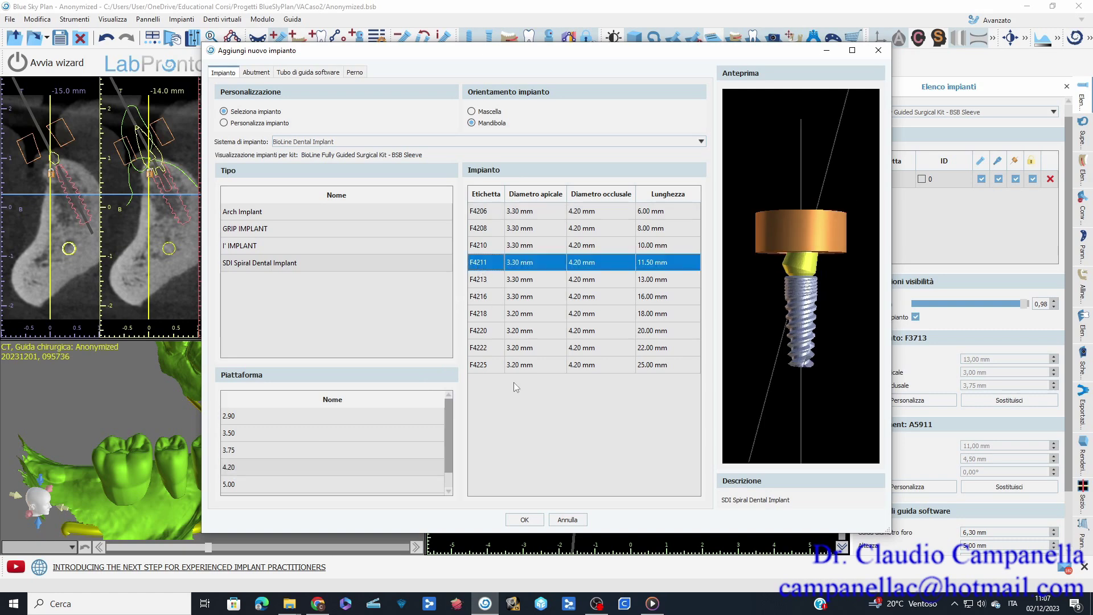
pyautogui.click(524, 519)
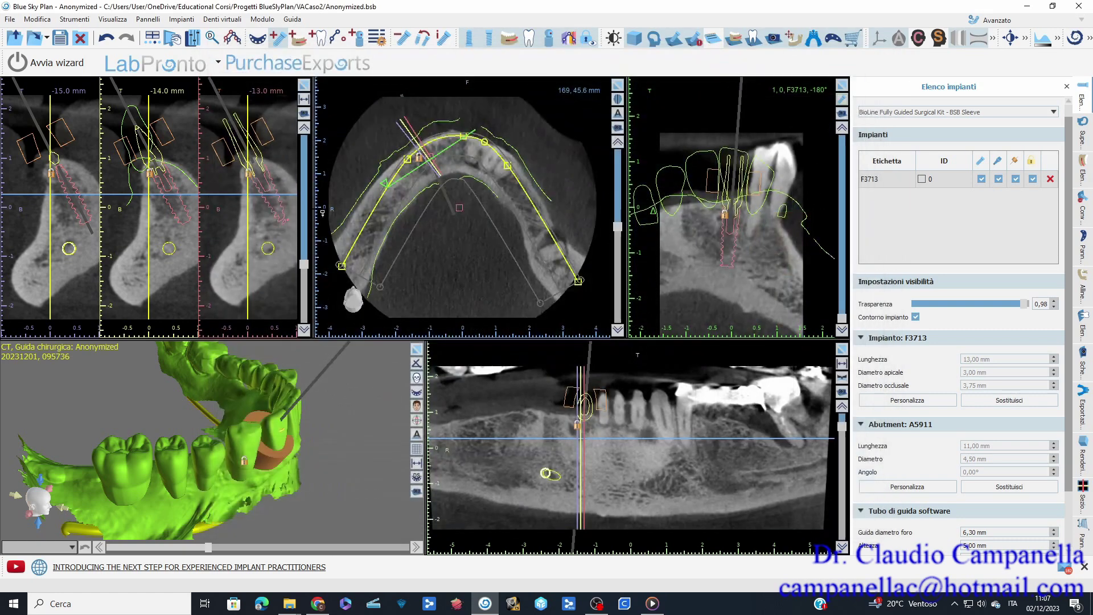
pyautogui.moveTo(304, 268); pyautogui.dragTo(303, 301)
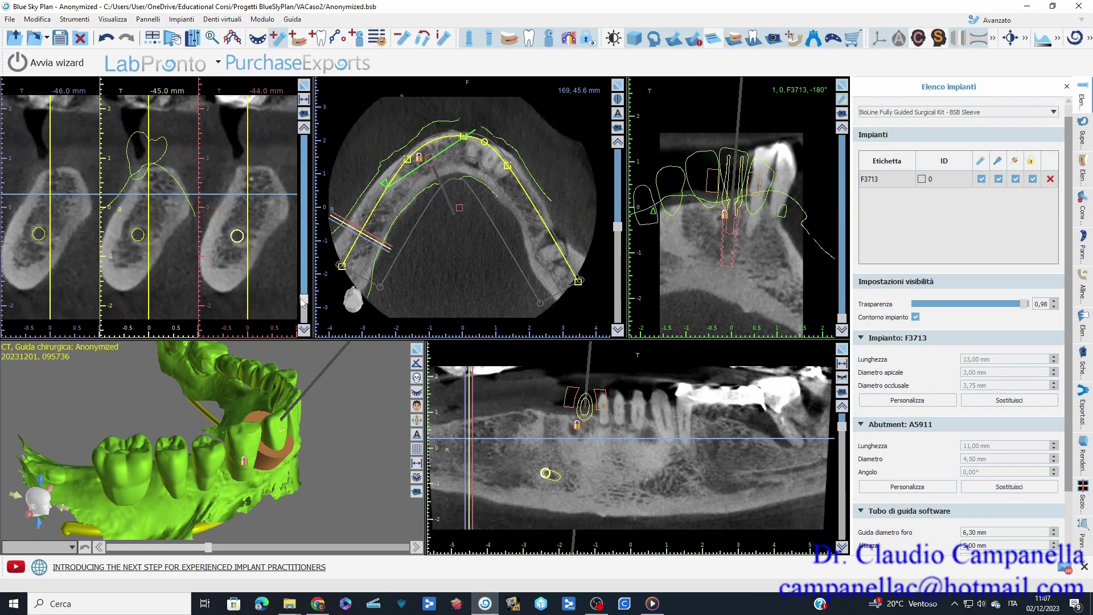
pyautogui.click(154, 173)
pyautogui.click(179, 213)
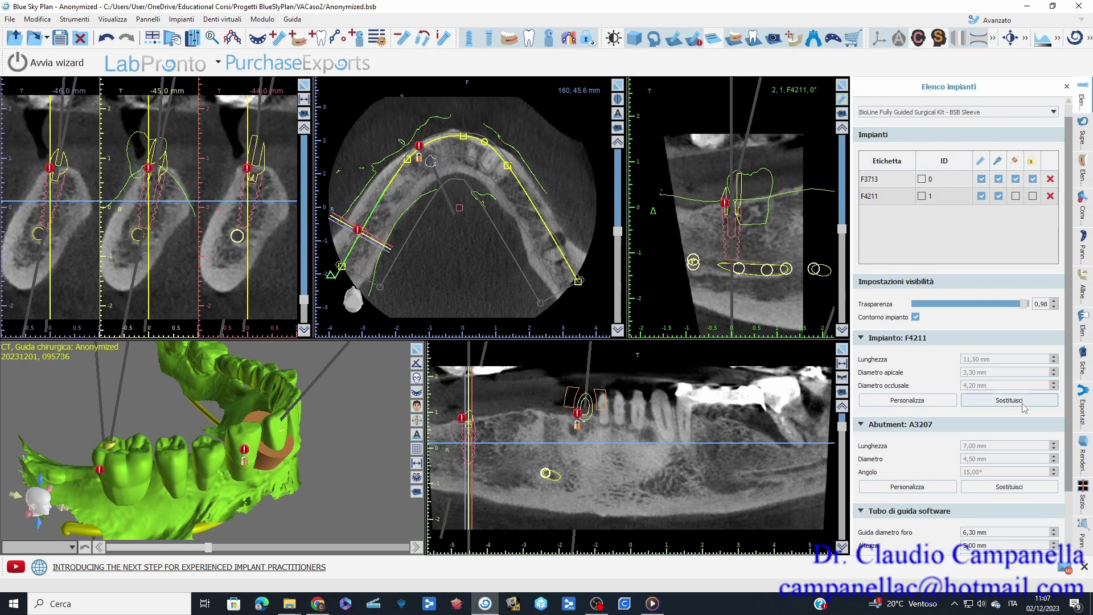
# - Replace the posterior implant with the 10.00 mm F4210 and its abutment with the straight 11.00 mm A5911
pyautogui.click(1010, 401)
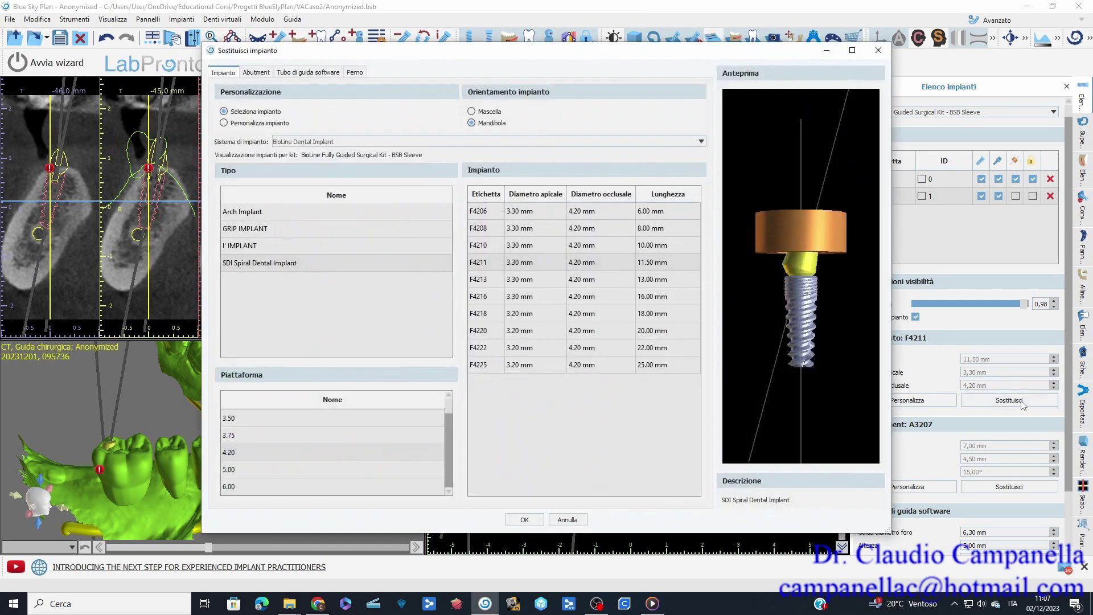
pyautogui.click(471, 247)
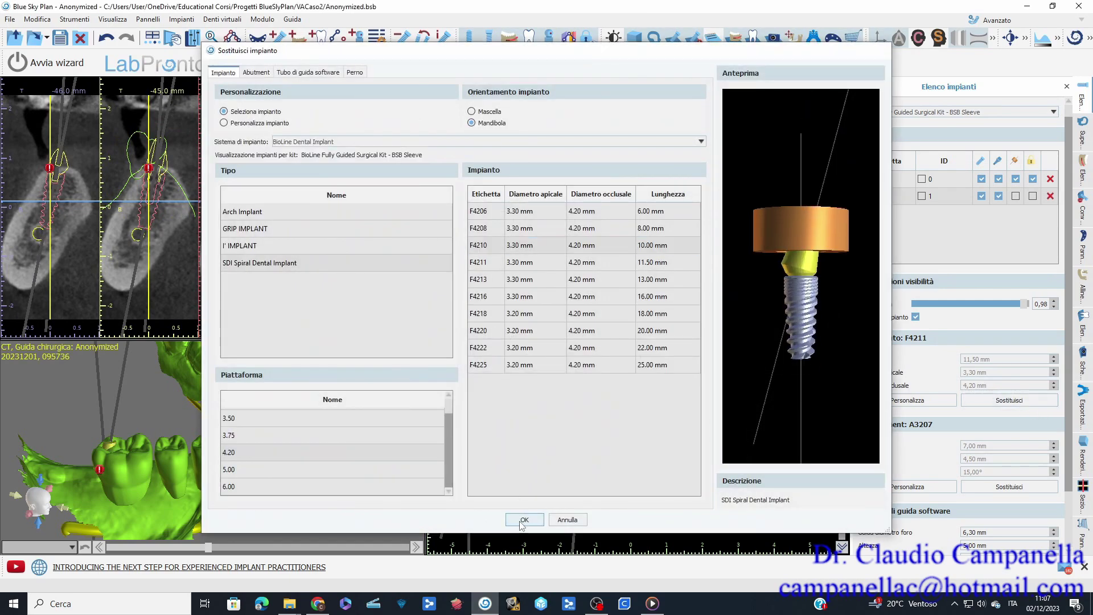
pyautogui.click(524, 520)
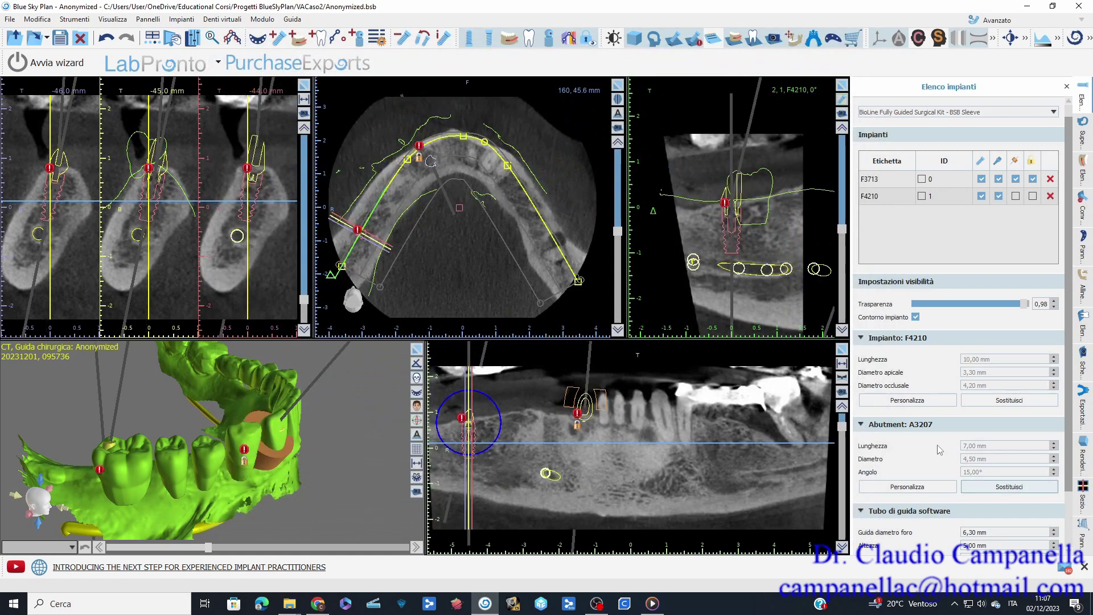
pyautogui.click(1008, 487)
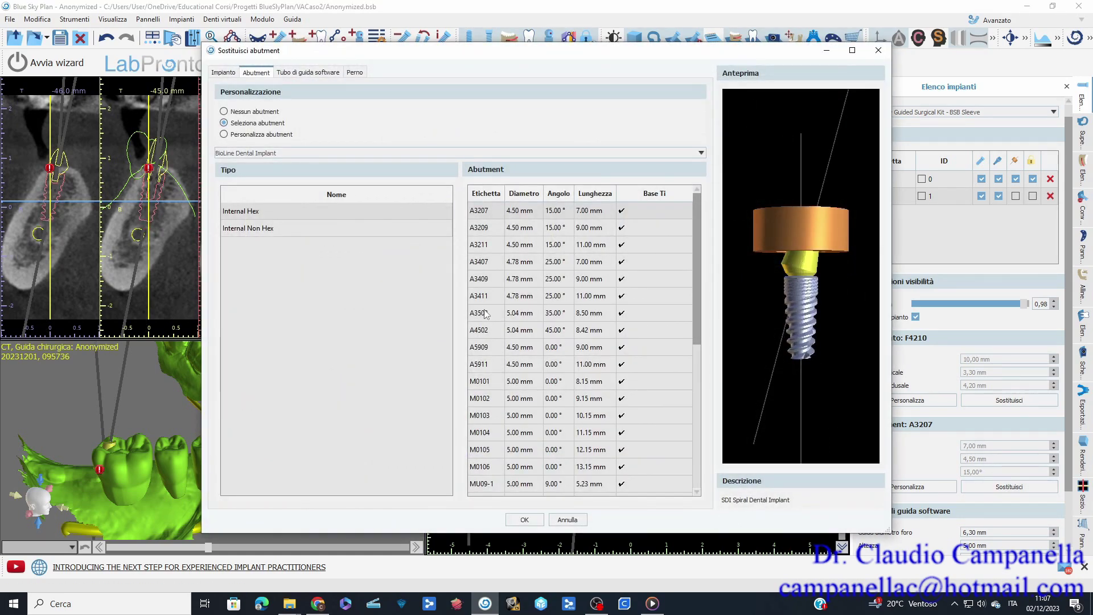
pyautogui.click(484, 367)
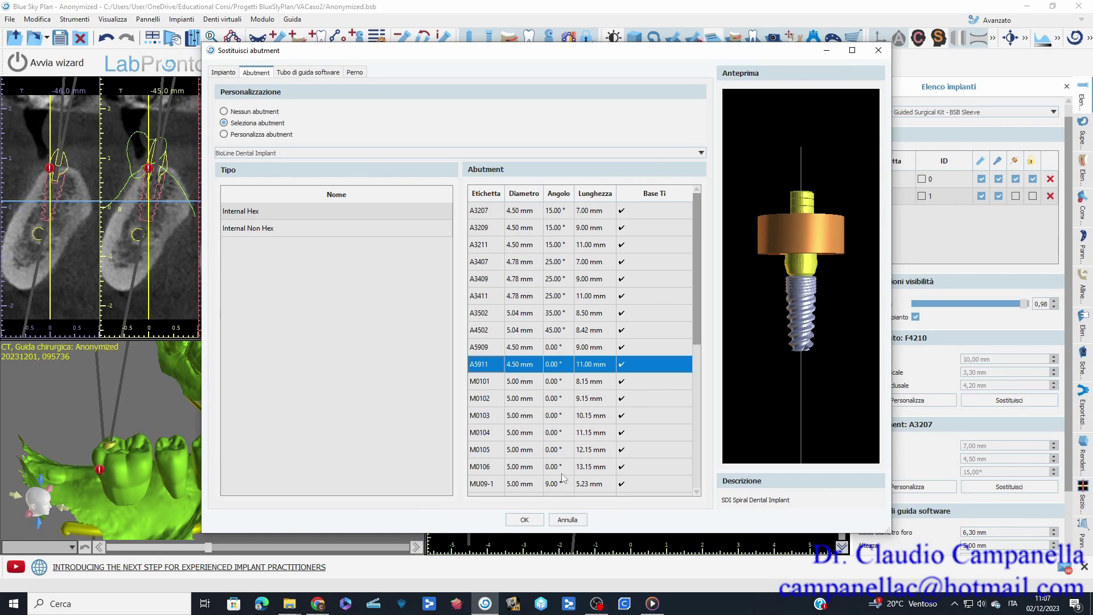
pyautogui.click(525, 519)
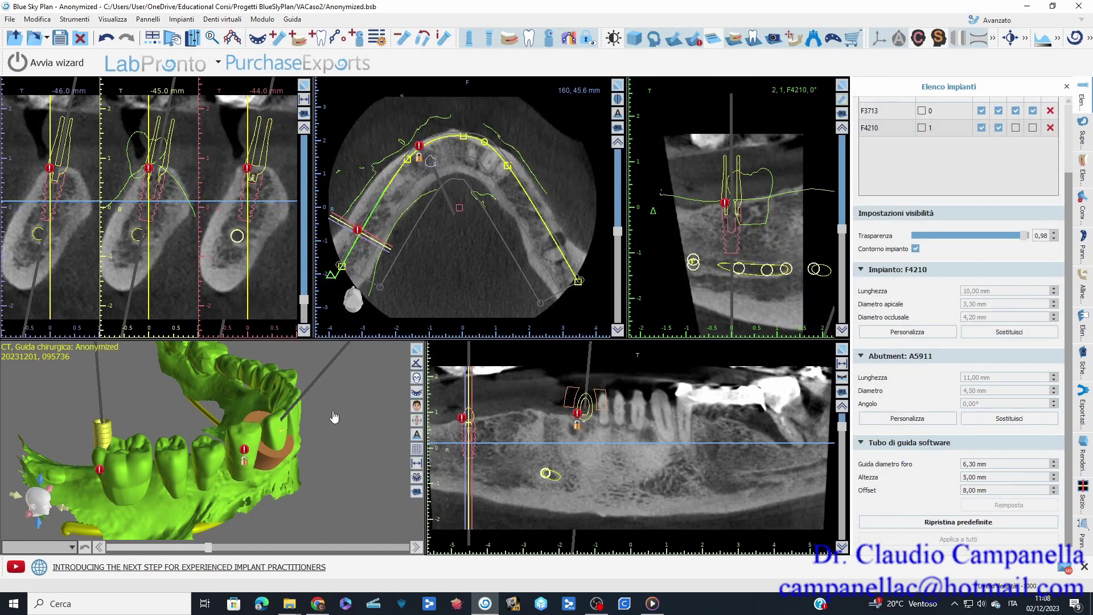
# - Shift implant F4210 along the ridge in the 3D model to centre it under the modelled molar
pyautogui.moveTo(336, 408)
pyautogui.mouseDown()
pyautogui.moveTo(330, 428)
pyautogui.moveTo(324, 388)
pyautogui.moveTo(325, 420)
pyautogui.mouseUp()
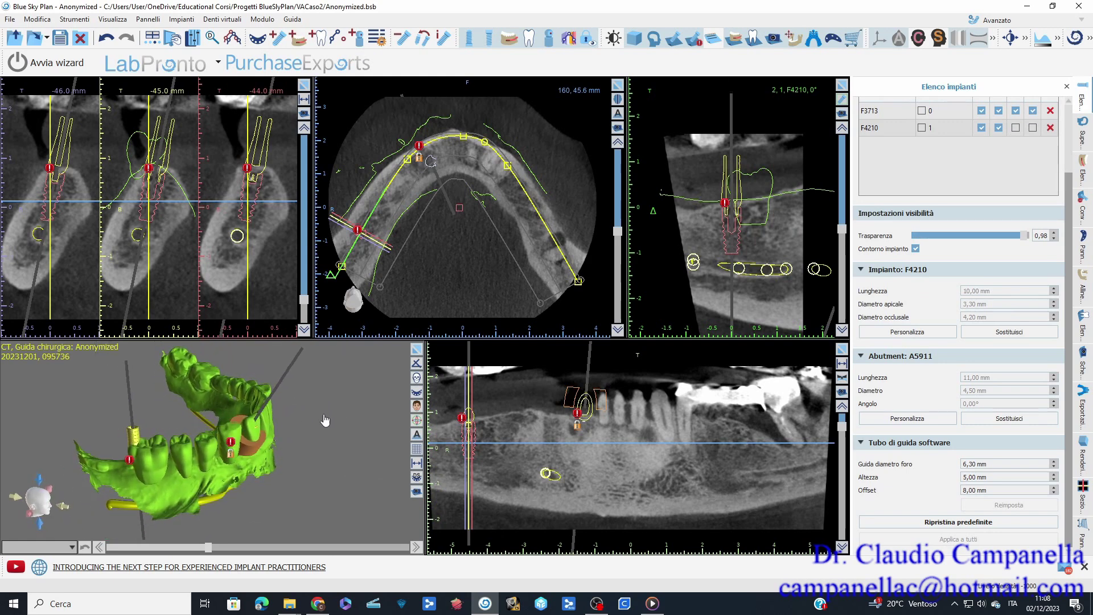
pyautogui.click(137, 445)
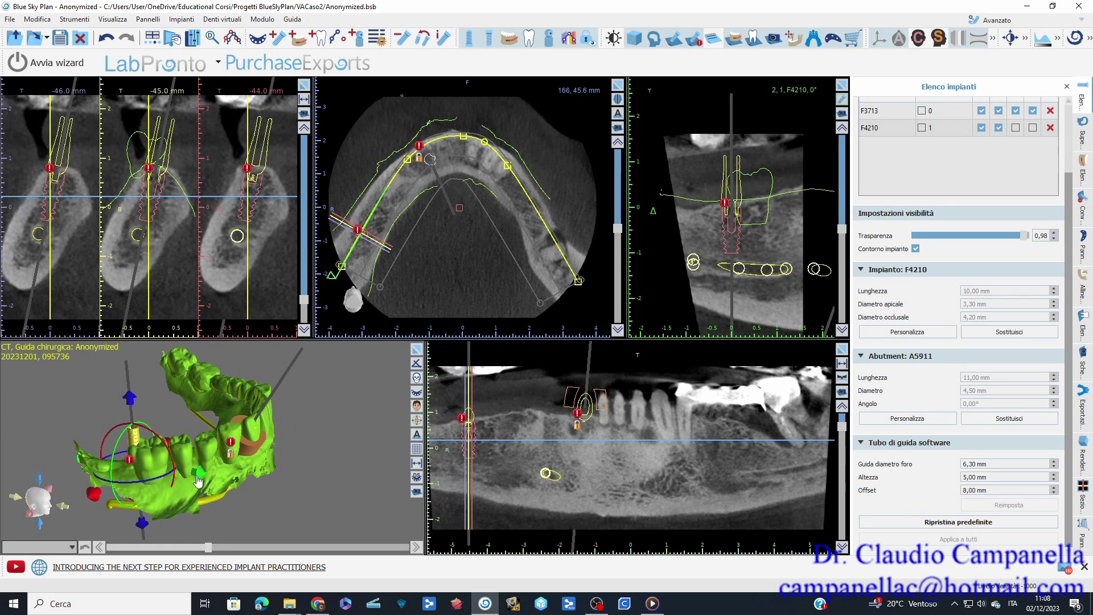
pyautogui.moveTo(170, 480); pyautogui.dragTo(84, 476)
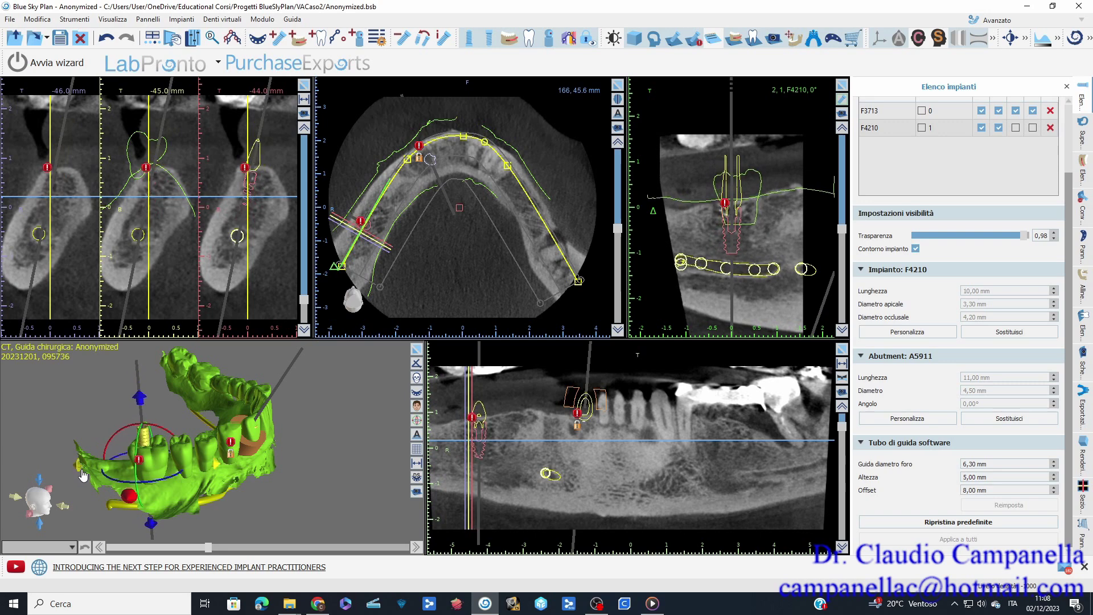
pyautogui.moveTo(83, 474); pyautogui.dragTo(380, 484)
pyautogui.moveTo(81, 447); pyautogui.dragTo(165, 433)
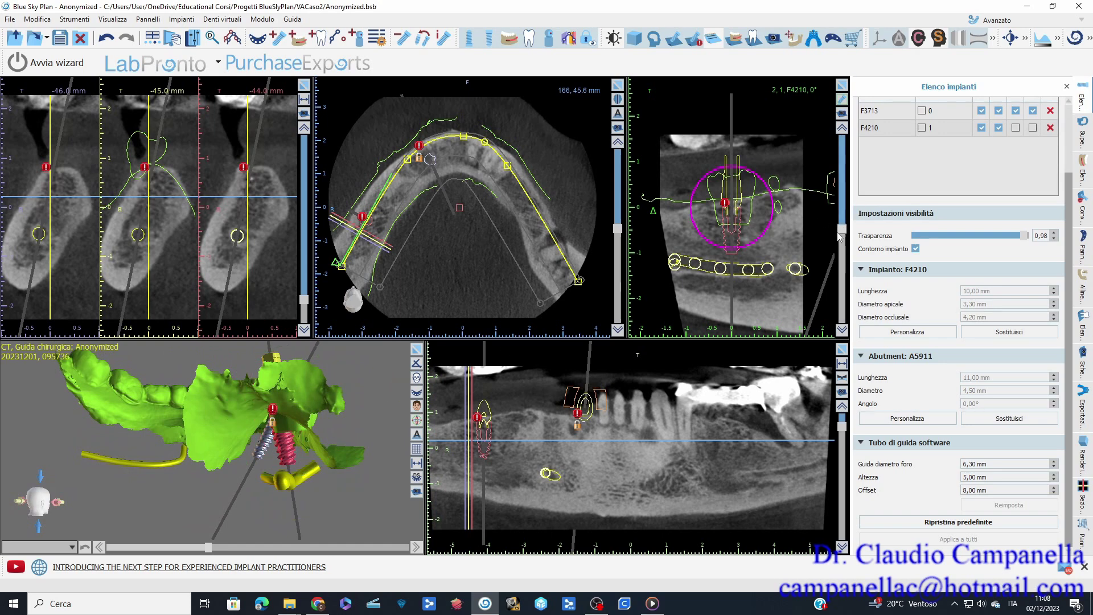
# - Adjust F4210's position under the molar crown in its -54° and -180° section views
pyautogui.moveTo(844, 230); pyautogui.dragTo(842, 256)
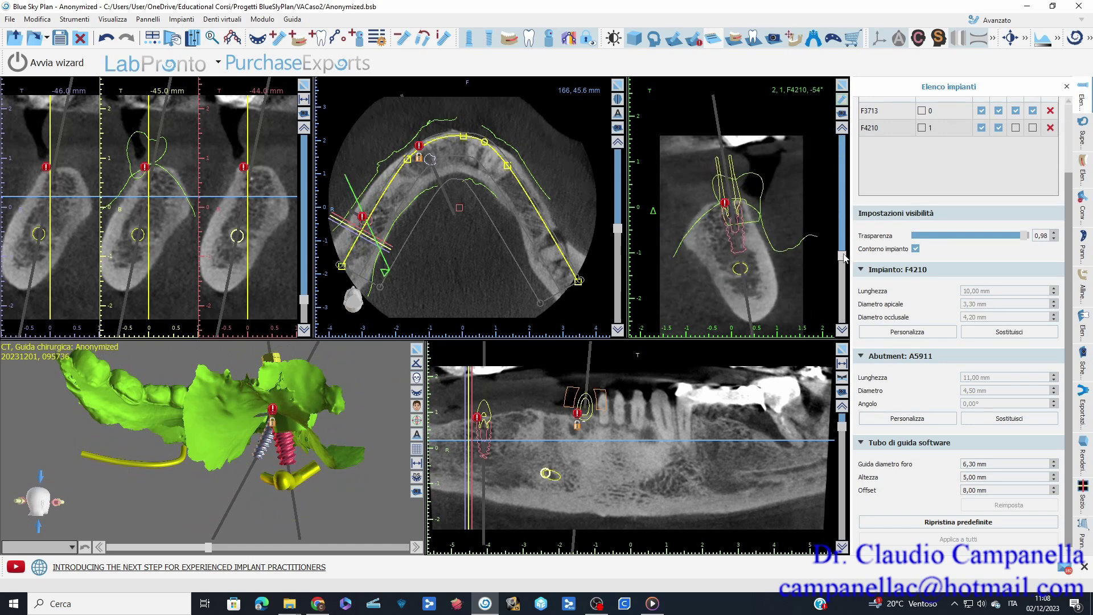
pyautogui.click(737, 222)
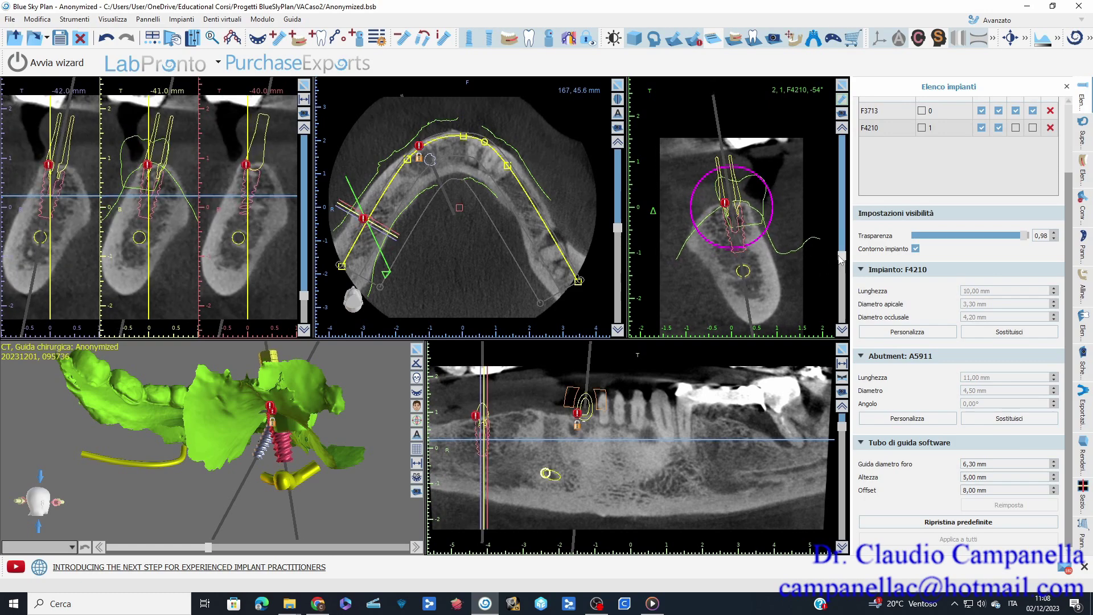
pyautogui.moveTo(842, 258); pyautogui.dragTo(839, 330)
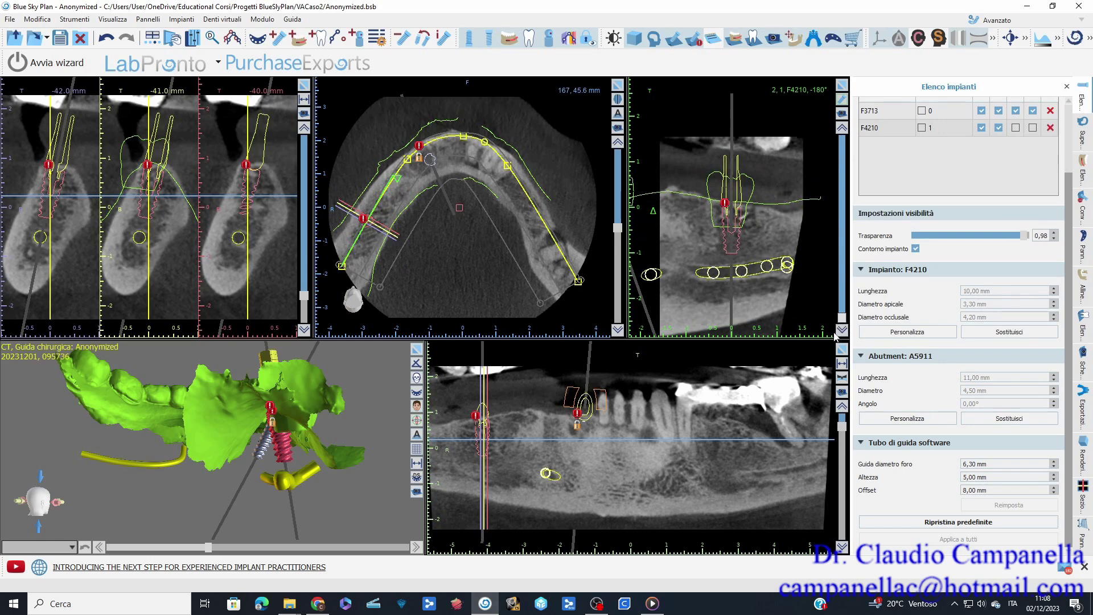
pyautogui.moveTo(401, 412)
pyautogui.mouseDown()
pyautogui.moveTo(275, 503)
pyautogui.moveTo(393, 398)
pyautogui.mouseUp()
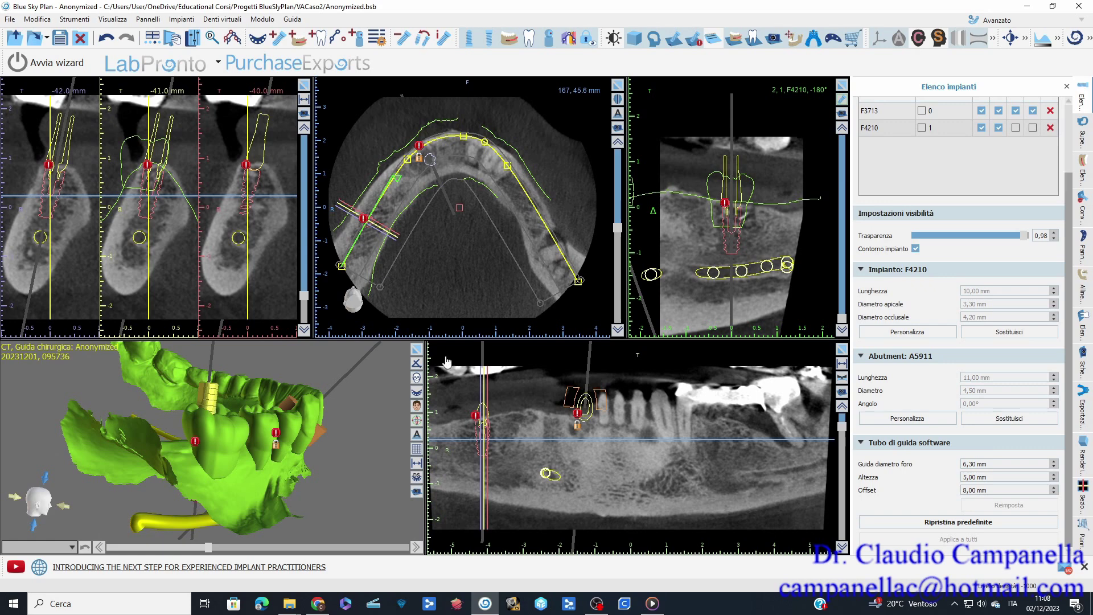
pyautogui.scroll(4, 268, 229)
pyautogui.scroll(-5, 331, 220)
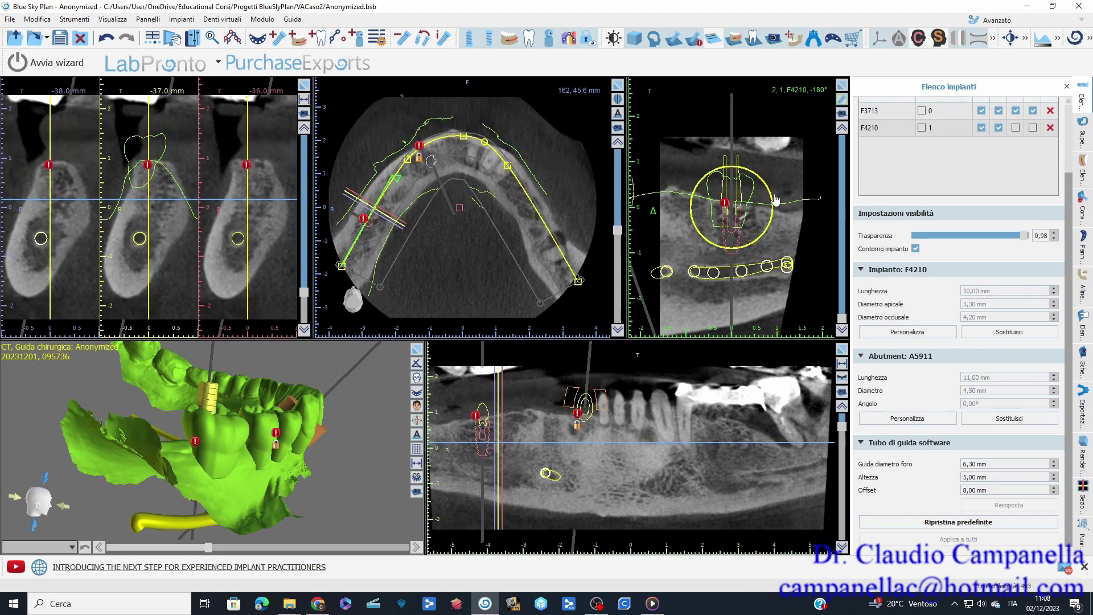
pyautogui.click(735, 223)
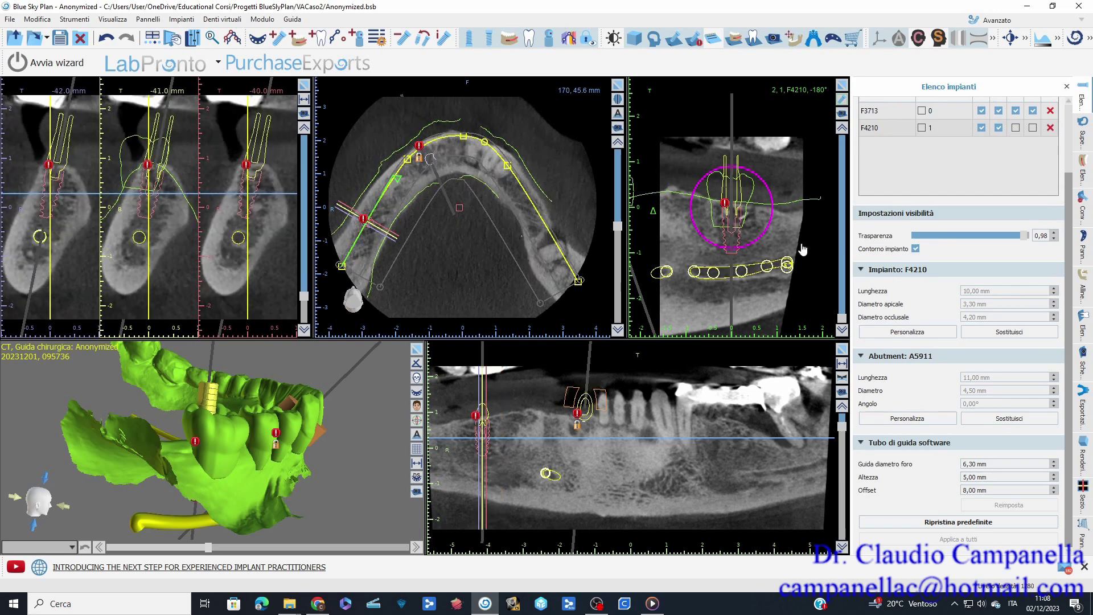
# - Rotate the section view to -103°, open F4210's validation results, and tilt and shift the implant upright under the crown
pyautogui.moveTo(841, 319); pyautogui.dragTo(841, 280)
pyautogui.click(725, 203)
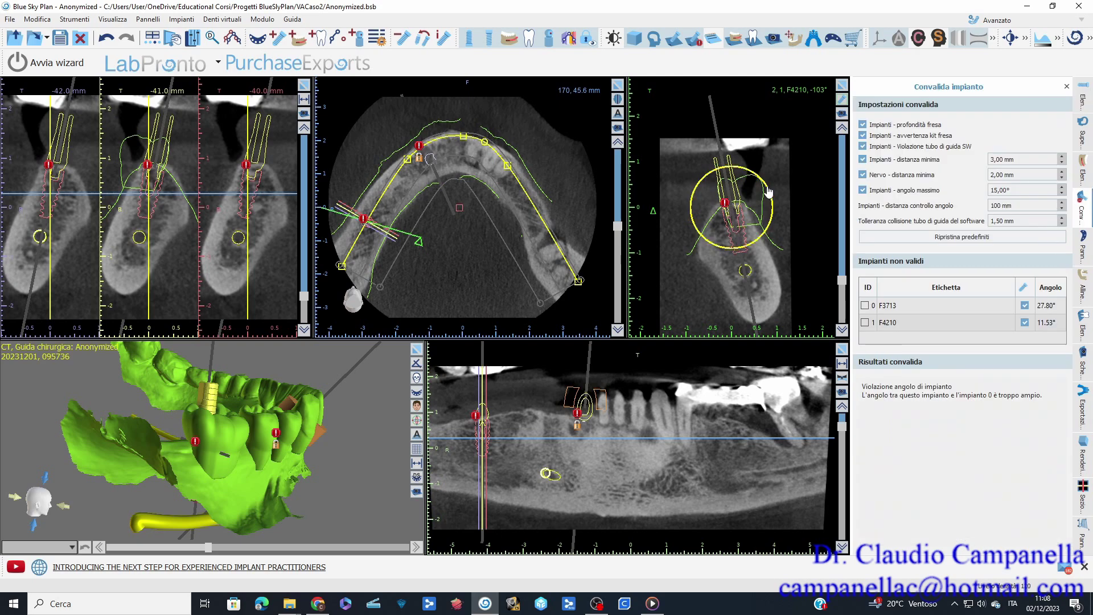
pyautogui.moveTo(766, 187); pyautogui.dragTo(770, 194)
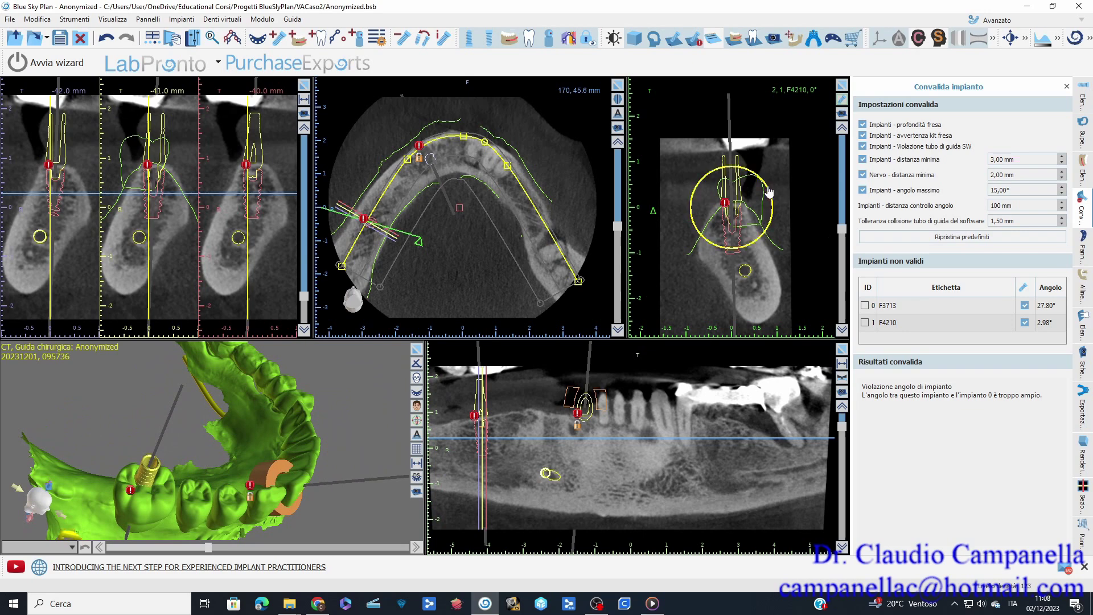
pyautogui.moveTo(770, 191); pyautogui.dragTo(736, 226)
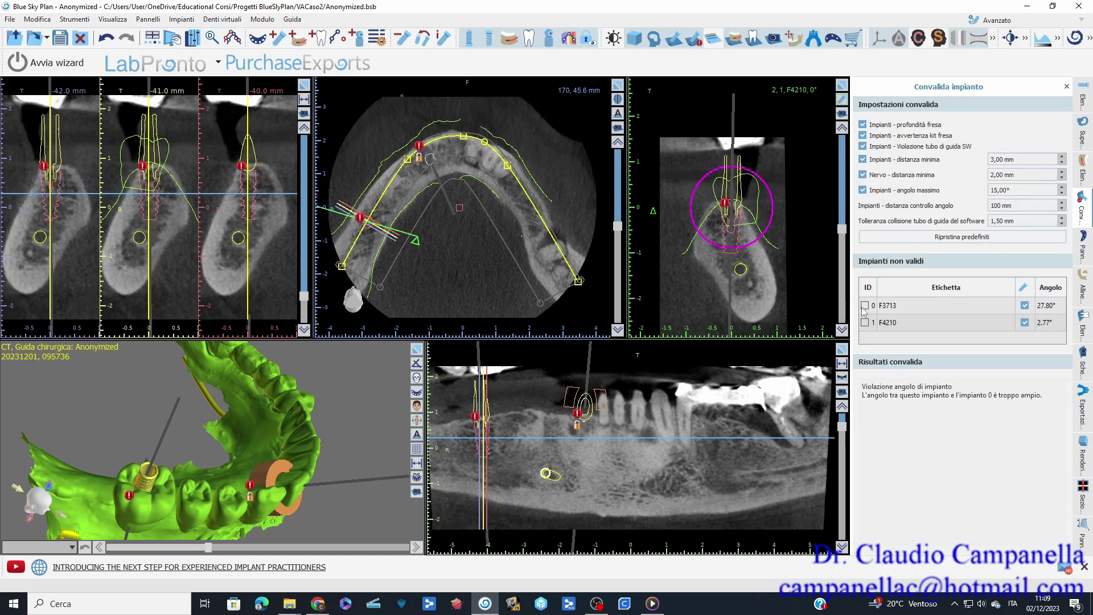
# - Replace the posterior implant with the 11.50 mm long F4211
pyautogui.click(1082, 168)
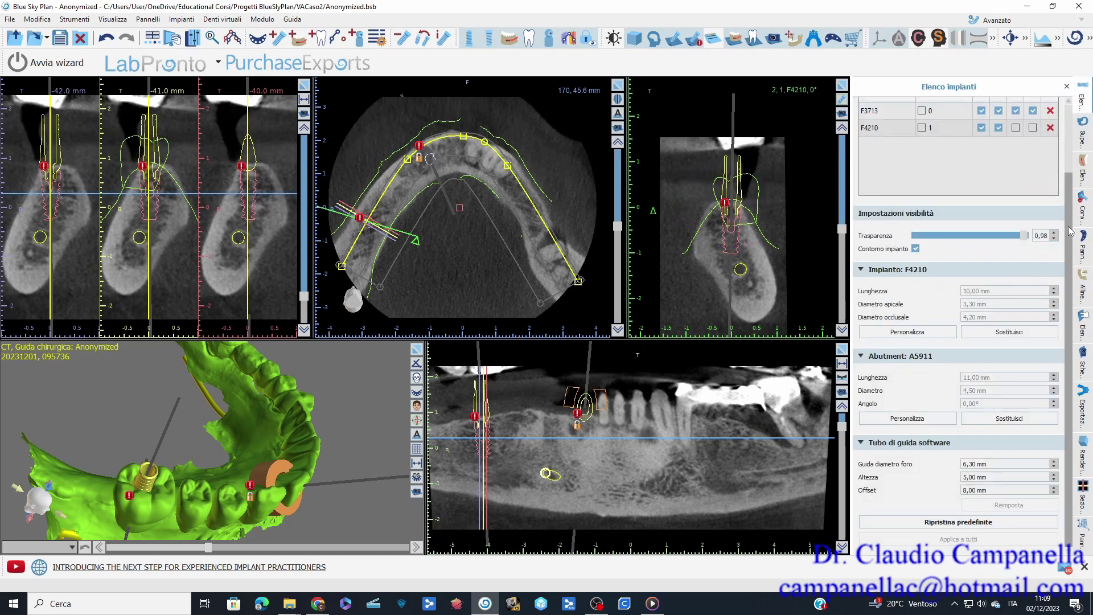
pyautogui.click(992, 333)
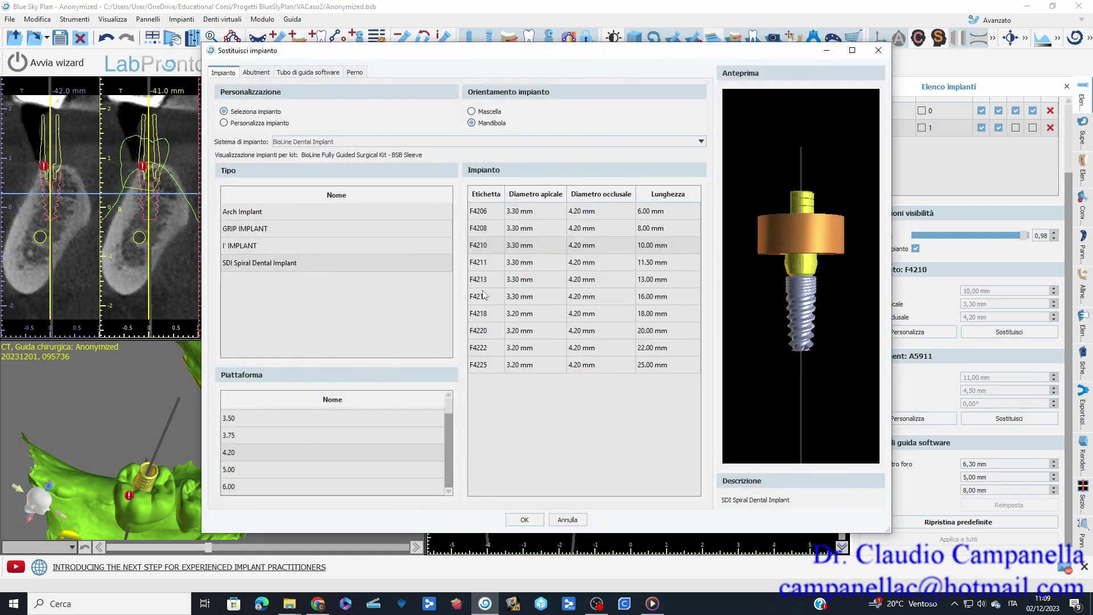
pyautogui.click(487, 265)
pyautogui.click(523, 518)
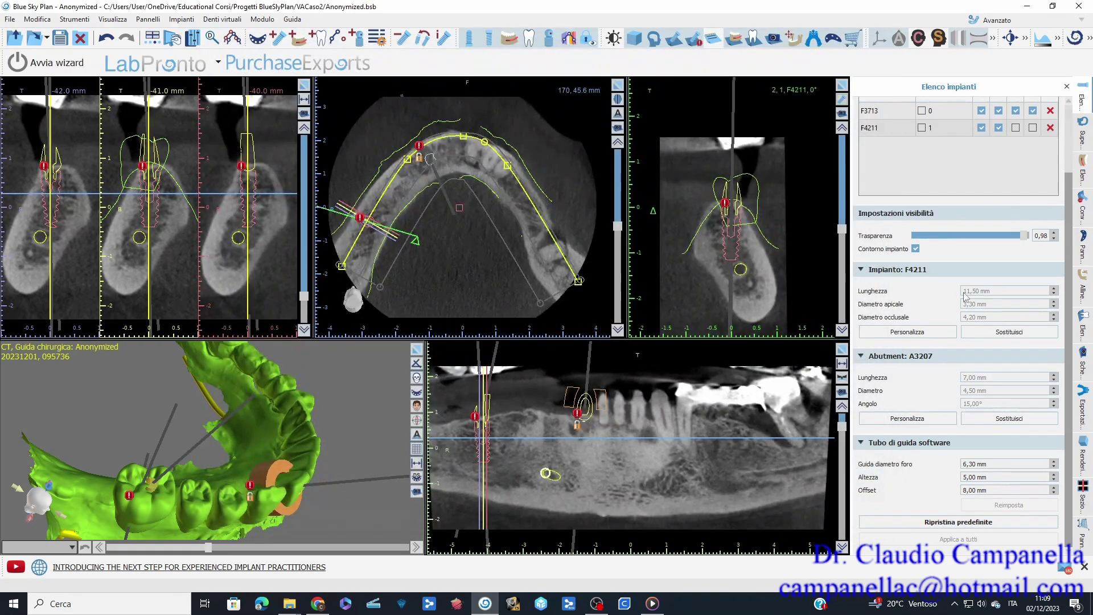
# - Review F4211's validation results and tilt and shift the implant away from the nerve canal to an angle of 9.73°
pyautogui.click(1083, 216)
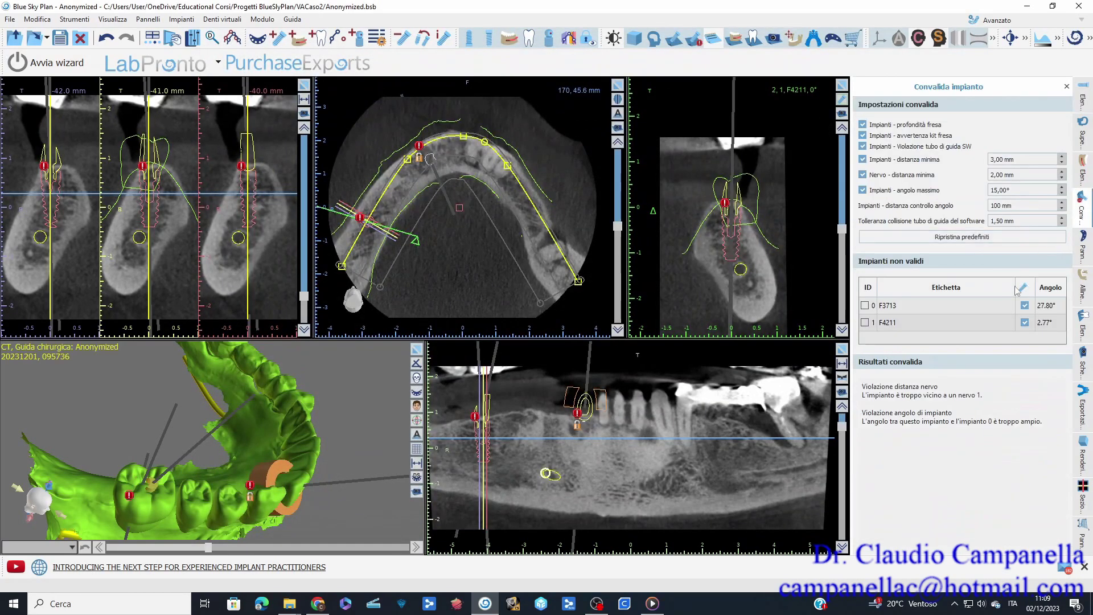
pyautogui.click(900, 391)
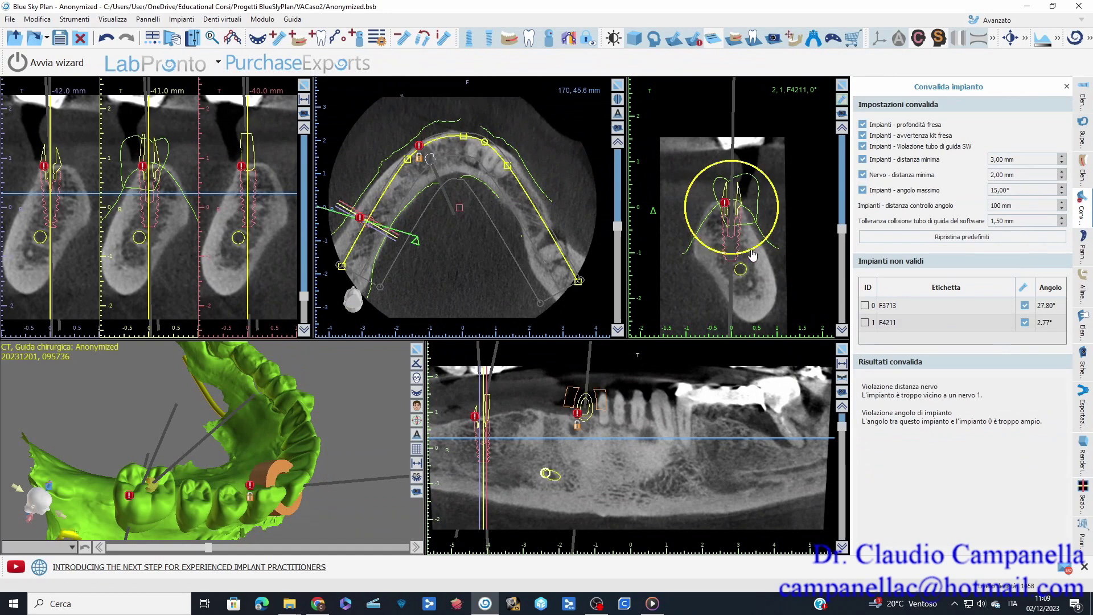
pyautogui.moveTo(753, 256); pyautogui.dragTo(743, 262)
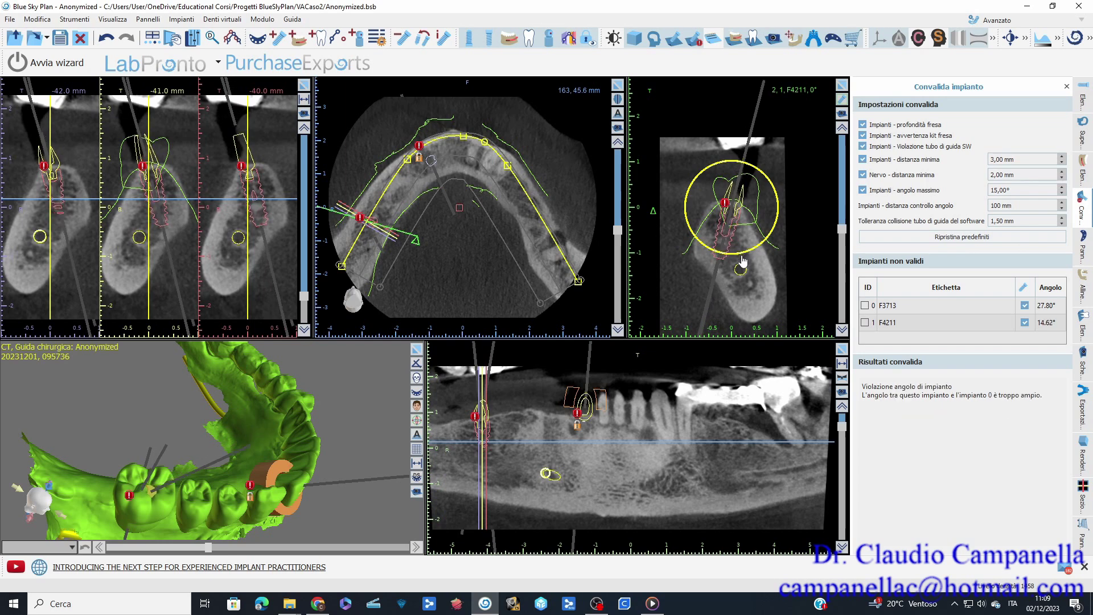
pyautogui.moveTo(742, 261); pyautogui.dragTo(744, 262)
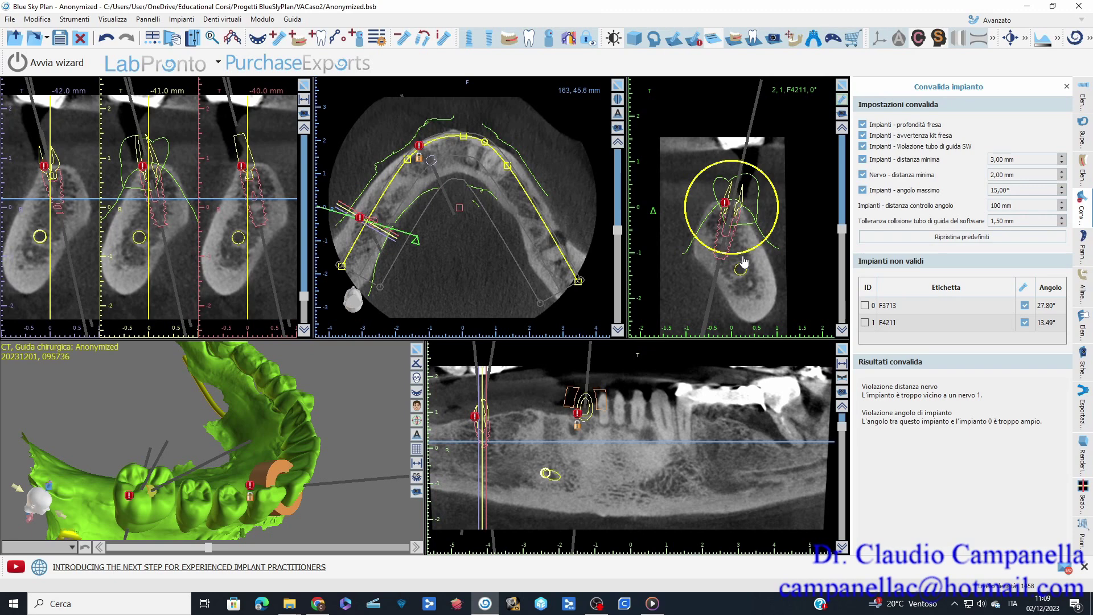
pyautogui.moveTo(730, 224); pyautogui.dragTo(734, 228)
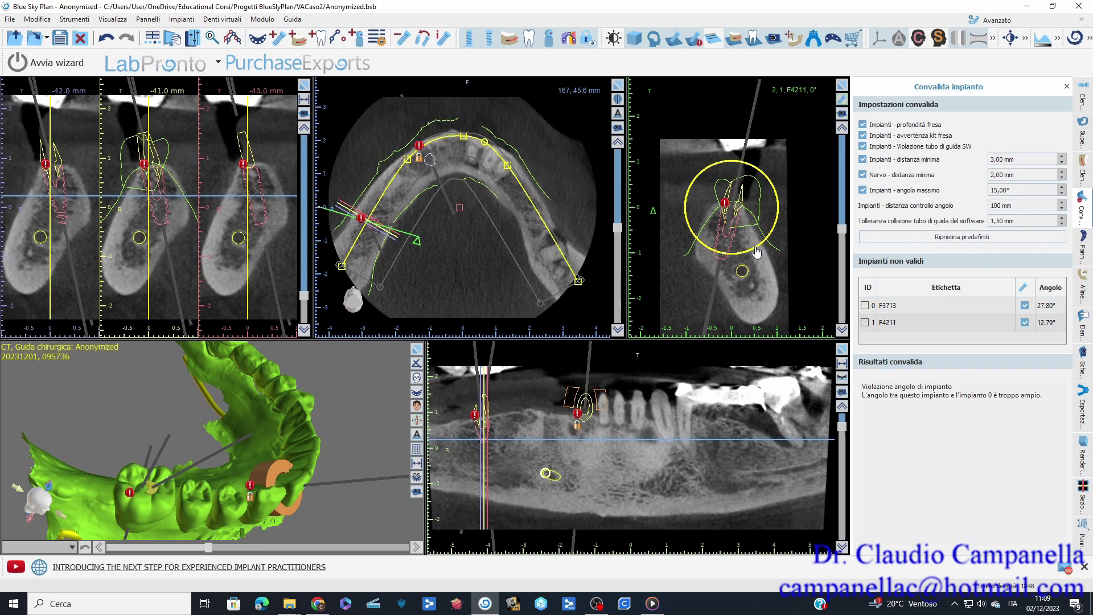
pyautogui.moveTo(756, 252); pyautogui.dragTo(761, 254)
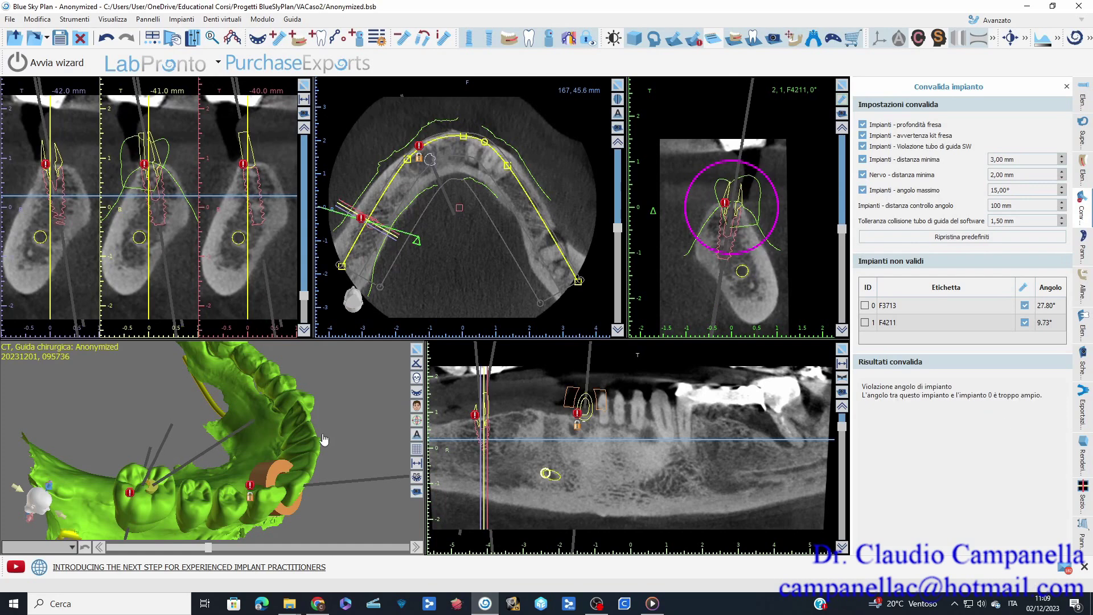
pyautogui.moveTo(274, 462); pyautogui.dragTo(201, 388)
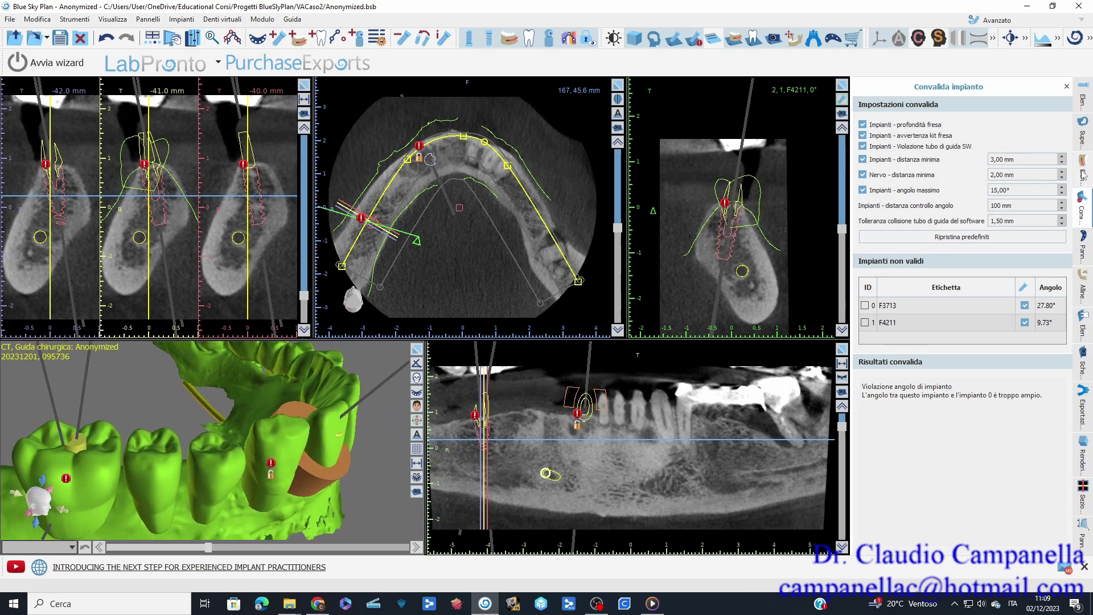
# - Replace the abutment of posterior implant F4211 with the straight A5911, 11.00 mm long, and inspect it in 3D
pyautogui.click(1082, 103)
pyautogui.click(1009, 419)
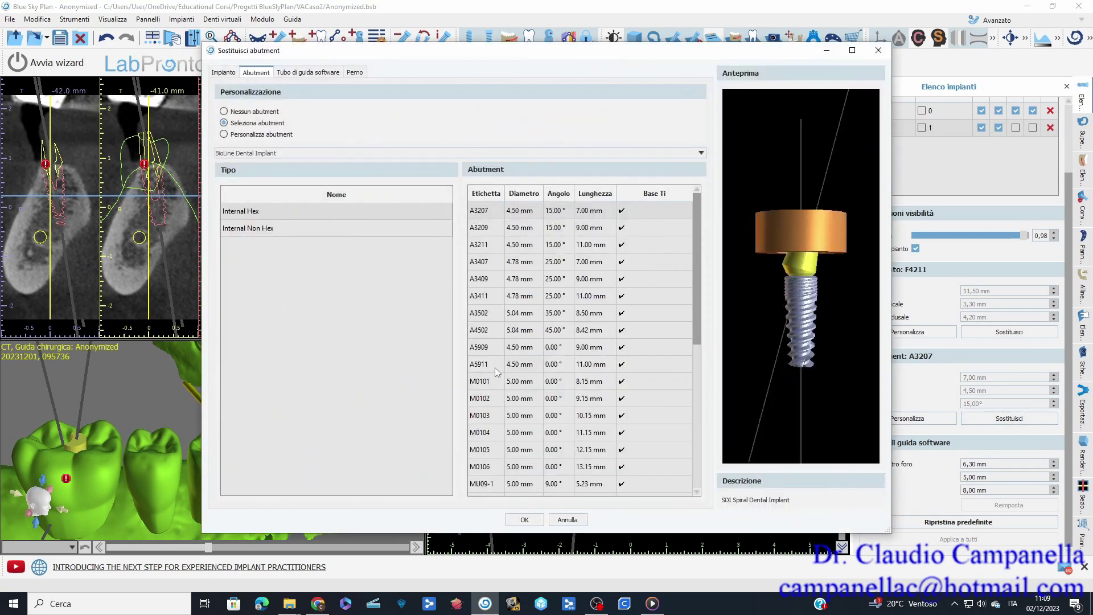
pyautogui.click(479, 367)
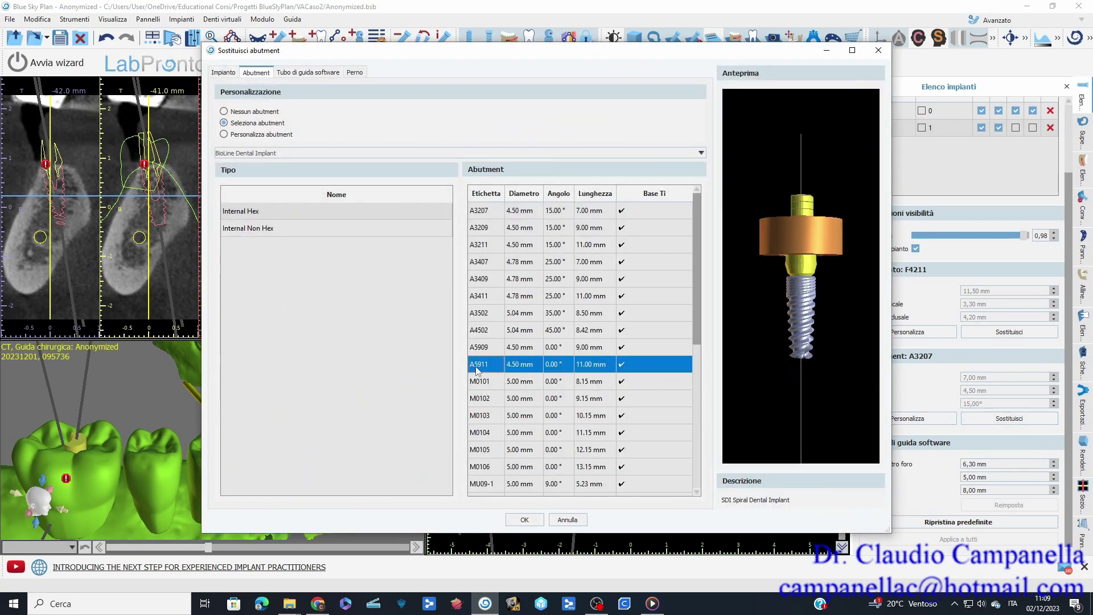
pyautogui.click(525, 520)
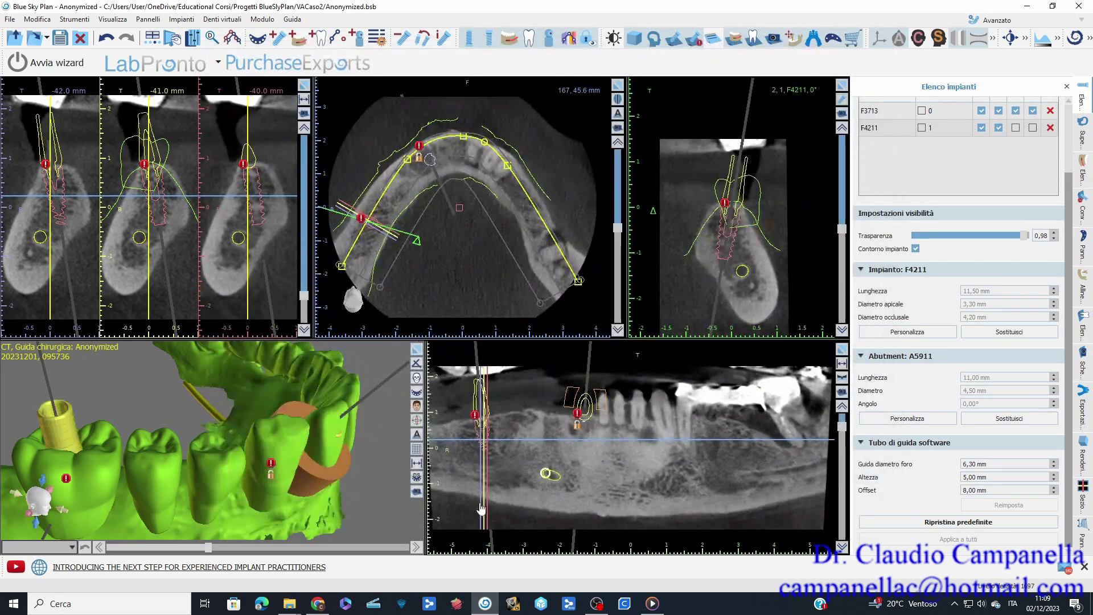
pyautogui.moveTo(380, 455); pyautogui.dragTo(291, 404)
pyautogui.moveTo(74, 422); pyautogui.dragTo(107, 518)
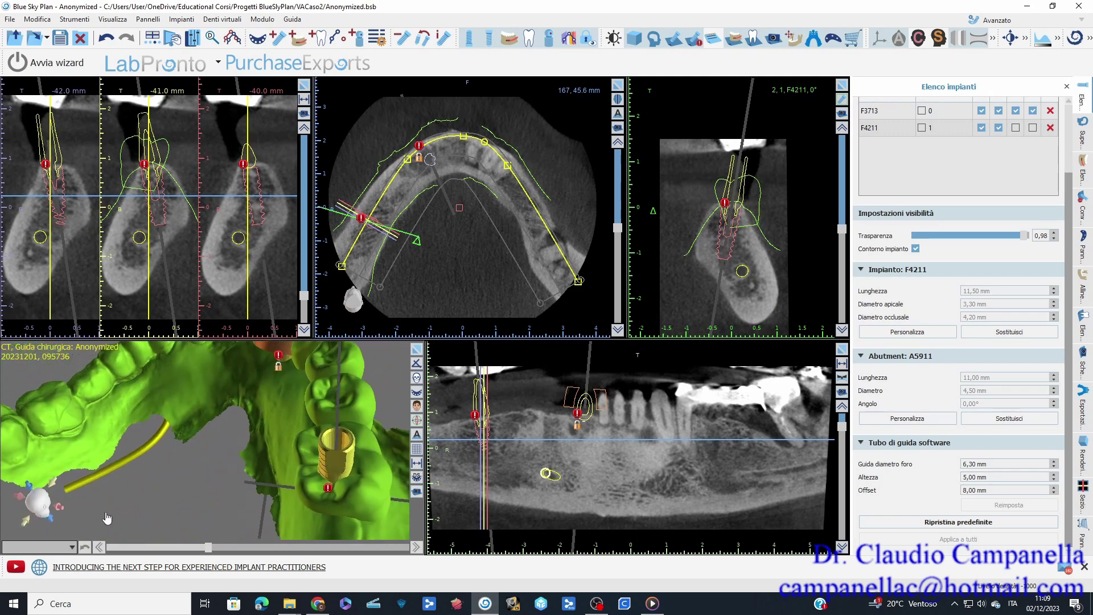
# - Replace F4211's abutment with the straight 9.00 mm A5909 and inspect the implant in 3D and in its 7° section
pyautogui.click(989, 420)
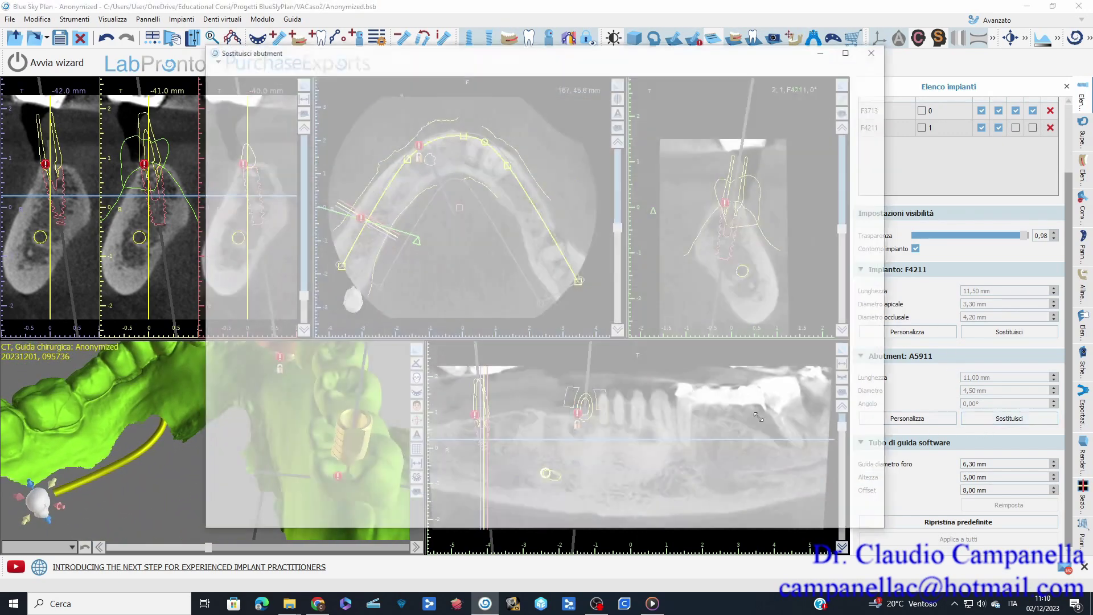
pyautogui.click(486, 351)
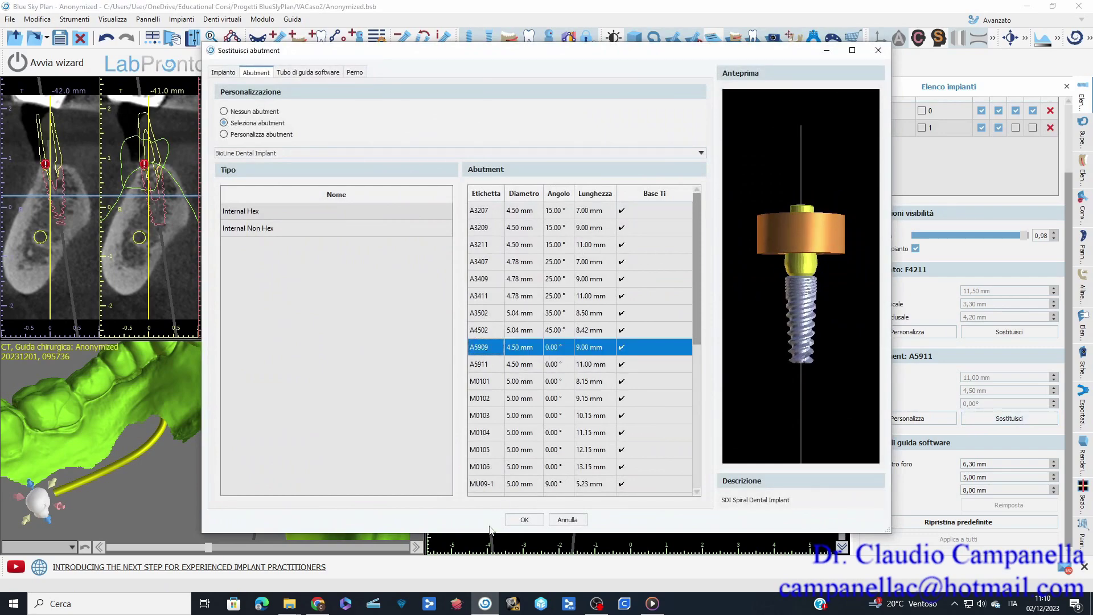
pyautogui.click(523, 519)
pyautogui.moveTo(161, 480); pyautogui.dragTo(108, 377)
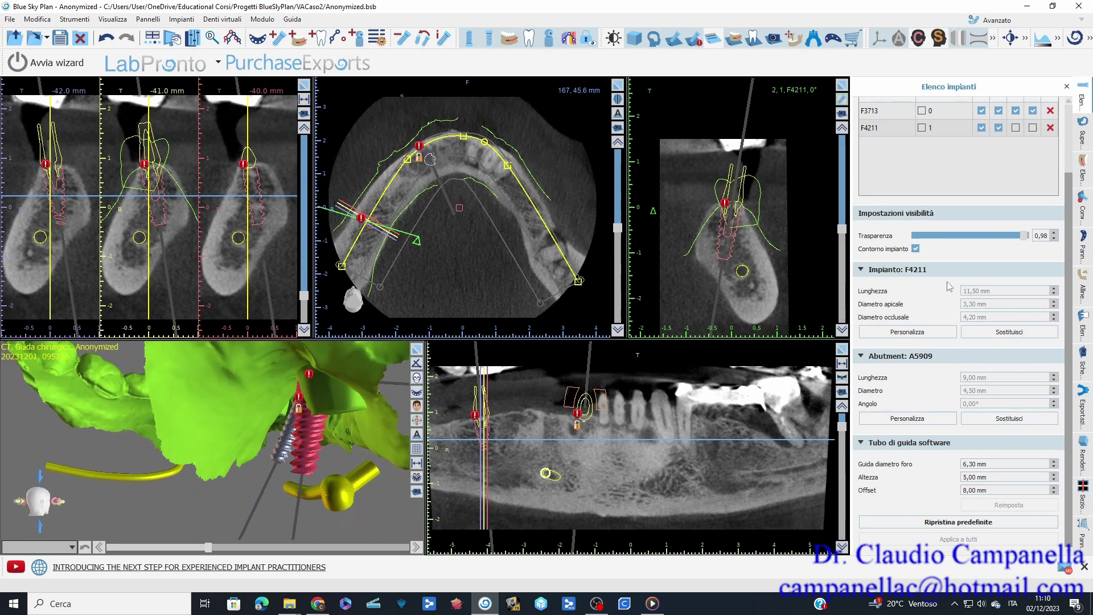
pyautogui.moveTo(395, 523); pyautogui.dragTo(312, 528)
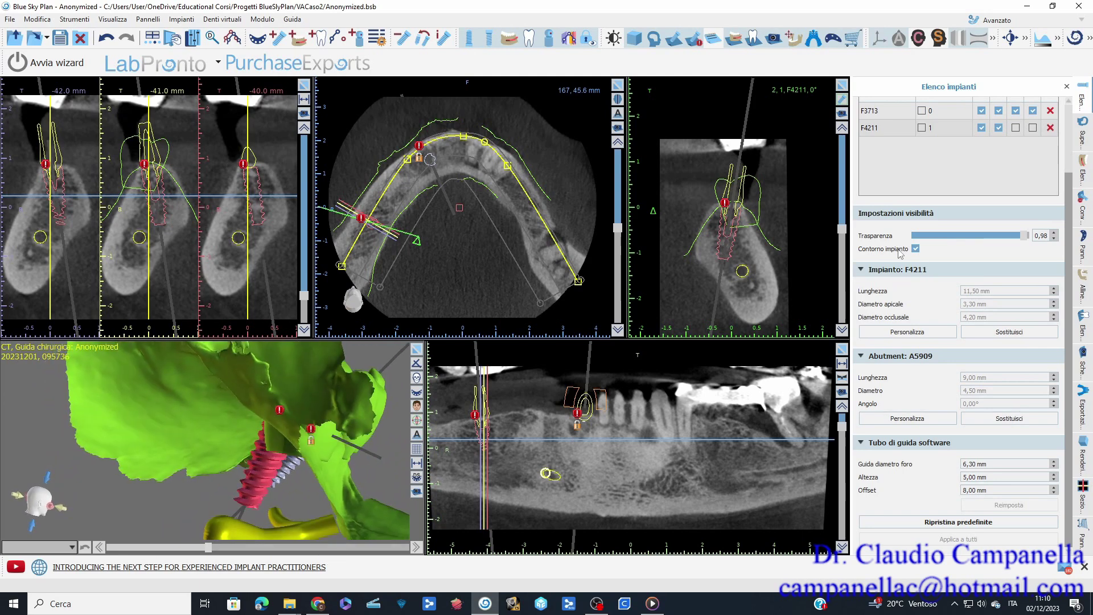
pyautogui.moveTo(843, 233)
pyautogui.mouseDown()
pyautogui.moveTo(820, 334)
pyautogui.moveTo(837, 229)
pyautogui.mouseUp()
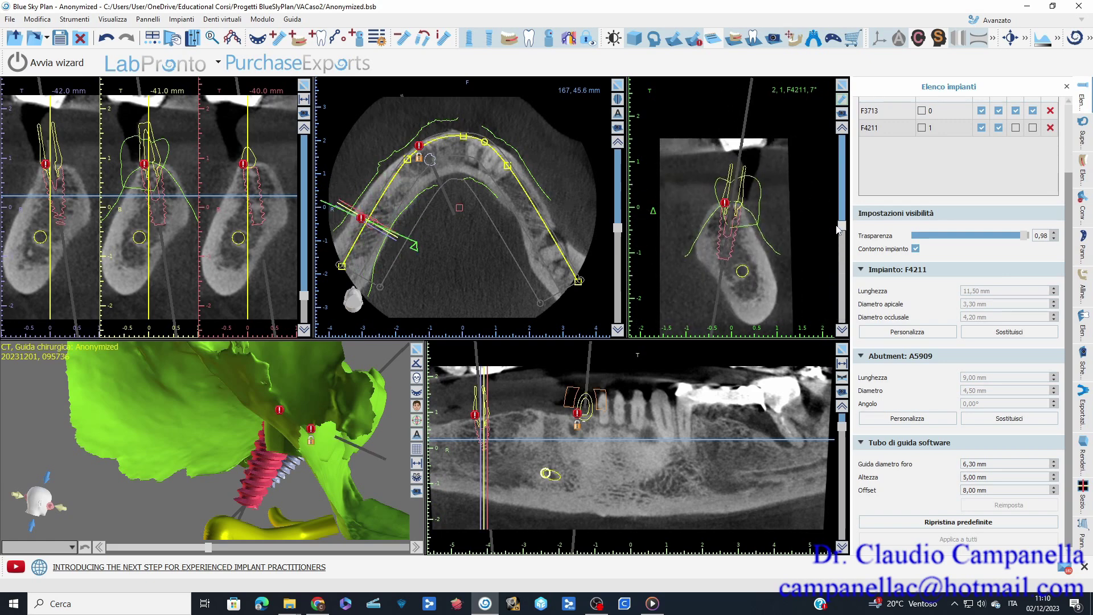
# - Enable the guide tube and lock for F4211, then open the implant validation results
pyautogui.click(1033, 127)
pyautogui.click(1015, 128)
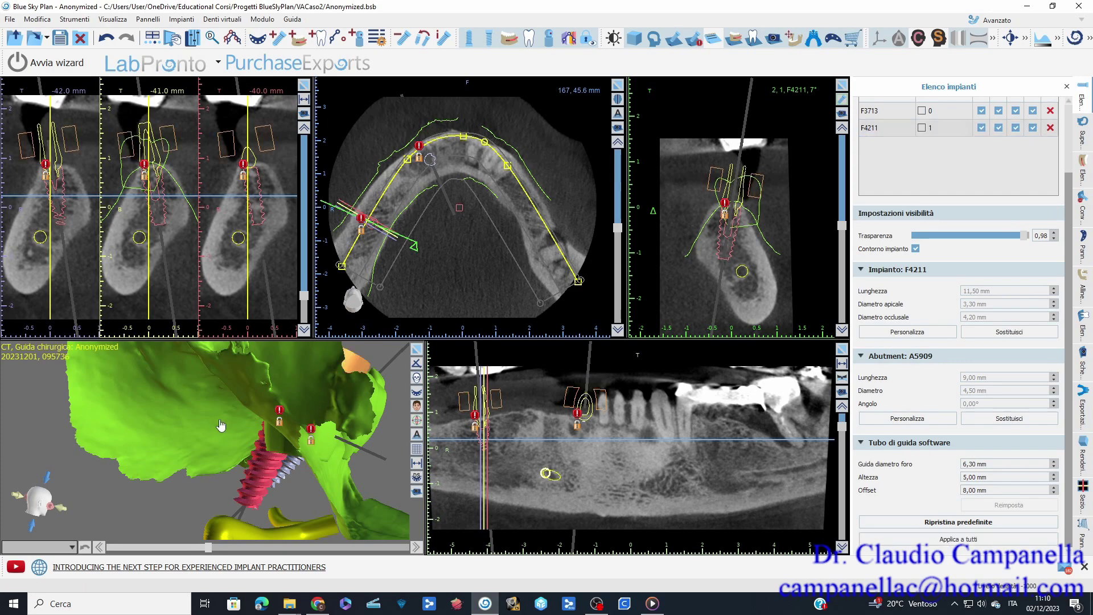
pyautogui.click(1081, 211)
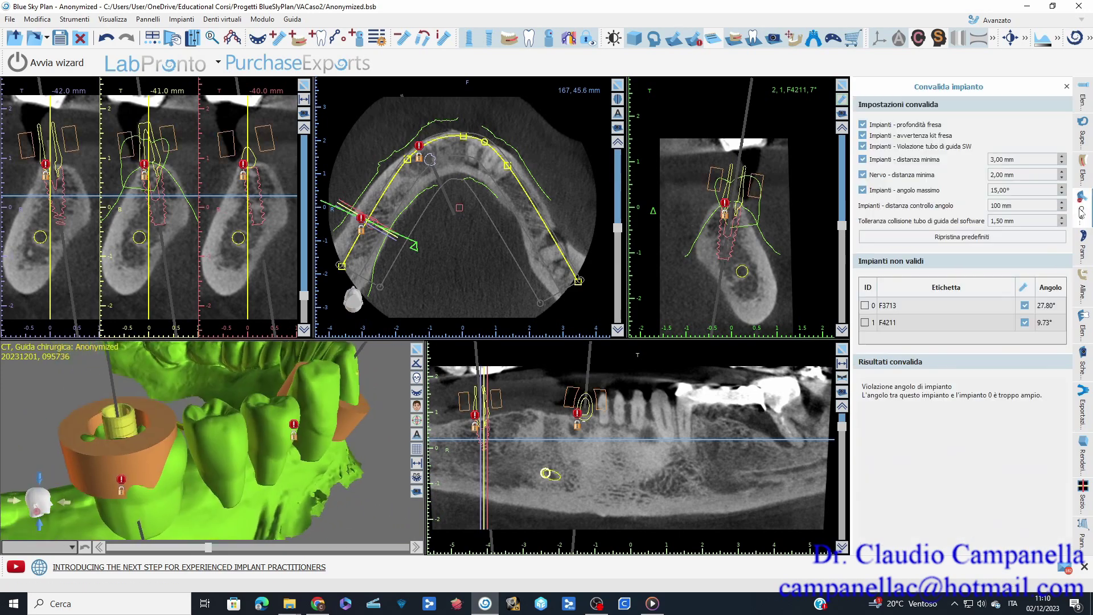
pyautogui.moveTo(398, 448); pyautogui.dragTo(262, 509)
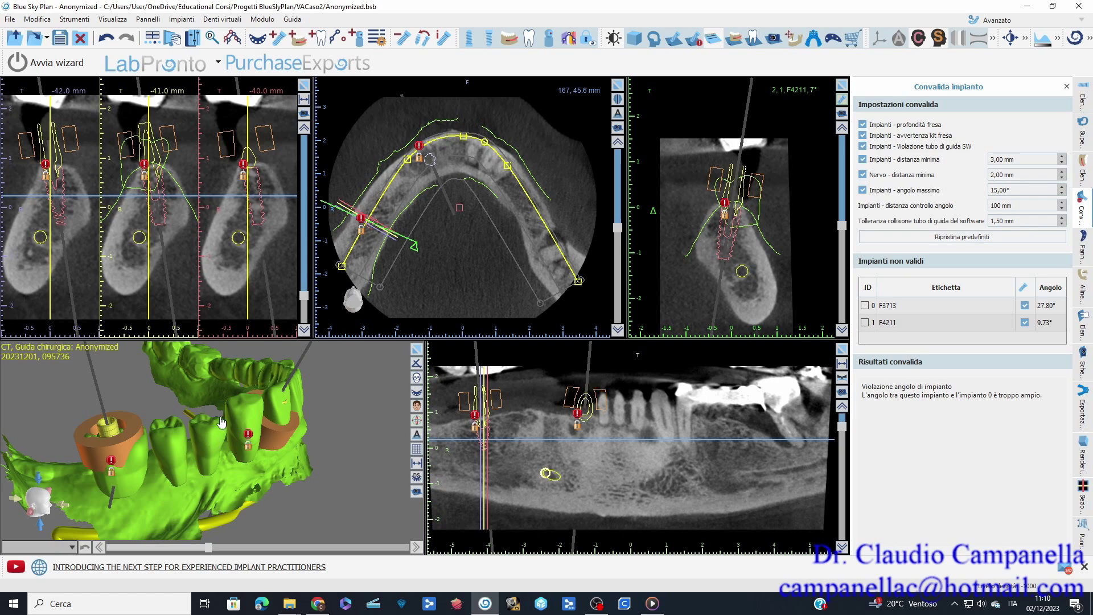
# - Add a new SDI Spiral implant F3713, platform 3.75 and 13.00 mm long, with the straight 11.00 mm A5911 abutment
pyautogui.click(278, 38)
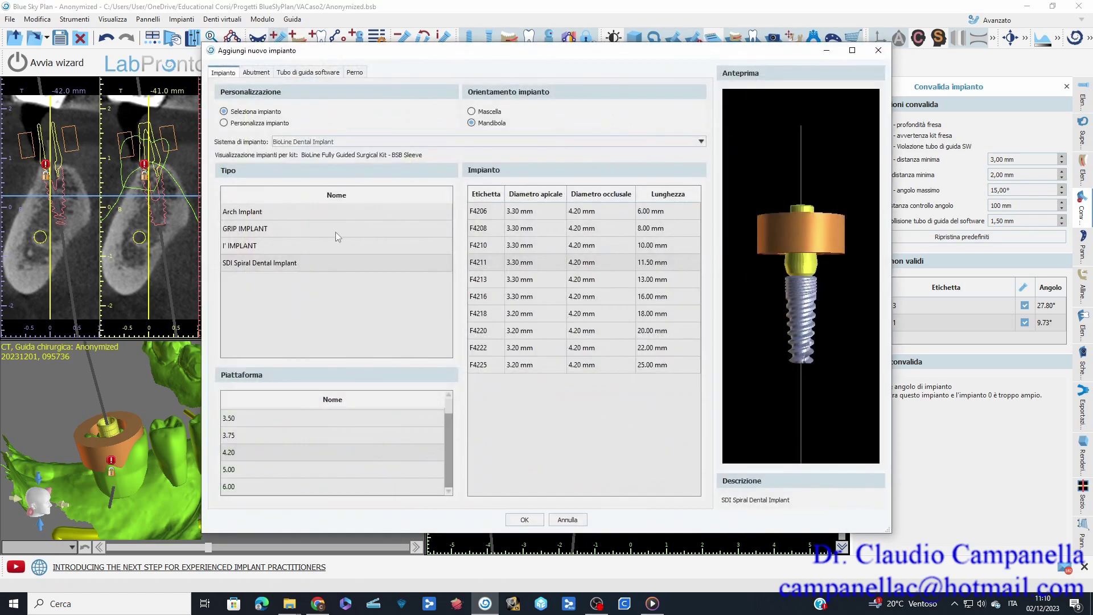
pyautogui.click(257, 436)
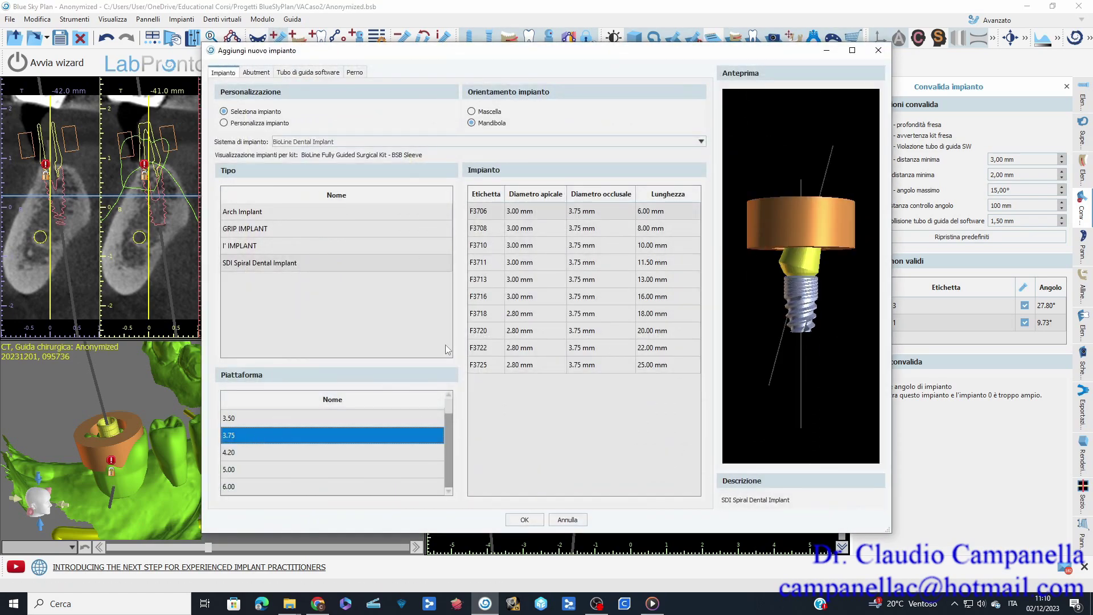
pyautogui.click(486, 282)
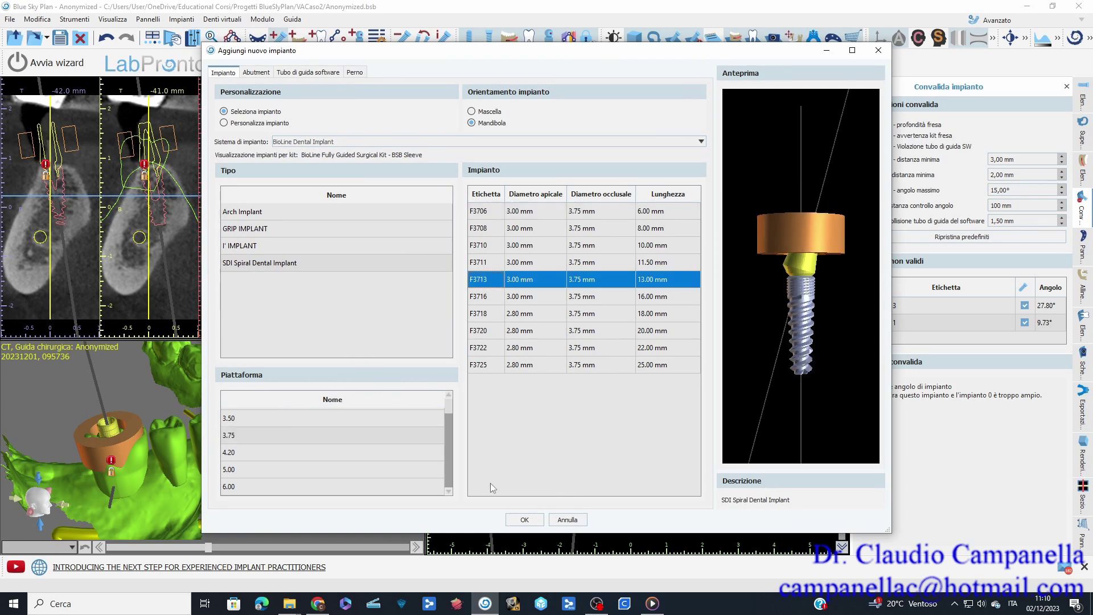
pyautogui.click(256, 73)
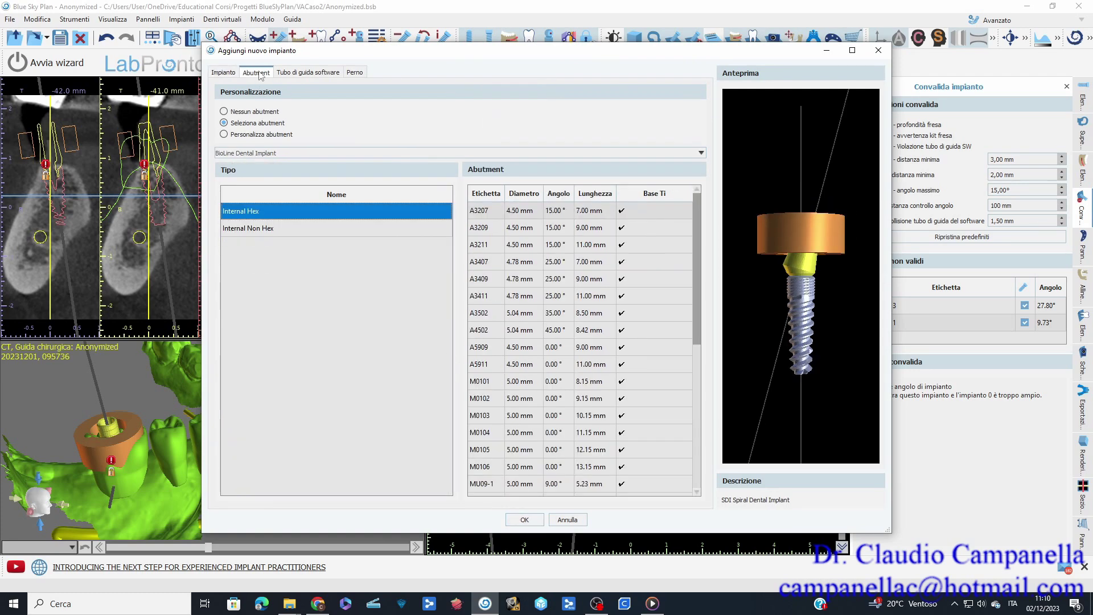
pyautogui.click(483, 366)
pyautogui.click(529, 520)
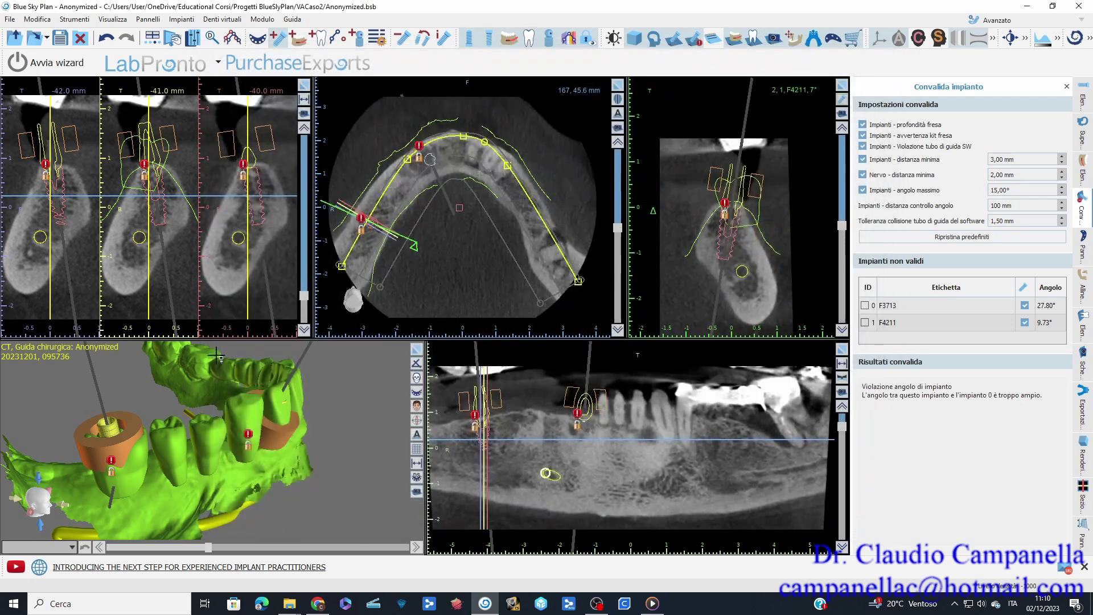
# - Place the new F3713 in the bone between the two existing implants, at about the -22.0 mm cross-section
pyautogui.moveTo(305, 294); pyautogui.dragTo(303, 262)
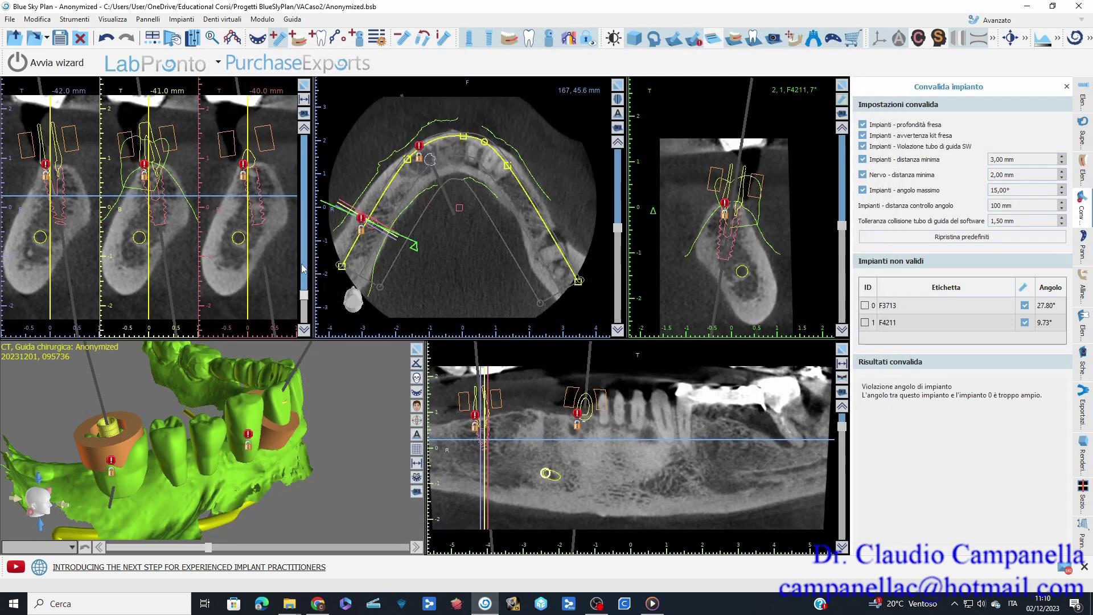
pyautogui.scroll(-10, 289, 277)
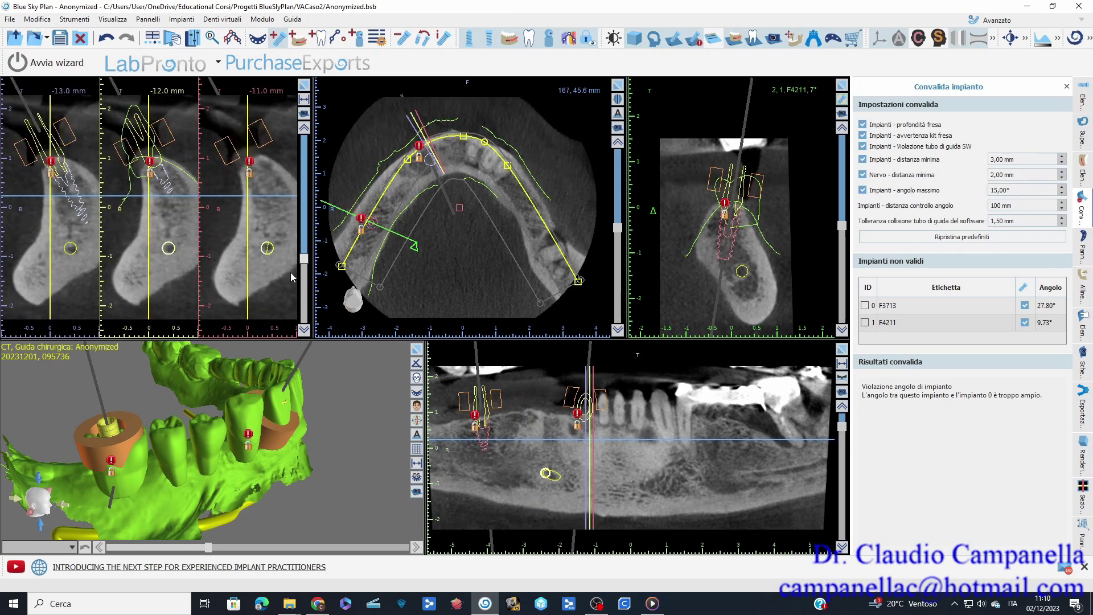
pyautogui.scroll(-2, 289, 283)
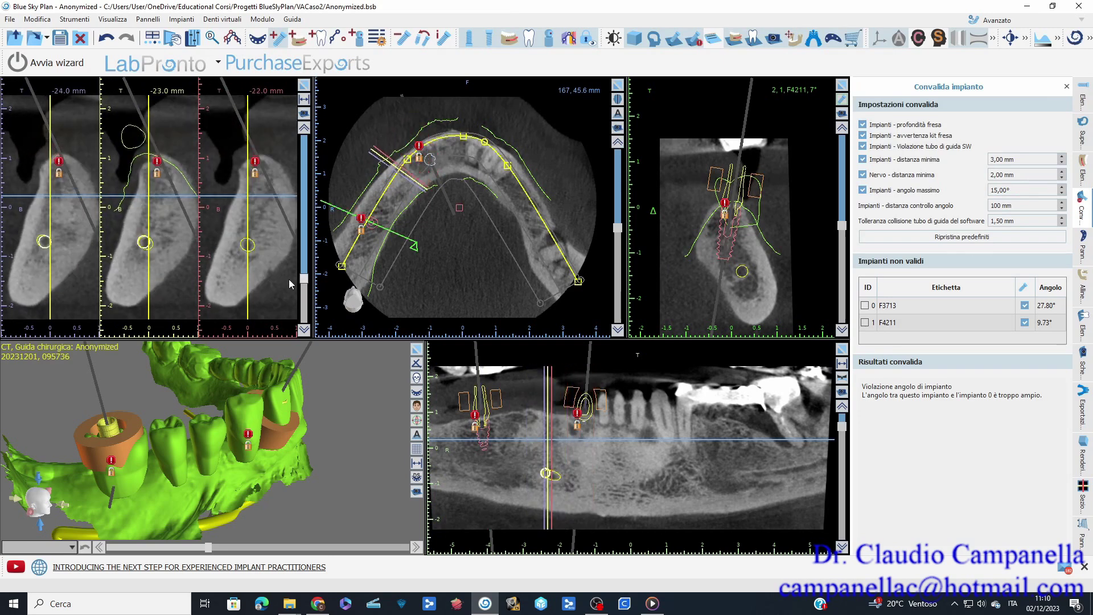
pyautogui.click(265, 199)
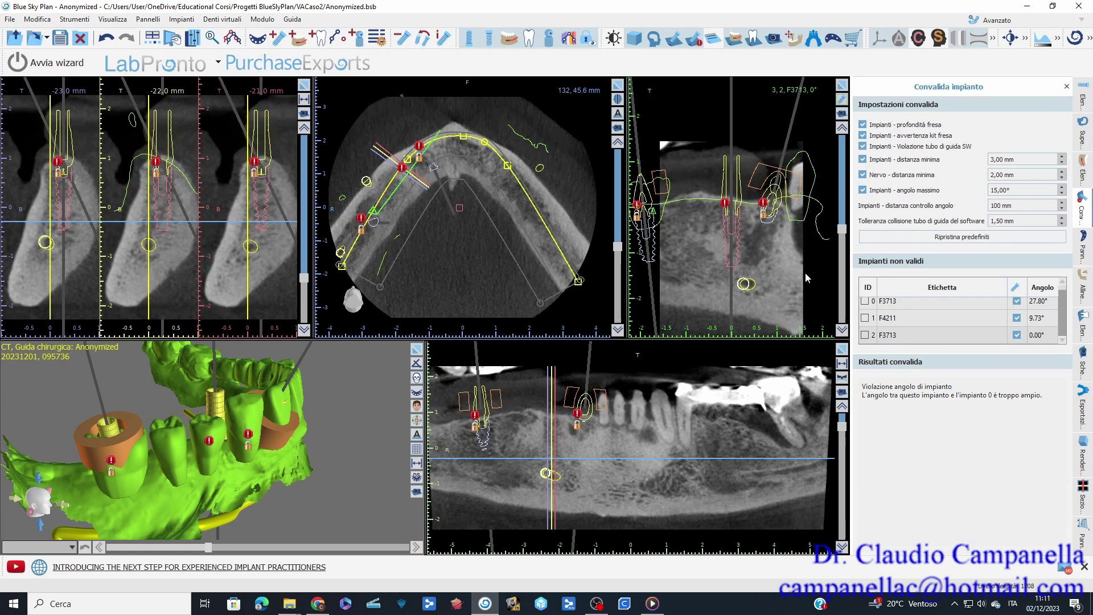
# - Shift the middle F3713 along the arch in the 3D view so it sits over the premolar crown
pyautogui.moveTo(290, 448); pyautogui.dragTo(246, 521)
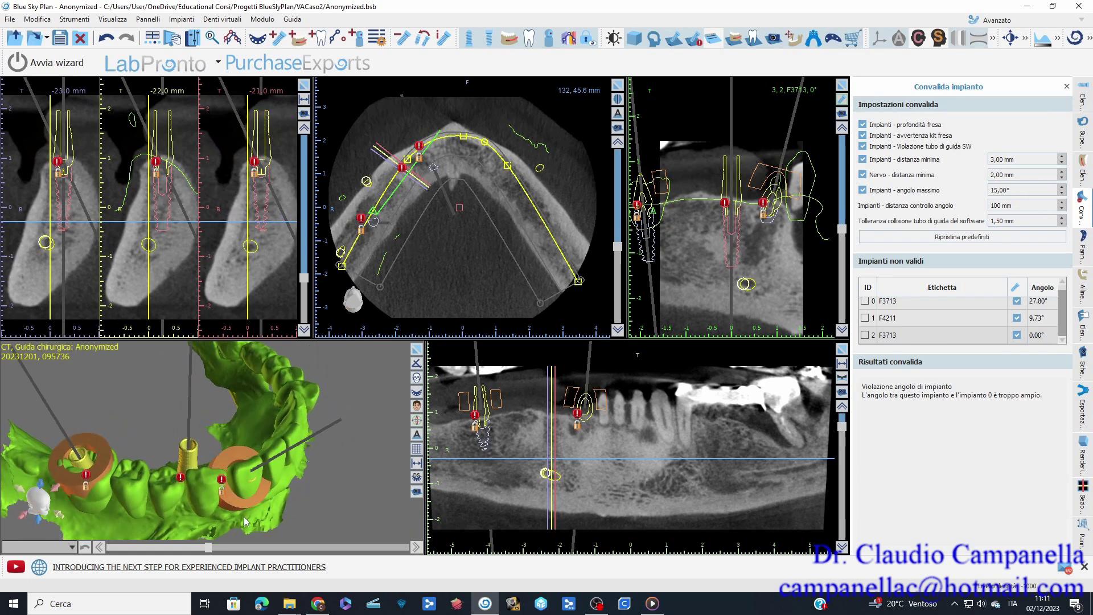
pyautogui.click(186, 452)
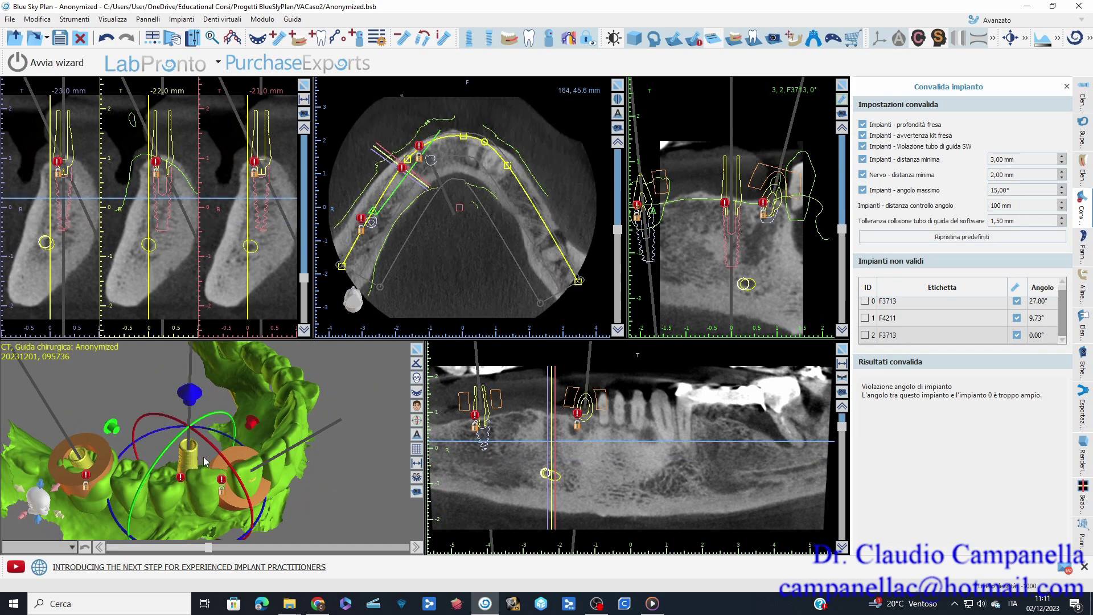
pyautogui.moveTo(112, 429); pyautogui.dragTo(90, 444)
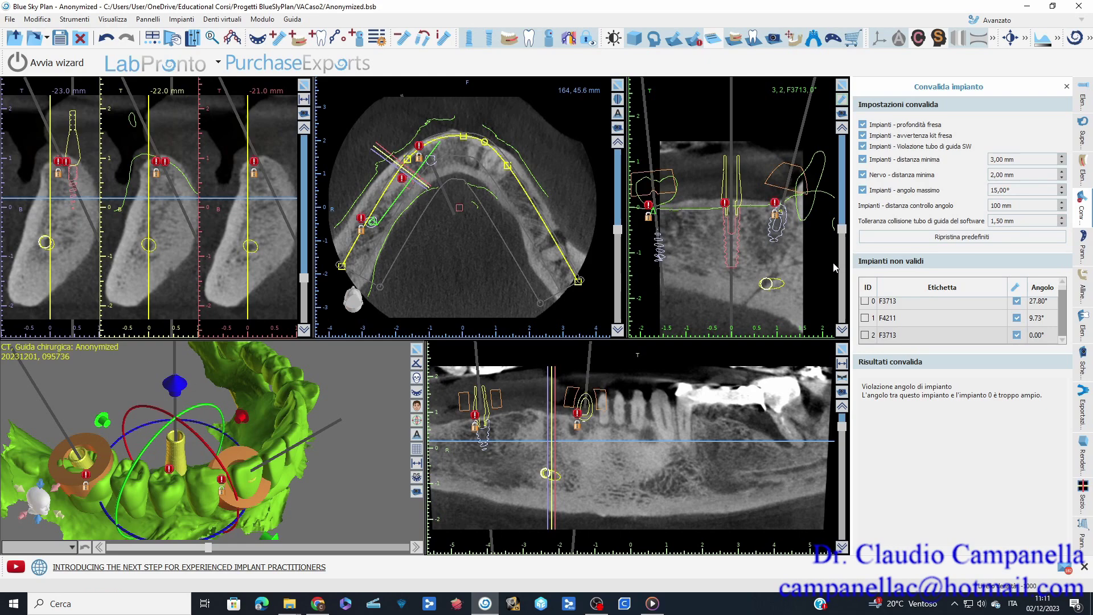
# - Adjust the middle F3713's position within the ridge in its -61° and -141° section views
pyautogui.moveTo(843, 230); pyautogui.dragTo(842, 259)
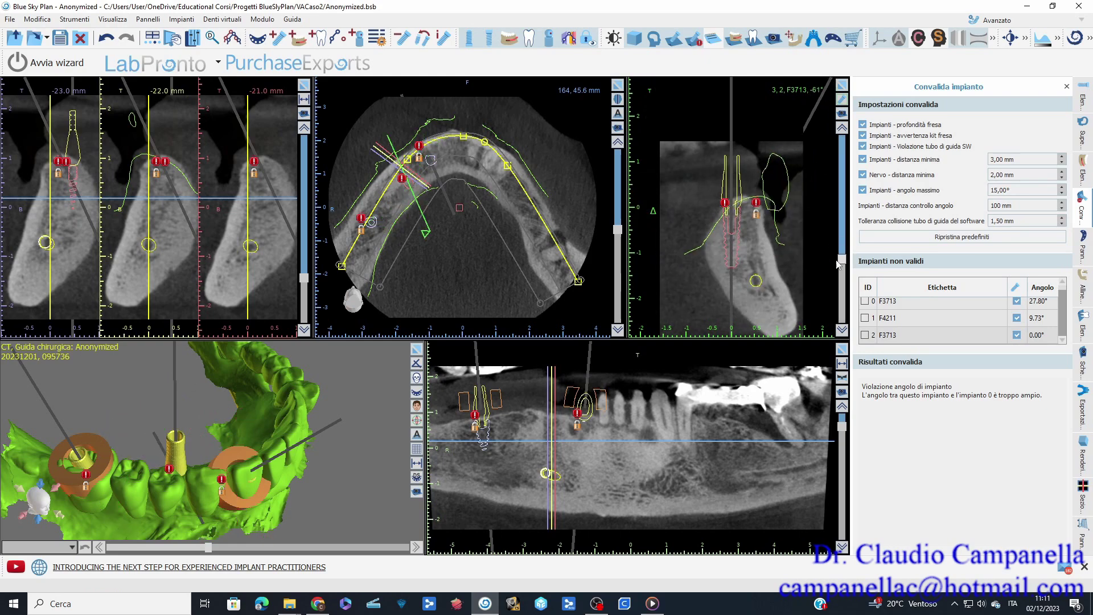
pyautogui.click(735, 217)
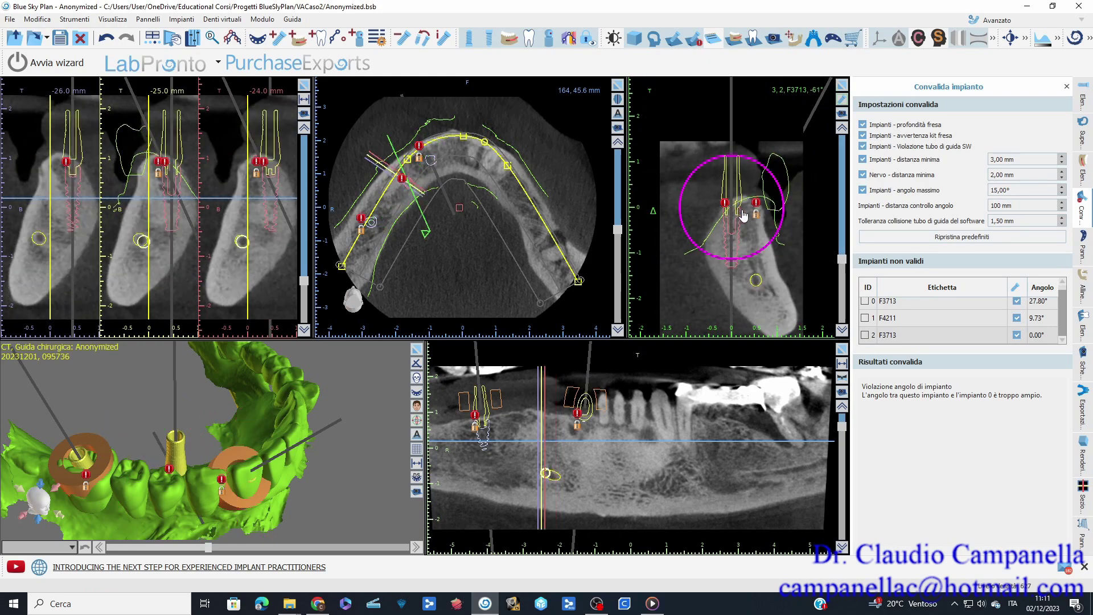
pyautogui.moveTo(741, 216); pyautogui.dragTo(748, 217)
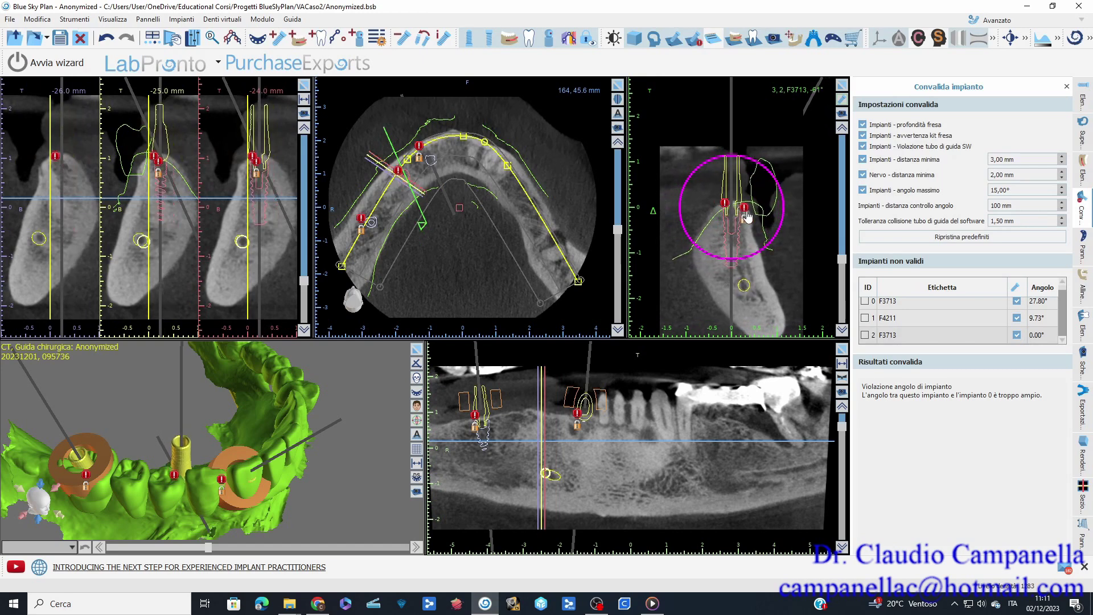
pyautogui.moveTo(845, 266); pyautogui.dragTo(838, 310)
pyautogui.moveTo(732, 234)
pyautogui.mouseDown()
pyautogui.moveTo(720, 234)
pyautogui.moveTo(747, 235)
pyautogui.mouseUp()
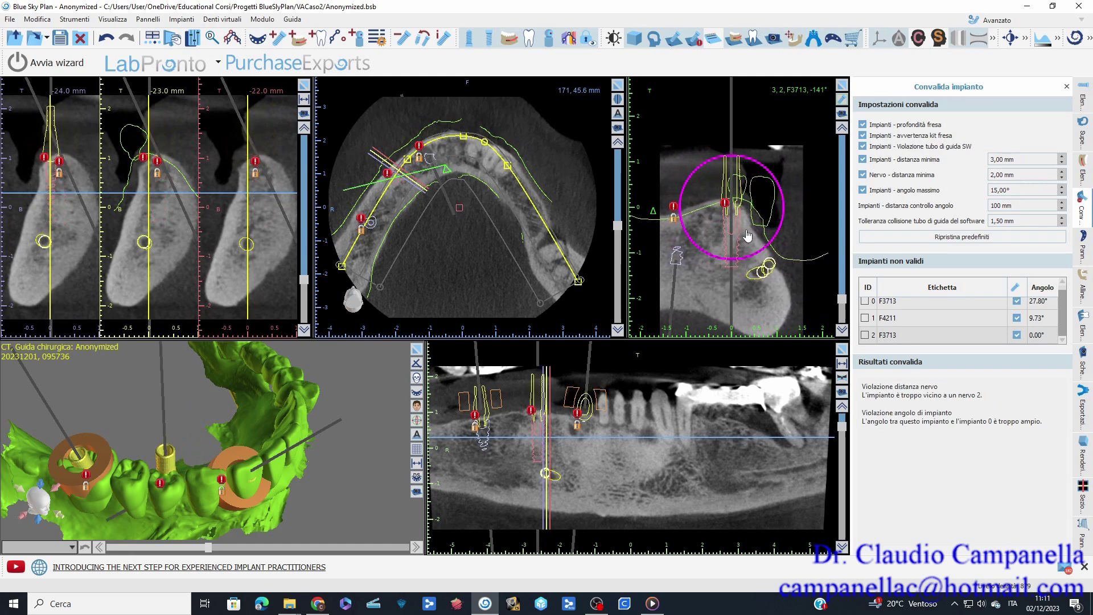
# - Turn the section view across the ridge and tilt and shift the middle F3713 to follow the bone axis
pyautogui.moveTo(842, 300); pyautogui.dragTo(842, 273)
pyautogui.moveTo(729, 227); pyautogui.dragTo(728, 228)
pyautogui.press('Up')
pyautogui.press('Up')
pyautogui.moveTo(773, 251); pyautogui.dragTo(765, 255)
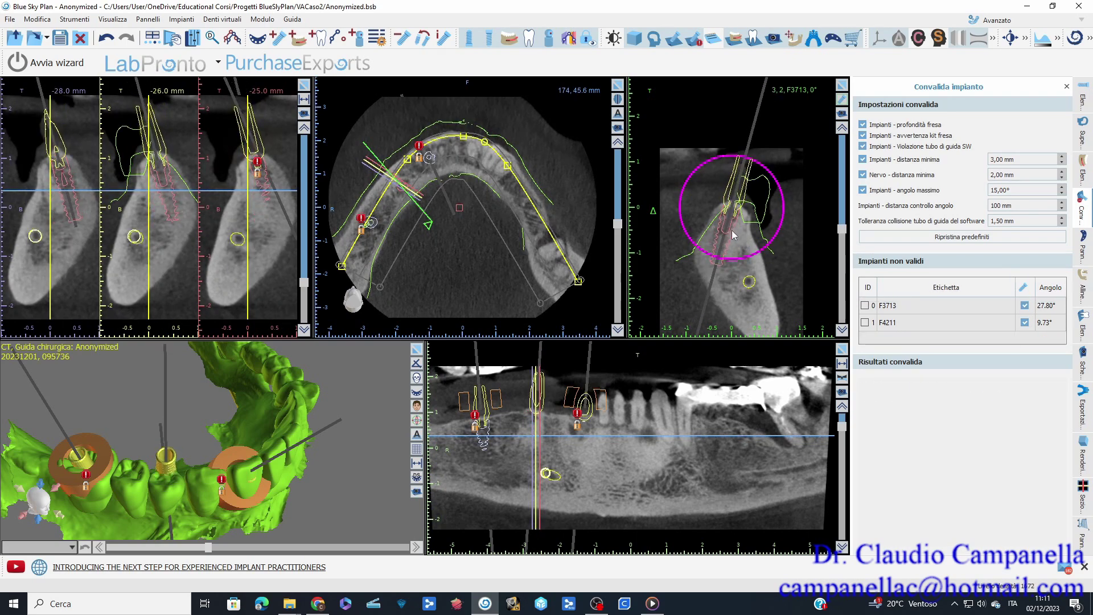
# - Fine-tune the middle F3713's position in its 0° section, checking the neighbouring cross-sections
pyautogui.scroll(-1, 735, 235)
pyautogui.scroll(-1, 733, 236)
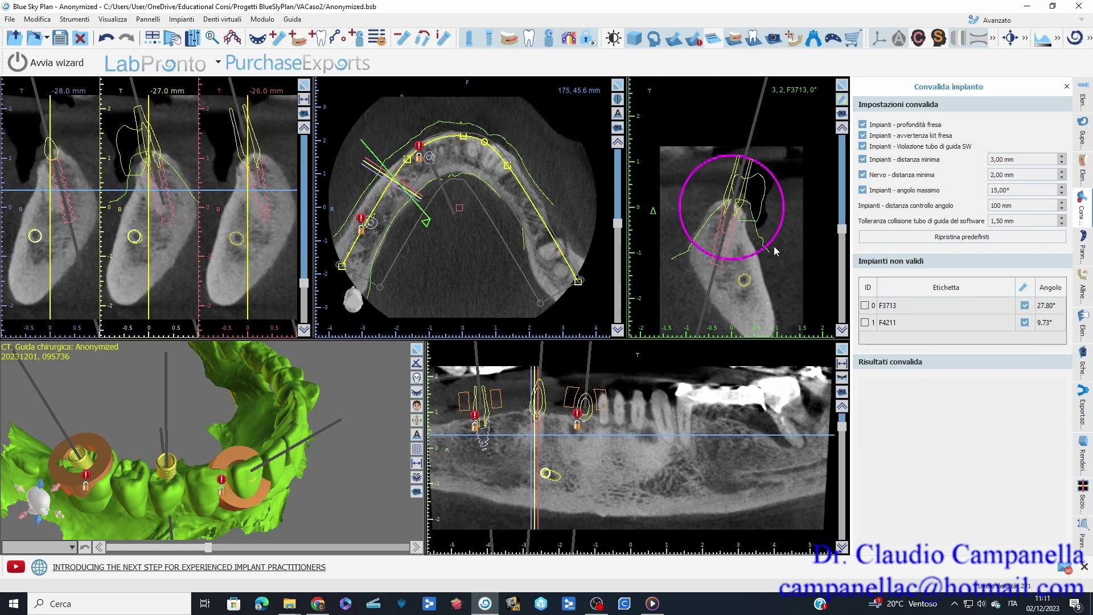
pyautogui.moveTo(730, 228); pyautogui.dragTo(734, 227)
pyautogui.click(723, 222)
pyautogui.moveTo(722, 223); pyautogui.dragTo(722, 225)
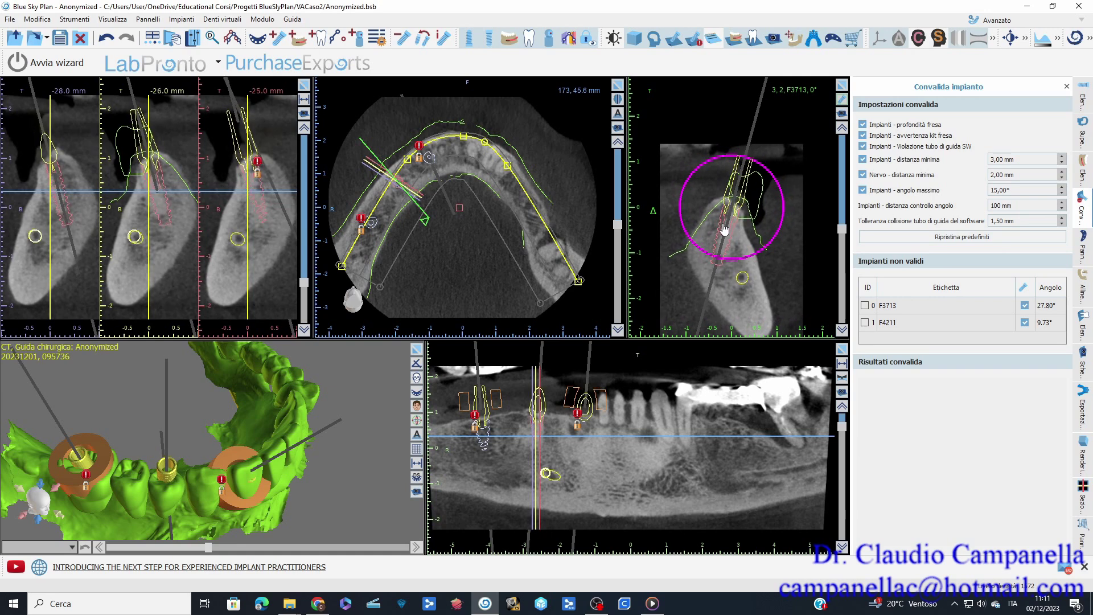
# - Check the middle F3713 in its -180° section and refine its position under the premolar crown in 3D
pyautogui.moveTo(837, 238); pyautogui.dragTo(812, 344)
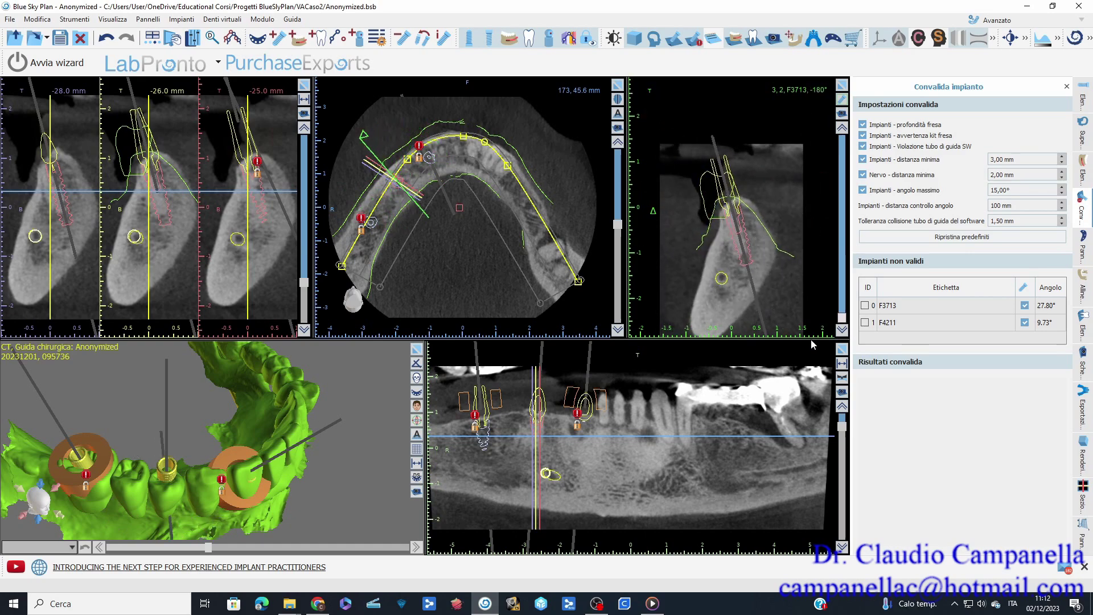
pyautogui.moveTo(226, 385)
pyautogui.mouseDown()
pyautogui.moveTo(200, 429)
pyautogui.moveTo(208, 445)
pyautogui.moveTo(210, 372)
pyautogui.mouseUp()
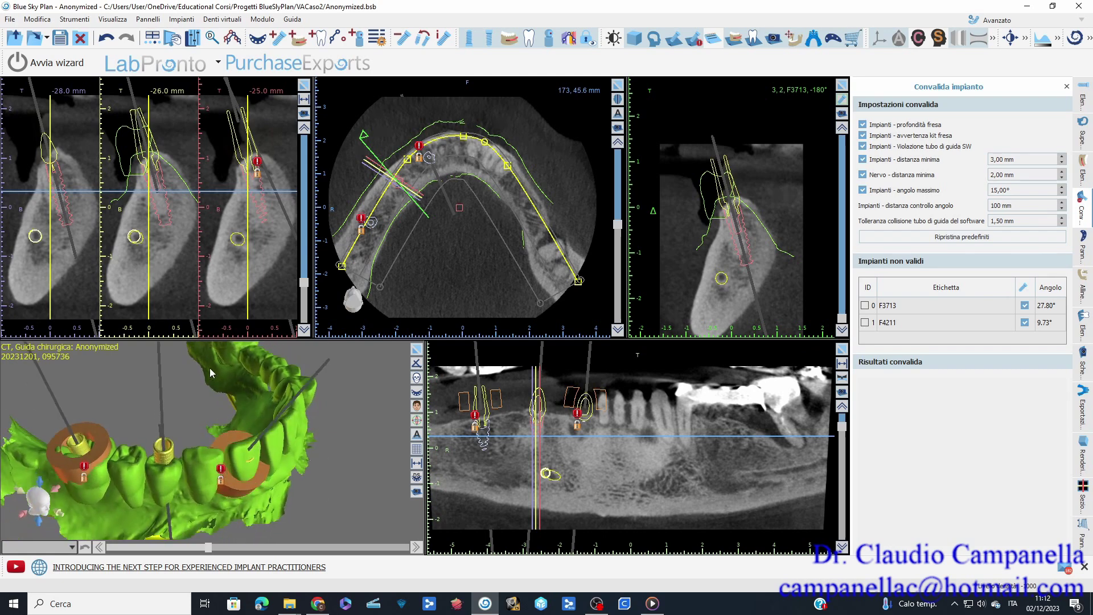
pyautogui.click(166, 473)
pyautogui.moveTo(226, 435); pyautogui.dragTo(222, 477)
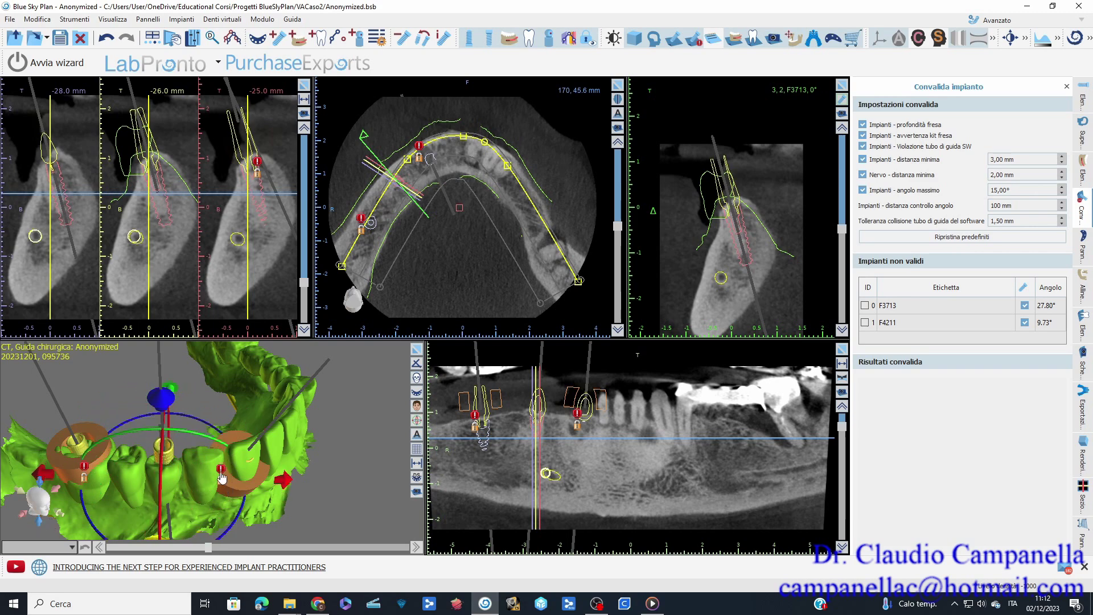
pyautogui.moveTo(171, 393); pyautogui.dragTo(173, 397)
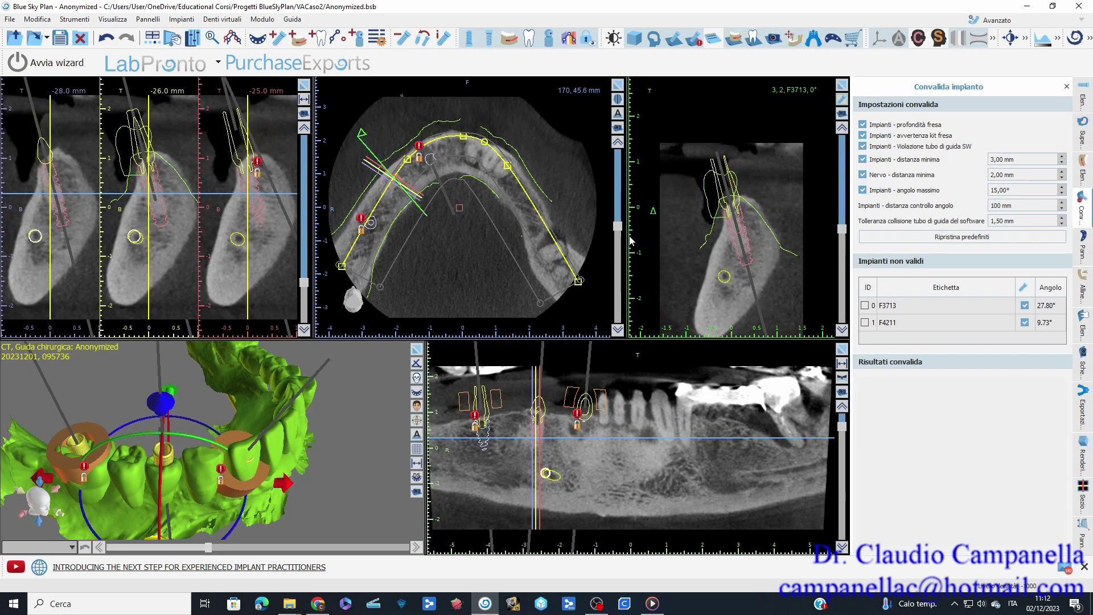
# - Fine-tune the middle F3713's tilt and position in its 0° section, checking its emergence through the modelled teeth in 3D
pyautogui.moveTo(765, 250); pyautogui.dragTo(770, 252)
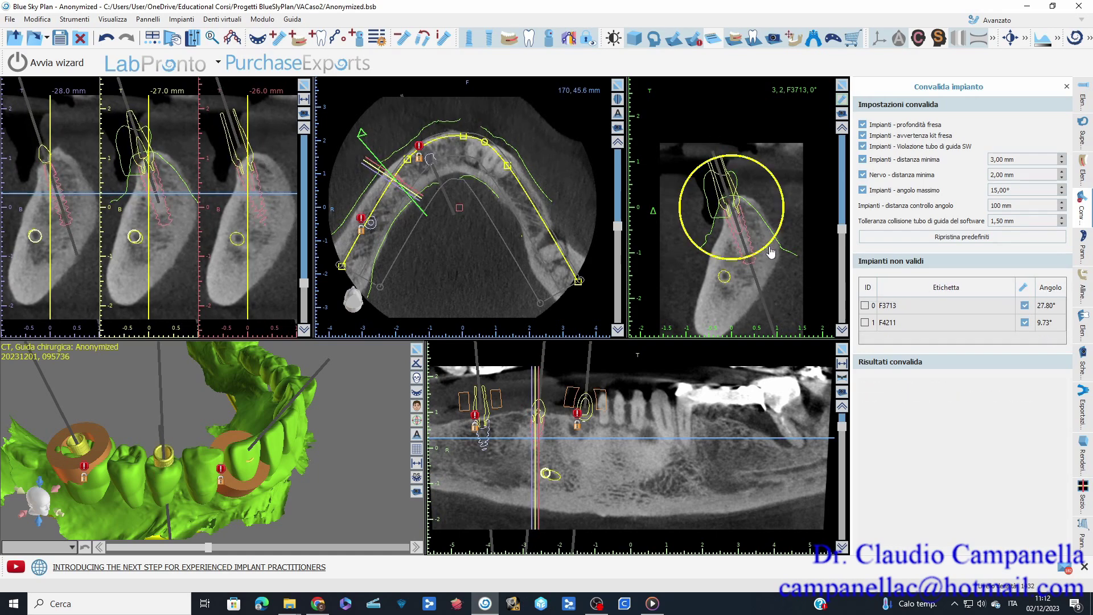
pyautogui.moveTo(741, 227); pyautogui.dragTo(745, 227)
pyautogui.moveTo(285, 370); pyautogui.dragTo(221, 362)
pyautogui.click(732, 223)
pyautogui.moveTo(732, 223); pyautogui.dragTo(732, 230)
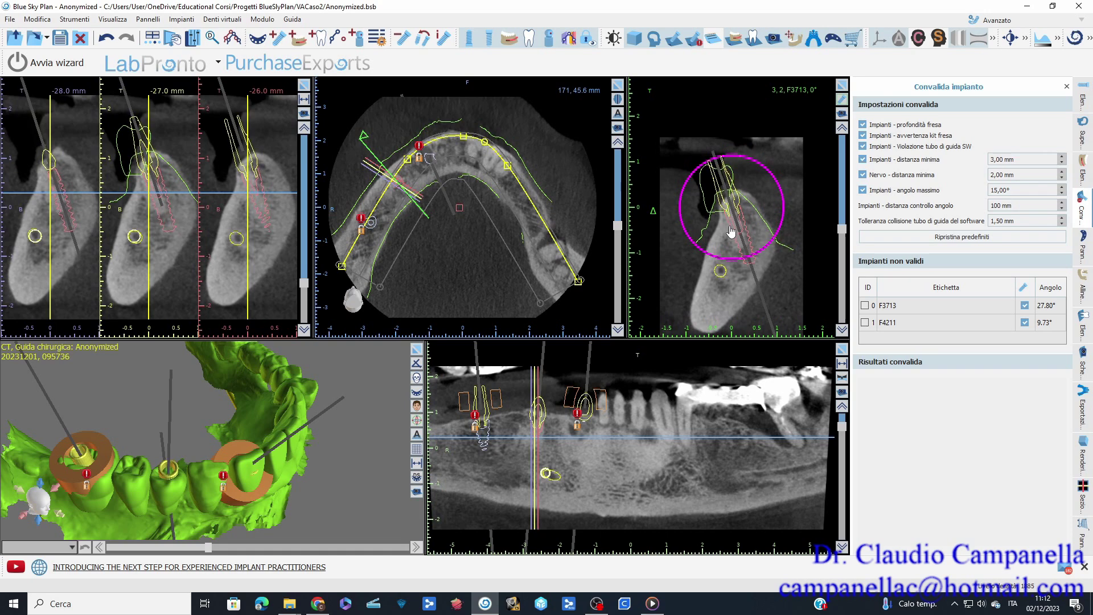
pyautogui.moveTo(730, 230); pyautogui.dragTo(731, 233)
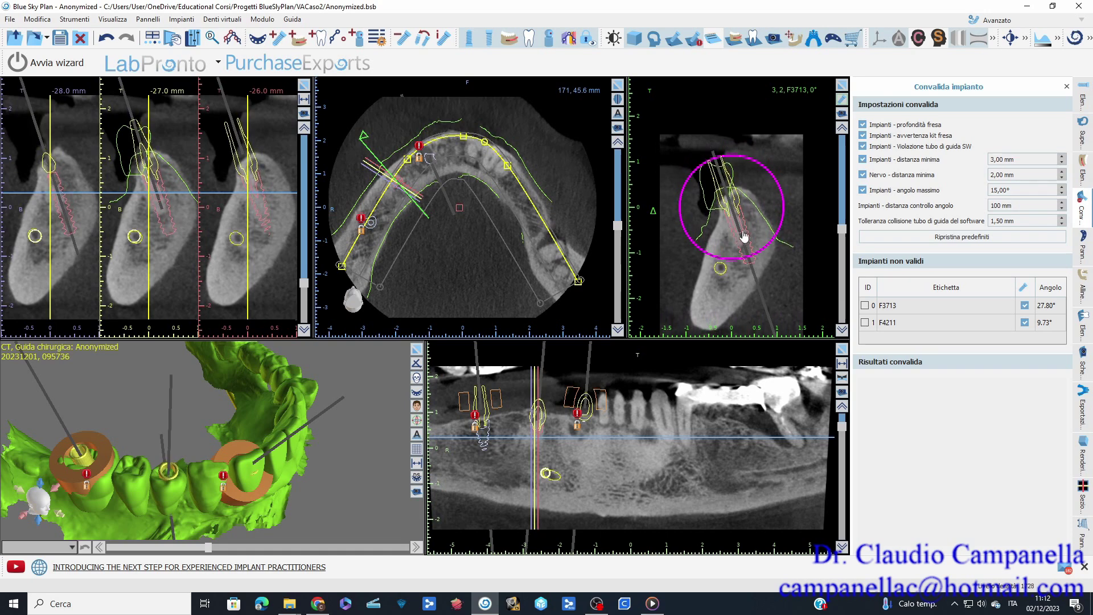
pyautogui.click(775, 246)
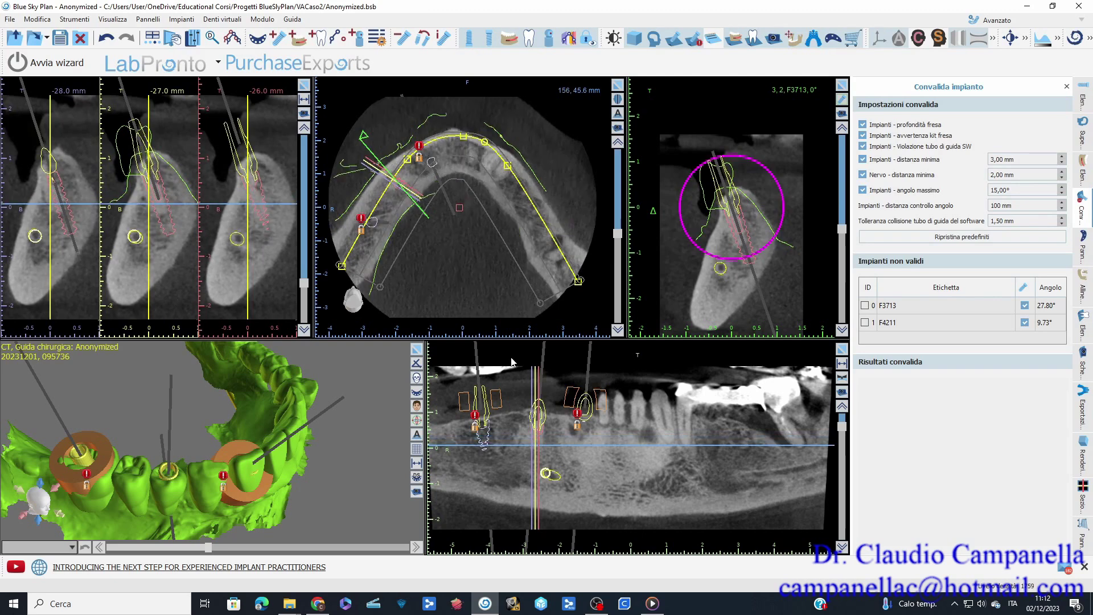
pyautogui.moveTo(216, 403); pyautogui.dragTo(193, 514)
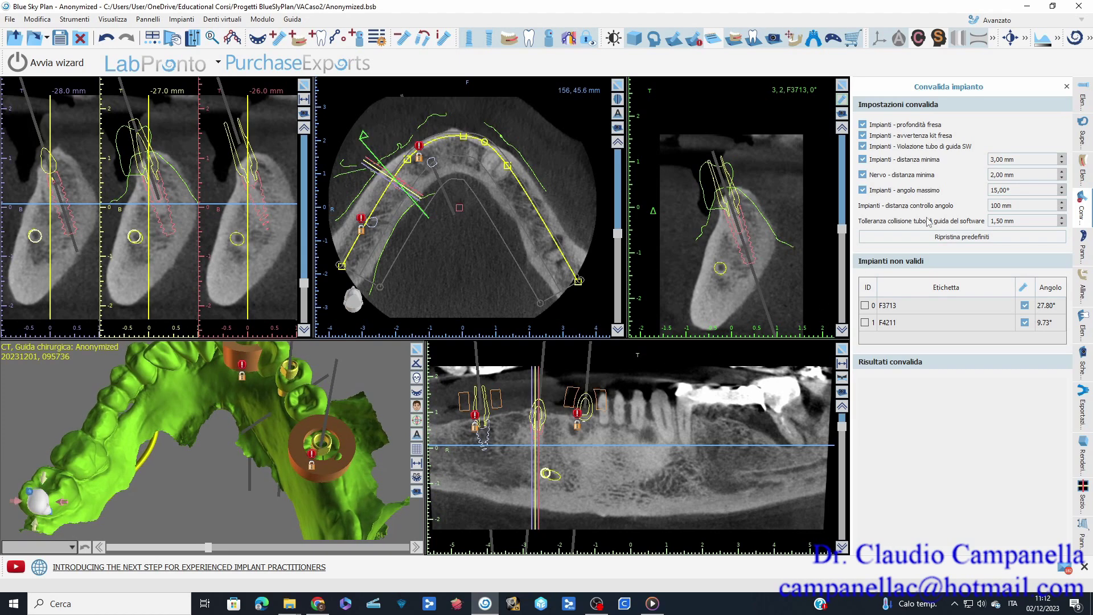
# - Show the guide tube of the middle F3713 and lock the implant, checking the three tubes in 3D
pyautogui.click(1082, 94)
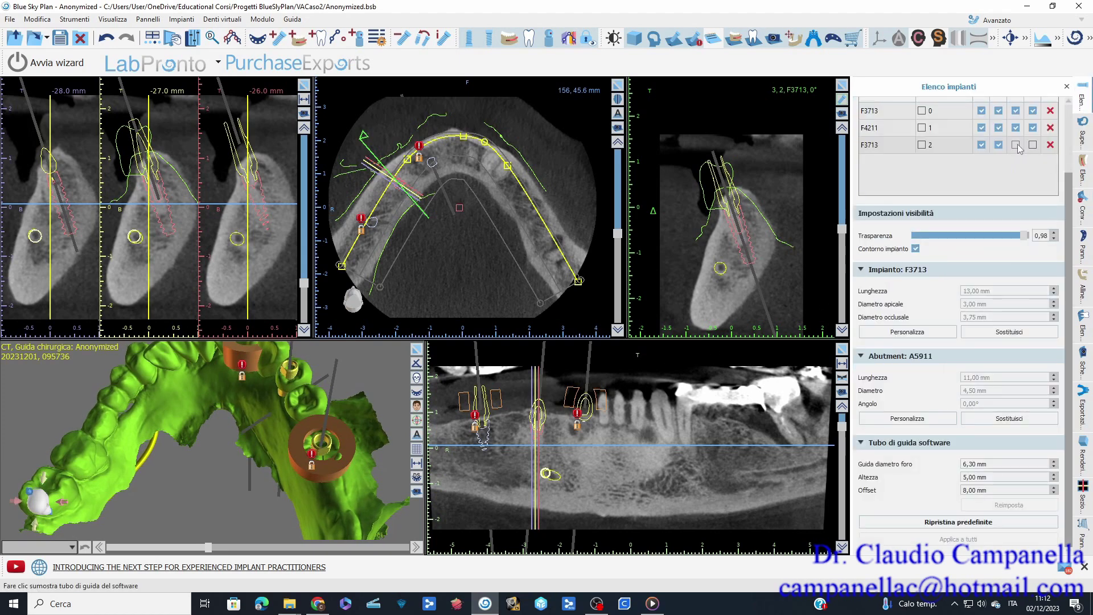
pyautogui.click(1028, 147)
pyautogui.click(1034, 145)
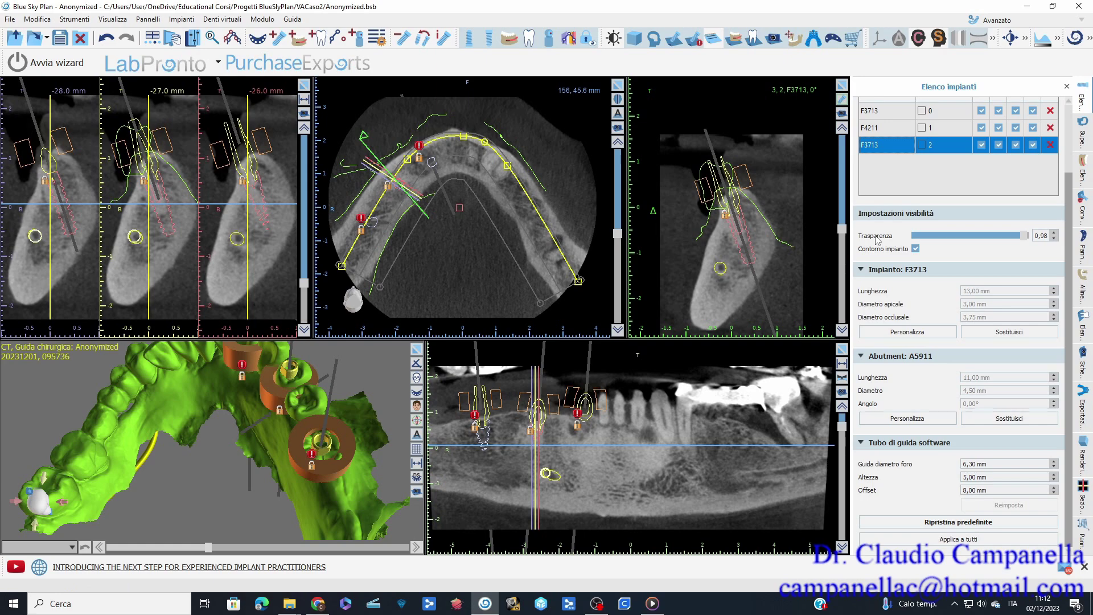
pyautogui.moveTo(398, 393); pyautogui.dragTo(98, 486)
pyautogui.moveTo(337, 416); pyautogui.dragTo(333, 475)
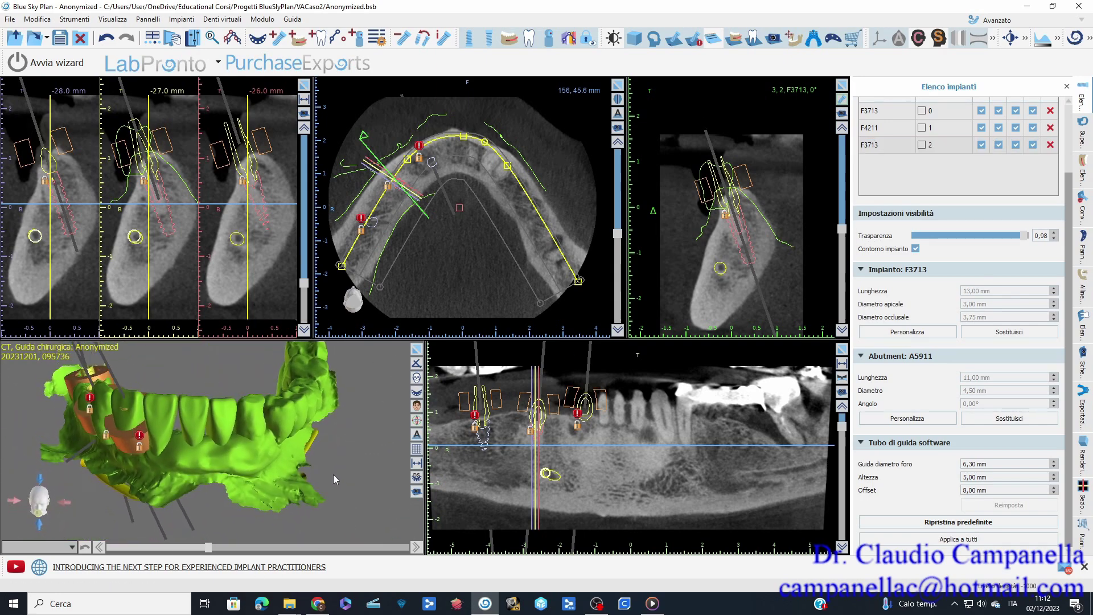
# - Add a BioLine SDI Spiral implant F4213, platform 4.20, length 13 mm, and place it in the 10.0 mm cross-section
pyautogui.click(278, 38)
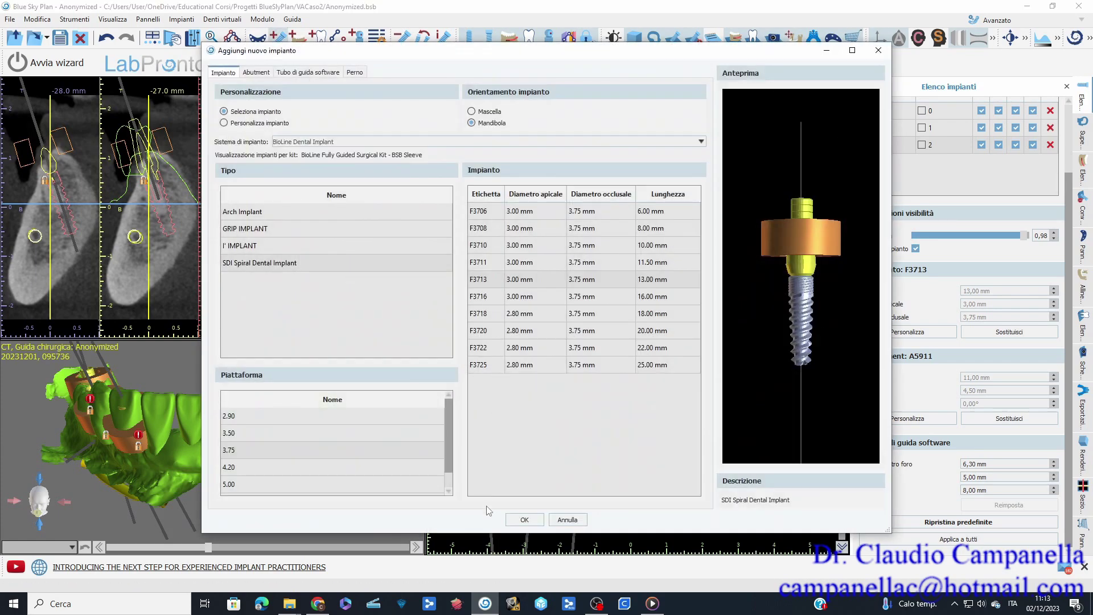
pyautogui.click(308, 468)
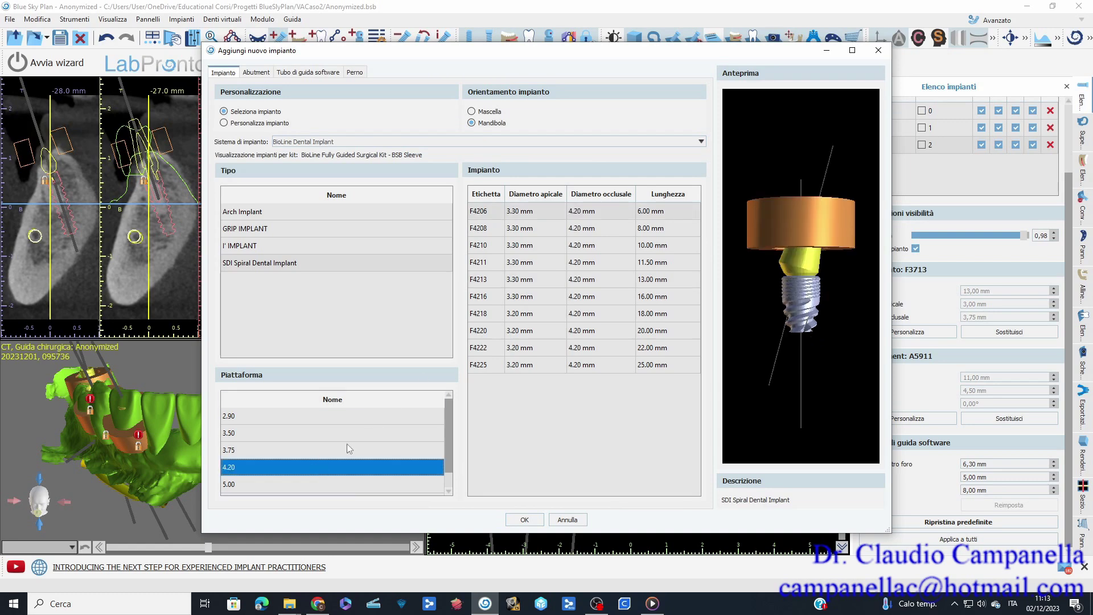
pyautogui.click(488, 281)
pyautogui.click(524, 518)
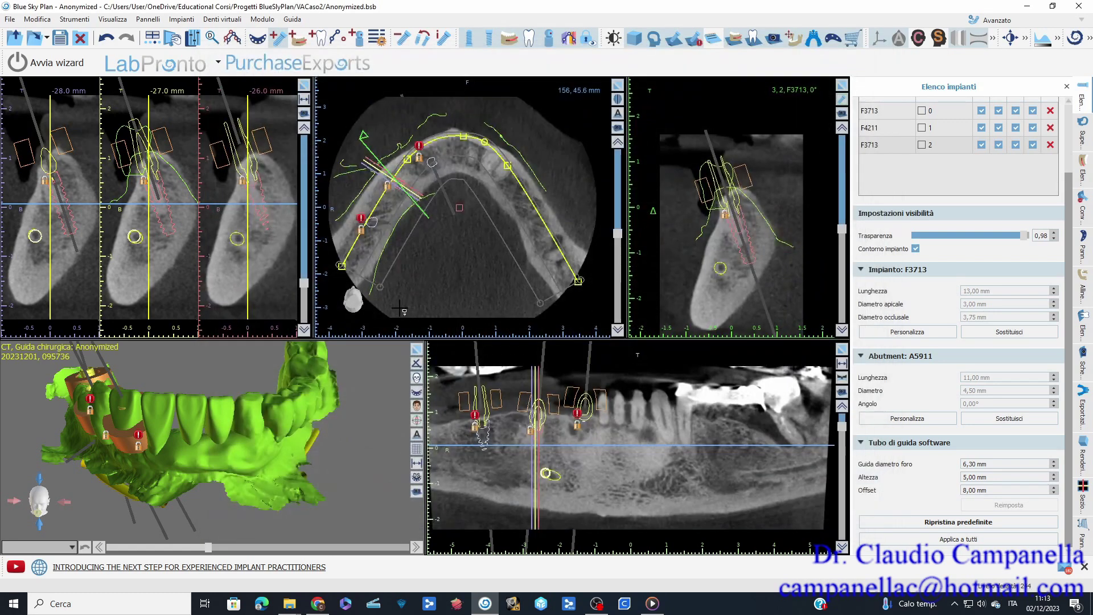
pyautogui.scroll(5, 302, 270)
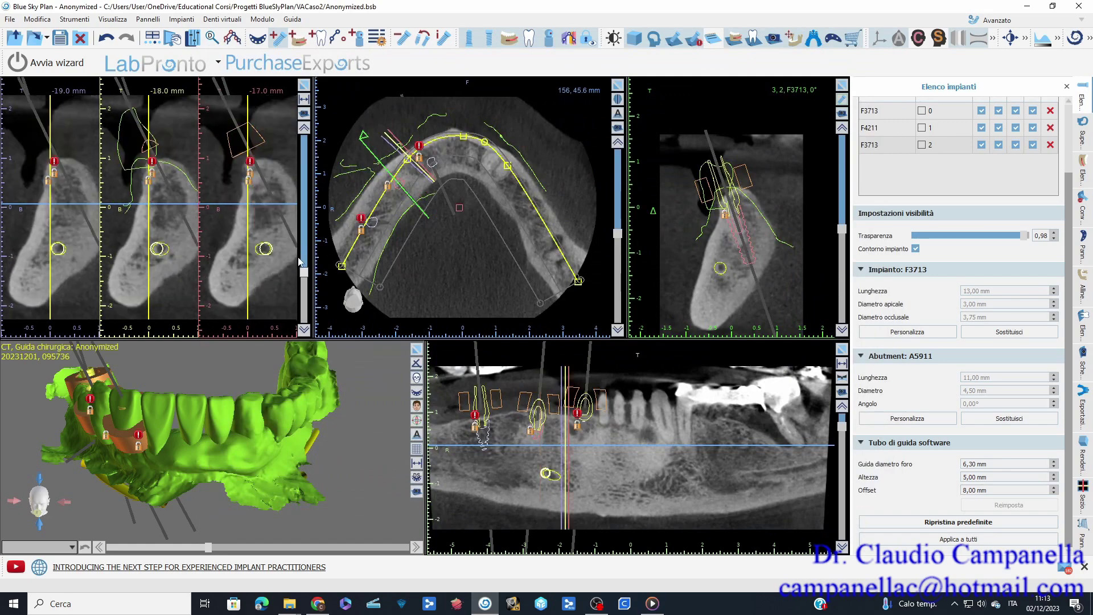
pyautogui.scroll(3, 305, 270)
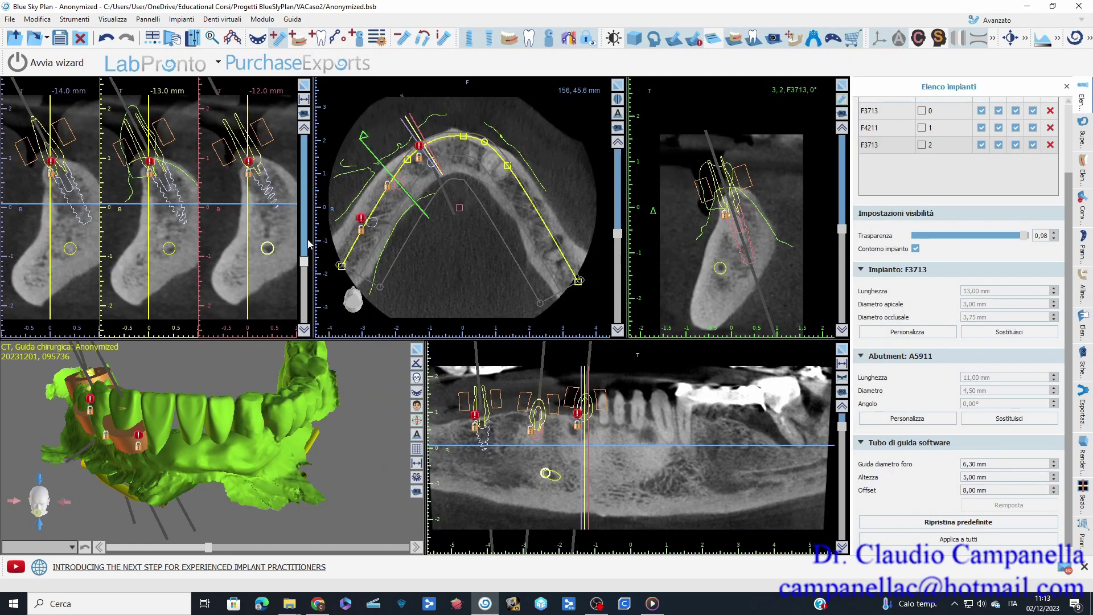
pyautogui.scroll(4, 319, 208)
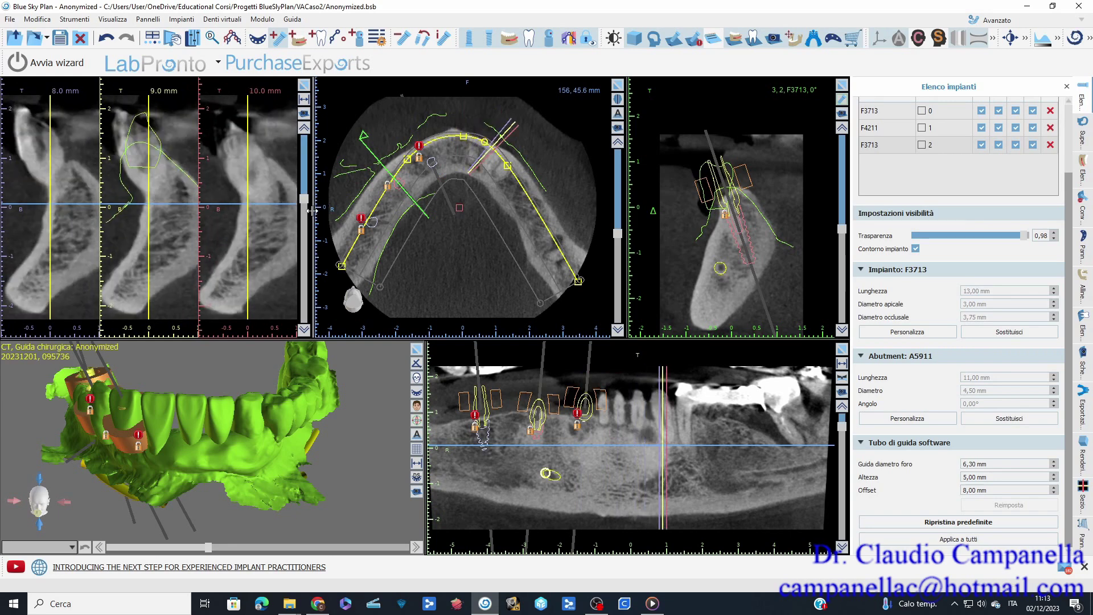
pyautogui.click(260, 164)
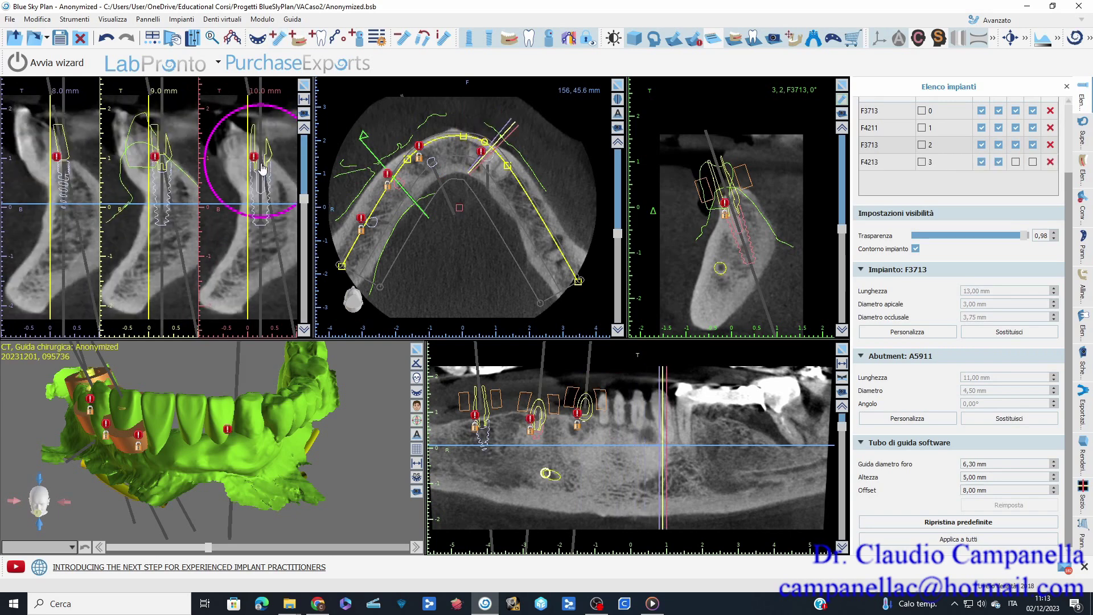
# - Try to replace the new implant's abutment with the straight 11 mm A5911
pyautogui.moveTo(395, 410); pyautogui.dragTo(337, 317)
pyautogui.click(1009, 419)
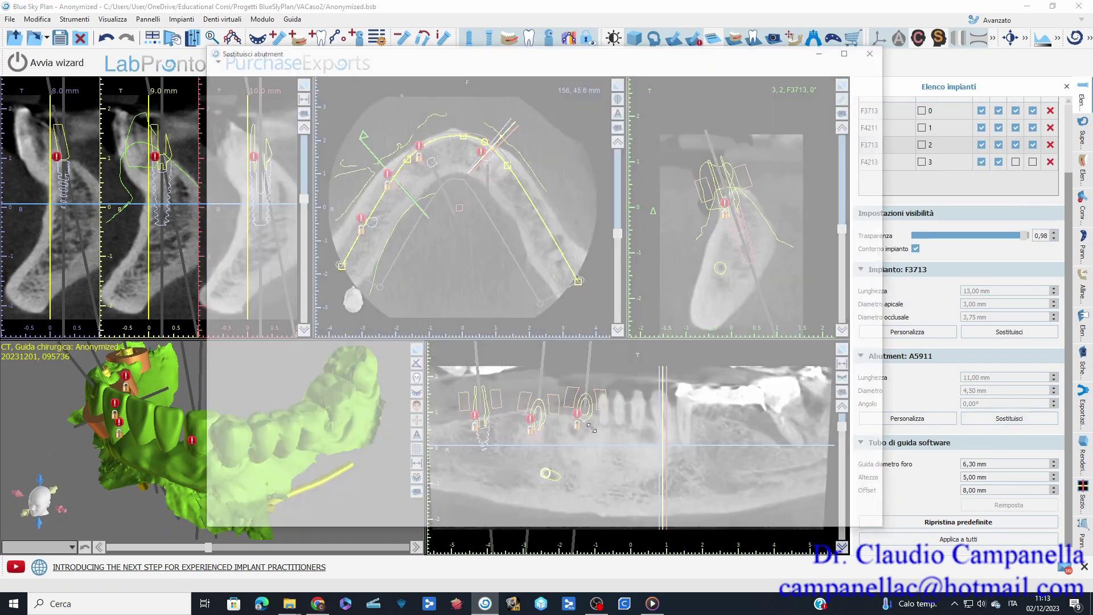
pyautogui.click(472, 365)
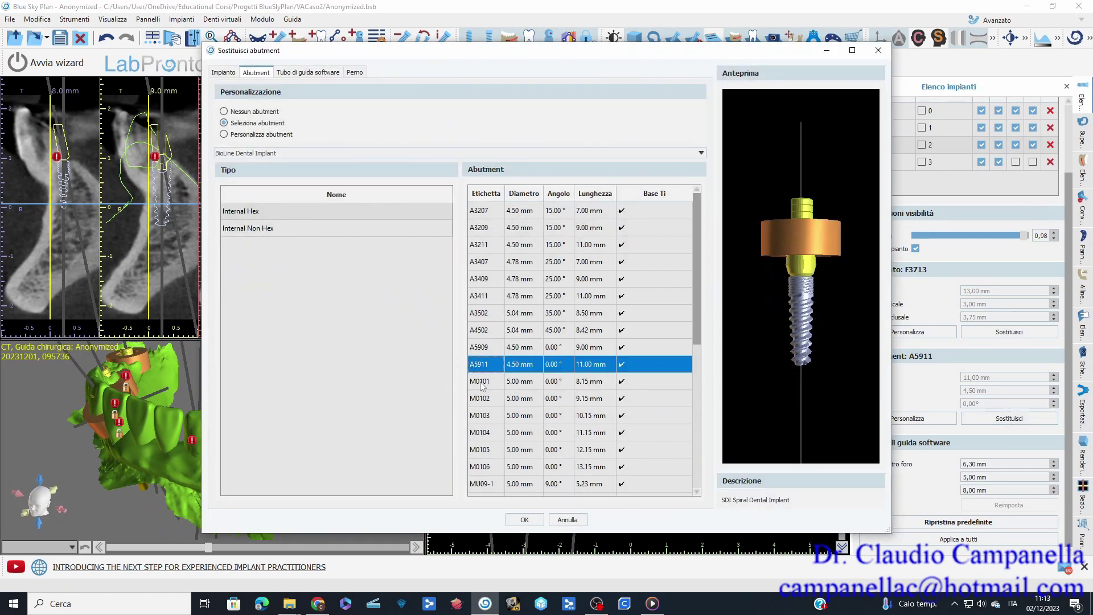
pyautogui.click(518, 517)
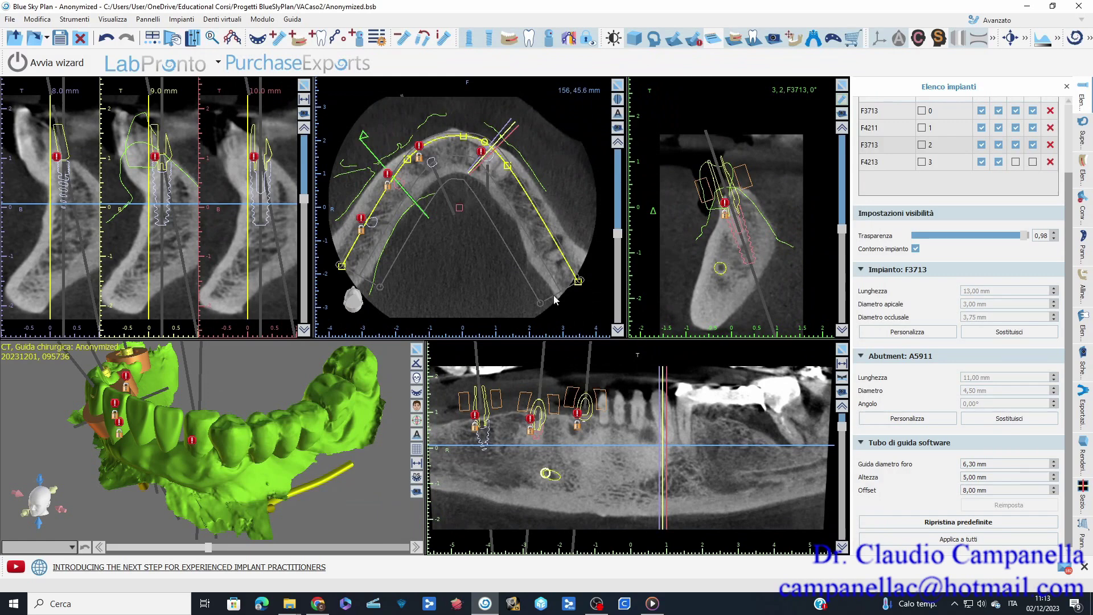
# - Select the new F4213, turn its section view to -58° and adjust its position in the ridge
pyautogui.click(259, 180)
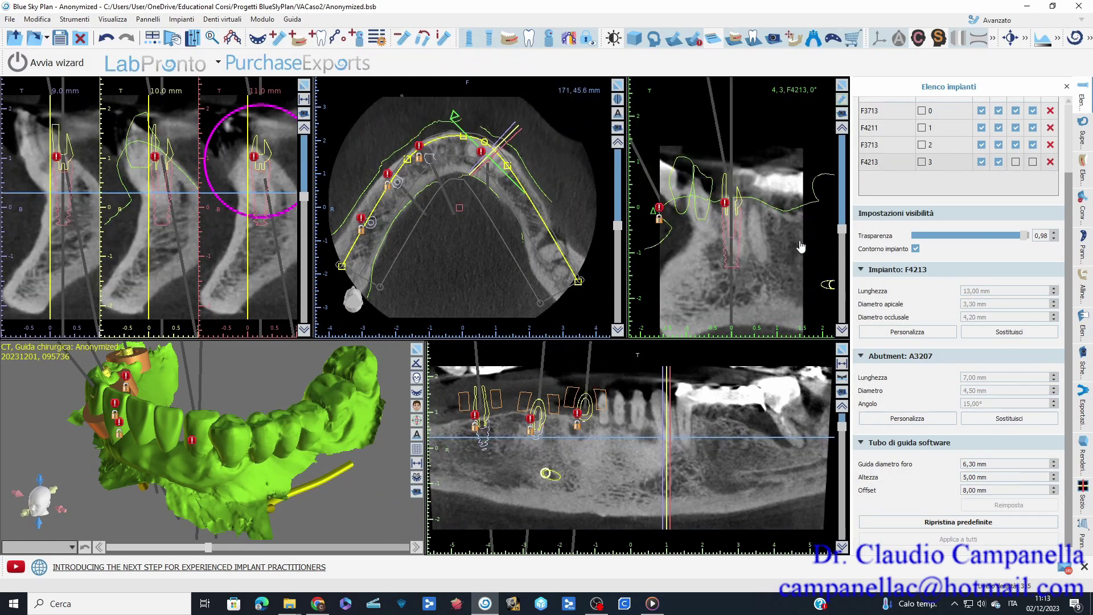
pyautogui.moveTo(842, 228); pyautogui.dragTo(843, 258)
pyautogui.click(738, 217)
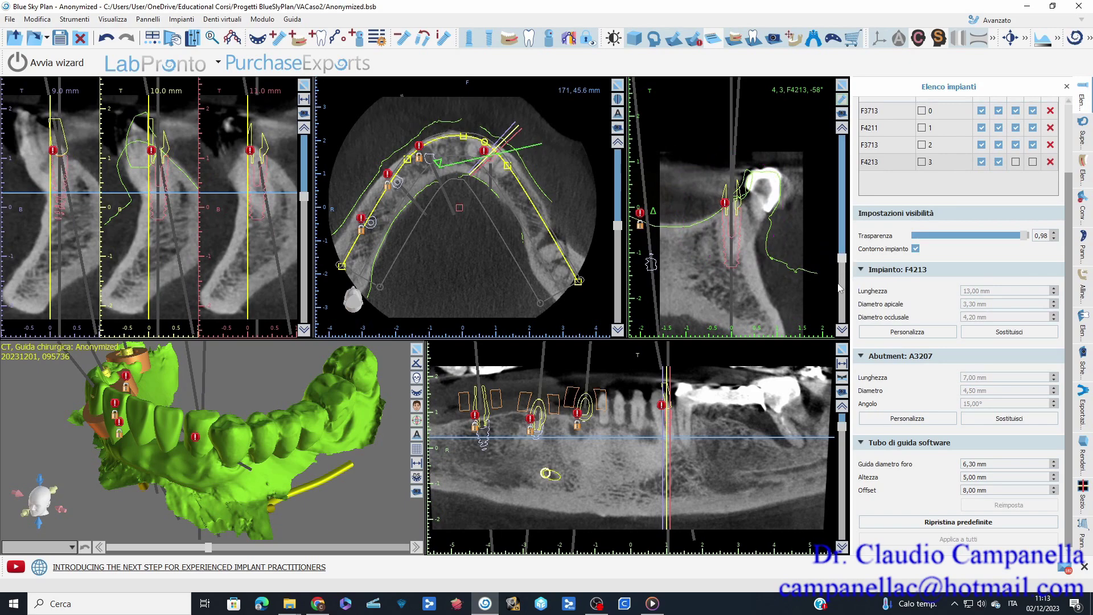
# - Replace the F4213's abutment with the straight A5911, 4.50 mm in diameter and 11 mm long
pyautogui.moveTo(259, 380); pyautogui.dragTo(248, 490)
pyautogui.click(988, 420)
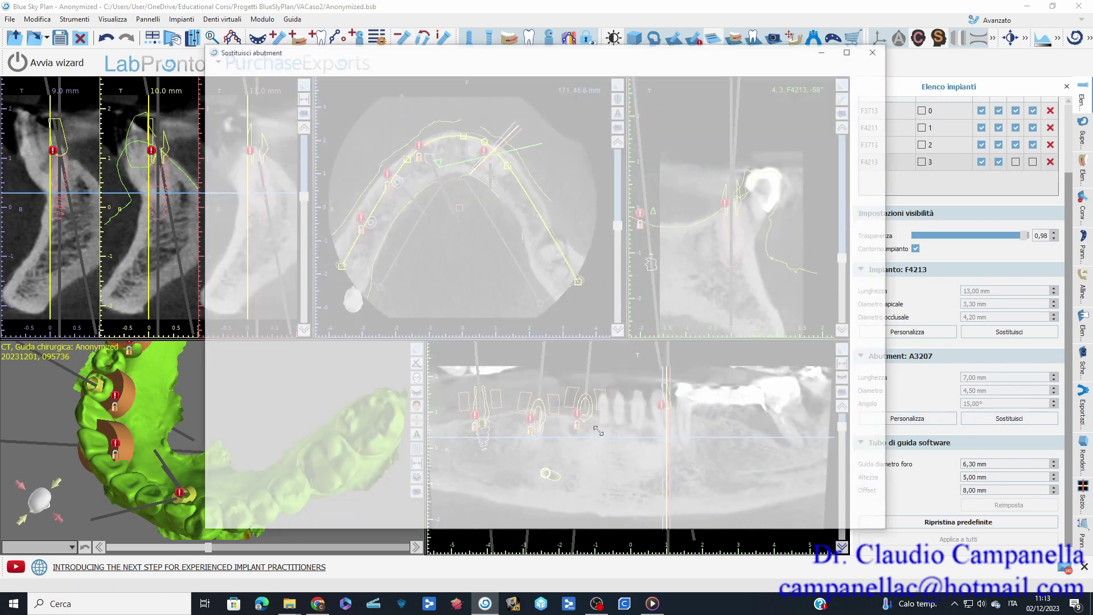
pyautogui.click(480, 349)
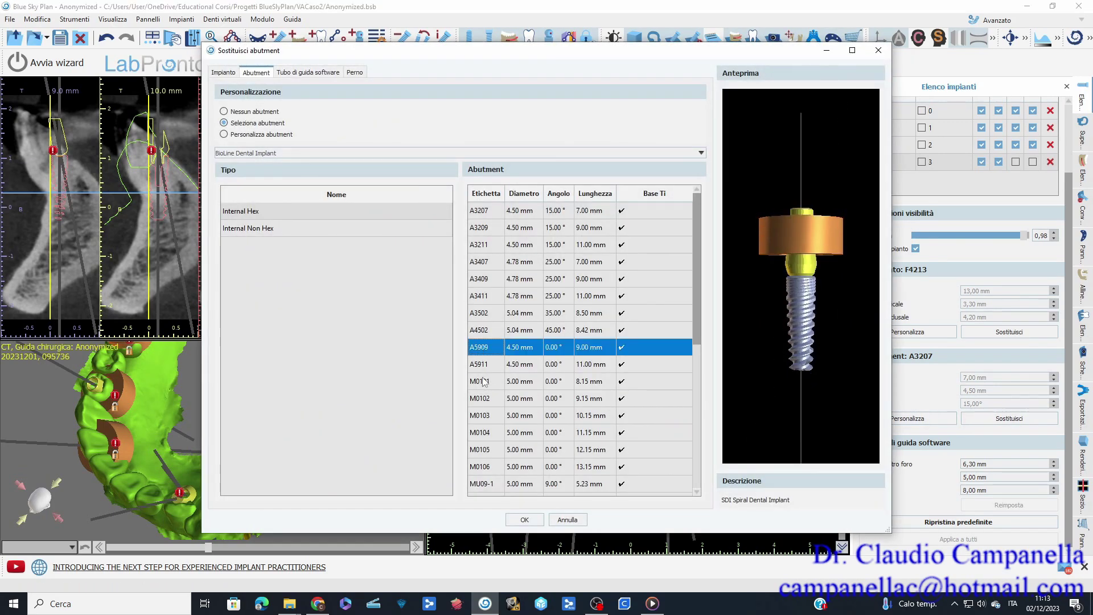
pyautogui.click(477, 367)
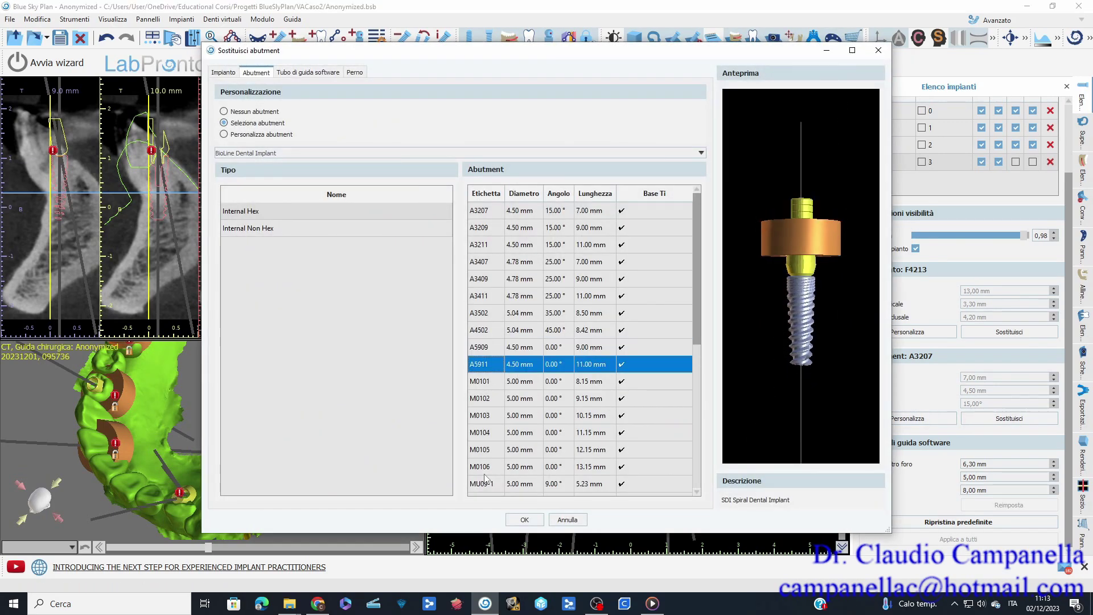
pyautogui.click(525, 520)
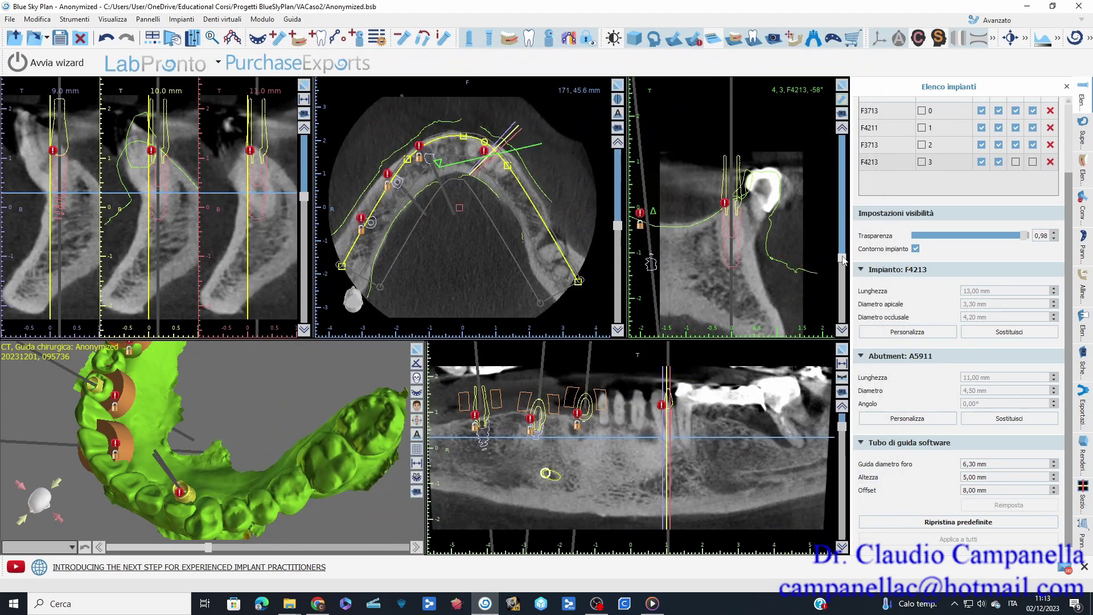
# - Turn the F4213's section view to -109° and tilt and shift the implant along the ridge's bone axis
pyautogui.moveTo(842, 259); pyautogui.dragTo(842, 284)
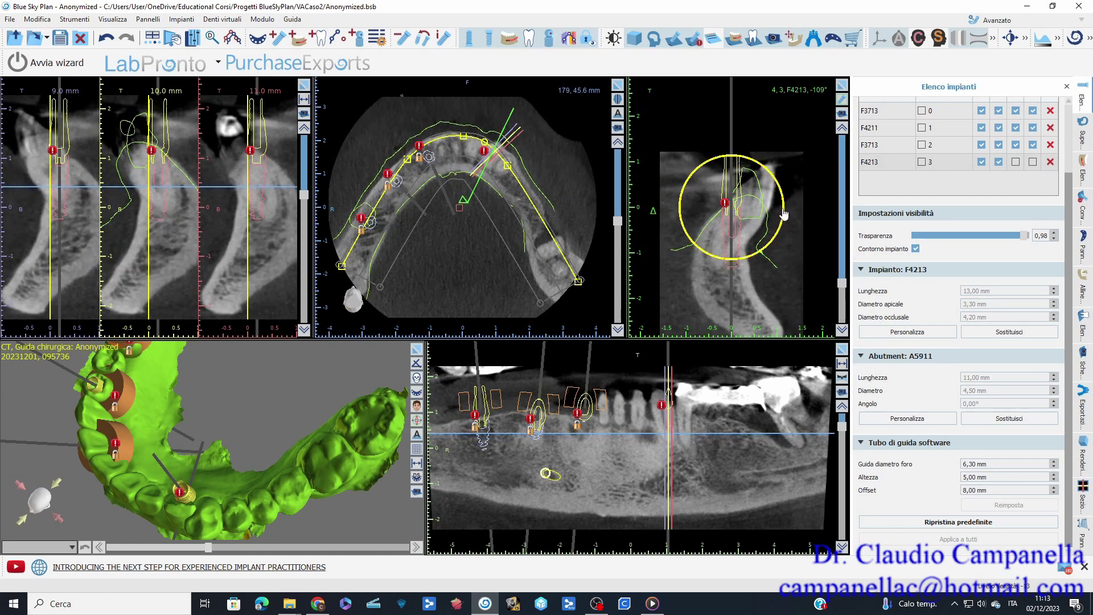
pyautogui.moveTo(785, 216)
pyautogui.mouseDown()
pyautogui.moveTo(741, 221)
pyautogui.moveTo(774, 242)
pyautogui.moveTo(719, 240)
pyautogui.moveTo(712, 254)
pyautogui.mouseUp()
pyautogui.moveTo(780, 237)
pyautogui.mouseDown()
pyautogui.moveTo(789, 217)
pyautogui.moveTo(782, 241)
pyautogui.mouseUp()
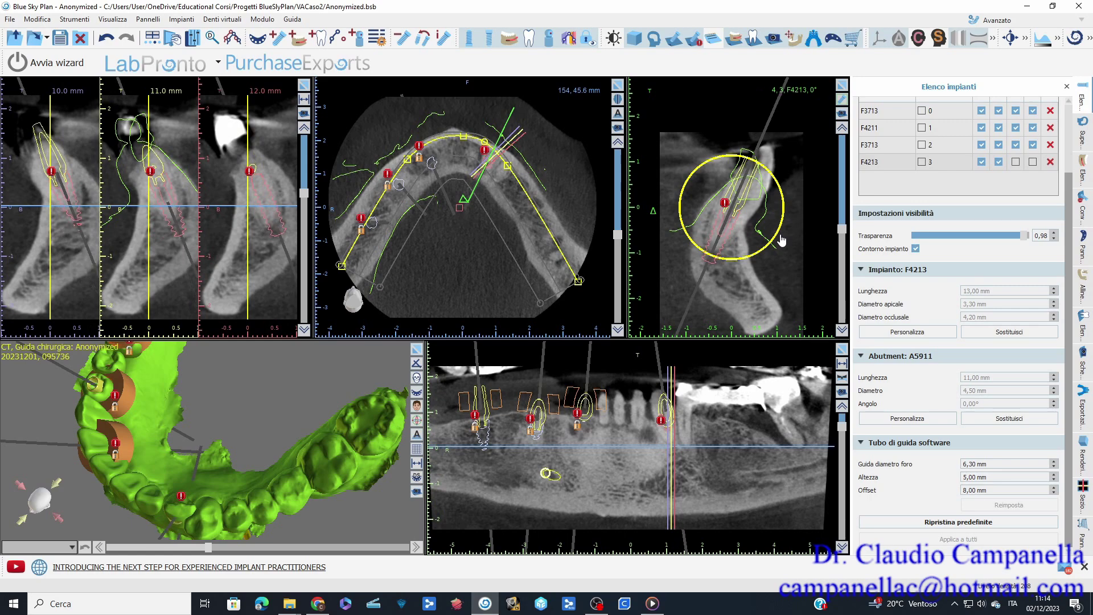
pyautogui.moveTo(222, 464); pyautogui.dragTo(240, 345)
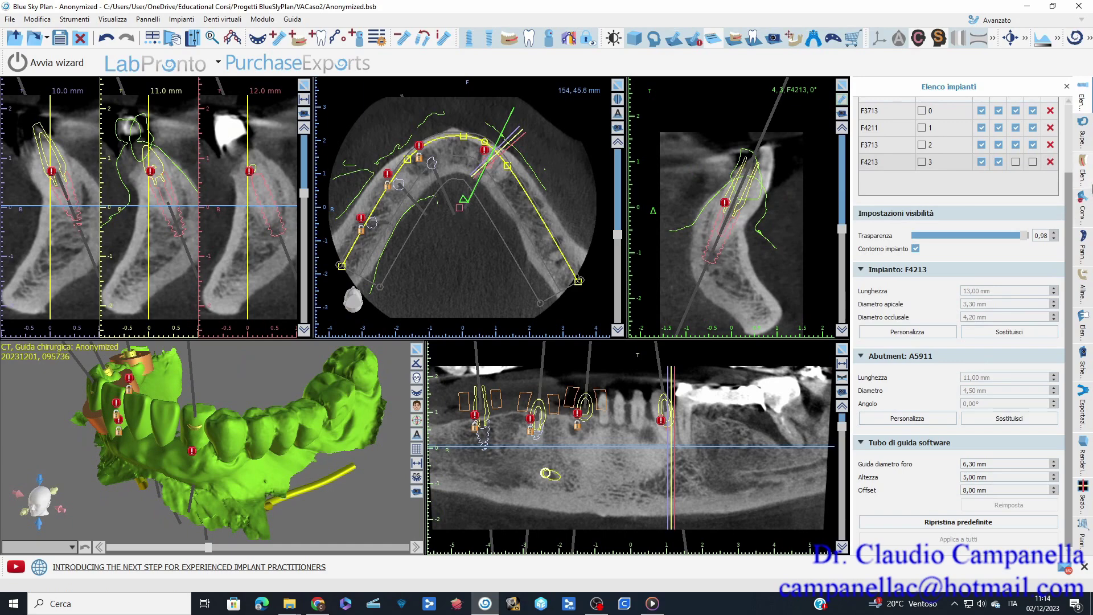
# - Select the F4213 in the implant list and inspect its position relative to the roots and modelled teeth
pyautogui.click(1085, 173)
pyautogui.click(1082, 130)
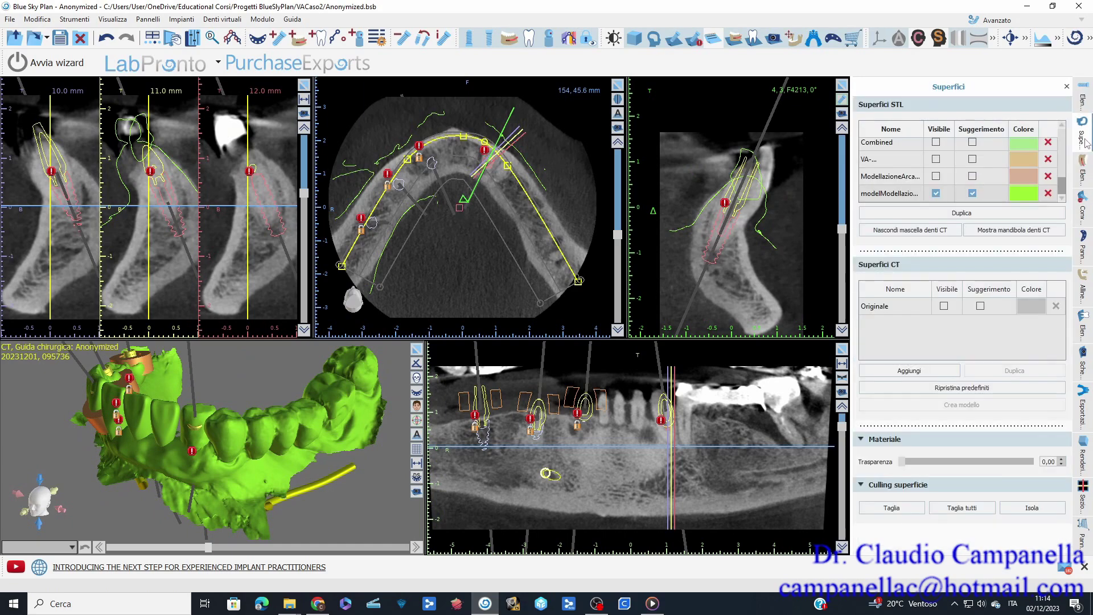
pyautogui.click(1084, 107)
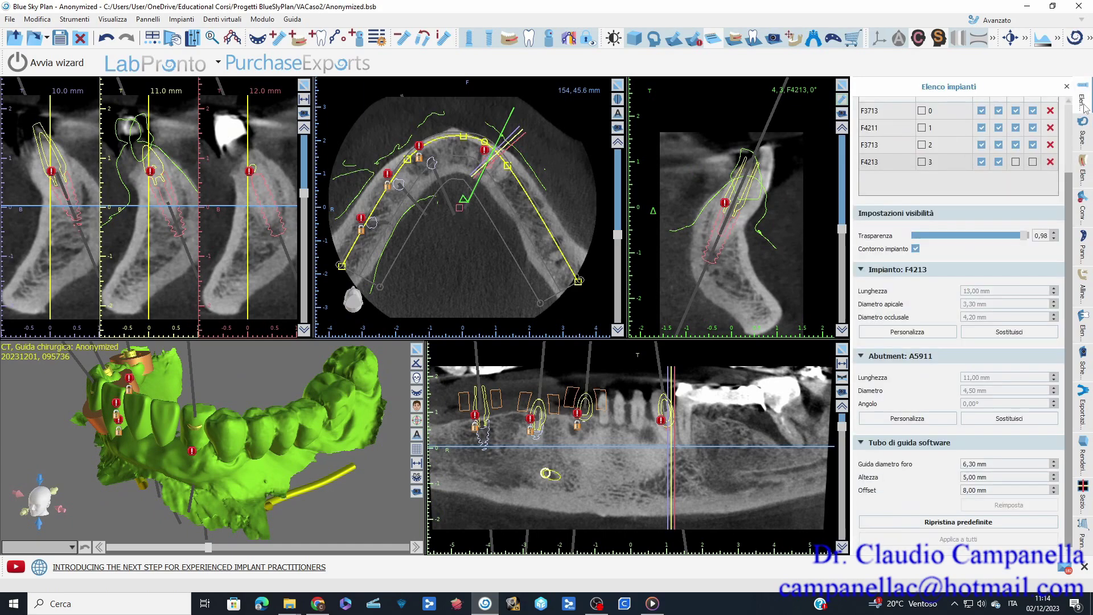
pyautogui.click(1022, 151)
pyautogui.click(1034, 163)
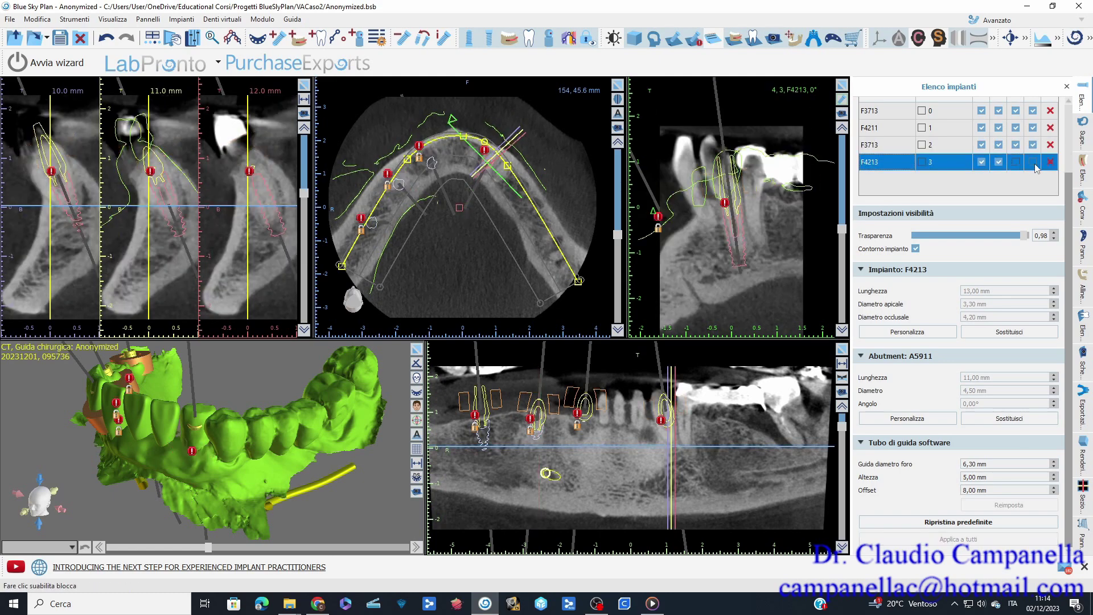
pyautogui.moveTo(355, 526); pyautogui.dragTo(400, 483)
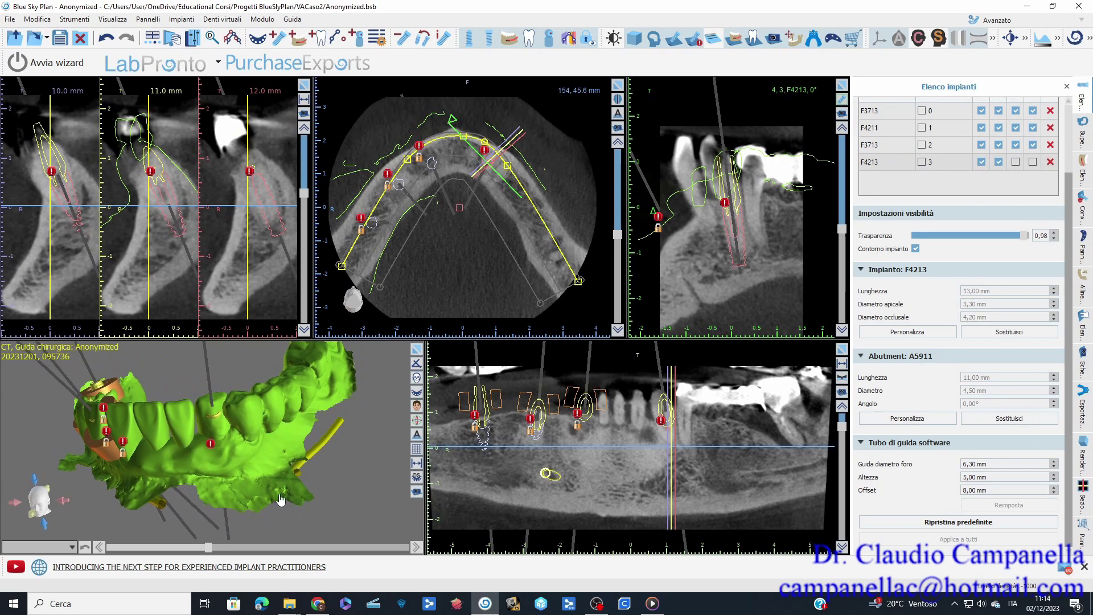
# - Show the original CT surface, hide the modelled-teeth STL surface, and inspect the implants over the bone in 3D
pyautogui.click(1082, 130)
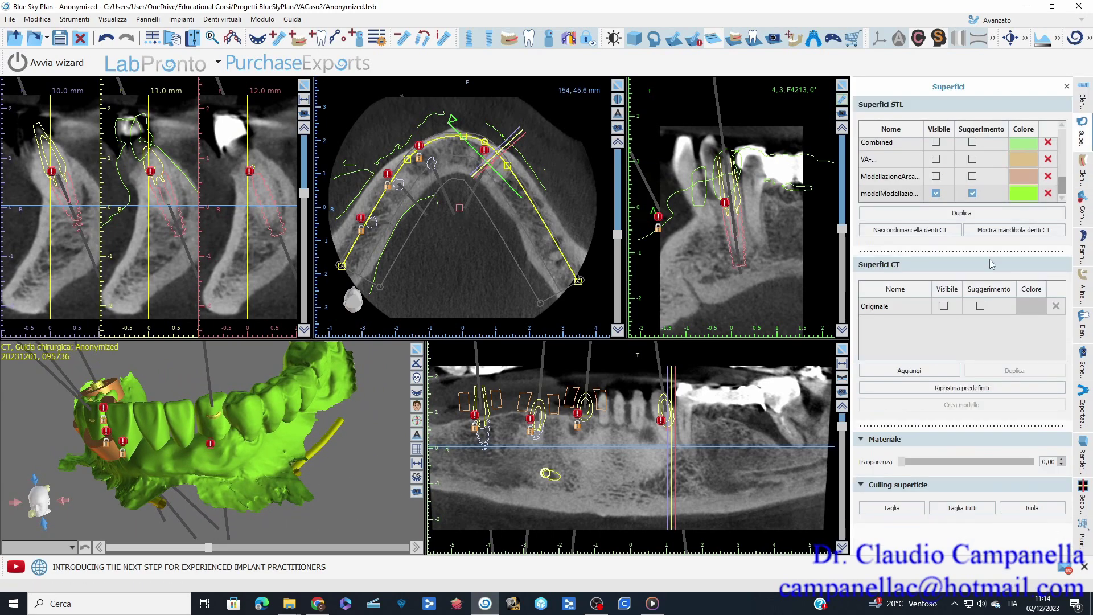
pyautogui.click(943, 306)
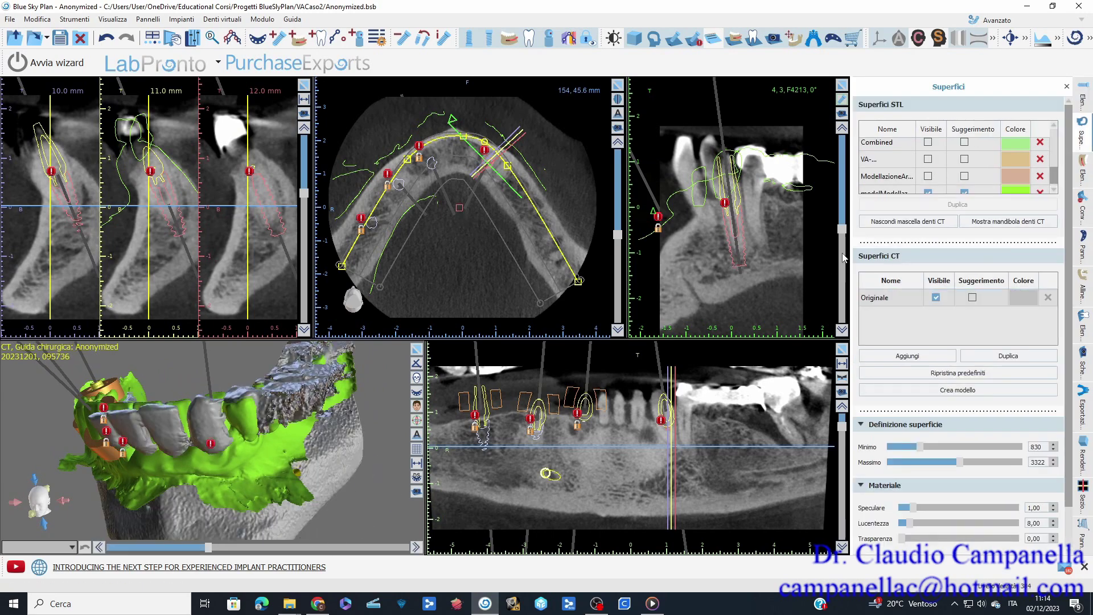
pyautogui.scroll(1, 989, 188)
pyautogui.scroll(-2, 964, 187)
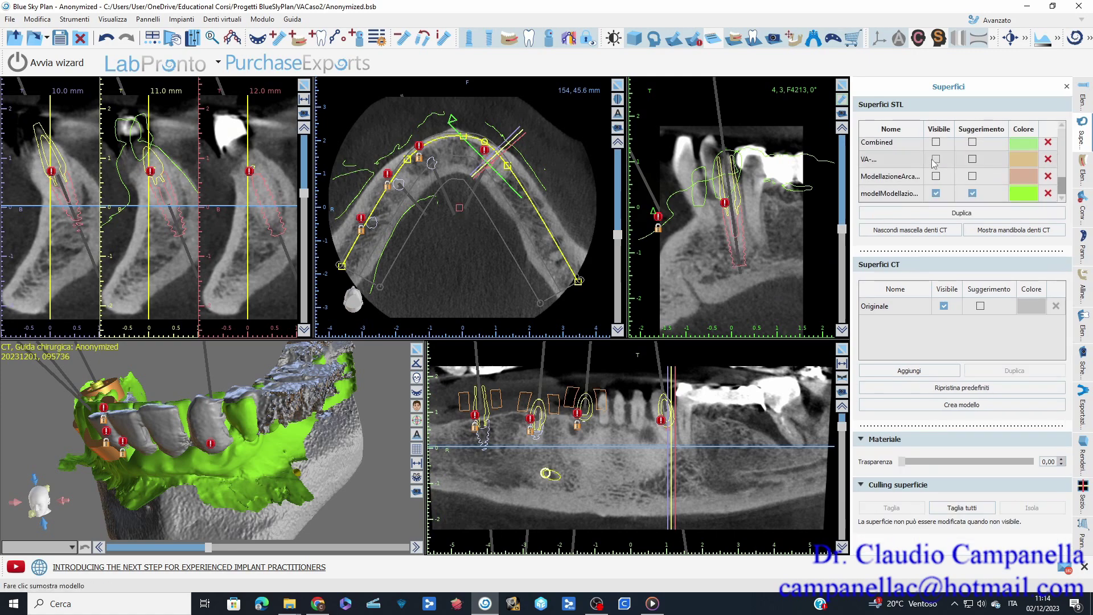
pyautogui.click(935, 193)
pyautogui.moveTo(260, 522); pyautogui.dragTo(308, 506)
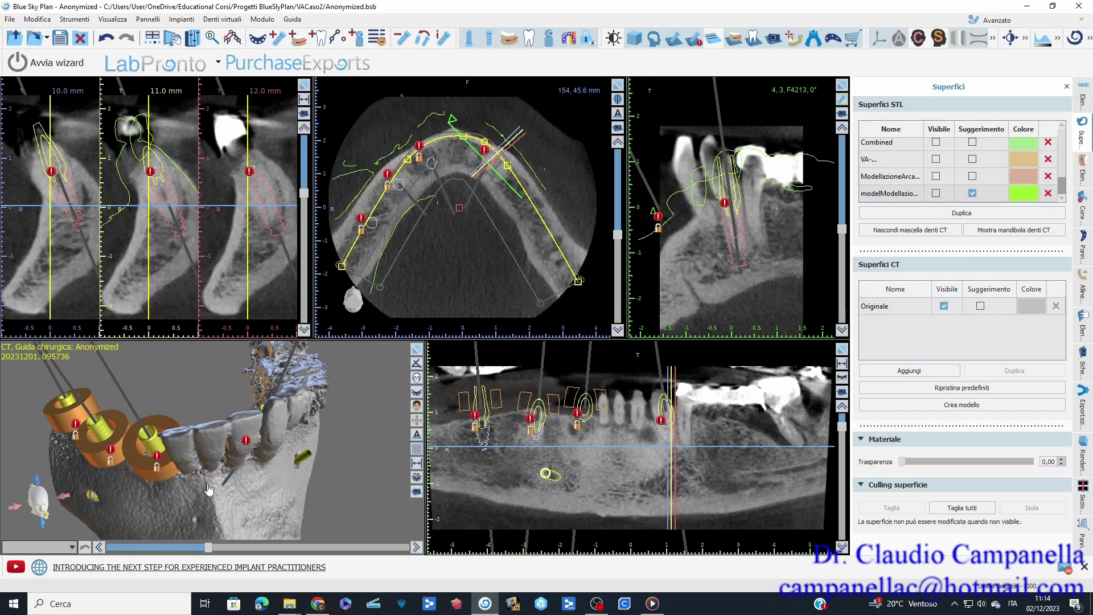
# - Raise the CT surface's minimum threshold to 1828 and turn the F4213's section to -180° to inspect the implant against the roots
pyautogui.moveTo(209, 549); pyautogui.dragTo(292, 545)
pyautogui.moveTo(336, 449); pyautogui.dragTo(264, 564)
pyautogui.click(197, 512)
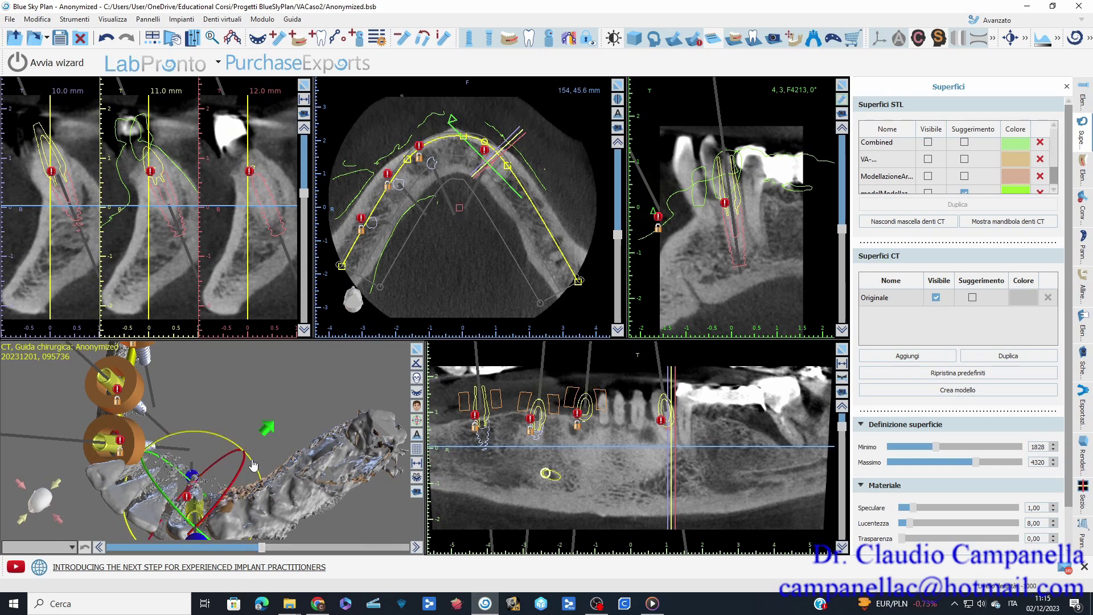
pyautogui.moveTo(259, 468); pyautogui.dragTo(277, 472)
pyautogui.moveTo(841, 229); pyautogui.dragTo(885, 325)
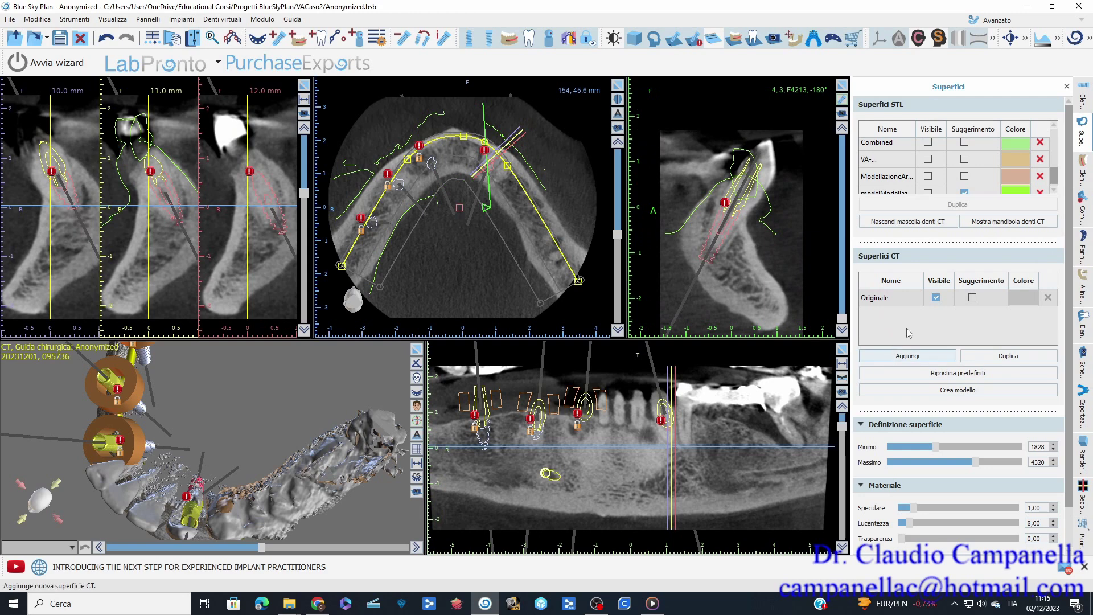
# - Show the DenteLL3 tooth surface and inspect the F4213 in 3D relative to the tooth, neighbouring roots and nerve
pyautogui.click(928, 192)
pyautogui.moveTo(1065, 182); pyautogui.dragTo(1069, 167)
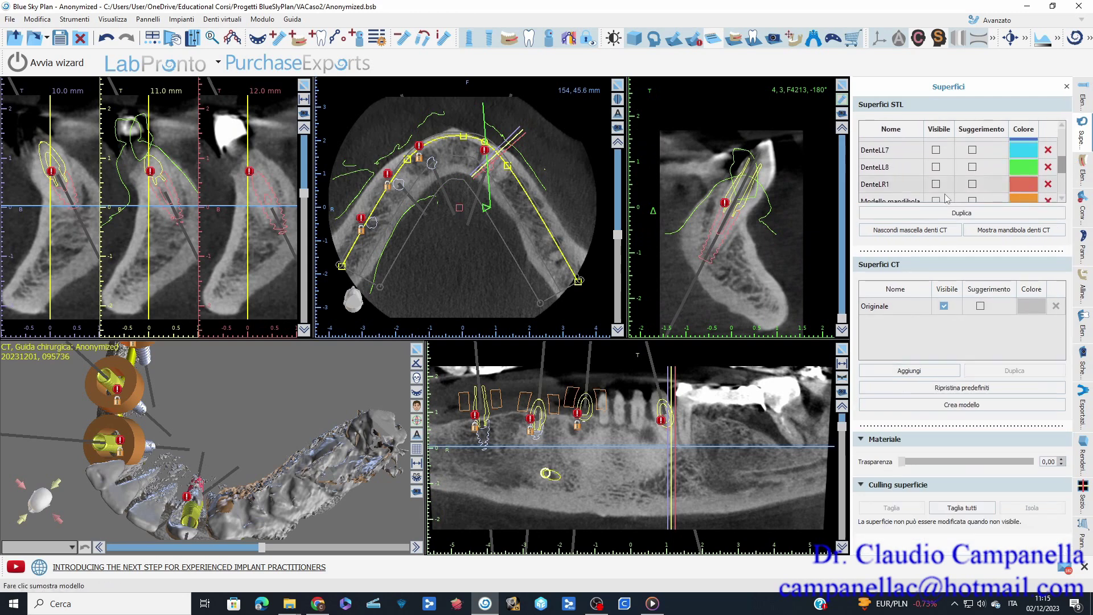
pyautogui.click(935, 183)
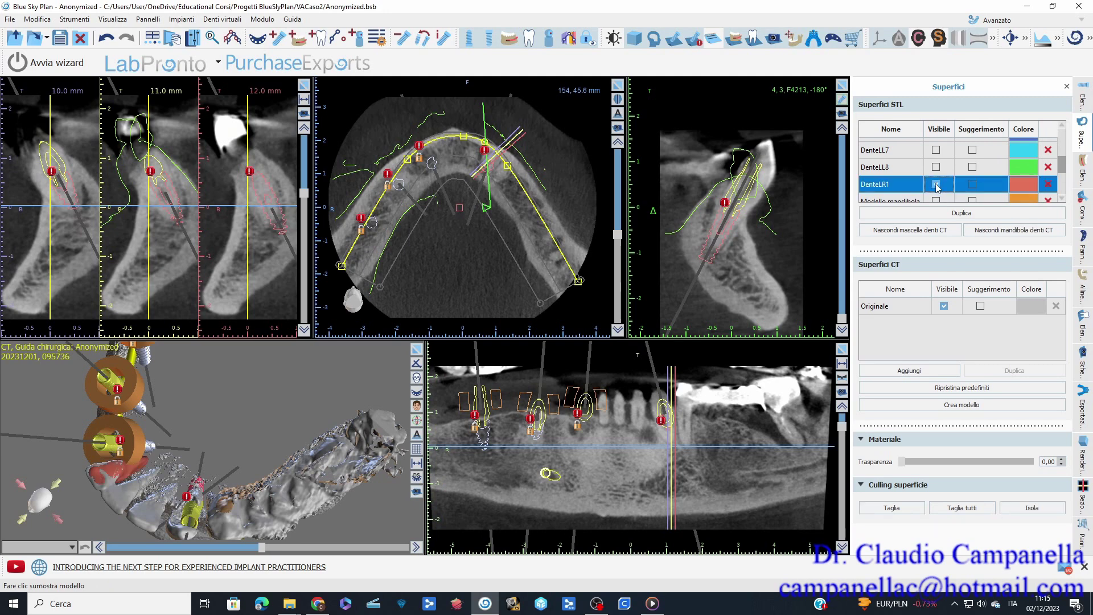
pyautogui.click(936, 184)
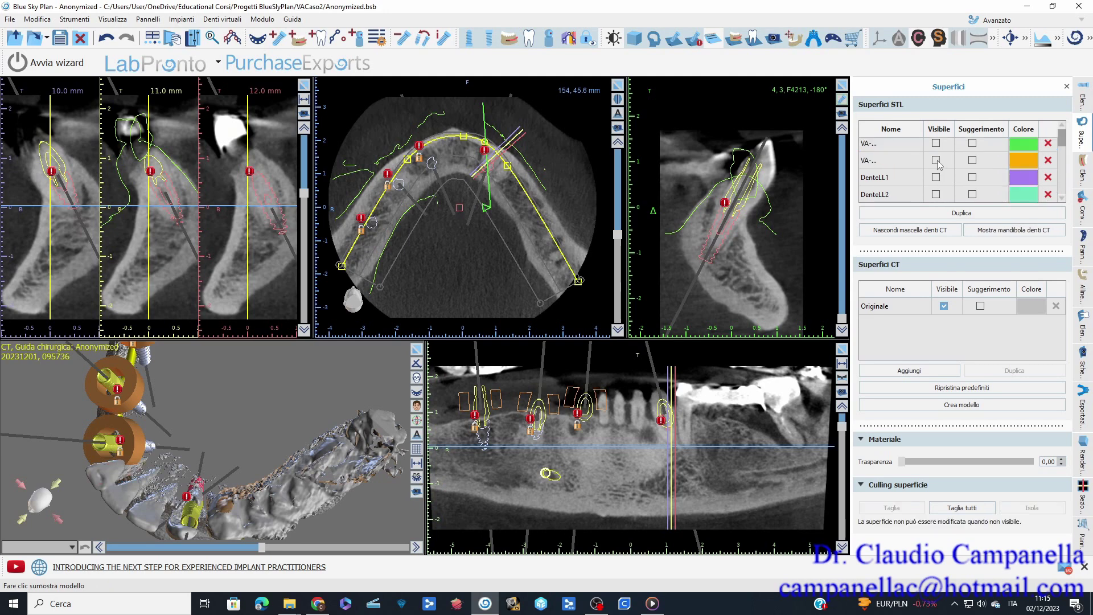
pyautogui.scroll(-1, 938, 164)
pyautogui.click(935, 164)
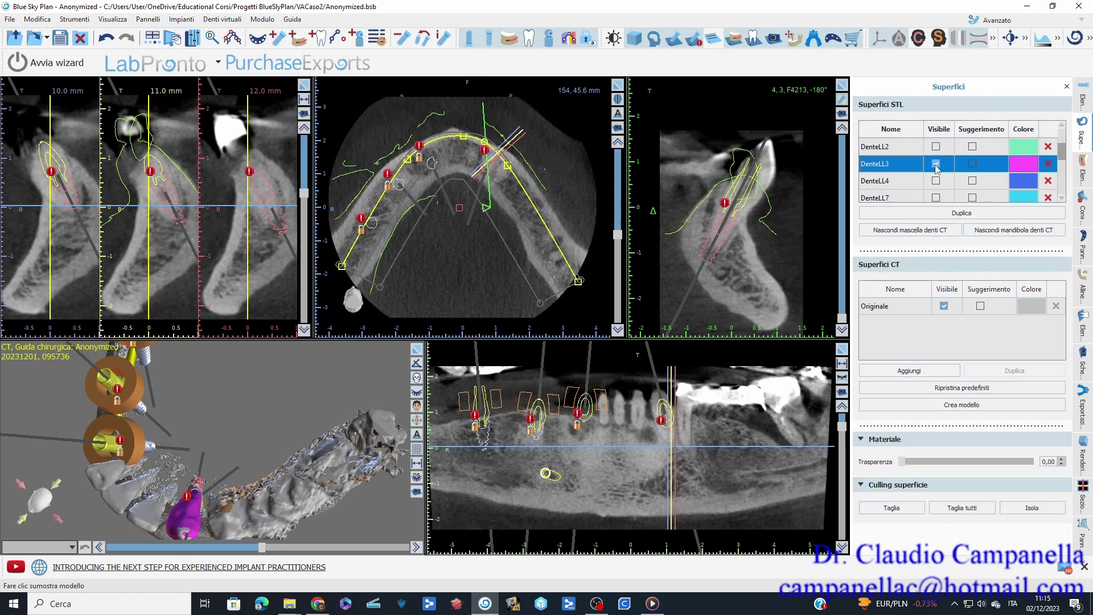
pyautogui.moveTo(323, 450); pyautogui.dragTo(81, 415)
pyautogui.moveTo(296, 485); pyautogui.dragTo(202, 414)
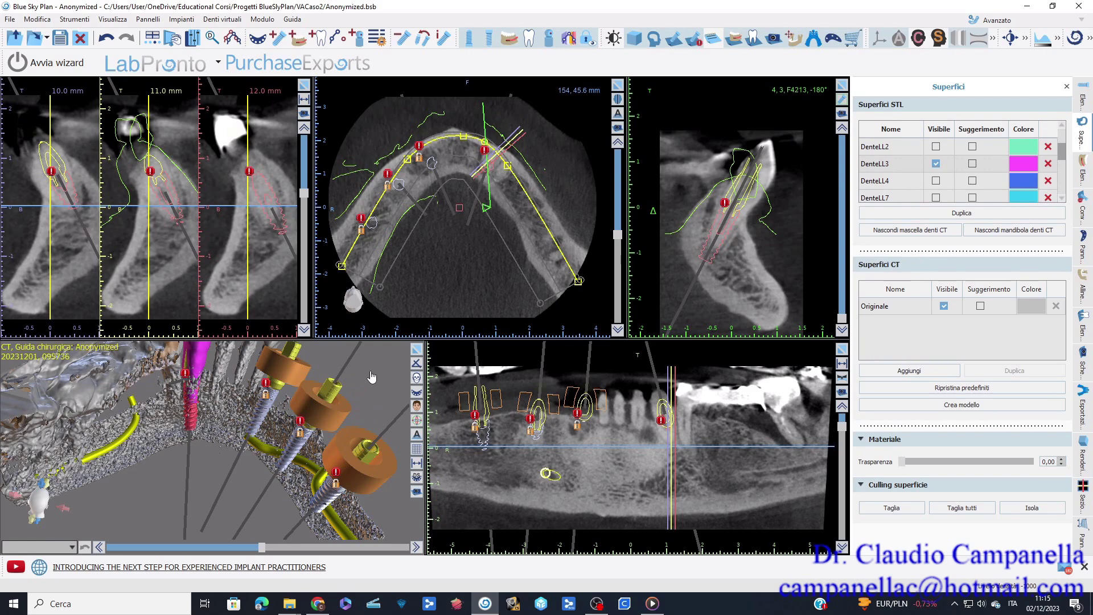
pyautogui.moveTo(381, 374); pyautogui.dragTo(304, 421)
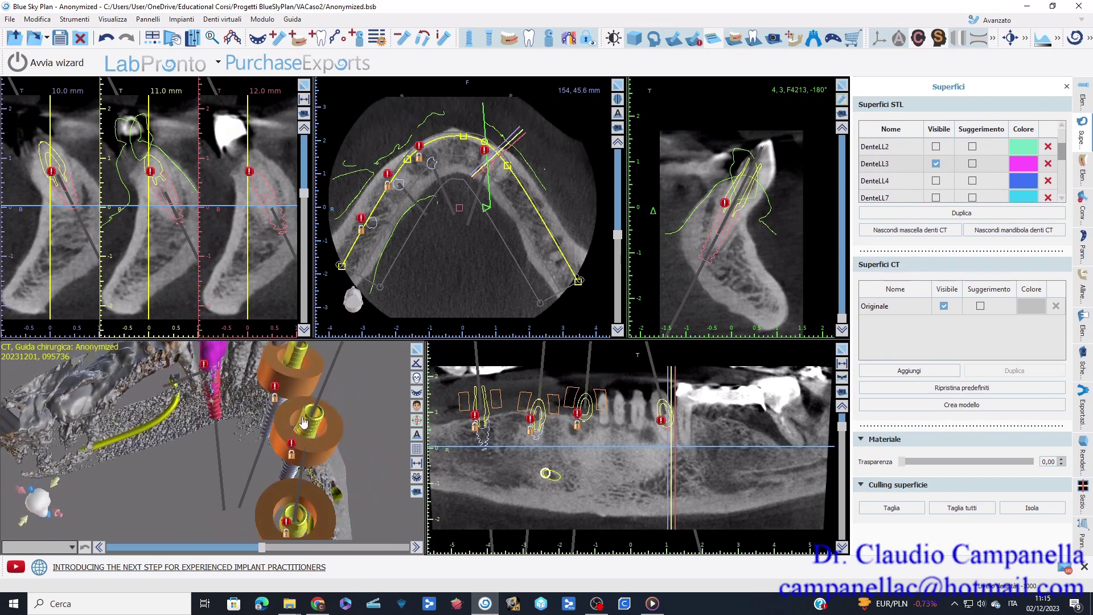
# - Lower the CT surface's minimum threshold to 832 and show the bright green modelled-teeth STL surface
pyautogui.moveTo(263, 552); pyautogui.dragTo(231, 566)
pyautogui.moveTo(168, 436); pyautogui.dragTo(199, 488)
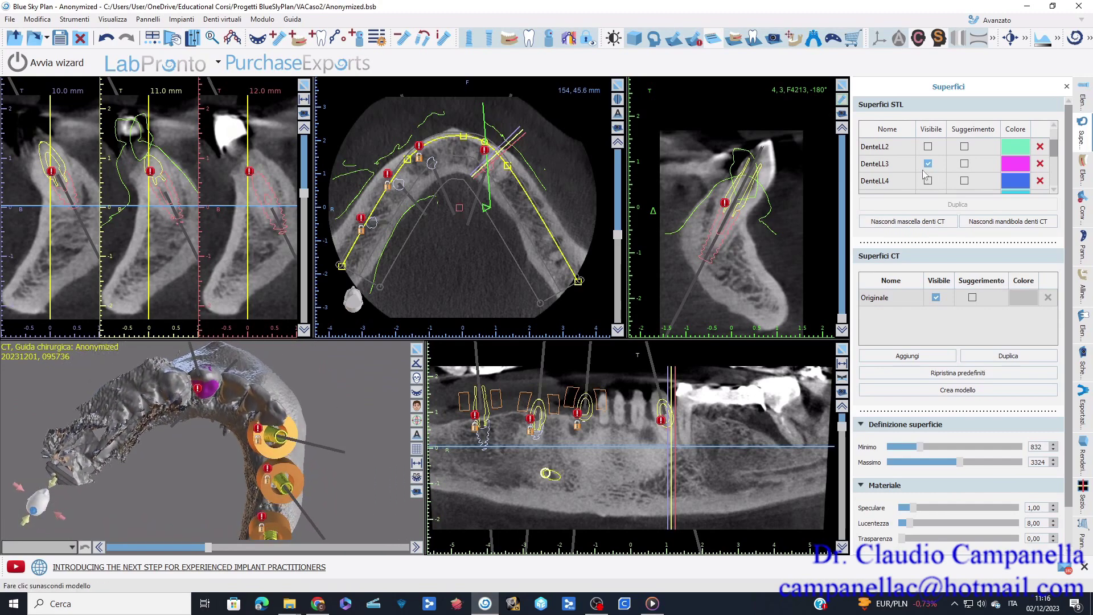
pyautogui.moveTo(1054, 149); pyautogui.dragTo(1063, 169)
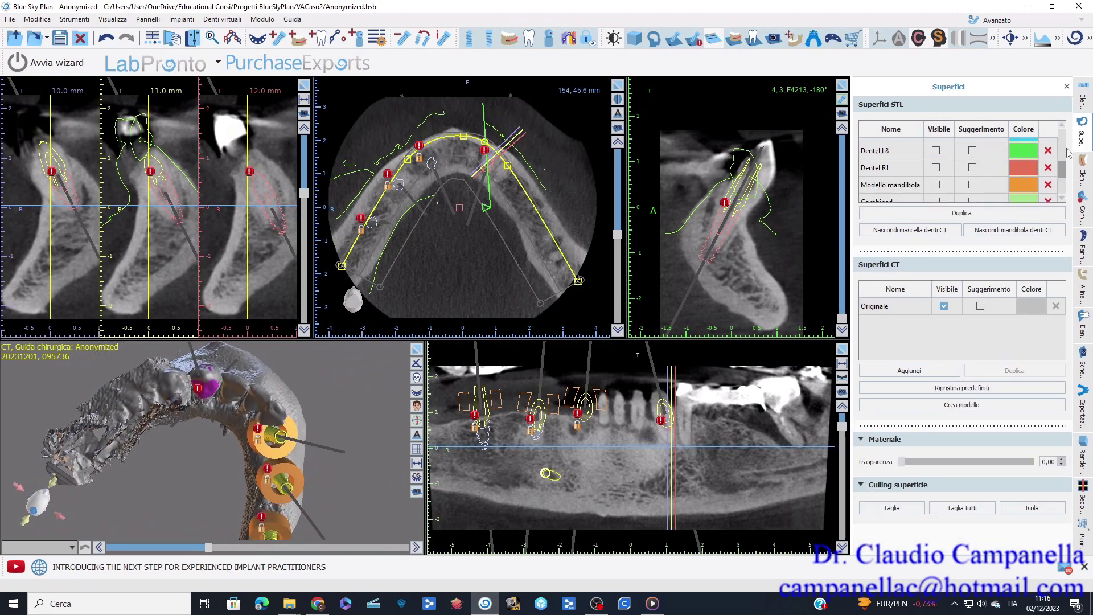
pyautogui.scroll(-2, 1025, 171)
pyautogui.click(1005, 194)
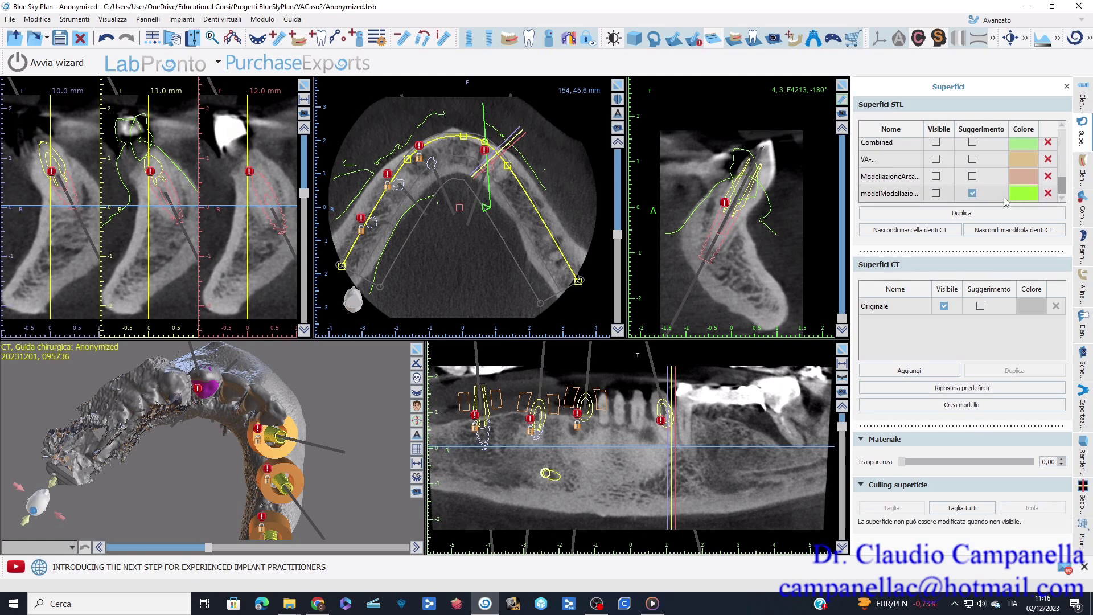
pyautogui.click(935, 193)
pyautogui.moveTo(179, 500); pyautogui.dragTo(218, 464)
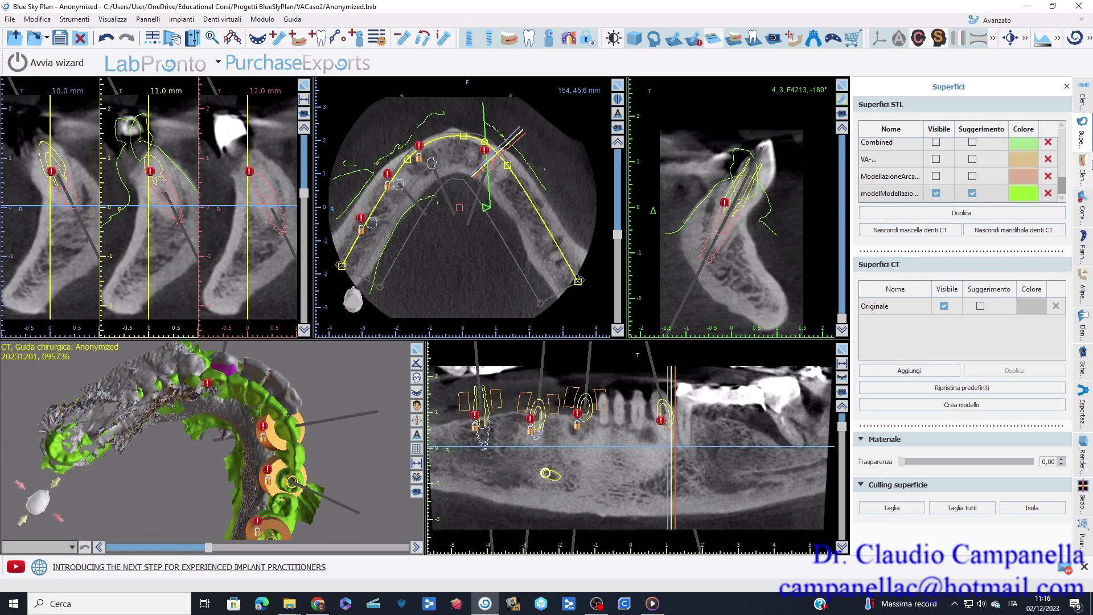
# - Show the F4213's guide tube and lock the implant
pyautogui.click(1082, 130)
pyautogui.click(1032, 161)
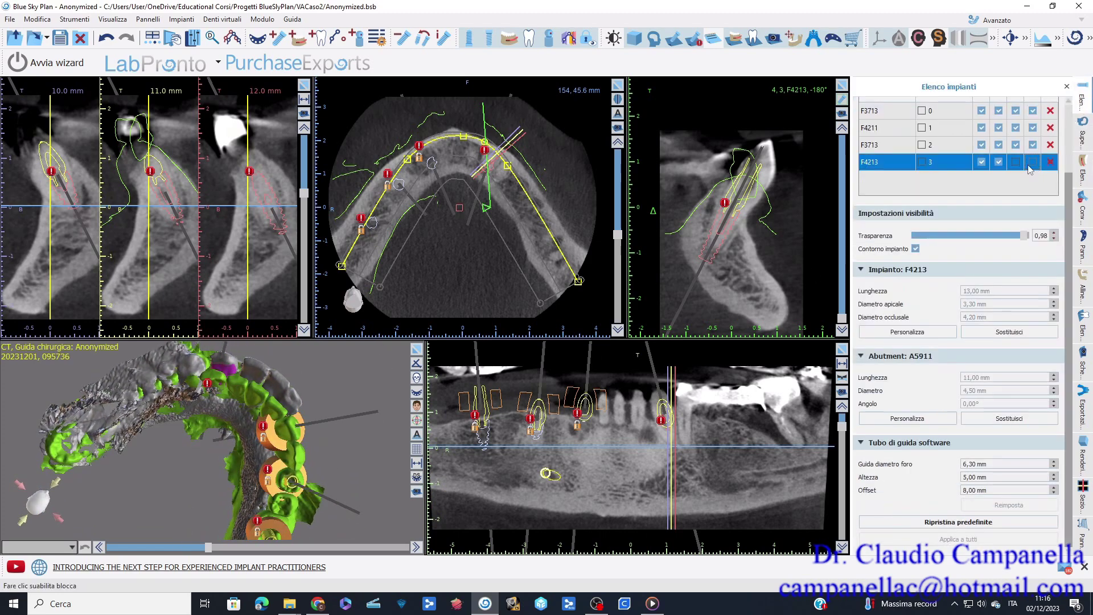
pyautogui.click(1015, 162)
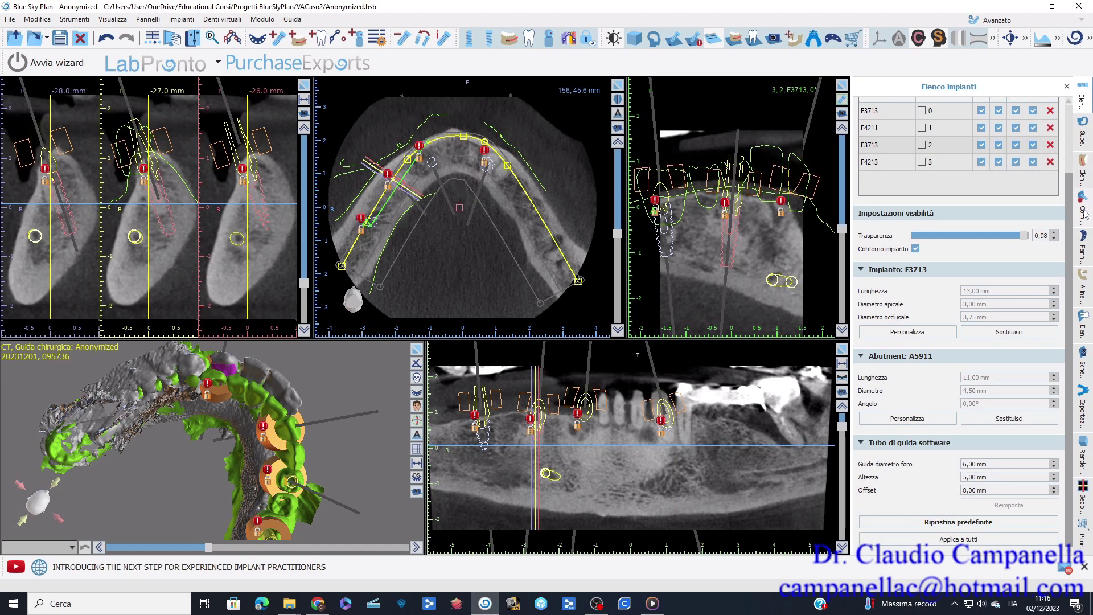
# - Hide the original CT surface
pyautogui.click(1084, 130)
pyautogui.click(942, 300)
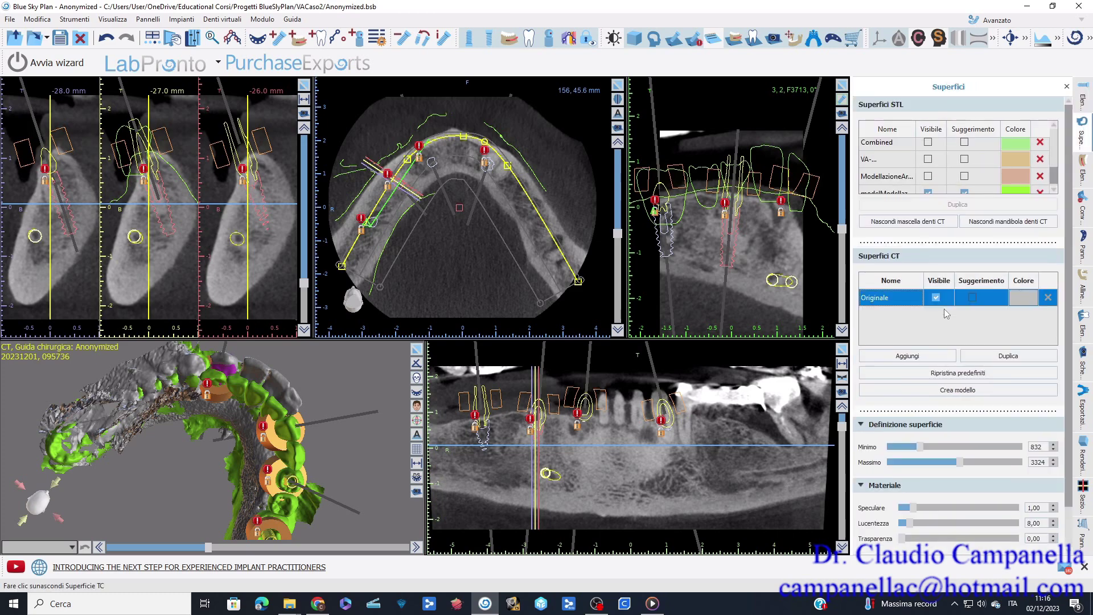
pyautogui.click(937, 299)
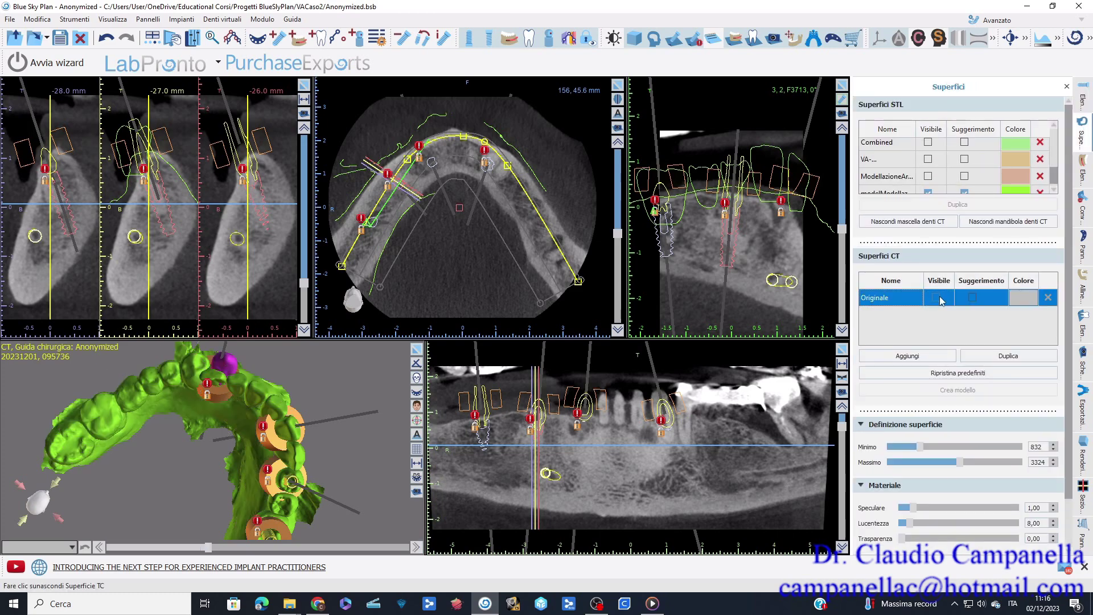
# - Review the implant validation results against the guide tubes in 3D, and select the F4211 in the implant list
pyautogui.click(1083, 211)
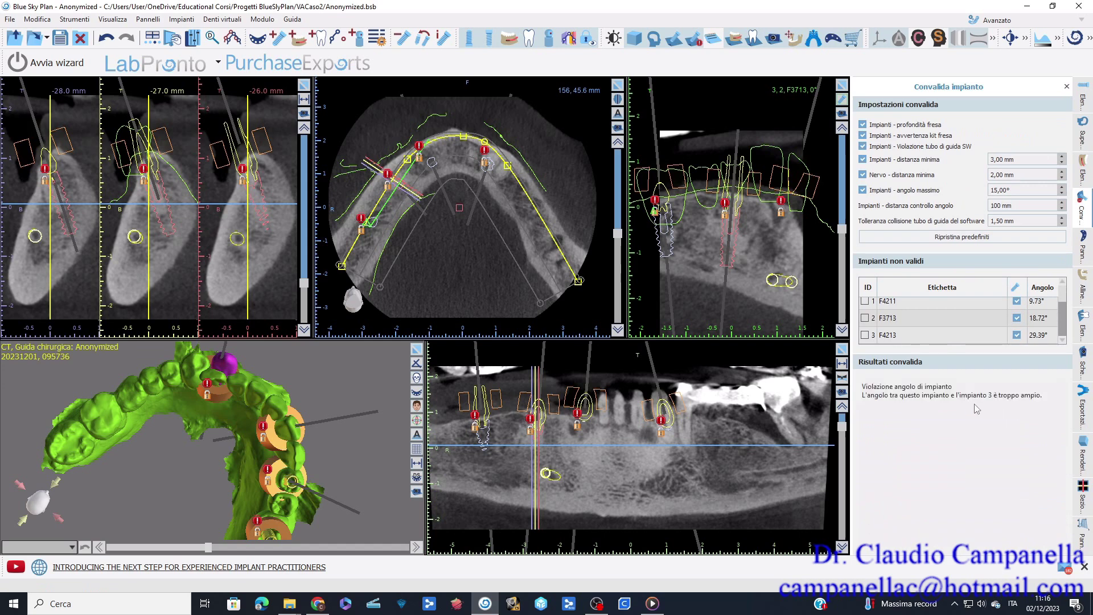
pyautogui.moveTo(398, 491); pyautogui.dragTo(342, 459)
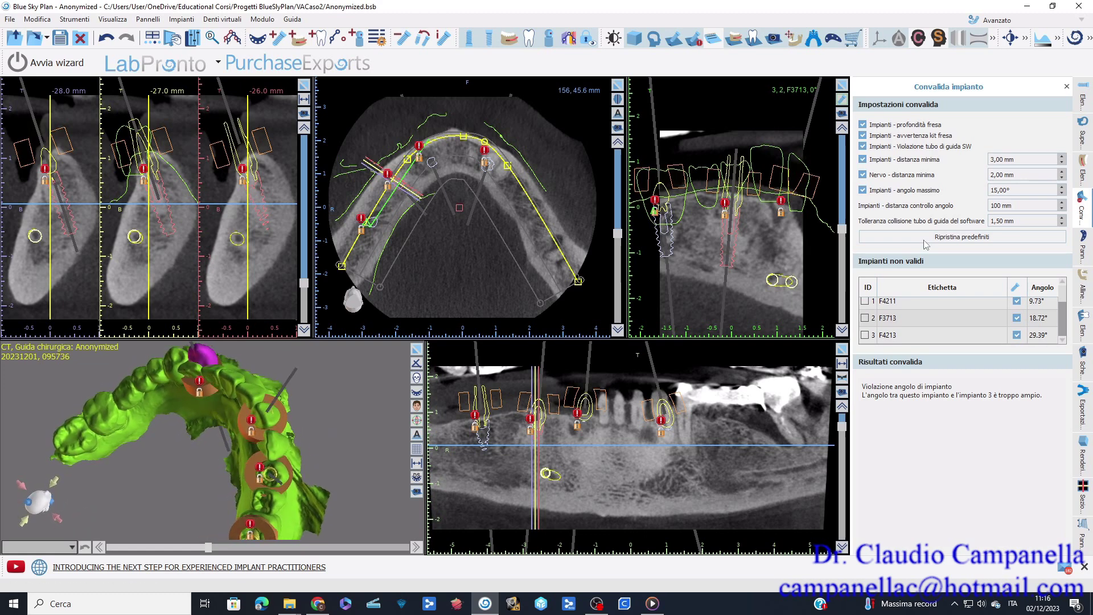
pyautogui.click(1084, 105)
pyautogui.click(920, 162)
pyautogui.click(921, 129)
# - Hide the modelled-teeth STL surface and show the orange VA scan surface
pyautogui.click(1085, 139)
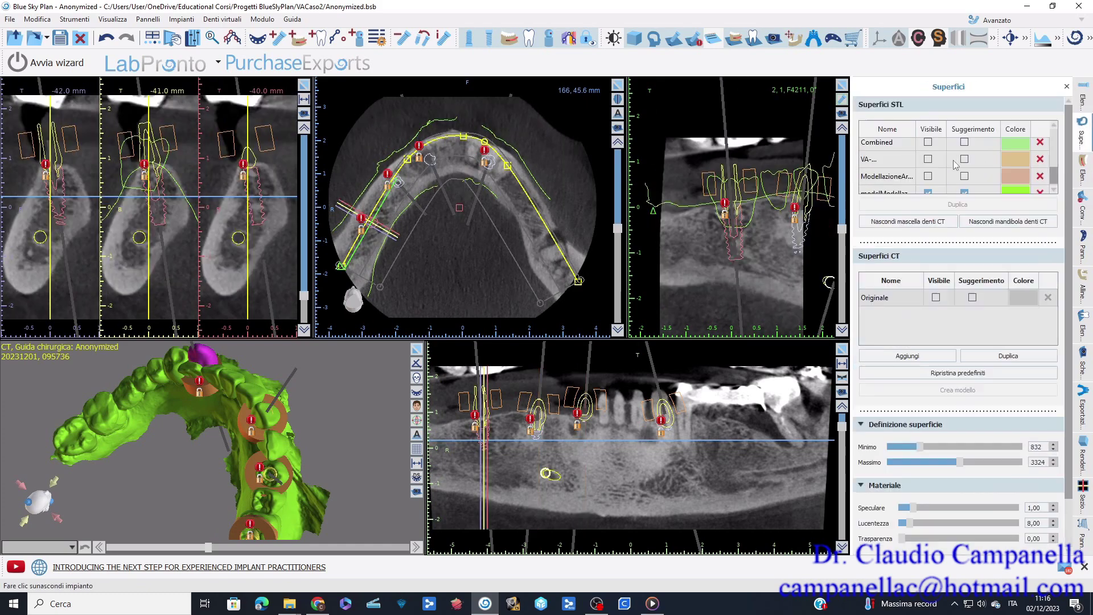
pyautogui.click(928, 193)
pyautogui.click(936, 195)
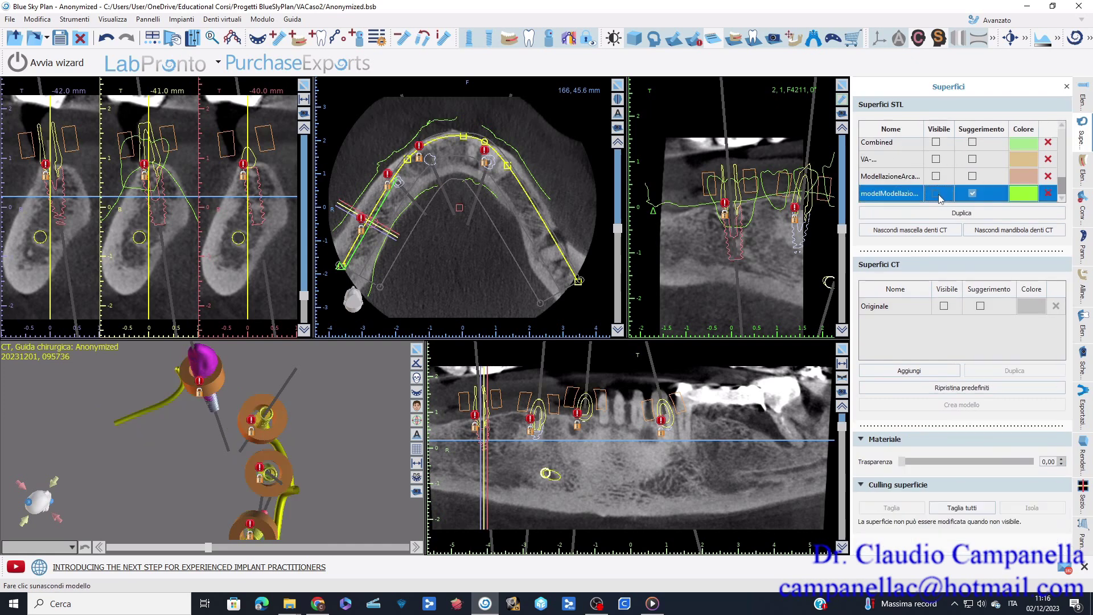
pyautogui.click(935, 146)
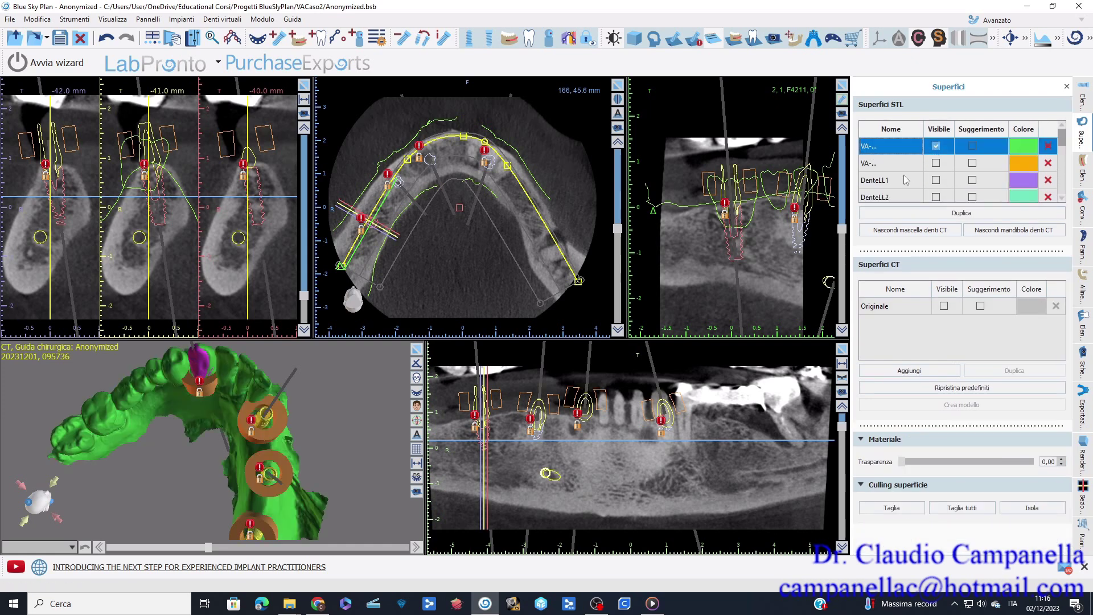
pyautogui.click(935, 146)
pyautogui.click(935, 162)
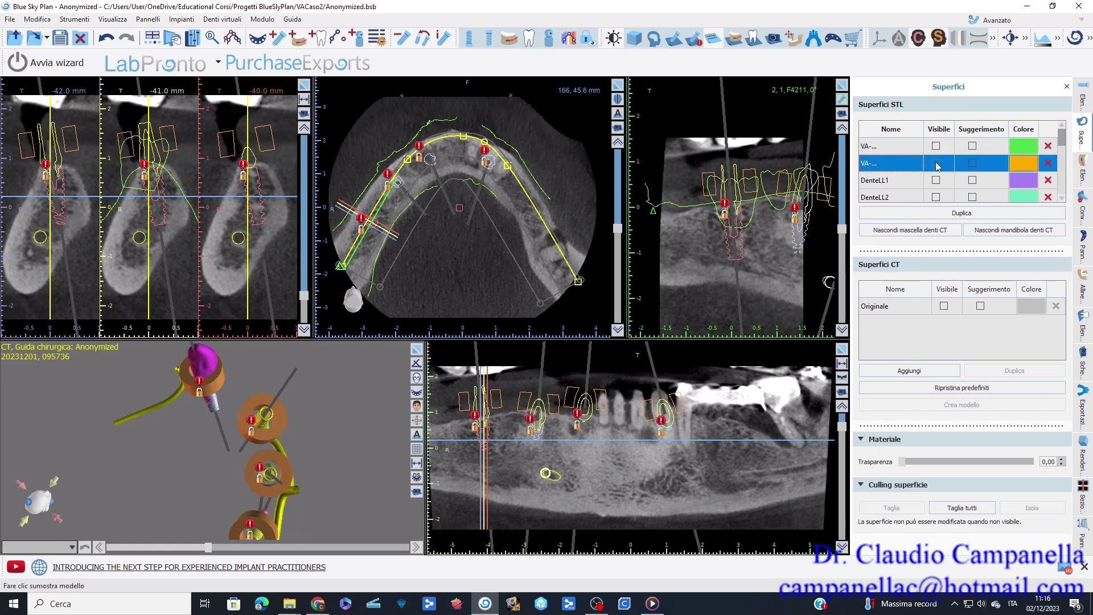
# - Hide the DenteLL3 tooth surface and inspect the F4213's guide tube between the teeth of the orange scan model
pyautogui.moveTo(364, 363); pyautogui.dragTo(359, 498)
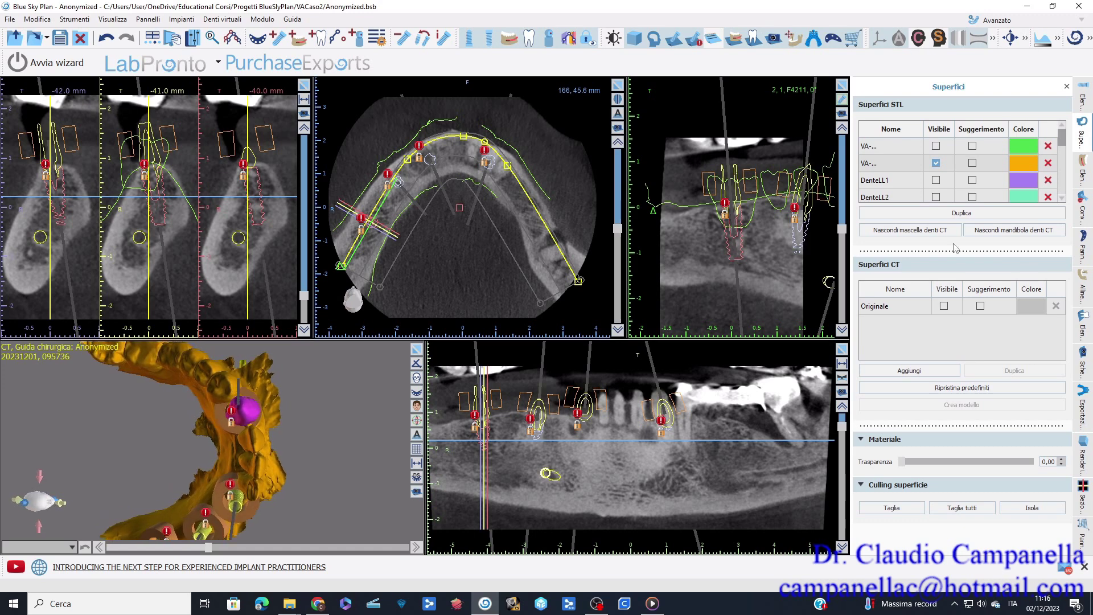
pyautogui.scroll(-1, 929, 185)
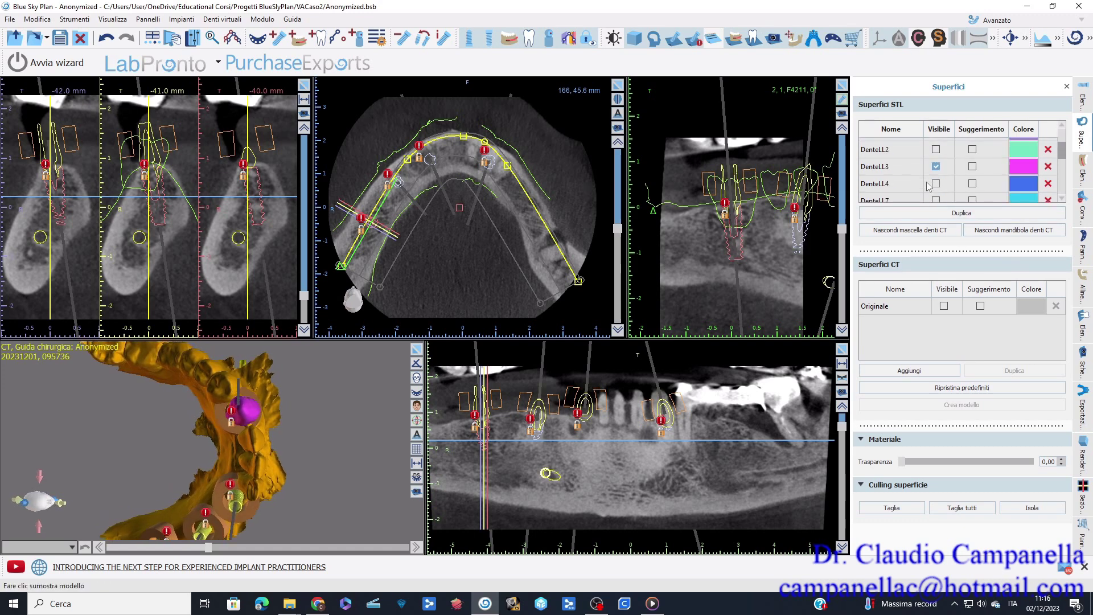
pyautogui.click(936, 166)
pyautogui.scroll(3, 342, 412)
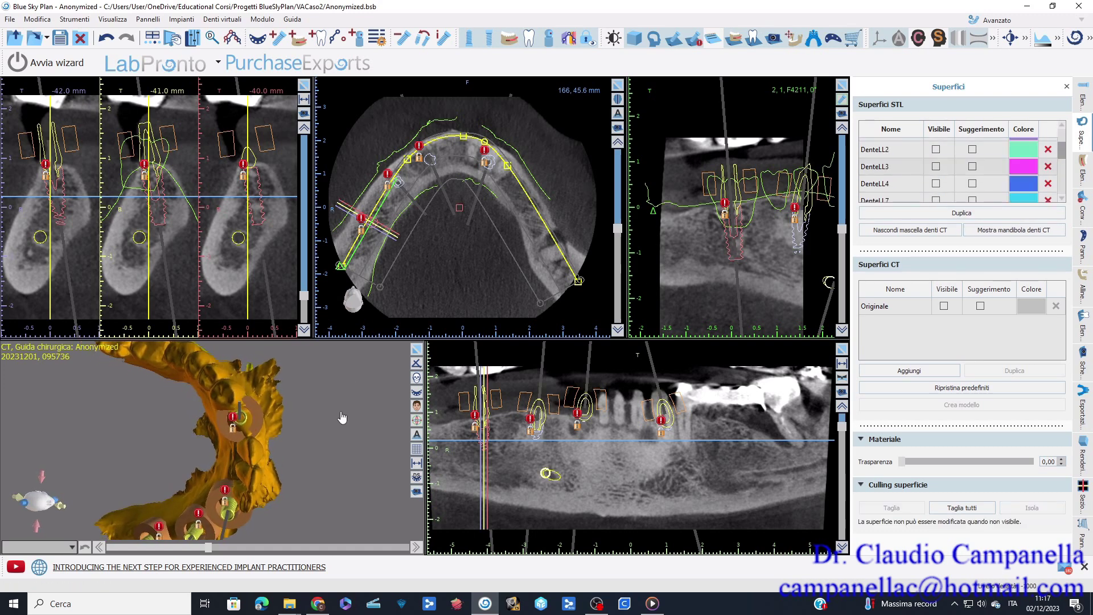
pyautogui.moveTo(326, 402); pyautogui.dragTo(327, 432)
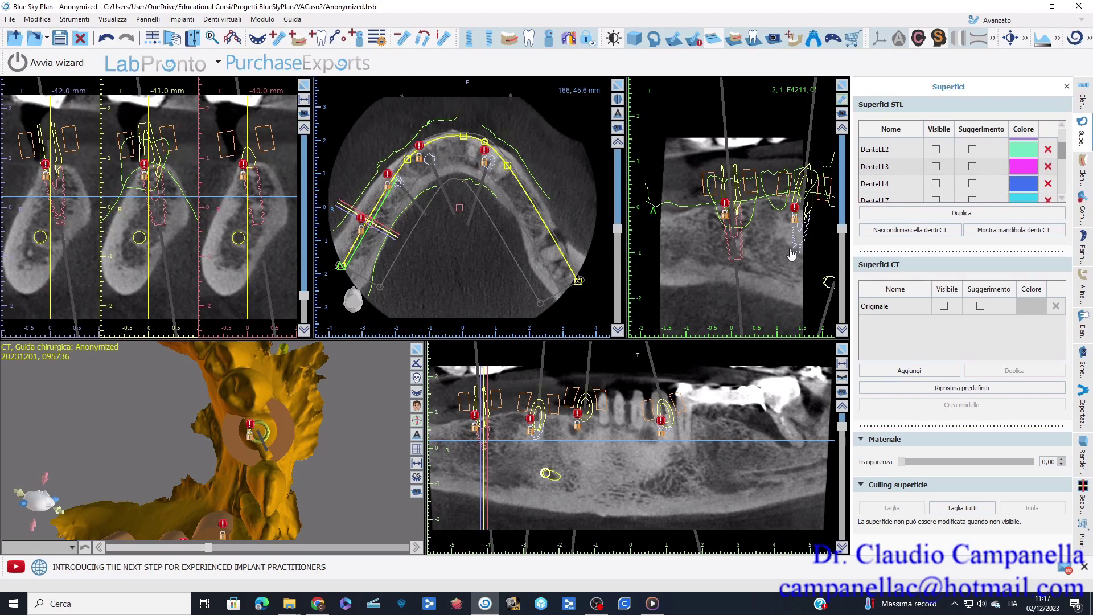
# - Select the F3713 with ID 2 and check its validation results
pyautogui.click(1084, 105)
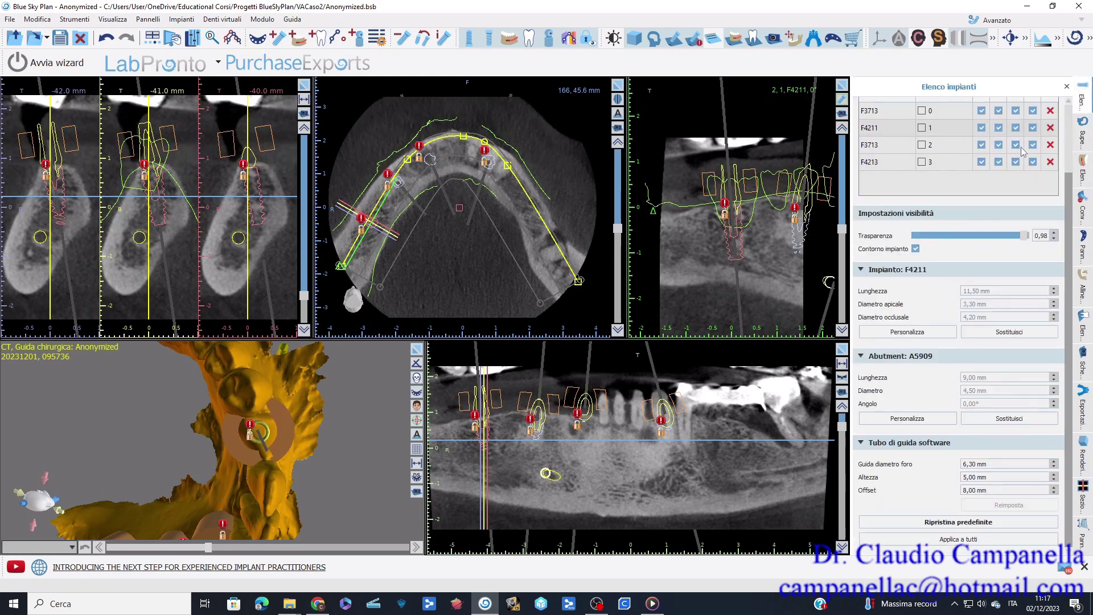
pyautogui.click(1022, 149)
pyautogui.click(1084, 217)
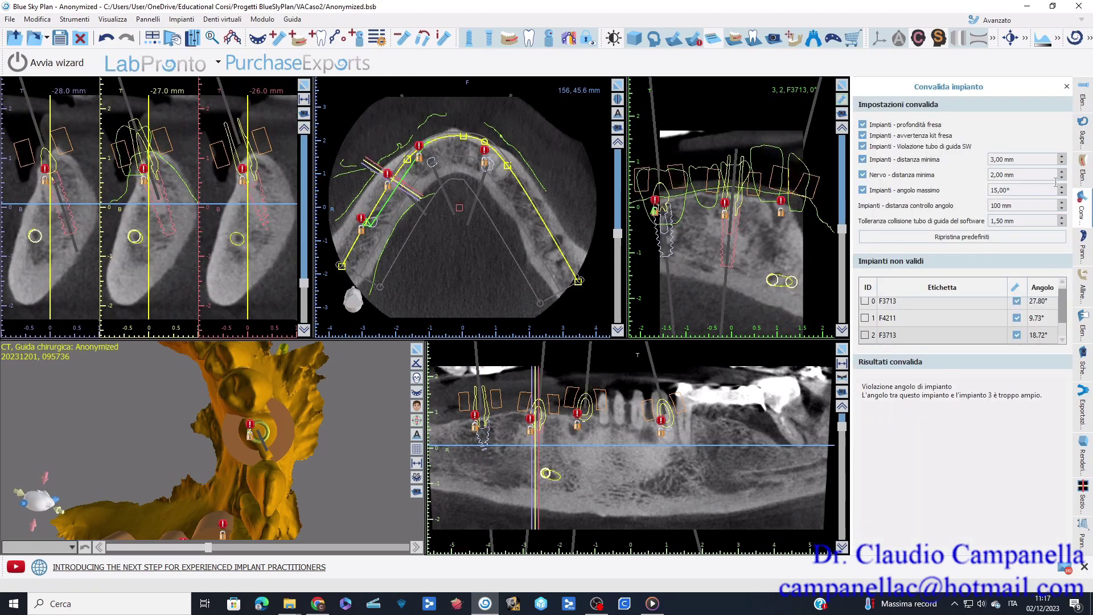
# - Select the F4213 in the implant list and unlock it
pyautogui.click(1083, 102)
pyautogui.click(997, 136)
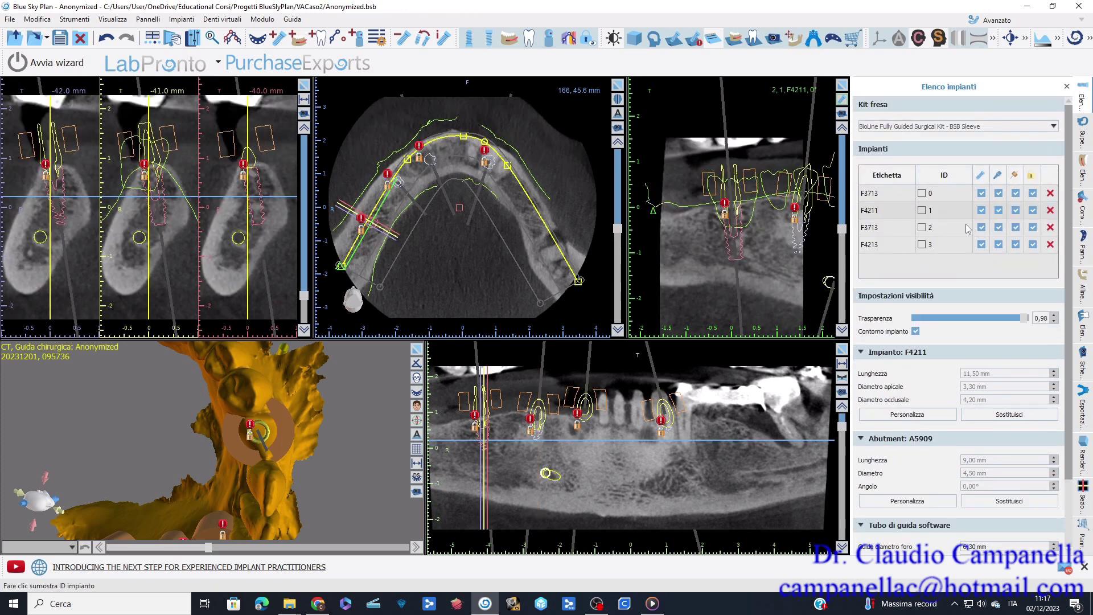
pyautogui.click(870, 245)
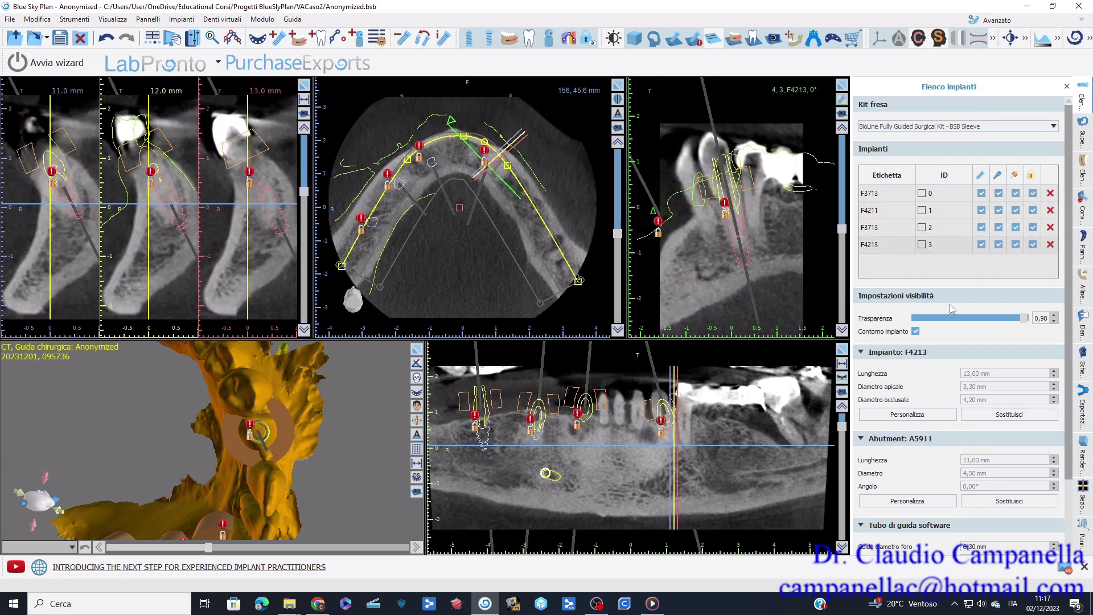
pyautogui.click(1033, 244)
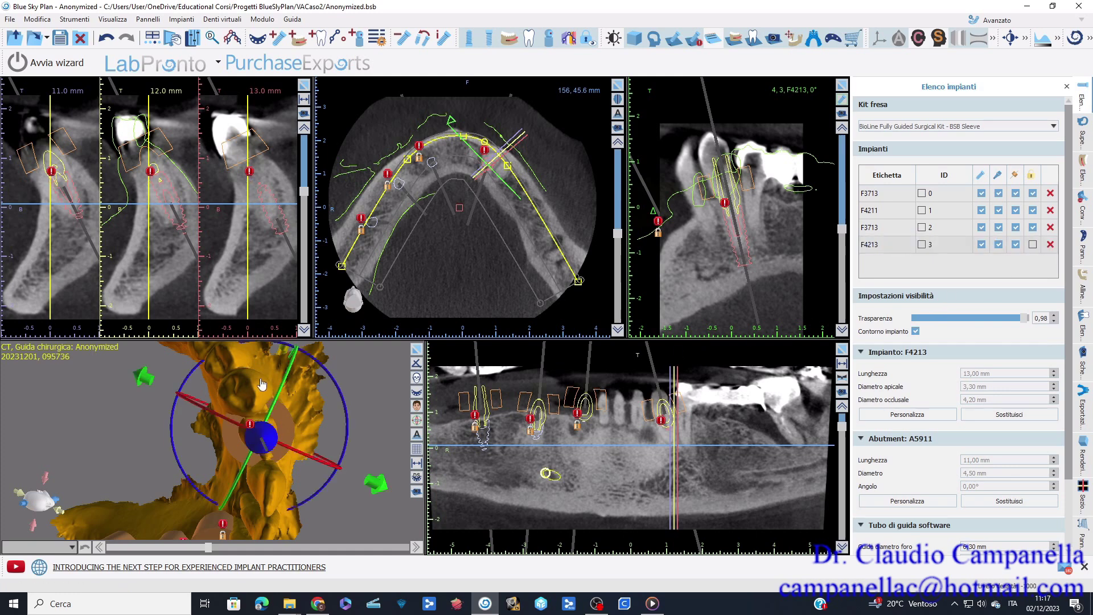
# - Rotate the F4213 about its axis, and shift it along the ridge and upward relative to the neighbouring teeth in 3D
pyautogui.moveTo(342, 385); pyautogui.dragTo(320, 414)
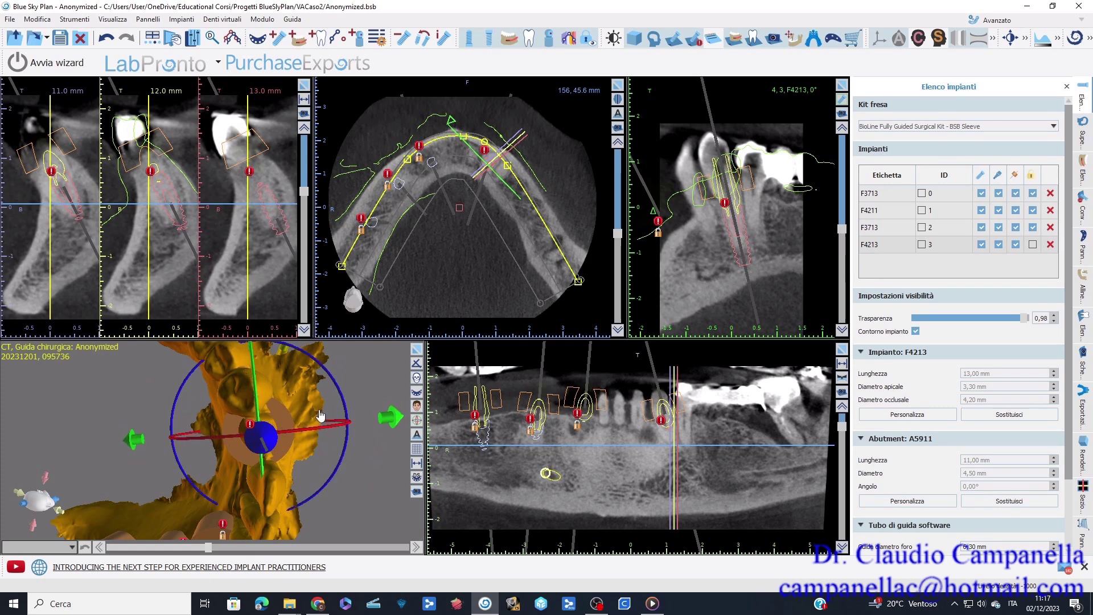
pyautogui.scroll(-2, 357, 526)
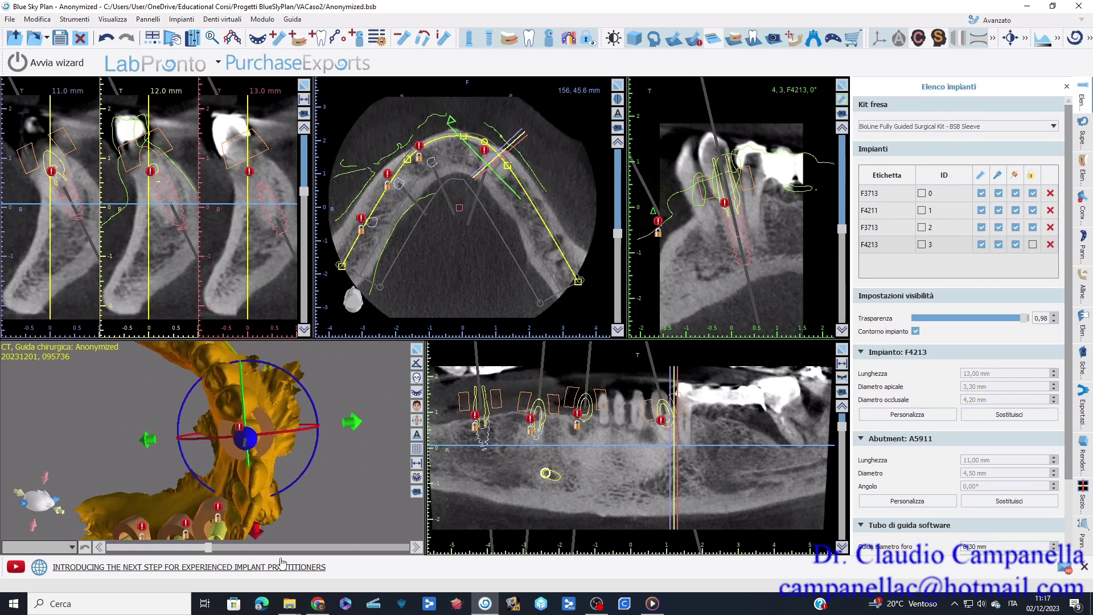
pyautogui.moveTo(259, 452)
pyautogui.moveTo(257, 529)
pyautogui.mouseDown()
pyautogui.moveTo(259, 541)
pyautogui.moveTo(272, 528)
pyautogui.mouseUp()
pyautogui.moveTo(354, 511); pyautogui.dragTo(189, 539)
pyautogui.moveTo(212, 482); pyautogui.dragTo(249, 463)
pyautogui.moveTo(337, 440); pyautogui.dragTo(222, 434)
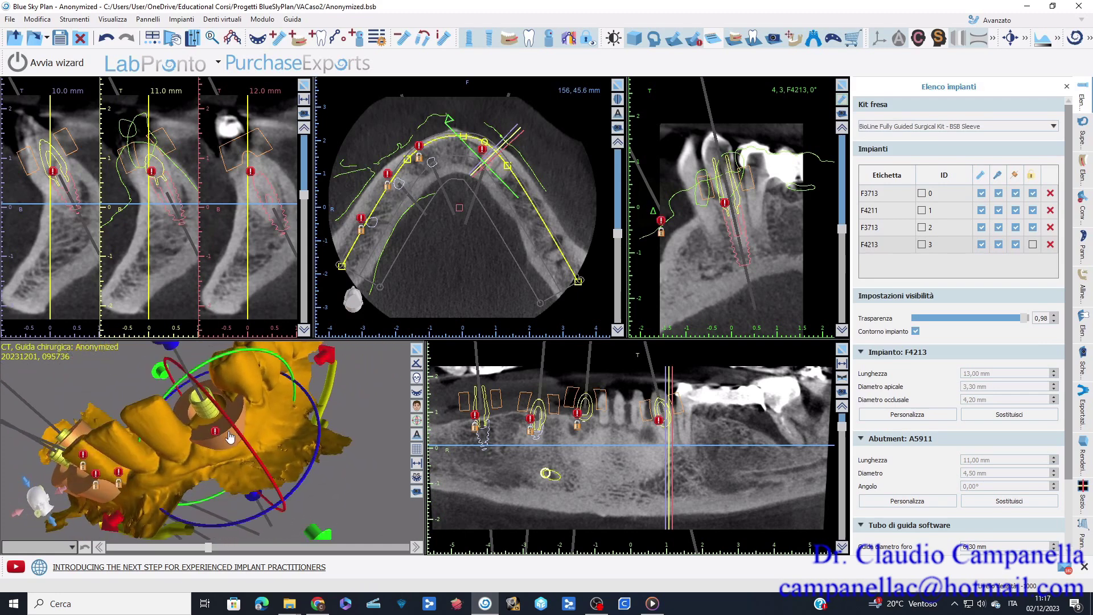
pyautogui.moveTo(172, 353); pyautogui.dragTo(168, 331)
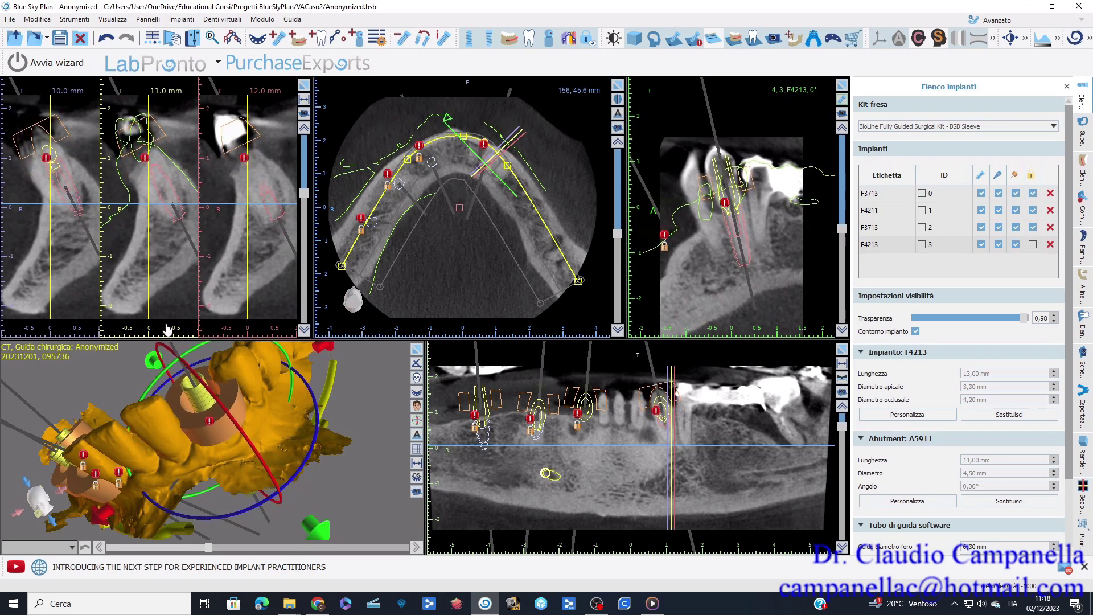
# - Check the F4213's implant validation results and slightly adjust the implant's position in the 3D view
pyautogui.click(1083, 204)
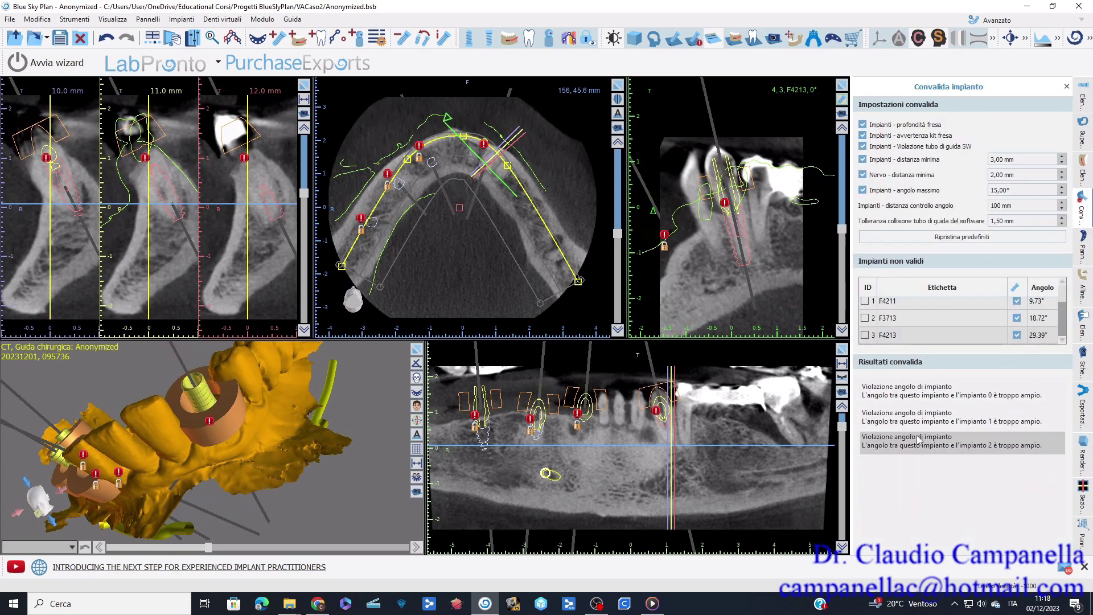
pyautogui.click(228, 417)
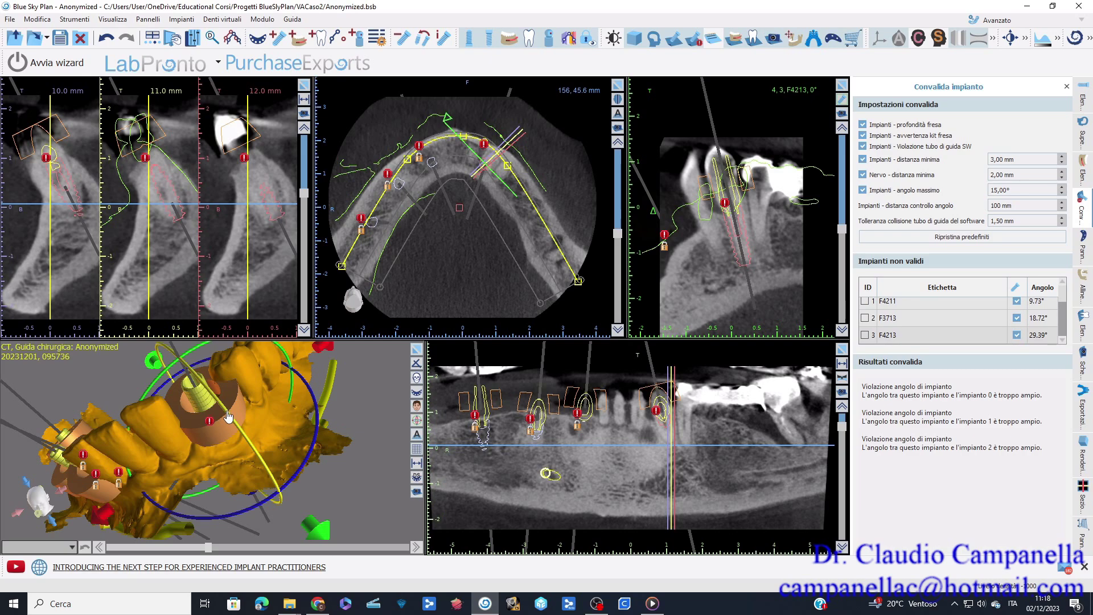
pyautogui.scroll(2, 174, 365)
pyautogui.scroll(-3, 173, 364)
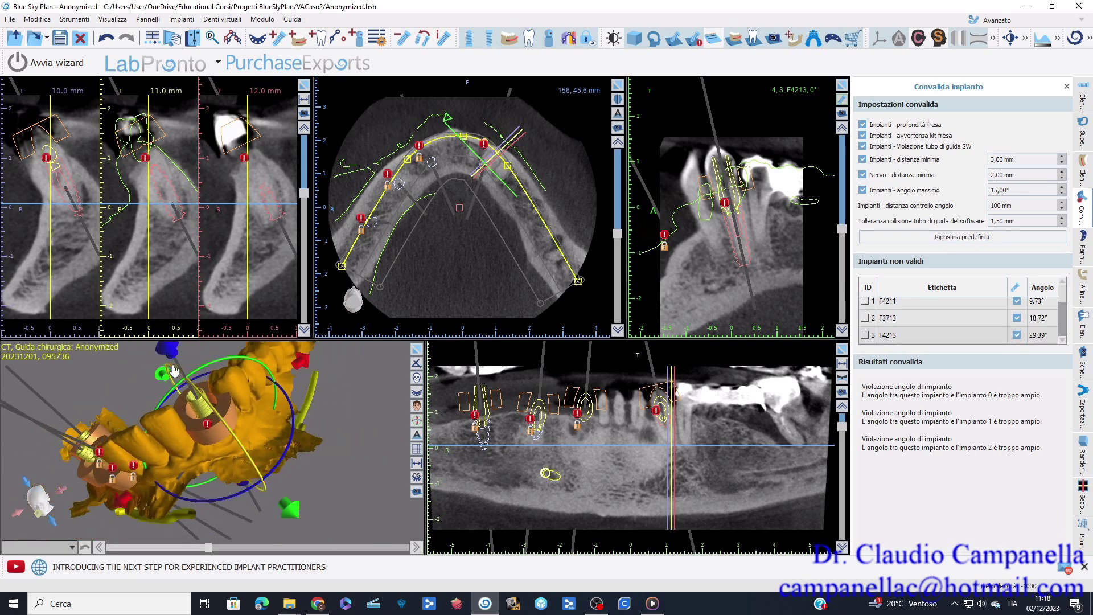
pyautogui.moveTo(173, 351); pyautogui.dragTo(172, 343)
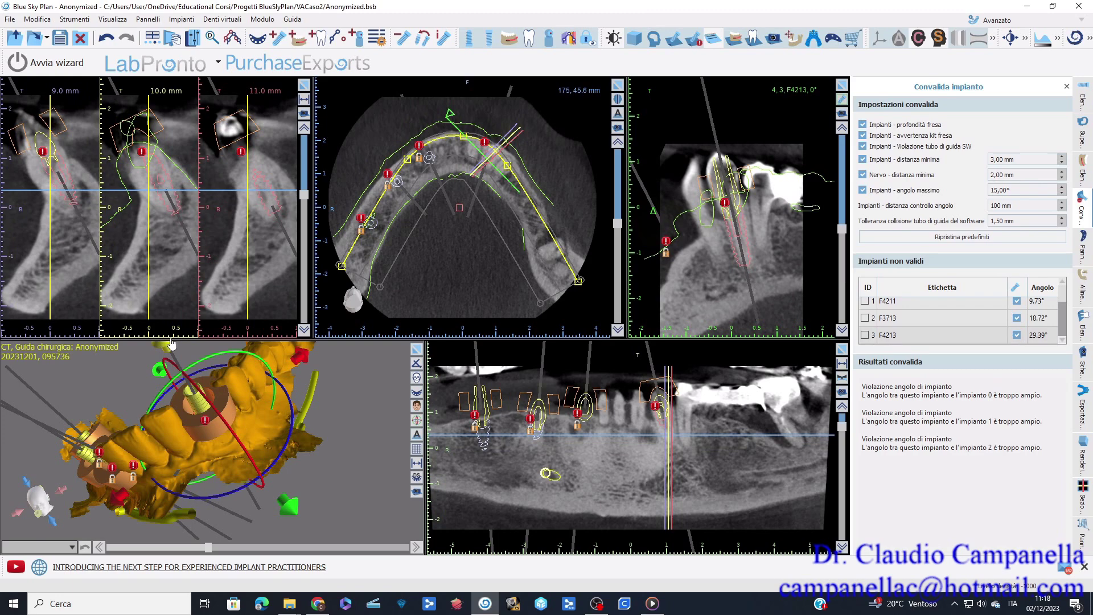
pyautogui.moveTo(107, 381); pyautogui.dragTo(181, 458)
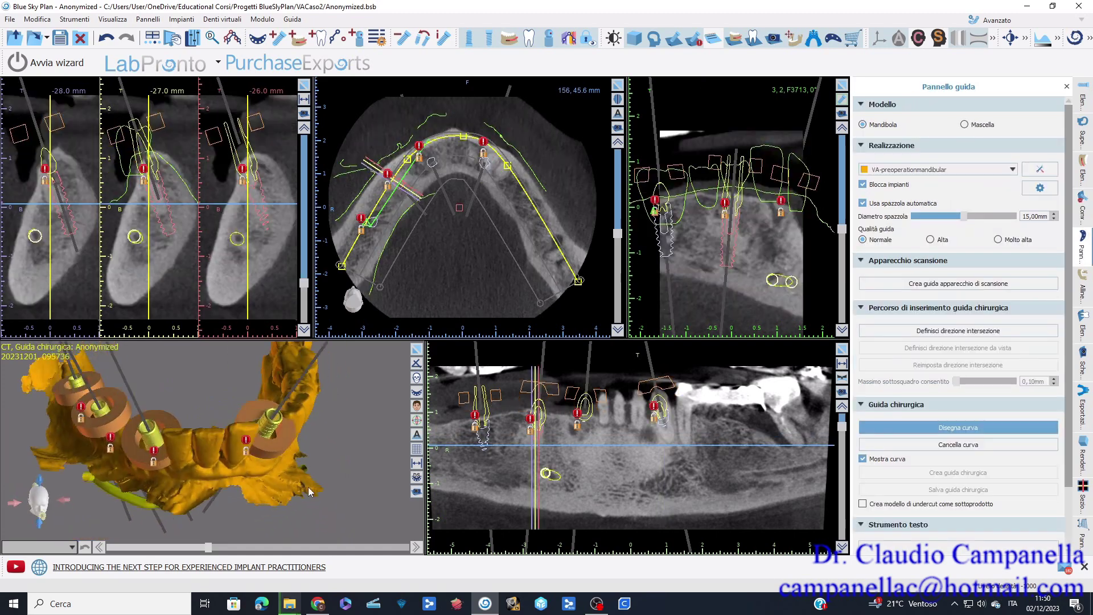
# - Restart surgical guide curve drawing on VA-preoperationmandibular and enlarge the 3D view to fill the workspace
pyautogui.moveTo(306, 473); pyautogui.dragTo(300, 409)
pyautogui.moveTo(296, 392); pyautogui.dragTo(275, 564)
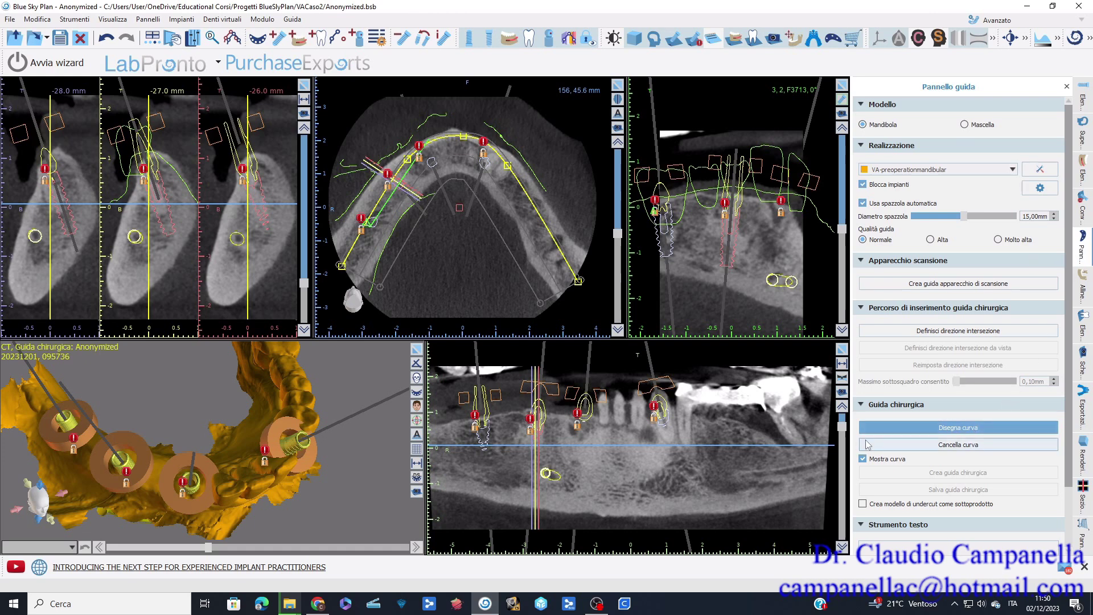
pyautogui.click(946, 431)
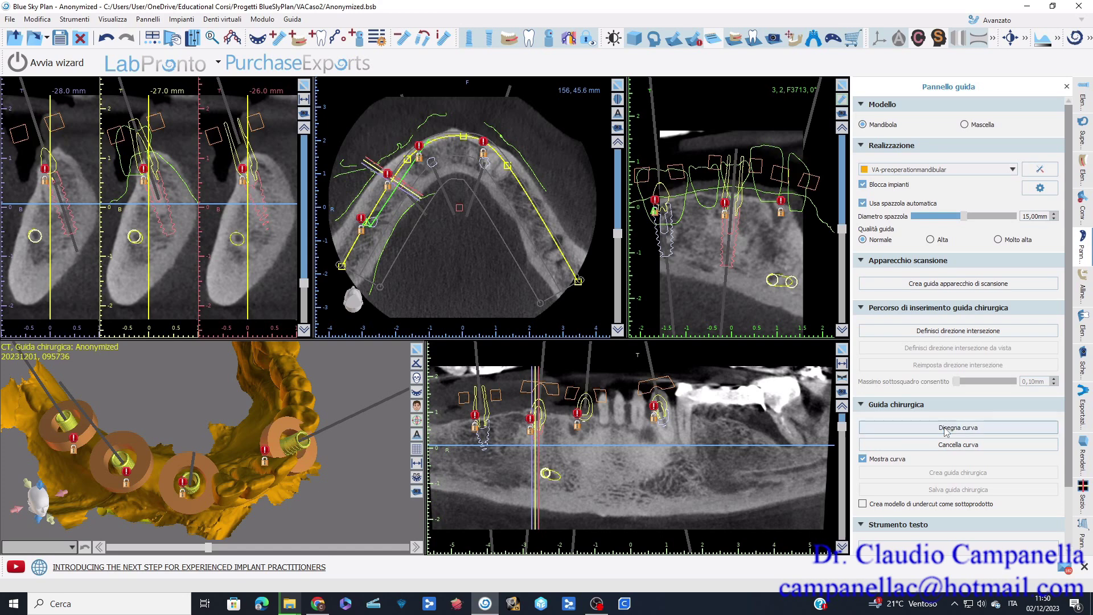
pyautogui.click(946, 431)
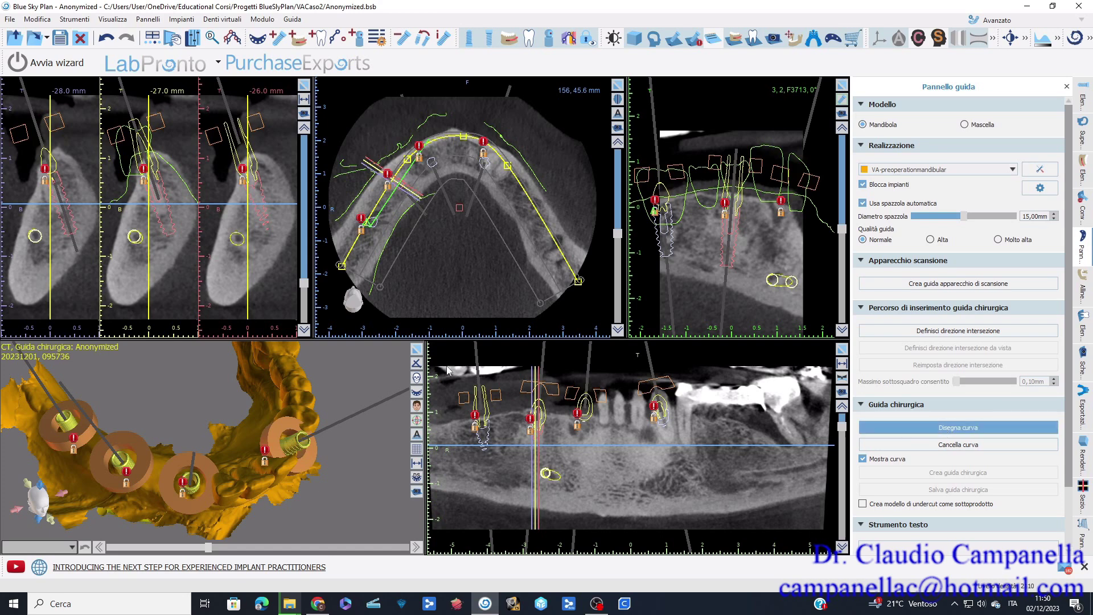
pyautogui.click(418, 349)
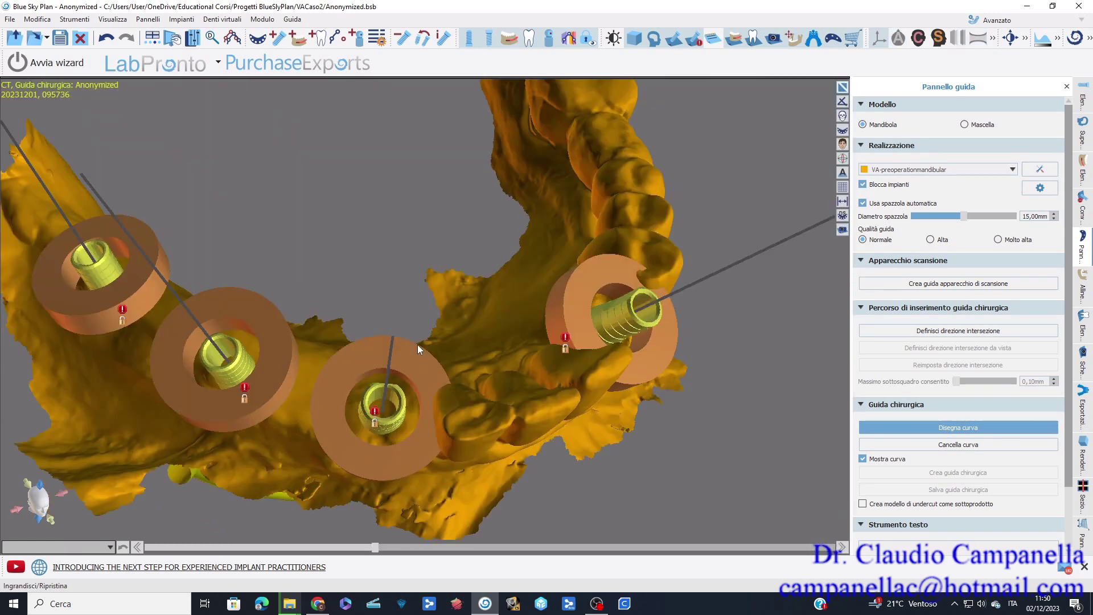
# - Draw the first part of the guide curve on the ridge's cheek side, passing below the three neighbouring guide tubes
pyautogui.scroll(-5, 520, 445)
pyautogui.moveTo(518, 445); pyautogui.dragTo(589, 459)
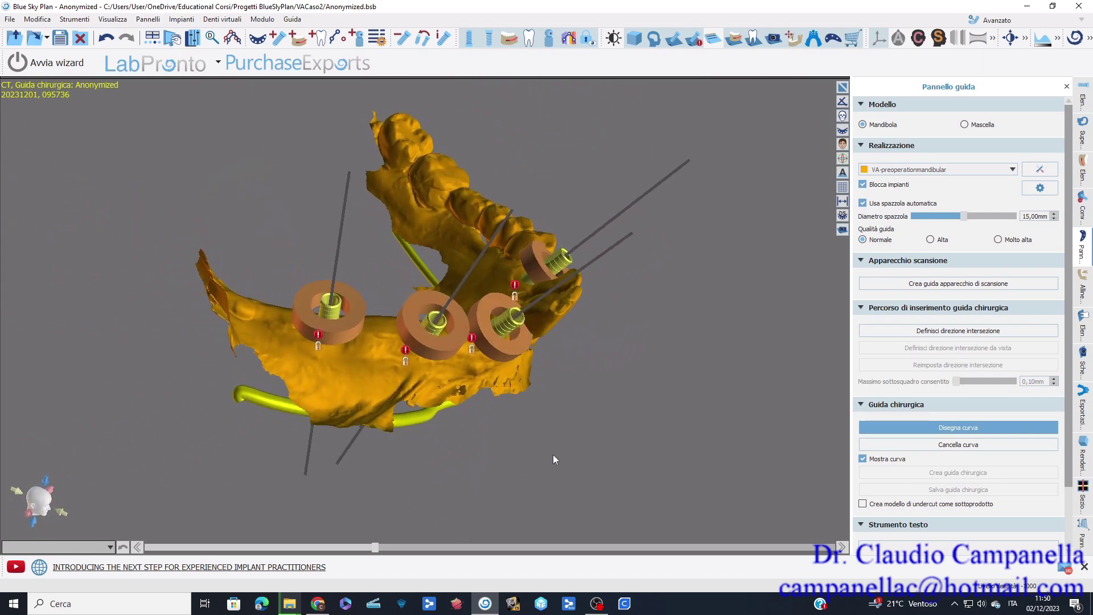
pyautogui.click(270, 333)
pyautogui.click(293, 360)
pyautogui.click(335, 379)
pyautogui.click(398, 377)
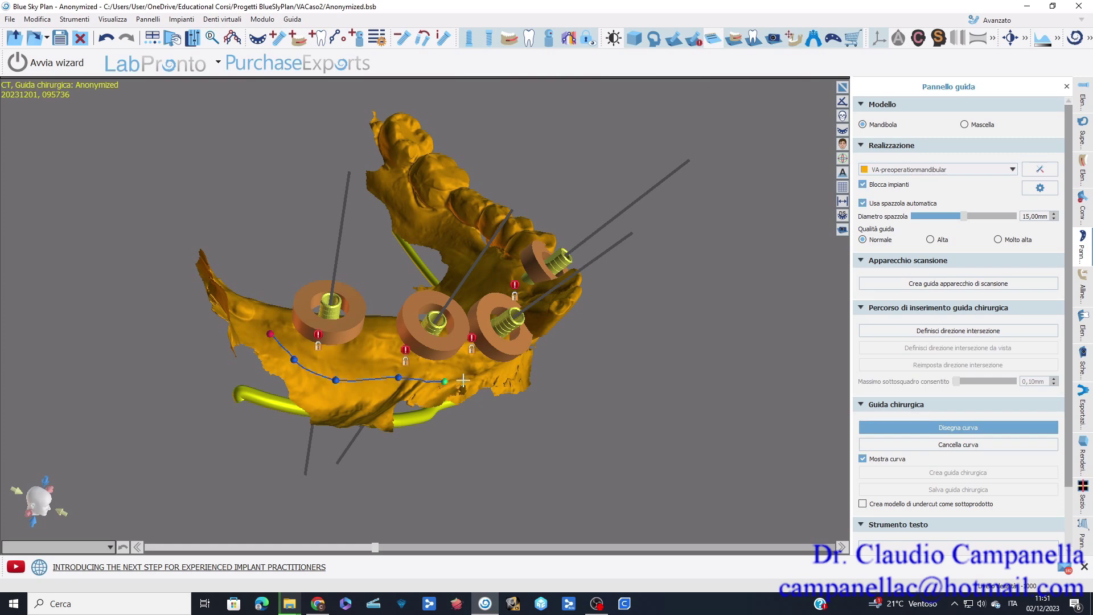
pyautogui.click(499, 372)
# - Continue the guide curve upward and across the outer surfaces of the front teeth
pyautogui.moveTo(593, 346); pyautogui.dragTo(462, 323)
pyautogui.click(457, 320)
pyautogui.click(473, 272)
pyautogui.click(495, 266)
# - Continue the guide curve below the F4213's guide tube and along the cheek side of the teeth behind it
pyautogui.moveTo(588, 305); pyautogui.dragTo(380, 281, button='right')
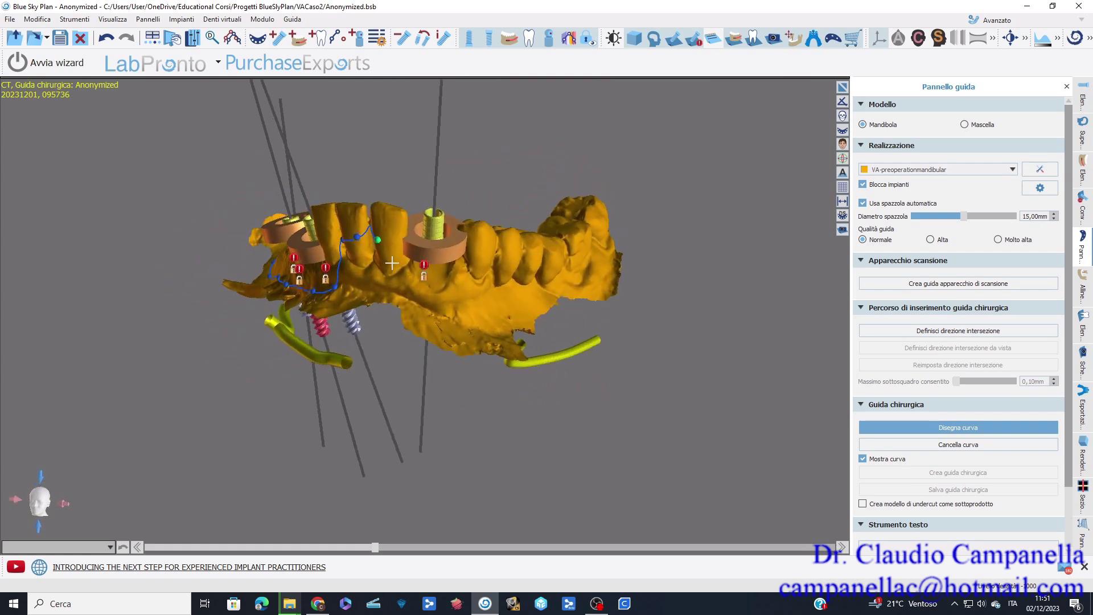
pyautogui.click(409, 287)
pyautogui.click(534, 293)
pyautogui.moveTo(486, 302); pyautogui.dragTo(481, 259)
pyautogui.moveTo(508, 279); pyautogui.dragTo(508, 274, button='right')
pyautogui.moveTo(502, 290); pyautogui.dragTo(510, 249)
pyautogui.moveTo(525, 292); pyautogui.dragTo(558, 261)
pyautogui.moveTo(620, 261); pyautogui.dragTo(497, 366, button='right')
pyautogui.click(484, 352)
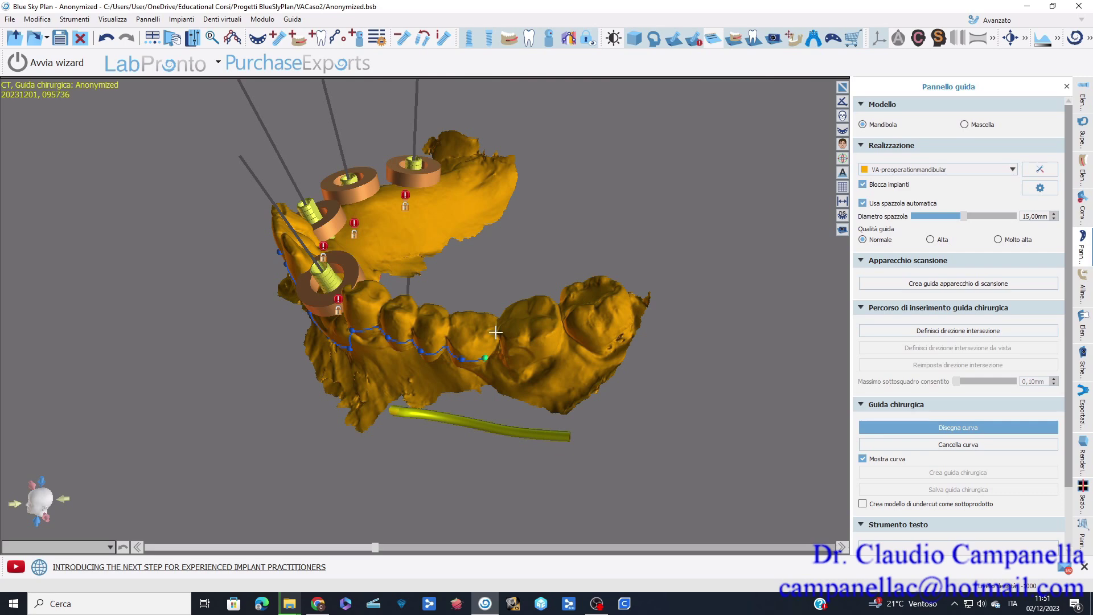
# - Take the guide curve across the tooth row in front of the molars and along the tongue side towards the front teeth
pyautogui.moveTo(678, 298); pyautogui.dragTo(166, 338, button='right')
pyautogui.click(288, 279)
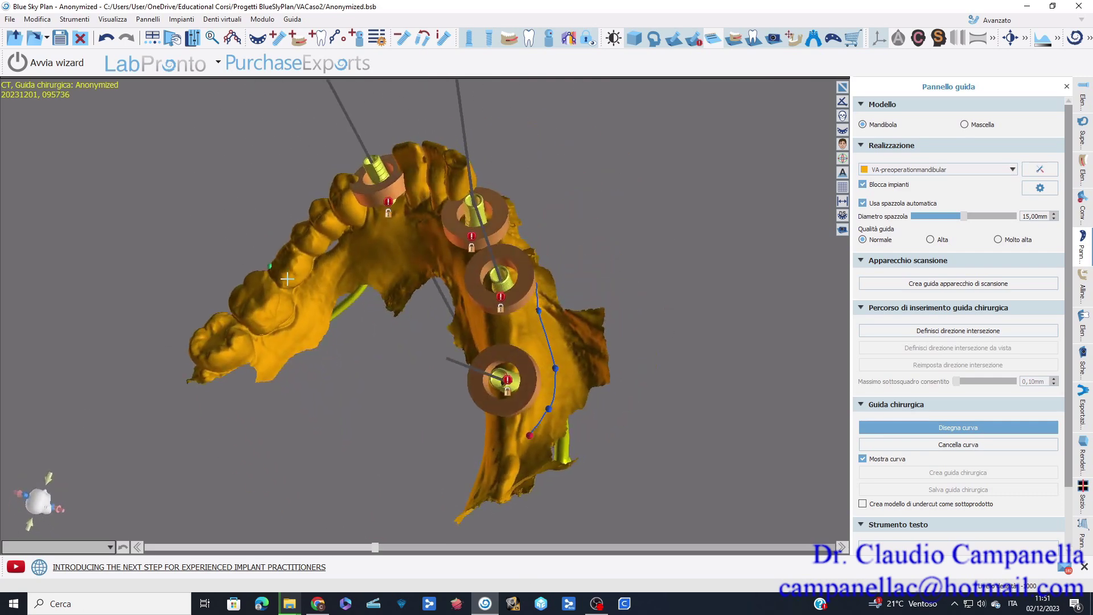
pyautogui.click(307, 288)
pyautogui.click(337, 261)
pyautogui.click(371, 230)
pyautogui.click(414, 215)
# - Extend the guide curve along the tongue side past the three guide tubes and close it at its starting point
pyautogui.moveTo(416, 217); pyautogui.dragTo(598, 135, button='right')
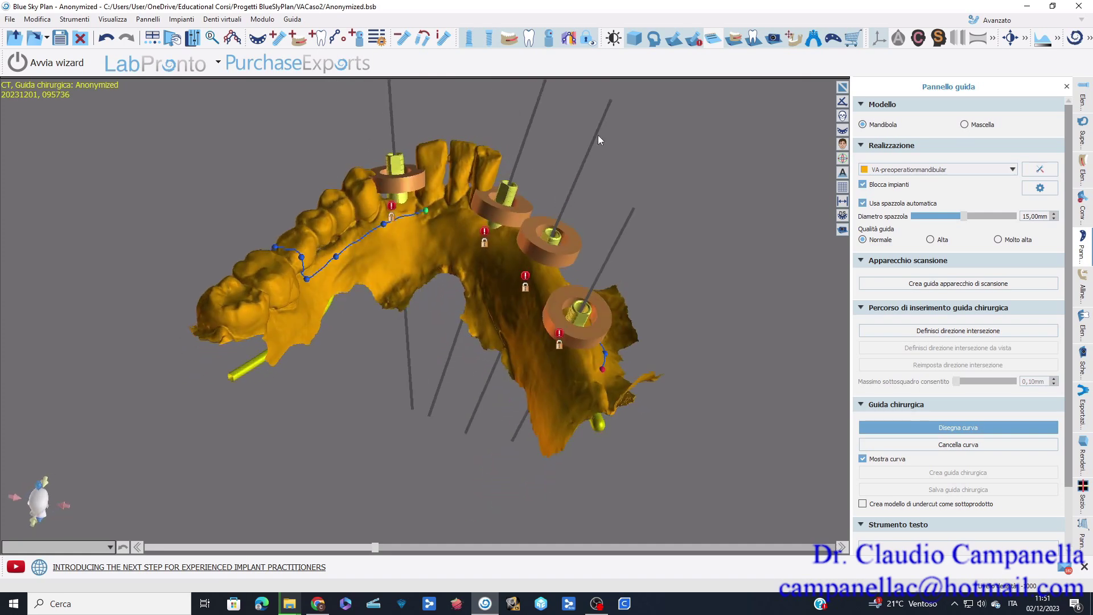
pyautogui.click(446, 215)
pyautogui.click(476, 249)
pyautogui.click(517, 323)
pyautogui.click(566, 399)
pyautogui.click(602, 370)
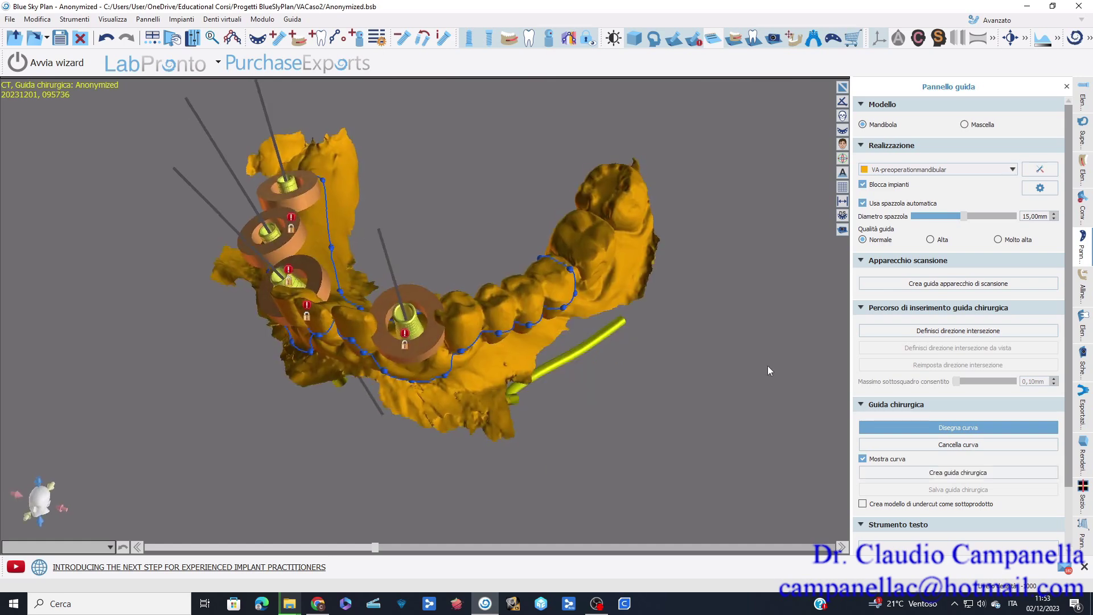
# - Check the closed curve around the jaw and create the surgical guide from it
pyautogui.moveTo(768, 366); pyautogui.dragTo(739, 393)
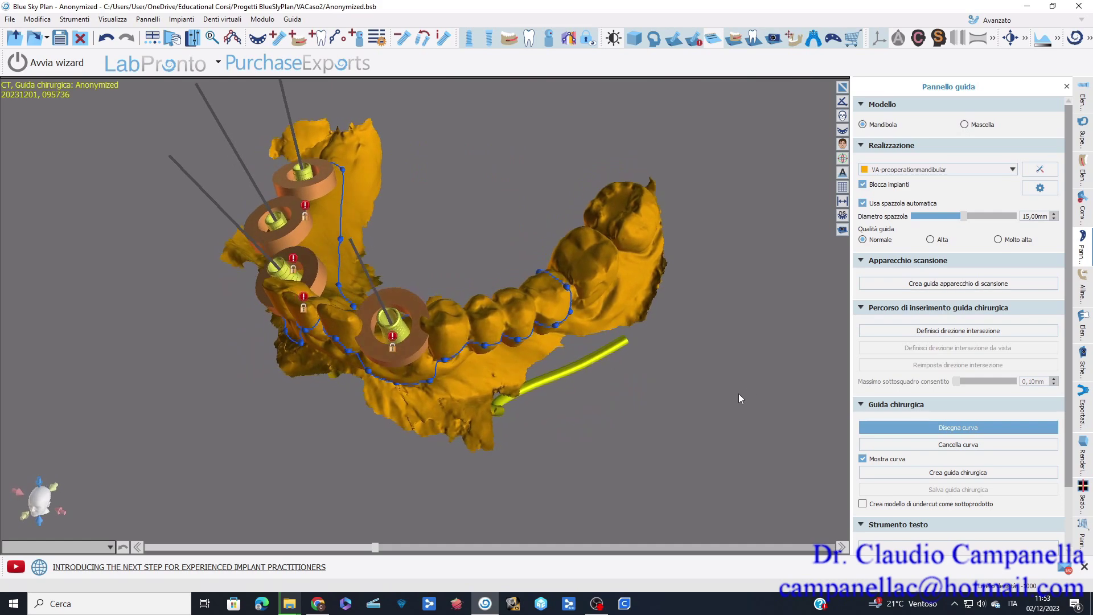
pyautogui.moveTo(373, 459); pyautogui.dragTo(564, 292)
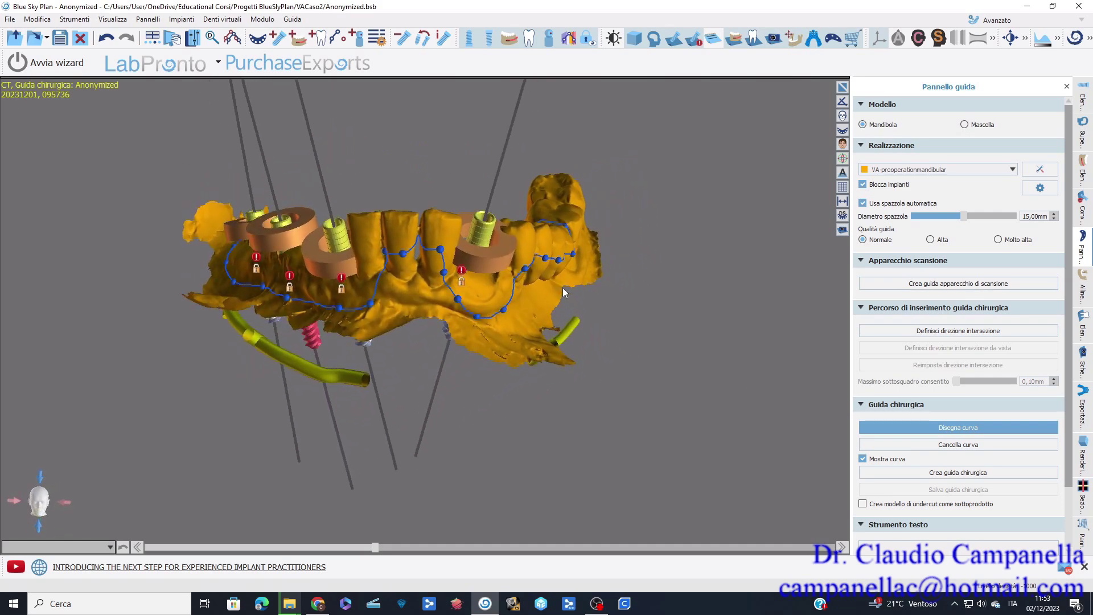
pyautogui.click(954, 475)
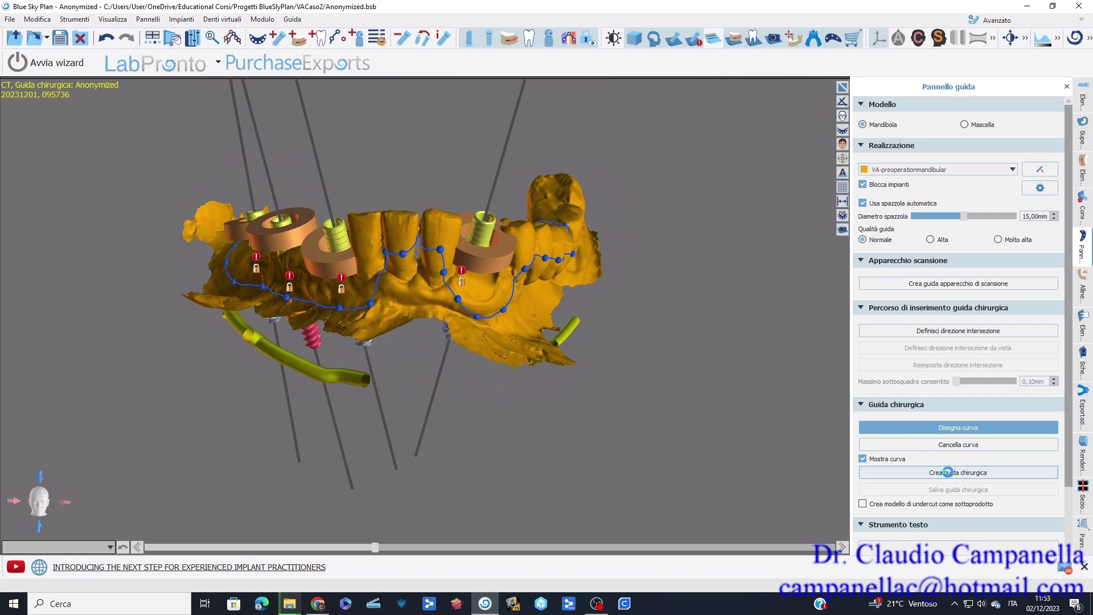
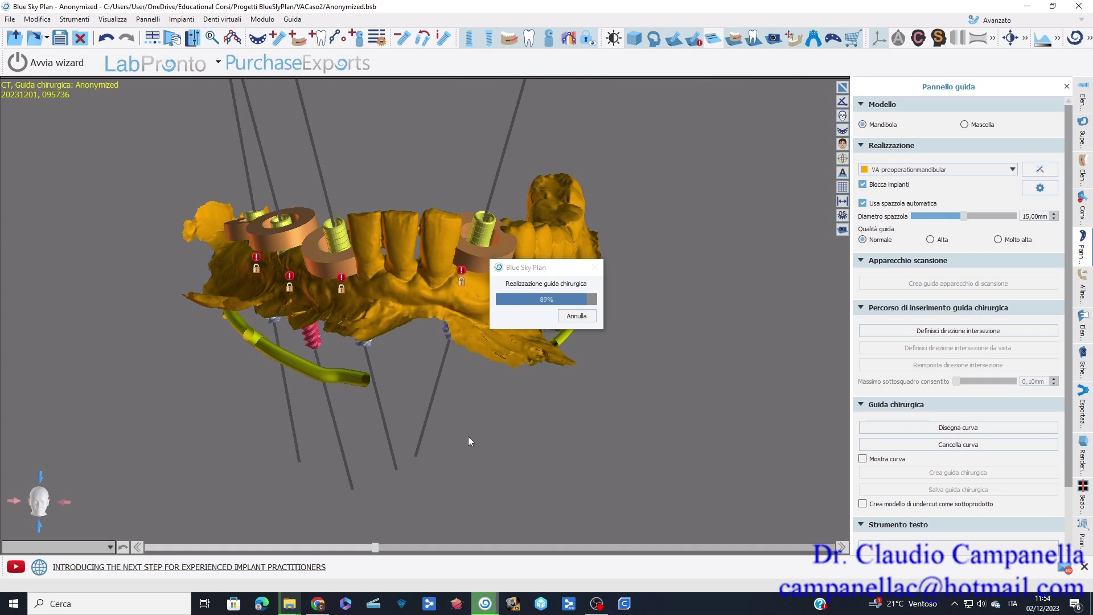
pyautogui.click(299, 601)
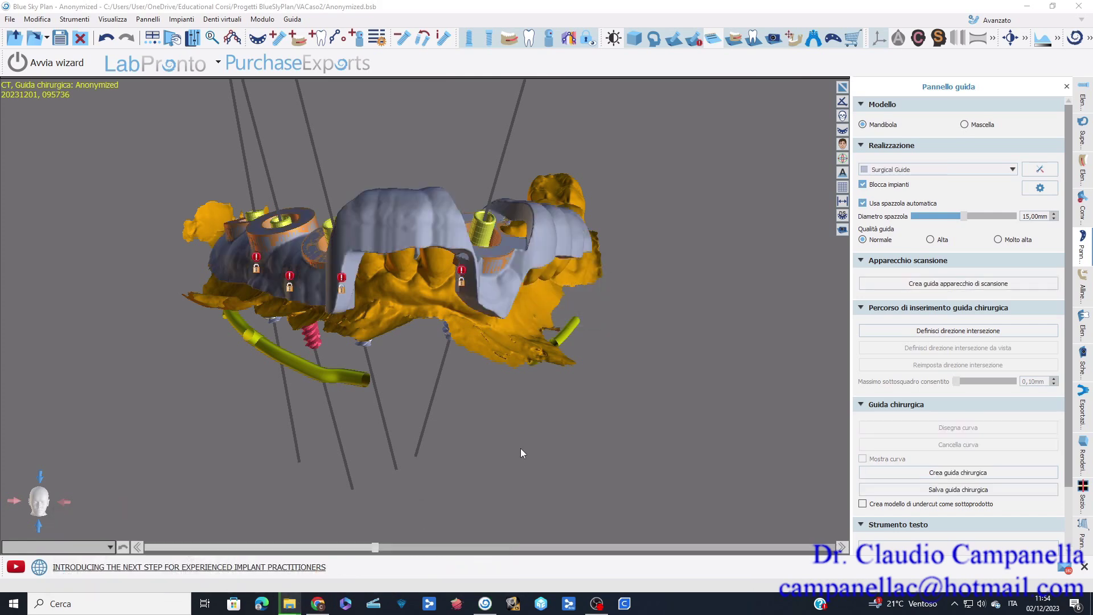
# - Inspect the created surgical guide from several sides and undo its creation
pyautogui.moveTo(488, 434); pyautogui.dragTo(455, 266)
pyautogui.moveTo(607, 373); pyautogui.dragTo(446, 377)
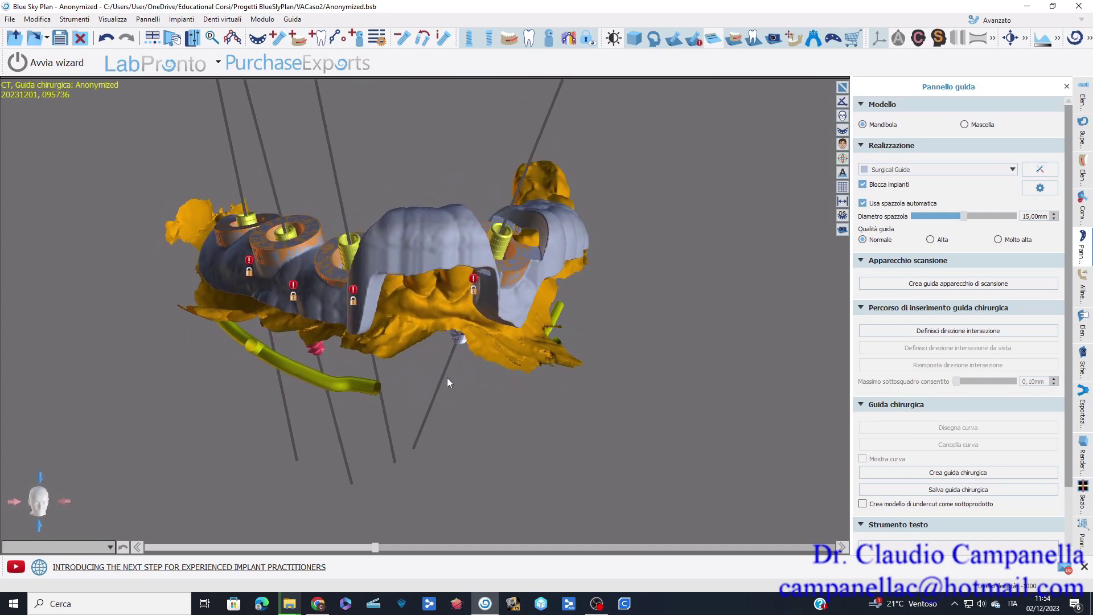
pyautogui.click(105, 40)
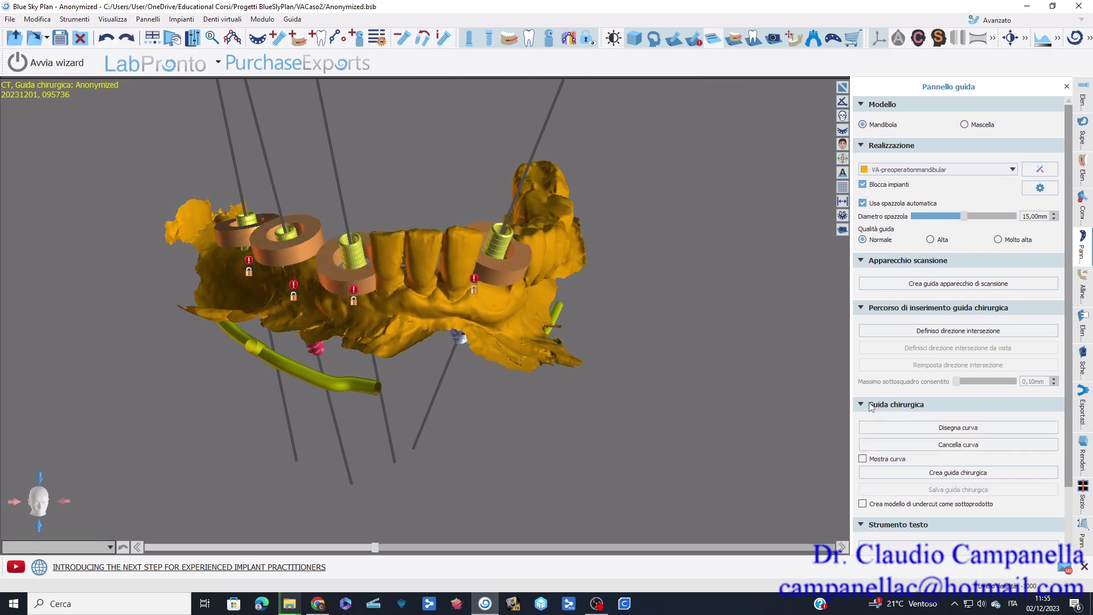
# - Reopen the guide curve for editing and reposition its points on the front teeth
pyautogui.click(954, 427)
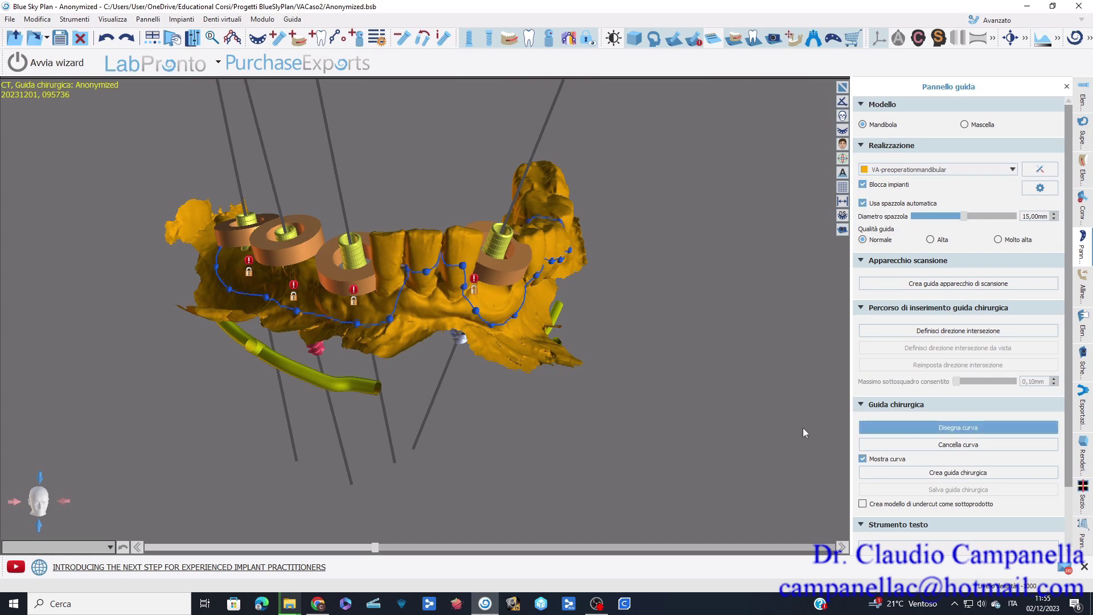
pyautogui.moveTo(629, 400); pyautogui.dragTo(407, 234)
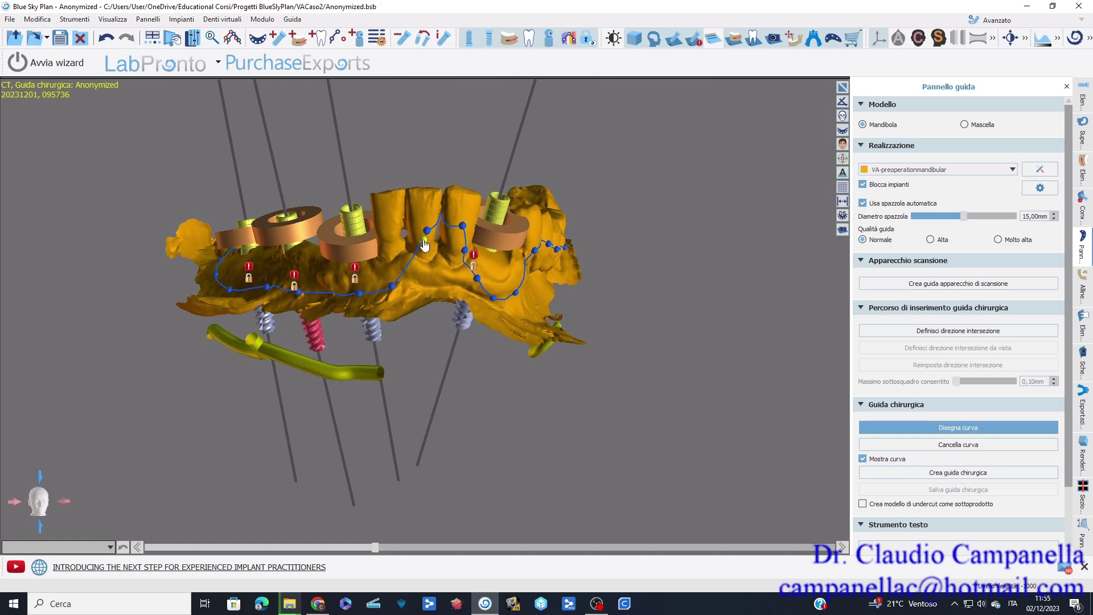
pyautogui.moveTo(462, 226); pyautogui.dragTo(450, 263)
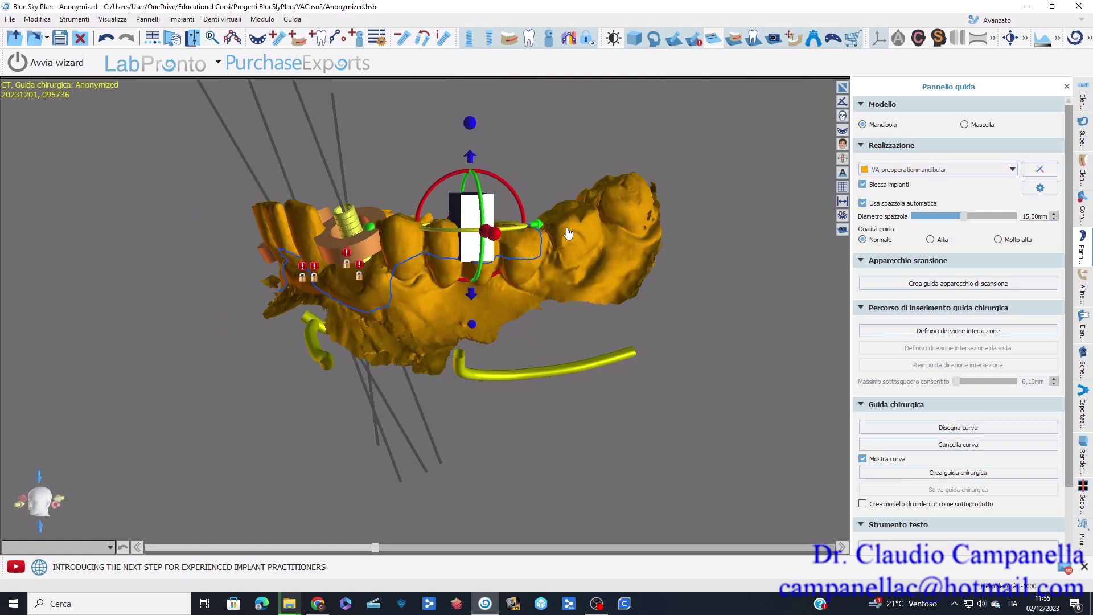
# - Raise the rectangular block above the teeth behind the F4213
pyautogui.moveTo(476, 422); pyautogui.dragTo(470, 517)
pyautogui.click(469, 336)
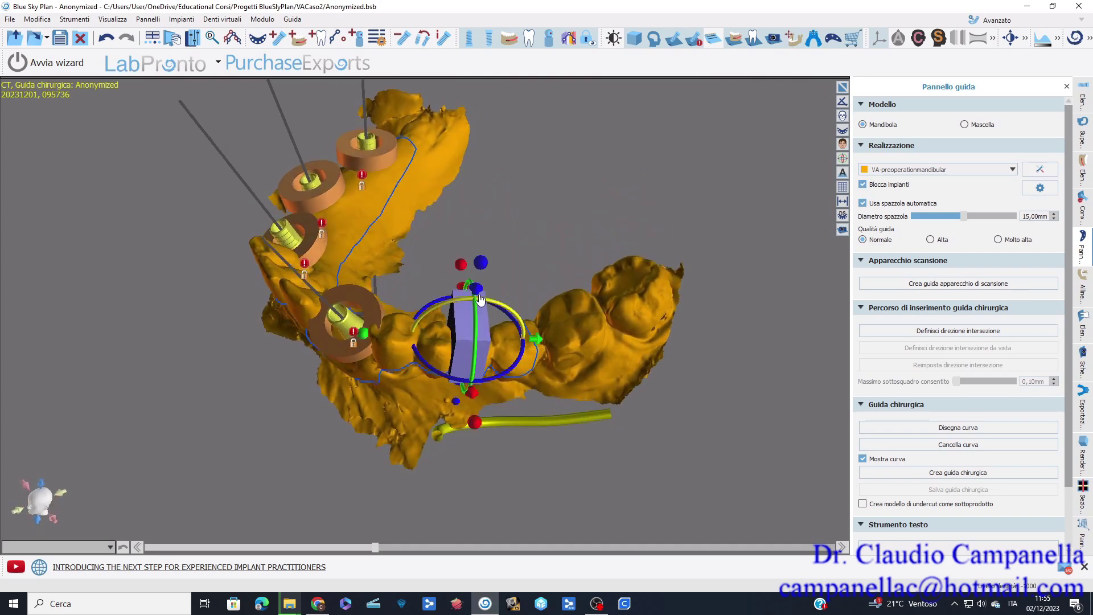
pyautogui.moveTo(479, 291); pyautogui.dragTo(485, 279)
pyautogui.moveTo(549, 198); pyautogui.dragTo(497, 171)
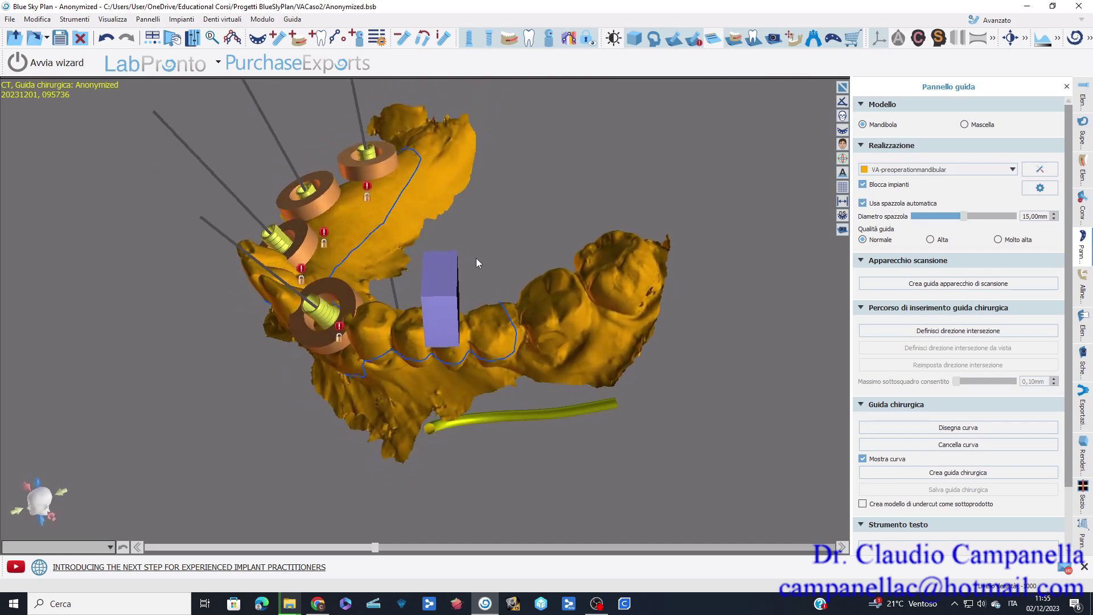
# - Select the rectangular block again and lower it onto the teeth so it reaches towards the guide curve
pyautogui.click(436, 321)
pyautogui.moveTo(442, 351); pyautogui.dragTo(440, 391)
pyautogui.moveTo(446, 462); pyautogui.dragTo(545, 271)
pyautogui.click(512, 215)
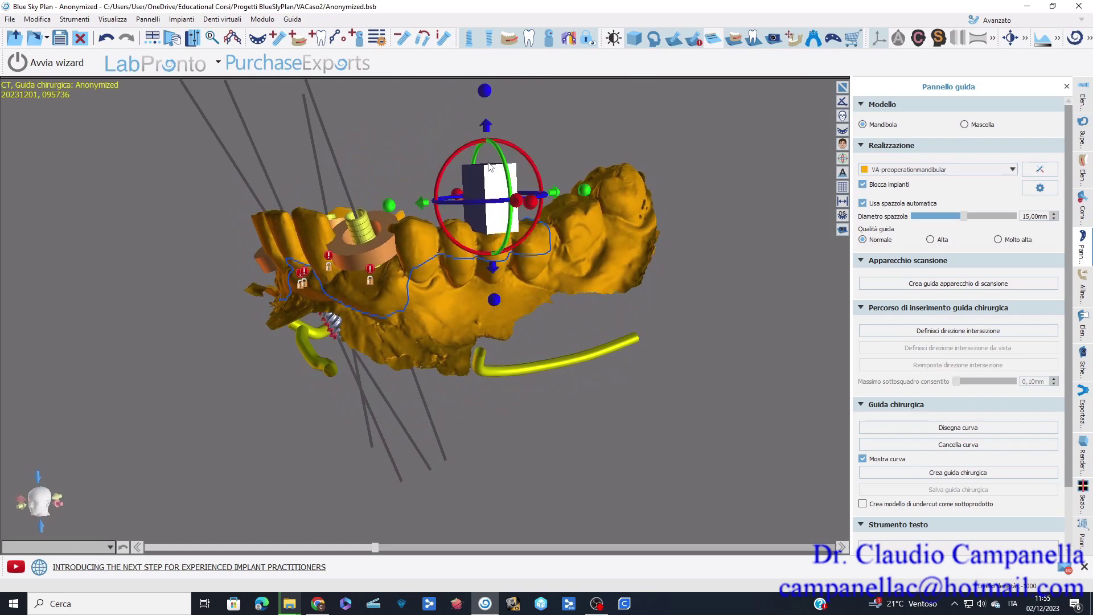
pyautogui.moveTo(487, 132); pyautogui.dragTo(487, 148)
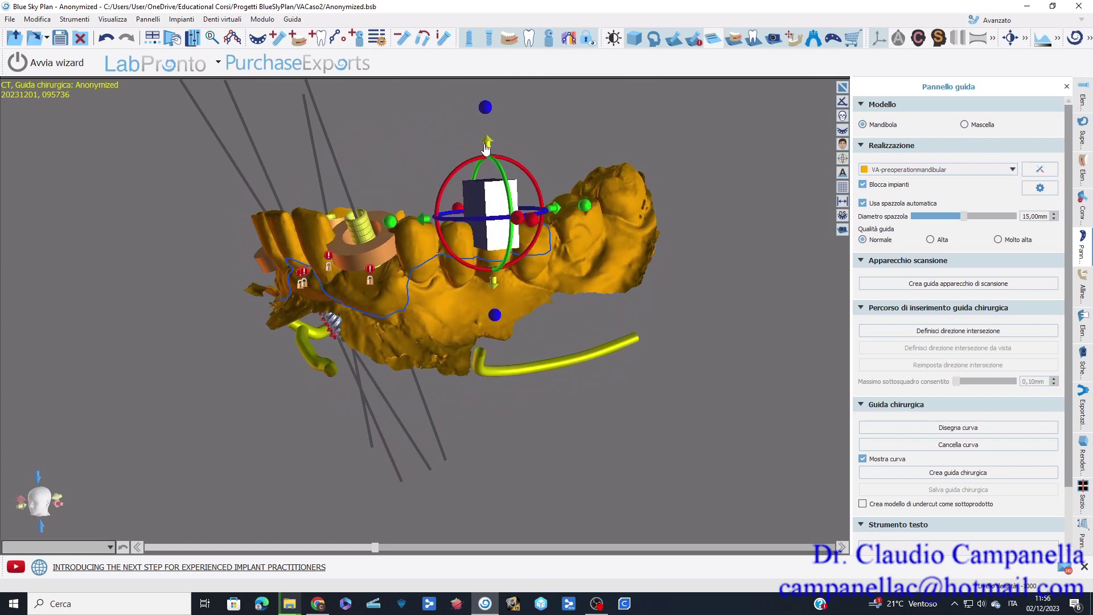
# - Check the block from several sides and fine-tune its crosswise position over the tooth row near the end of the guide curve
pyautogui.moveTo(533, 381); pyautogui.dragTo(293, 538)
pyautogui.moveTo(492, 230); pyautogui.dragTo(506, 154)
pyautogui.click(403, 265)
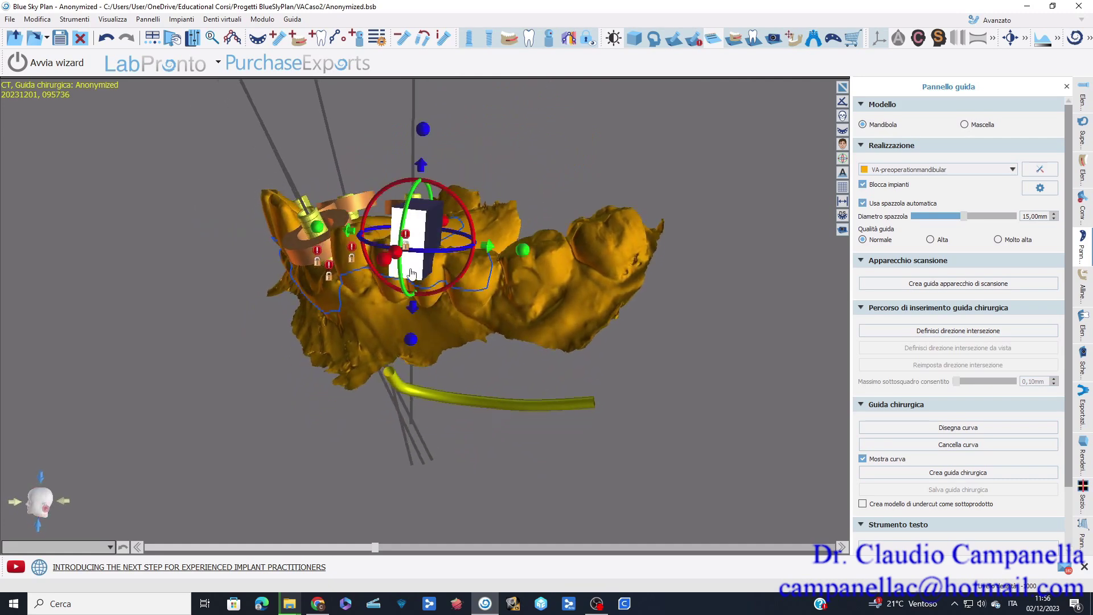
pyautogui.moveTo(403, 256); pyautogui.dragTo(637, 452, button='right')
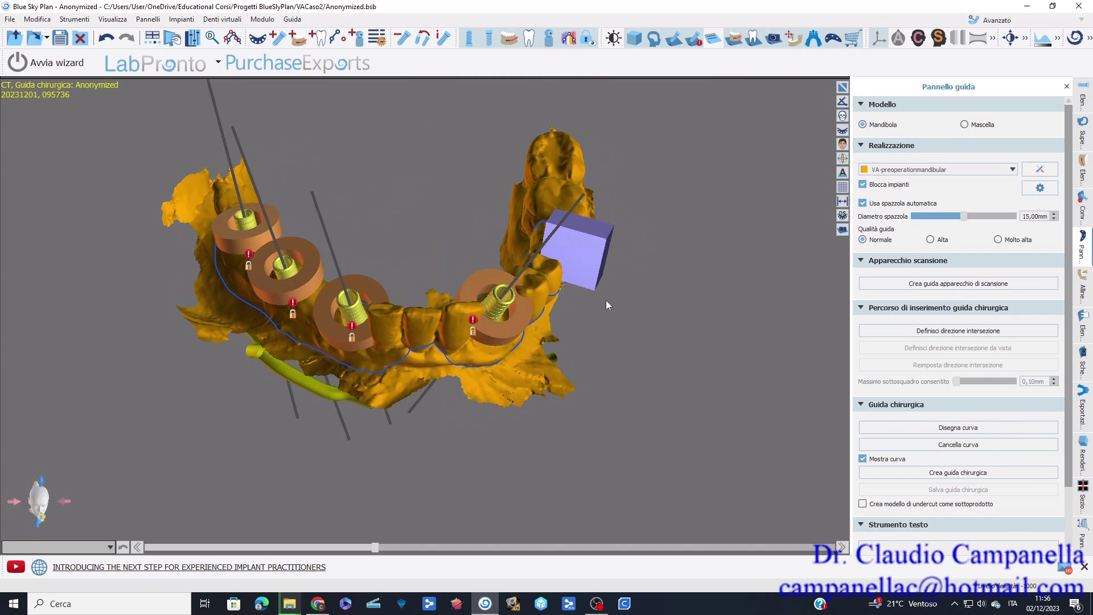
pyautogui.moveTo(656, 194); pyautogui.dragTo(524, 153, button='right')
pyautogui.moveTo(665, 337); pyautogui.dragTo(654, 344, button='right')
pyautogui.moveTo(607, 230)
pyautogui.mouseDown()
pyautogui.moveTo(582, 229)
pyautogui.moveTo(605, 252)
pyautogui.moveTo(588, 238)
pyautogui.moveTo(601, 239)
pyautogui.mouseUp()
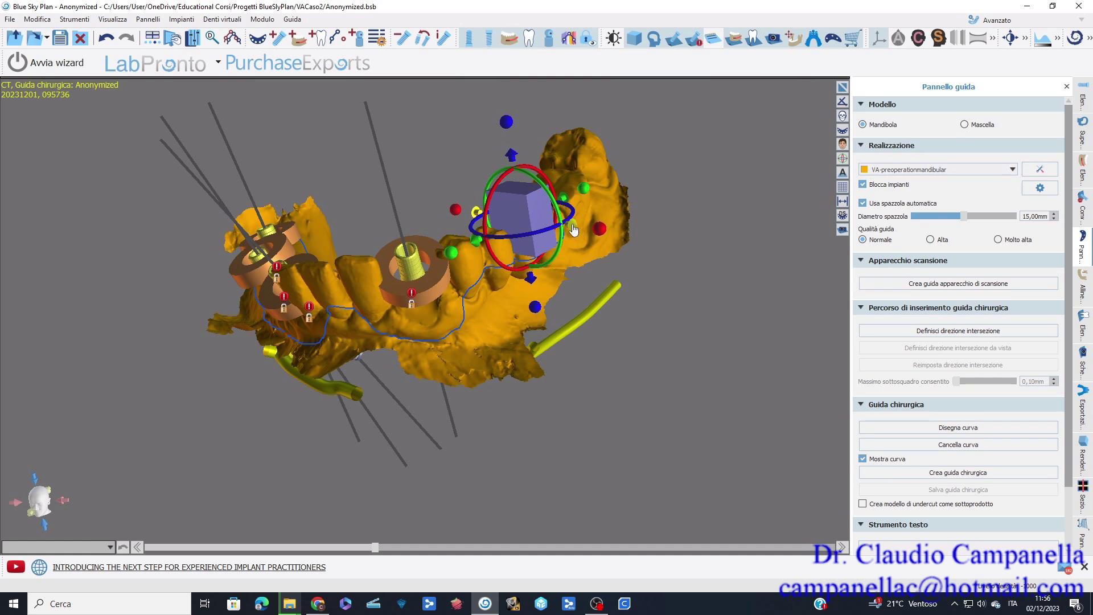
pyautogui.moveTo(573, 229); pyautogui.dragTo(580, 234)
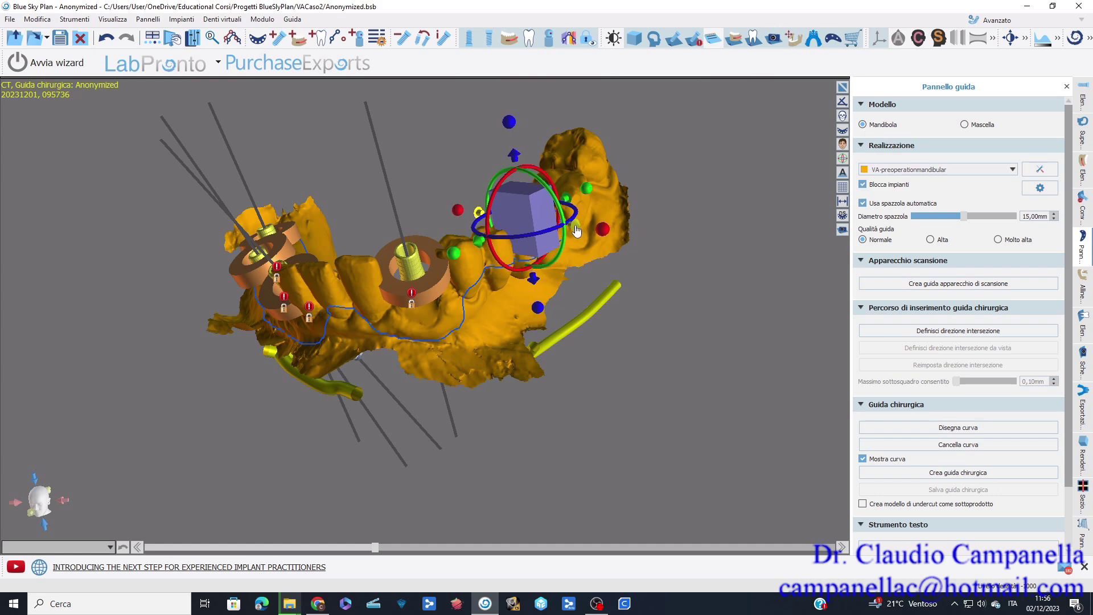
pyautogui.moveTo(631, 291); pyautogui.dragTo(711, 442)
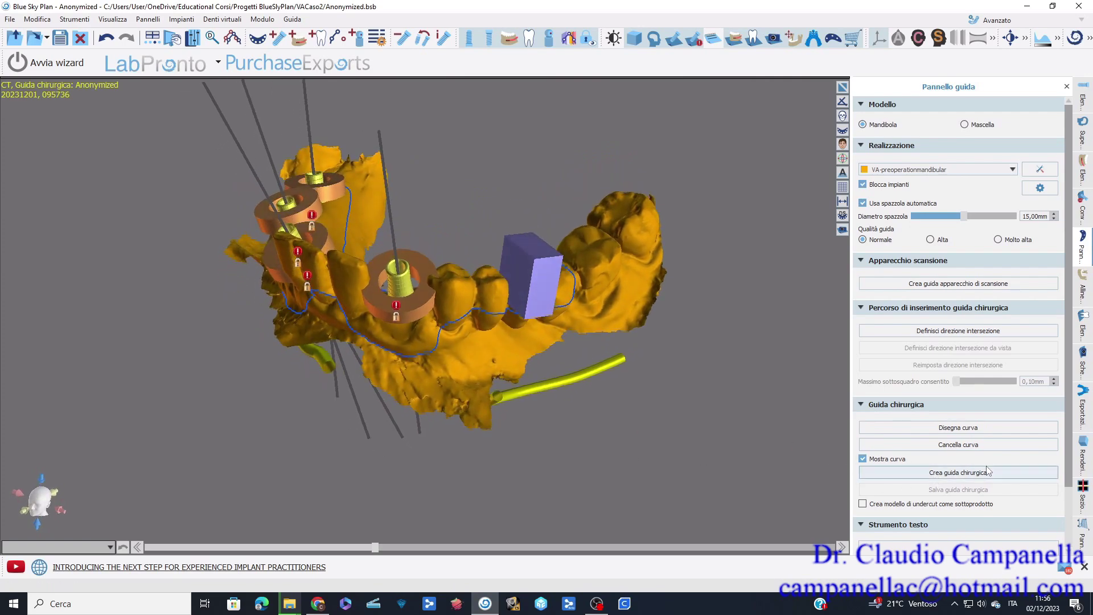
# - Try generating the surgical guide, examine its edge and window over the premolars, and undo the generation
pyautogui.moveTo(647, 431); pyautogui.dragTo(710, 424)
pyautogui.click(958, 474)
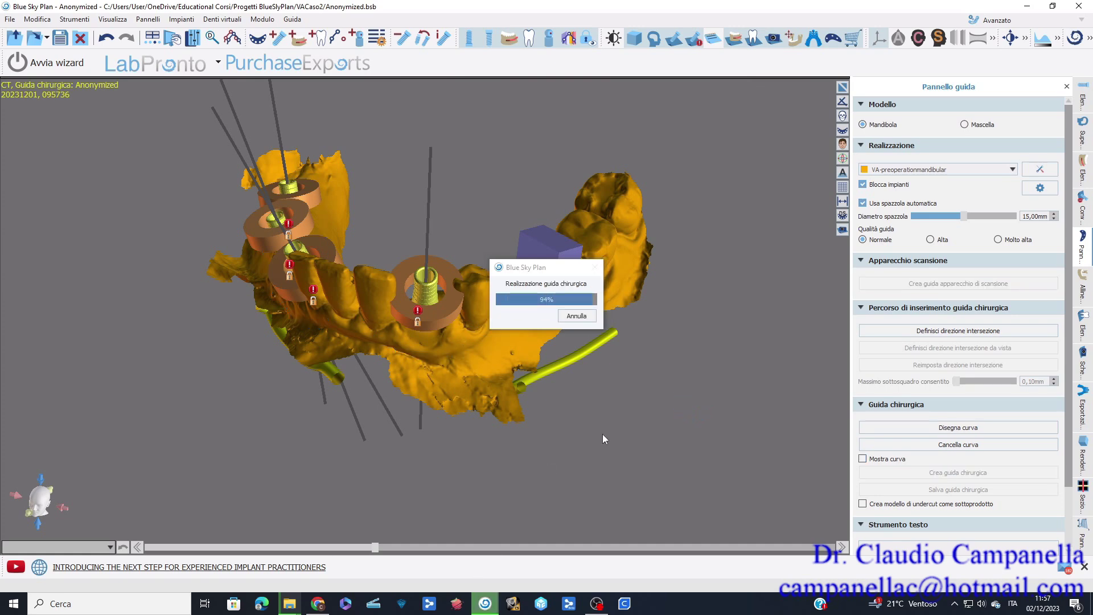
pyautogui.moveTo(533, 438); pyautogui.dragTo(589, 98)
pyautogui.moveTo(486, 288); pyautogui.dragTo(477, 235)
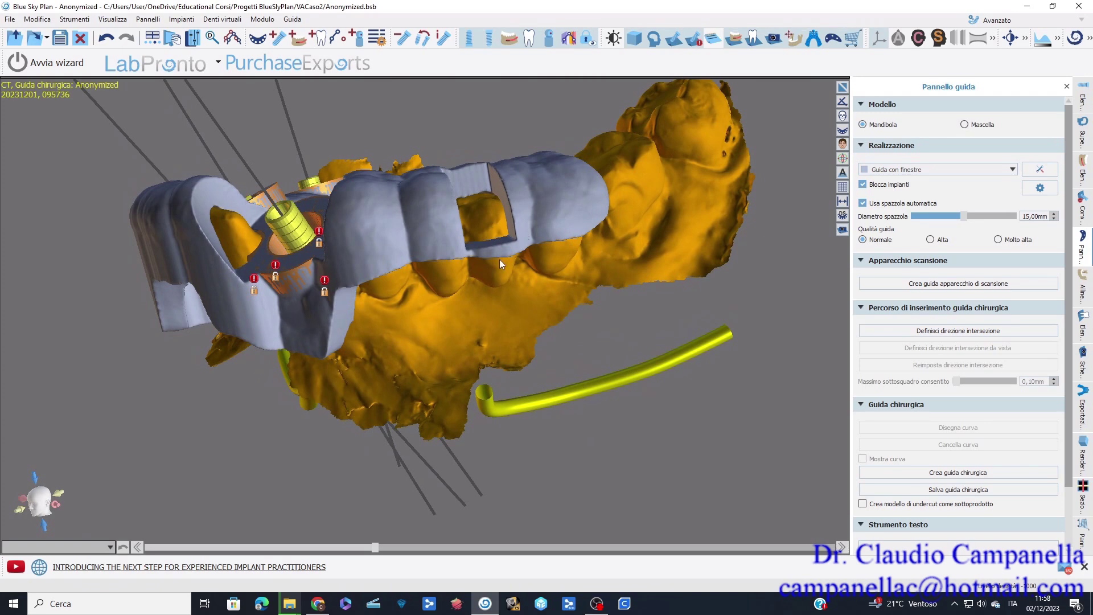
pyautogui.moveTo(408, 257); pyautogui.dragTo(466, 211)
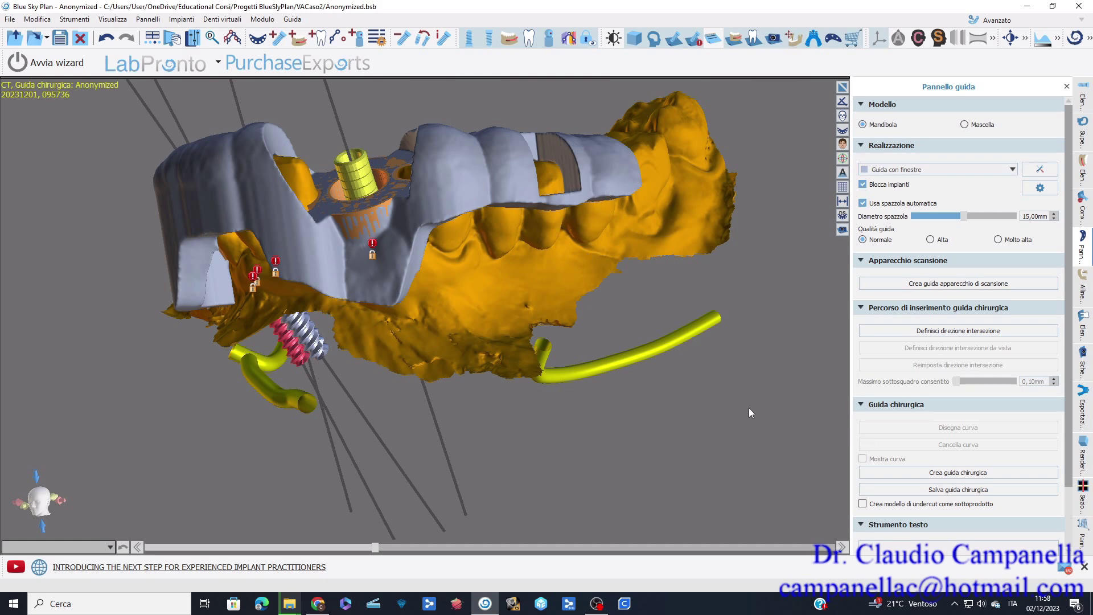
pyautogui.click(106, 39)
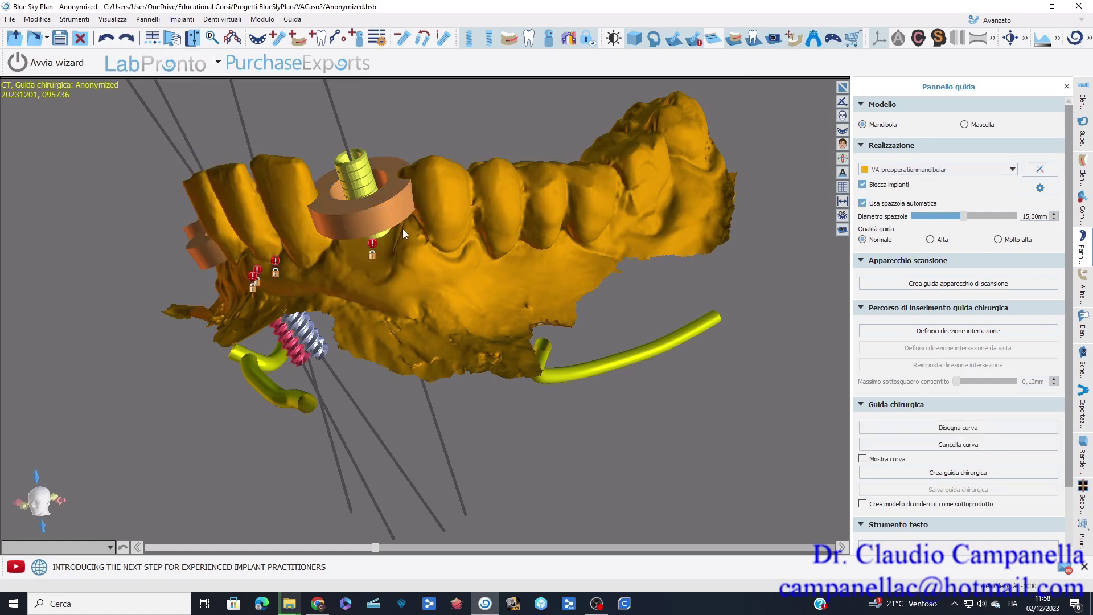
# - Reopen the guide curve for editing and lower its points on the outer side of the back teeth towards the gum line
pyautogui.click(933, 427)
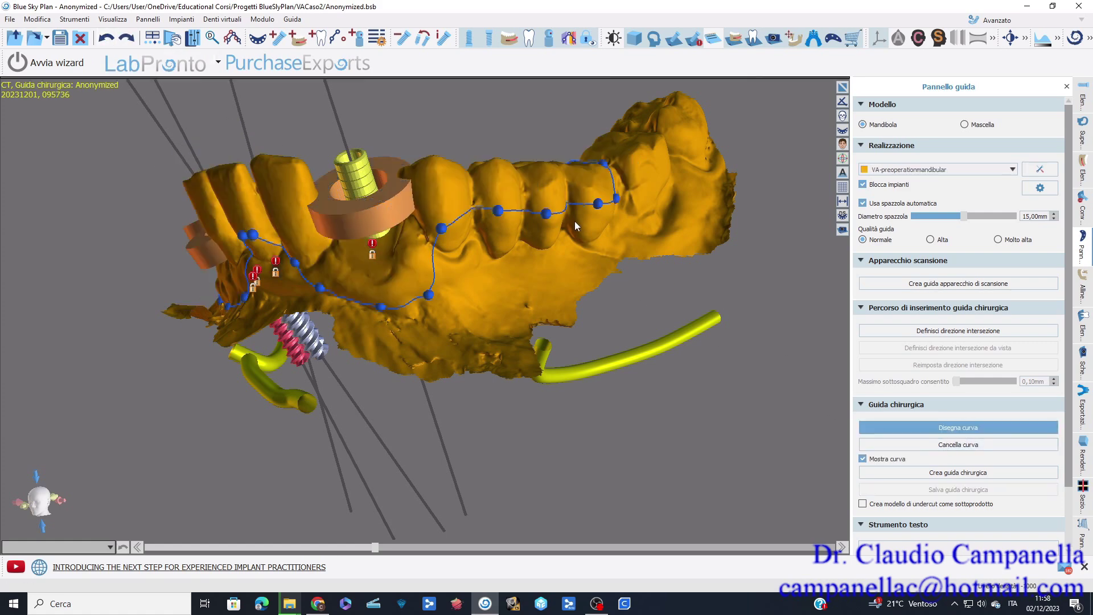
pyautogui.moveTo(616, 198); pyautogui.dragTo(596, 223)
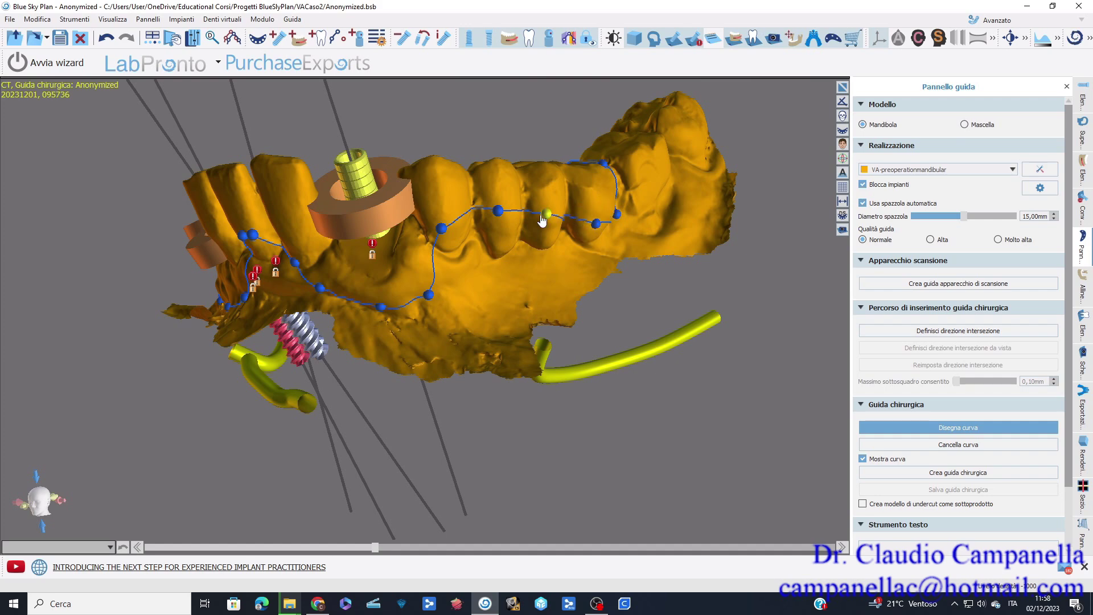
pyautogui.moveTo(546, 214); pyautogui.dragTo(493, 237)
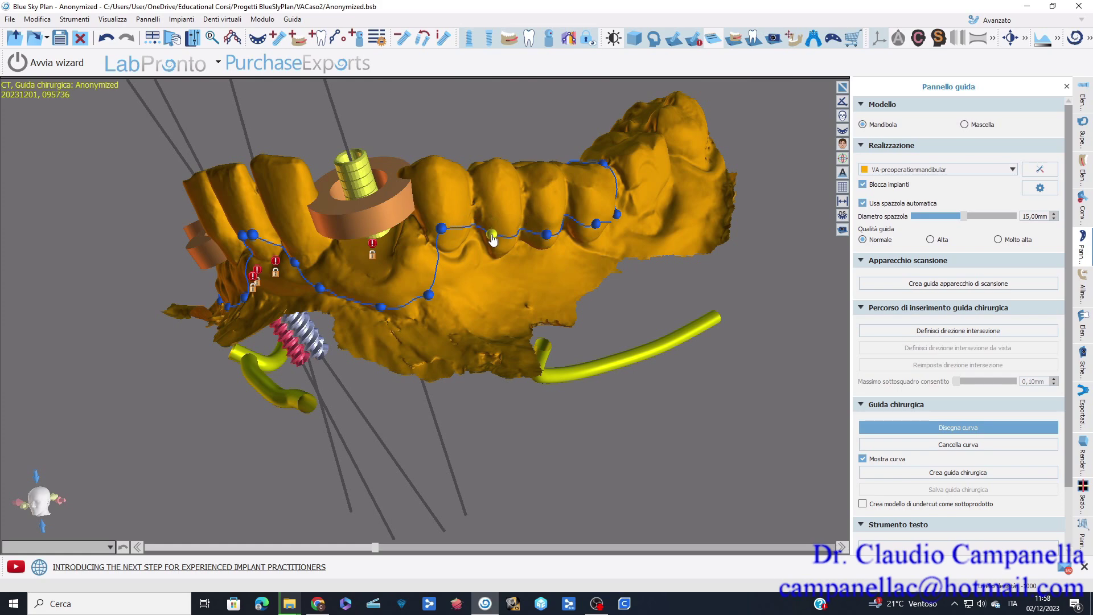
pyautogui.moveTo(633, 252); pyautogui.dragTo(560, 349, button='right')
pyautogui.moveTo(569, 291); pyautogui.dragTo(577, 292)
pyautogui.moveTo(512, 157); pyautogui.dragTo(501, 376, button='right')
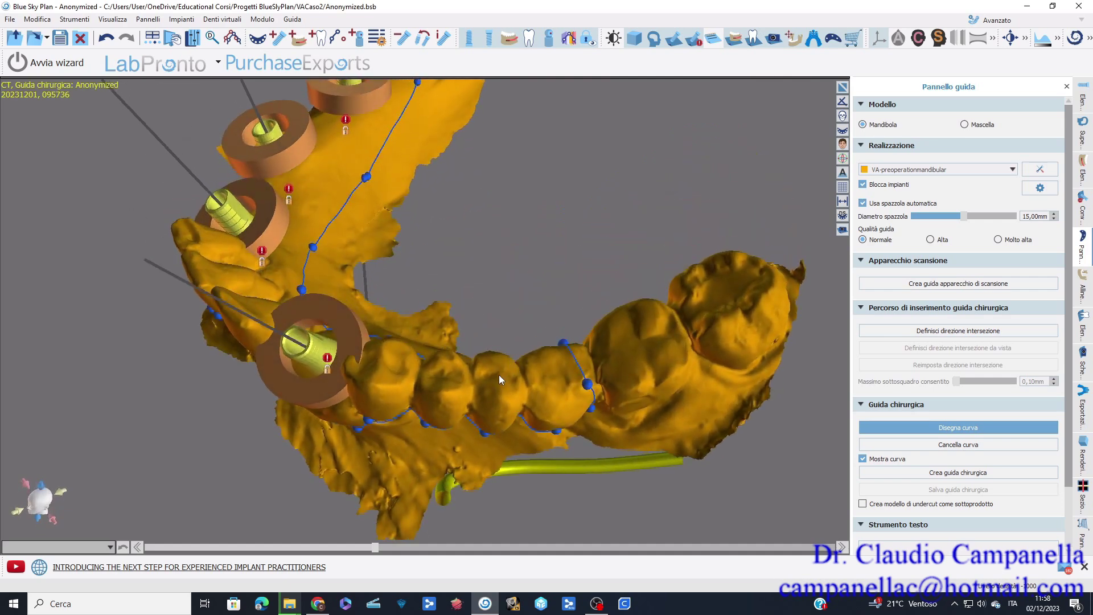
# - Finish editing the curve, display the guide windows to check the block over the teeth, and regenerate the surgical guide
pyautogui.rightClick(499, 376)
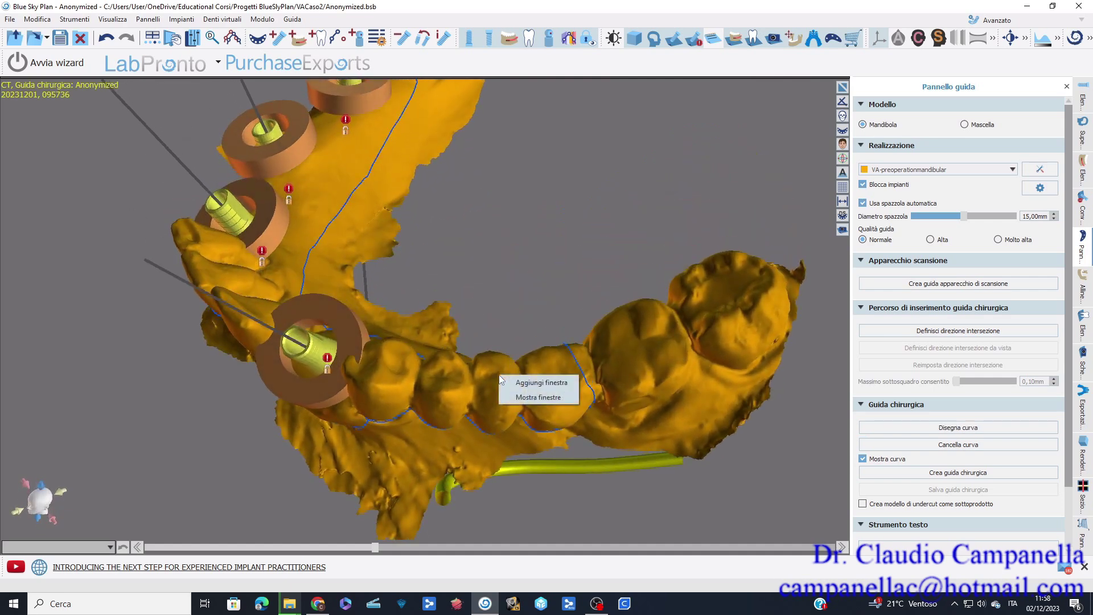
pyautogui.click(530, 400)
pyautogui.moveTo(518, 251); pyautogui.dragTo(509, 55, button='right')
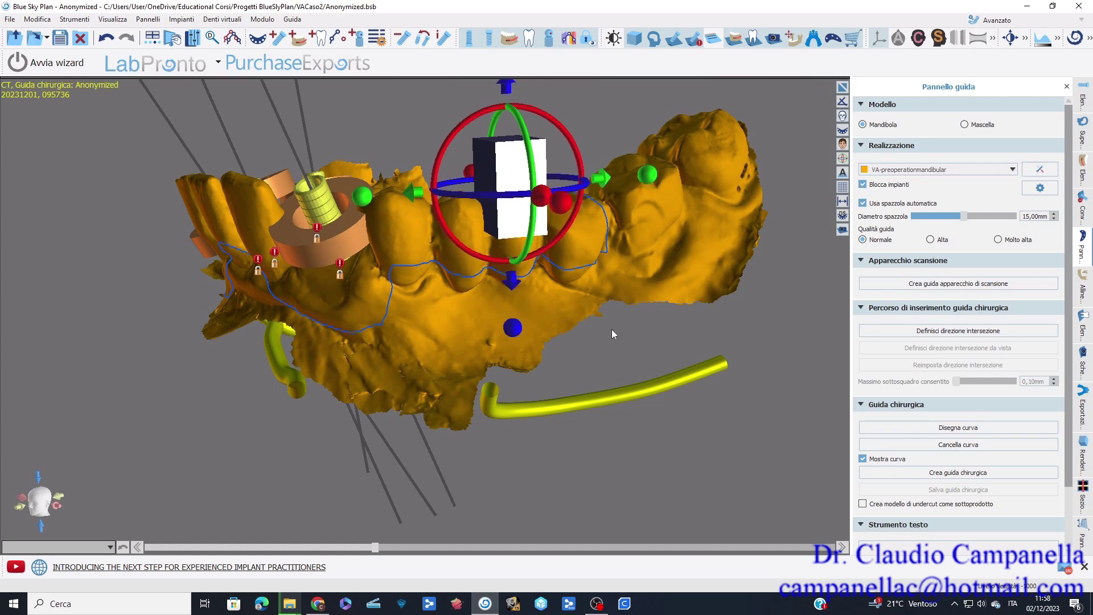
pyautogui.moveTo(610, 329); pyautogui.dragTo(571, 364, button='right')
pyautogui.click(920, 472)
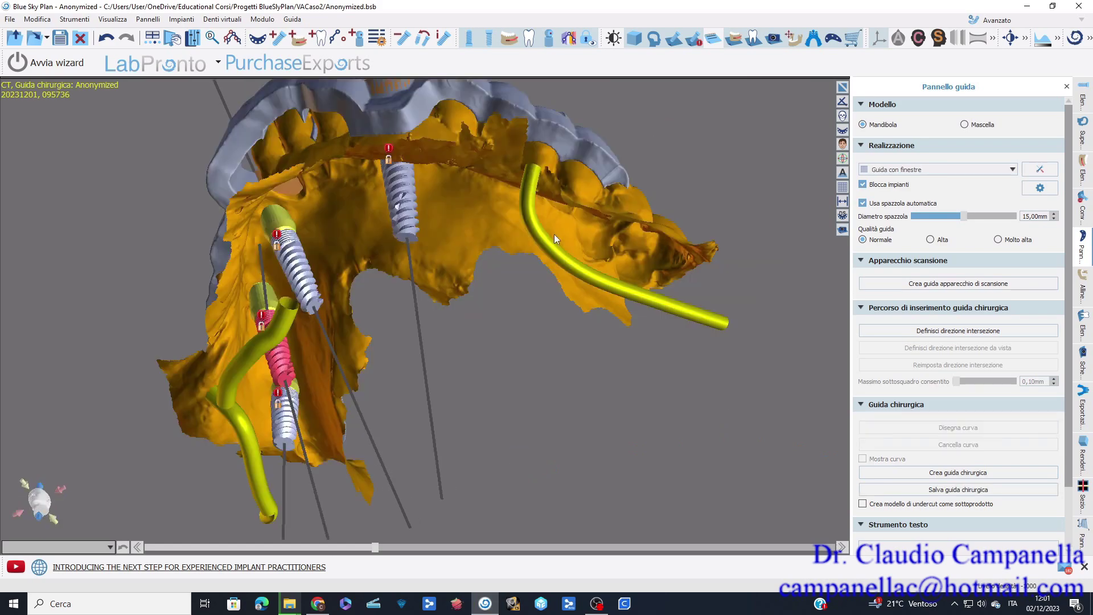
# - Examine the regenerated guide from below, the front and above, checking the implant rings and tooth windows
pyautogui.moveTo(555, 234); pyautogui.dragTo(721, 353, button='right')
pyautogui.moveTo(643, 140); pyautogui.dragTo(753, 183, button='right')
pyautogui.moveTo(588, 183); pyautogui.dragTo(542, 306, button='right')
pyautogui.moveTo(763, 234); pyautogui.dragTo(703, 146, button='right')
pyautogui.scroll(-5, 733, 301)
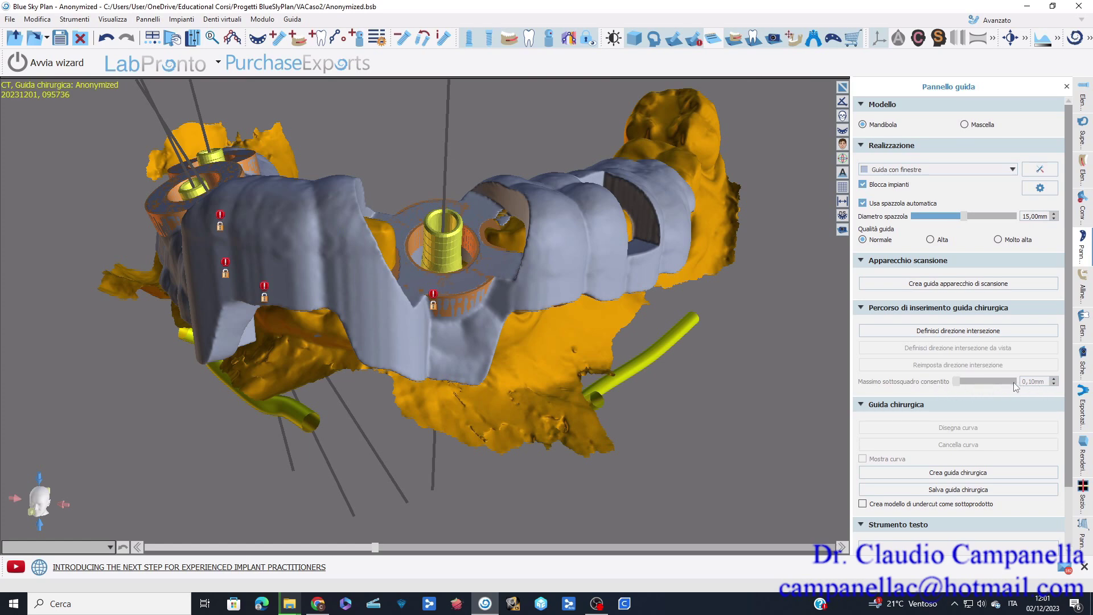
pyautogui.moveTo(393, 236); pyautogui.dragTo(749, 363)
pyautogui.scroll(4, 718, 293)
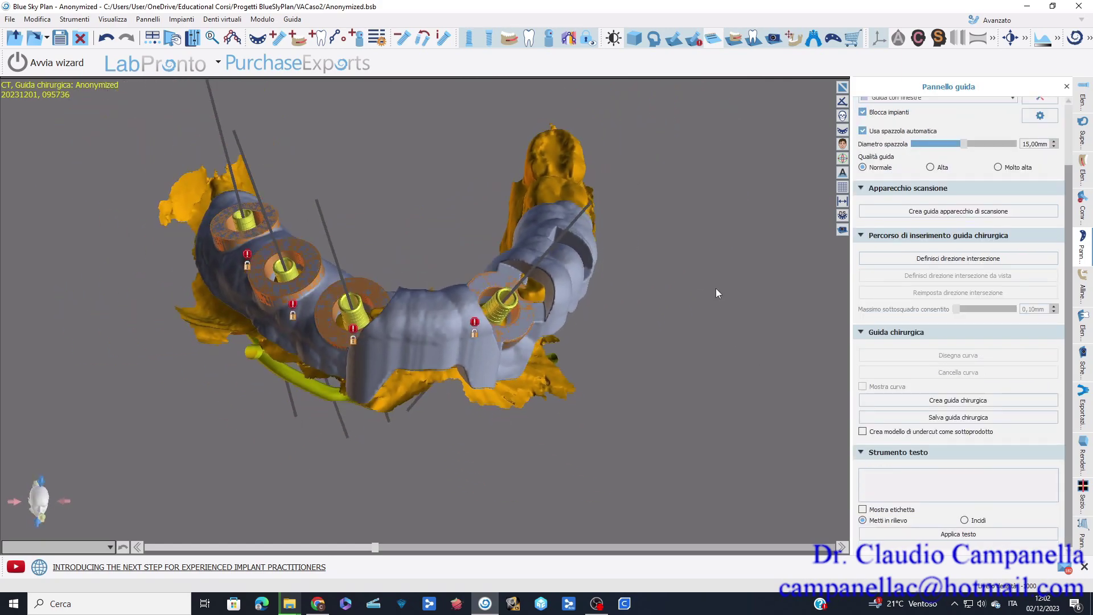
# - Bring the guide's outer side by the three implants into view and add the label text Caso2 over it
pyautogui.moveTo(502, 317); pyautogui.dragTo(511, 193)
pyautogui.moveTo(429, 449); pyautogui.dragTo(679, 412)
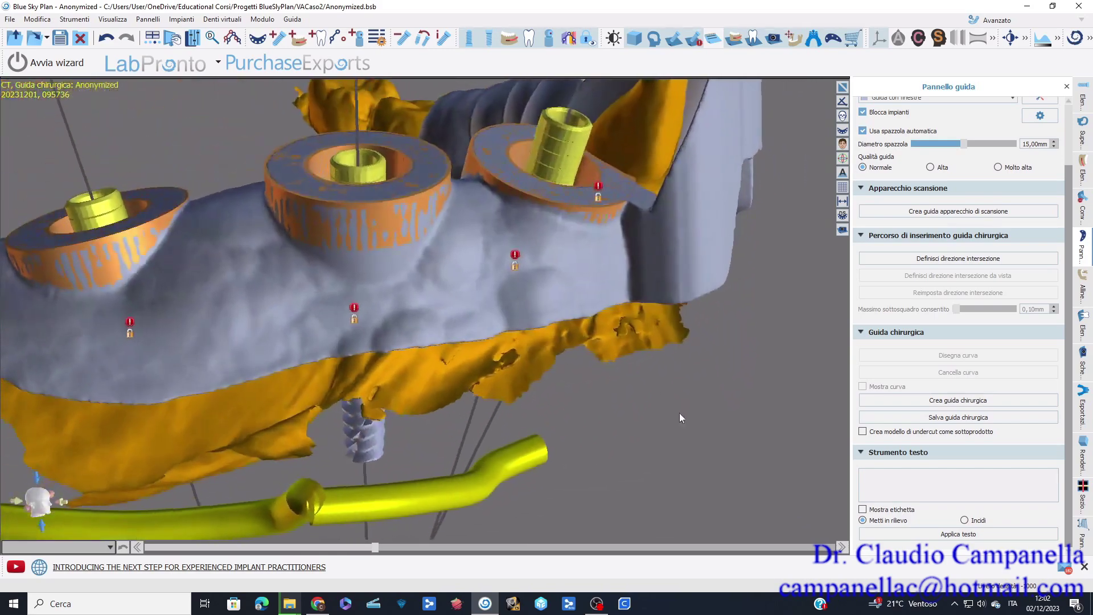
pyautogui.scroll(2, 683, 455)
pyautogui.moveTo(688, 492); pyautogui.dragTo(567, 472)
pyautogui.moveTo(313, 201); pyautogui.dragTo(305, 150)
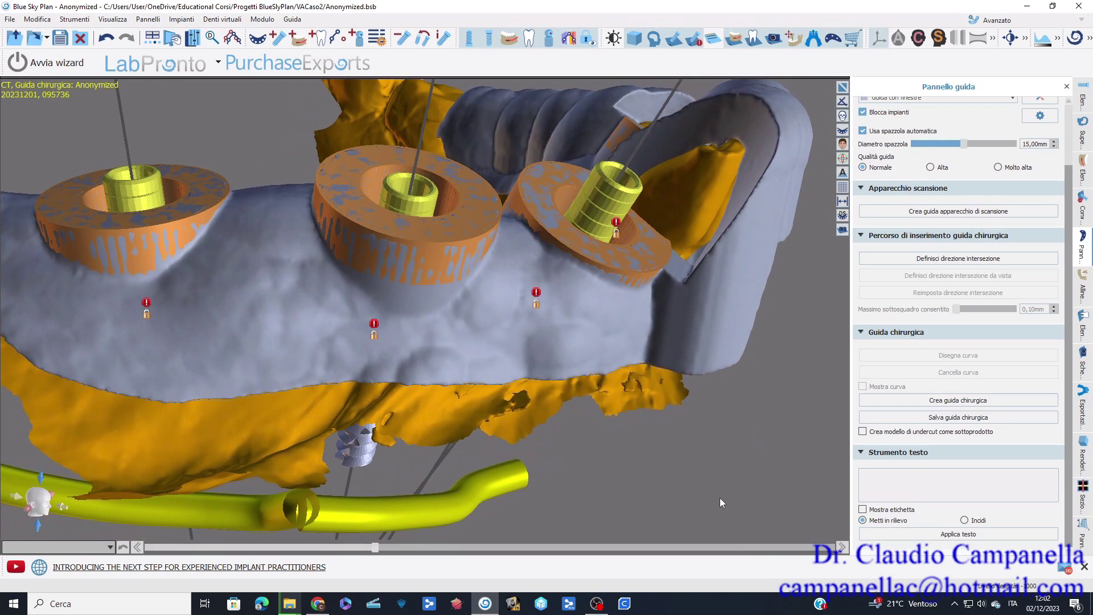
pyautogui.moveTo(719, 498); pyautogui.dragTo(701, 483)
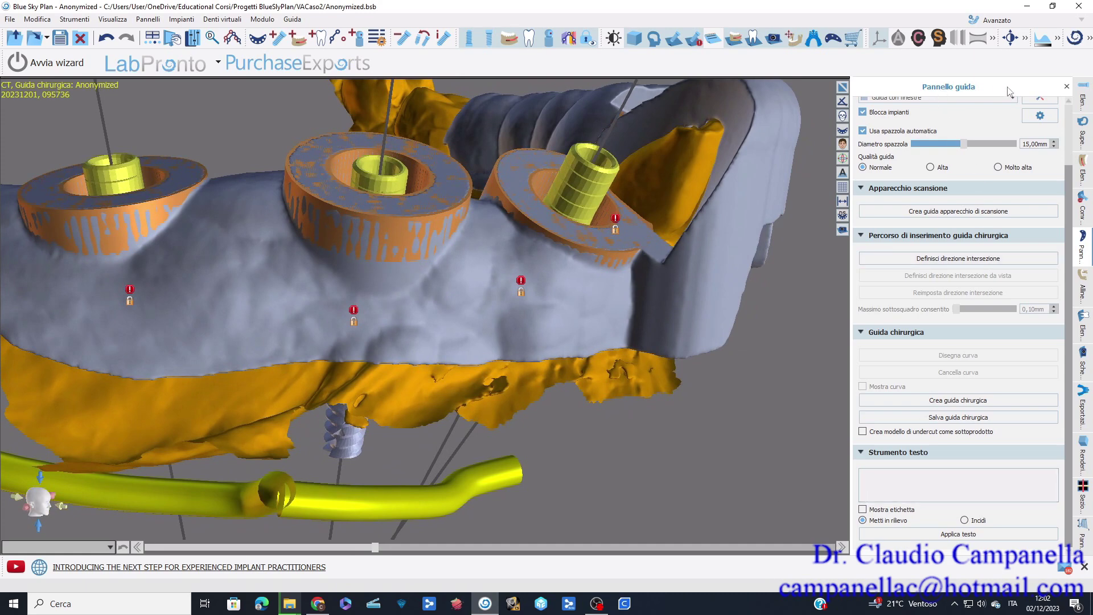
pyautogui.click(890, 479)
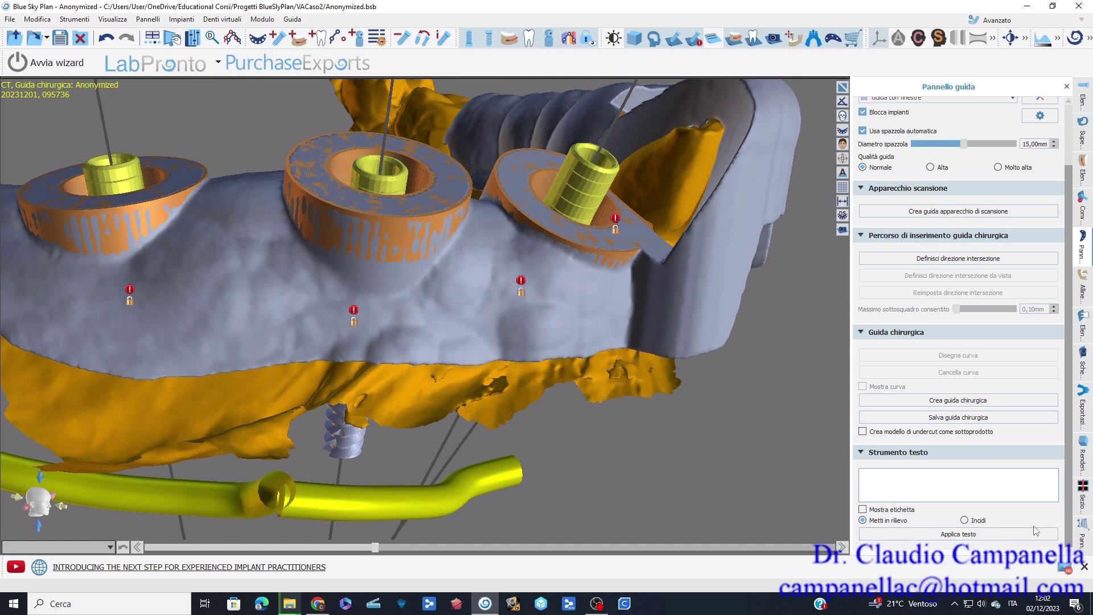
pyautogui.write('Cas')
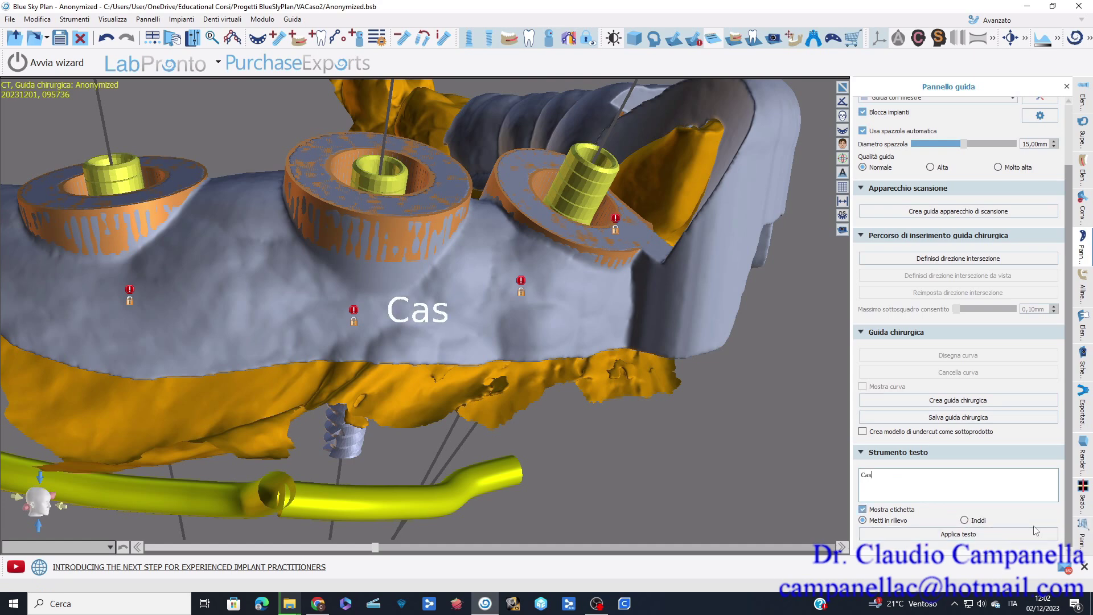
pyautogui.write('o2')
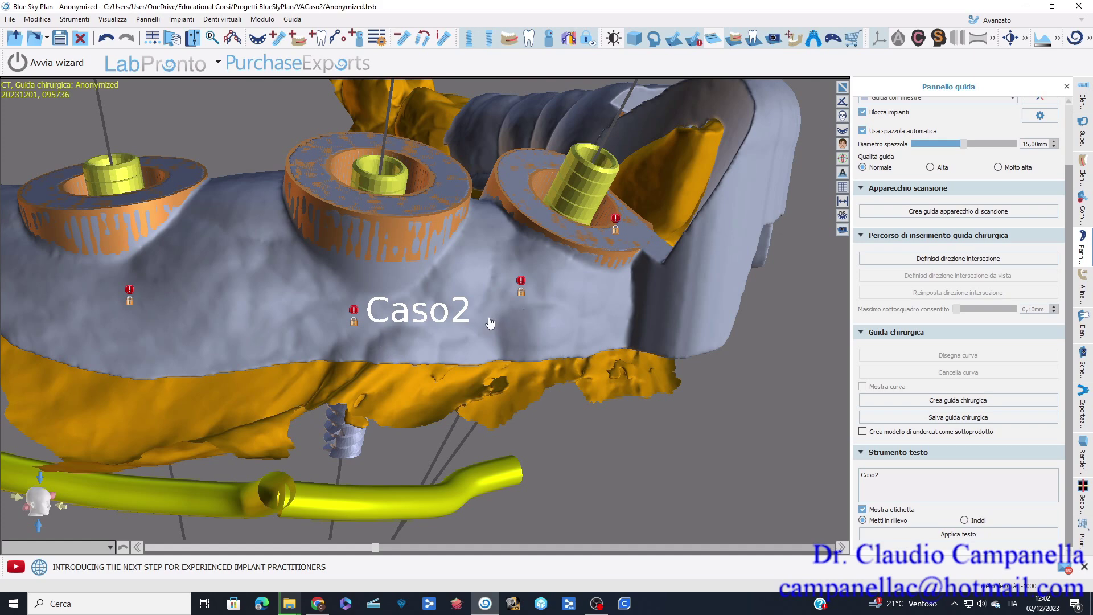
# - Fit the Caso2 label to the guide's outer side beneath the three implant rings and apply it as raised text
pyautogui.scroll(-5, 493, 341)
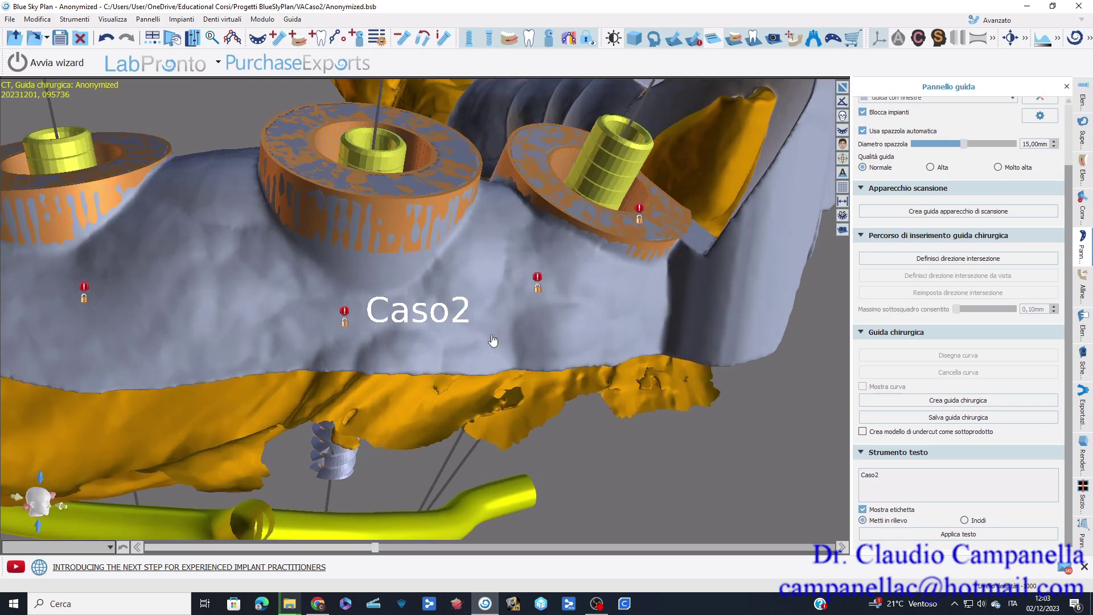
pyautogui.scroll(-3, 493, 340)
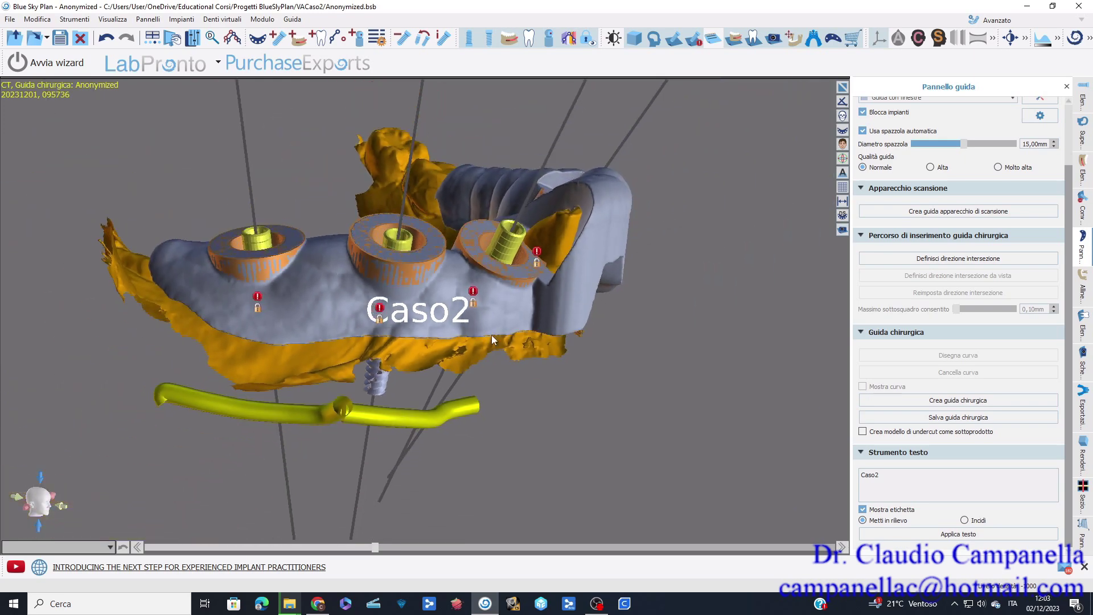
pyautogui.scroll(-2, 493, 336)
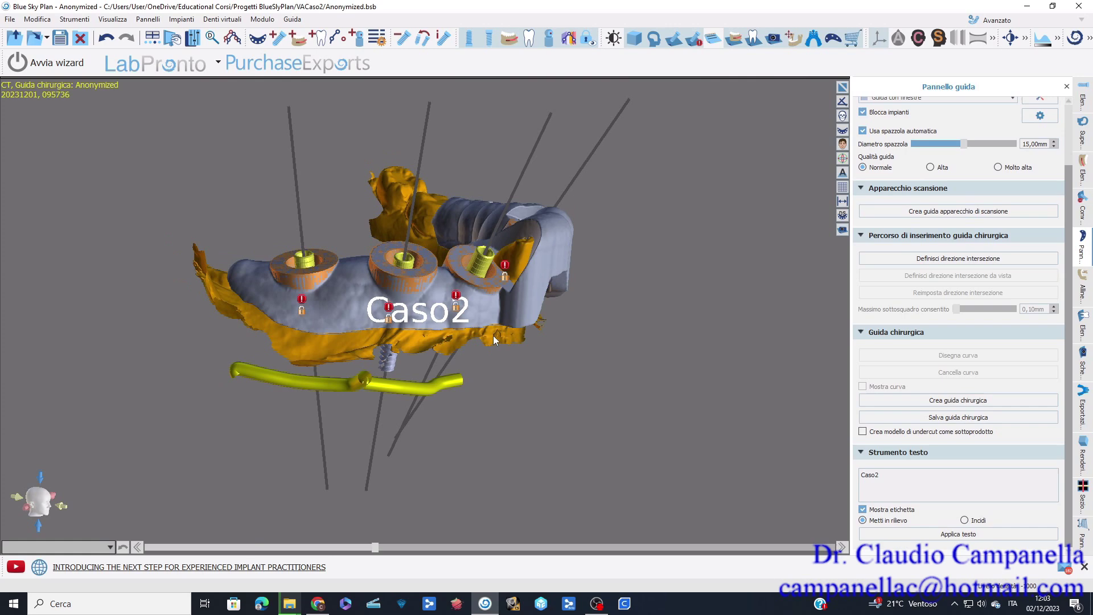
pyautogui.scroll(-1, 493, 335)
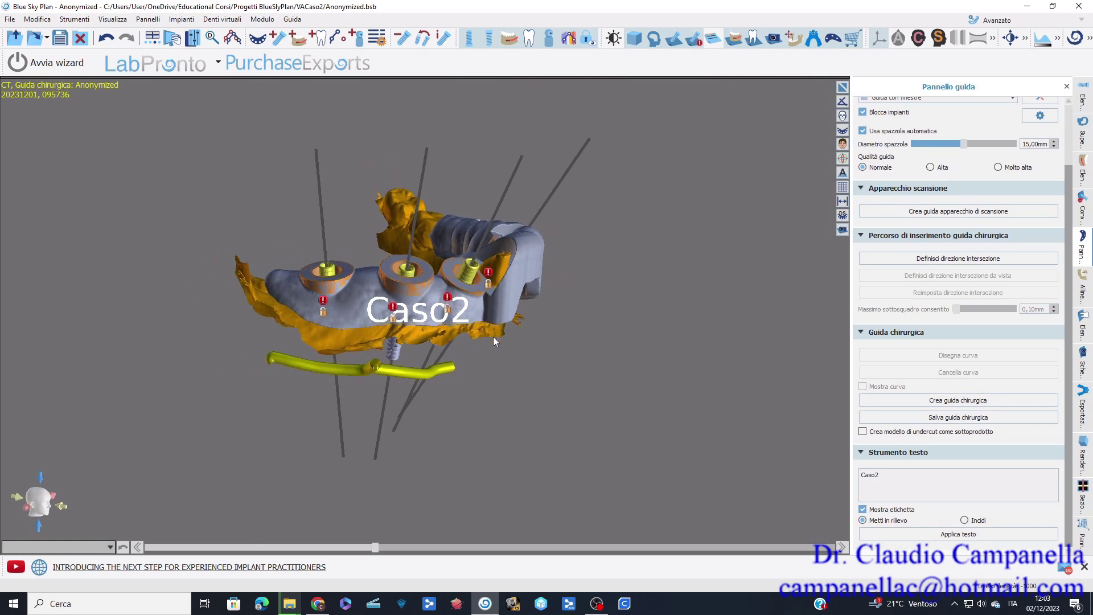
pyautogui.moveTo(527, 356); pyautogui.dragTo(540, 360)
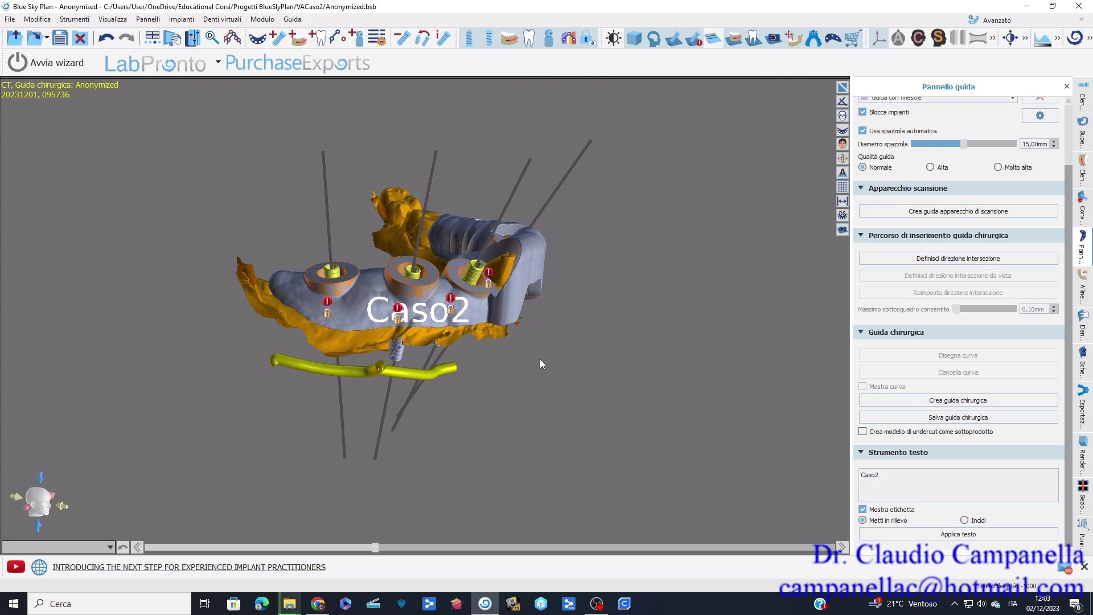
pyautogui.scroll(-1, 540, 359)
pyautogui.scroll(2, 539, 359)
pyautogui.moveTo(539, 359); pyautogui.dragTo(522, 364)
pyautogui.scroll(-3, 527, 365)
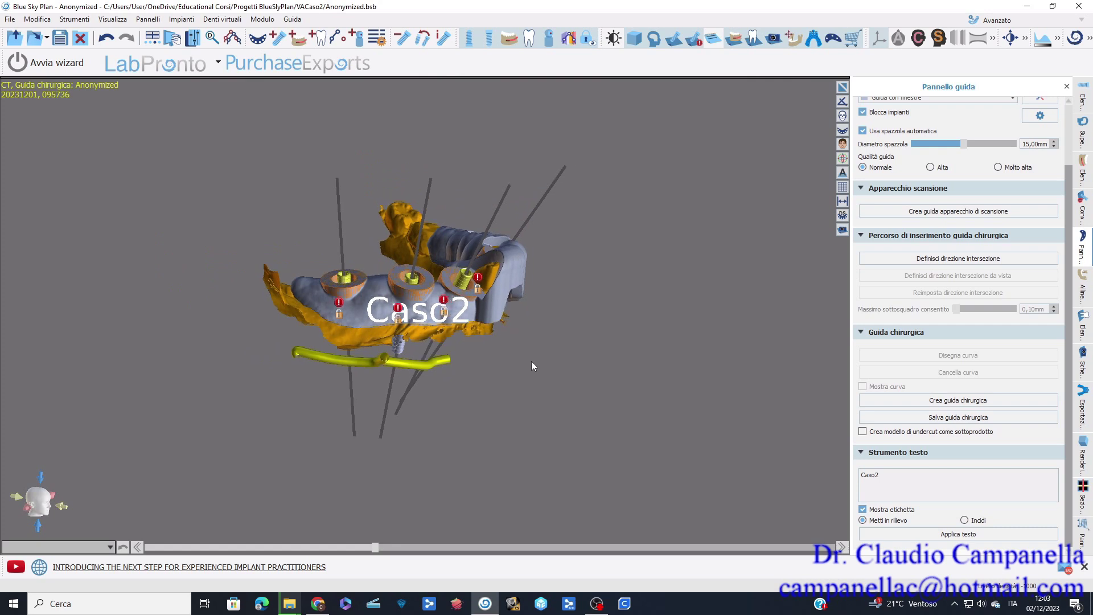
pyautogui.moveTo(531, 361); pyautogui.dragTo(549, 358)
pyautogui.scroll(1, 549, 358)
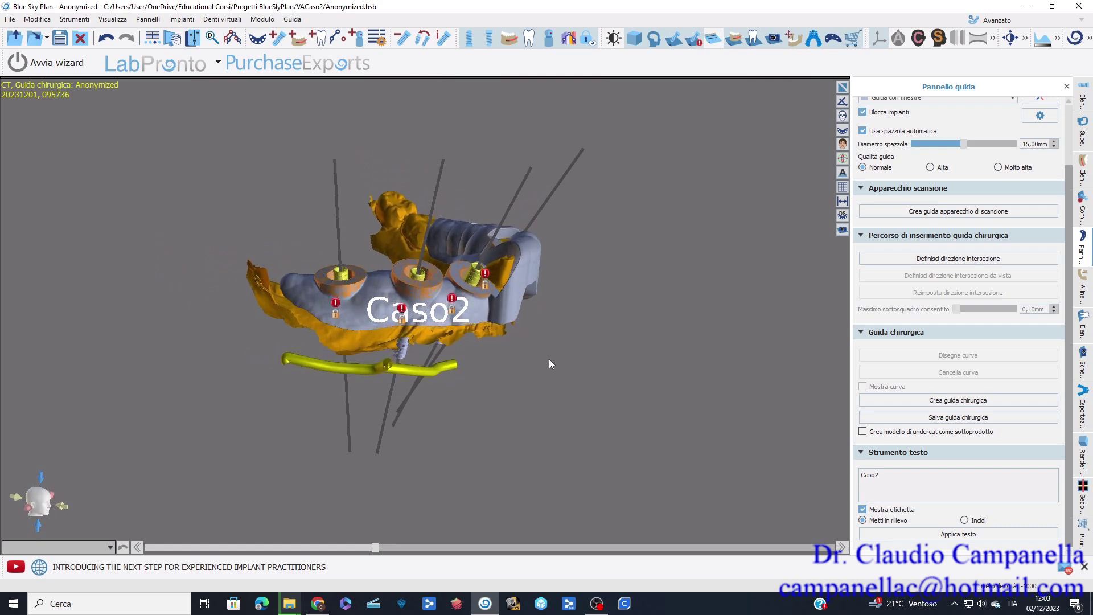
pyautogui.scroll(2, 549, 360)
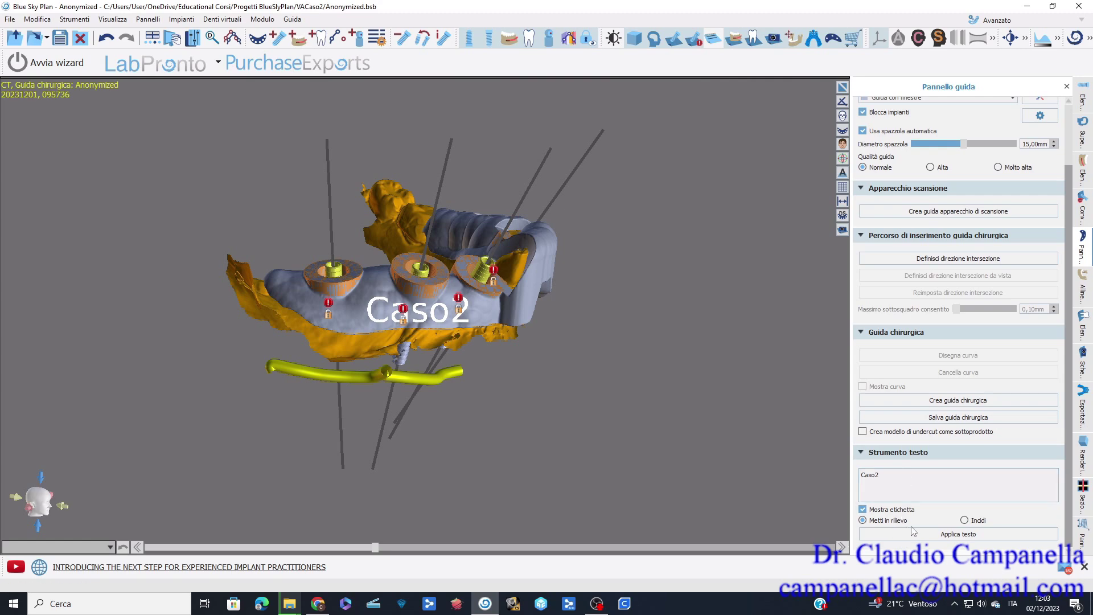
pyautogui.click(951, 537)
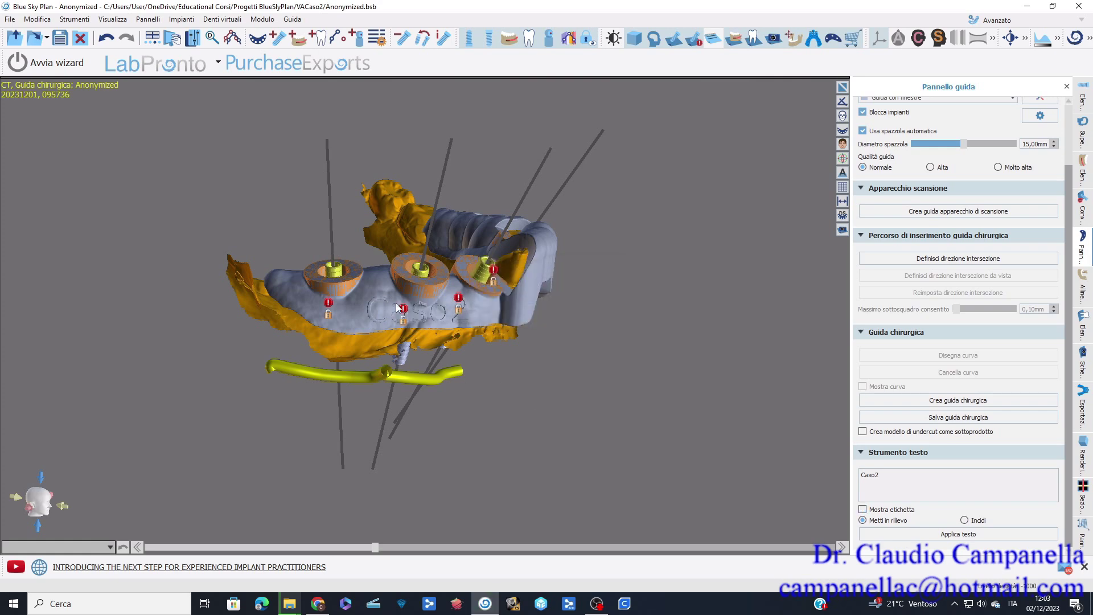
pyautogui.scroll(3, 397, 307)
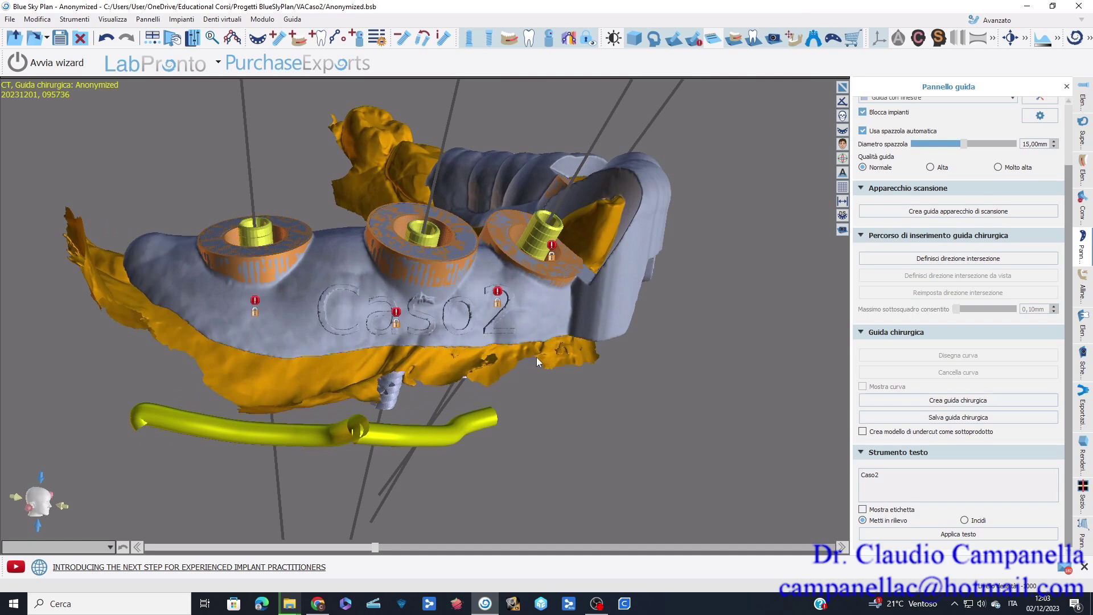
# - Start saving the surgical guide and cancel the paid export
pyautogui.click(947, 418)
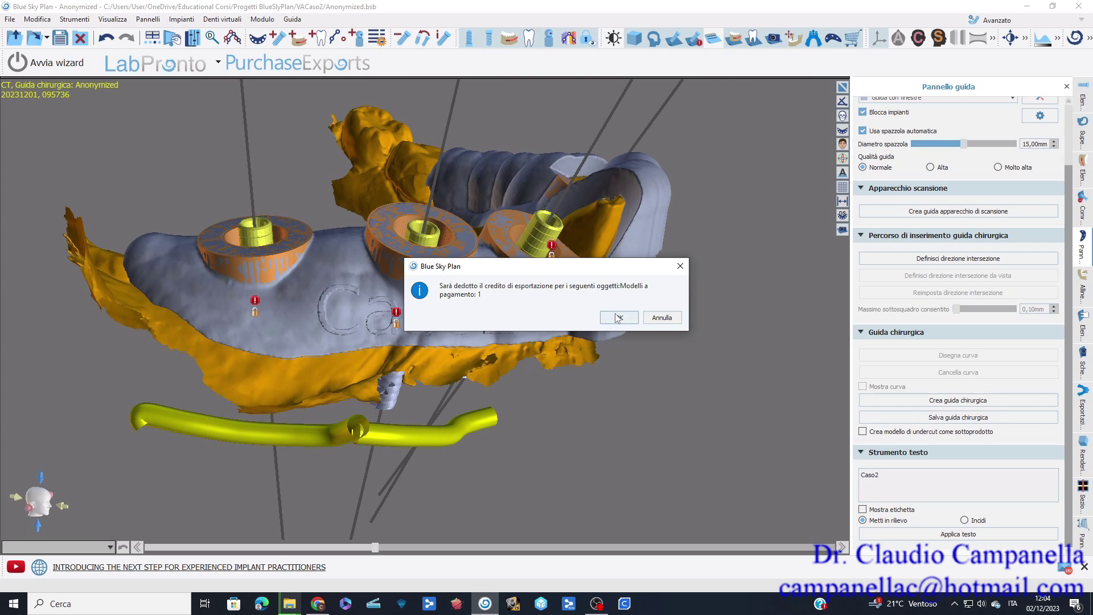
pyautogui.click(662, 317)
# - Examine the labelled guide's implant rings and tooth windows from above and the front, and open the model alignment settings
pyautogui.moveTo(664, 312); pyautogui.dragTo(518, 412)
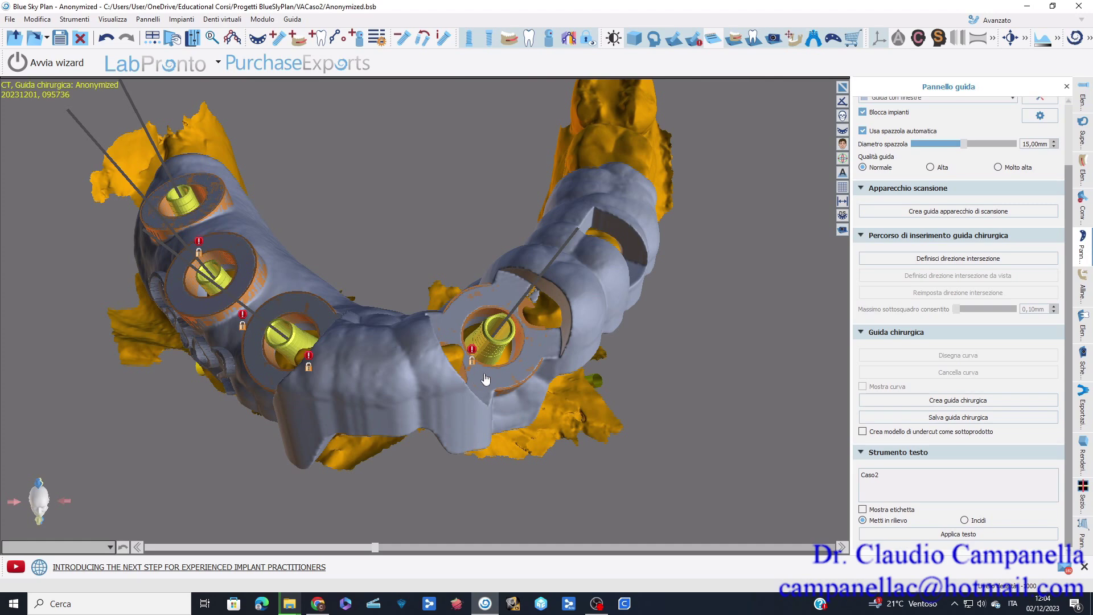
pyautogui.moveTo(453, 483); pyautogui.dragTo(316, 443)
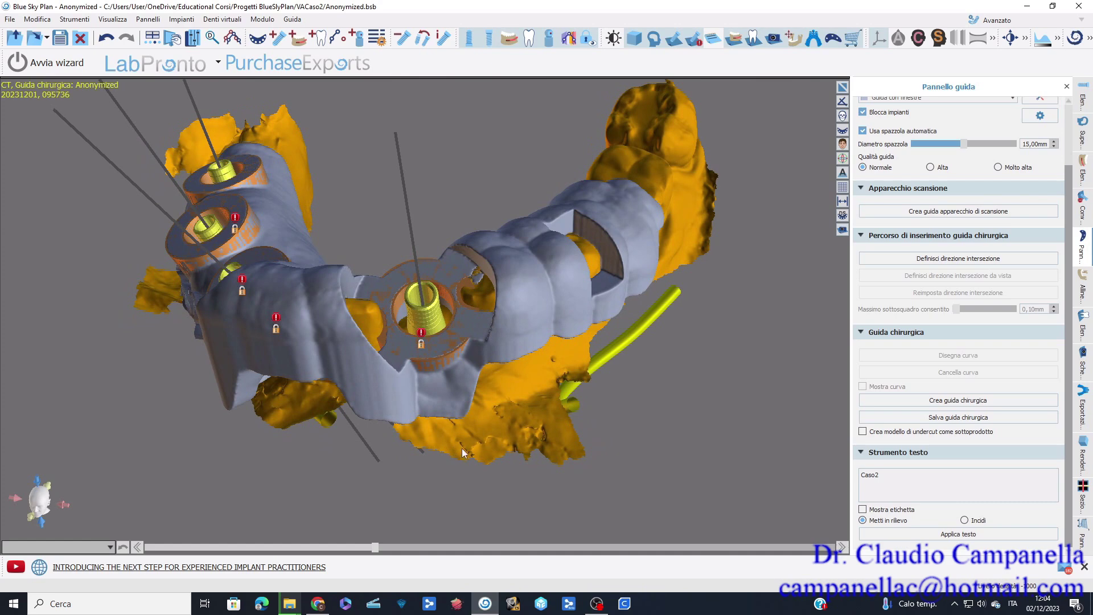
pyautogui.moveTo(513, 443); pyautogui.dragTo(542, 481)
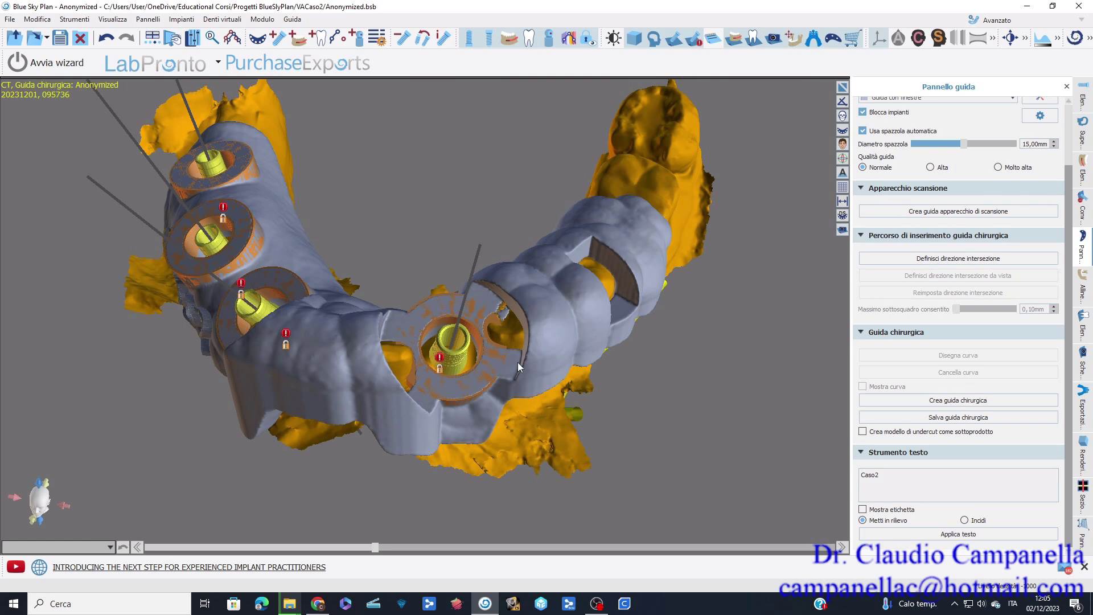
pyautogui.moveTo(436, 407); pyautogui.dragTo(497, 347)
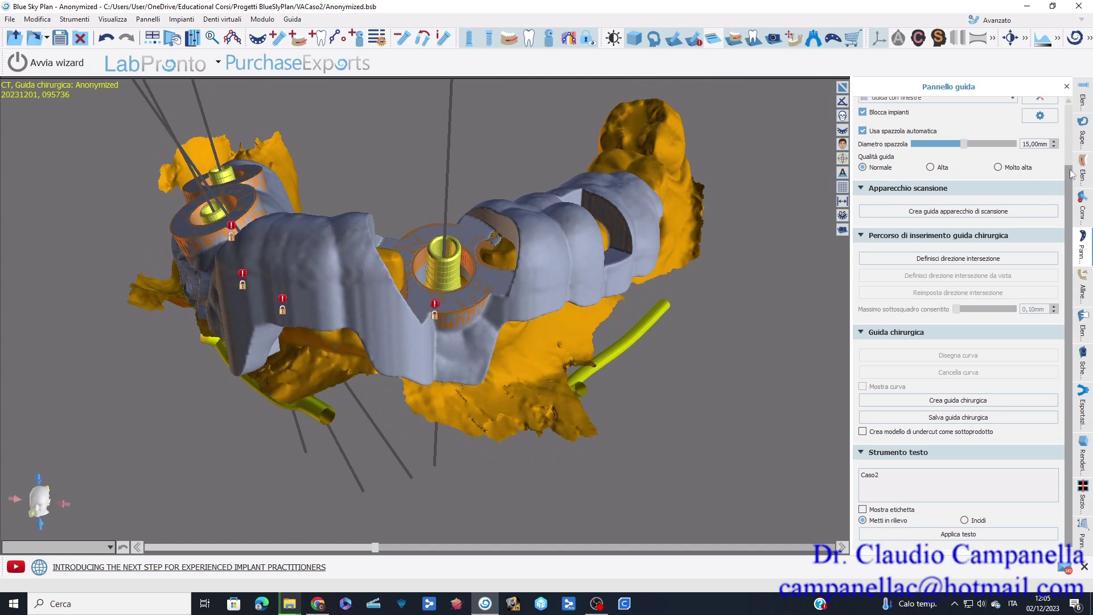
pyautogui.scroll(3, 1070, 148)
pyautogui.scroll(-5, 1091, 431)
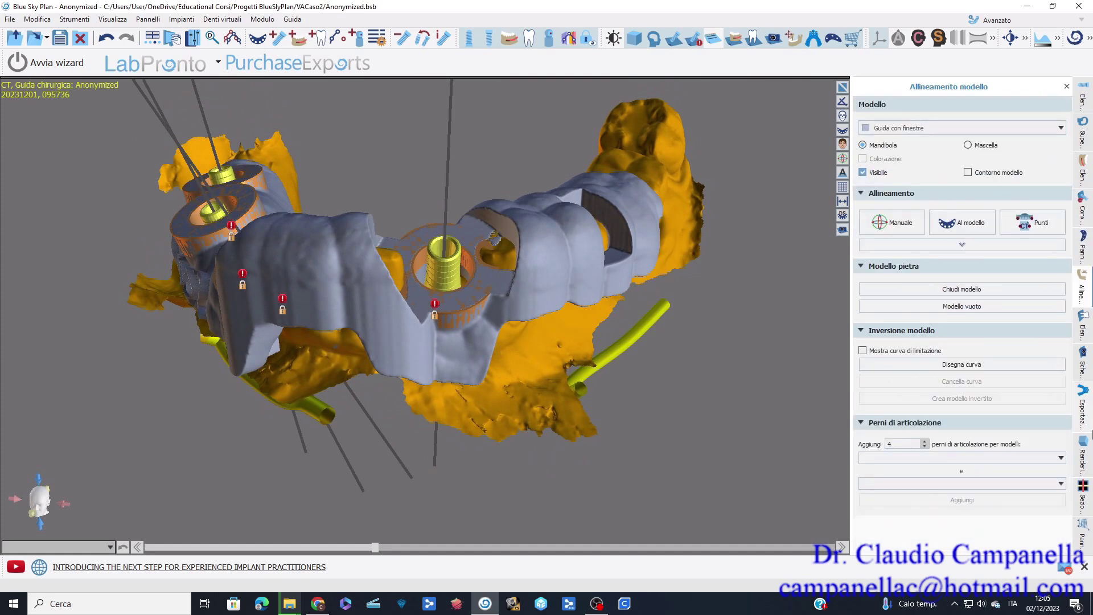
# - Capture the drilling report screenshots of the guide and implants and look through the resulting images
pyautogui.scroll(2, 1088, 431)
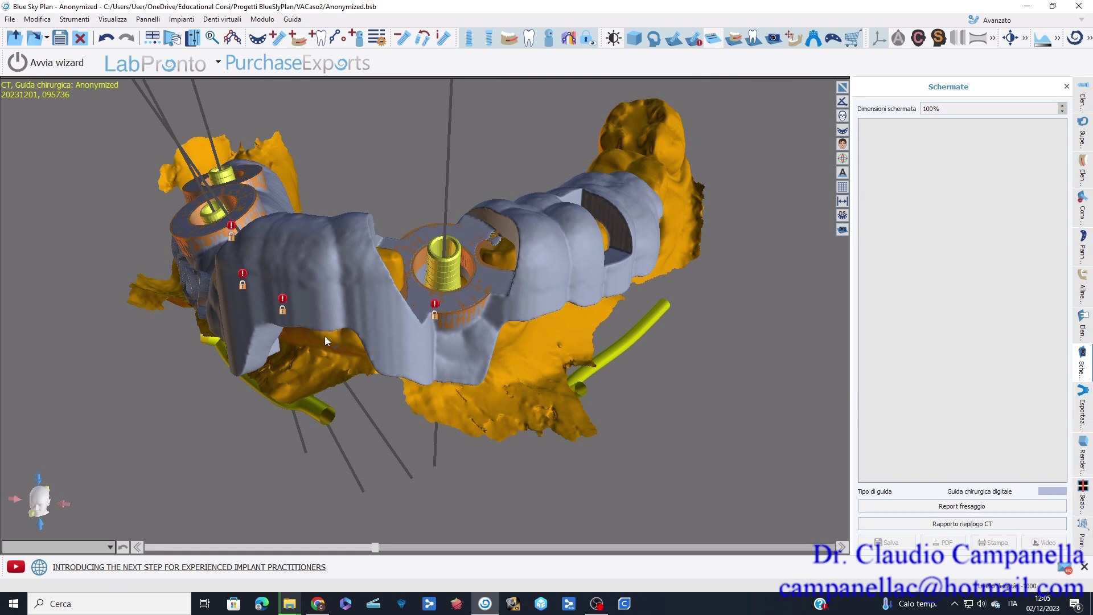
pyautogui.moveTo(319, 237); pyautogui.dragTo(345, 281)
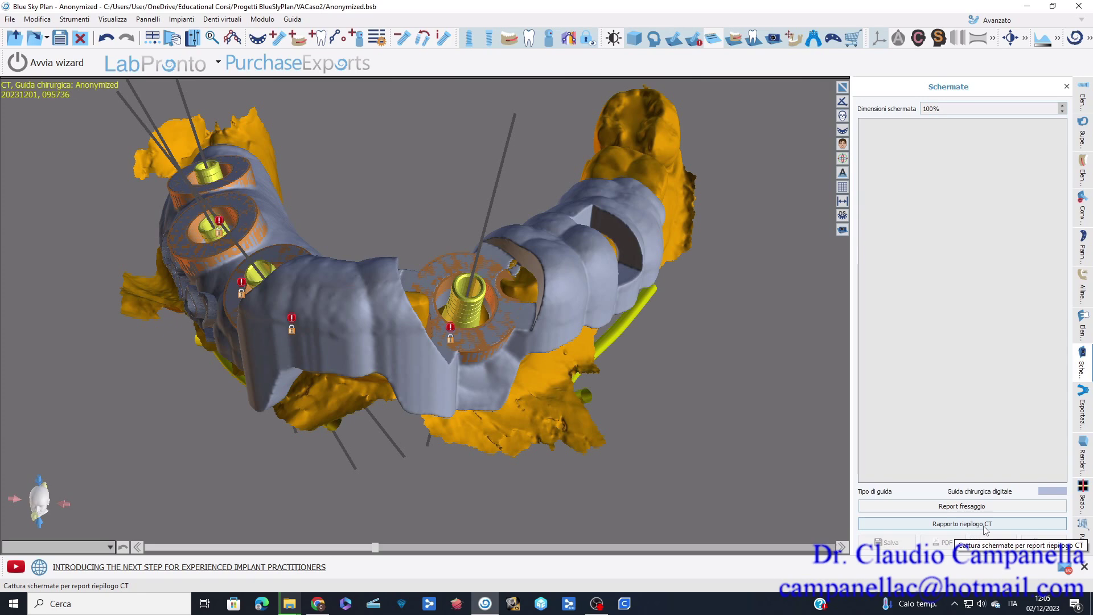
pyautogui.click(949, 507)
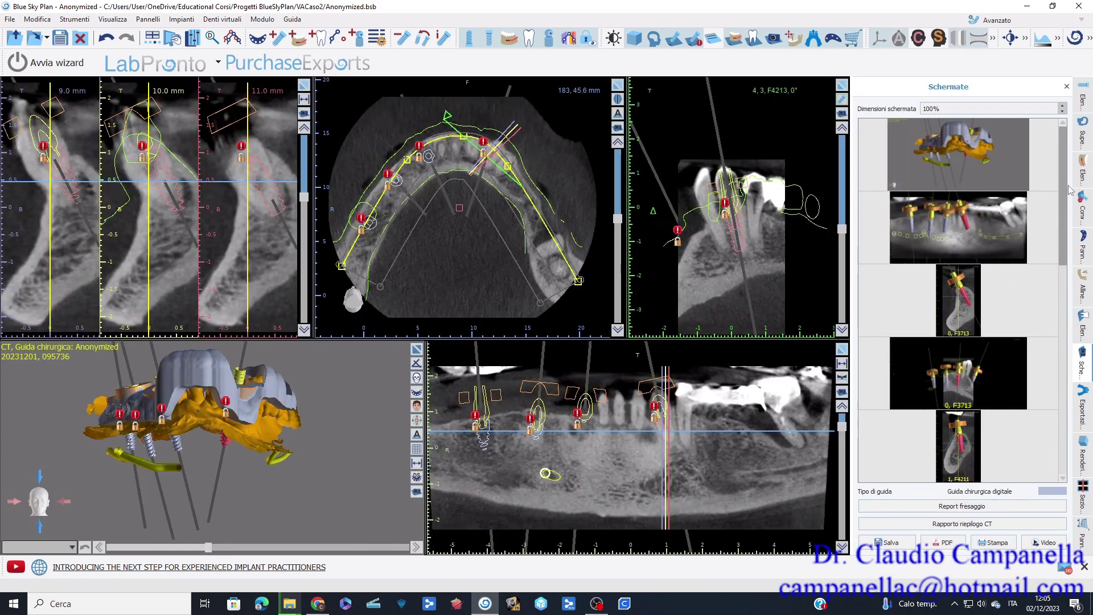
pyautogui.moveTo(1064, 181); pyautogui.dragTo(1068, 159)
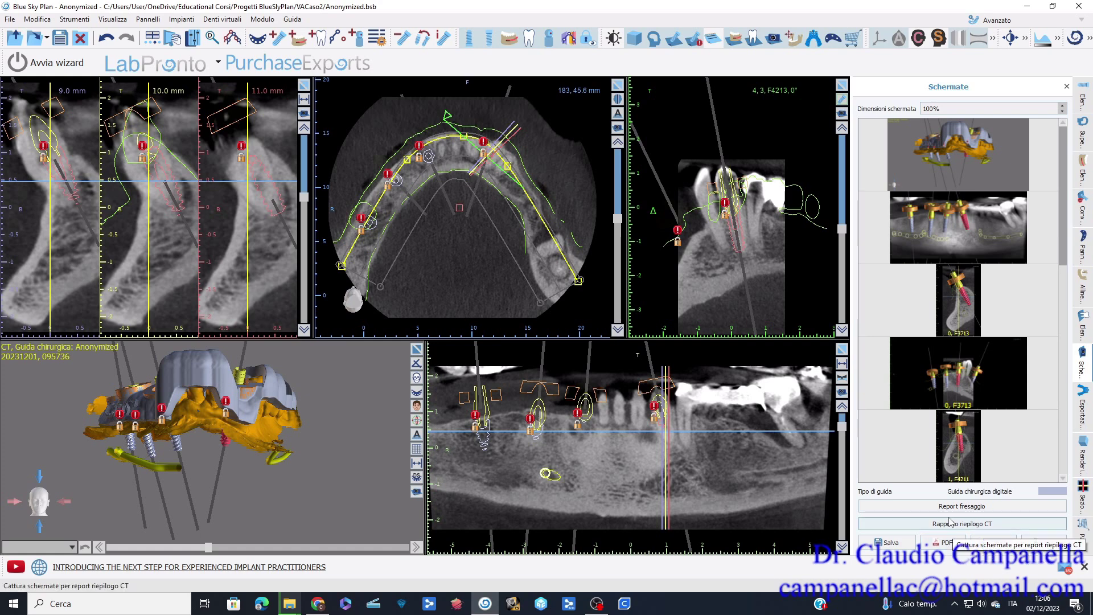
# - Show the ID labels 0, 1, 2 and 3 for all four implants in the implant list
pyautogui.click(1085, 104)
pyautogui.click(922, 114)
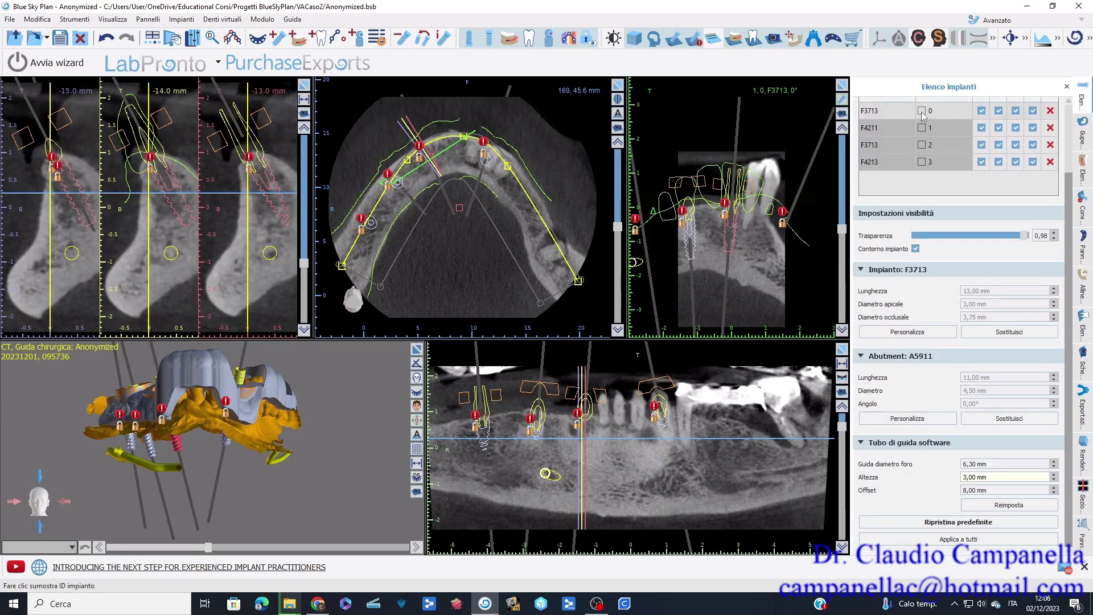
pyautogui.click(922, 112)
pyautogui.click(922, 128)
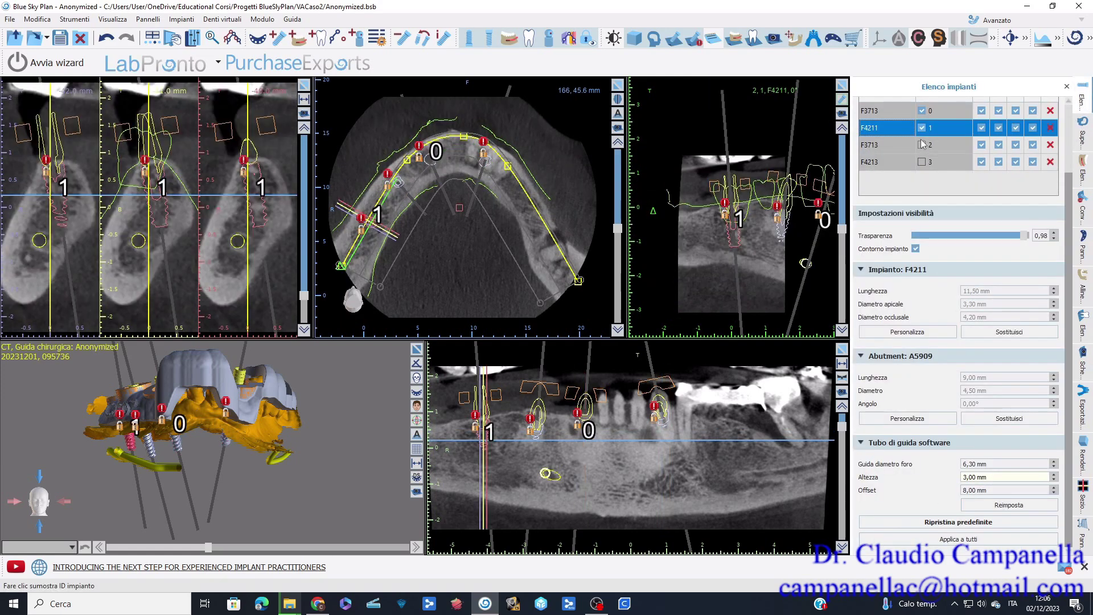
pyautogui.click(922, 145)
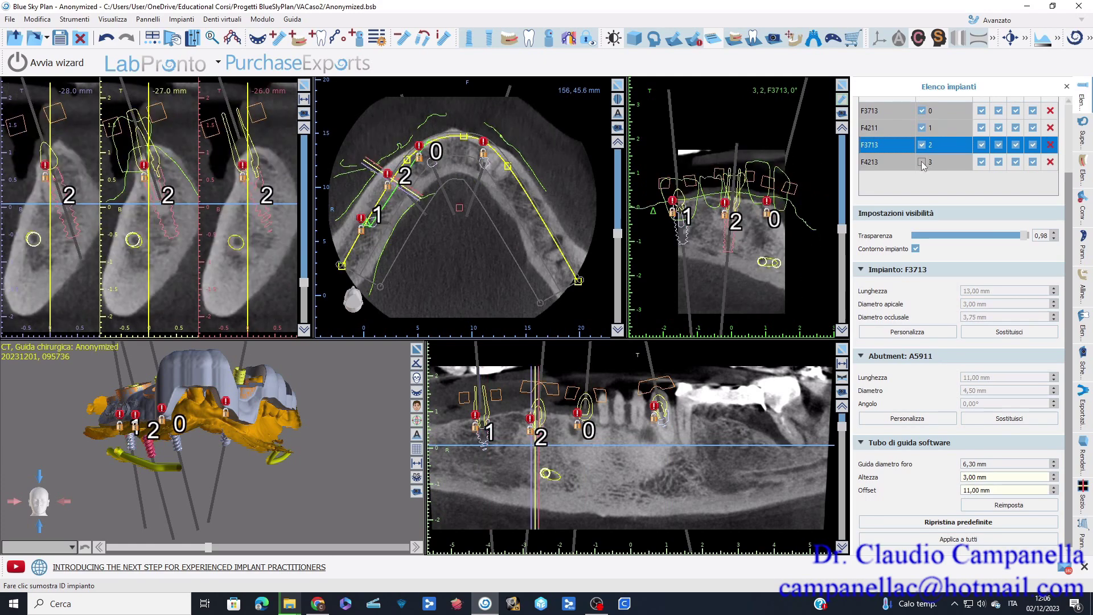
pyautogui.click(923, 162)
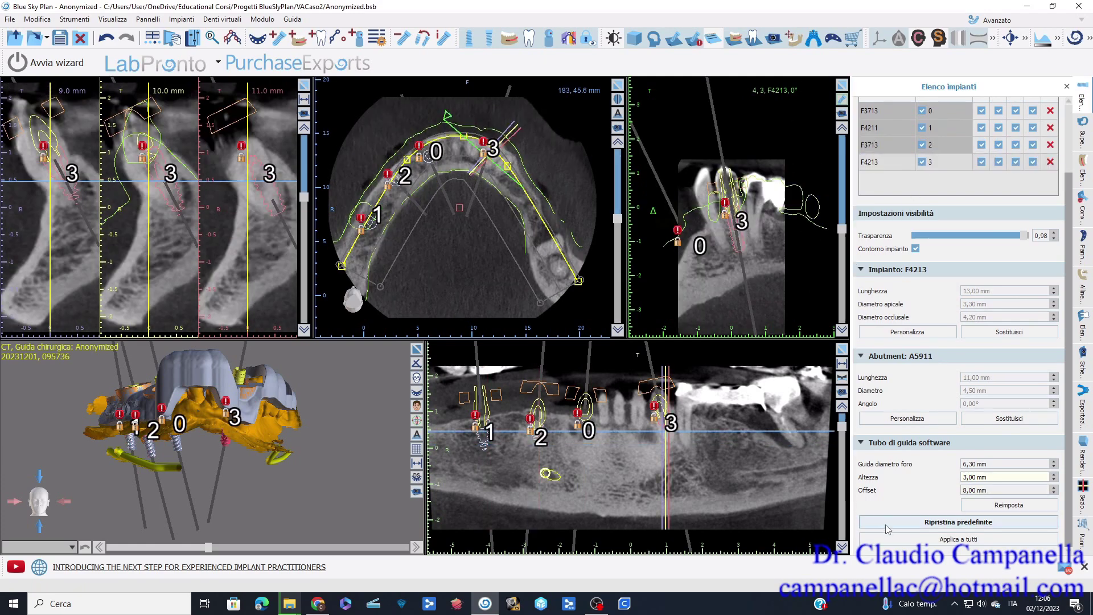
# - Return to the captured report screenshots and export them as a PDF
pyautogui.click(1084, 370)
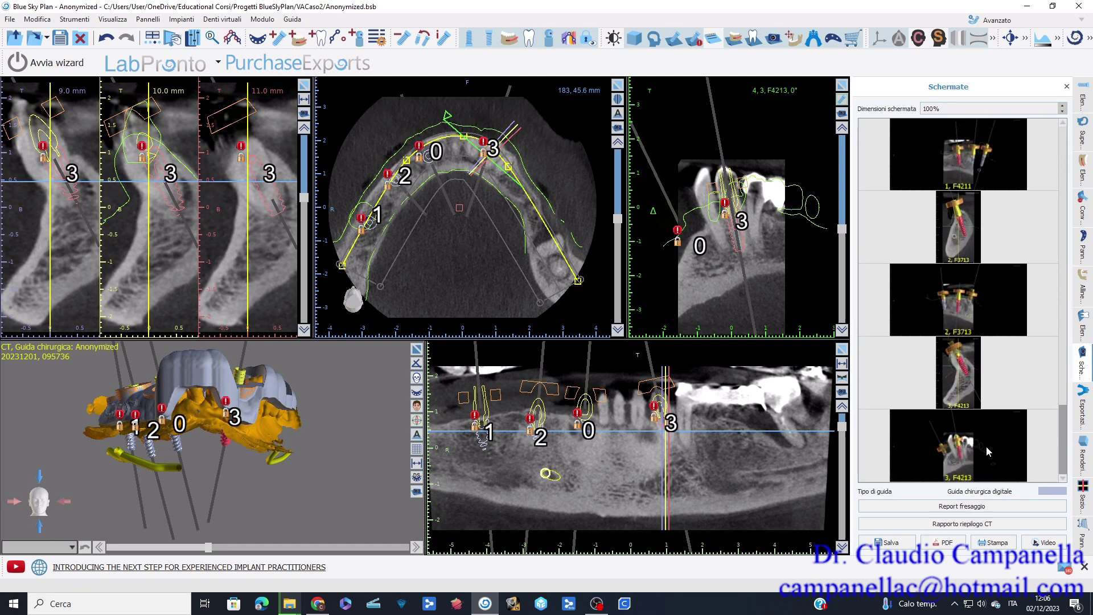
pyautogui.click(942, 548)
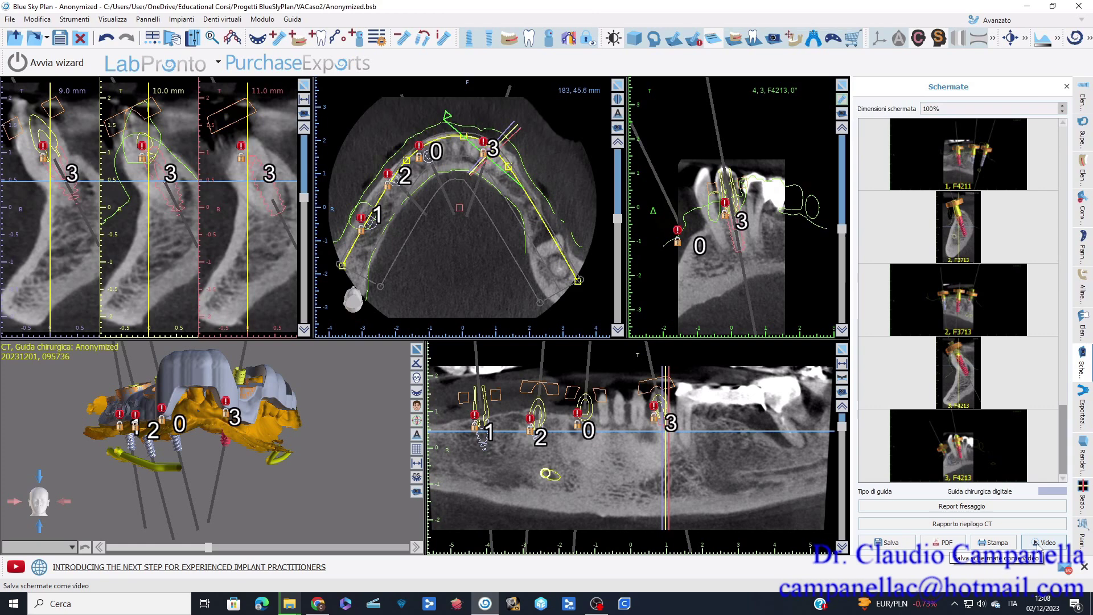
# - Export the report screenshots as a video with the text Caso2 and save the project
pyautogui.click(1037, 546)
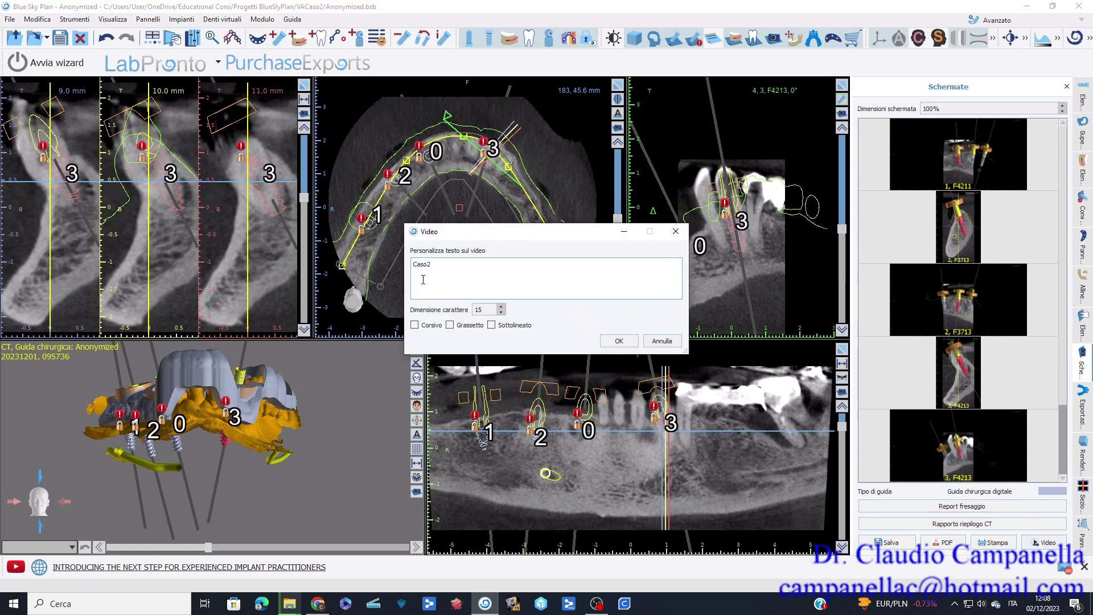
pyautogui.click(618, 341)
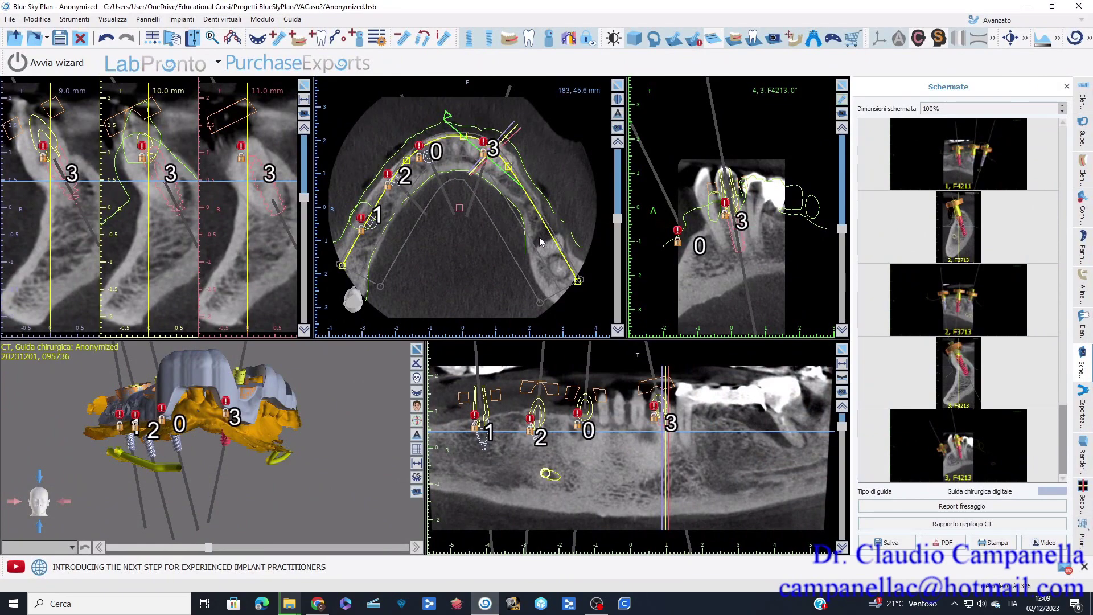
pyautogui.hotkey('ctrl', 's')
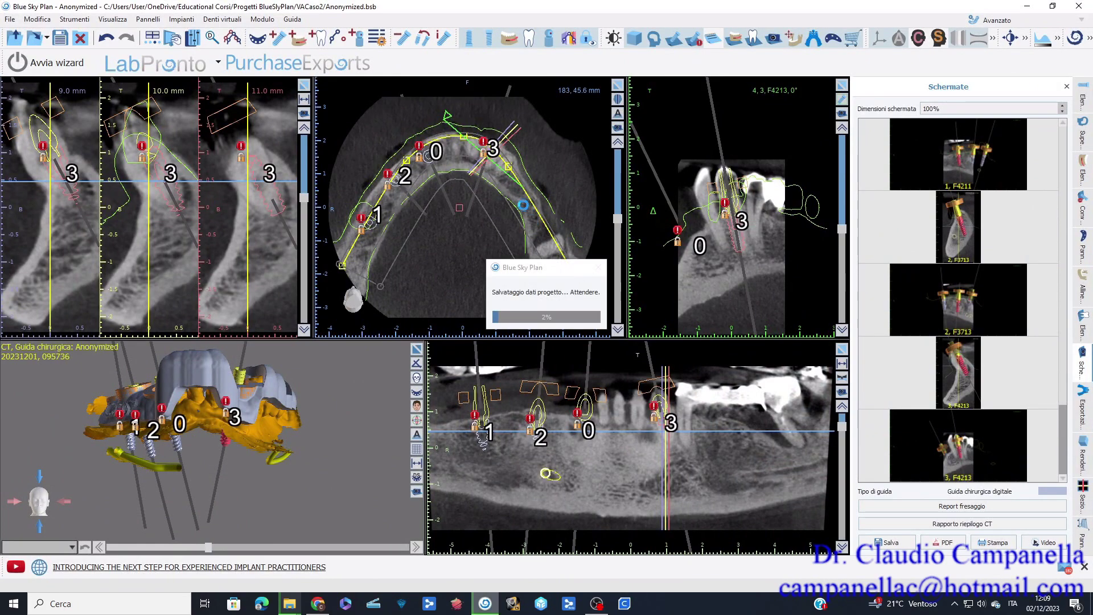
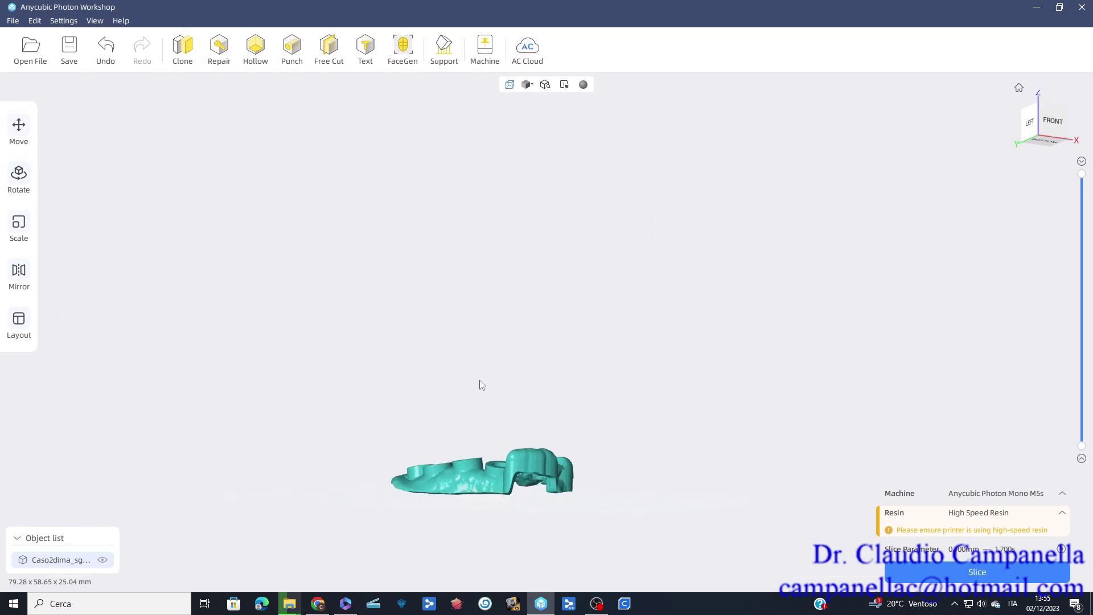
# - In Anycubic Photon Workshop, rotate the surgical guide so its arch stands up from the build plate, about 46 mm tall
pyautogui.click(19, 177)
pyautogui.moveTo(519, 485); pyautogui.dragTo(490, 292)
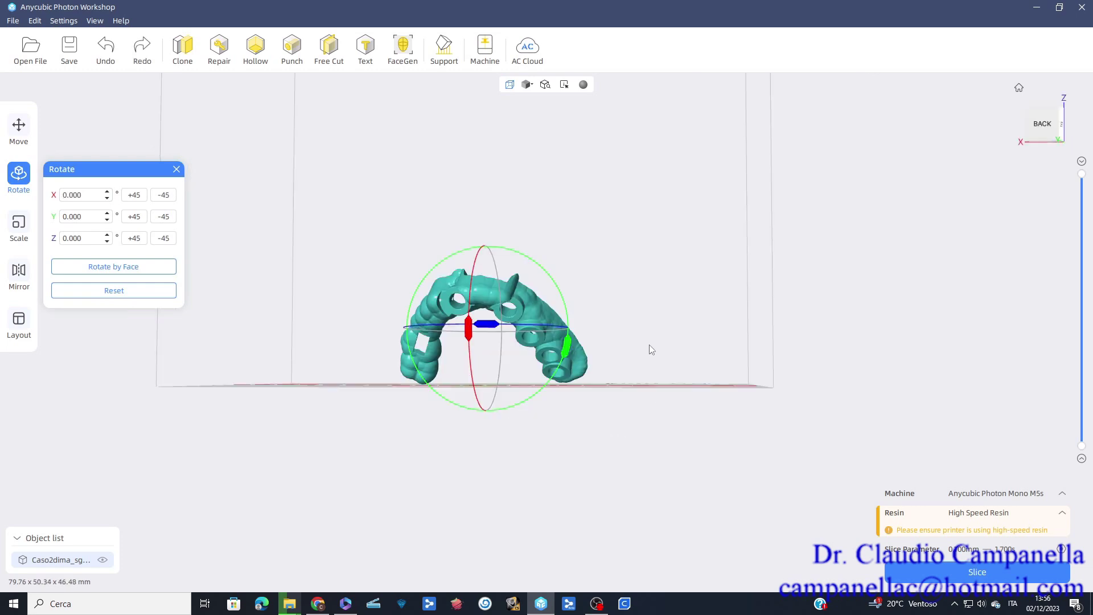
pyautogui.moveTo(649, 344); pyautogui.dragTo(623, 371, button='middle')
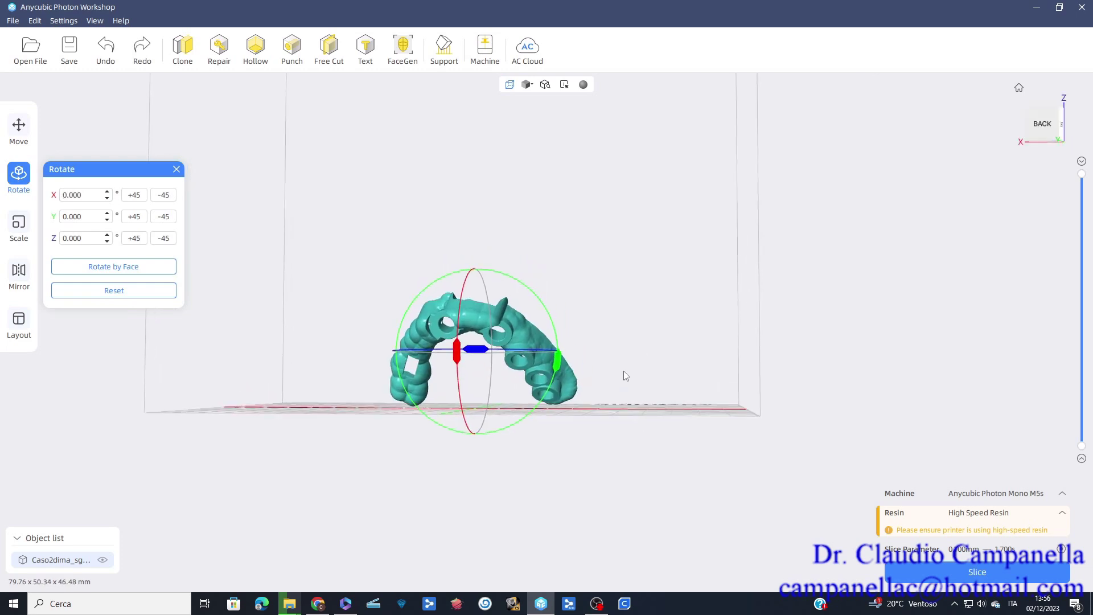
pyautogui.moveTo(655, 344); pyautogui.dragTo(625, 375)
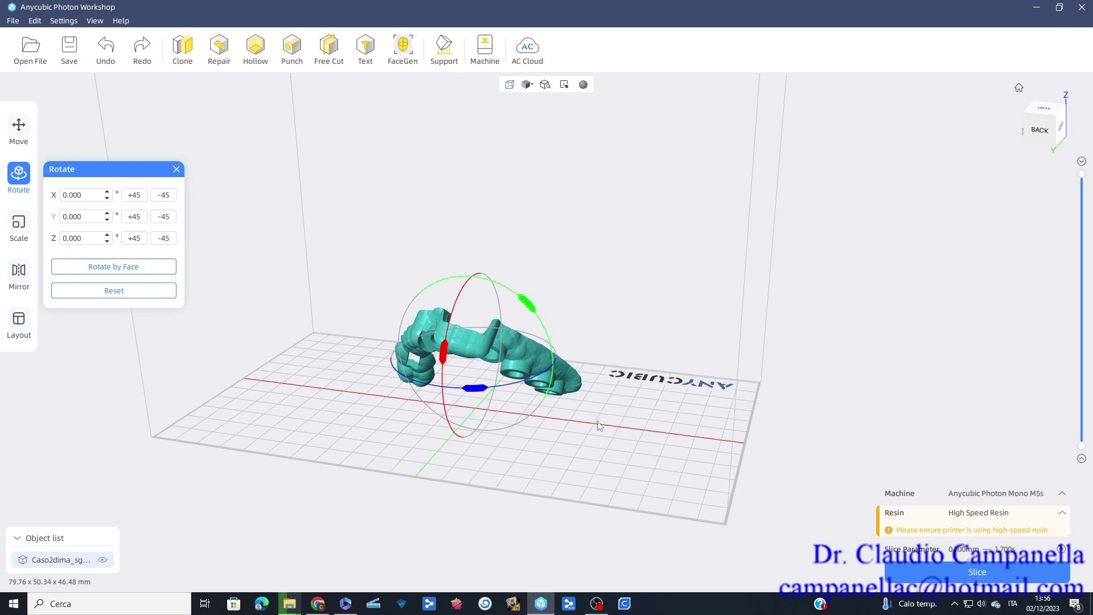
# - Generate automatic supports for the guide with the Medium script and inspect them from below and along the inner fitting surface
pyautogui.click(444, 55)
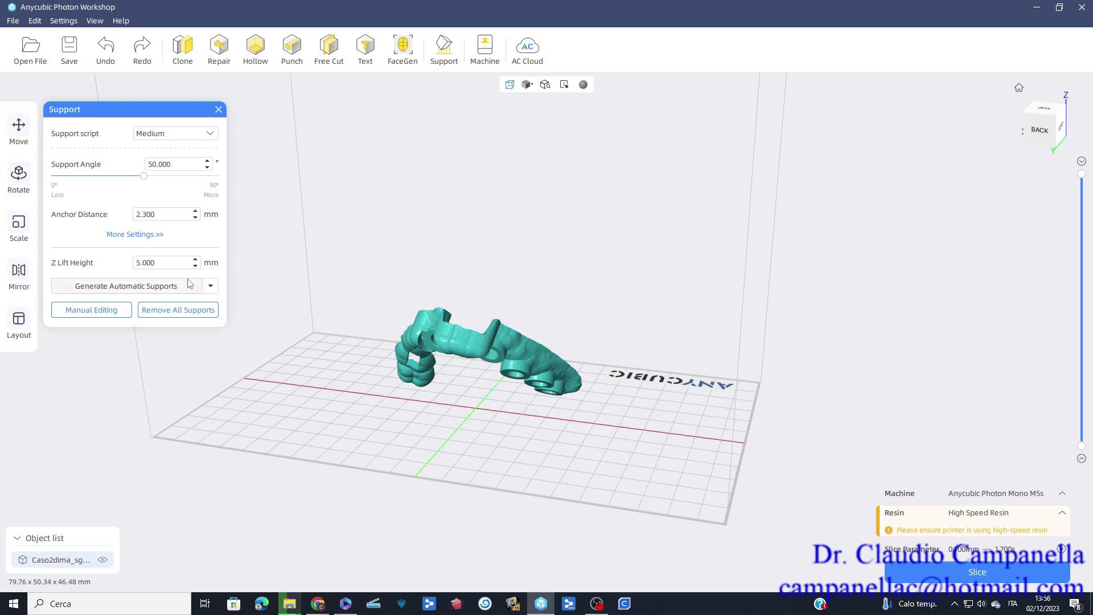
pyautogui.click(118, 287)
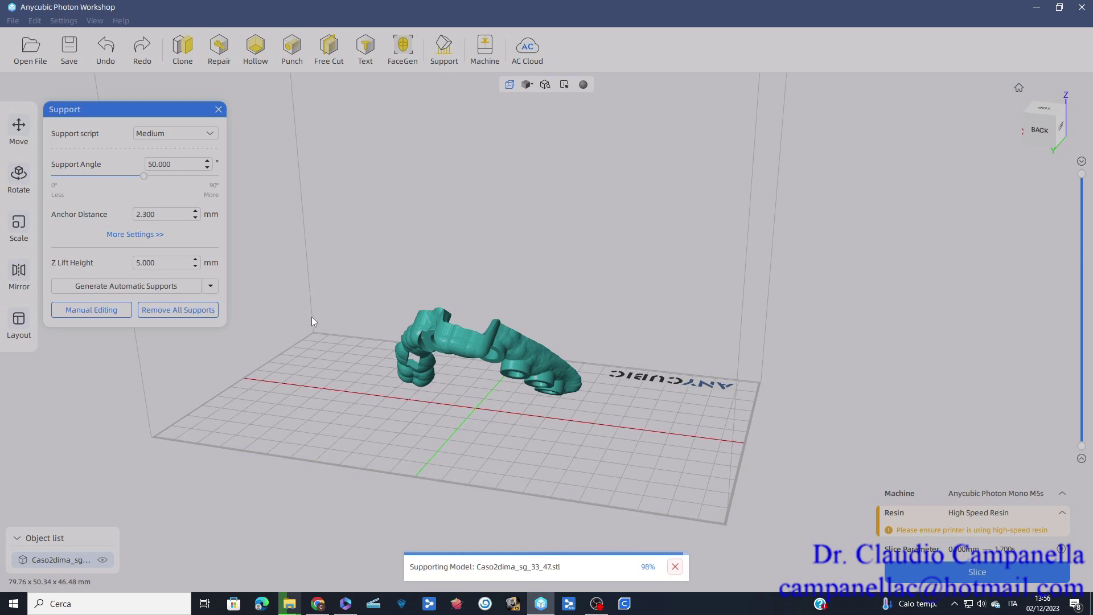
pyautogui.scroll(5, 461, 402)
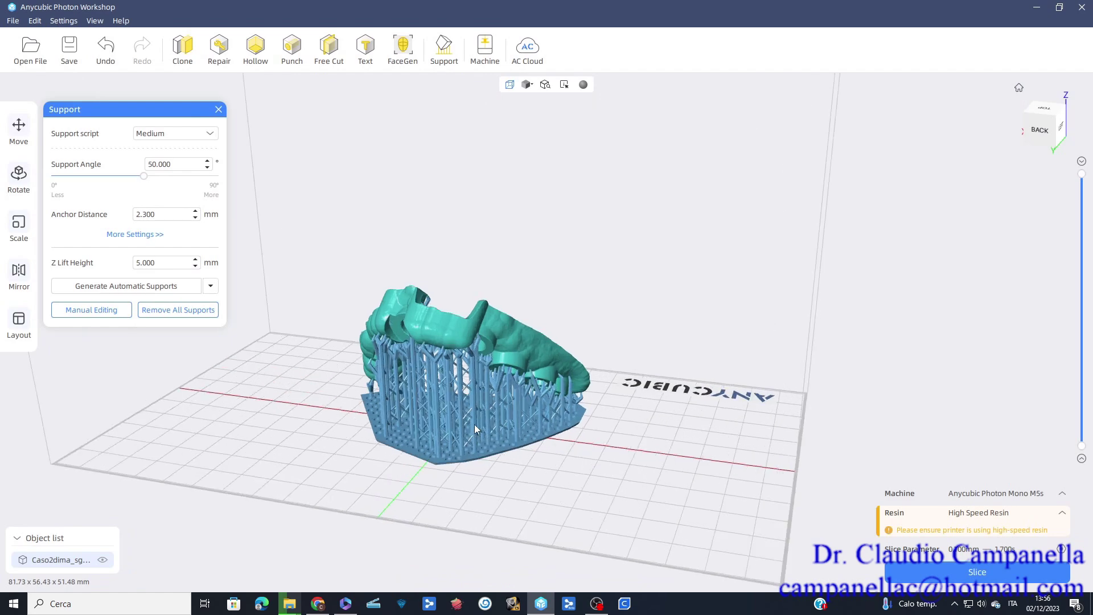
pyautogui.moveTo(461, 399); pyautogui.dragTo(456, 420)
pyautogui.moveTo(456, 420); pyautogui.dragTo(647, 342, button='right')
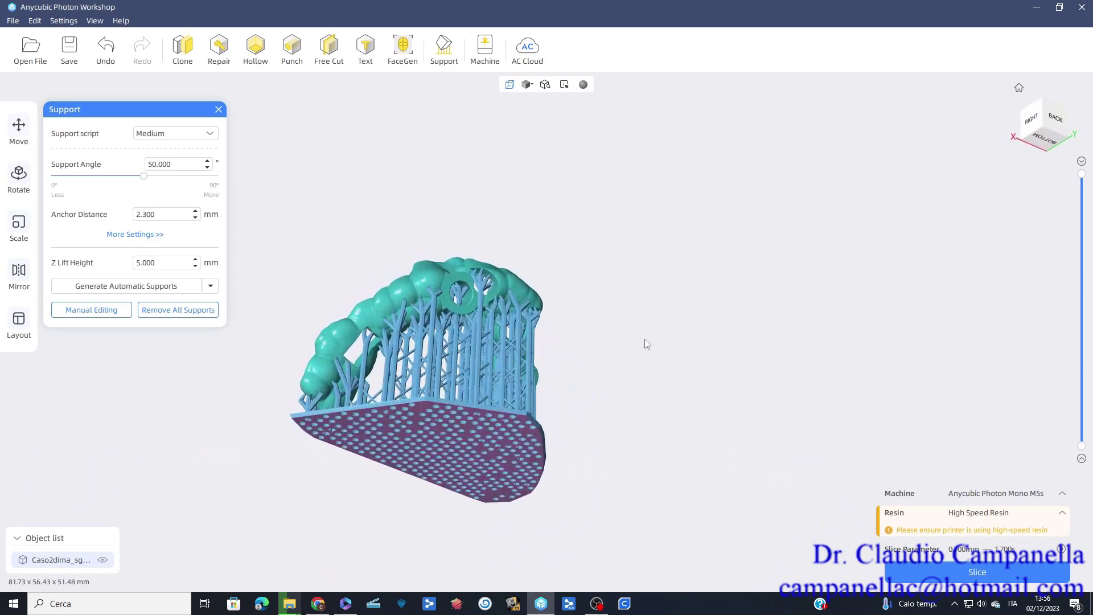
pyautogui.scroll(3, 446, 319)
pyautogui.moveTo(447, 318); pyautogui.dragTo(601, 409, button='right')
pyautogui.moveTo(391, 401); pyautogui.dragTo(484, 383, button='right')
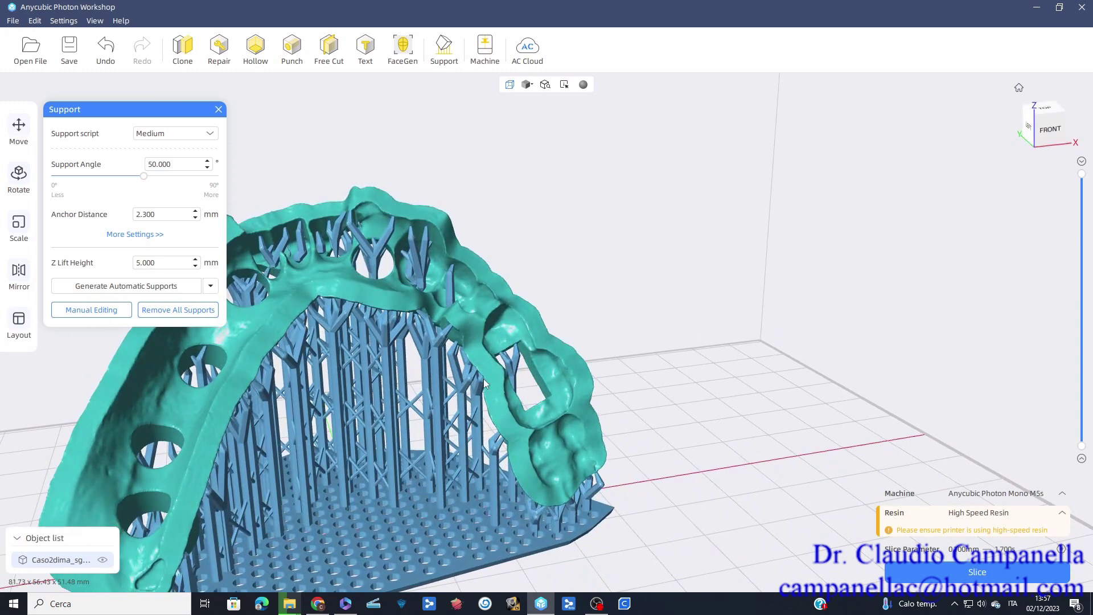
# - Edit the supports manually and remove the anchors on the guide's inner fitting surface around the teeth
pyautogui.click(90, 310)
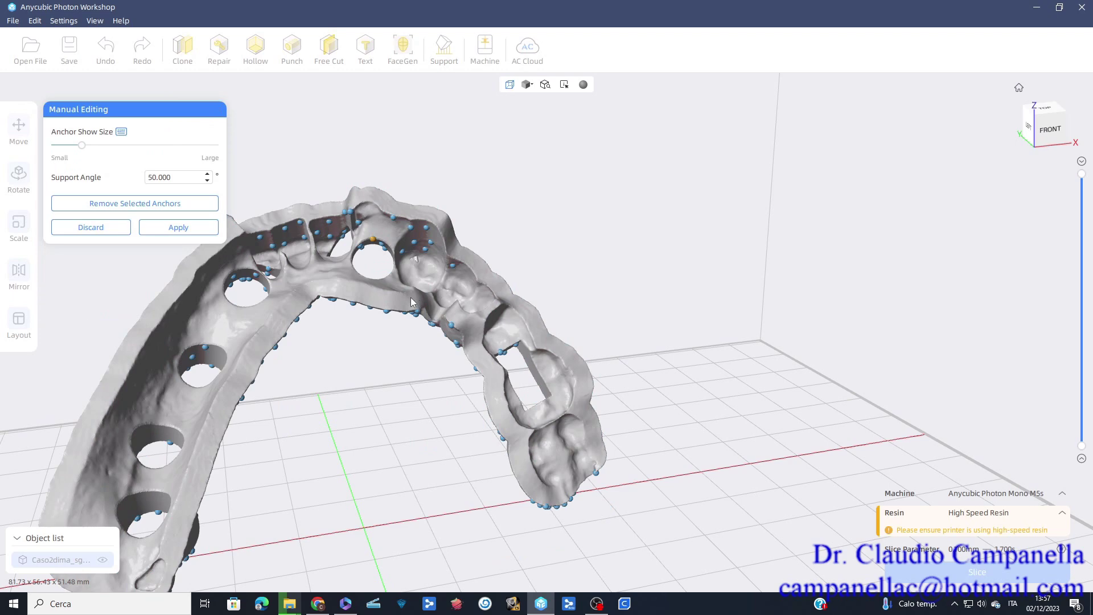
pyautogui.press('Delete')
pyautogui.scroll(1, 414, 291)
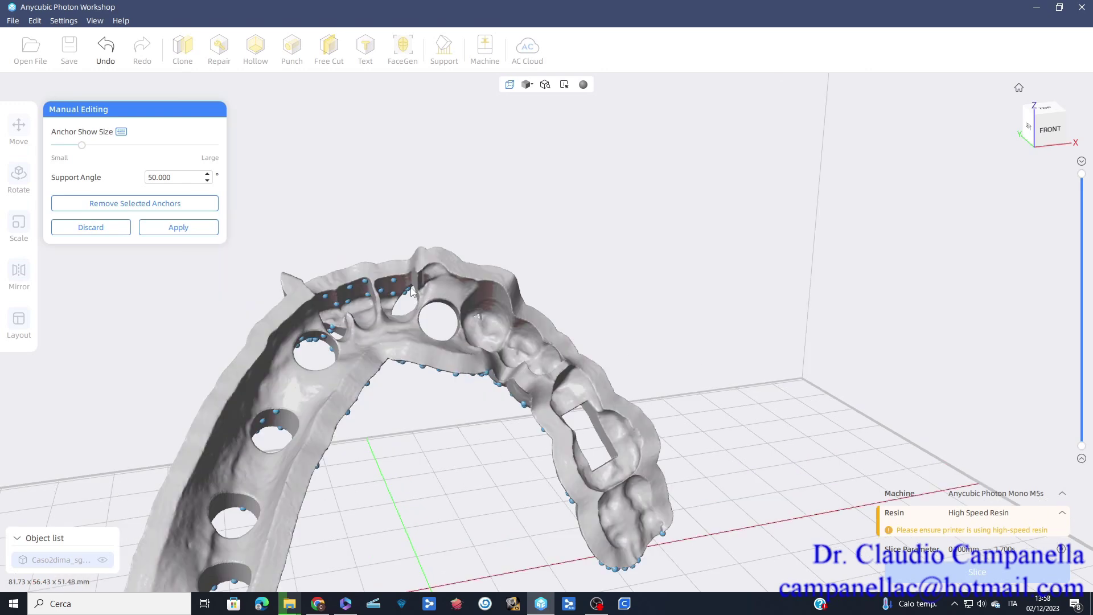
pyautogui.scroll(1, 398, 310)
pyautogui.scroll(2, 397, 310)
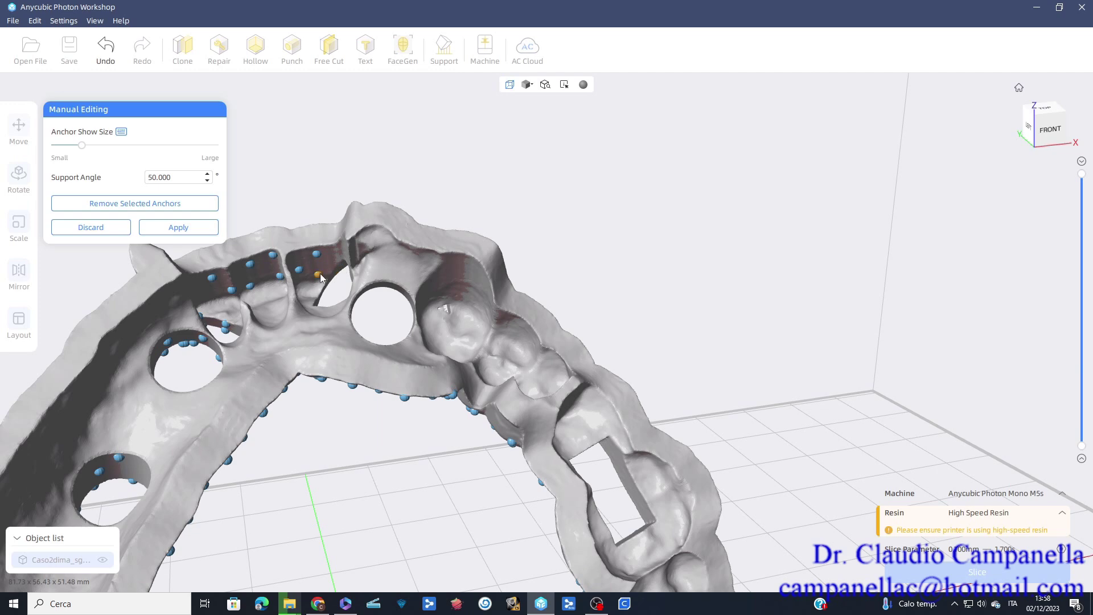
pyautogui.moveTo(320, 276)
pyautogui.mouseDown()
pyautogui.moveTo(388, 294)
pyautogui.moveTo(332, 262)
pyautogui.moveTo(320, 294)
pyautogui.moveTo(338, 275)
pyautogui.mouseUp()
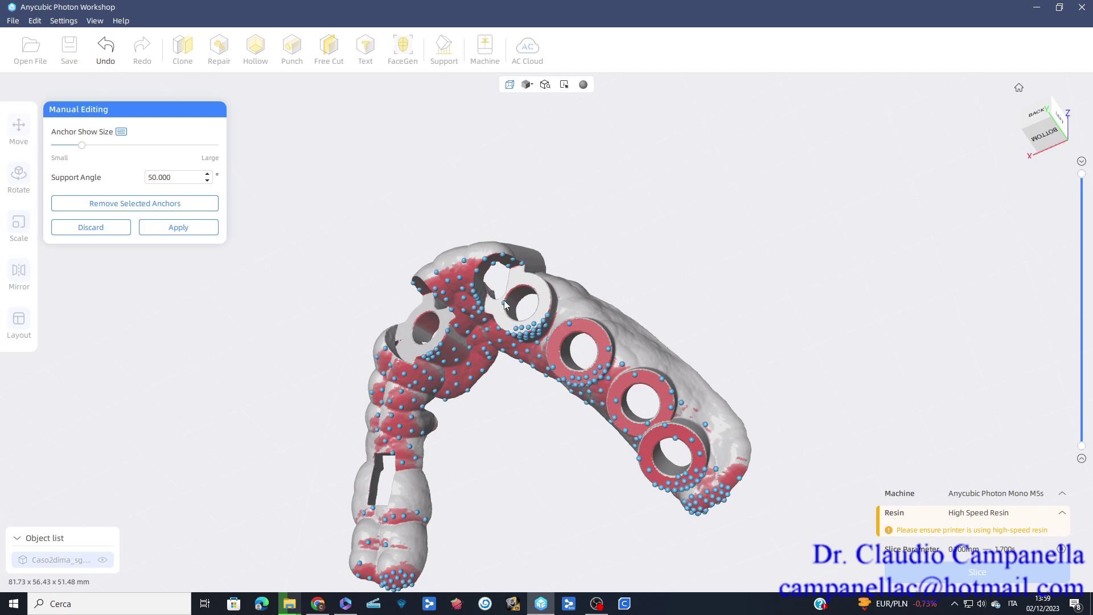
# - Go over the anchors around the implant rings on the guide's underside and apply the manual support edits
pyautogui.moveTo(484, 468); pyautogui.dragTo(523, 434, button='right')
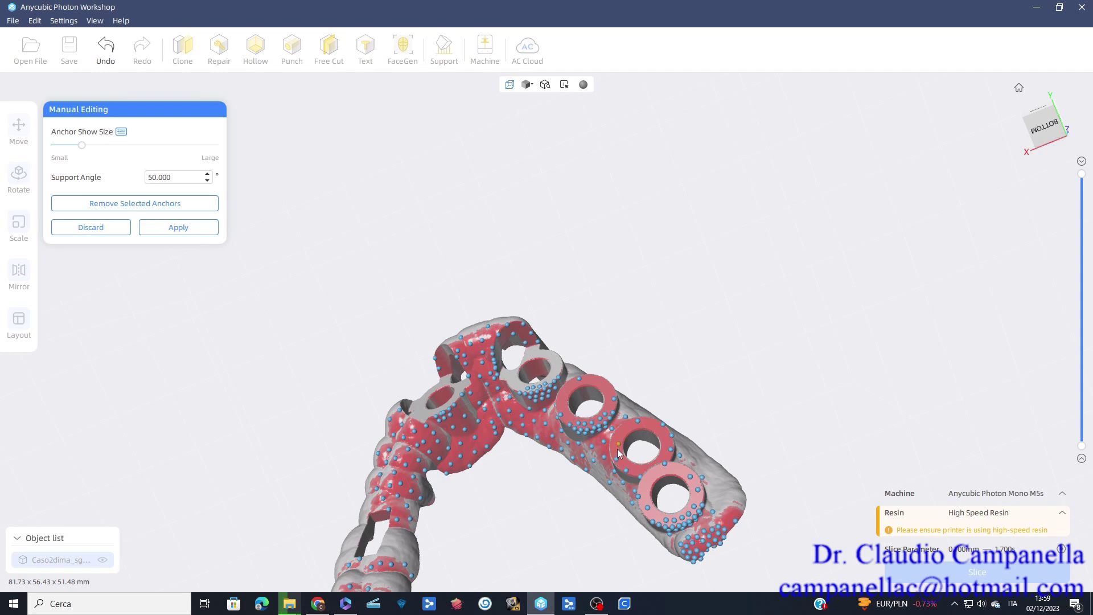
pyautogui.moveTo(643, 339); pyautogui.dragTo(674, 238, button='middle')
pyautogui.moveTo(672, 238); pyautogui.dragTo(681, 320, button='right')
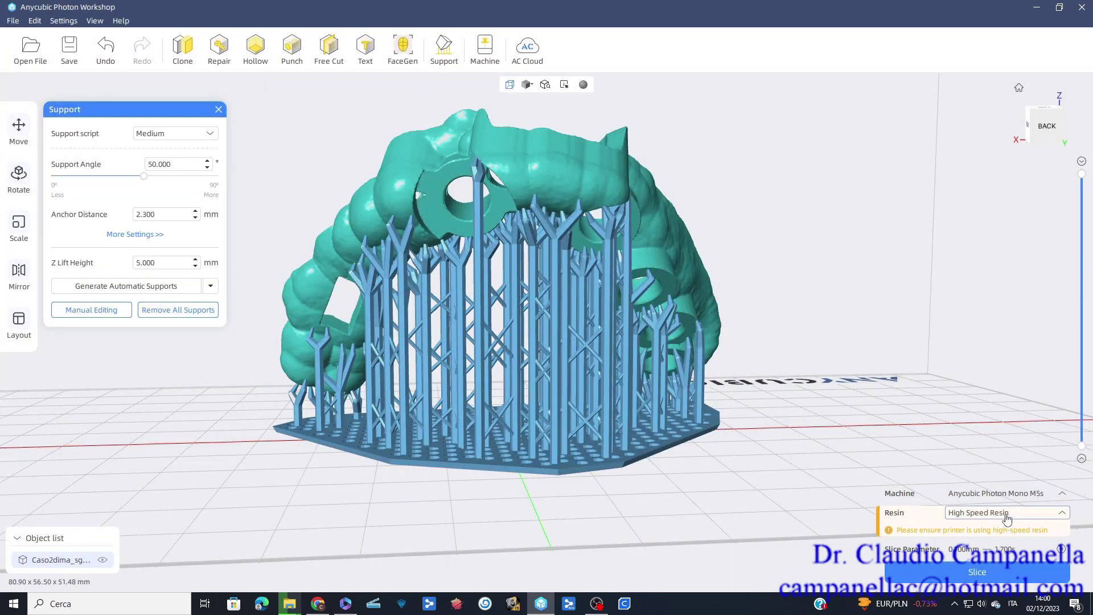
# - Set the resin to NexdentSG and slice the supported guide
pyautogui.click(1026, 517)
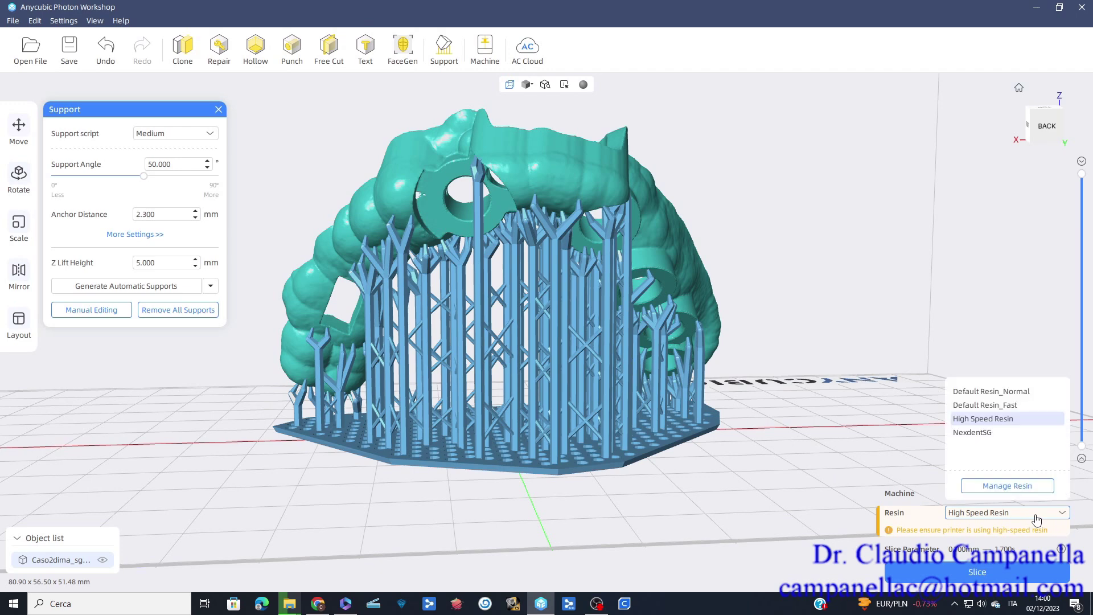
pyautogui.click(983, 435)
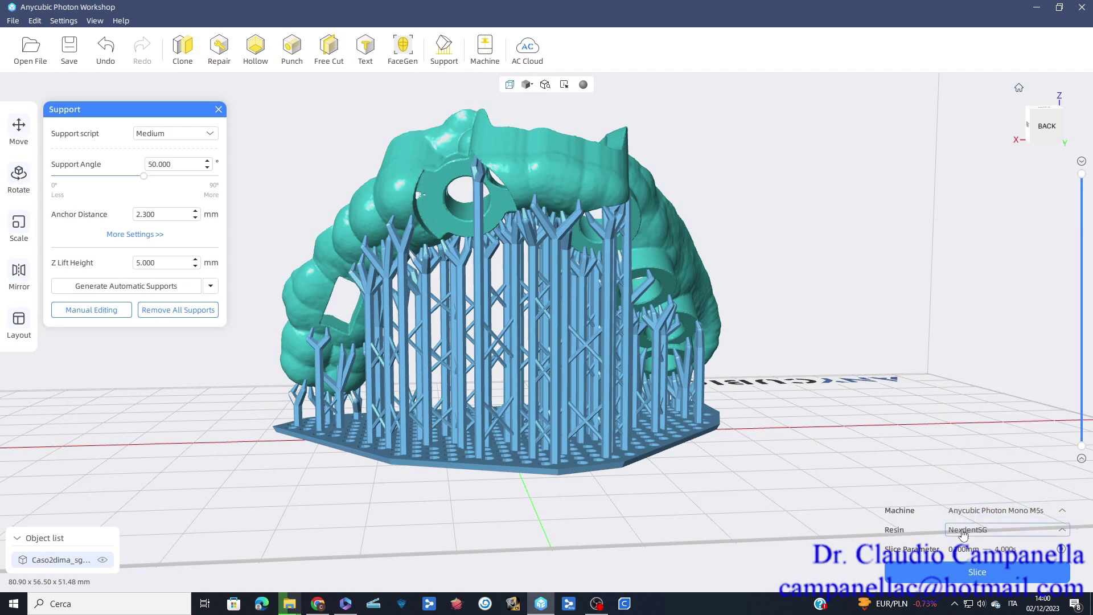
pyautogui.click(962, 575)
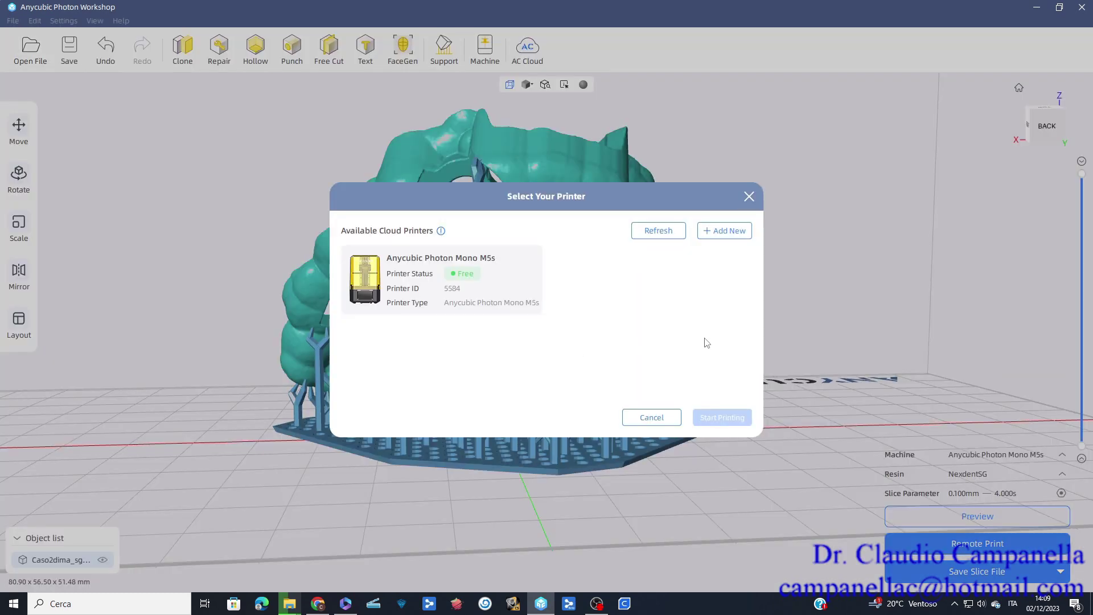
# - Choose the Anycubic Photon Mono M5s cloud printer for the sliced guide and start the remote print
pyautogui.click(418, 280)
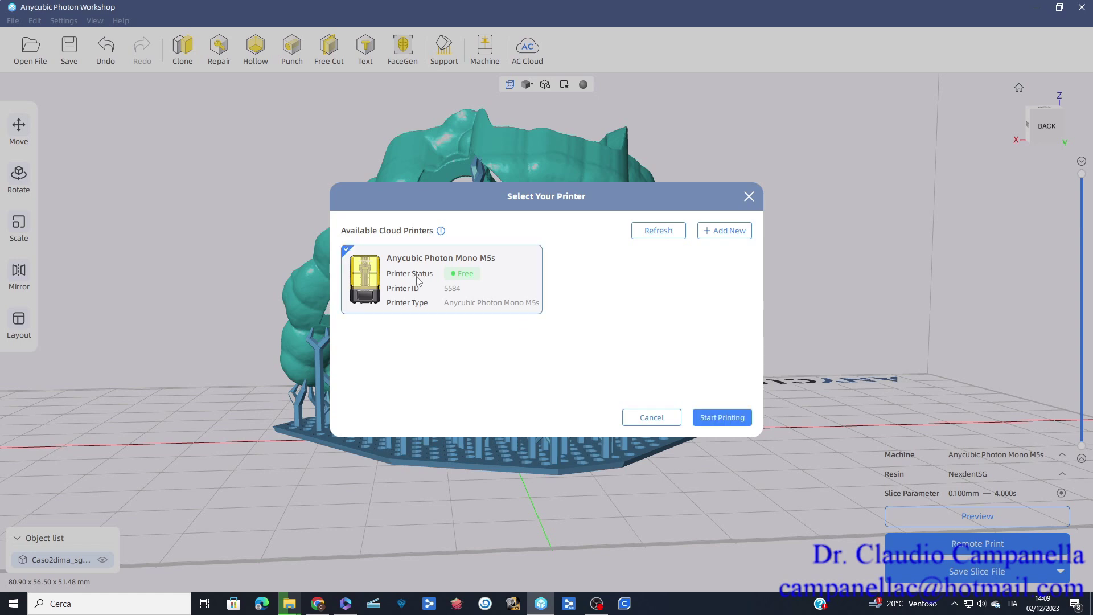
pyautogui.click(718, 421)
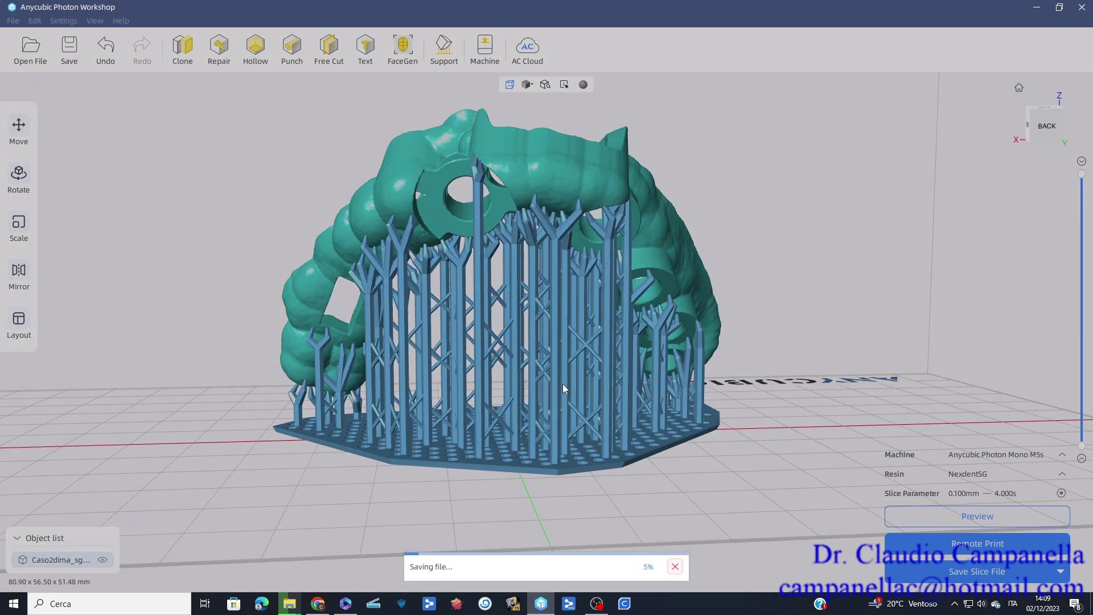